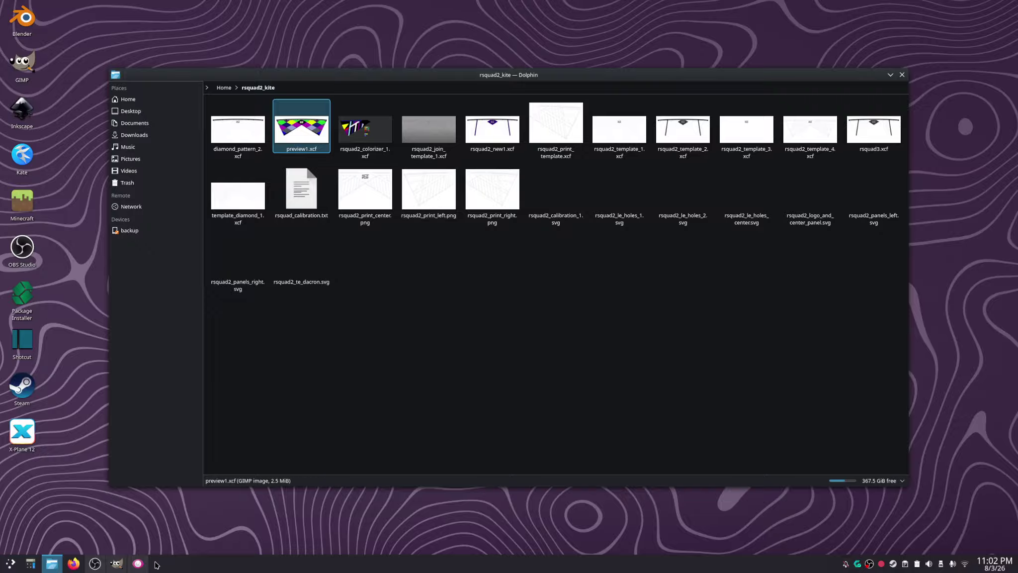
# Step: Switch to the preview1.xcf image in Gwenview and examine the corner where the yellow, navy, magenta and lavender kite panels meet
pyautogui.click(138, 563)
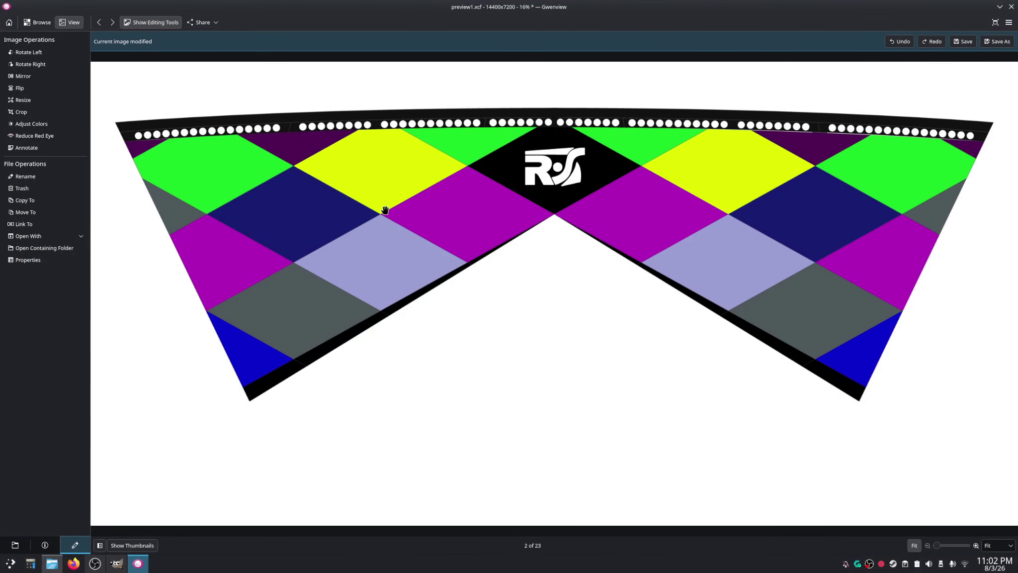
pyautogui.scroll(5, 380, 214)
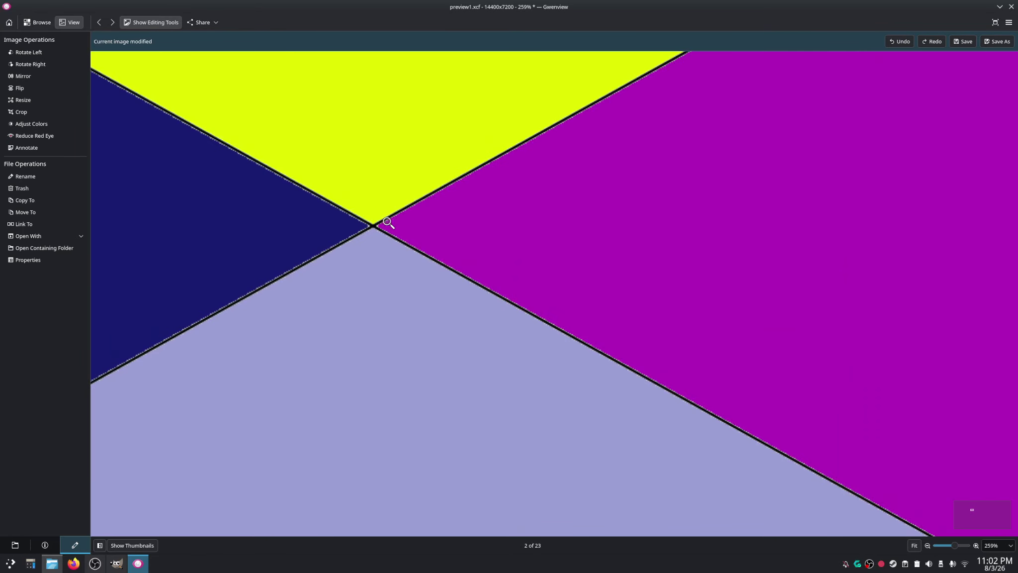
pyautogui.scroll(-5, 378, 218)
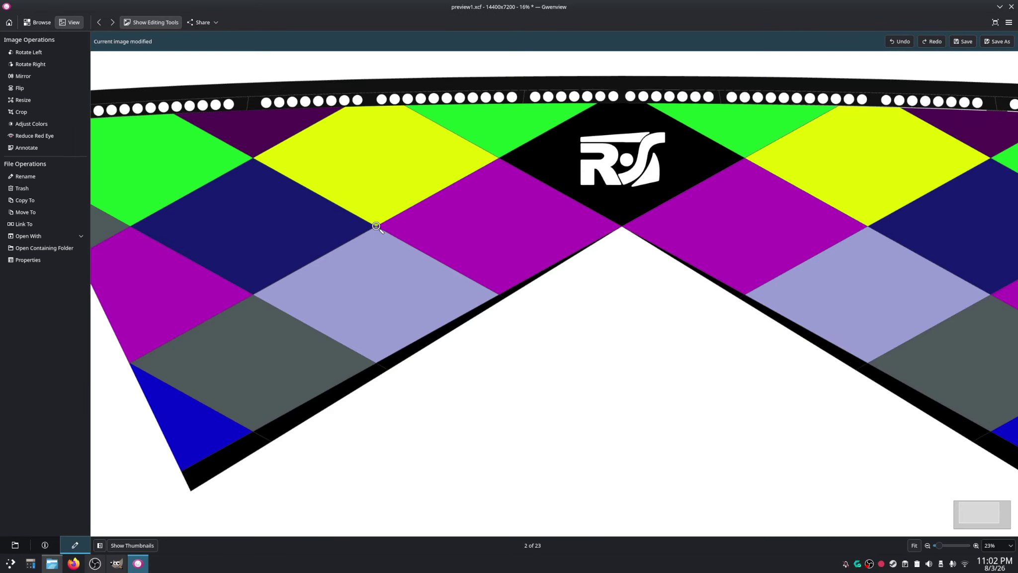
pyautogui.scroll(3, 380, 216)
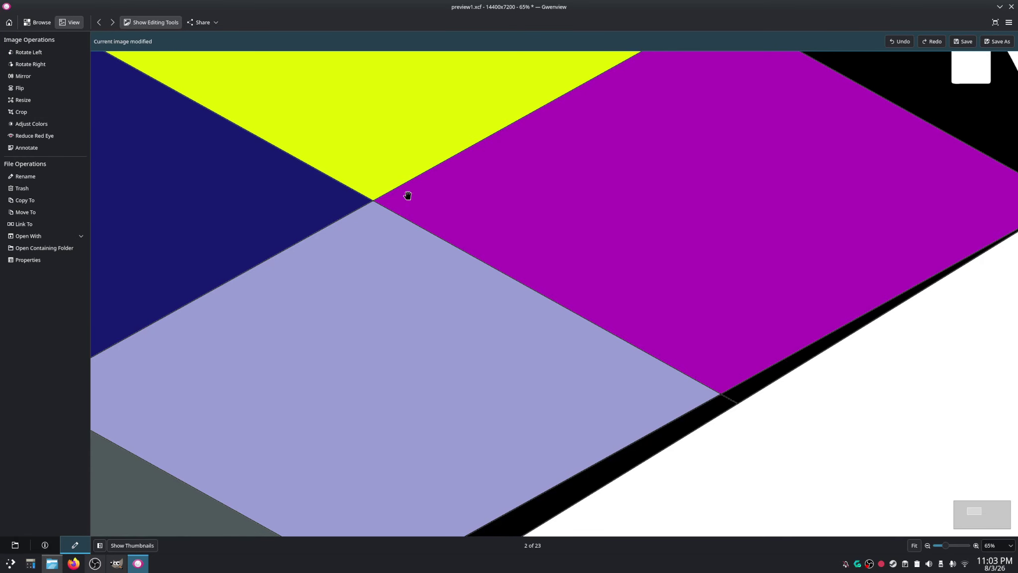
pyautogui.scroll(-5, 445, 197)
pyautogui.scroll(1, 459, 200)
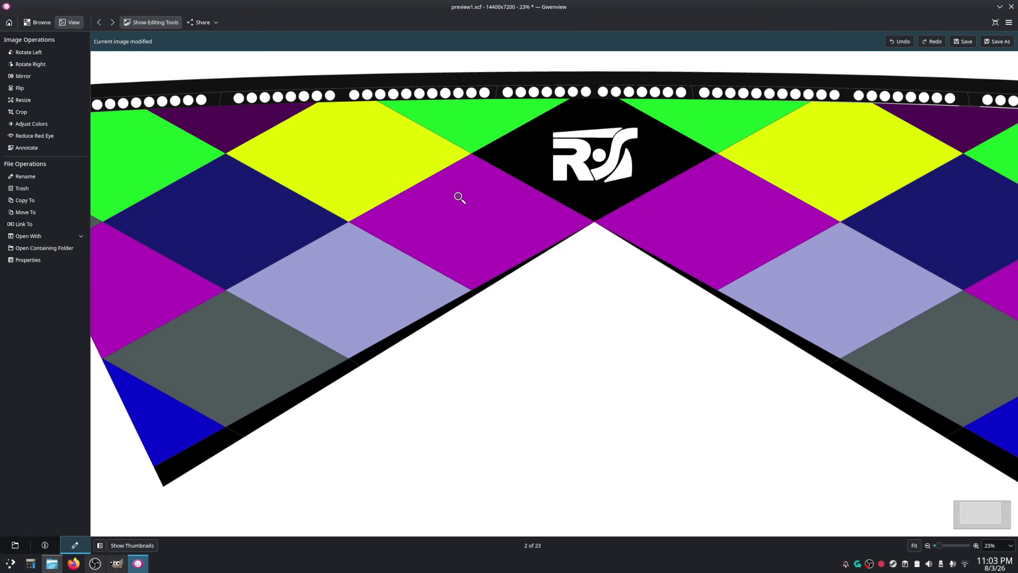
pyautogui.scroll(-1, 625, 200)
pyautogui.scroll(4, 386, 212)
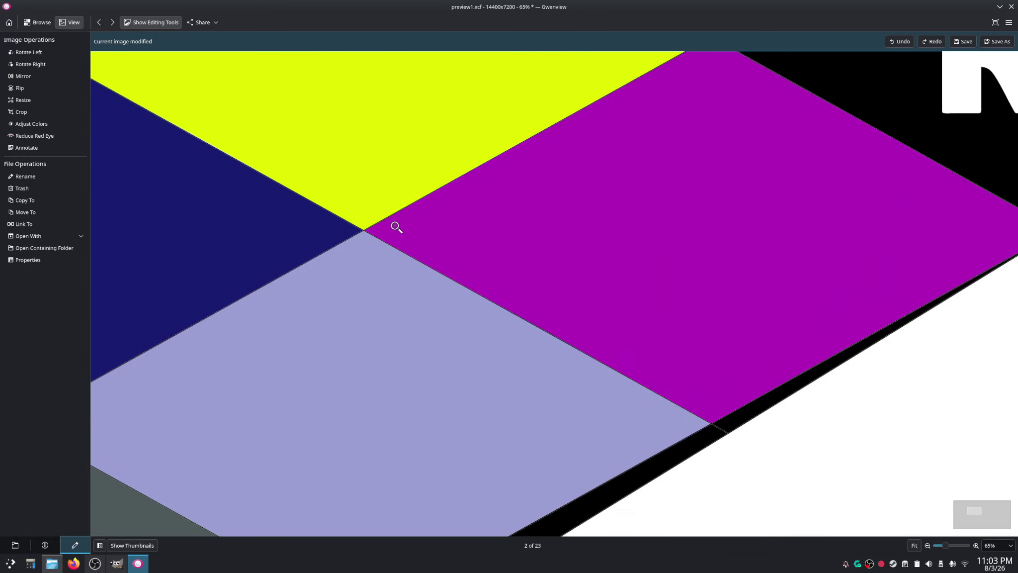
pyautogui.scroll(-3, 450, 214)
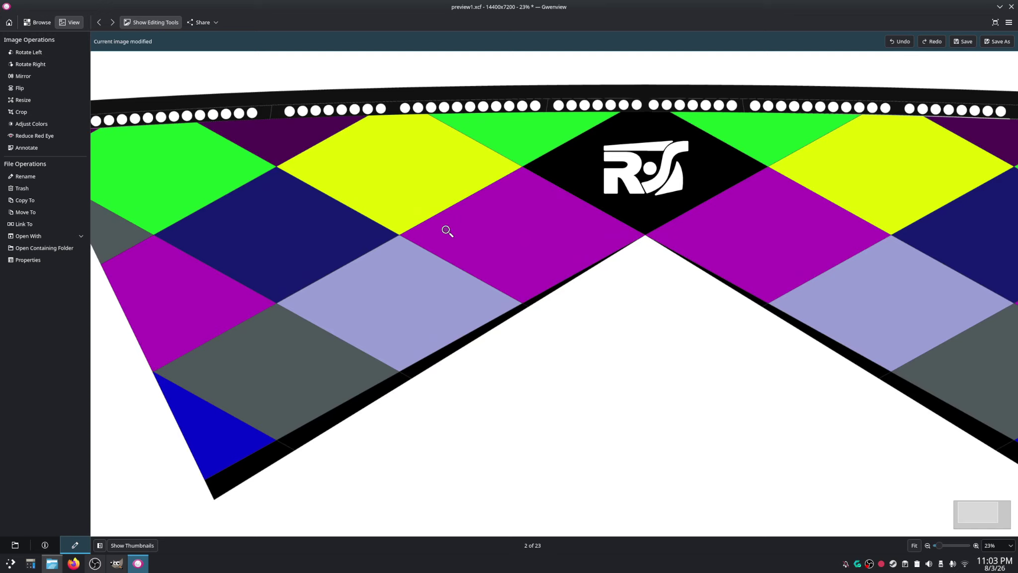
pyautogui.scroll(-3, 418, 223)
pyautogui.scroll(3, 445, 220)
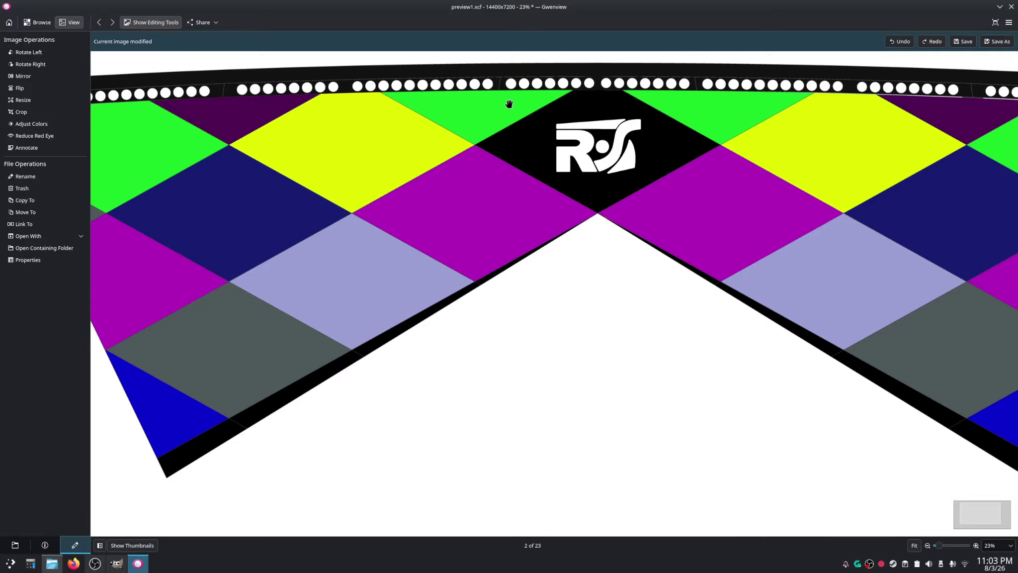
# Step: Examine the black trailing-edge strip near the kite's center point and the panel layout of the left wing
pyautogui.moveTo(376, 159); pyautogui.dragTo(562, 166)
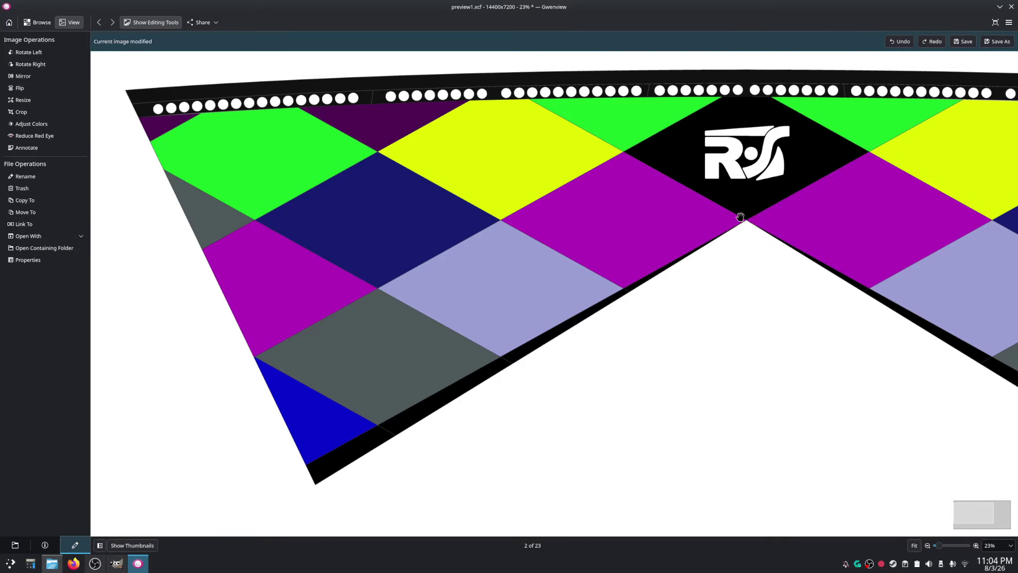
pyautogui.scroll(8, 744, 223)
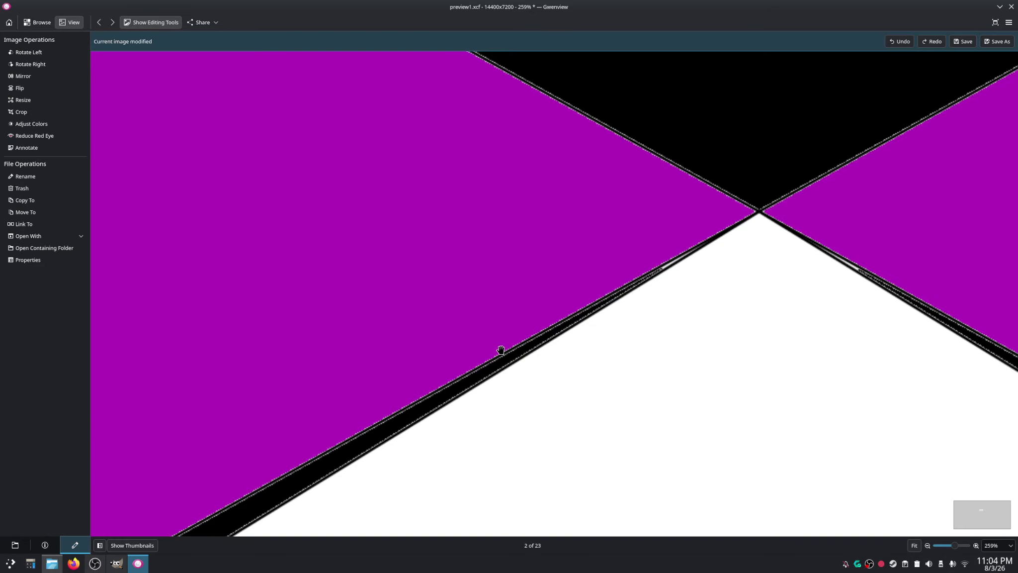
pyautogui.scroll(-3, 405, 373)
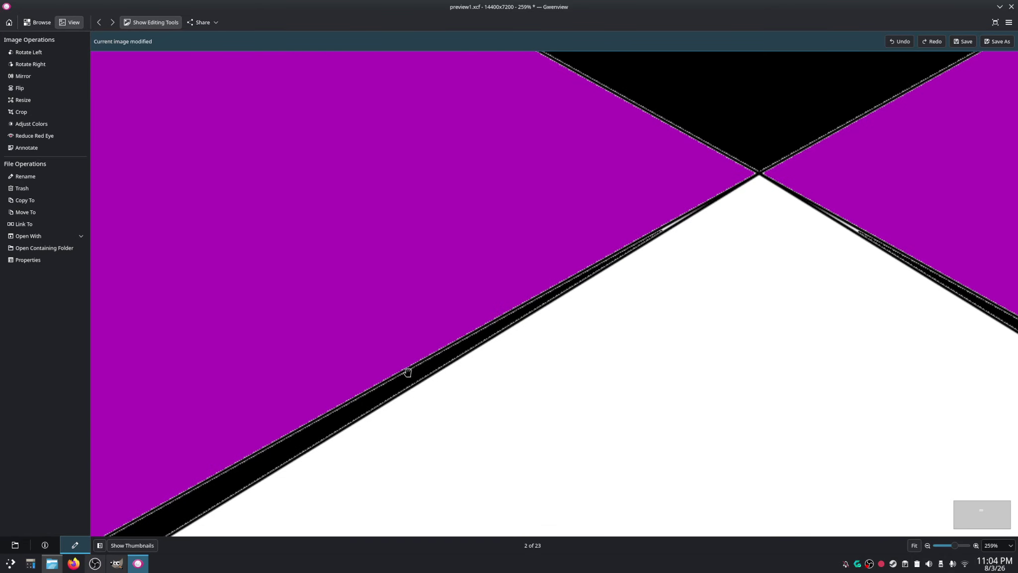
pyautogui.scroll(-3, 387, 382)
pyautogui.scroll(3, 597, 288)
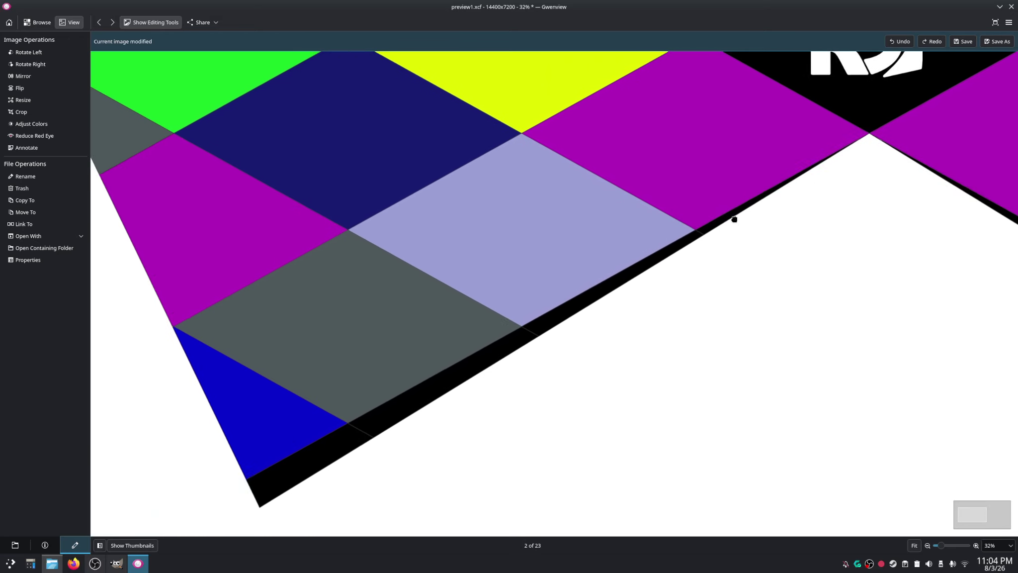
pyautogui.scroll(-3, 597, 274)
pyautogui.scroll(2, 473, 234)
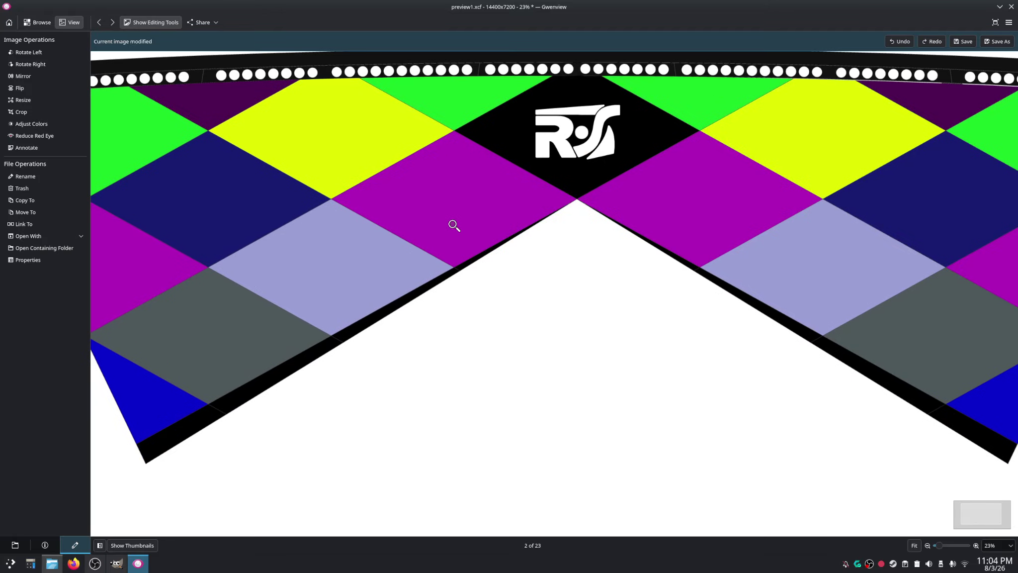
pyautogui.moveTo(512, 247); pyautogui.dragTo(627, 248)
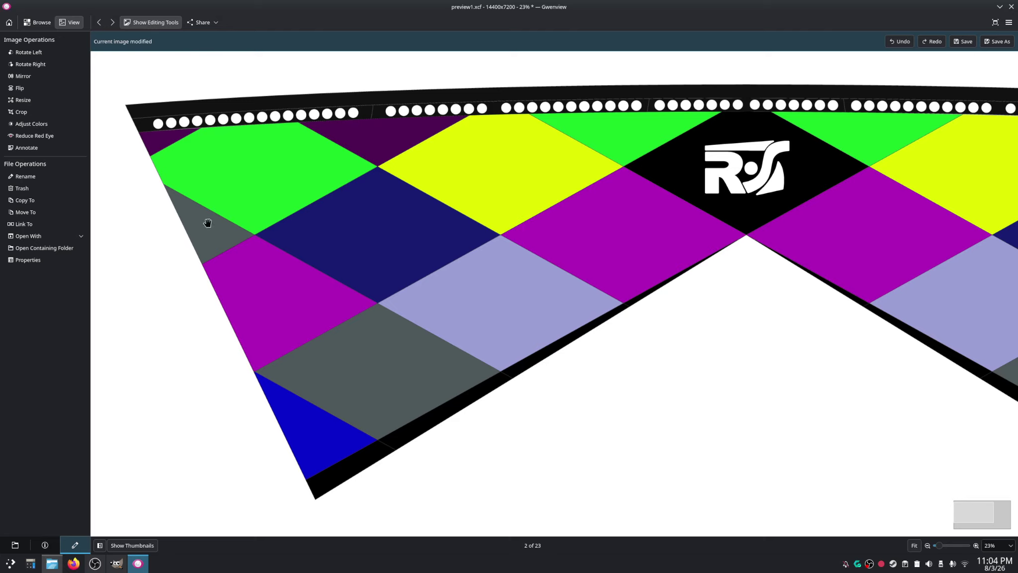
pyautogui.moveTo(304, 208); pyautogui.dragTo(304, 196)
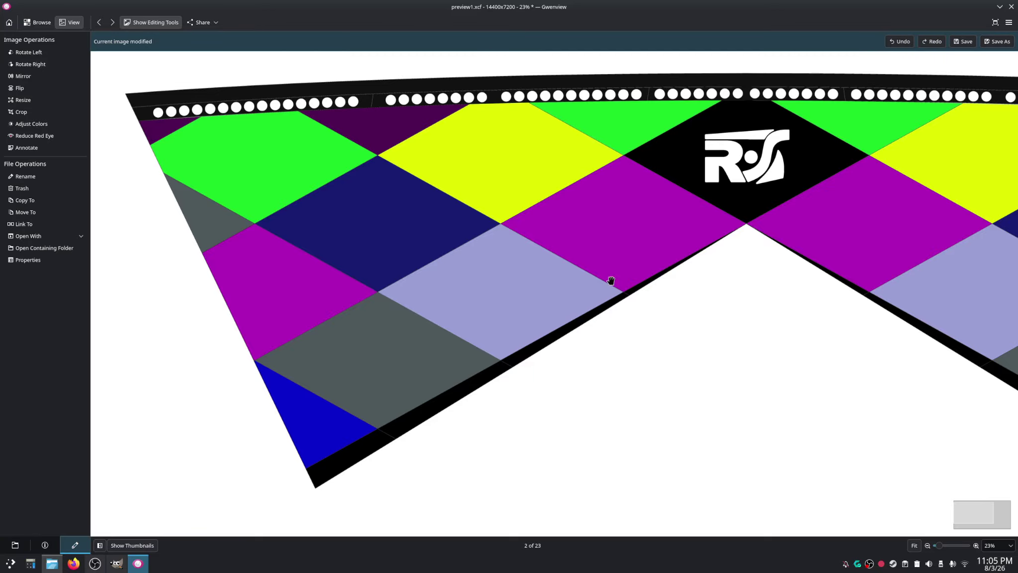
pyautogui.moveTo(739, 267); pyautogui.dragTo(665, 284)
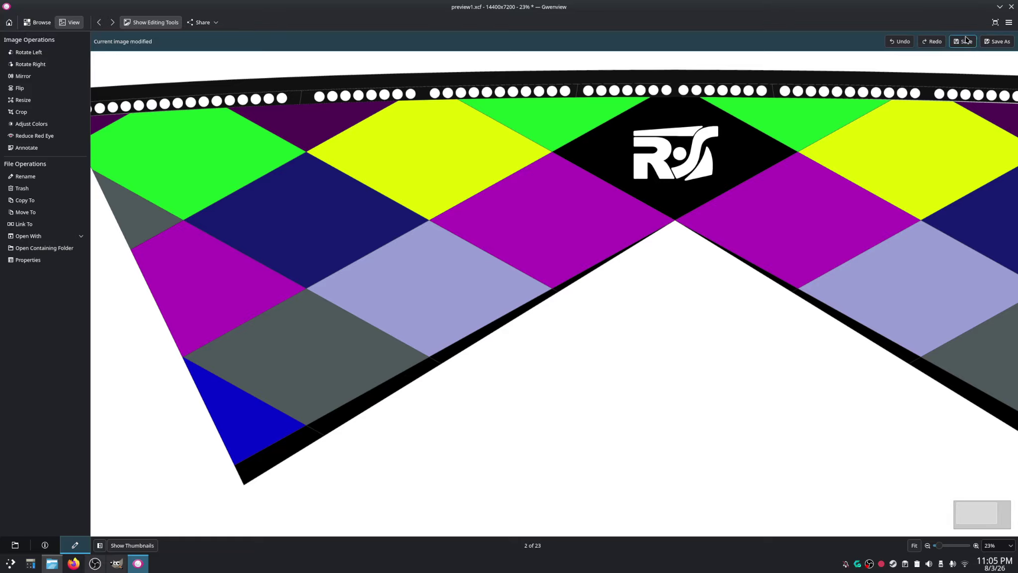
# Step: Switch to diamond_pattern_2.xcf in GIMP and hide the Unnamed #2 and mat_guide paths
pyautogui.click(999, 7)
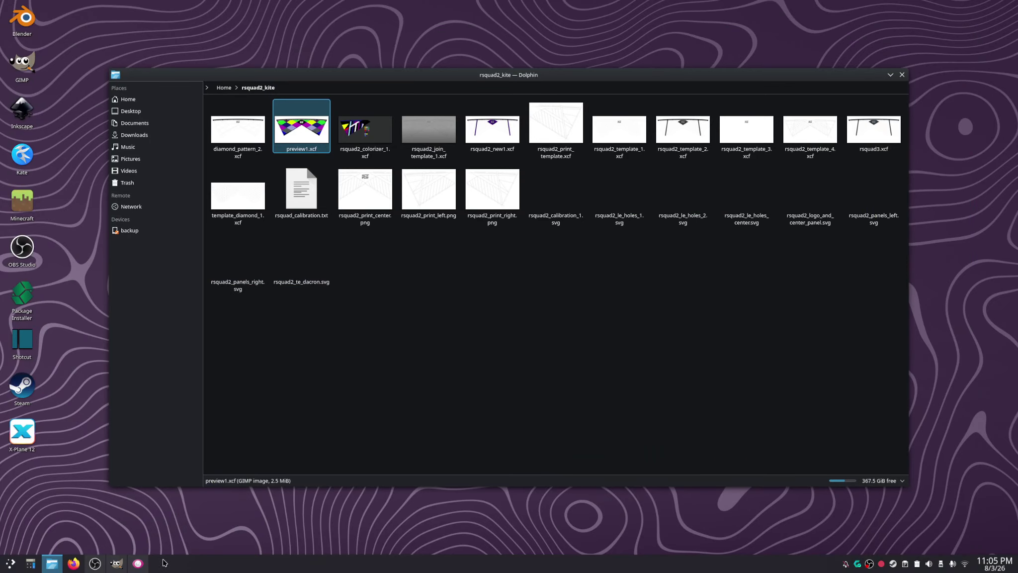
pyautogui.click(116, 563)
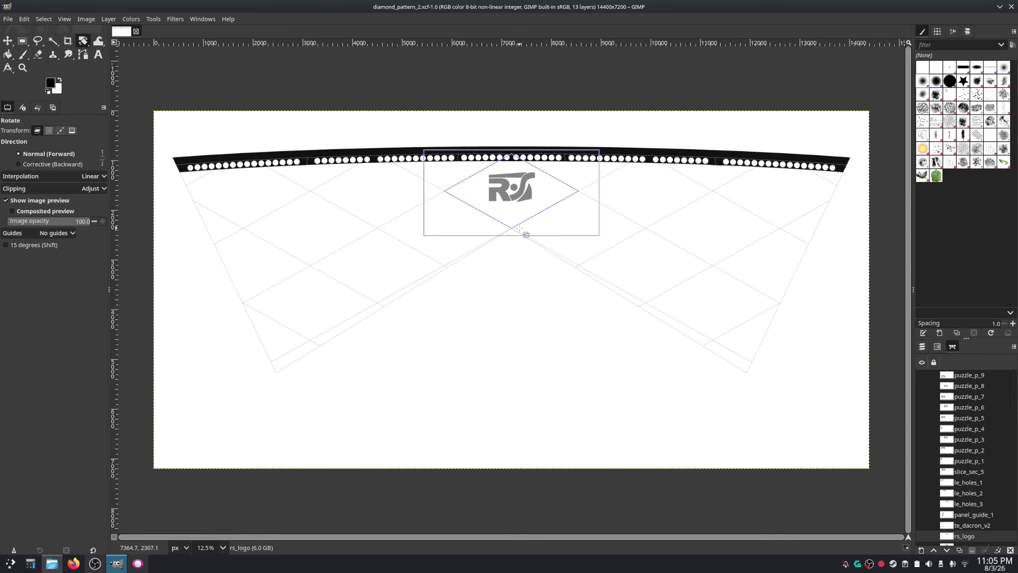
pyautogui.scroll(4, 504, 246)
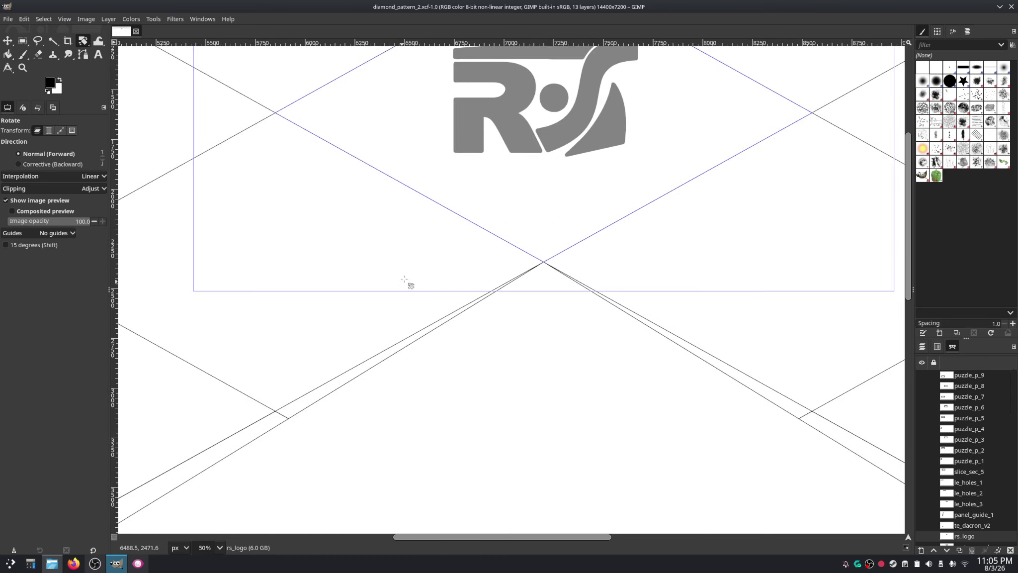
pyautogui.moveTo(1012, 393); pyautogui.dragTo(1017, 452)
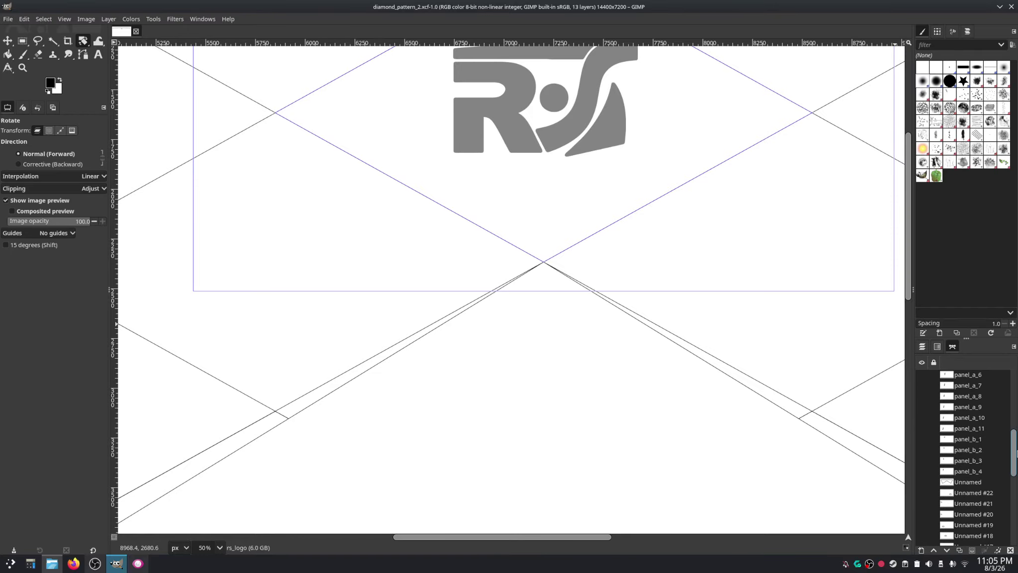
pyautogui.scroll(-8, 964, 447)
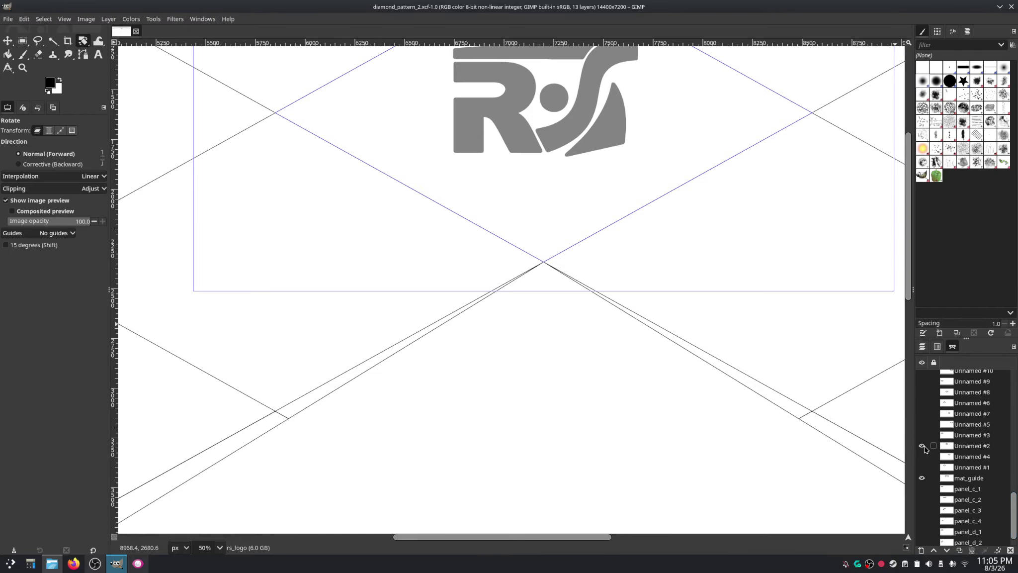
pyautogui.click(922, 479)
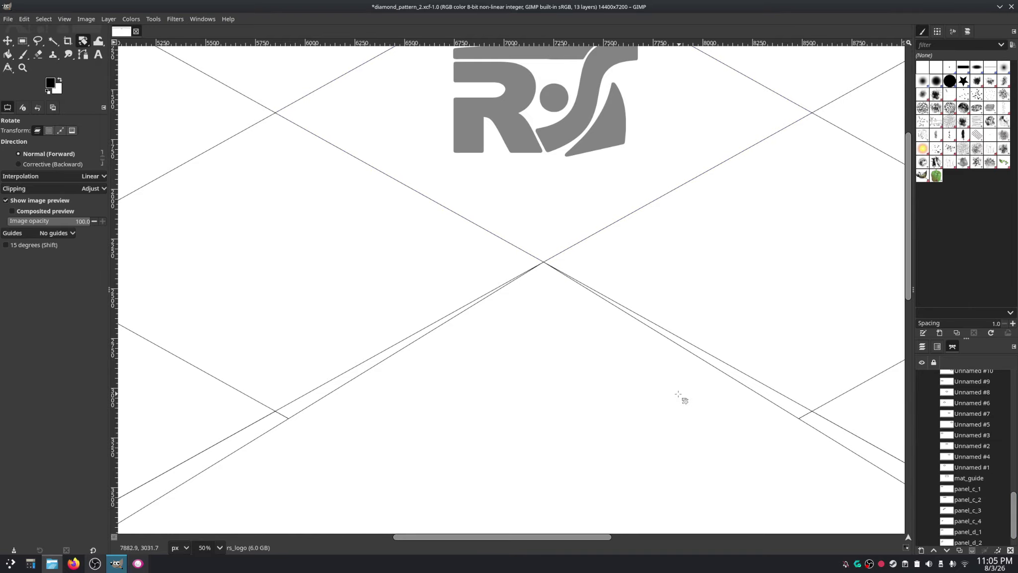
# Step: Try to select a diamond panel in the left wing with Fuzzy Select
pyautogui.scroll(-3, 641, 377)
pyautogui.scroll(-2, 600, 359)
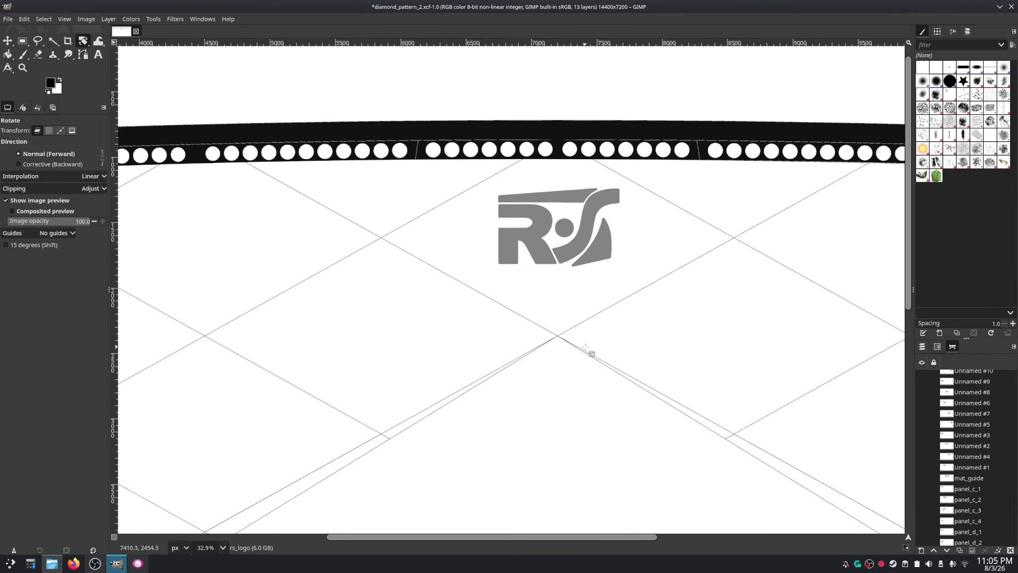
pyautogui.scroll(-2, 592, 354)
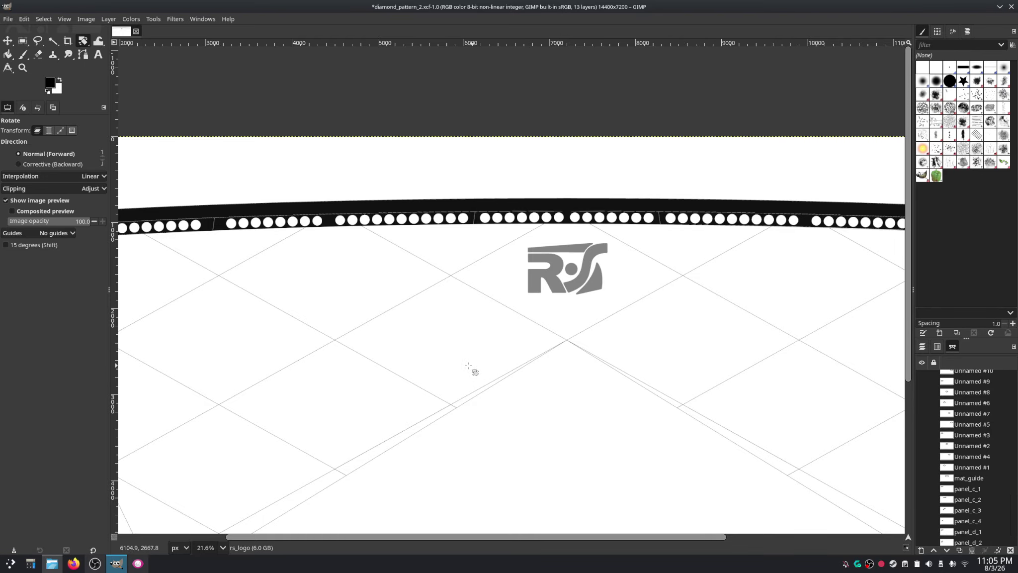
pyautogui.moveTo(406, 361); pyautogui.dragTo(610, 257)
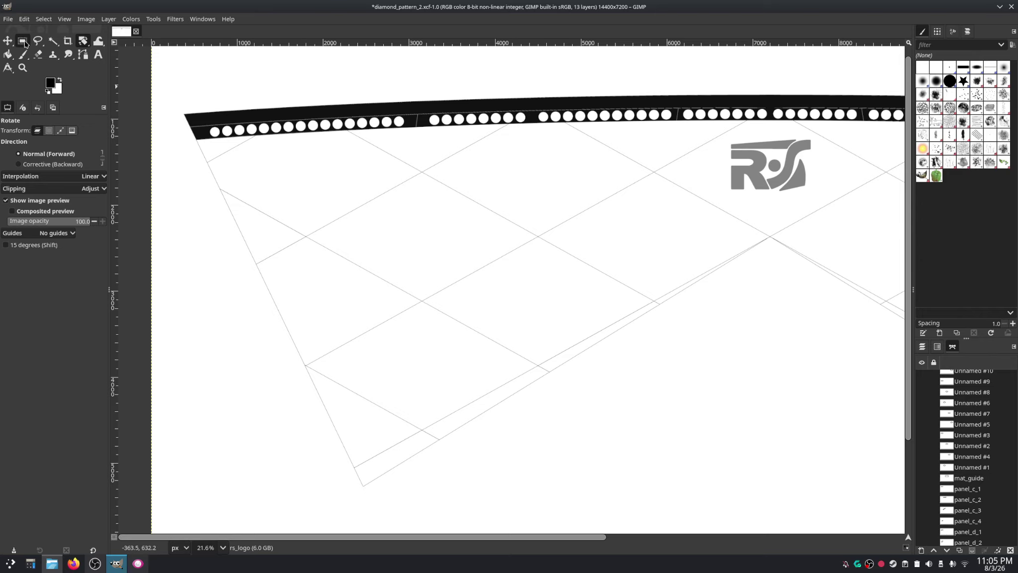
pyautogui.click(51, 41)
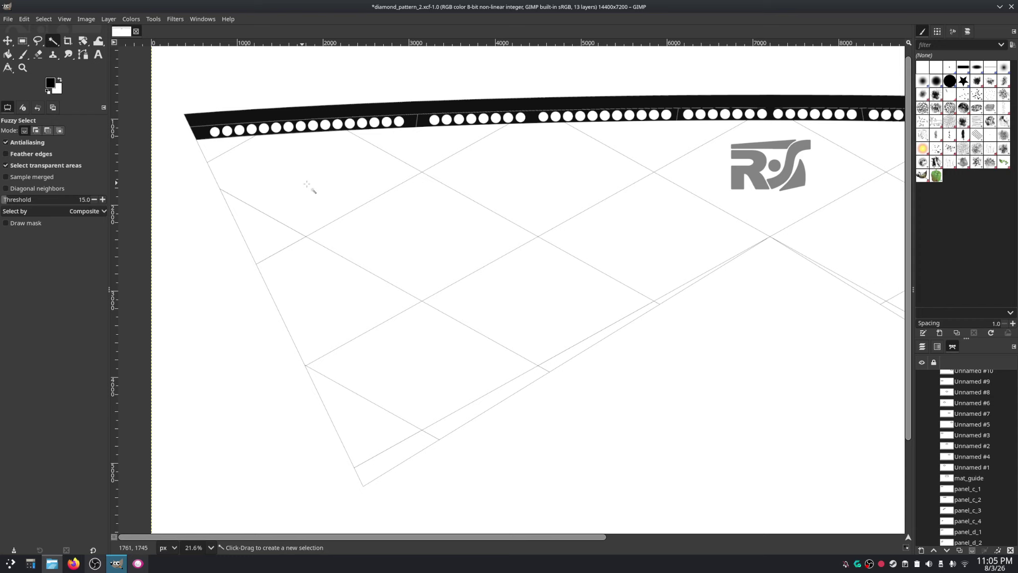
pyautogui.click(343, 221)
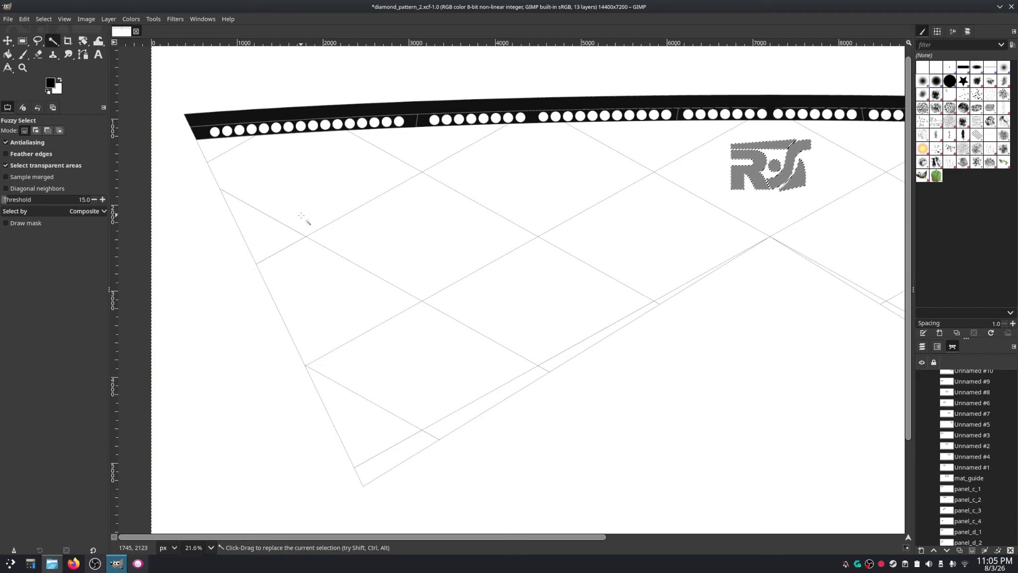
# Step: Clear the current selection and make paint_kit copy the active layer
pyautogui.click(922, 348)
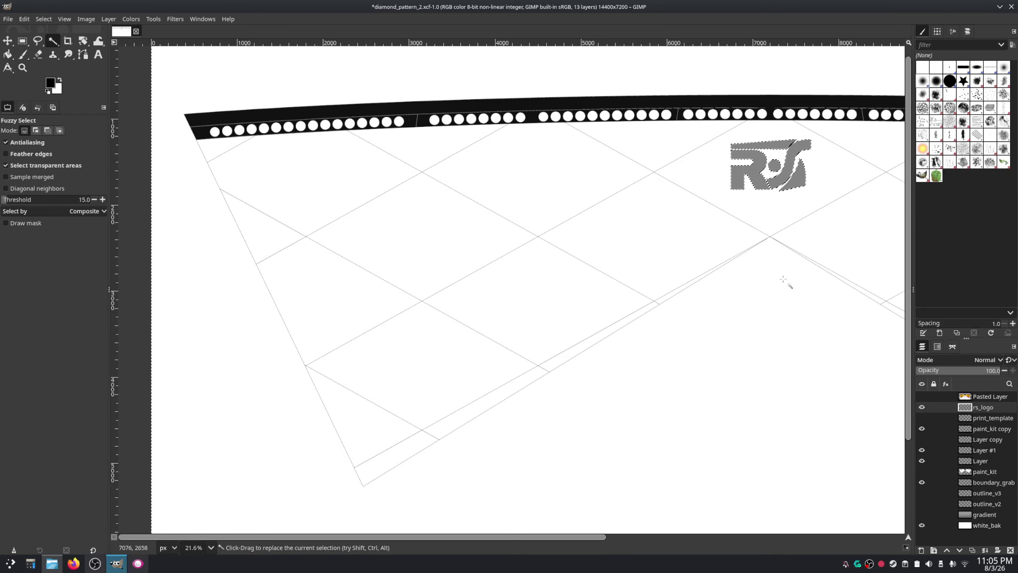
pyautogui.click(43, 20)
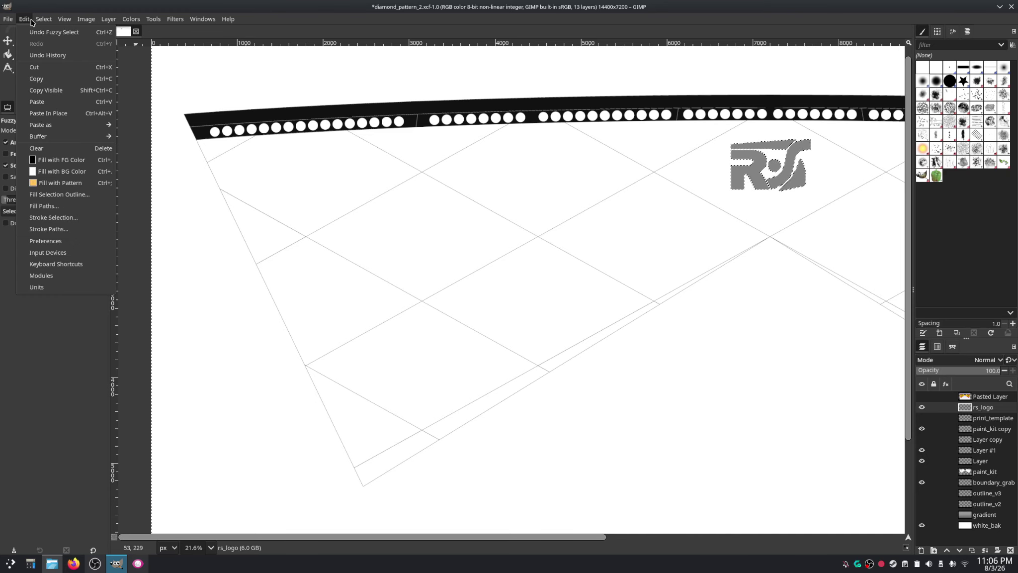
pyautogui.click(55, 40)
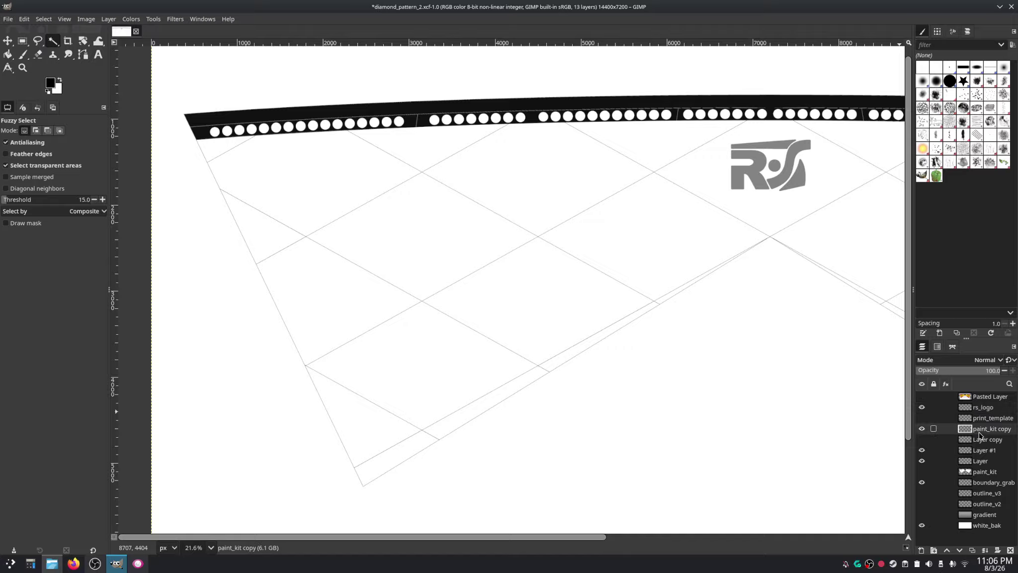
# Step: Check what paint_kit copy, Layer and boundary_grab each contribute by toggling their visibility, leaving all three layers shown
pyautogui.click(922, 429)
pyautogui.click(922, 429)
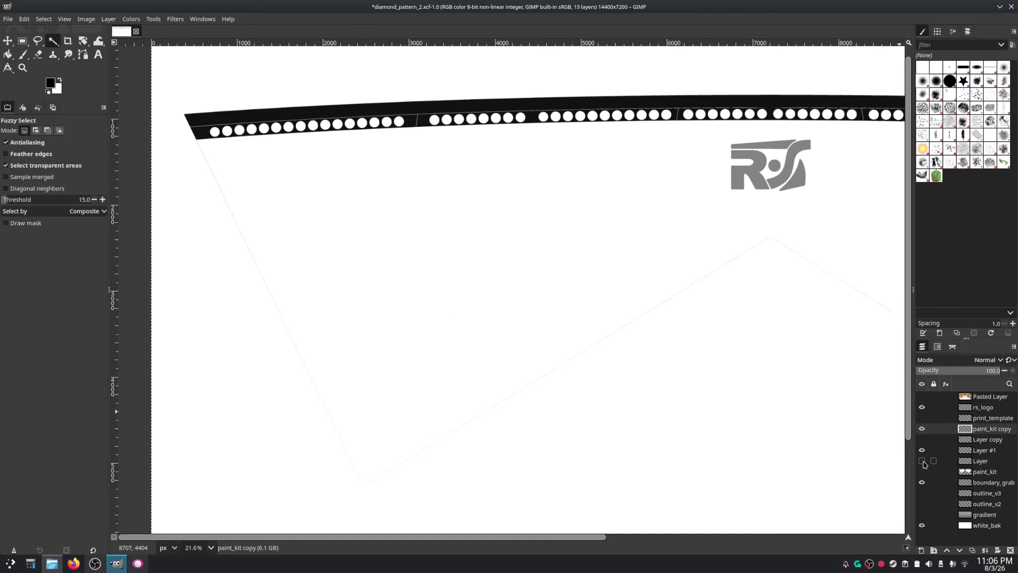
pyautogui.click(922, 462)
pyautogui.click(922, 461)
pyautogui.click(922, 462)
pyautogui.click(922, 461)
pyautogui.click(922, 461)
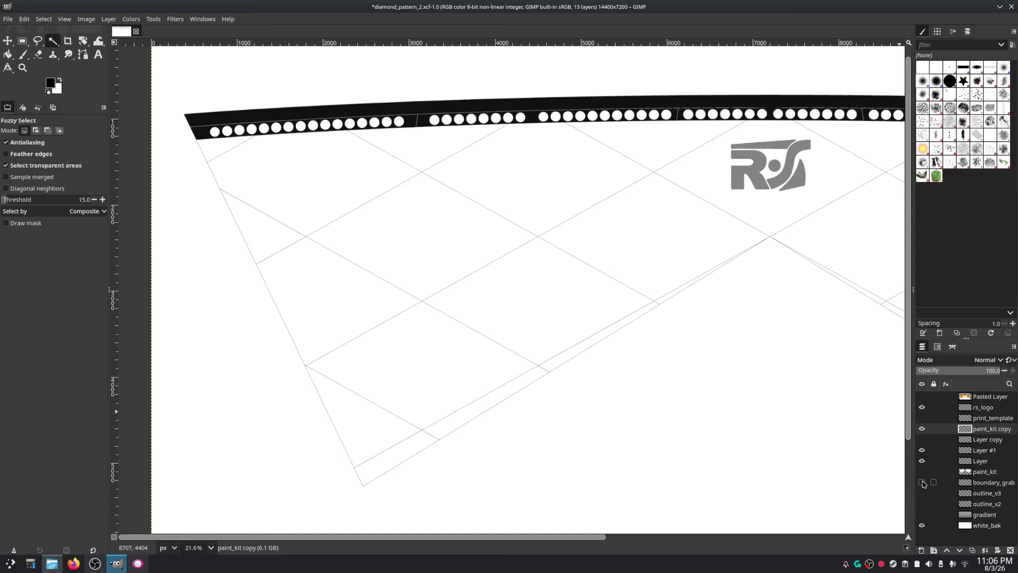
pyautogui.click(922, 482)
pyautogui.click(921, 429)
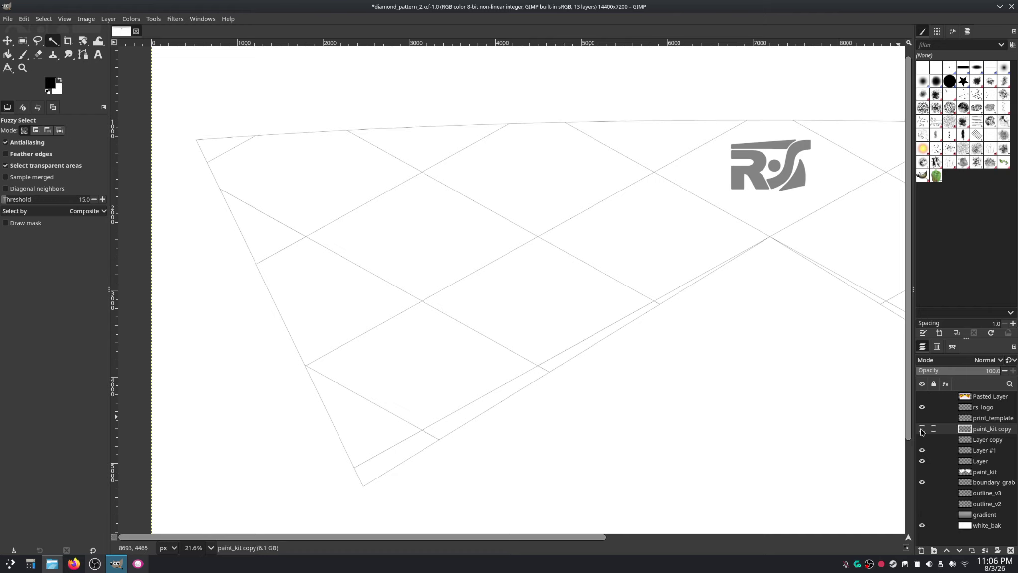
pyautogui.click(921, 429)
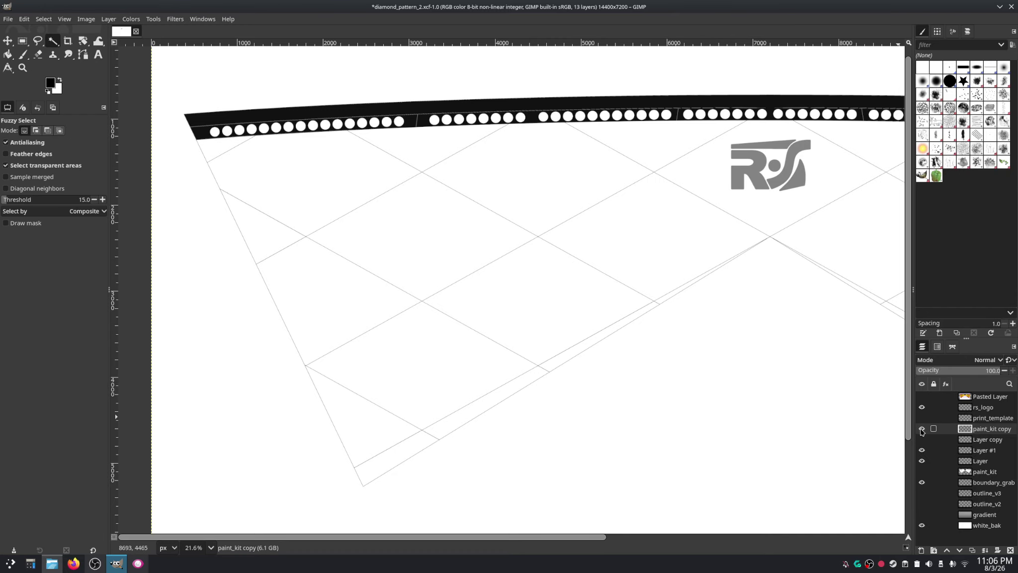
pyautogui.click(922, 461)
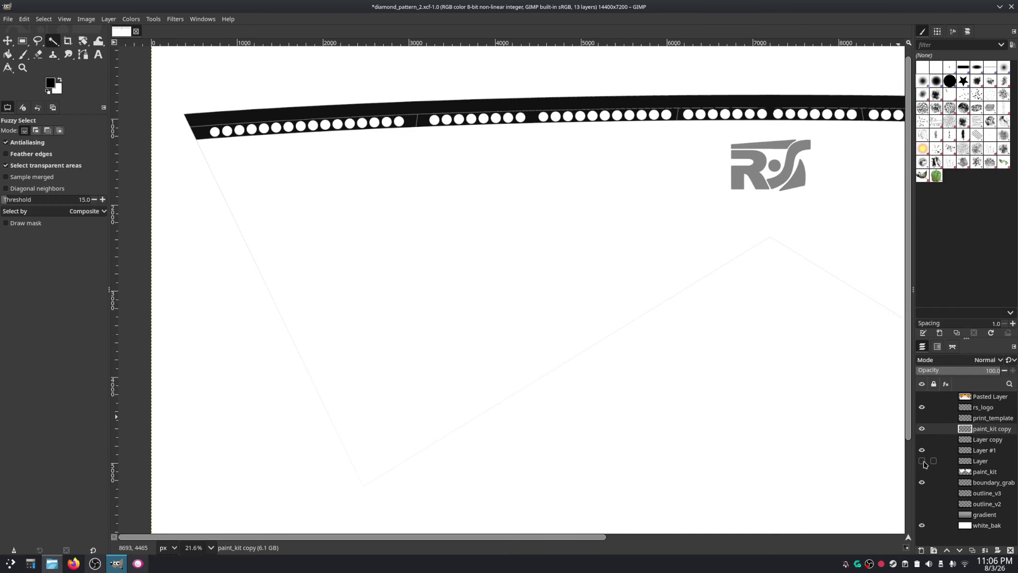
pyautogui.click(922, 460)
# Step: Make Layer the active layer and select individual diamond panels across the left wing with Fuzzy Select
pyautogui.click(982, 462)
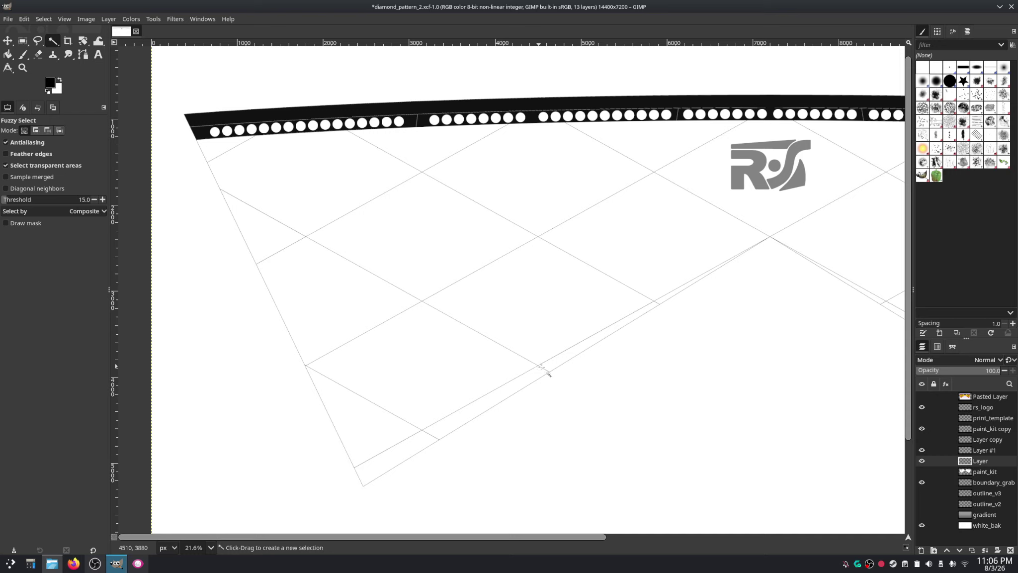
pyautogui.click(308, 160)
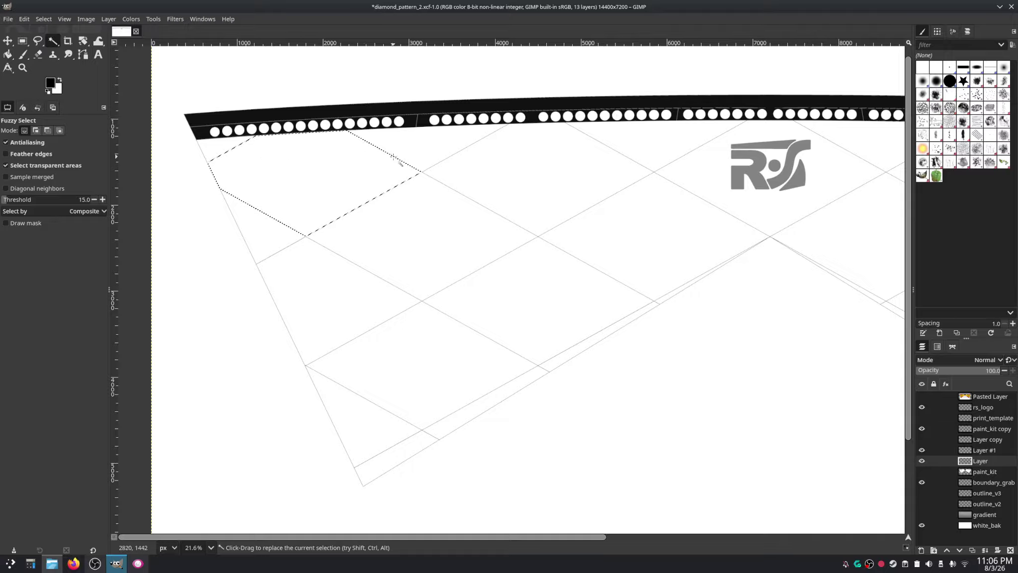
pyautogui.click(539, 160)
pyautogui.click(552, 302)
pyautogui.click(414, 213)
pyautogui.click(665, 236)
pyautogui.keyDown('ctrl'); pyautogui.scroll(1, 609, 230); pyautogui.keyUp('ctrl')
pyautogui.keyDown('ctrl'); pyautogui.scroll(3, 611, 230); pyautogui.keyUp('ctrl')
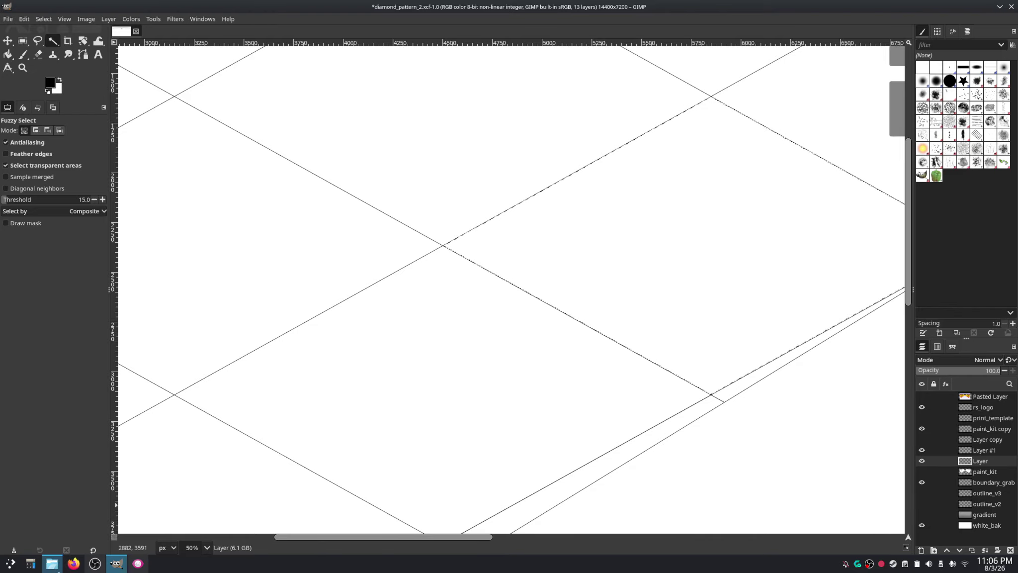
# Step: Calculate .25 ÷ 2 in KCalc, then close the calculator
pyautogui.click(31, 563)
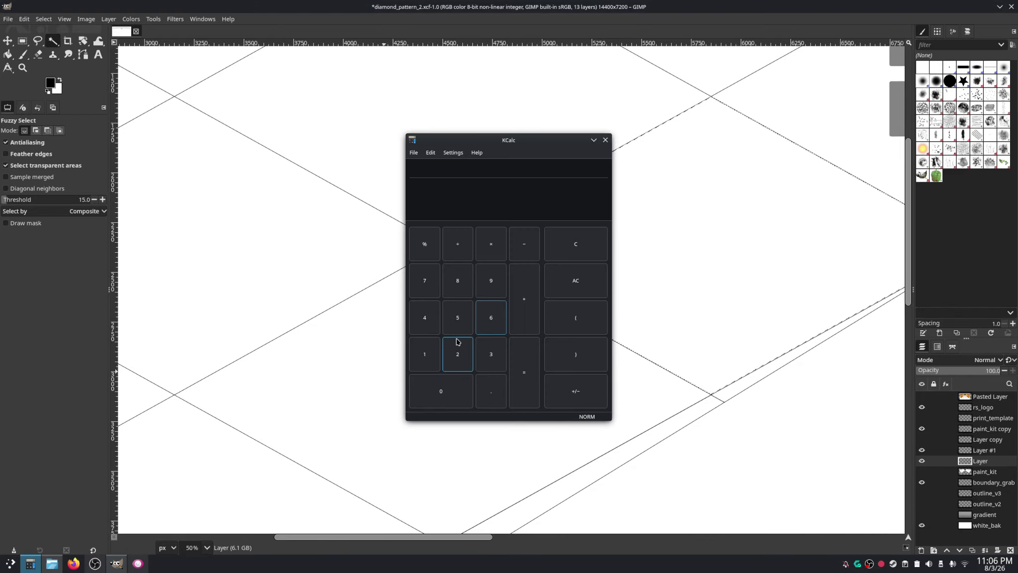
pyautogui.click(492, 396)
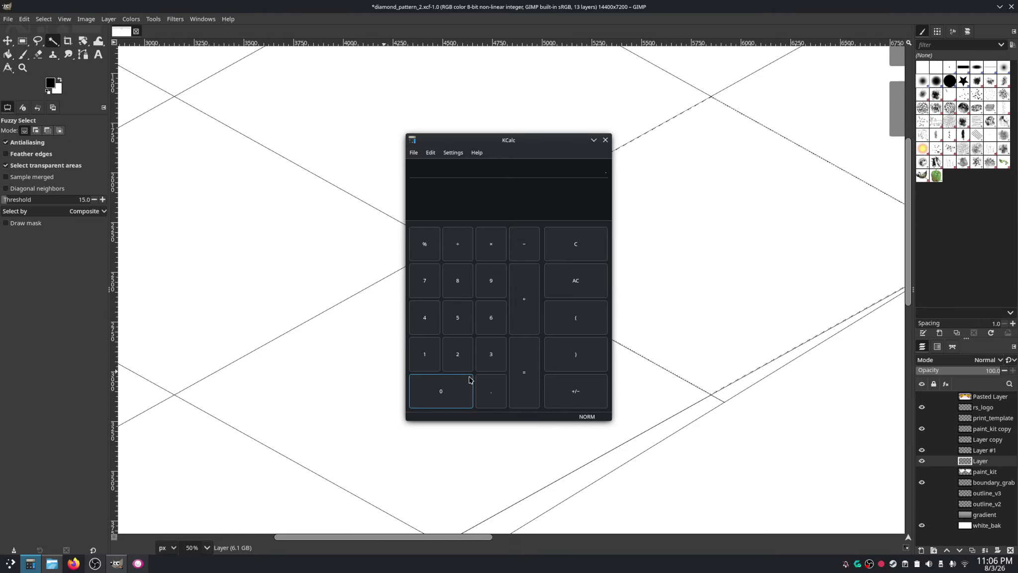
pyautogui.click(456, 353)
pyautogui.click(460, 321)
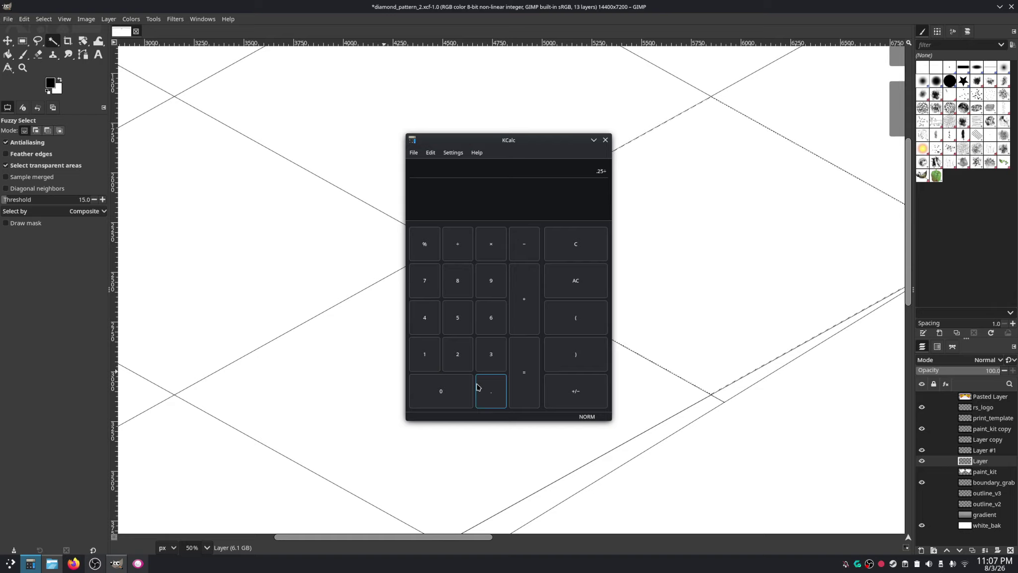
pyautogui.click(458, 359)
pyautogui.click(605, 140)
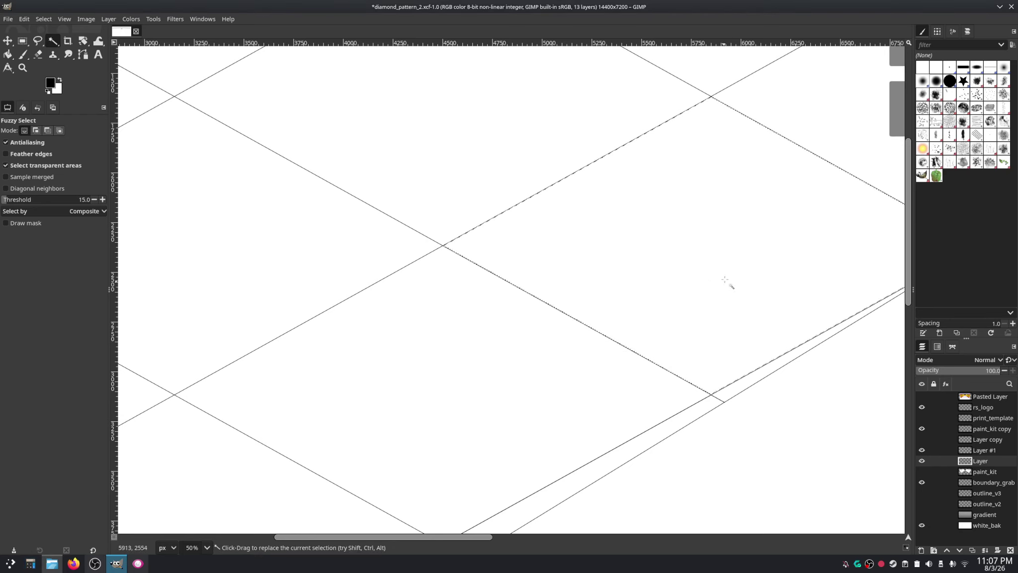
# Step: Select the central diamond panel around the RS logo with Fuzzy Select, replacing the previous panel selection
pyautogui.moveTo(725, 280); pyautogui.dragTo(556, 318)
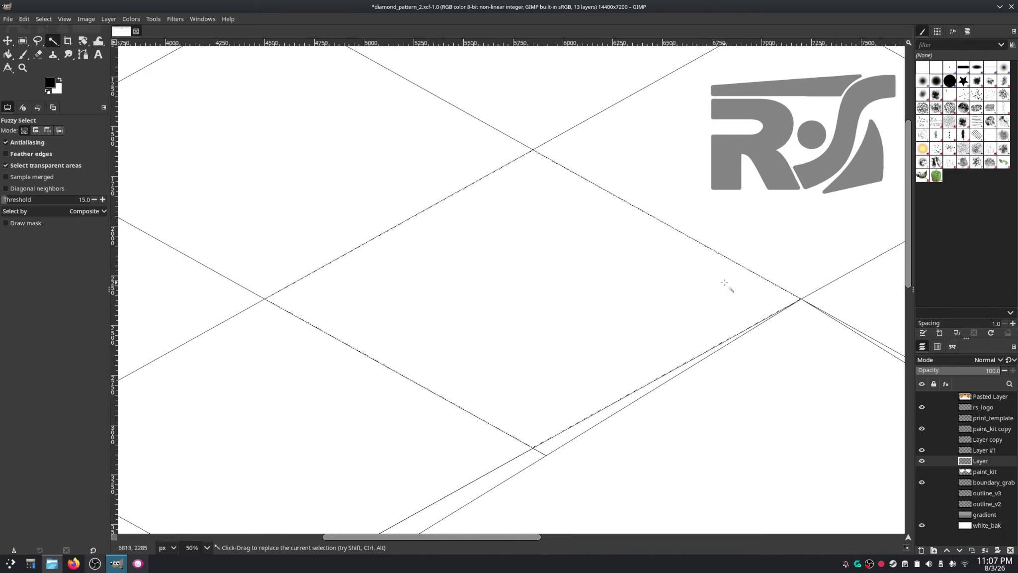
pyautogui.scroll(-2, 718, 279)
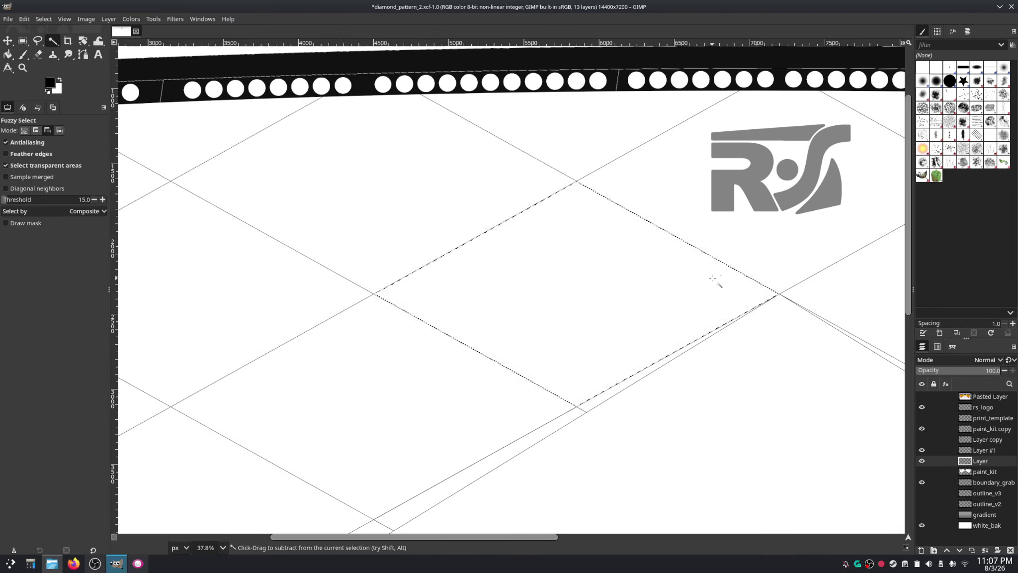
pyautogui.moveTo(740, 267); pyautogui.dragTo(621, 317)
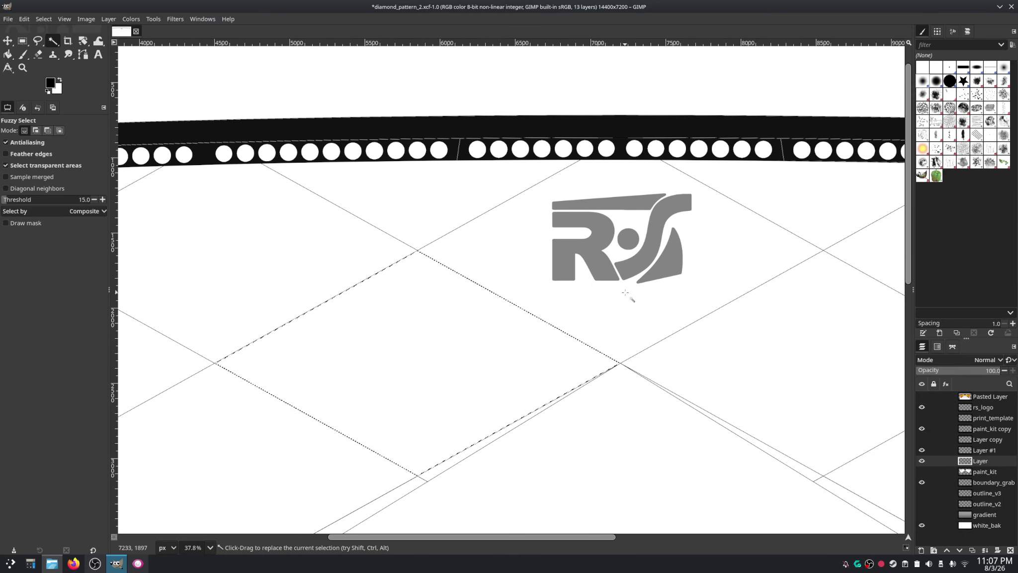
pyautogui.click(626, 293)
# Step: Start growing the central panel selection, with the unit in inches and the amount set to 0.125
pyautogui.click(45, 20)
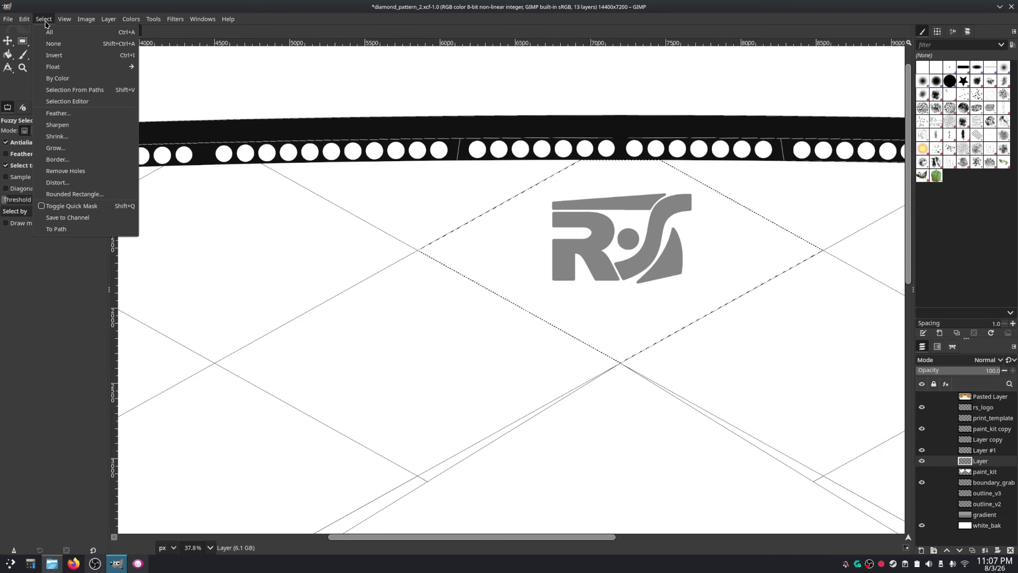
pyautogui.click(55, 148)
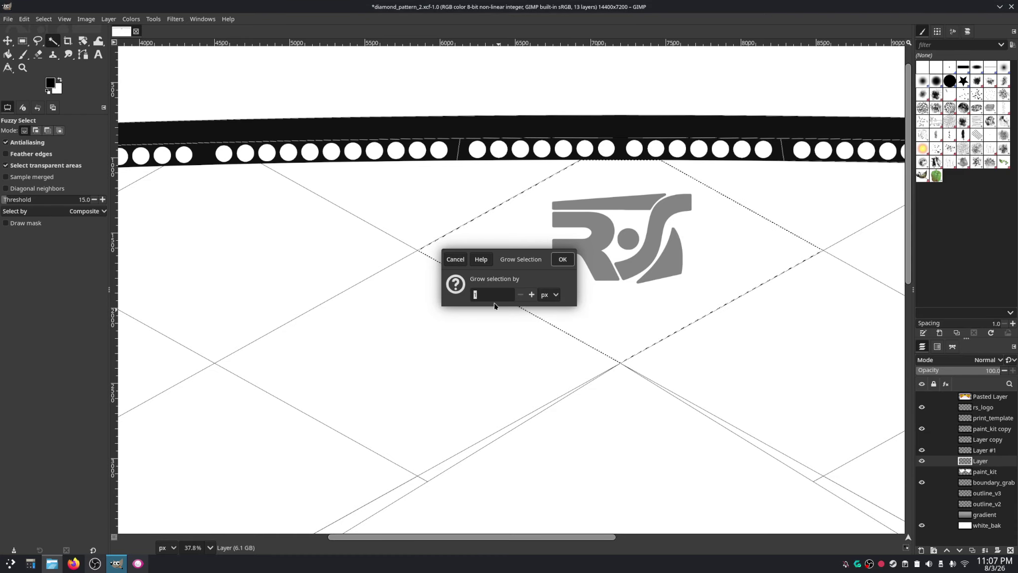
pyautogui.click(554, 296)
pyautogui.click(562, 323)
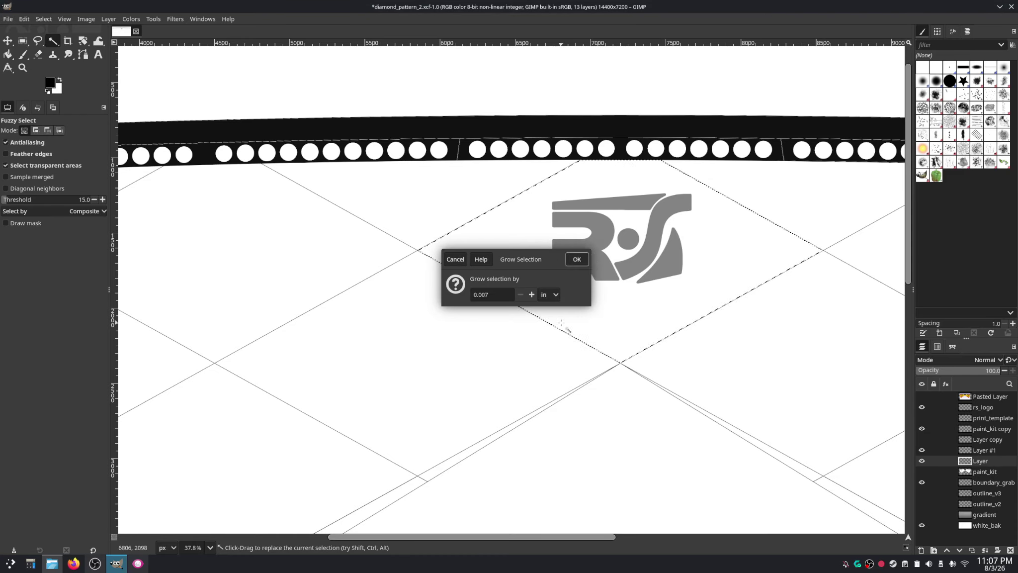
pyautogui.rightClick(498, 297)
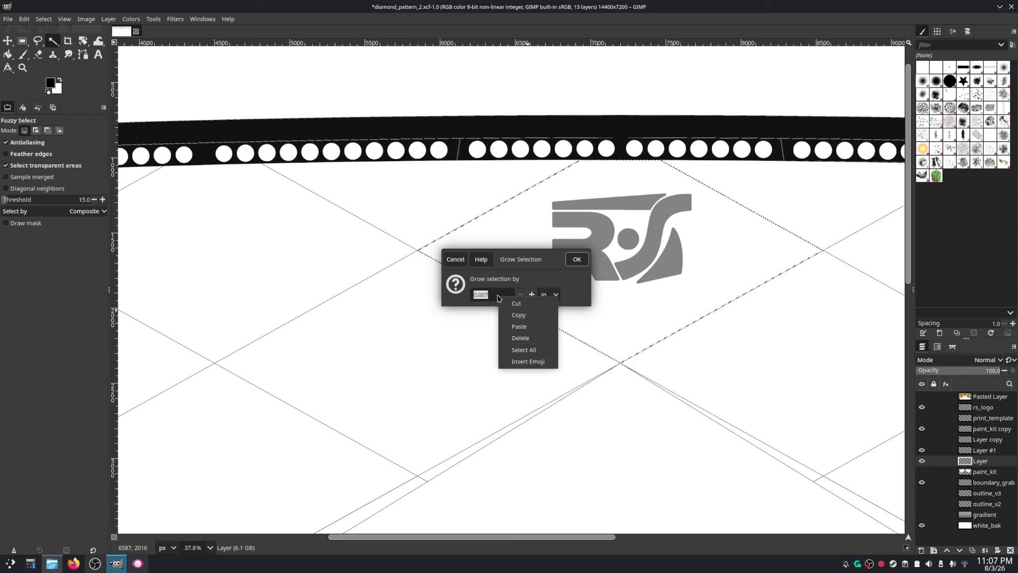
pyautogui.click(535, 332)
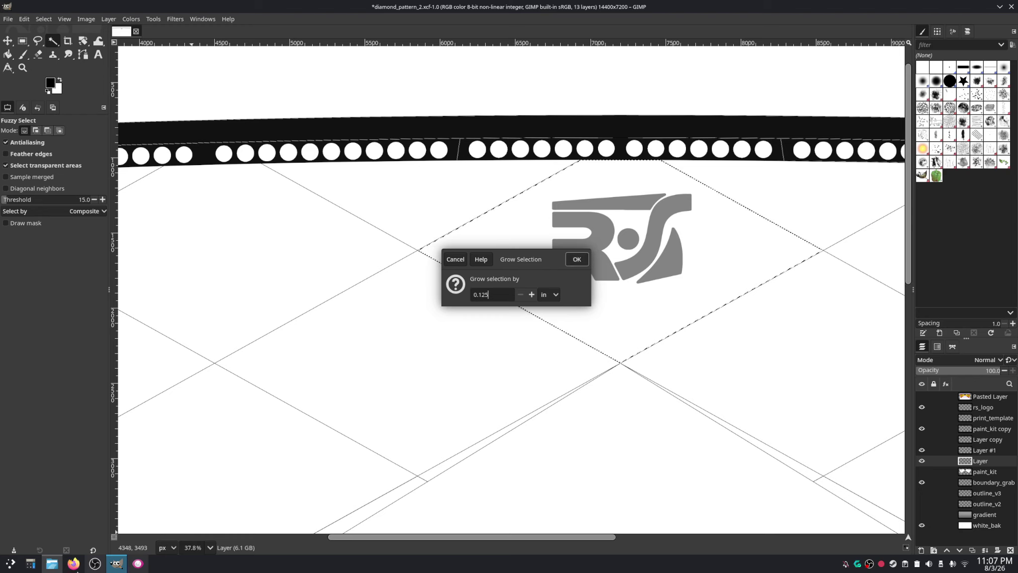
# Step: Recheck half of the .25 seam allowance in KCalc by dividing .25 by 2, and return to GIMP
pyautogui.click(29, 568)
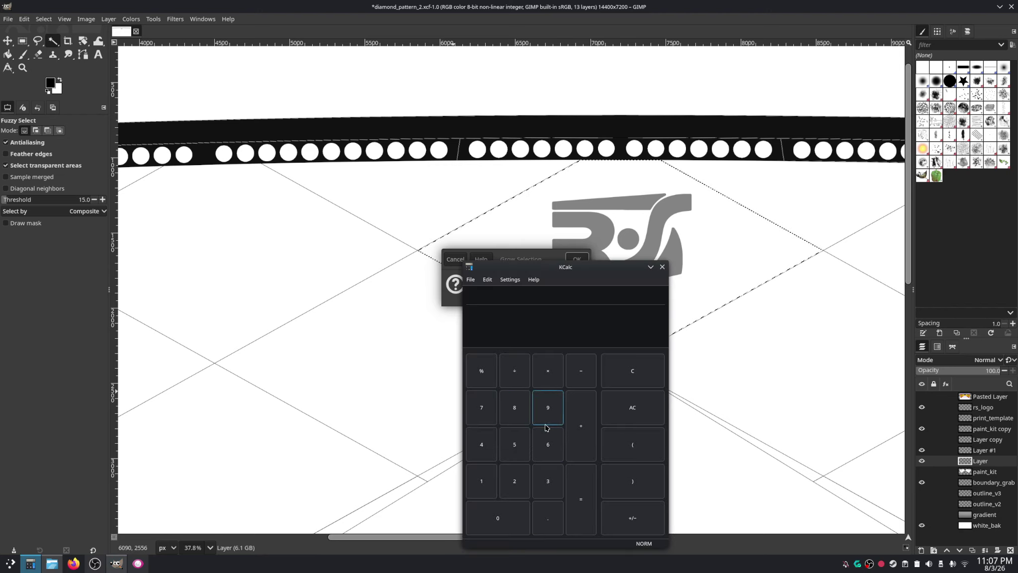
pyautogui.click(548, 518)
pyautogui.click(515, 481)
pyautogui.click(522, 461)
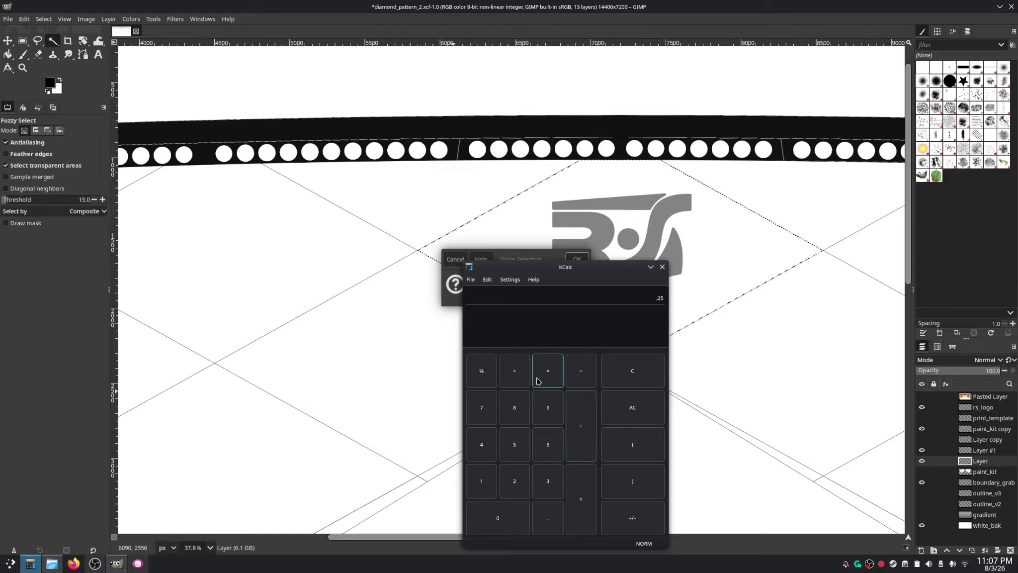
pyautogui.click(518, 373)
pyautogui.click(515, 481)
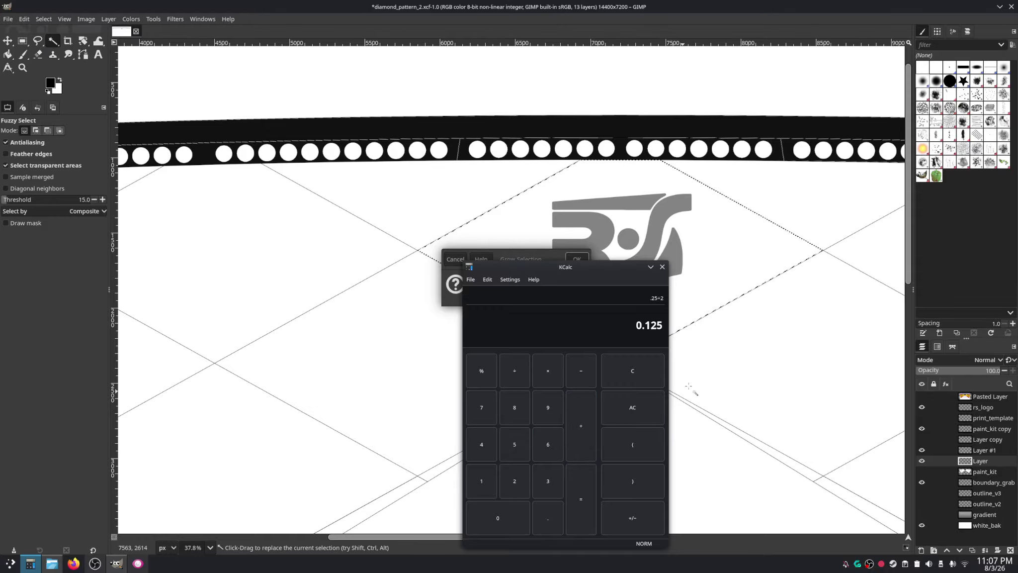
pyautogui.click(662, 266)
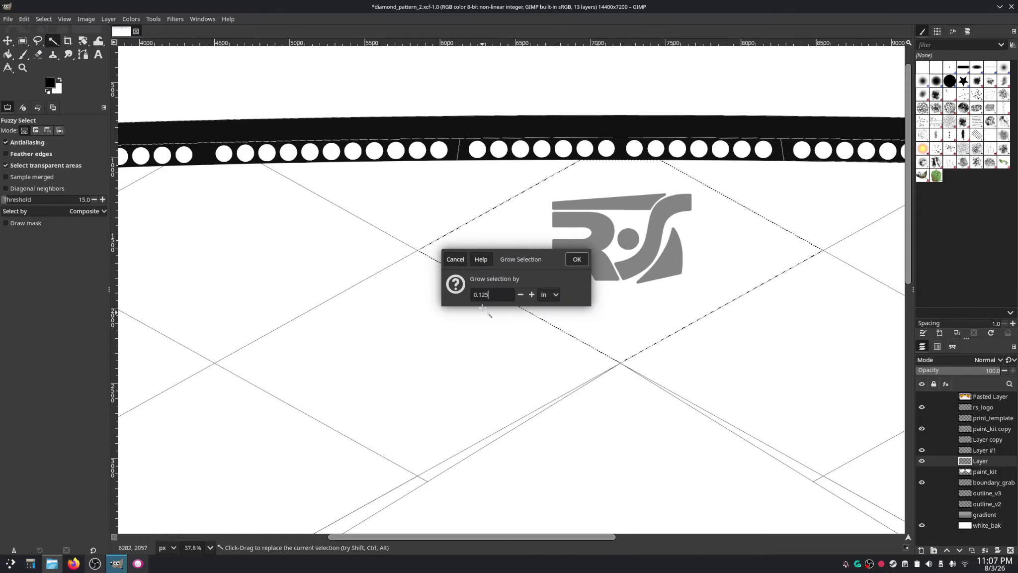
# Step: Apply the selection growth and examine the offset between the grown outline and the central panel's edges
pyautogui.click(577, 258)
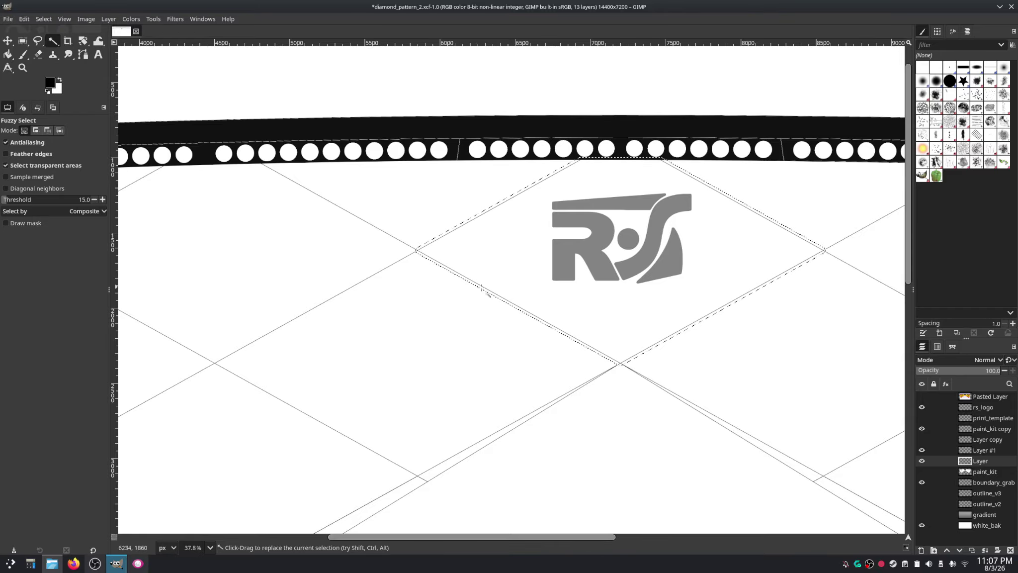
pyautogui.keyDown('ctrl'); pyautogui.scroll(4, 413, 249); pyautogui.keyUp('ctrl')
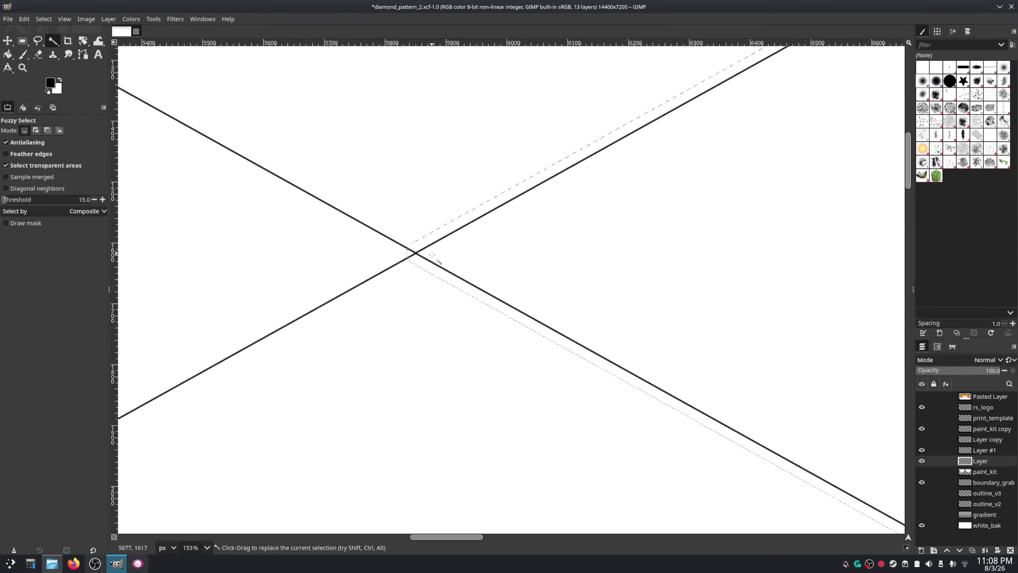
pyautogui.keyDown('ctrl'); pyautogui.scroll(-3, 592, 269); pyautogui.keyUp('ctrl')
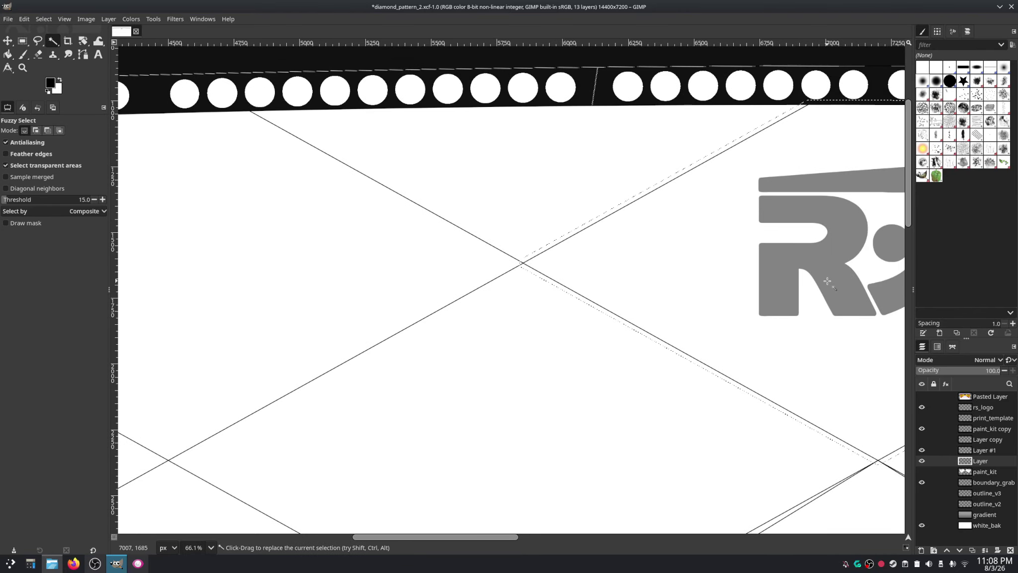
pyautogui.keyDown('ctrl'); pyautogui.scroll(-1, 827, 281); pyautogui.keyUp('ctrl')
pyautogui.moveTo(827, 281); pyautogui.dragTo(512, 271)
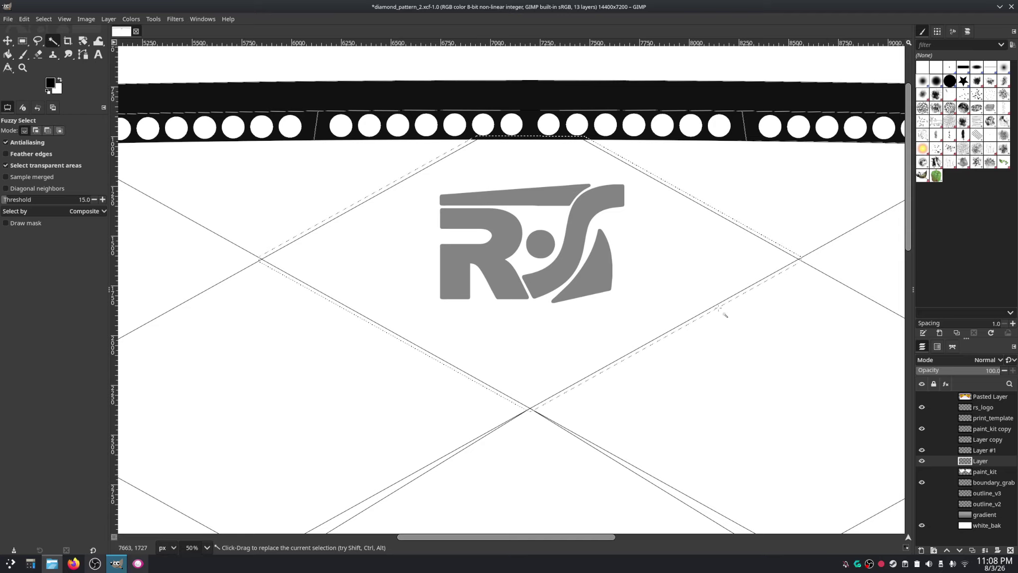
# Step: Show the panel_a_1, panel_a_2 and panel_a_3 paths on the canvas
pyautogui.click(952, 347)
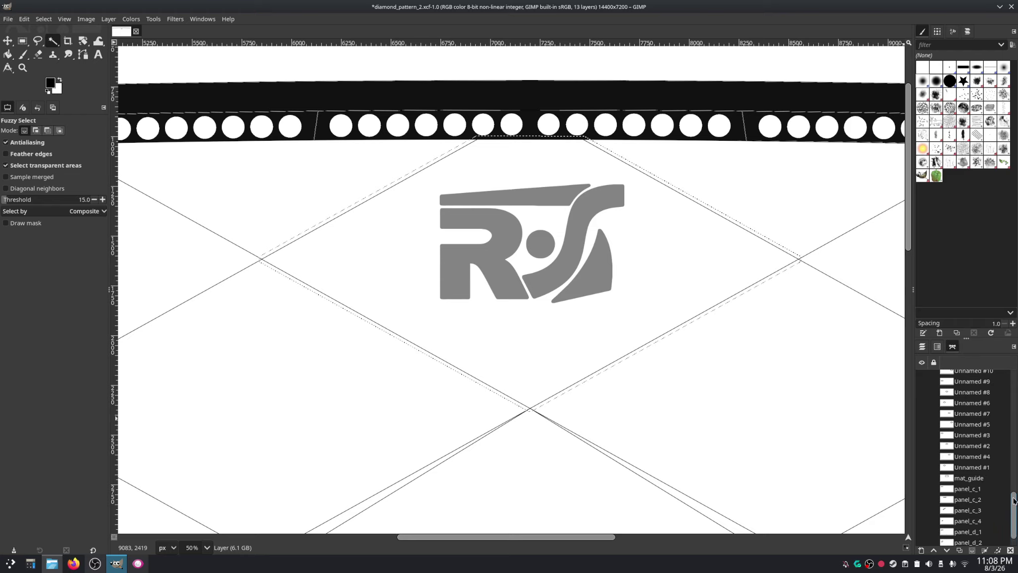
pyautogui.moveTo(1014, 499); pyautogui.dragTo(1014, 425)
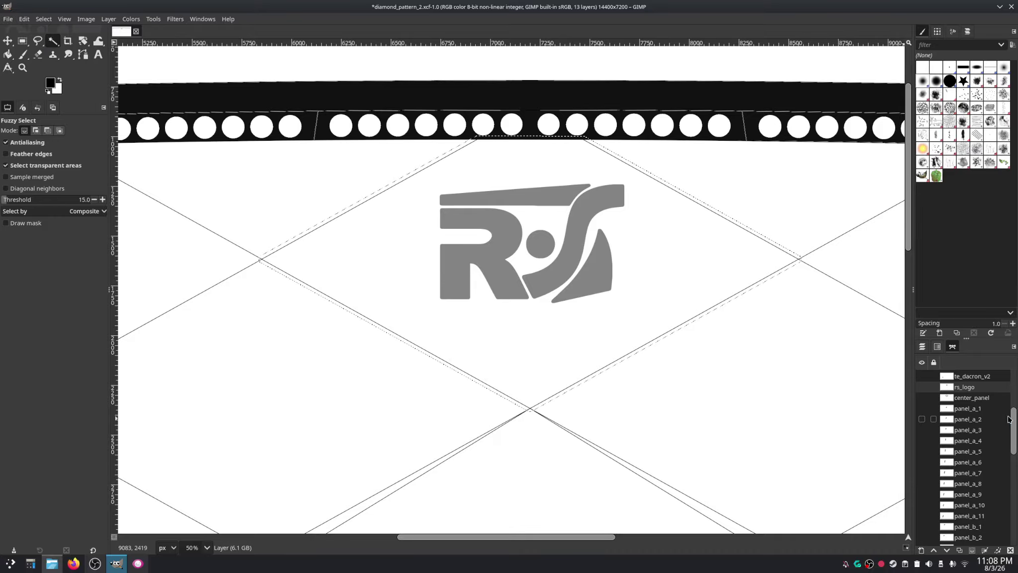
pyautogui.scroll(-5, 752, 399)
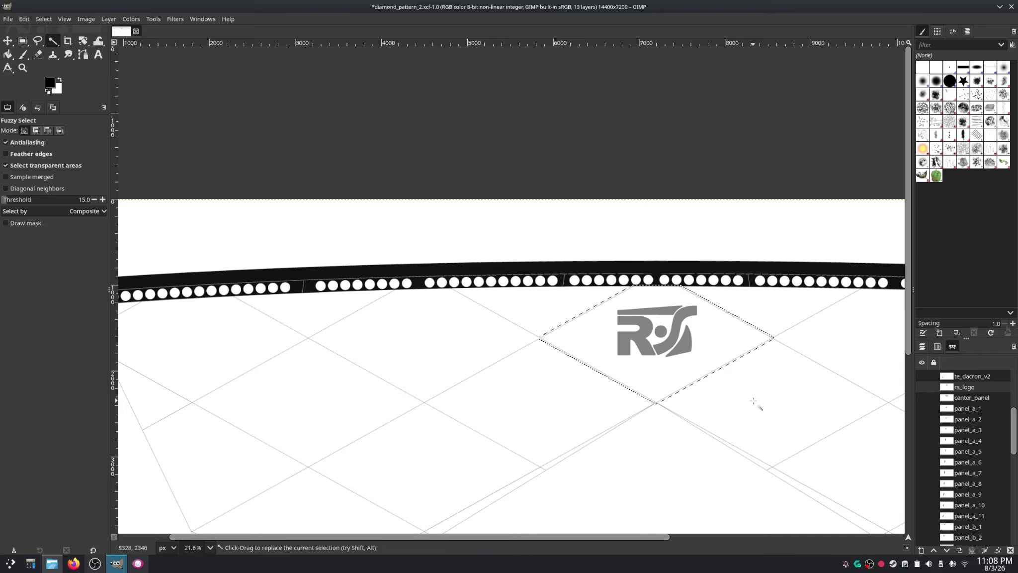
pyautogui.click(921, 431)
pyautogui.click(921, 419)
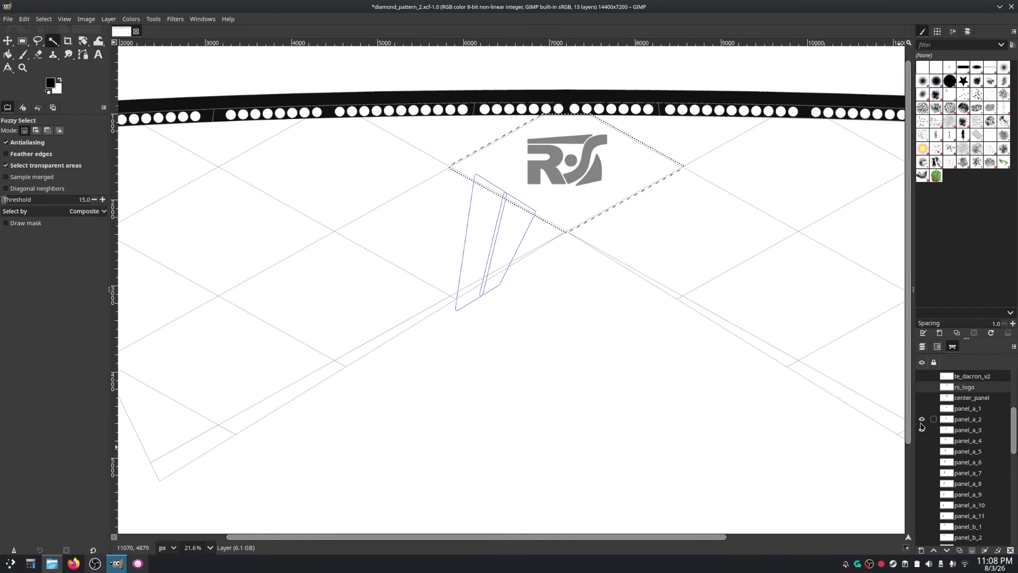
pyautogui.click(921, 409)
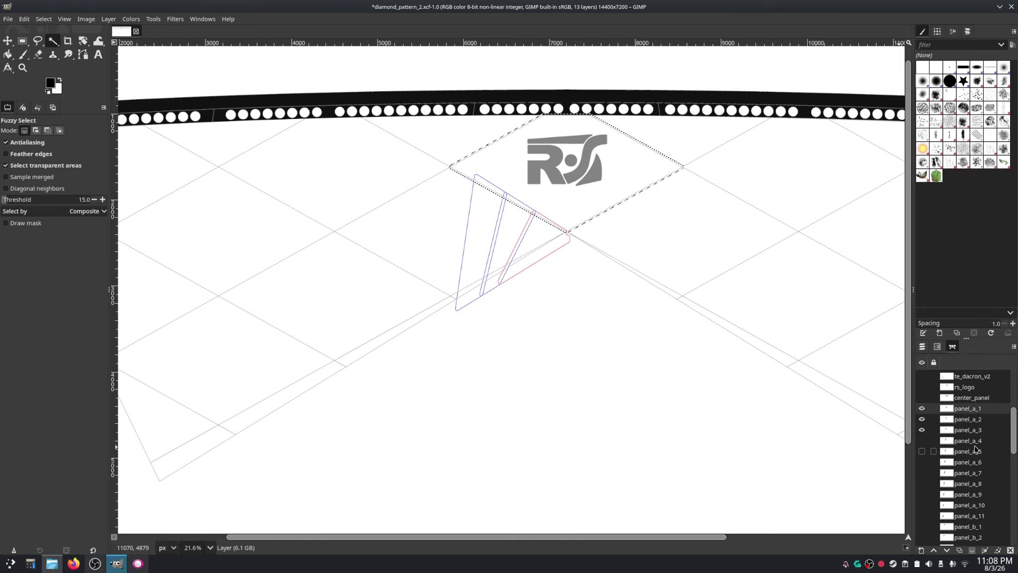
# Step: Select the panel_a_1 through panel_a_8 paths together
pyautogui.rightClick(962, 417)
pyautogui.press('Escape')
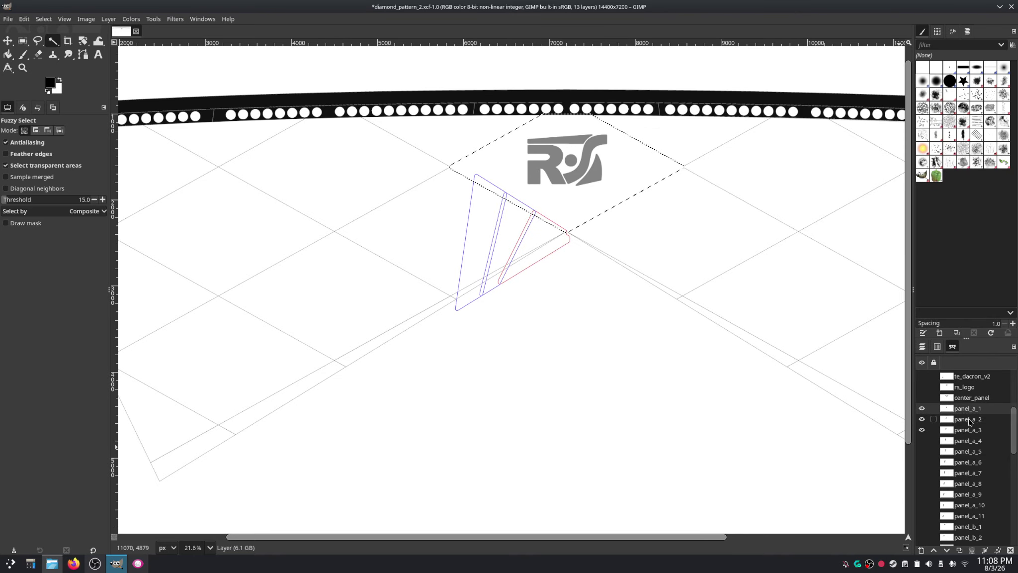
pyautogui.keyDown('ctrl'); pyautogui.click(968, 424); pyautogui.keyUp('ctrl')
pyautogui.keyDown('ctrl'); pyautogui.click(968, 430); pyautogui.keyUp('ctrl')
pyautogui.keyDown('ctrl'); pyautogui.click(968, 440); pyautogui.keyUp('ctrl')
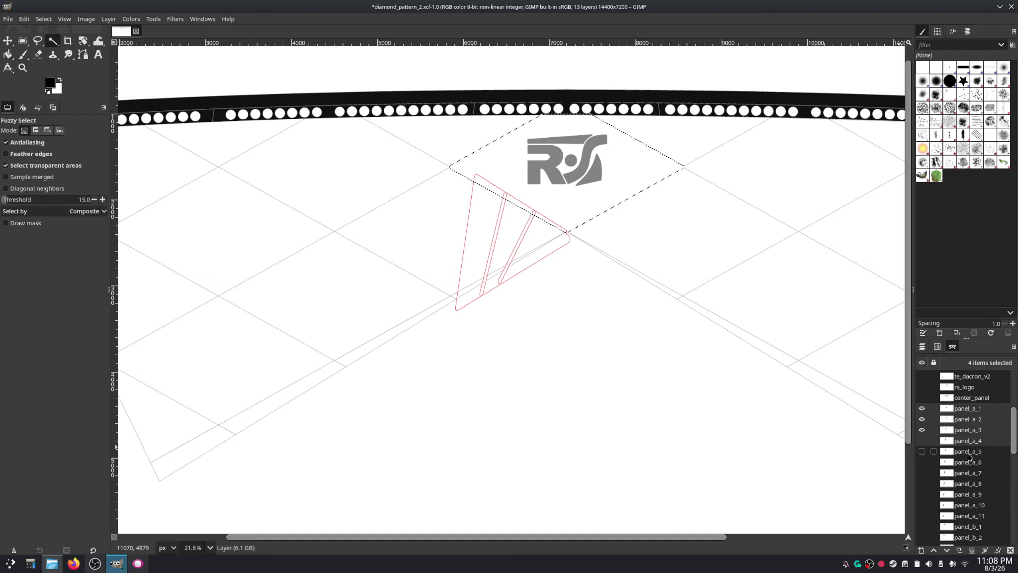
pyautogui.keyDown('ctrl'); pyautogui.click(968, 451); pyautogui.keyUp('ctrl')
pyautogui.keyDown('ctrl'); pyautogui.click(969, 462); pyautogui.keyUp('ctrl')
pyautogui.keyDown('ctrl'); pyautogui.click(969, 473); pyautogui.keyUp('ctrl')
pyautogui.keyDown('ctrl'); pyautogui.click(970, 484); pyautogui.keyUp('ctrl')
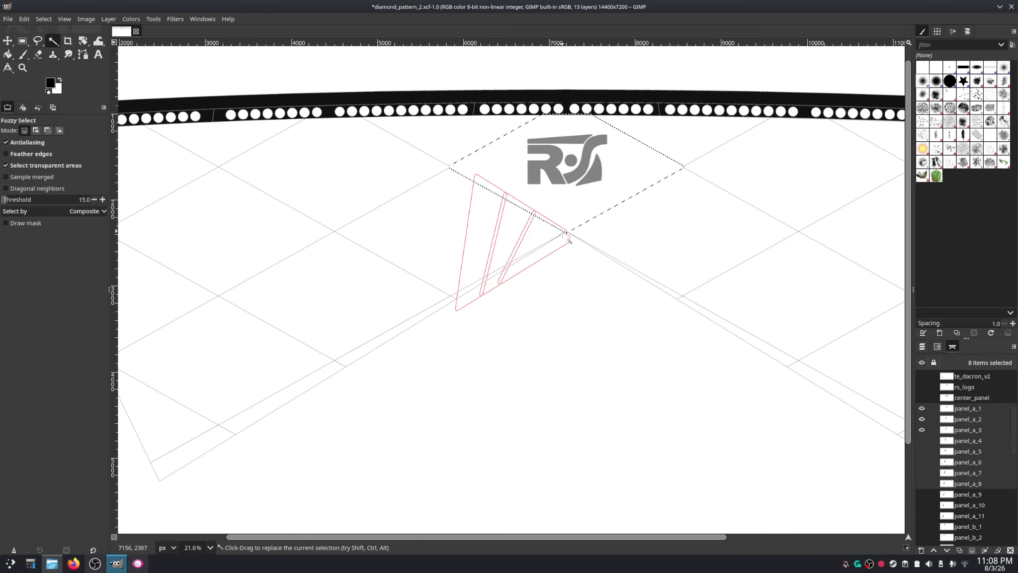
# Step: Hide the panel_a_1, panel_a_2 and panel_a_3 paths from the canvas
pyautogui.click(922, 408)
pyautogui.click(922, 419)
pyautogui.click(922, 430)
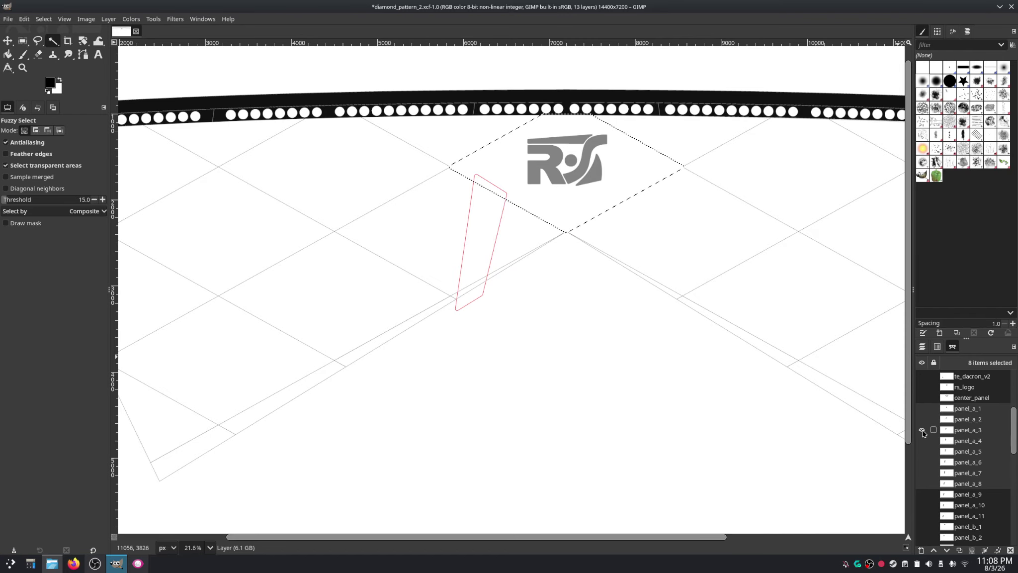
pyautogui.scroll(6, 496, 230)
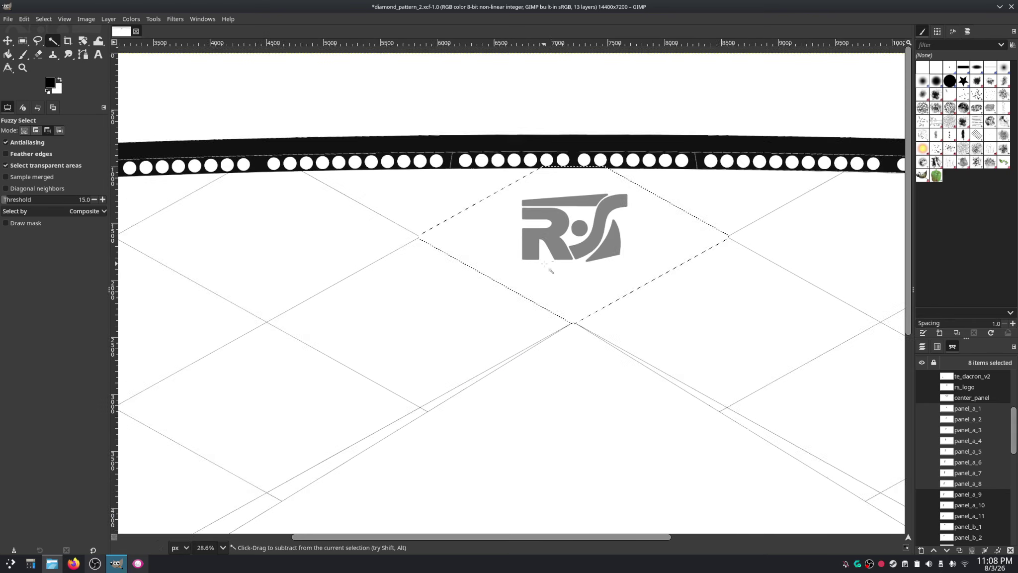
pyautogui.scroll(2, 583, 245)
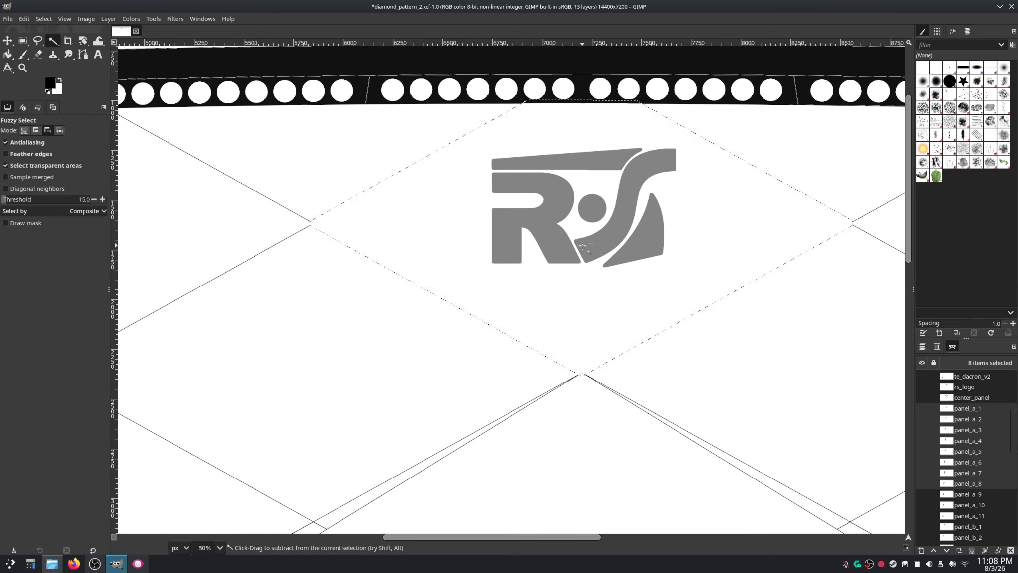
pyautogui.scroll(1, 583, 245)
pyautogui.scroll(-1, 583, 245)
# Step: Make the center_panel path active and convert the grown central panel selection to a new path
pyautogui.click(969, 398)
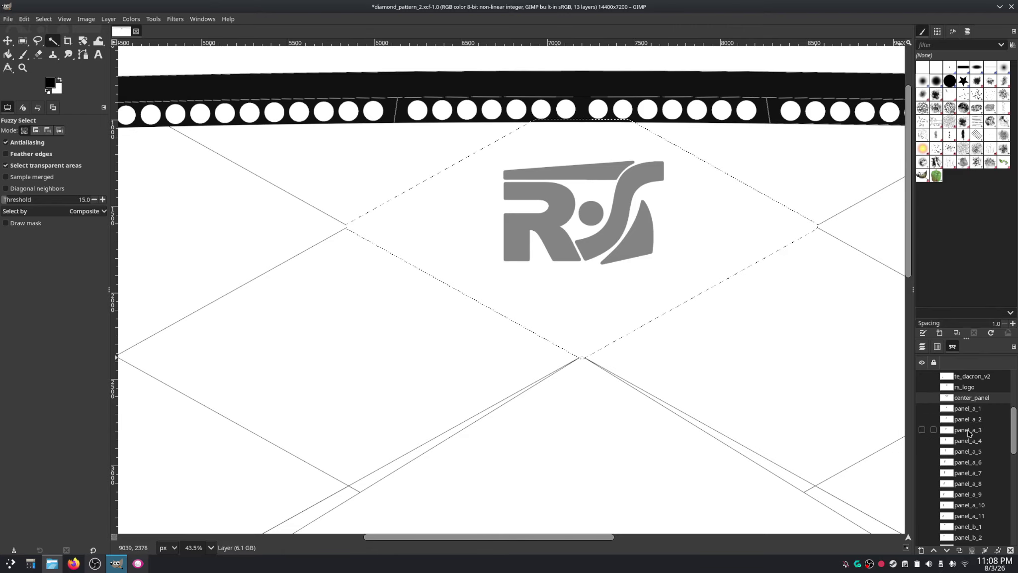
pyautogui.scroll(5, 969, 430)
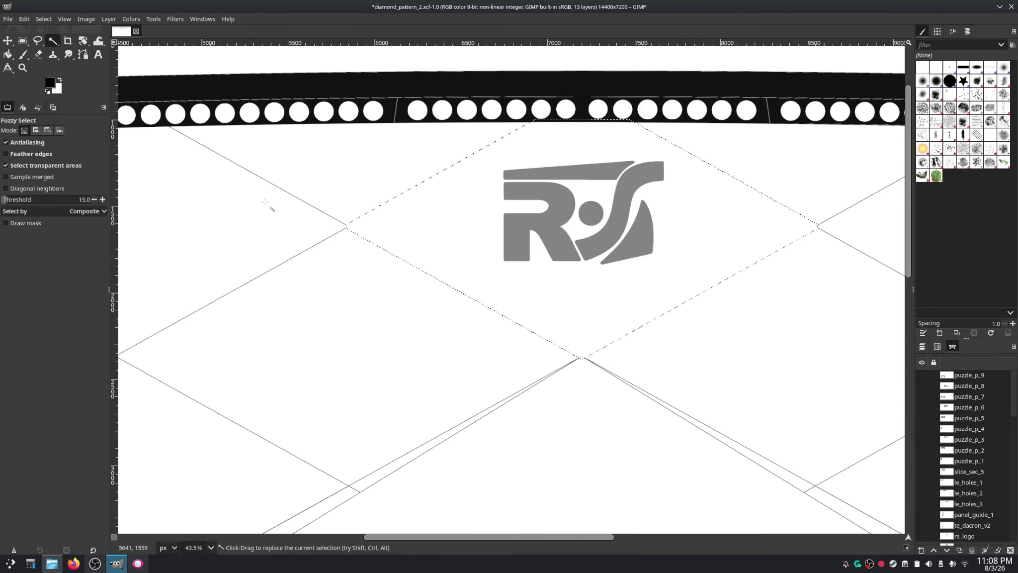
pyautogui.click(45, 19)
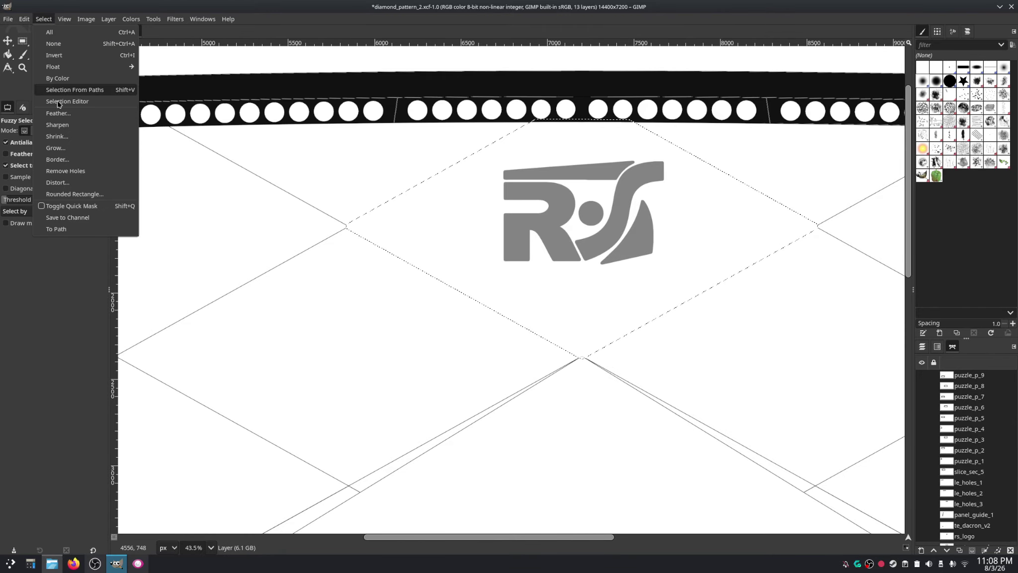
pyautogui.click(58, 229)
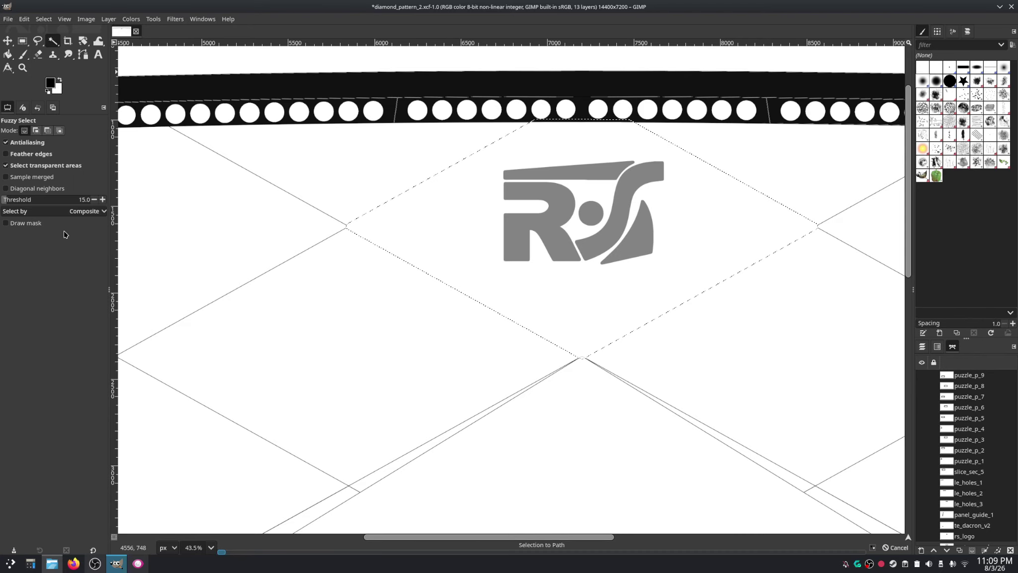
# Step: Rename the new path made from the selection as center_panel_d
pyautogui.moveTo(1015, 428)
pyautogui.mouseDown()
pyautogui.moveTo(1015, 517)
pyautogui.moveTo(1015, 385)
pyautogui.moveTo(1016, 417)
pyautogui.mouseUp()
pyautogui.scroll(-1, 966, 434)
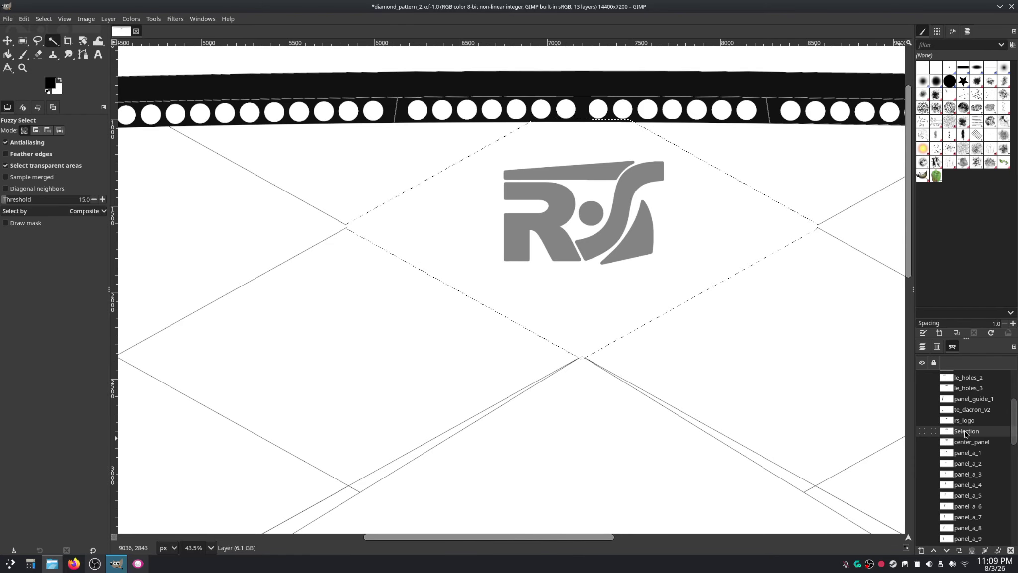
pyautogui.click(962, 431)
pyautogui.write('center_panel_d')
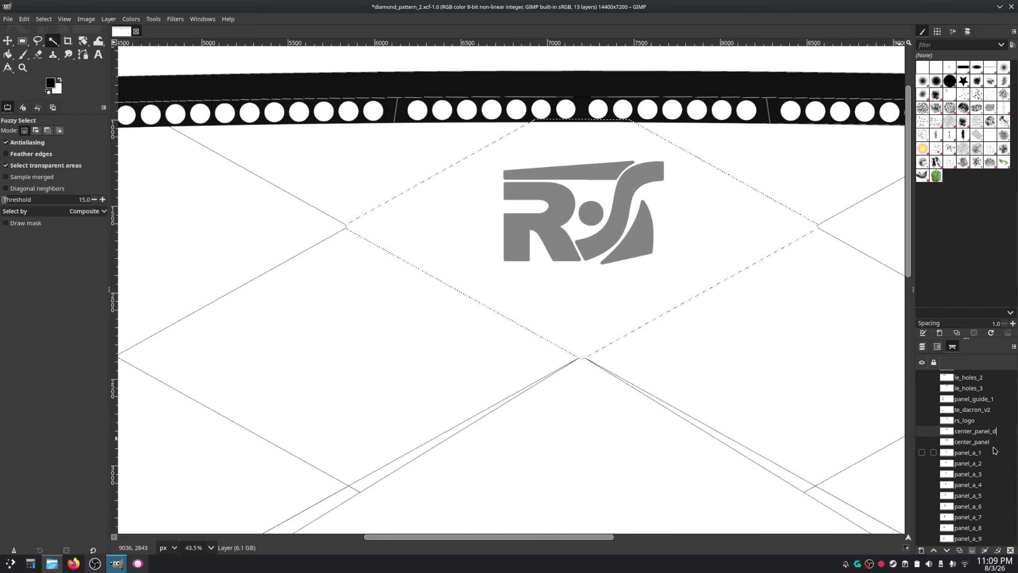
pyautogui.press('Return')
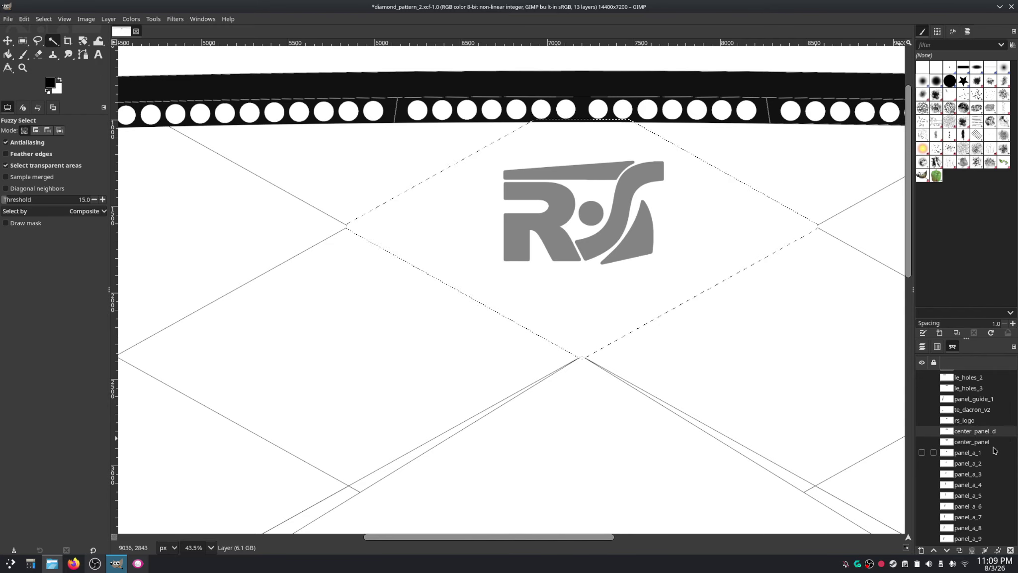
# Step: Delete the original center_panel path
pyautogui.click(921, 442)
pyautogui.rightClick(975, 444)
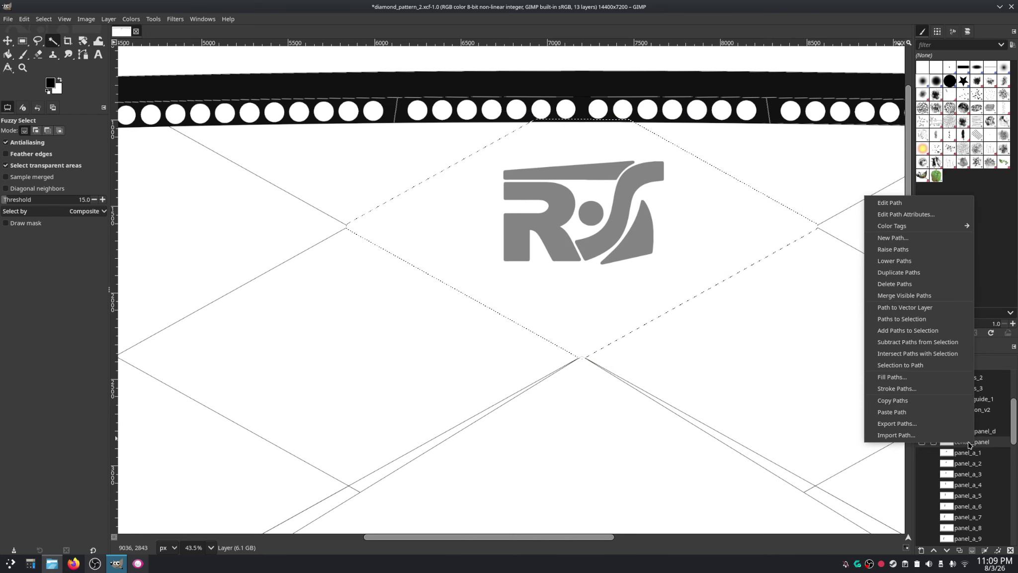
pyautogui.click(895, 283)
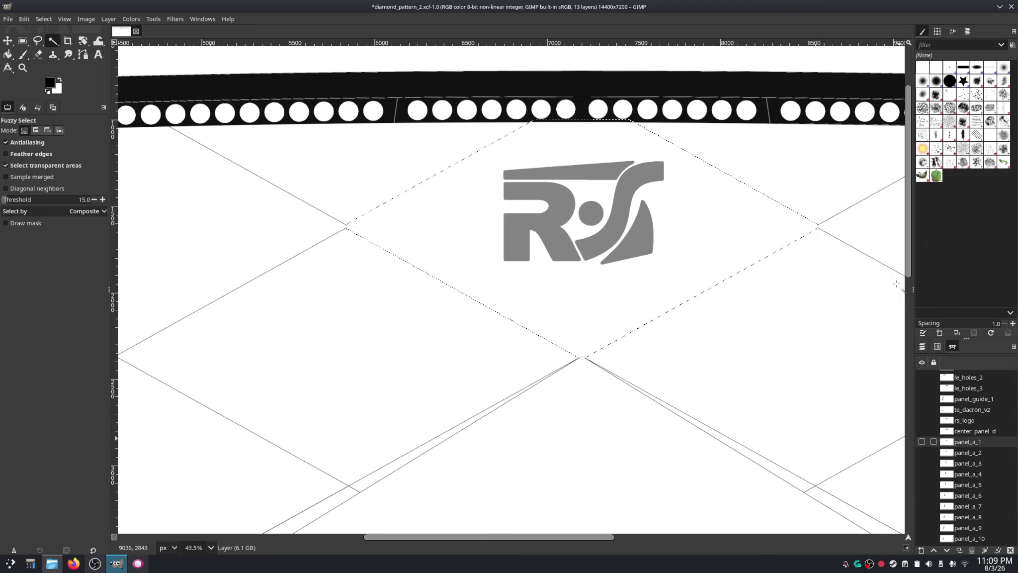
# Step: Show the center_panel_d path on the canvas and clear the current selection
pyautogui.click(982, 433)
pyautogui.click(923, 431)
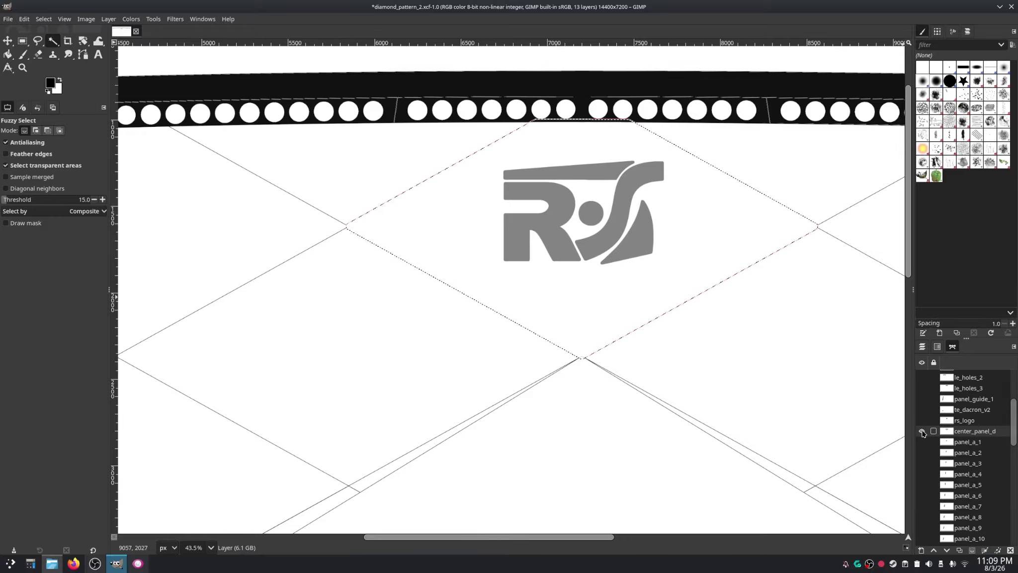
pyautogui.click(44, 19)
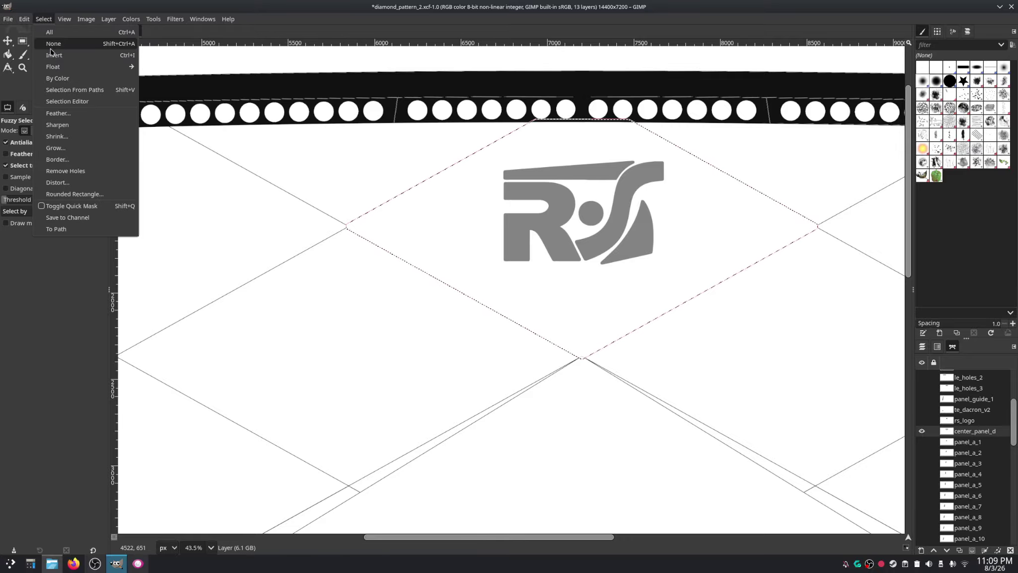
pyautogui.click(50, 42)
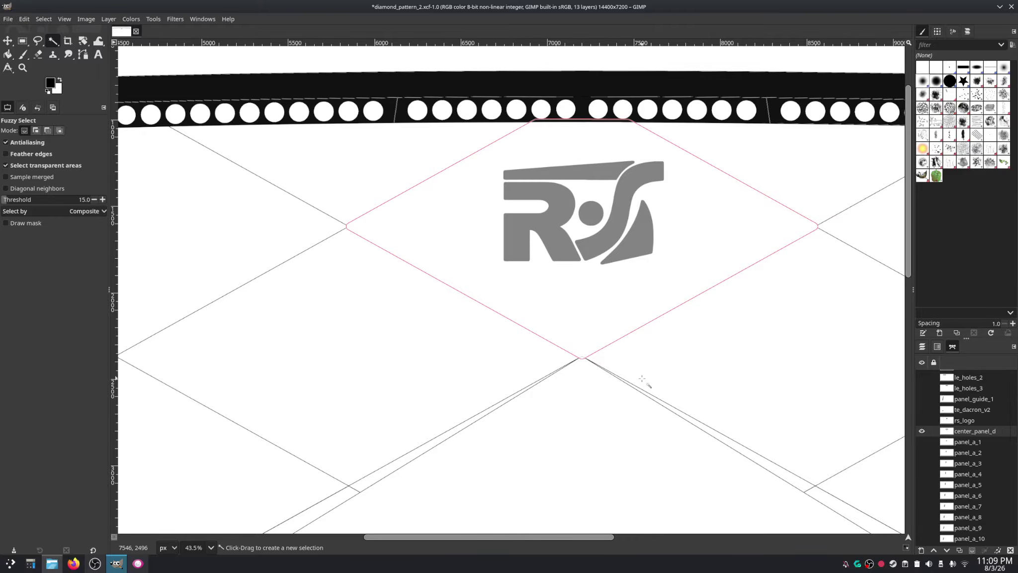
# Step: Examine the upper edge of the center_panel_d outline against the black band with white holes
pyautogui.moveTo(560, 227); pyautogui.dragTo(567, 295)
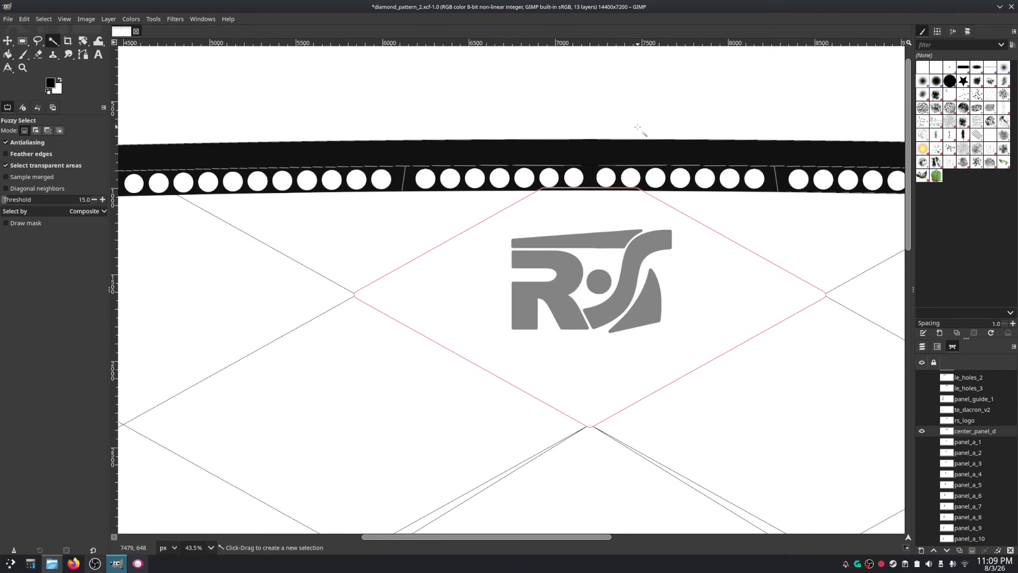
pyautogui.scroll(5, 637, 127)
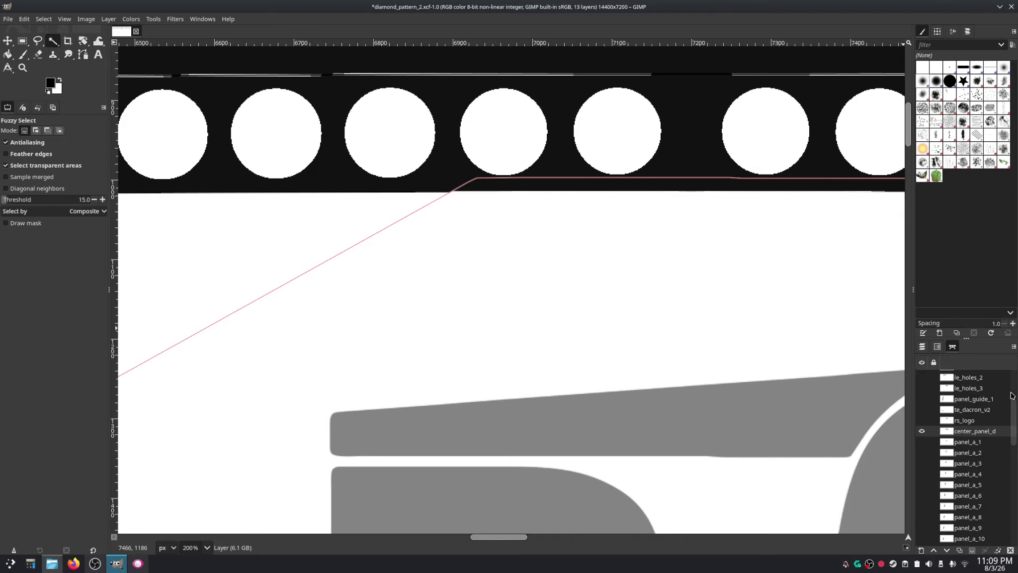
pyautogui.click(922, 442)
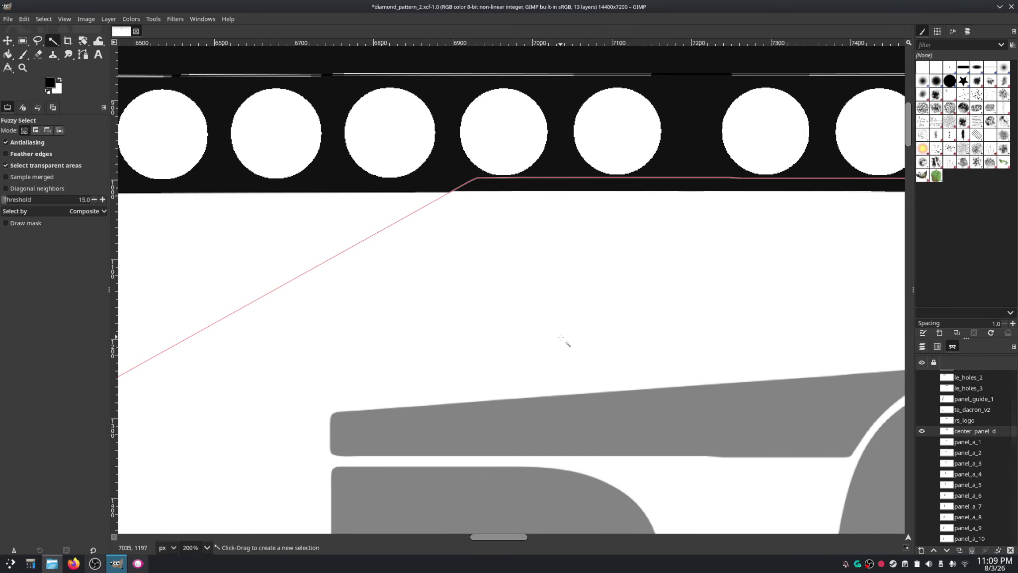
pyautogui.keyDown('ctrl'); pyautogui.scroll(-2, 562, 337); pyautogui.keyUp('ctrl')
pyautogui.keyDown('ctrl'); pyautogui.scroll(-3, 562, 338); pyautogui.keyUp('ctrl')
pyautogui.scroll(-1, 663, 363)
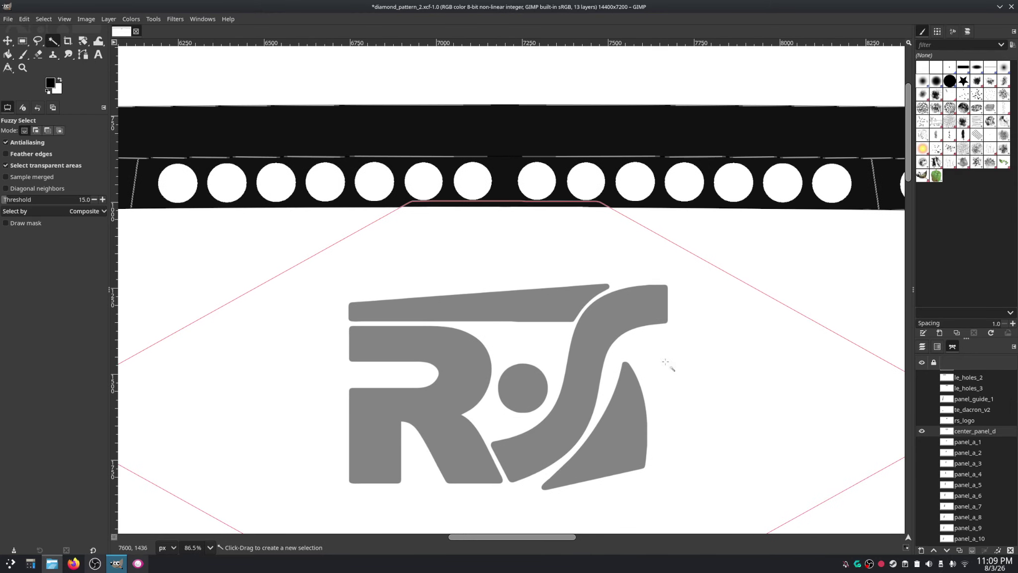
# Step: Show the panel_a_2 path to compare it with the center_panel_d outline, and hide it again
pyautogui.click(922, 453)
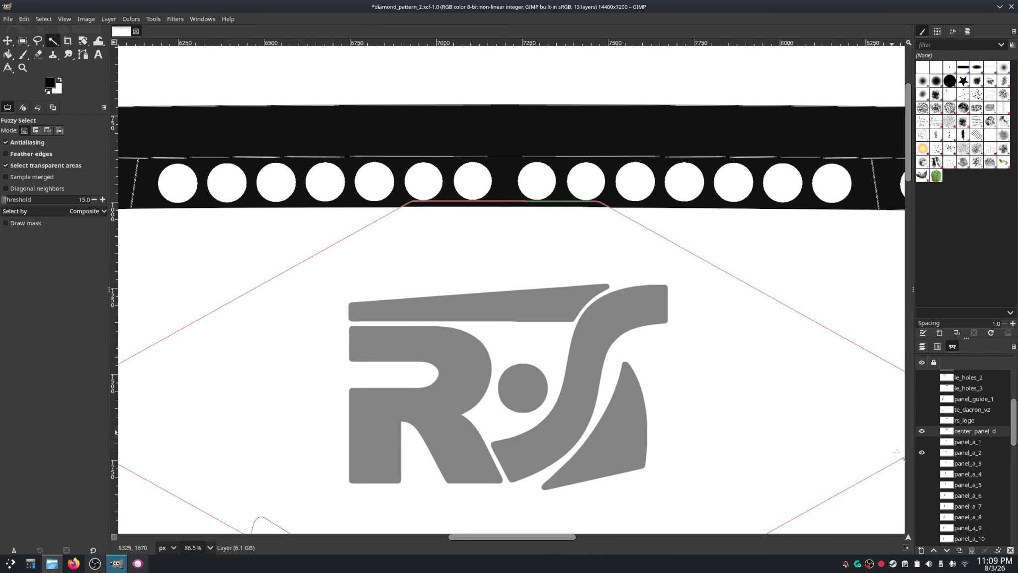
pyautogui.keyDown('ctrl'); pyautogui.scroll(-3, 897, 451); pyautogui.keyUp('ctrl')
pyautogui.scroll(-2, 627, 385)
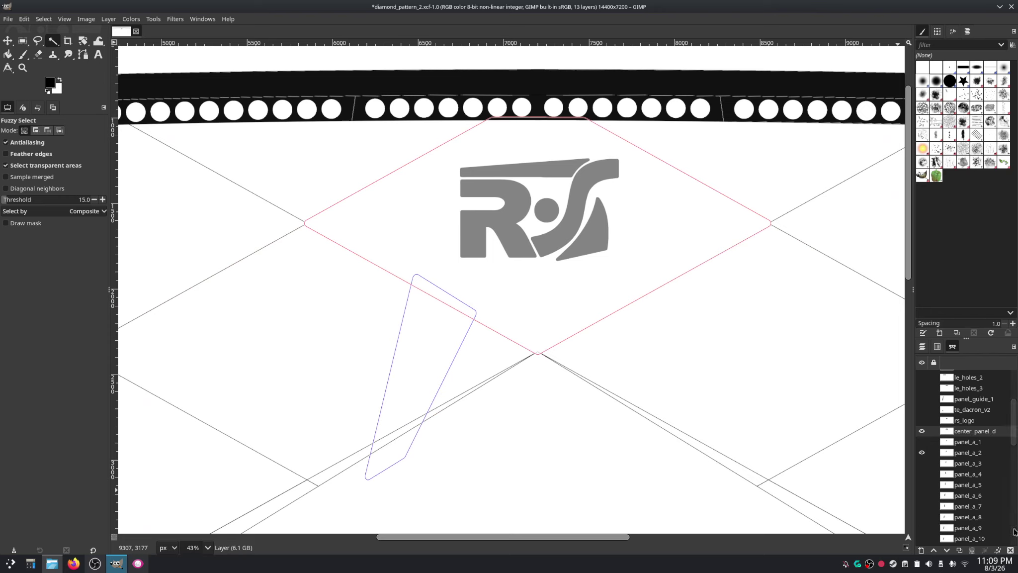
pyautogui.click(922, 452)
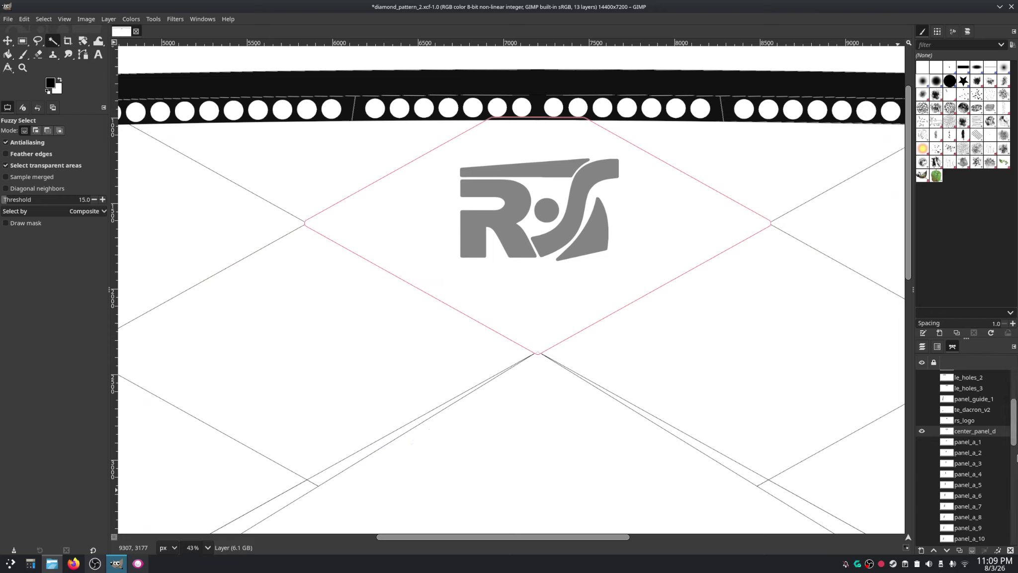
# Step: Review the panel_b_1 path and the panel_a_11 back to panel_a_4 paths one at a time, hiding each after viewing
pyautogui.moveTo(1014, 423); pyautogui.dragTo(1015, 447)
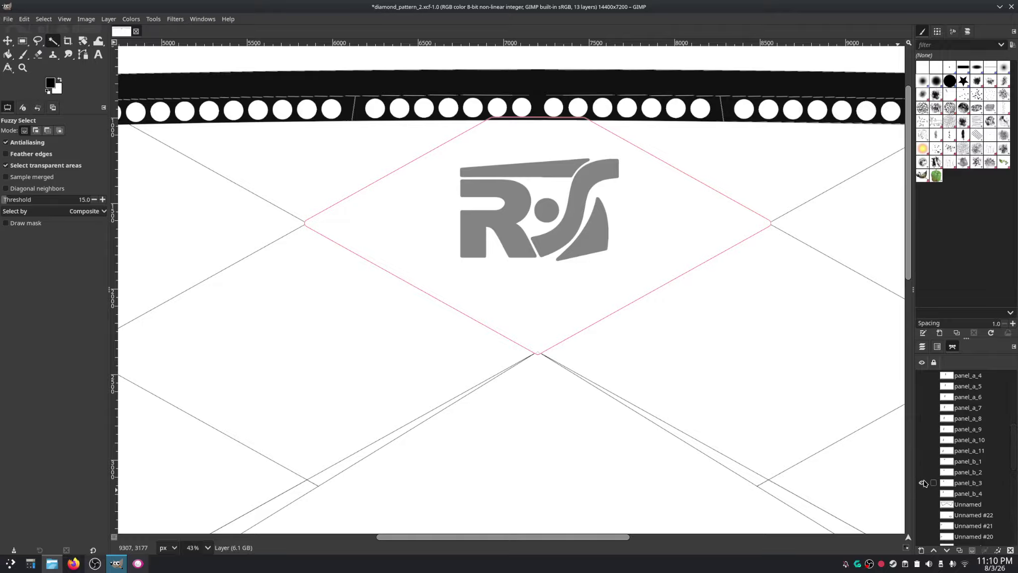
pyautogui.click(923, 462)
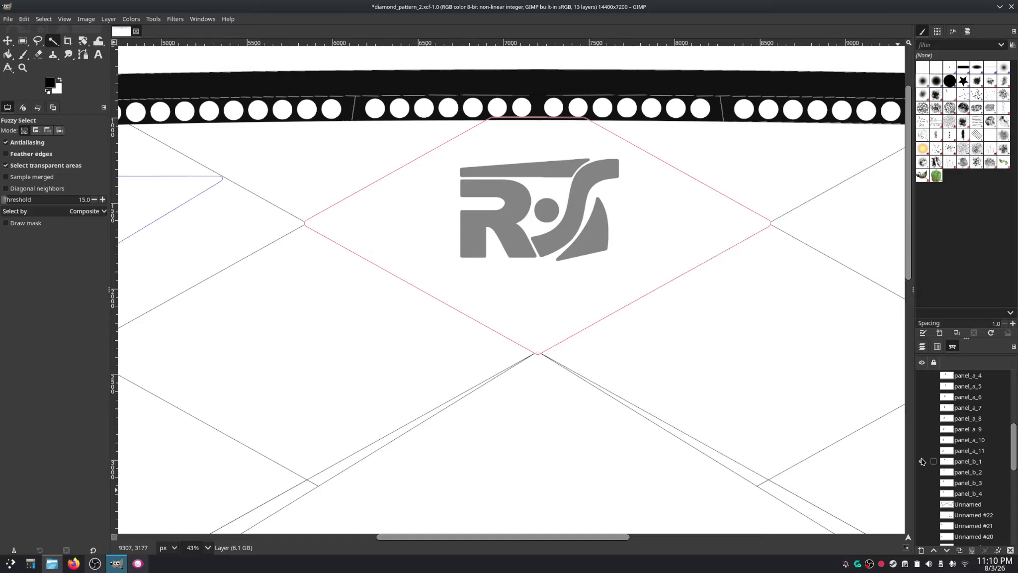
pyautogui.click(922, 461)
pyautogui.click(921, 451)
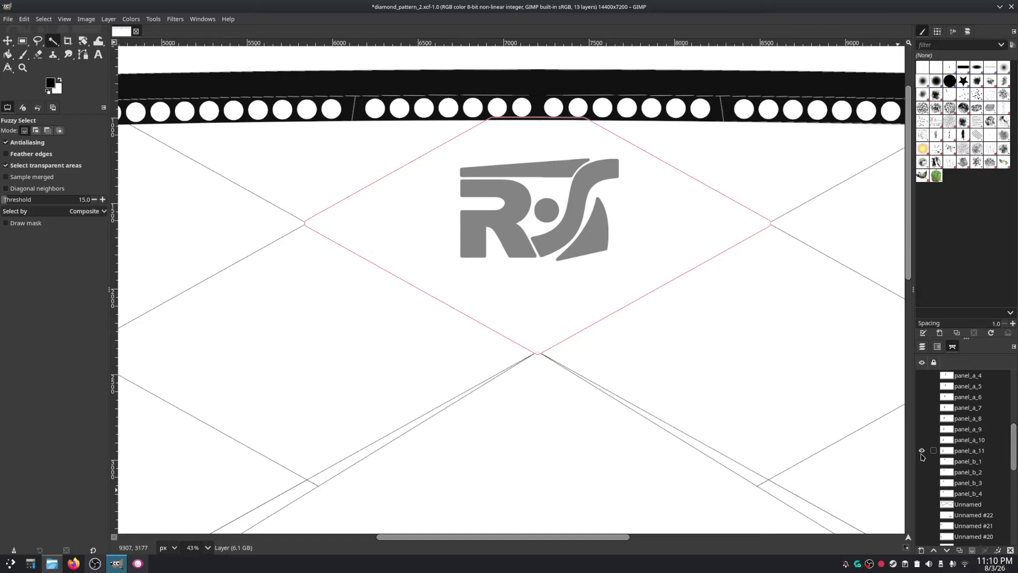
pyautogui.click(922, 450)
pyautogui.click(922, 441)
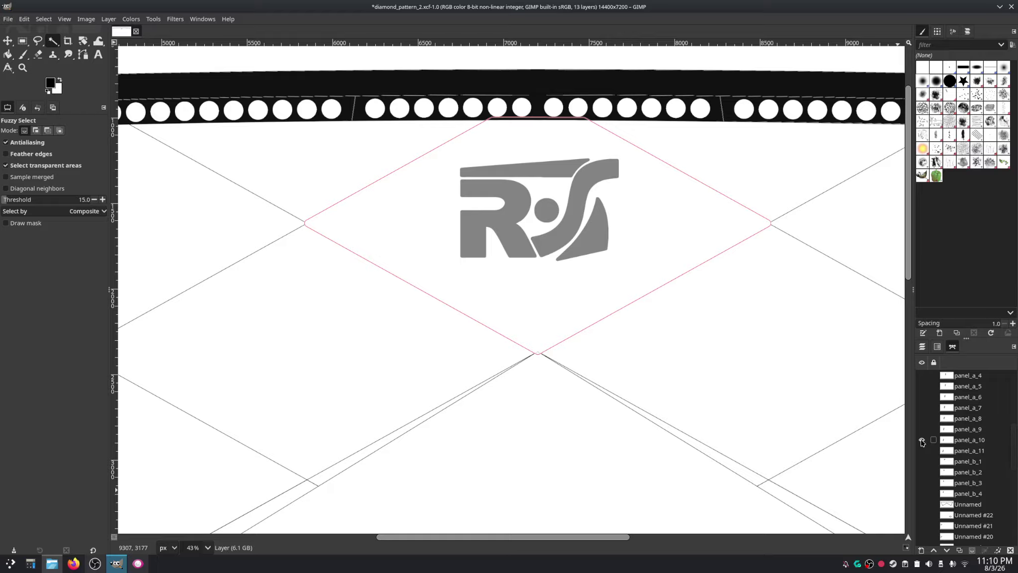
pyautogui.click(922, 440)
pyautogui.click(922, 429)
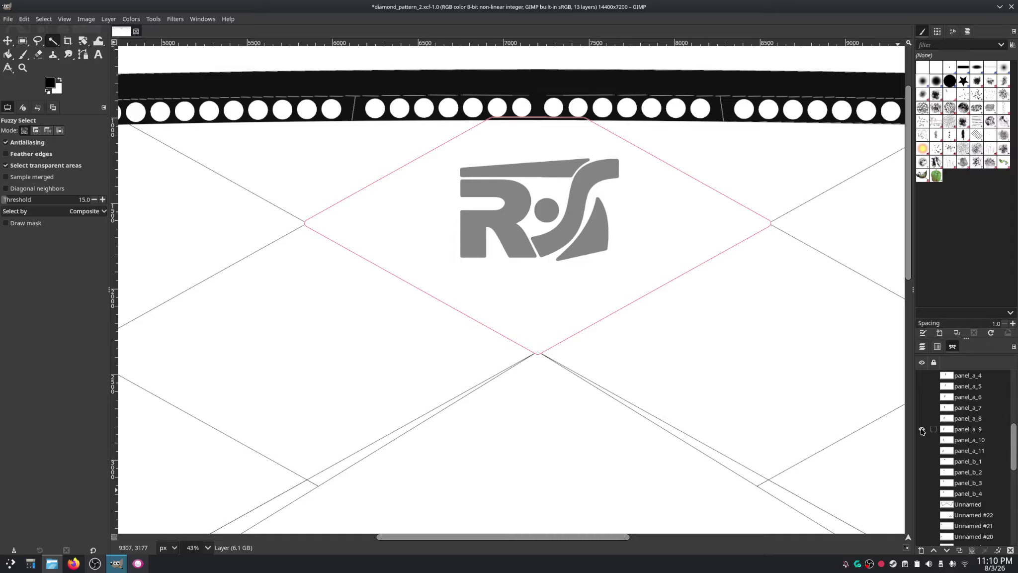
pyautogui.click(922, 428)
pyautogui.click(922, 418)
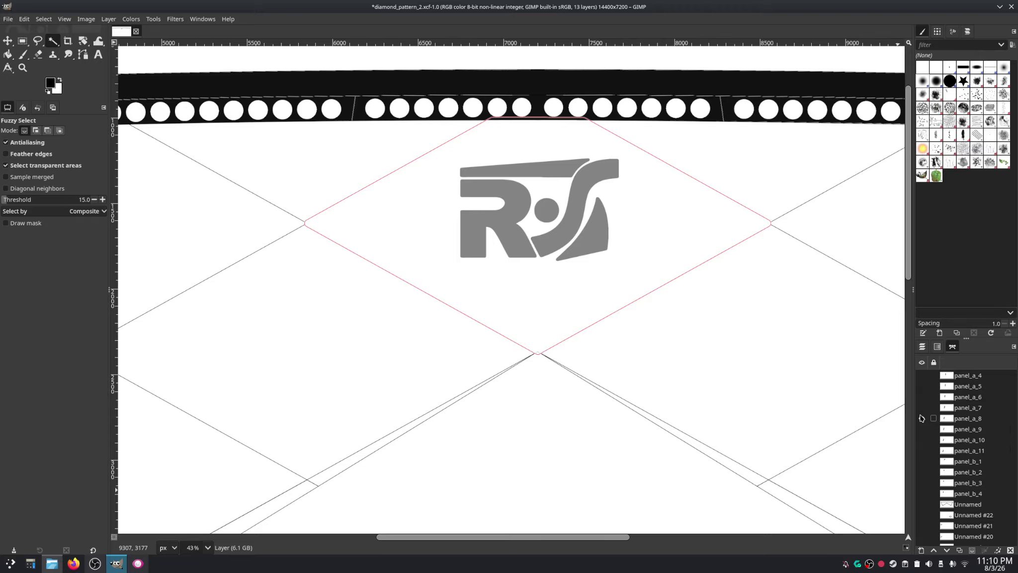
pyautogui.click(922, 418)
pyautogui.click(922, 408)
pyautogui.click(922, 407)
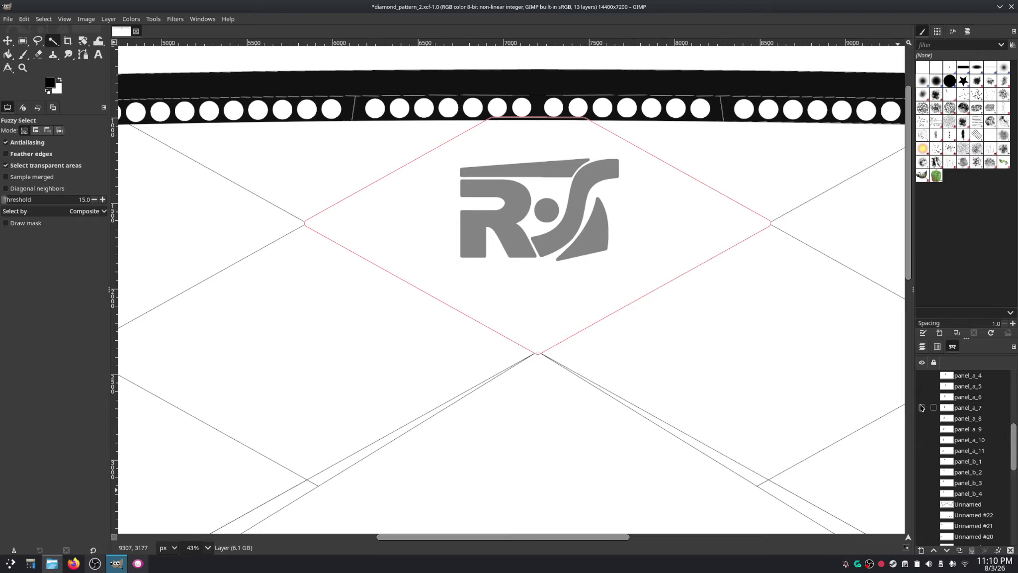
pyautogui.click(922, 397)
pyautogui.click(922, 397)
pyautogui.click(922, 386)
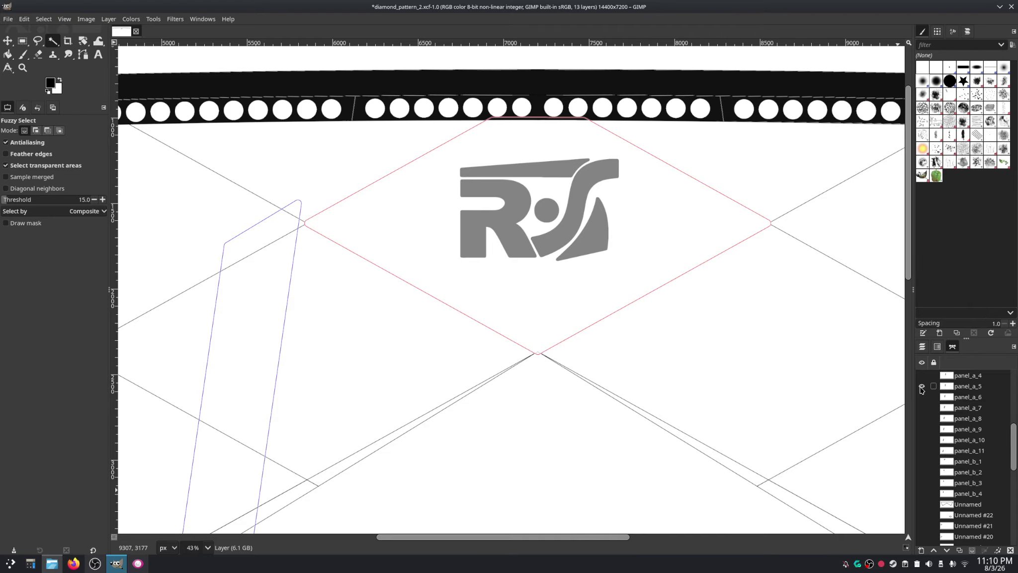
pyautogui.click(923, 386)
pyautogui.click(922, 376)
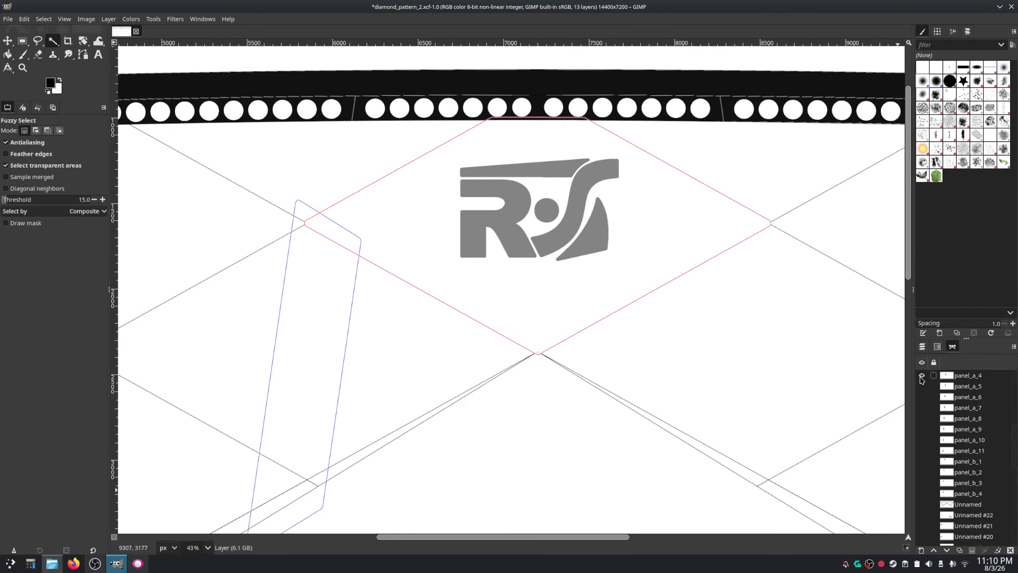
pyautogui.scroll(-2, 957, 407)
pyautogui.scroll(5, 956, 408)
pyautogui.click(922, 479)
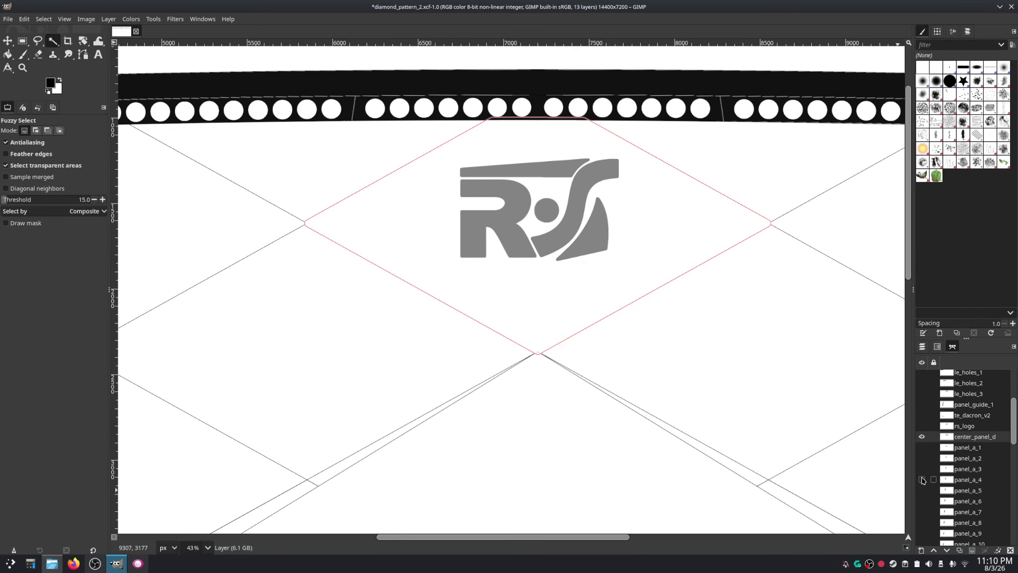
# Step: Show the panel_a_3 and panel_a_2 paths one at a time, hiding each after viewing
pyautogui.click(922, 469)
pyautogui.click(922, 468)
pyautogui.click(922, 458)
pyautogui.click(922, 458)
pyautogui.scroll(-1, 701, 379)
pyautogui.scroll(-4, 700, 379)
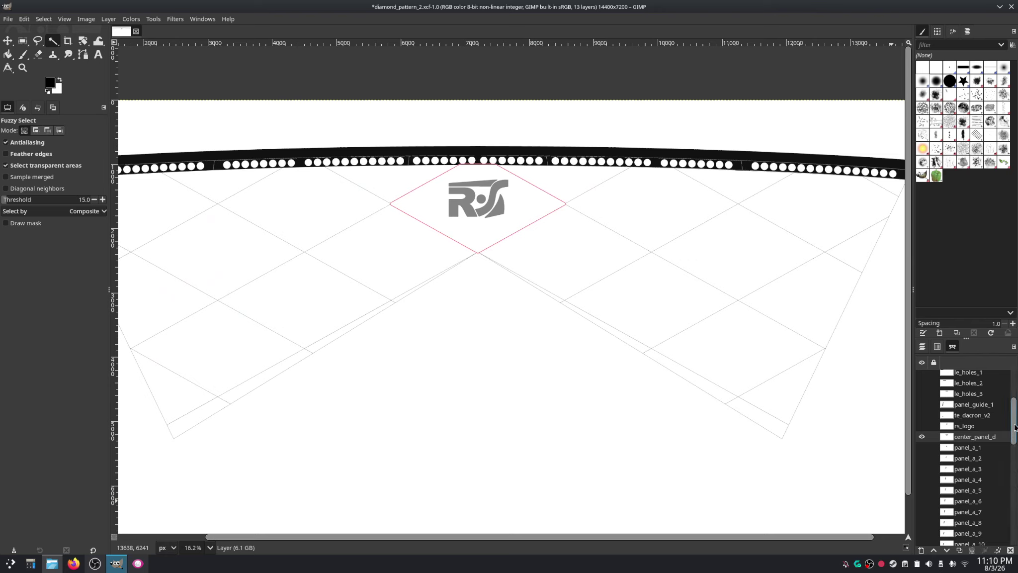
# Step: Show the panel_c_1 and panel_c_2 paths in turn, compare panel_c_2 with the center_panel_d outline below the band, and hide each again
pyautogui.scroll(4, 1014, 396)
pyautogui.moveTo(1014, 396); pyautogui.dragTo(1017, 536)
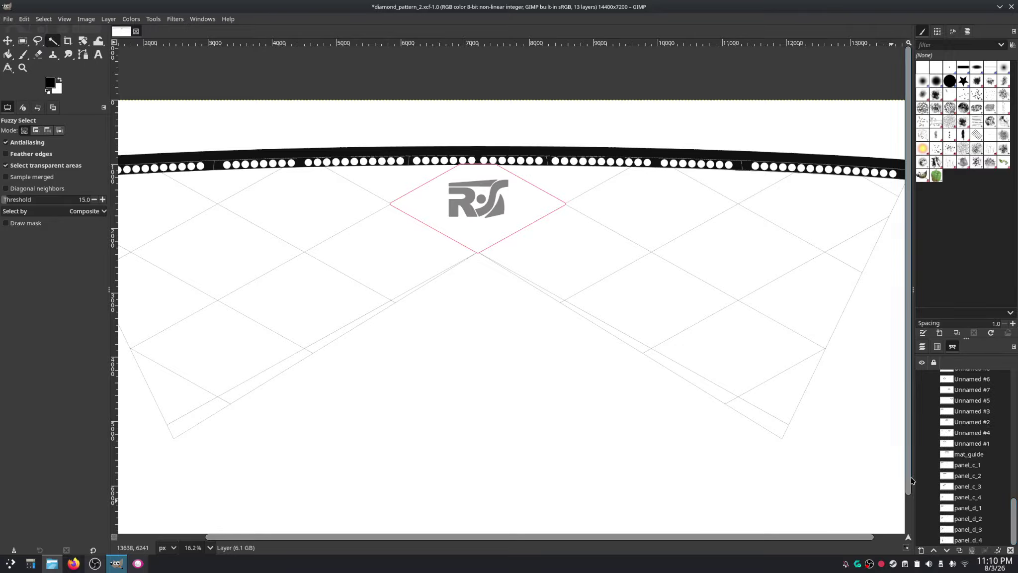
pyautogui.click(922, 466)
pyautogui.click(922, 466)
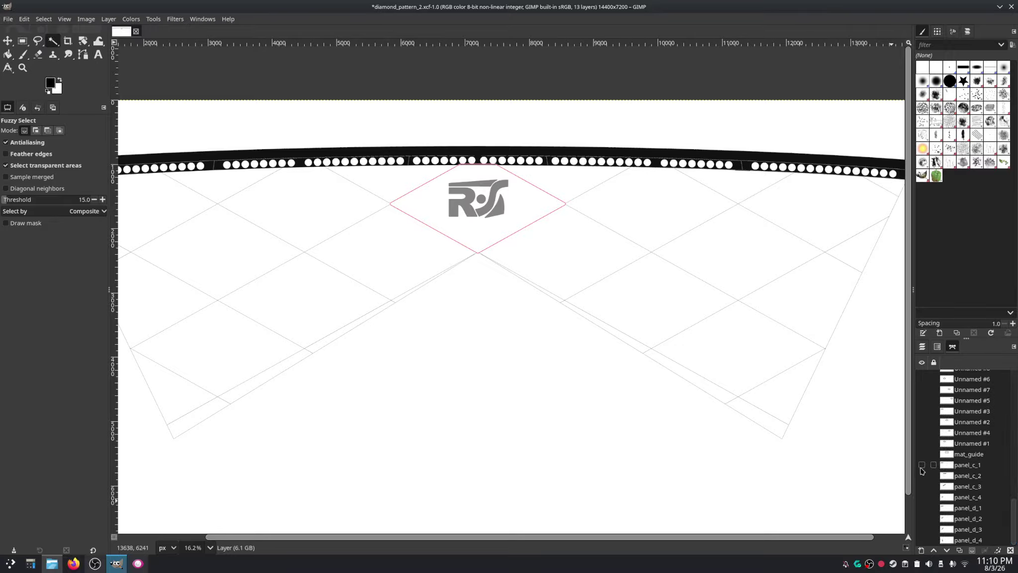
pyautogui.click(922, 476)
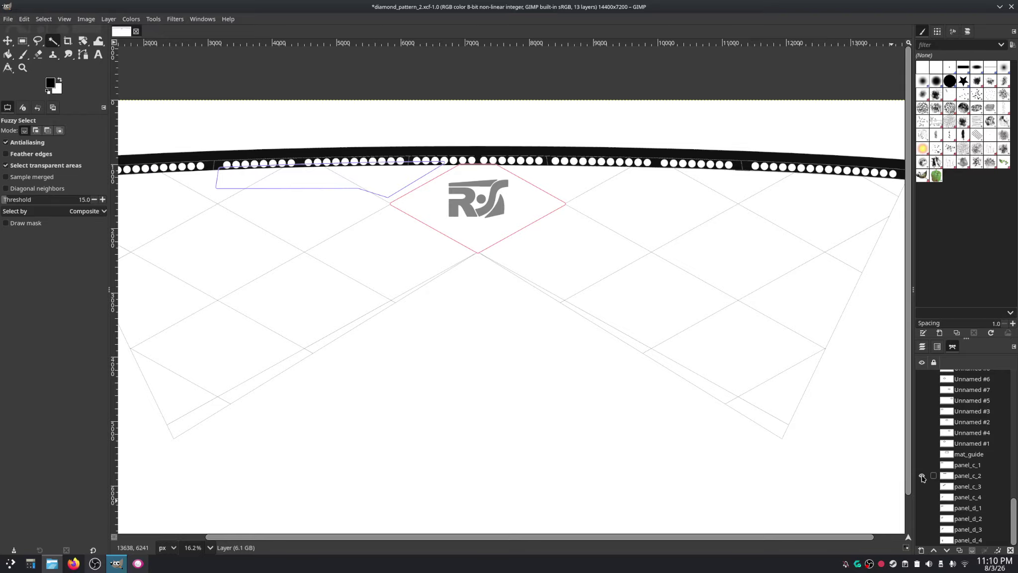
pyautogui.scroll(3, 407, 165)
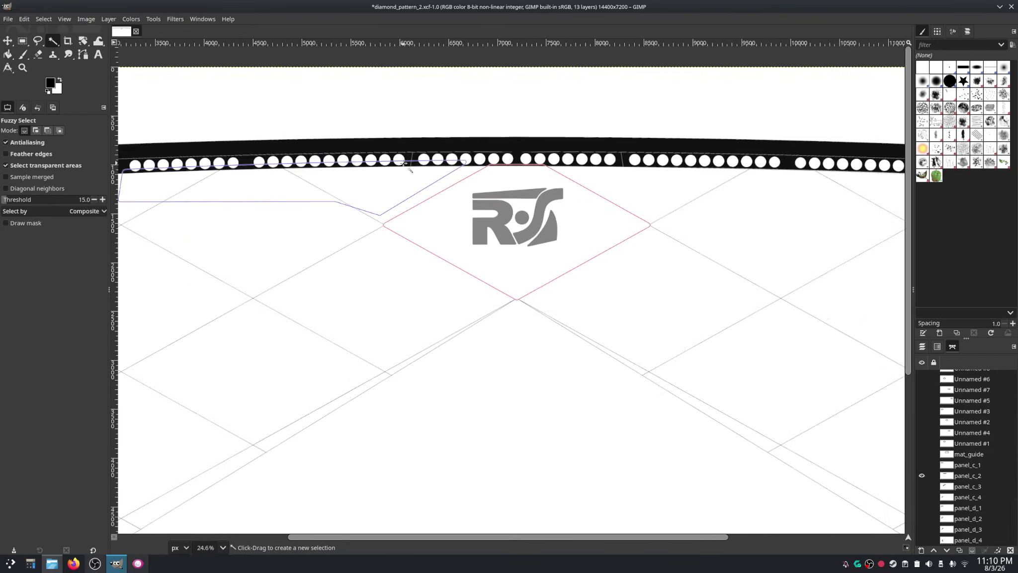
pyautogui.scroll(10, 405, 164)
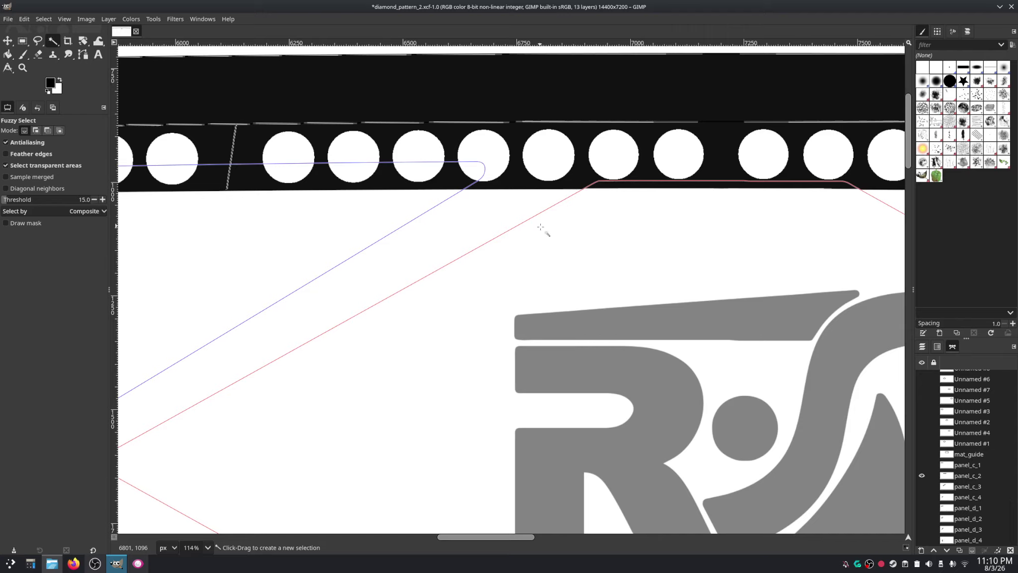
pyautogui.hotkey('ctrl', 'z')
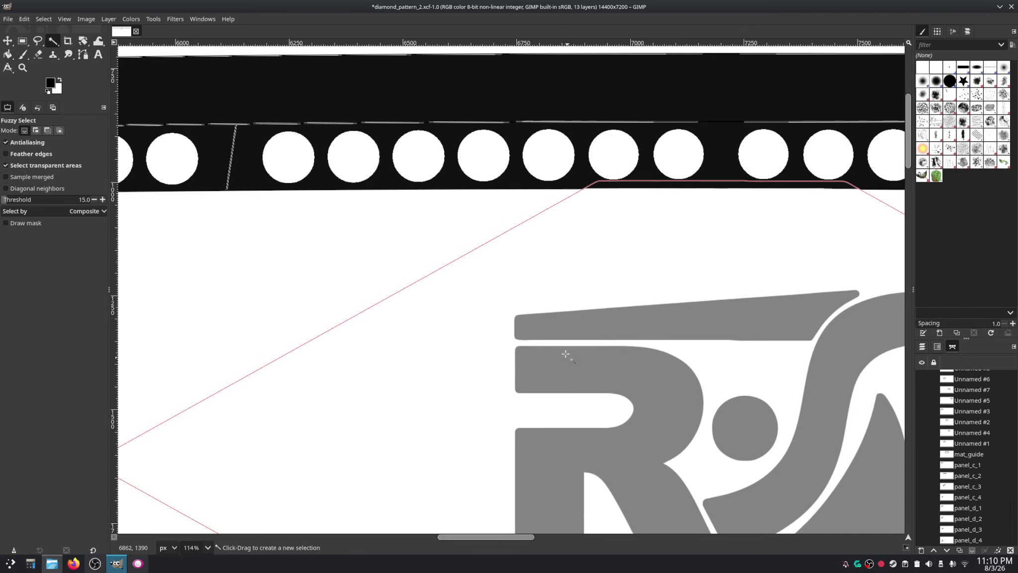
# Step: Undo the preceding edits to bring back the center_panel path, and locate it in the path list
pyautogui.press('ctrl')
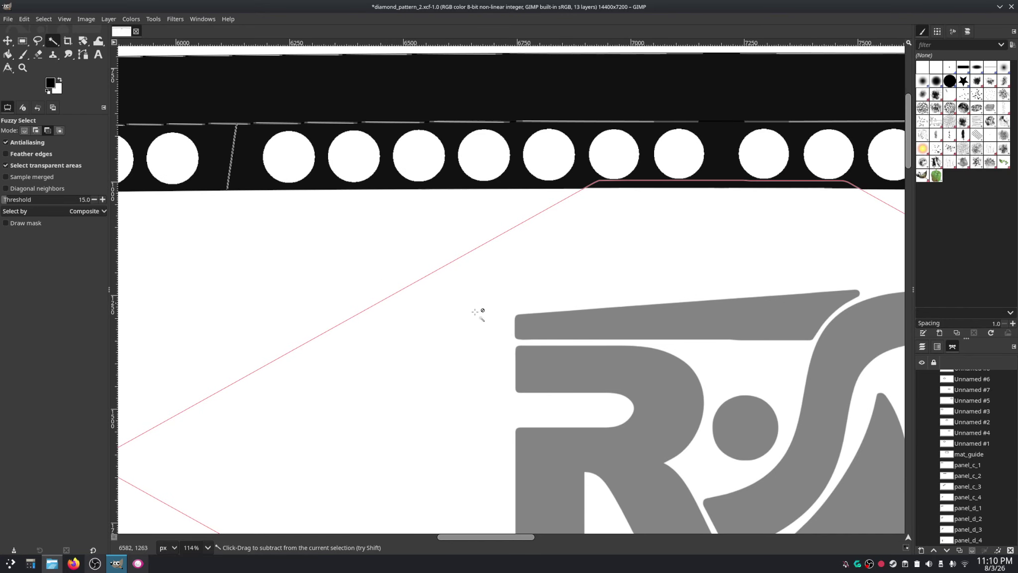
pyautogui.scroll(-5, 974, 438)
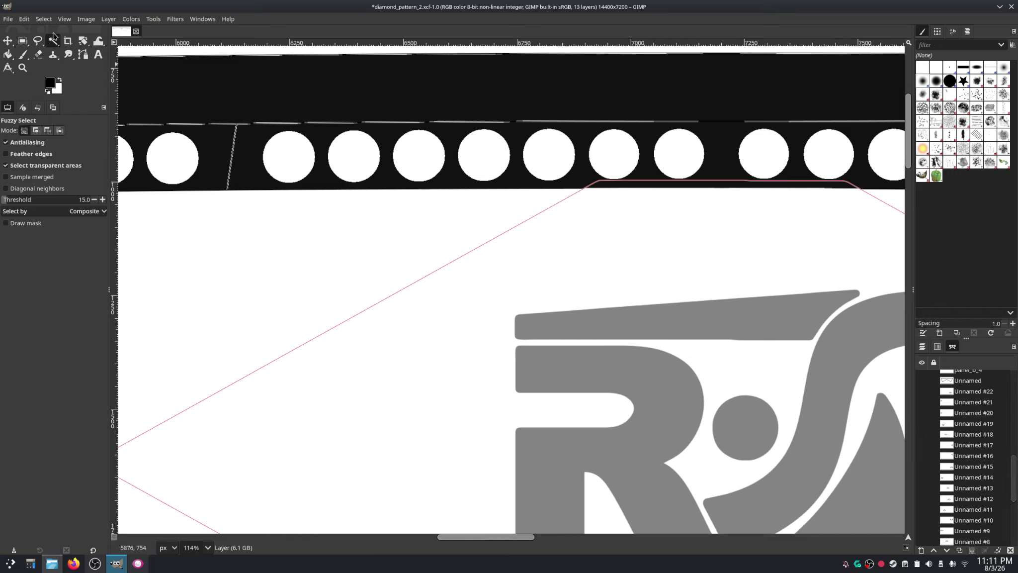
pyautogui.click(24, 19)
pyautogui.click(37, 40)
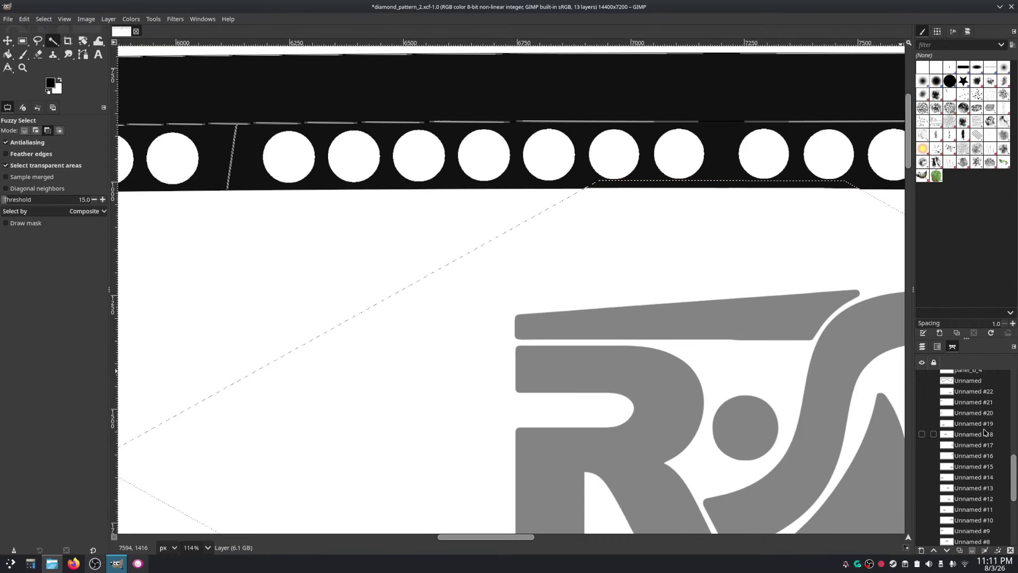
pyautogui.moveTo(1013, 472); pyautogui.dragTo(1014, 404)
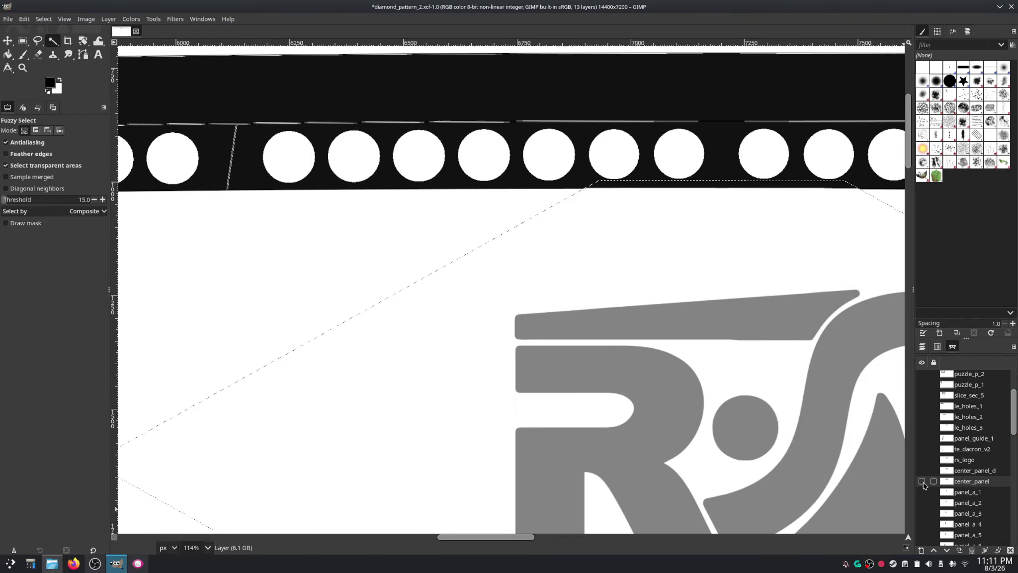
# Step: Compare the center_panel and center_panel_d paths with the selection outline, leave only center_panel_d shown, and clear the selection
pyautogui.click(922, 481)
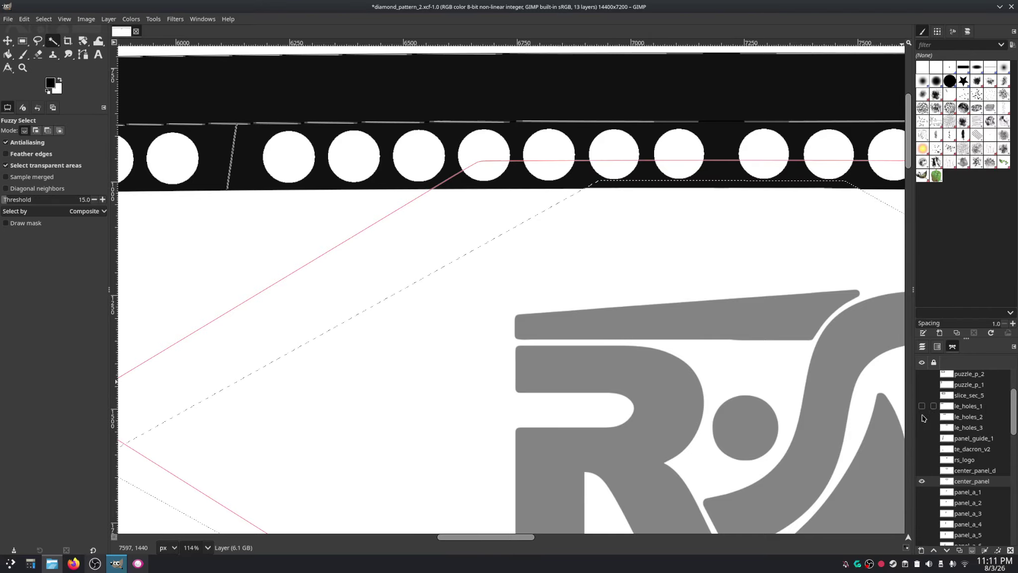
pyautogui.click(922, 481)
pyautogui.click(922, 470)
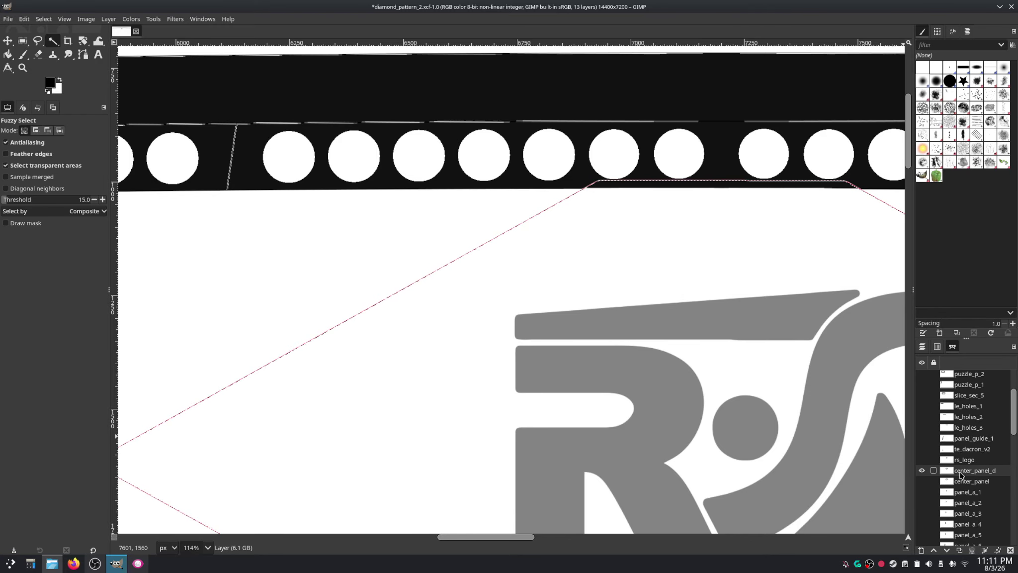
pyautogui.click(44, 19)
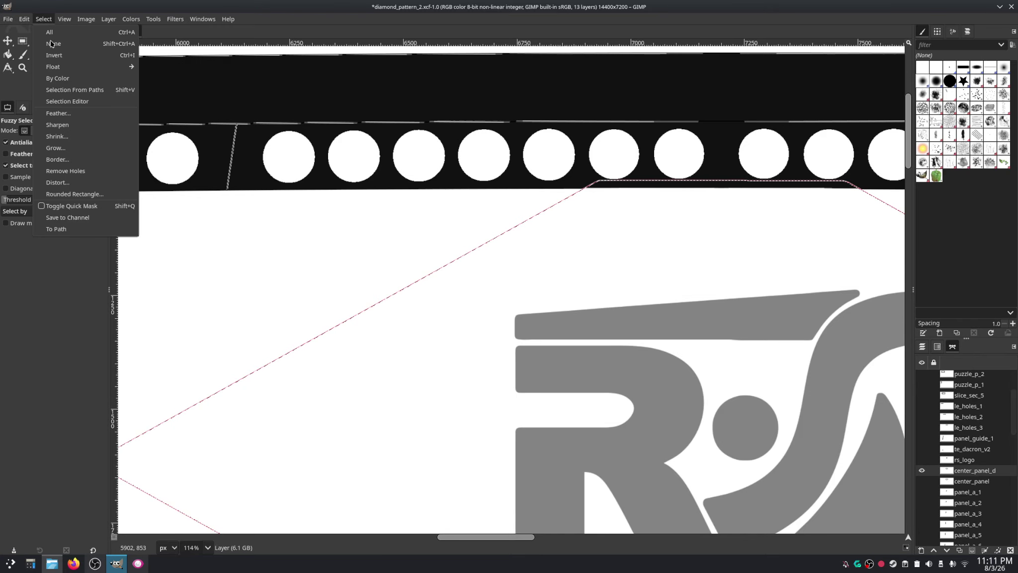
pyautogui.click(53, 44)
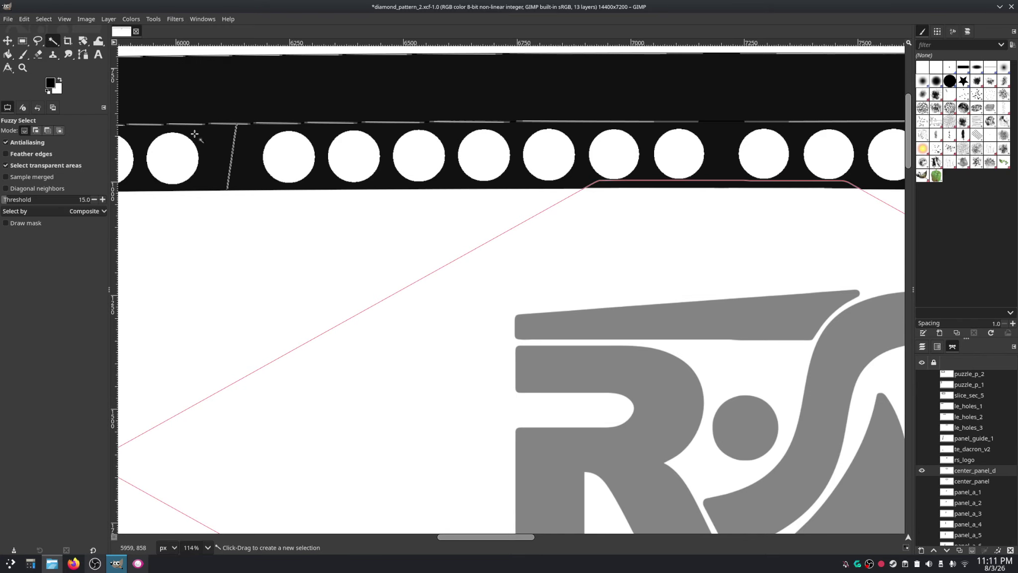
# Step: Try to fuzzy-select the diamond panel at the lower-left side of the center panel on the layer named Layer, and clear the selection
pyautogui.scroll(-5, 643, 304)
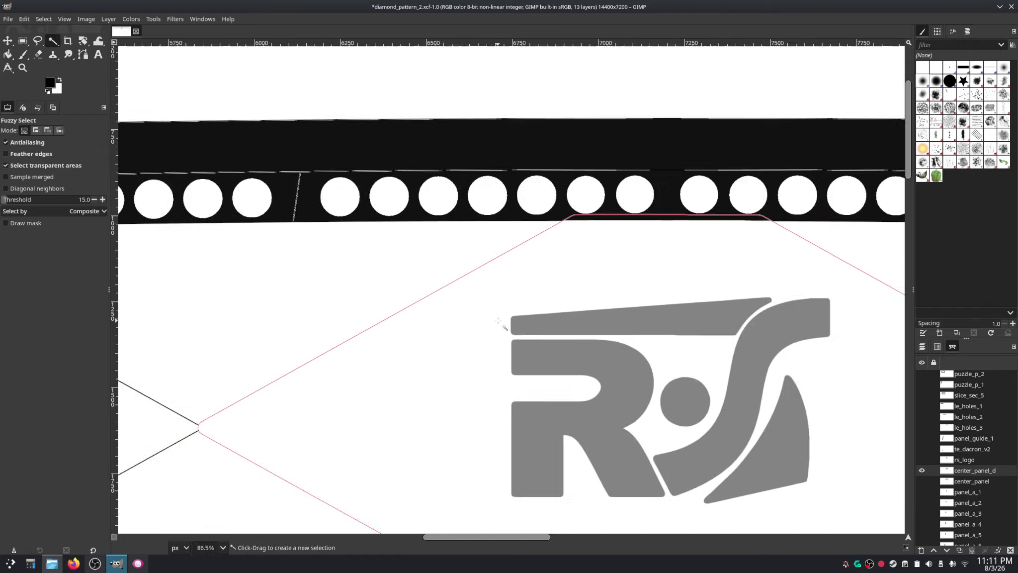
pyautogui.scroll(3, 480, 380)
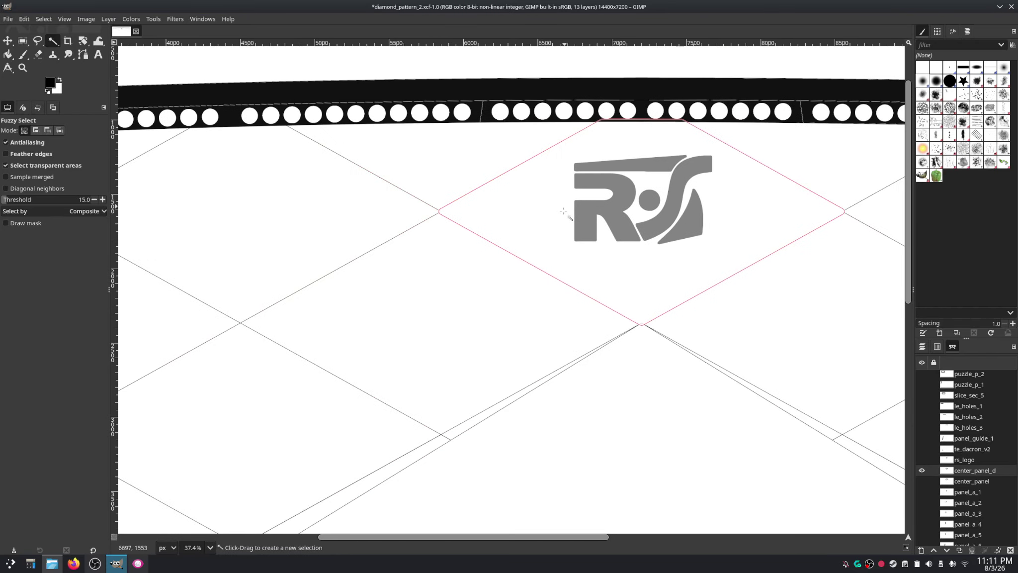
pyautogui.scroll(2, 500, 299)
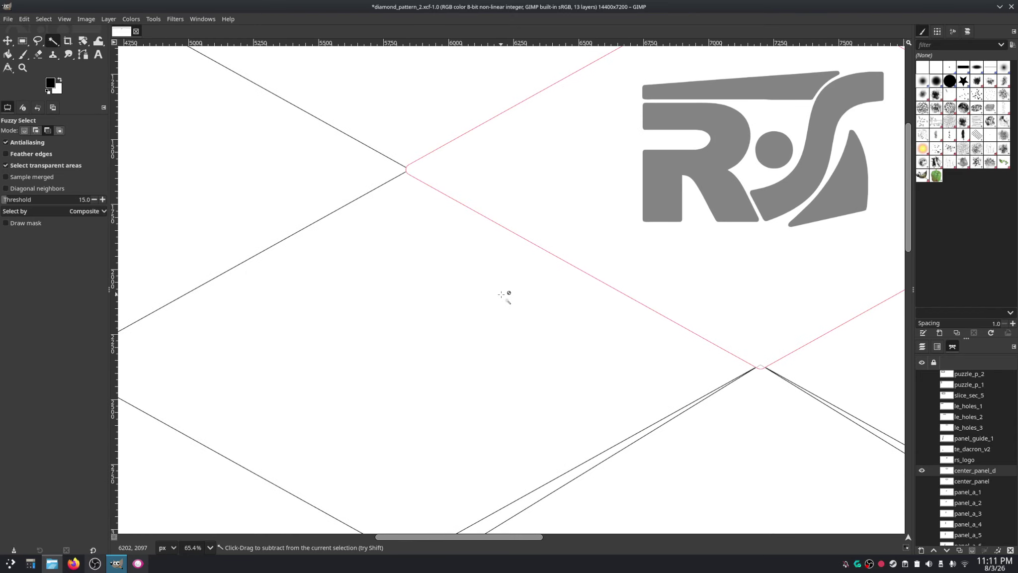
pyautogui.scroll(-1, 501, 294)
pyautogui.scroll(1, 506, 295)
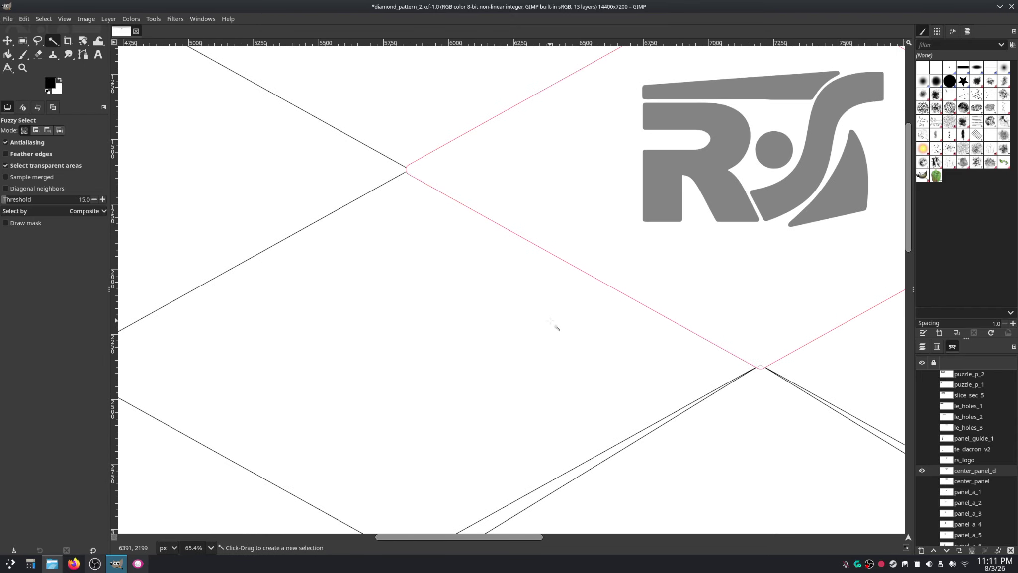
pyautogui.click(922, 346)
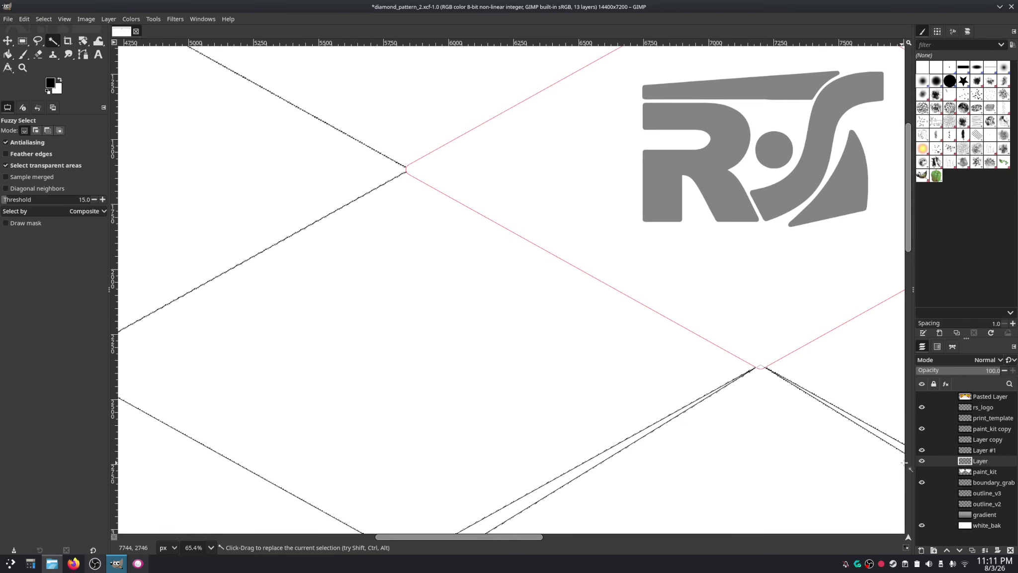
pyautogui.click(402, 307)
pyautogui.scroll(-2, 402, 307)
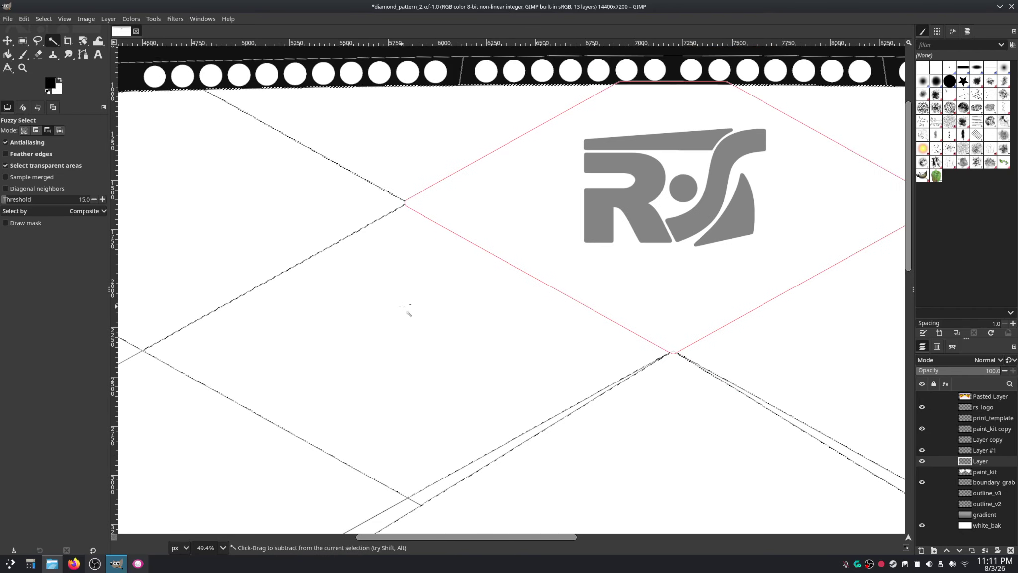
pyautogui.scroll(1, 583, 303)
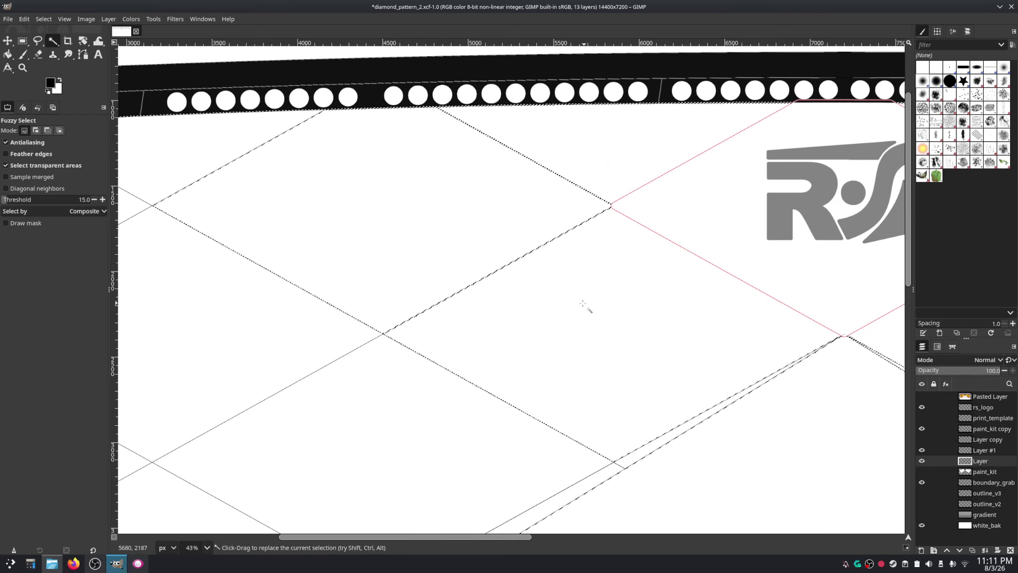
pyautogui.hscroll(4, 583, 304)
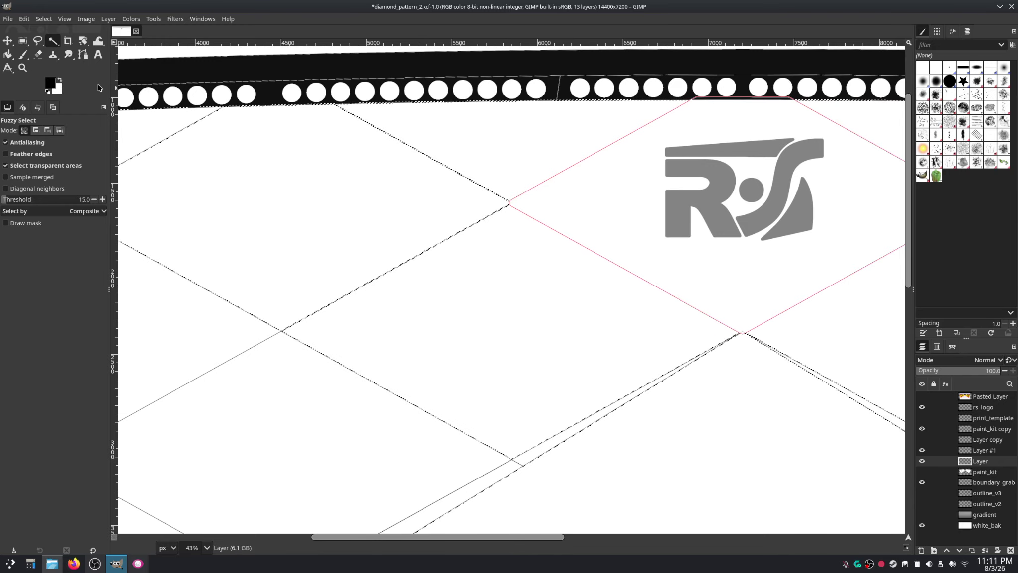
pyautogui.click(40, 20)
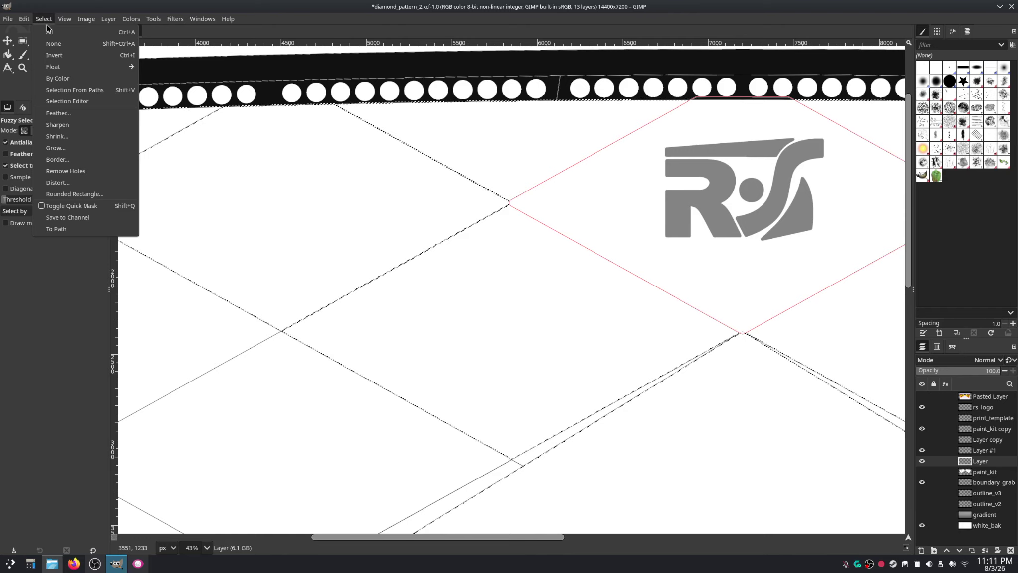
pyautogui.click(55, 52)
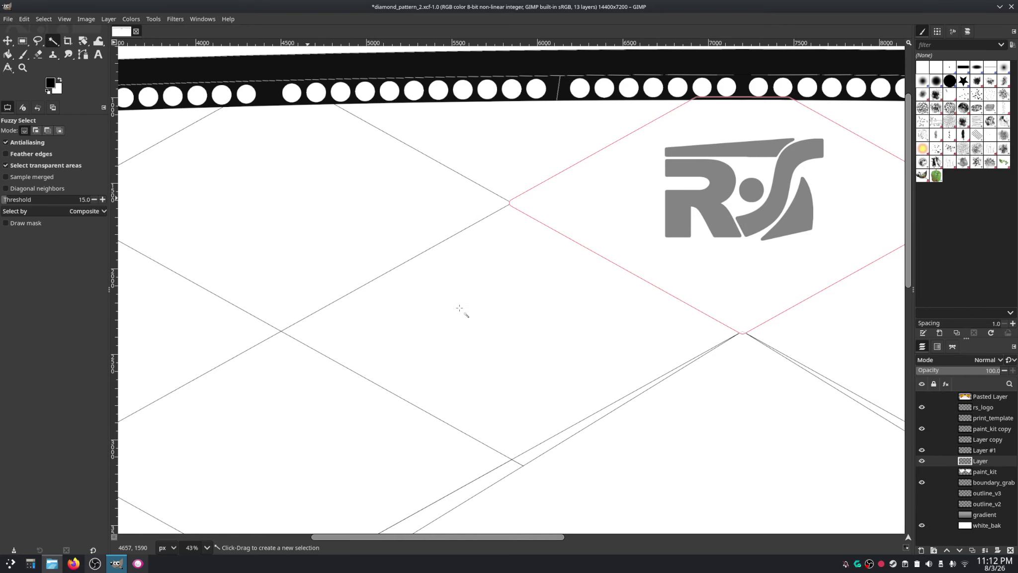
# Step: Retry the fuzzy selection of the lower-left neighbouring diamond, inspect how far it extends across the pattern, and deselect everything
pyautogui.click(479, 324)
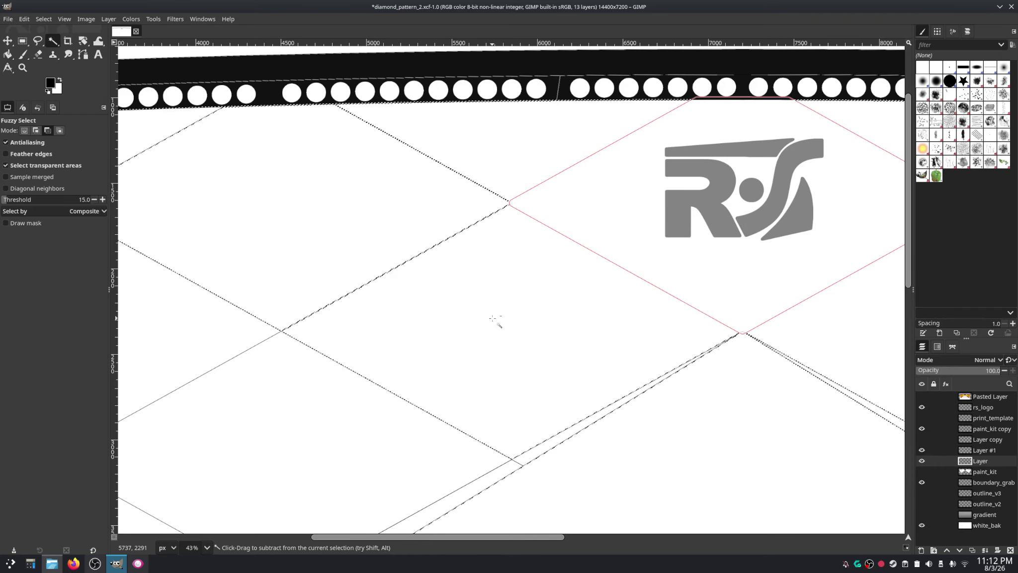
pyautogui.scroll(-5, 495, 322)
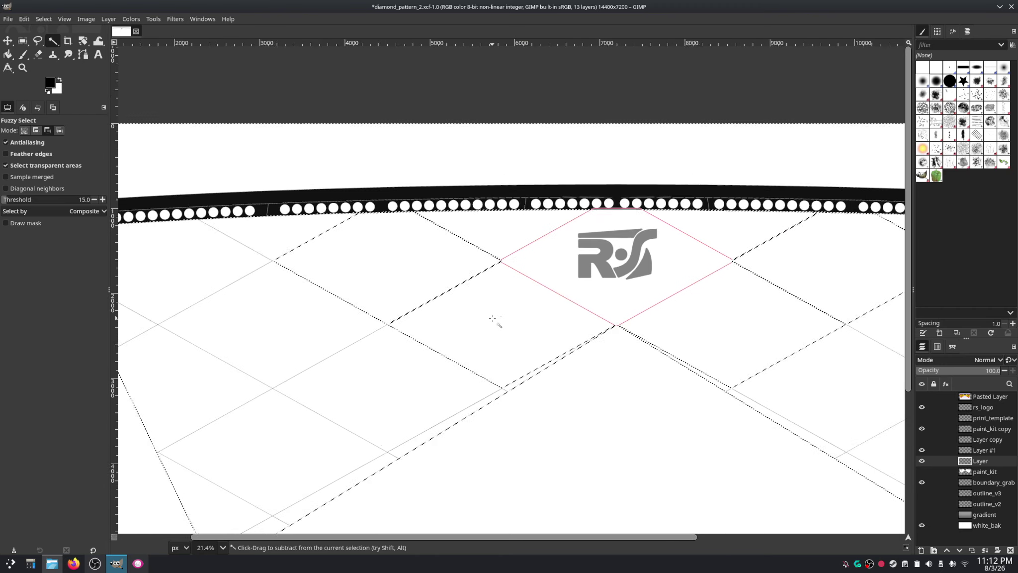
pyautogui.scroll(1, 495, 322)
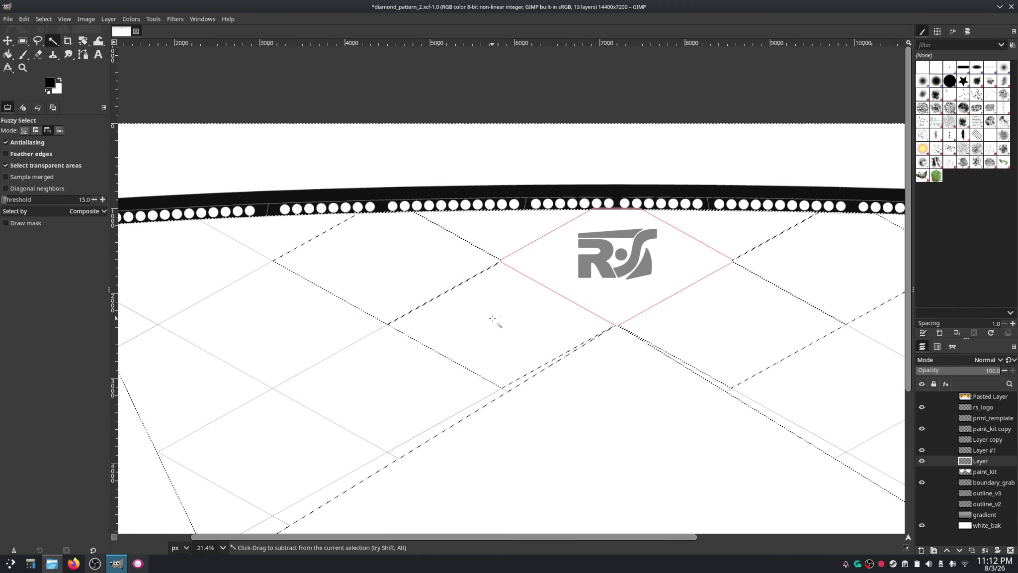
pyautogui.click(43, 18)
pyautogui.click(53, 44)
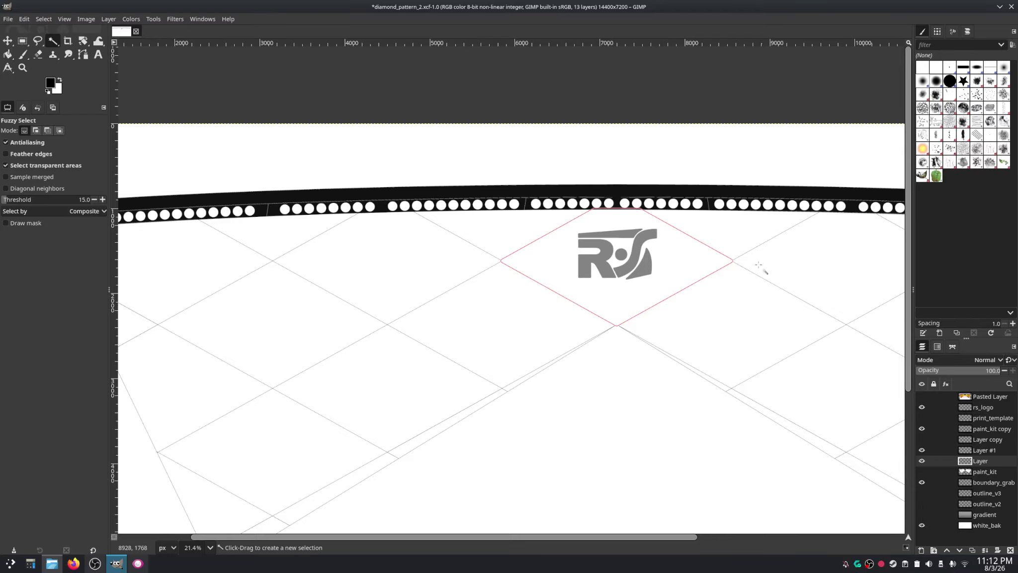
# Step: Try fuzzy-selecting the diamond at the lower-right side of the center panel, and undo that selection
pyautogui.click(769, 293)
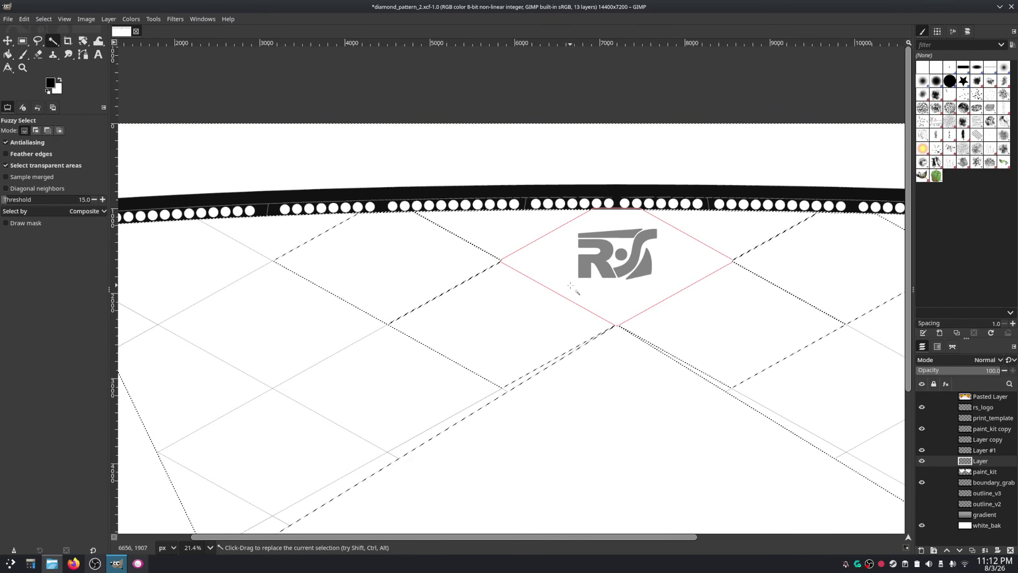
pyautogui.click(23, 19)
pyautogui.click(54, 32)
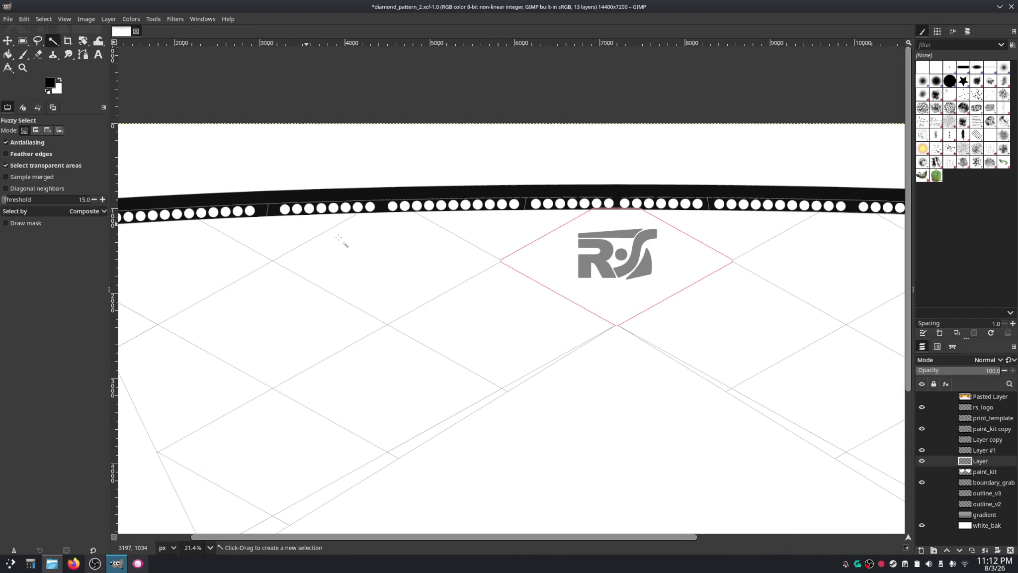
# Step: Undo the recent path and selection edits back to before the center_panel_d path was created, restoring the center panel selection
pyautogui.click(953, 346)
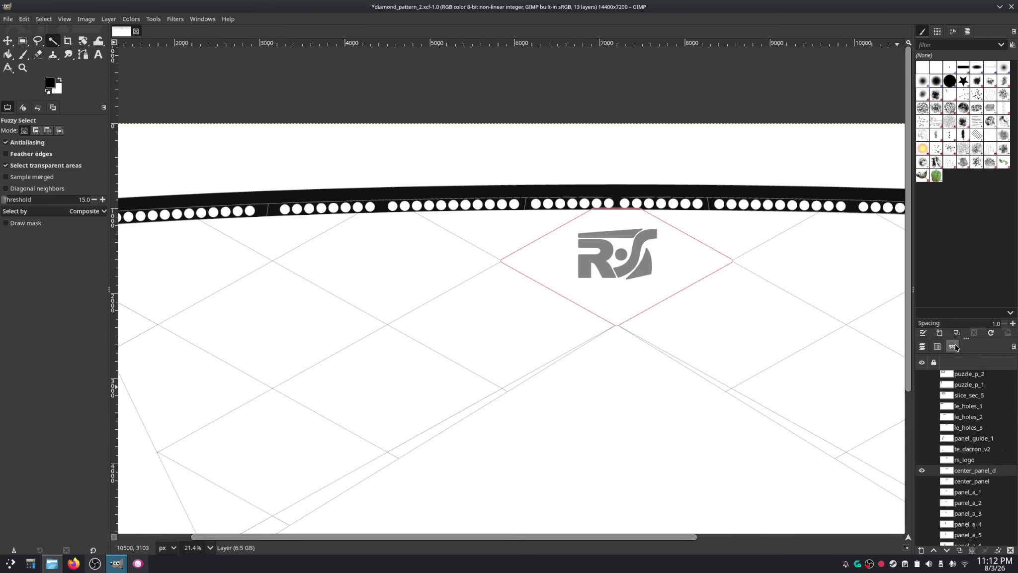
pyautogui.click(922, 470)
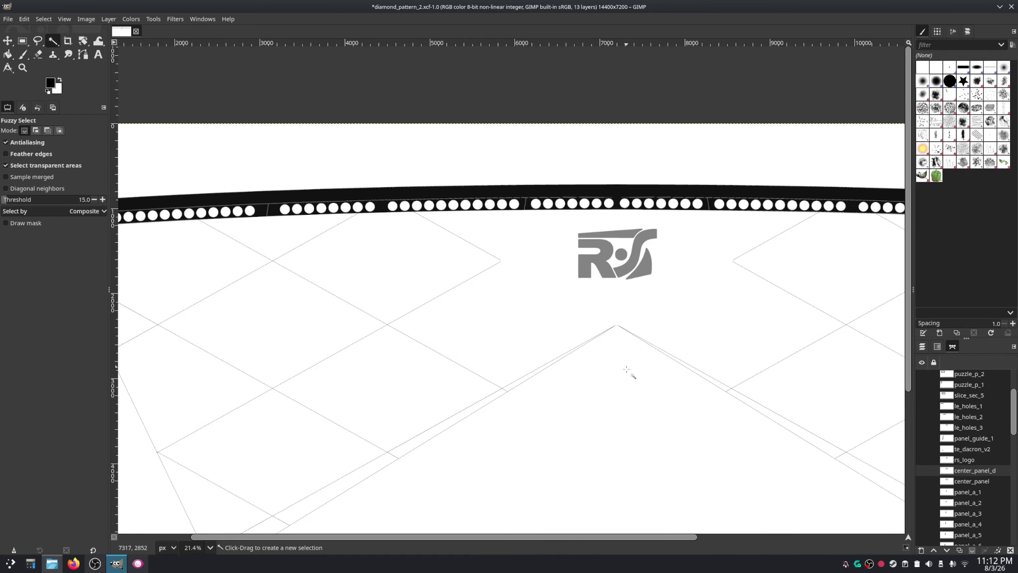
pyautogui.hotkey('ctrl', 'z')
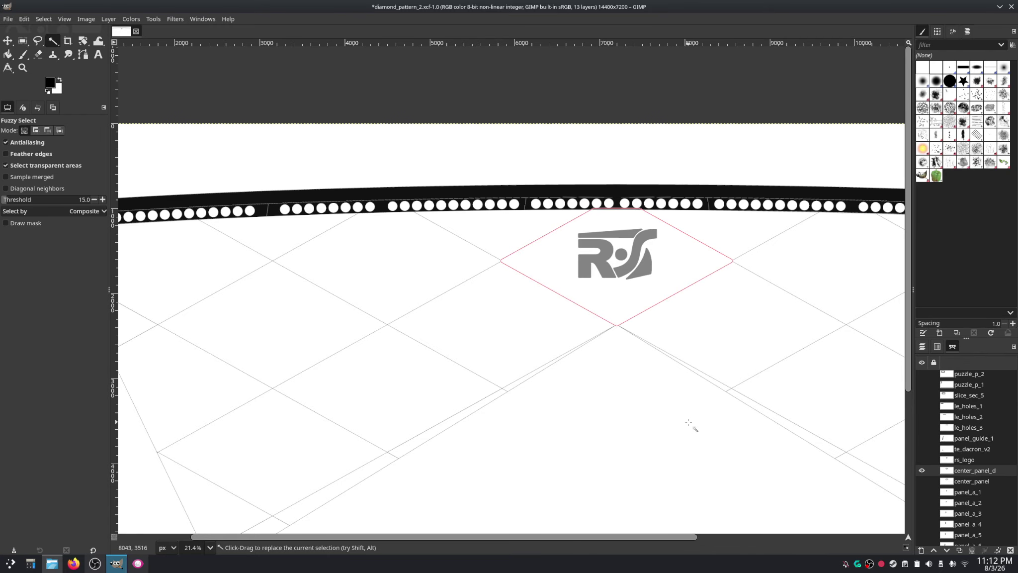
pyautogui.hotkey('shift', 'v')
pyautogui.hotkey('ctrl', 'z')
pyautogui.hotkey('ctrl', 'z')
pyautogui.hotkey('ctrl', 'z')
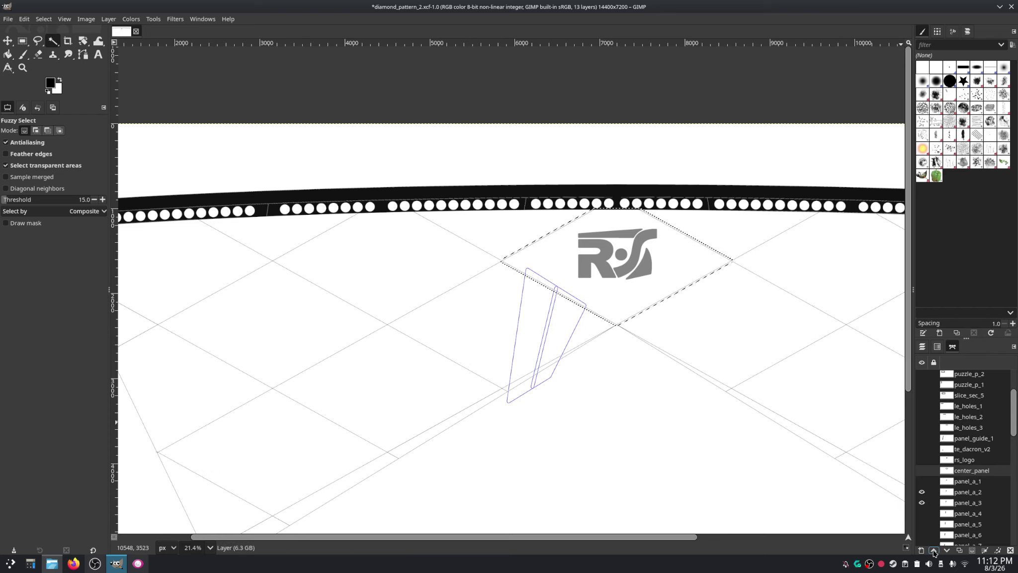
# Step: Hide the panel_a_2 and panel_a_3 paths
pyautogui.moveTo(921, 492); pyautogui.dragTo(921, 503)
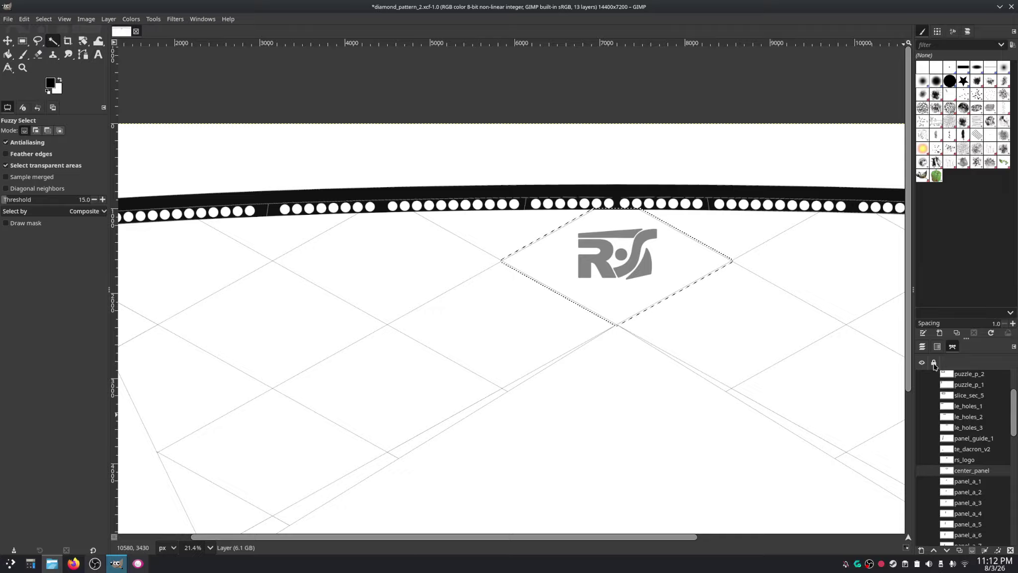
pyautogui.click(922, 347)
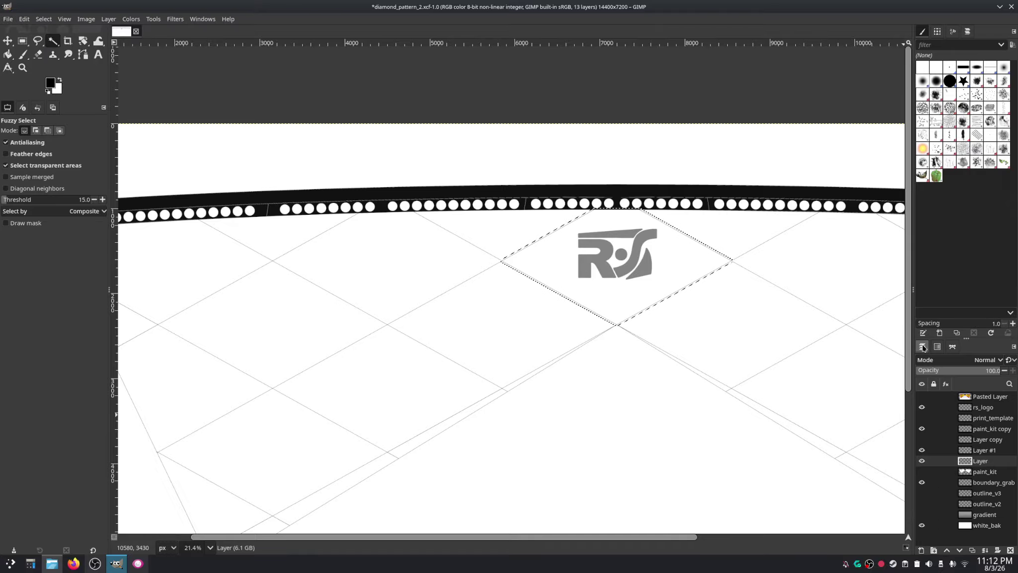
pyautogui.click(953, 346)
pyautogui.moveTo(1014, 417)
pyautogui.mouseDown()
pyautogui.moveTo(1014, 405)
pyautogui.moveTo(1014, 457)
pyautogui.moveTo(1014, 428)
pyautogui.mouseUp()
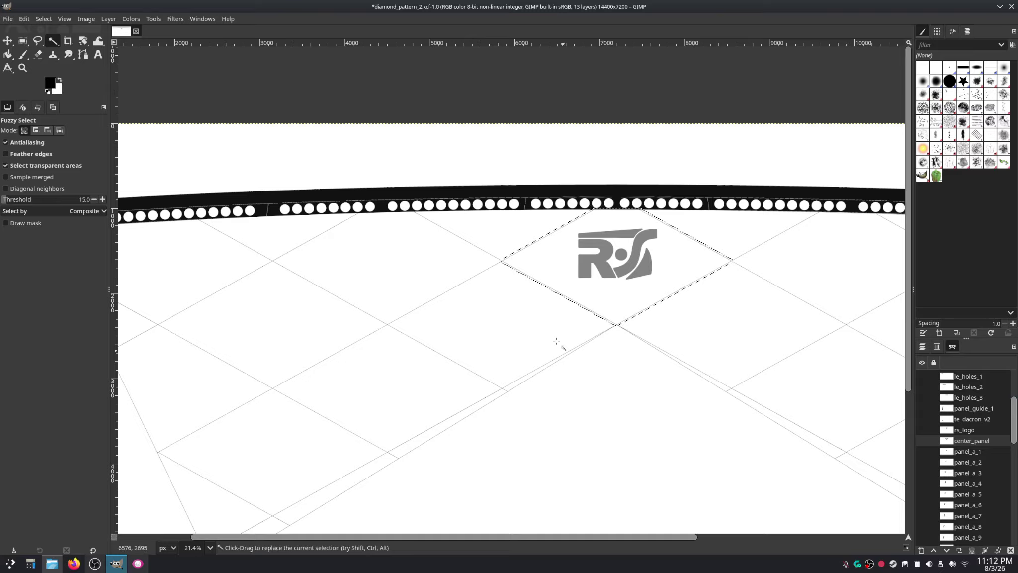
# Step: Convert the center panel selection into a path, make that path visible, and clear the selection
pyautogui.click(43, 19)
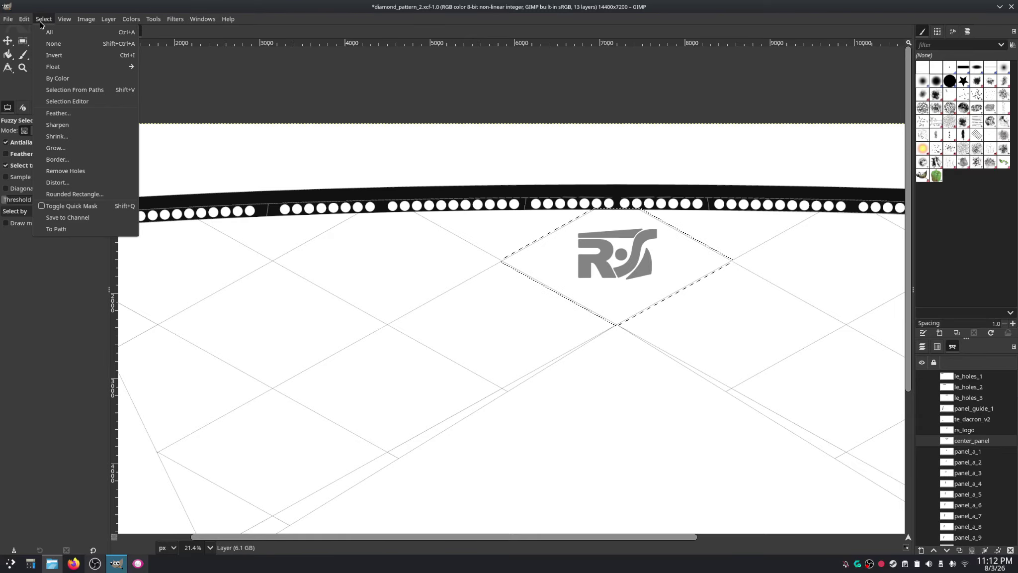
pyautogui.click(56, 229)
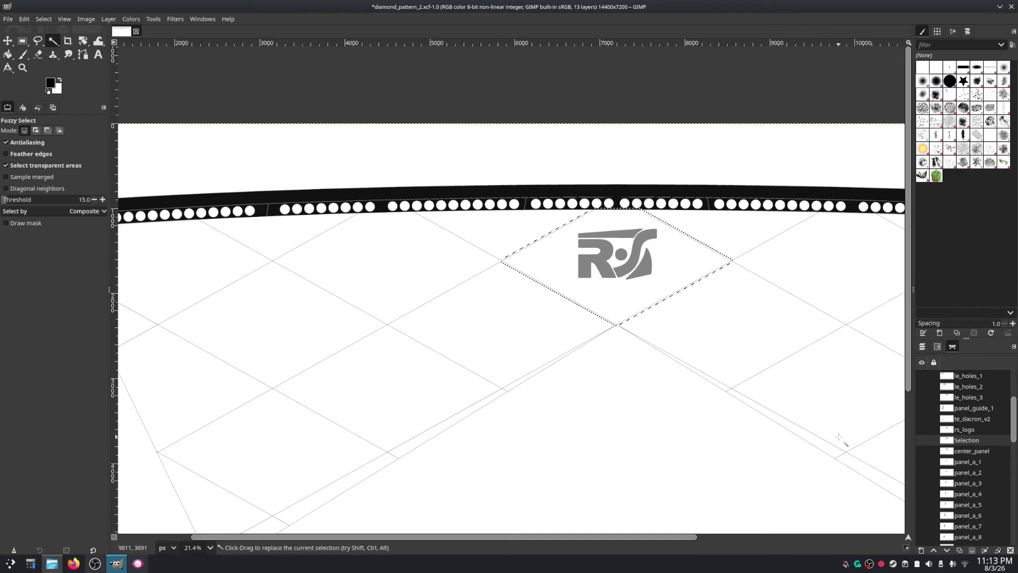
pyautogui.click(921, 441)
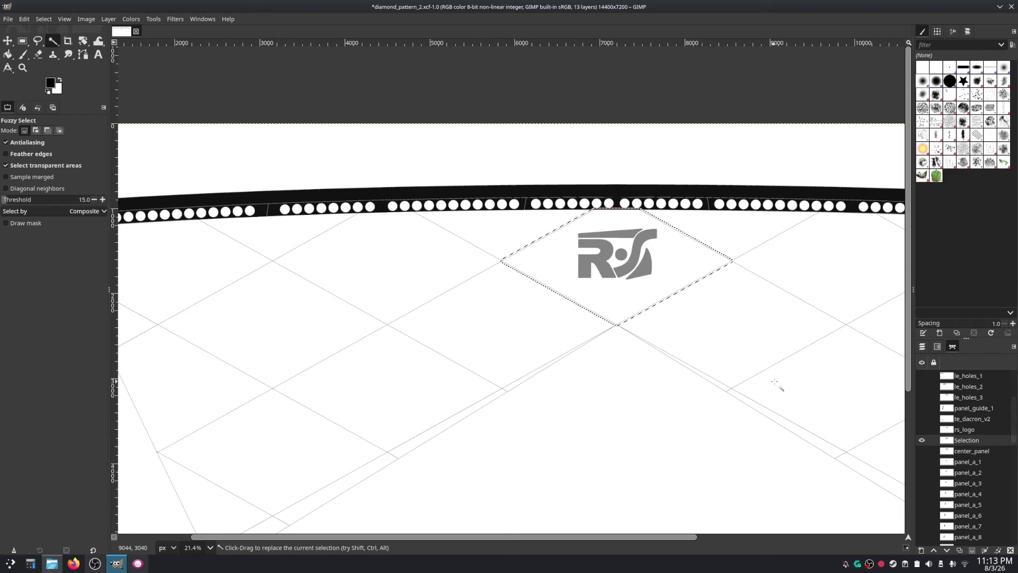
pyautogui.click(44, 19)
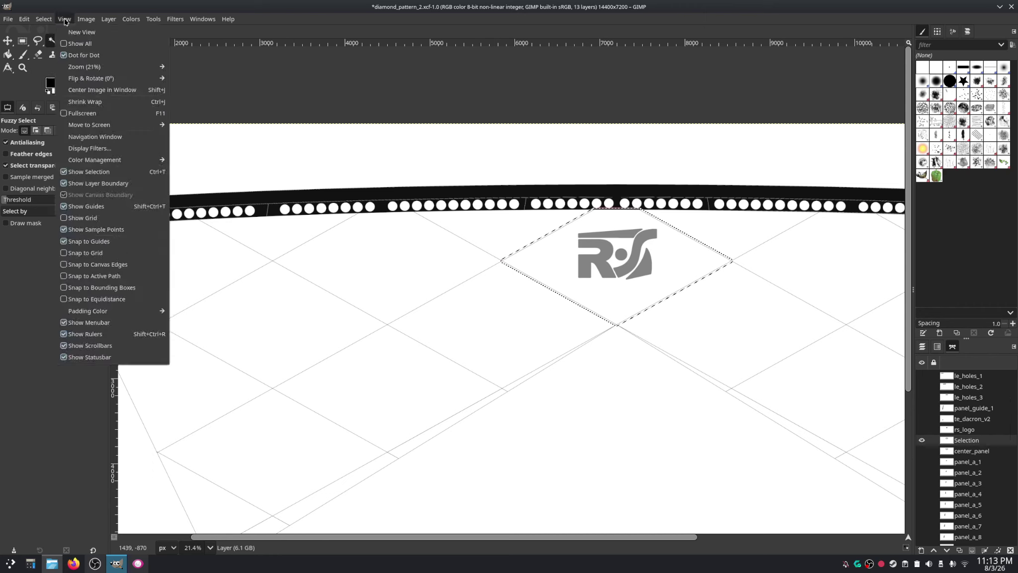
pyautogui.click(56, 44)
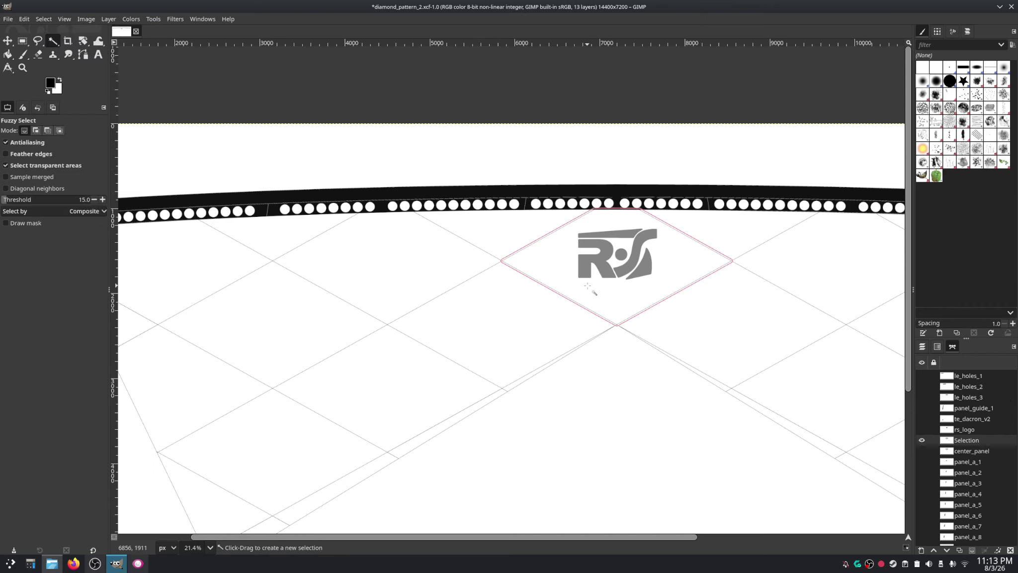
# Step: Compare the new center panel path with the panel lines and rename it cp_diamond
pyautogui.scroll(4, 529, 273)
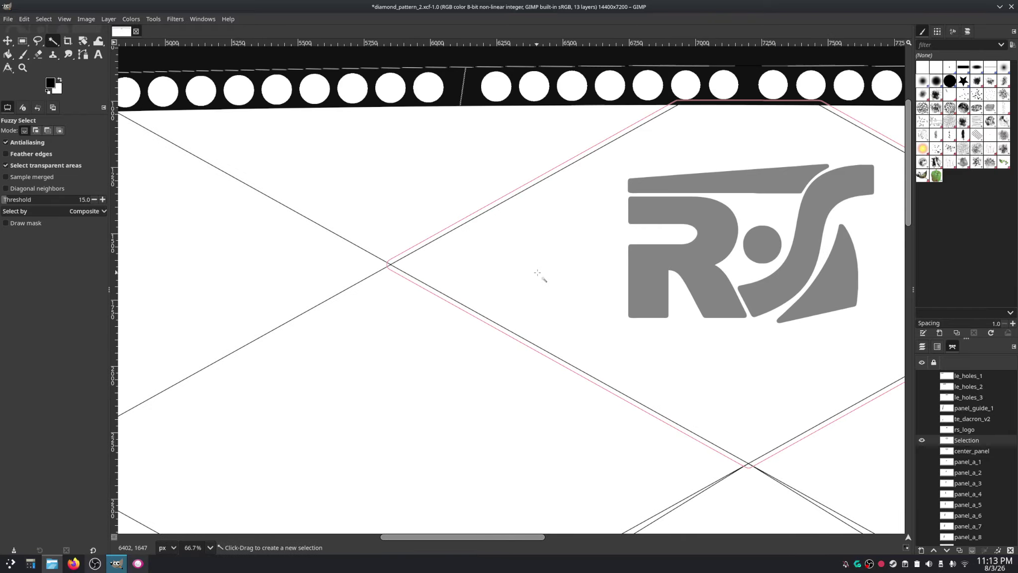
pyautogui.scroll(-1, 701, 372)
pyautogui.scroll(1, 661, 269)
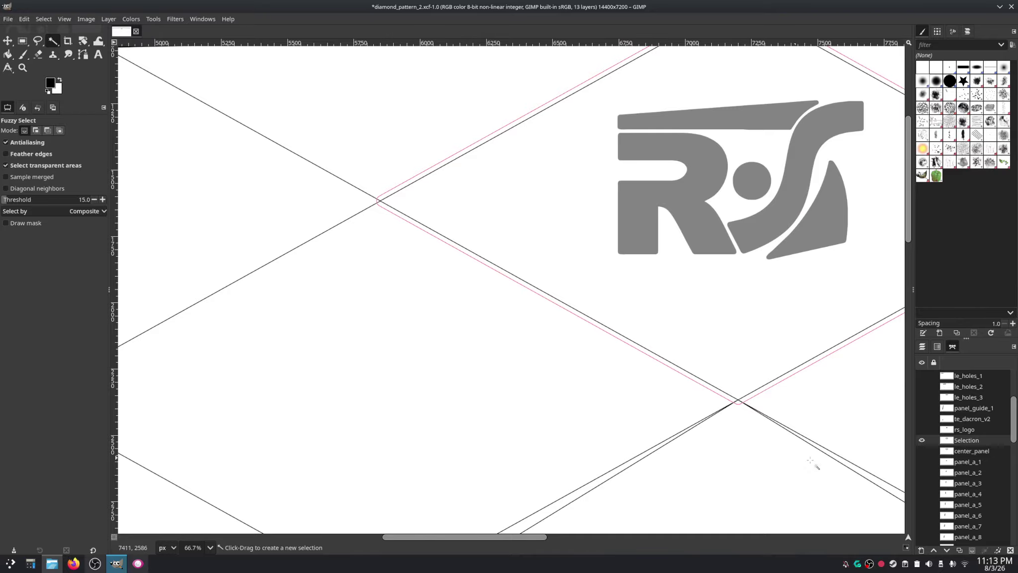
pyautogui.click(967, 441)
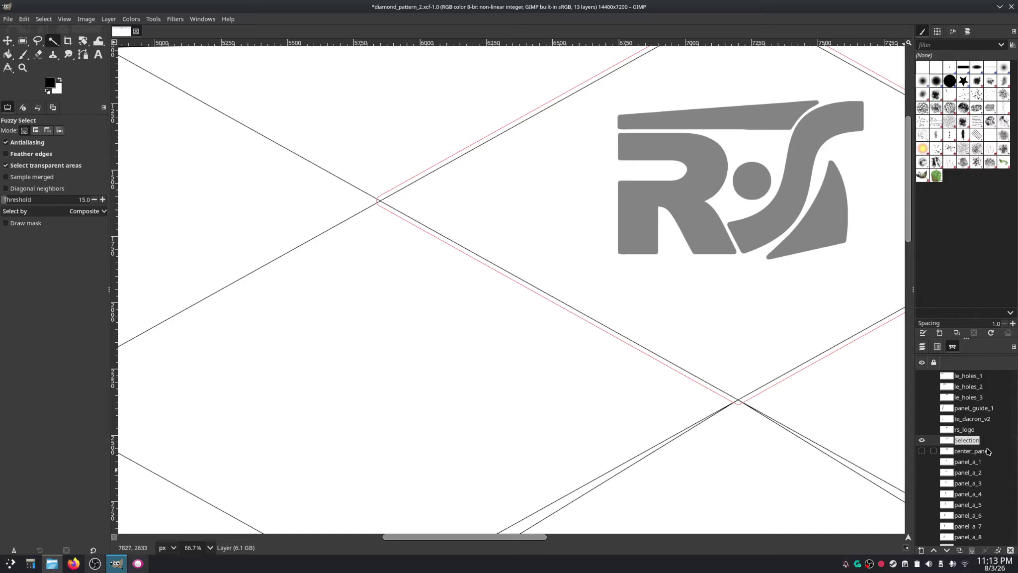
pyautogui.write('cp_diamond')
pyautogui.press('Return')
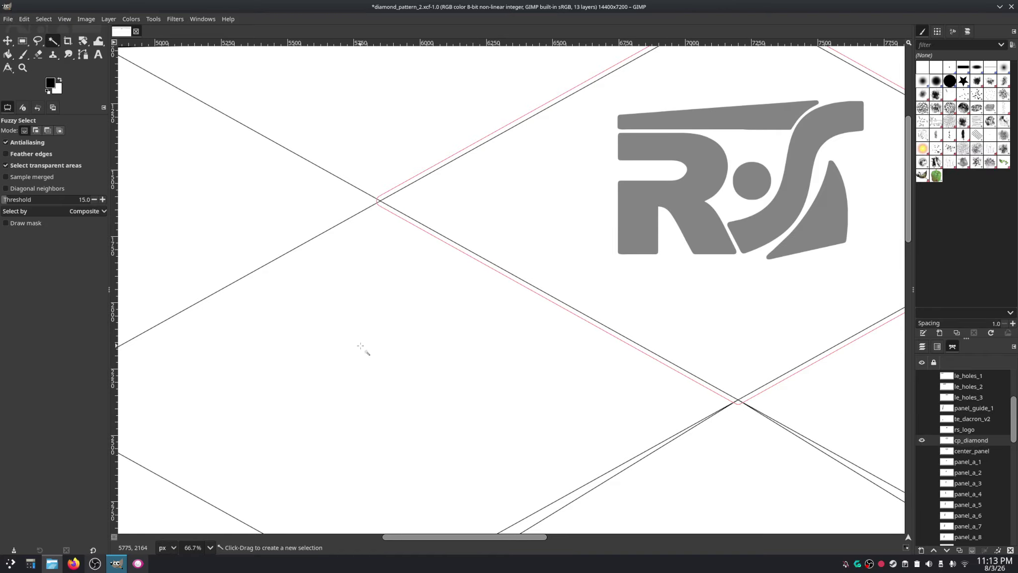
# Step: Fuzzy-select the diamond at the lower-left side of the center panel and grow the selection by 0.125 in
pyautogui.click(583, 390)
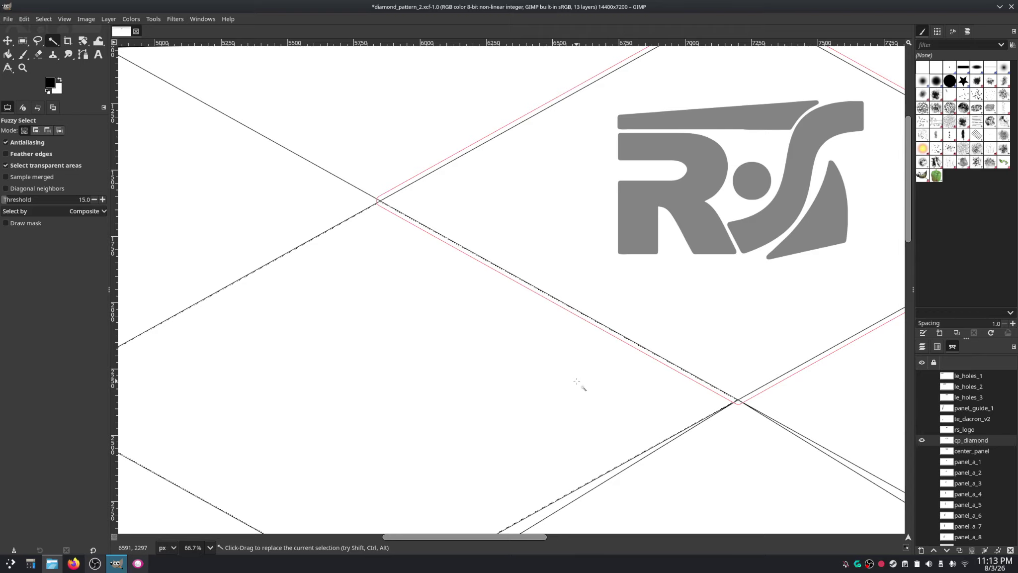
pyautogui.scroll(-2, 576, 381)
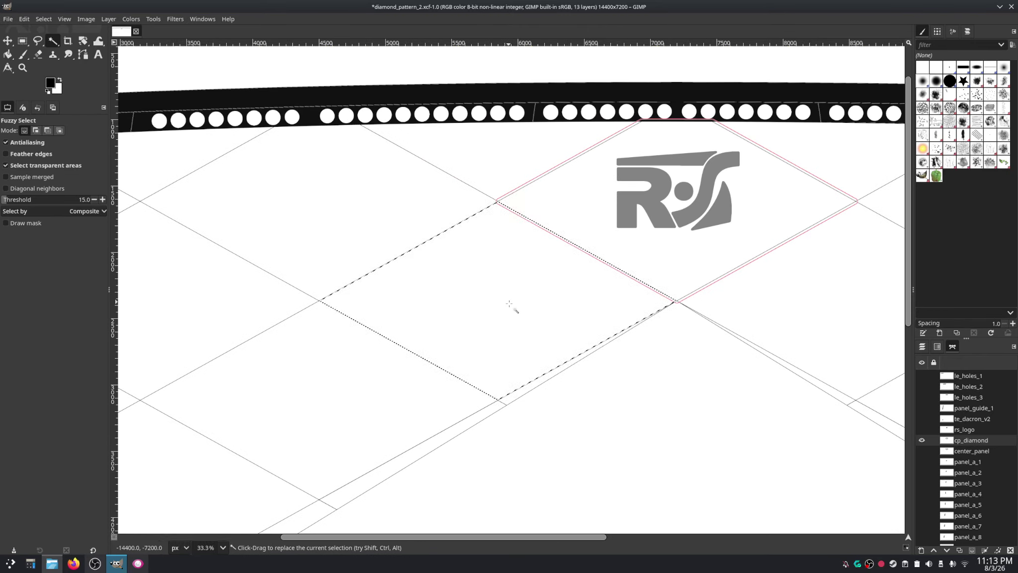
pyautogui.scroll(1, 511, 302)
pyautogui.scroll(-1, 513, 302)
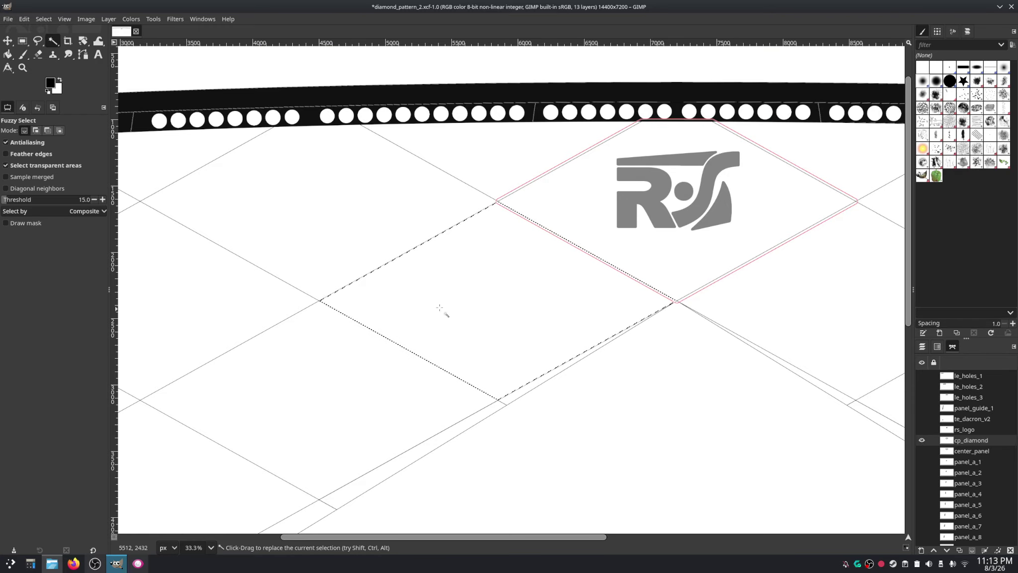
pyautogui.click(37, 19)
pyautogui.moveTo(25, 19)
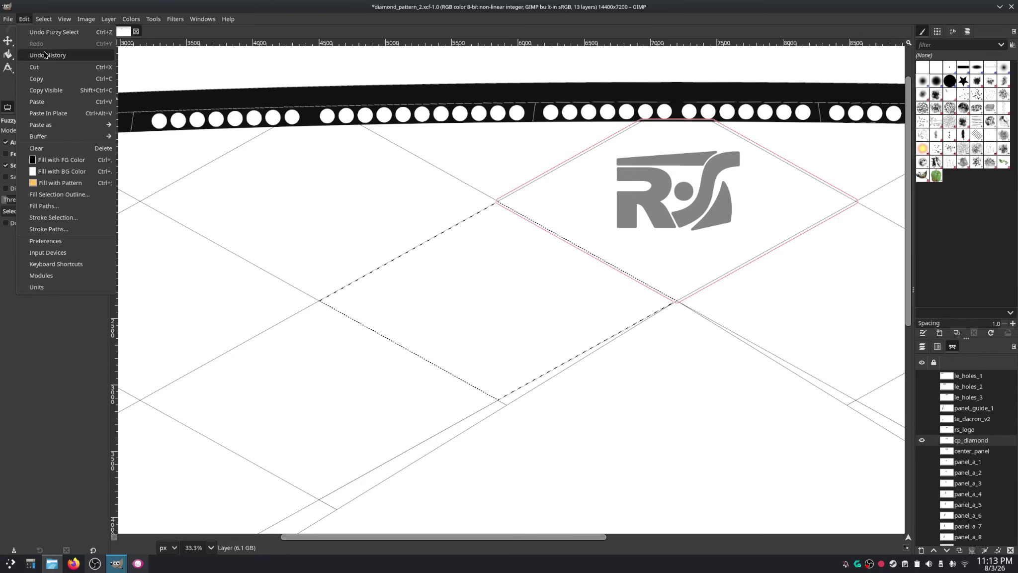
pyautogui.click(70, 149)
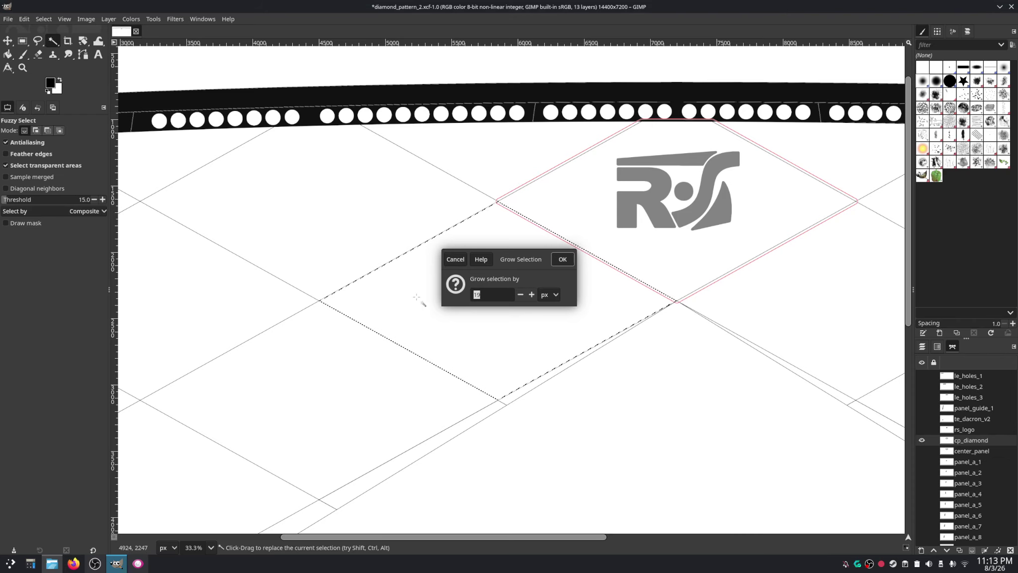
pyautogui.click(556, 295)
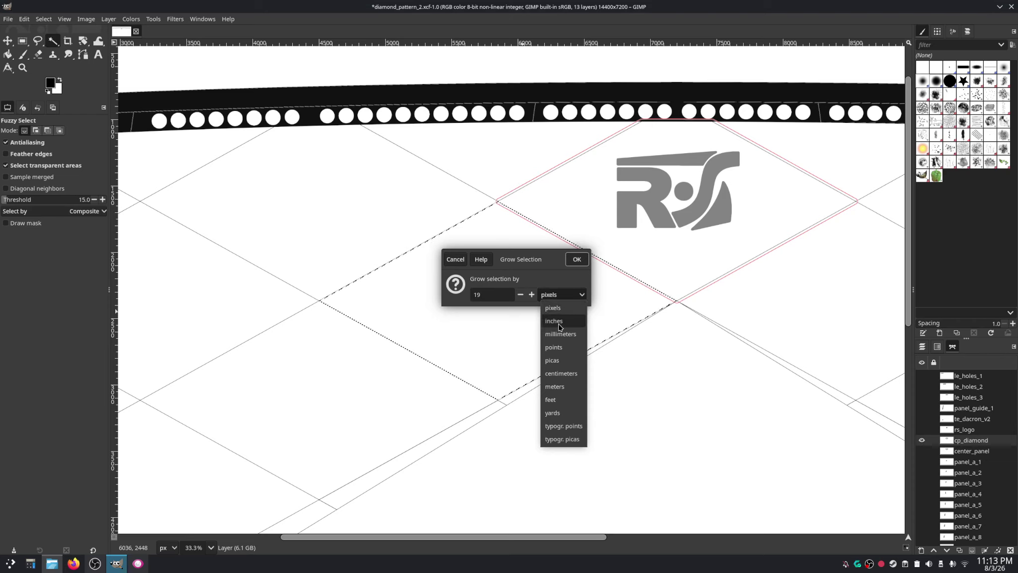
pyautogui.click(559, 322)
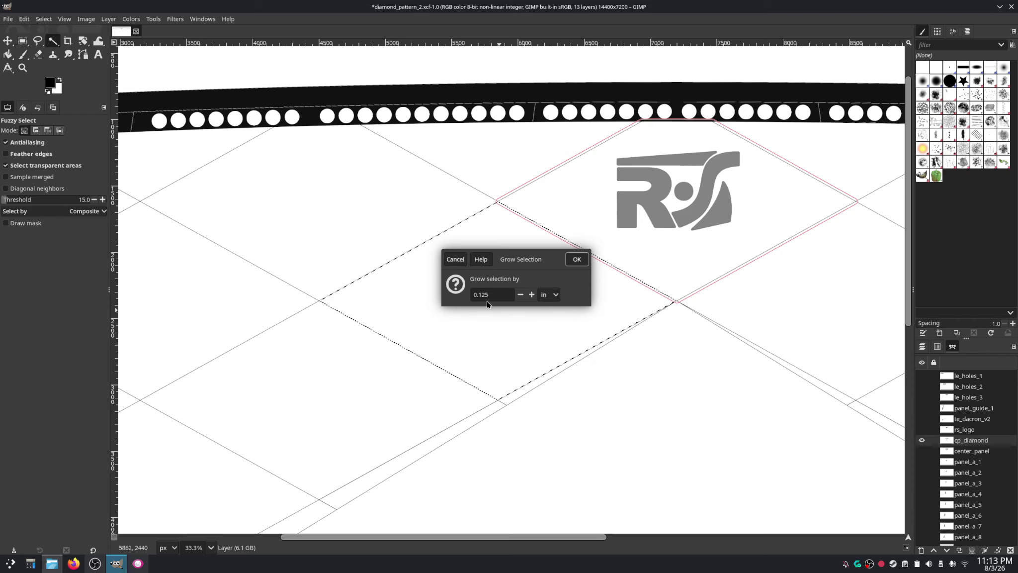
pyautogui.click(576, 260)
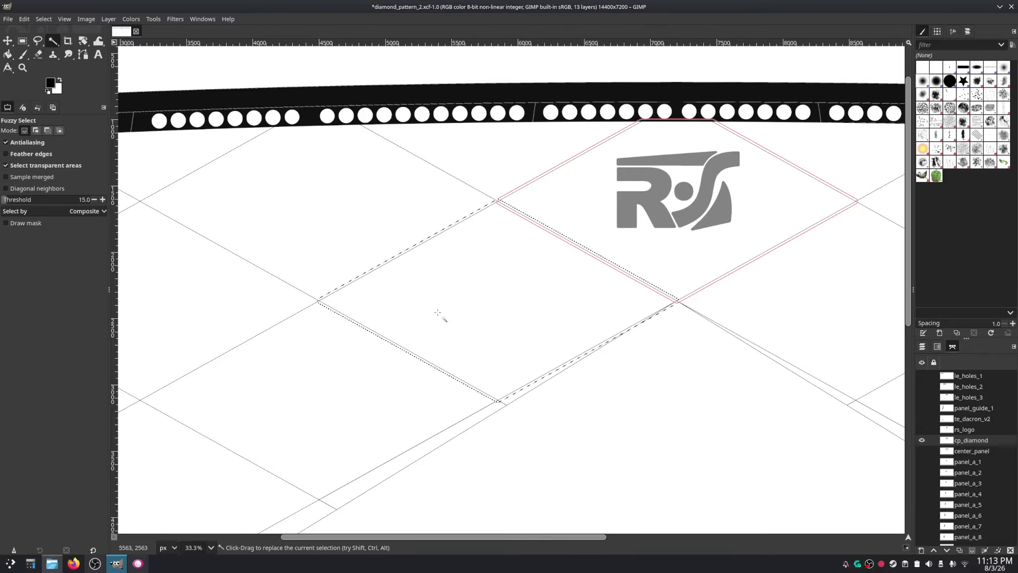
# Step: Convert the grown lower-left diamond selection into a path, deselect everything, and show the new path
pyautogui.click(46, 18)
pyautogui.click(56, 229)
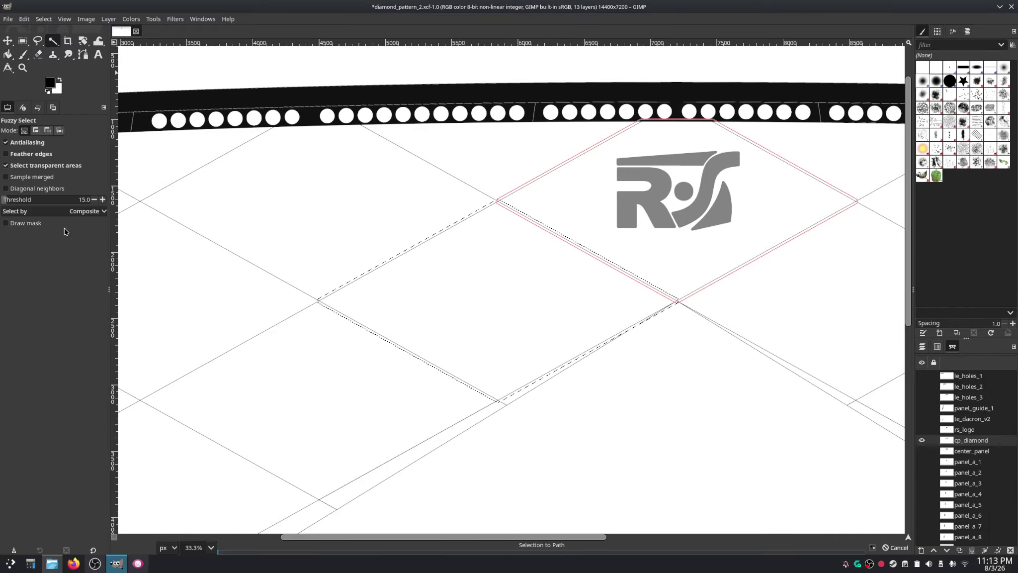
pyautogui.click(46, 19)
pyautogui.click(55, 45)
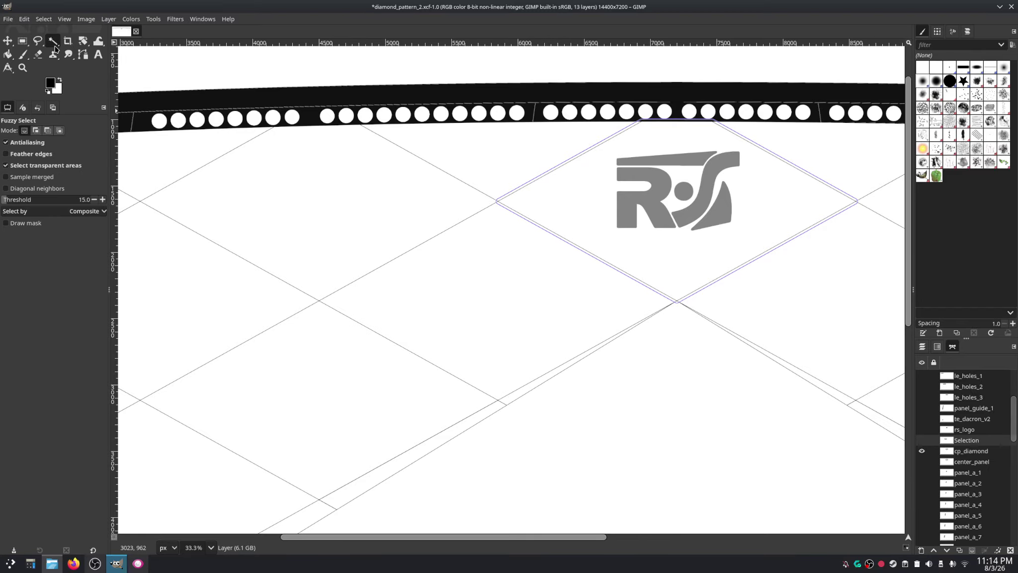
pyautogui.click(921, 441)
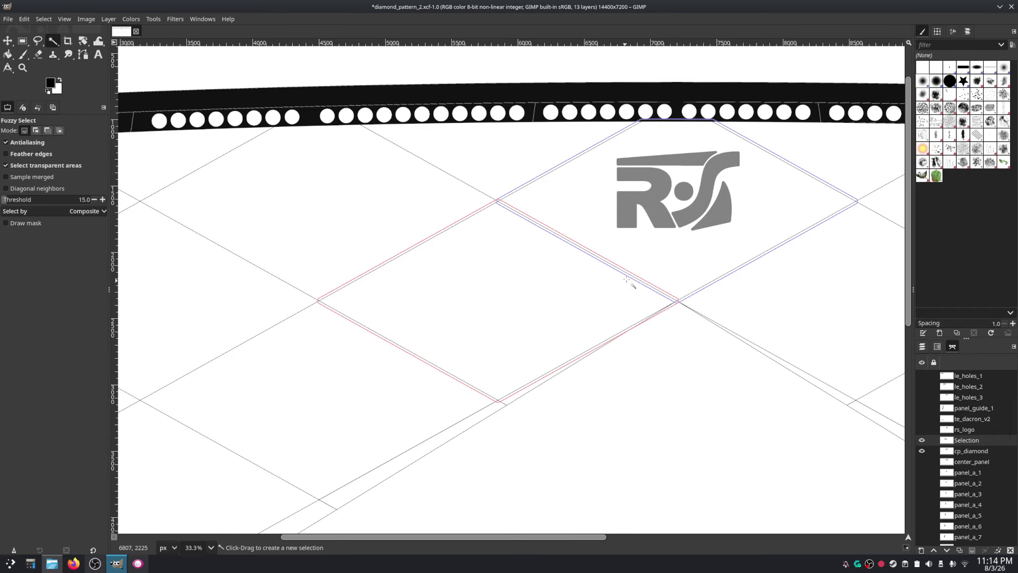
# Step: Examine how the two diamond paths overlap along their shared edge, with the layer named Layer shown and hidden
pyautogui.keyDown('ctrl'); pyautogui.scroll(2, 626, 279); pyautogui.keyUp('ctrl')
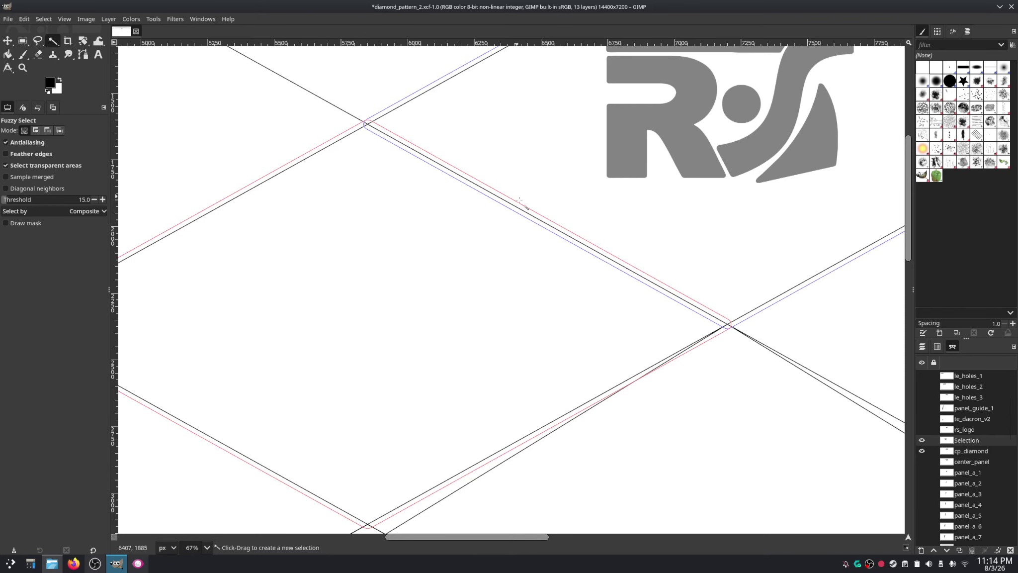
pyautogui.keyDown('ctrl'); pyautogui.scroll(3, 557, 229); pyautogui.keyUp('ctrl')
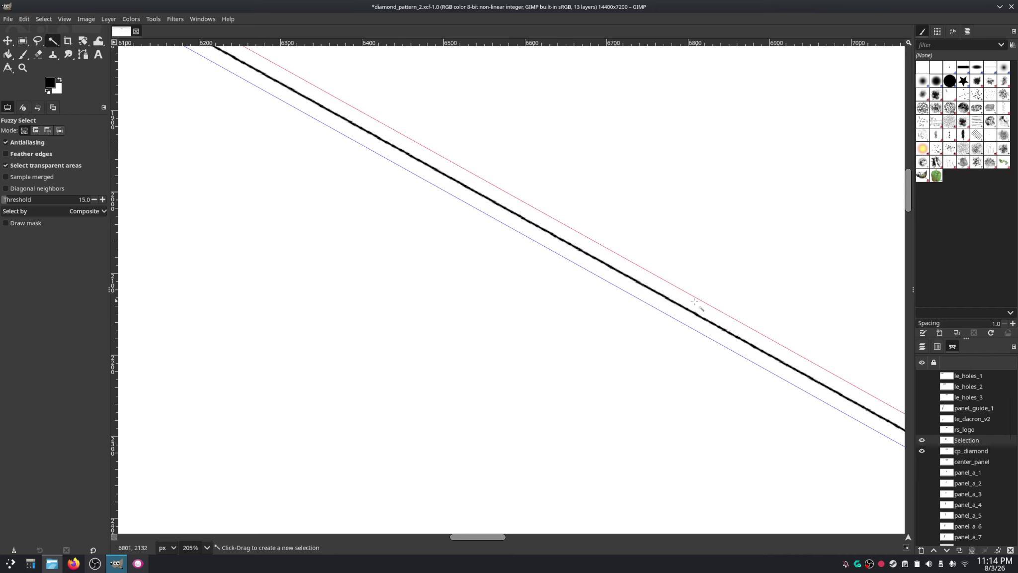
pyautogui.keyDown('ctrl'); pyautogui.scroll(-3, 583, 304); pyautogui.keyUp('ctrl')
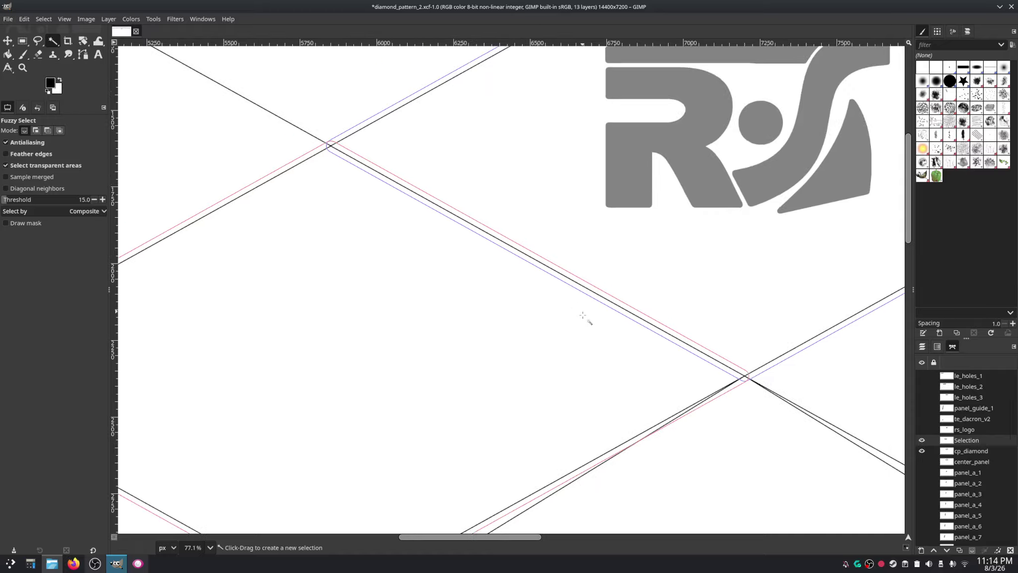
pyautogui.keyDown('ctrl'); pyautogui.scroll(-2, 589, 336); pyautogui.keyUp('ctrl')
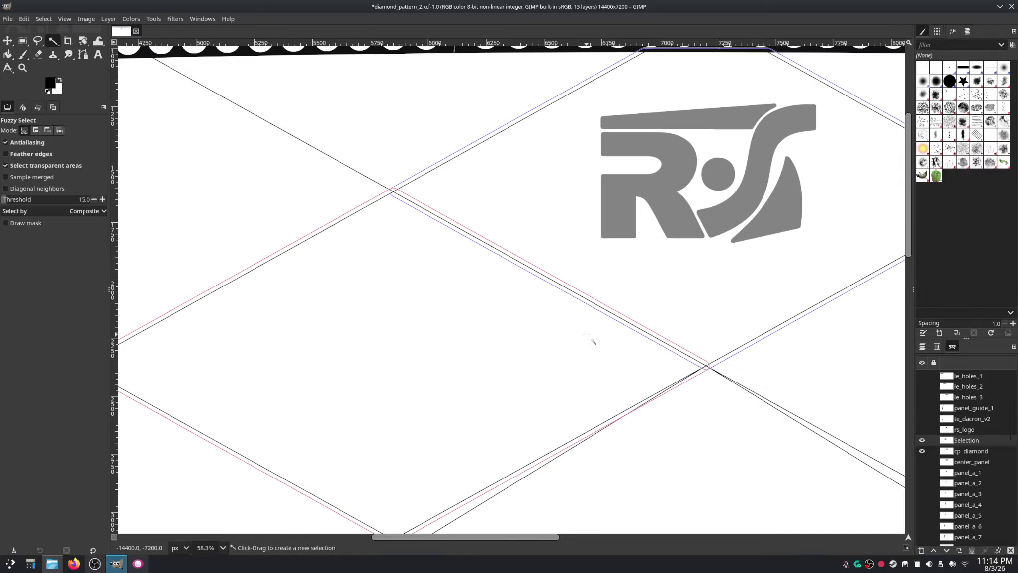
pyautogui.keyDown('ctrl'); pyautogui.scroll(2, 596, 324); pyautogui.keyUp('ctrl')
pyautogui.keyDown('ctrl'); pyautogui.scroll(-1, 475, 251); pyautogui.keyUp('ctrl')
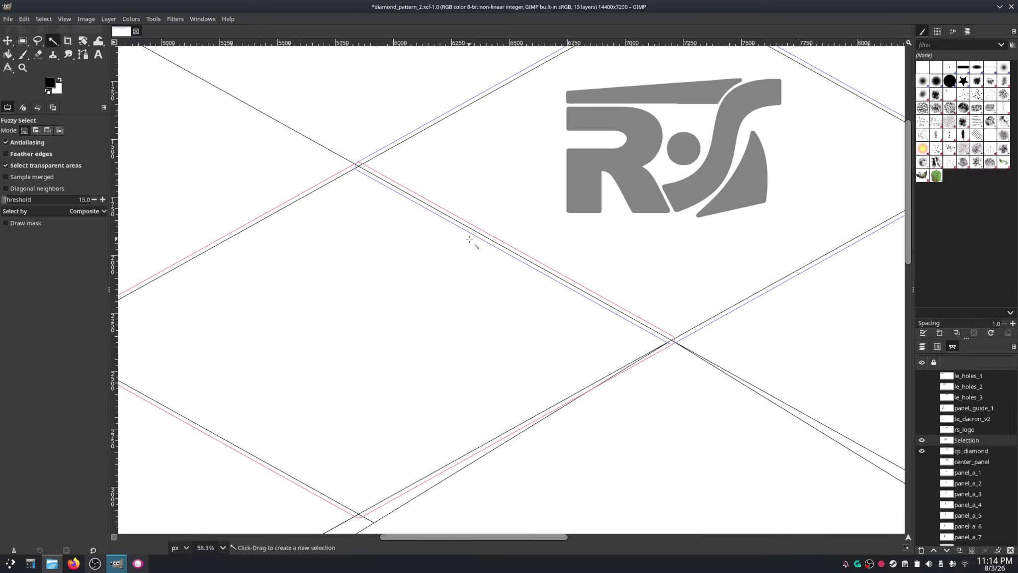
pyautogui.click(922, 346)
pyautogui.click(922, 462)
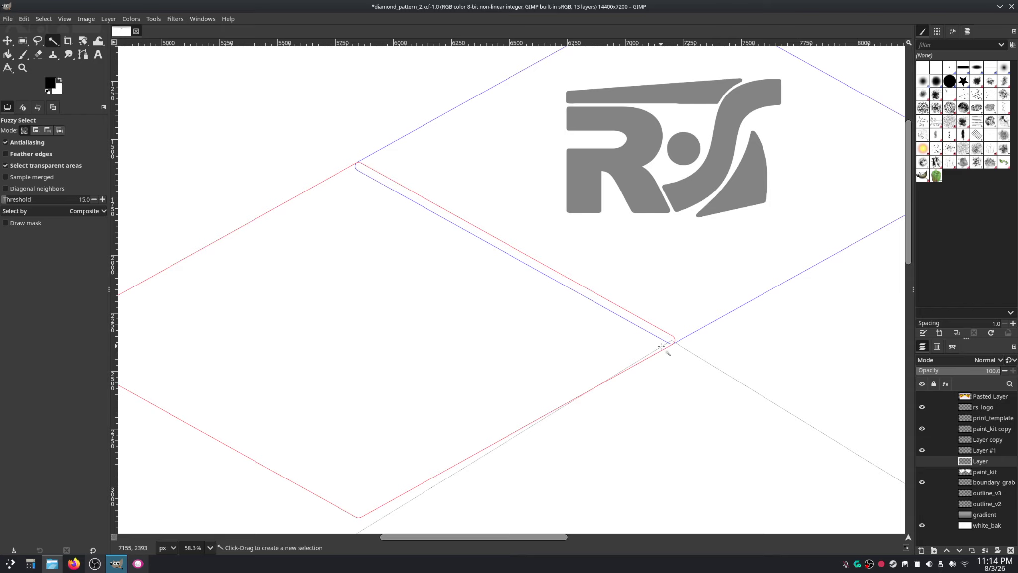
pyautogui.click(921, 461)
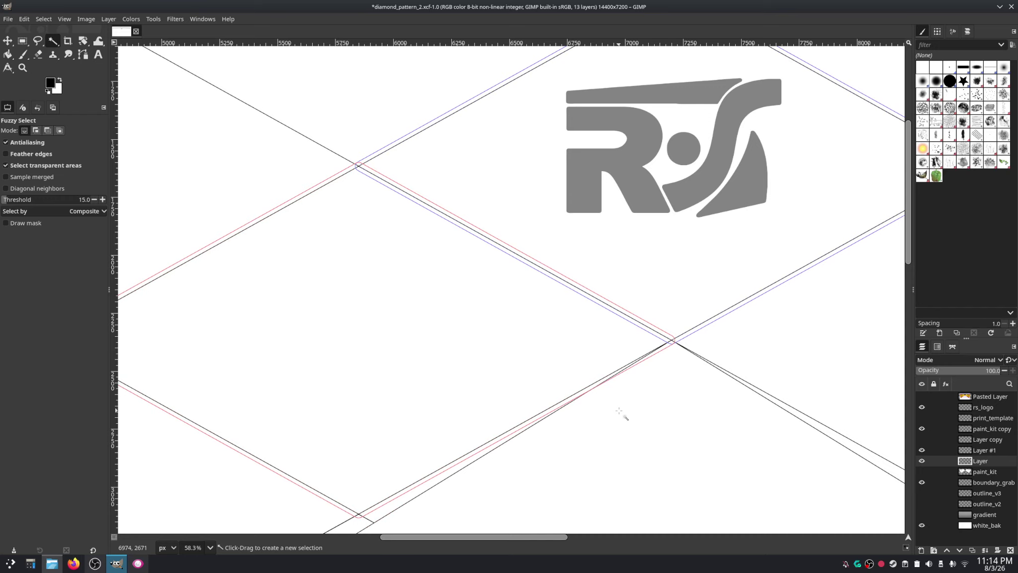
# Step: Look over the diamonds in the left half of the pattern and view them at 100% zoom
pyautogui.scroll(-2, 549, 379)
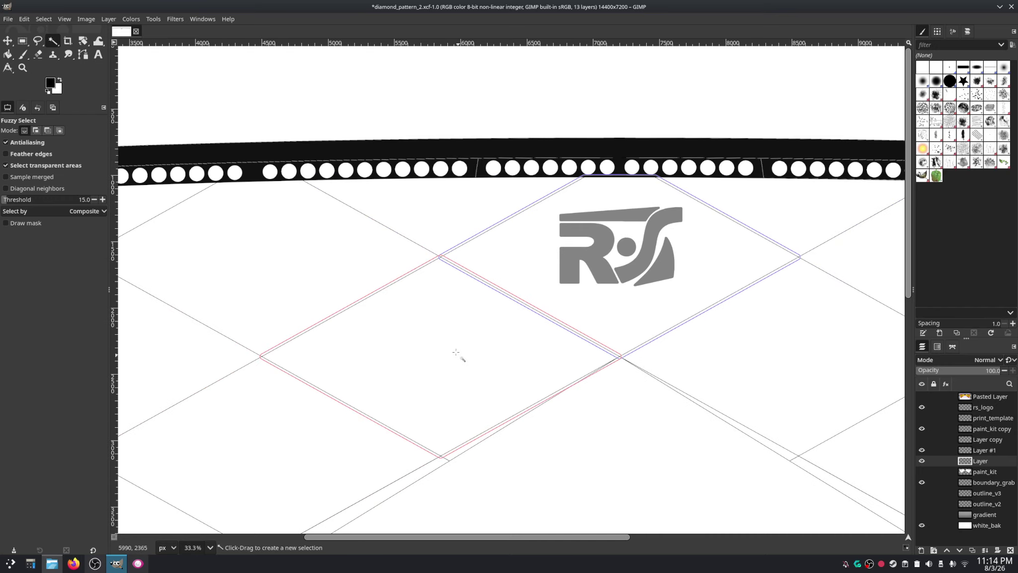
pyautogui.moveTo(457, 351); pyautogui.dragTo(764, 287)
pyautogui.scroll(-1, 677, 318)
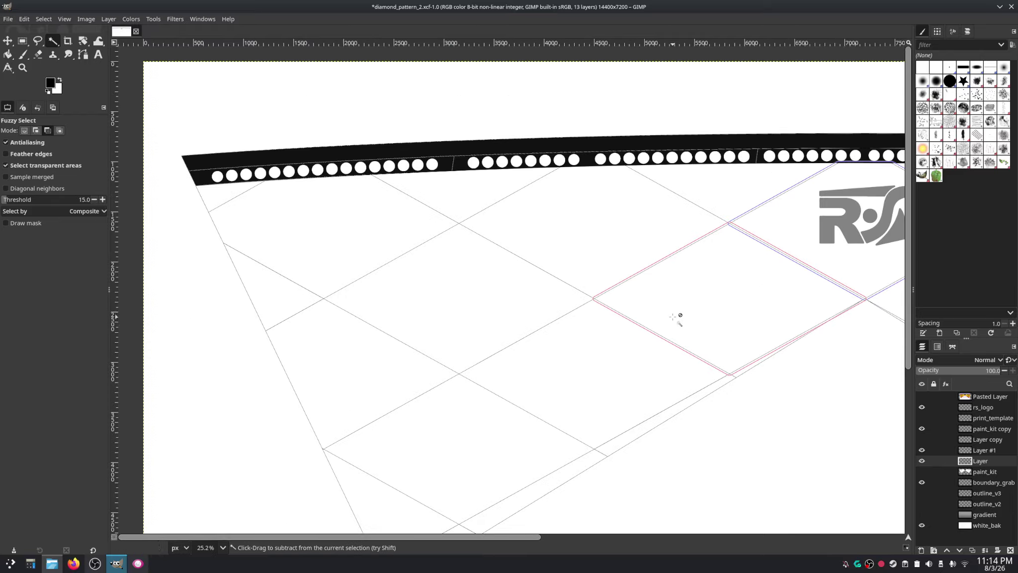
pyautogui.scroll(-1, 743, 320)
pyautogui.scroll(1, 673, 327)
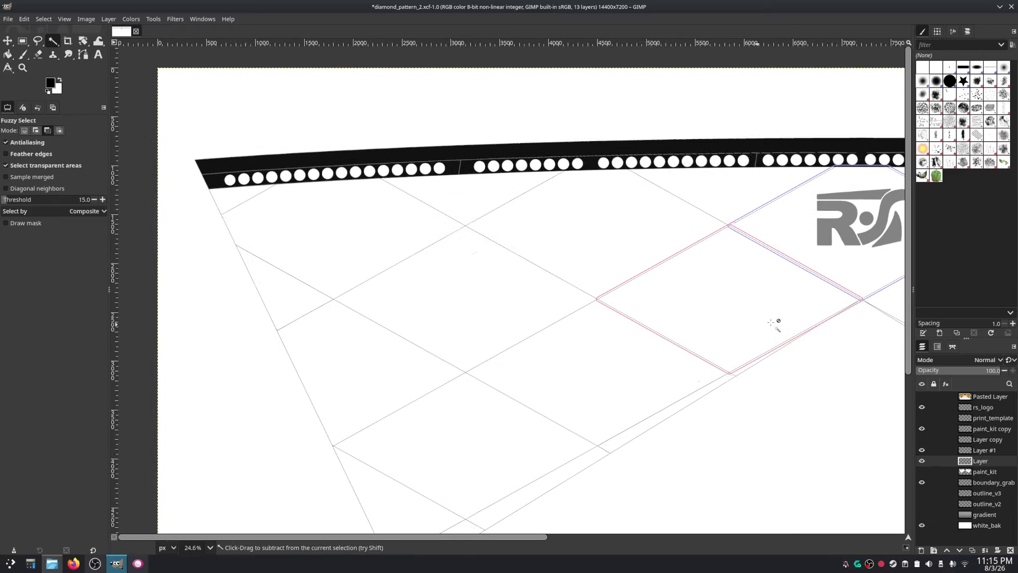
pyautogui.scroll(-1, 756, 322)
pyautogui.scroll(1, 776, 326)
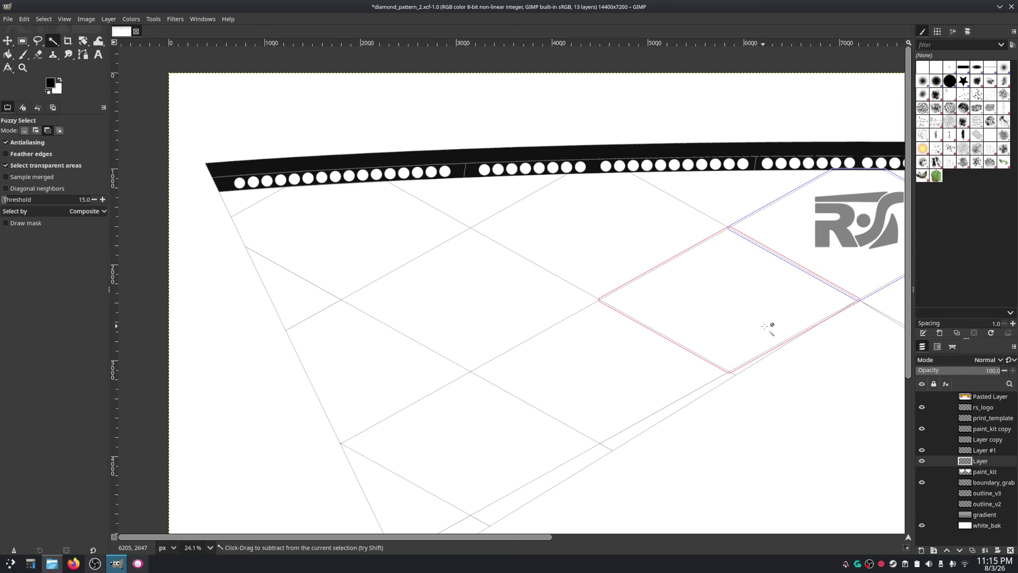
pyautogui.click(210, 547)
pyautogui.click(204, 453)
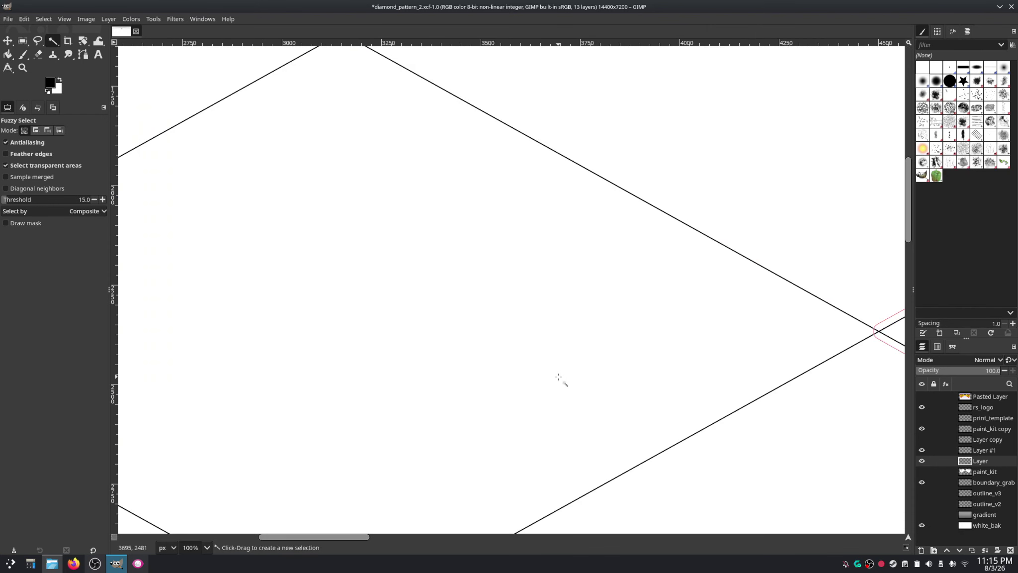
# Step: Temporarily show the panel_a_1 path over the diamond pattern to compare it with the diamonds, and hide it again
pyautogui.scroll(-5, 604, 323)
pyautogui.scroll(-2, 605, 322)
pyautogui.moveTo(793, 359); pyautogui.dragTo(484, 334)
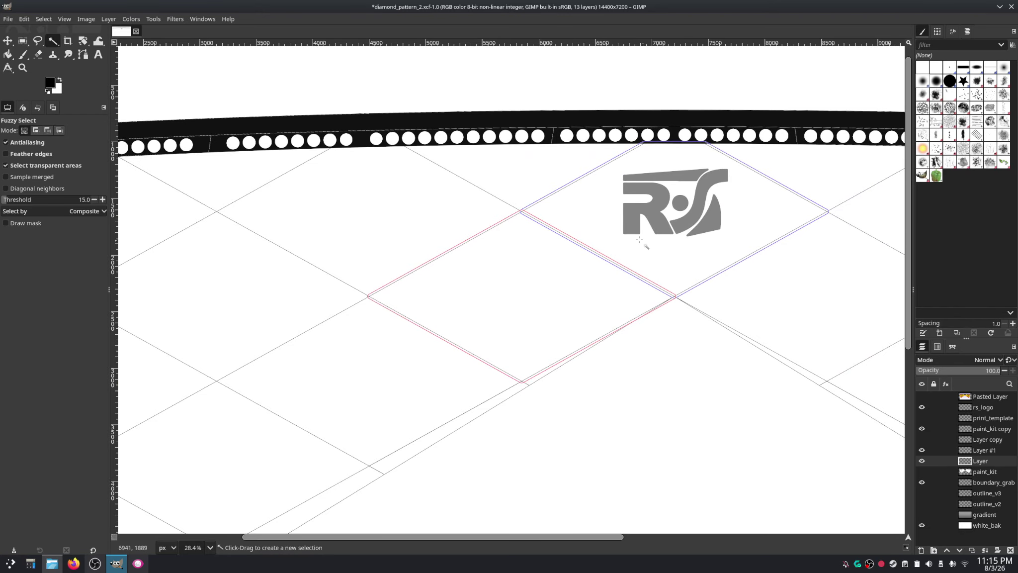
pyautogui.scroll(-3, 577, 247)
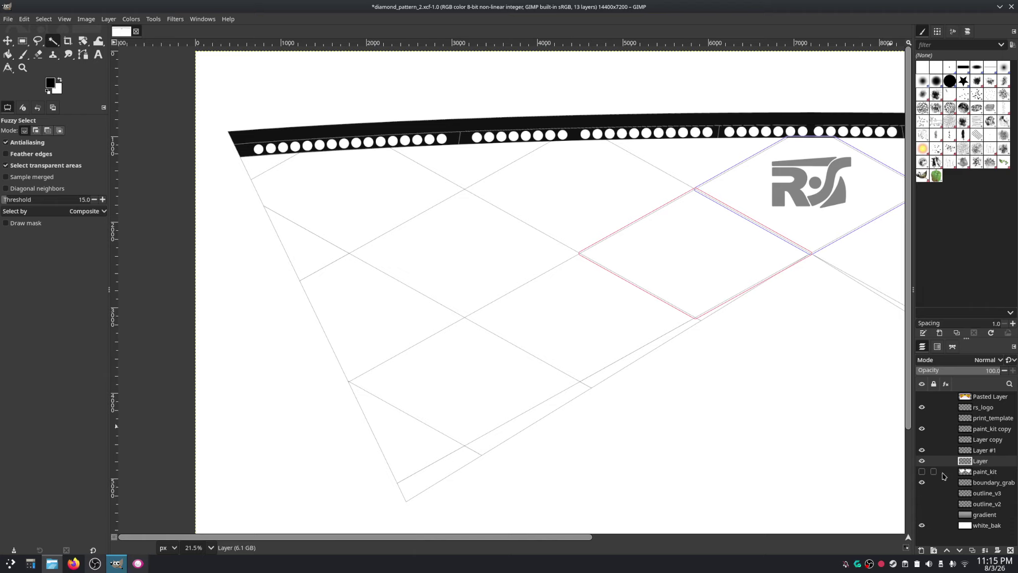
pyautogui.click(952, 346)
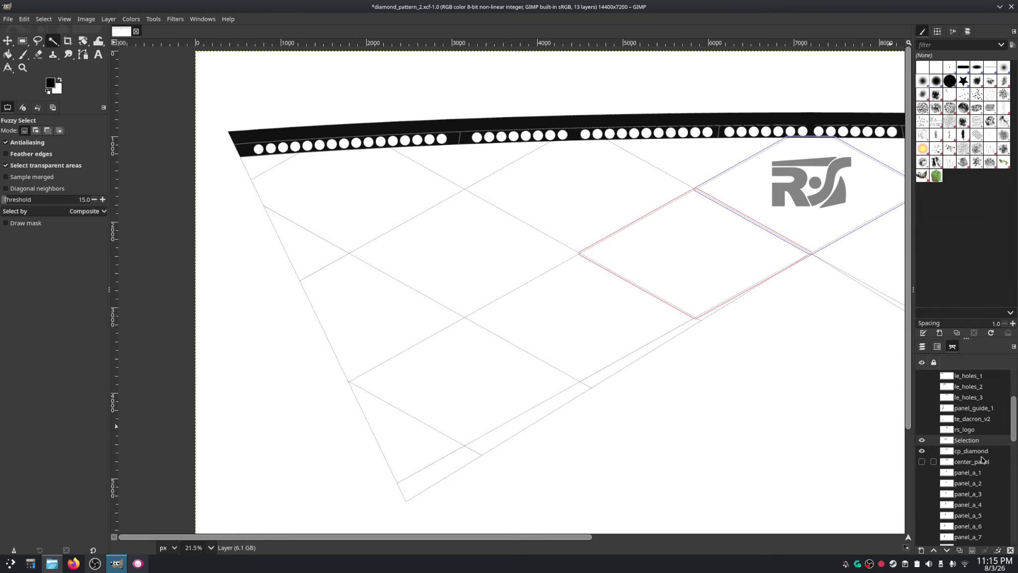
pyautogui.click(922, 472)
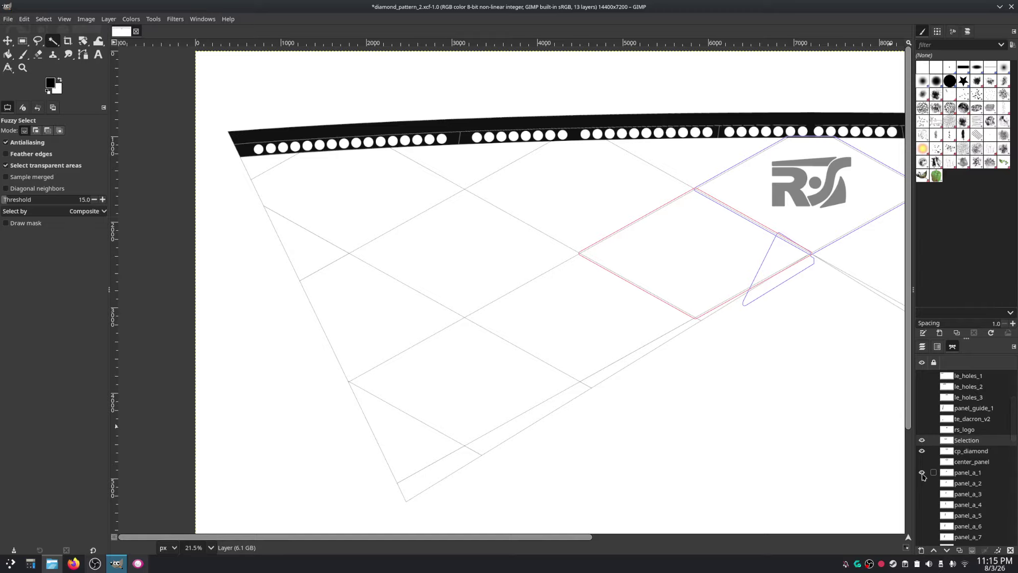
pyautogui.click(922, 472)
# Step: Temporarily show the puzzle_p_1, puzzle_p_2 and puzzle_p_3 paths to examine their layout across the kite, and hide them again
pyautogui.scroll(4, 947, 423)
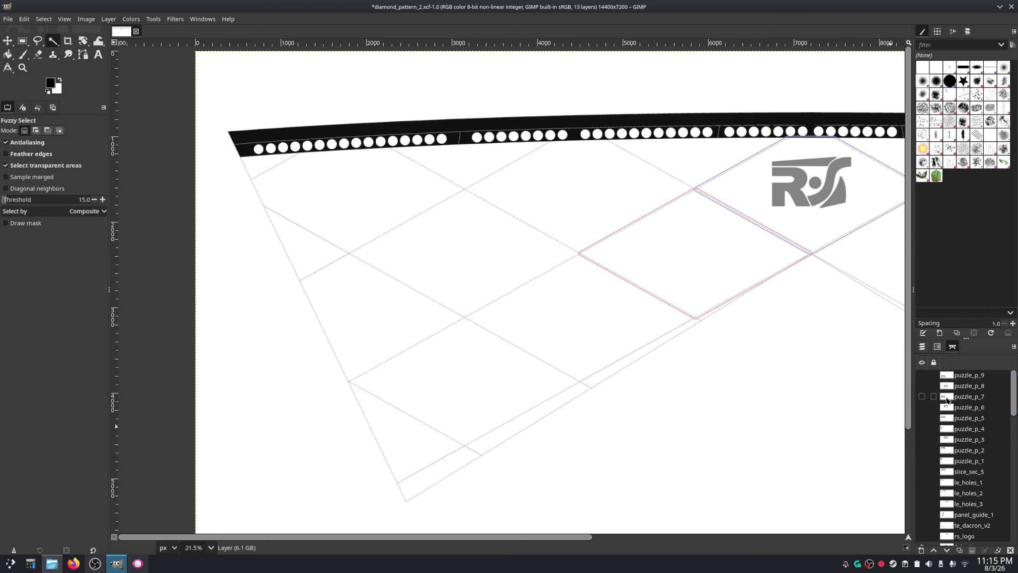
pyautogui.click(922, 462)
pyautogui.click(922, 461)
pyautogui.click(922, 461)
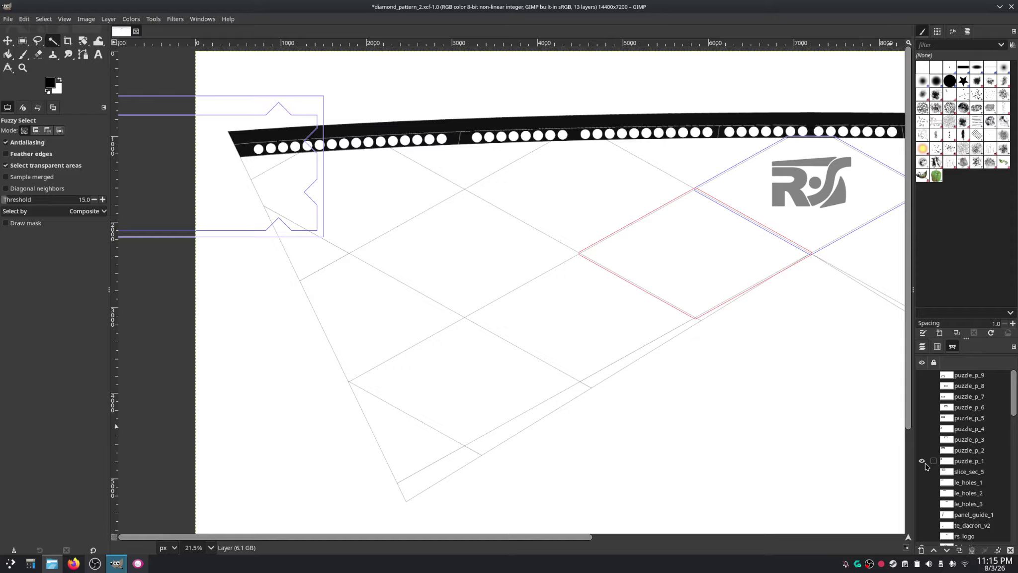
pyautogui.click(923, 451)
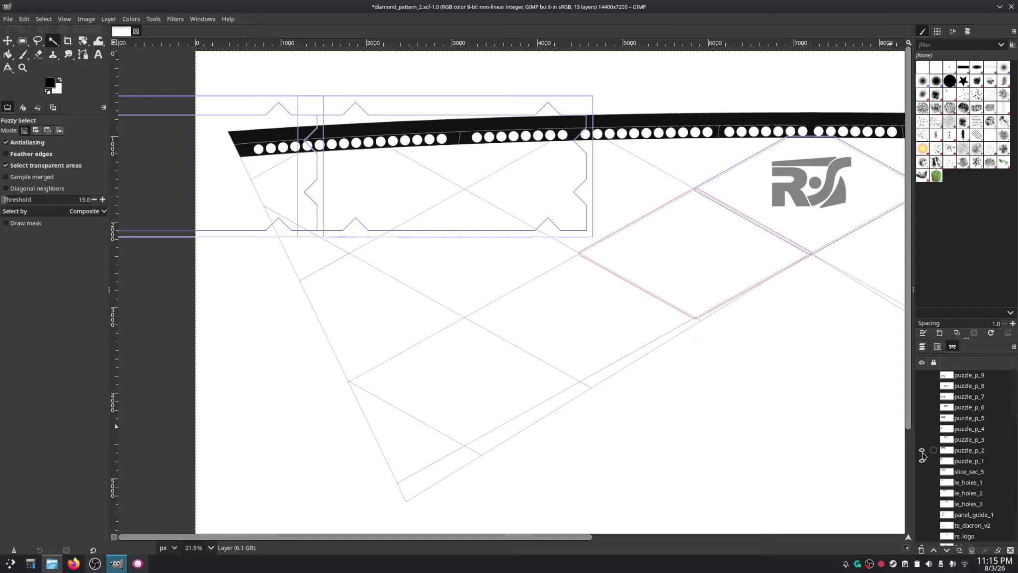
pyautogui.click(922, 440)
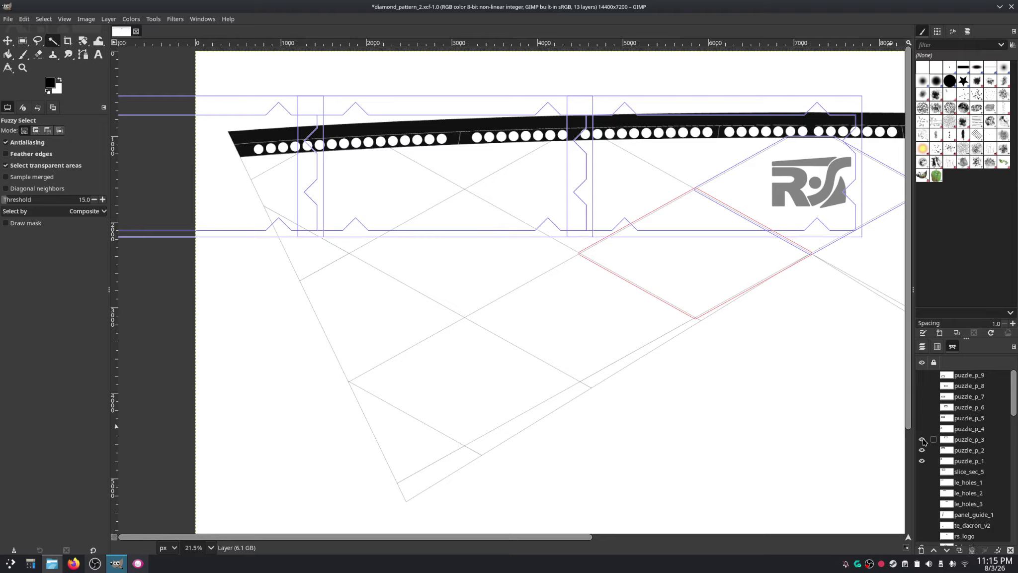
pyautogui.click(923, 439)
pyautogui.click(922, 451)
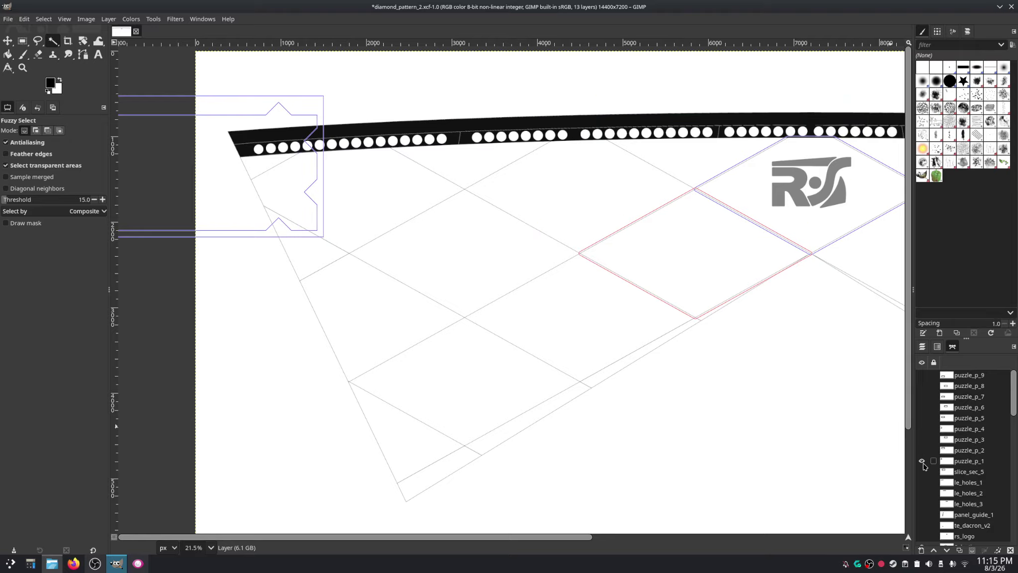
pyautogui.click(922, 462)
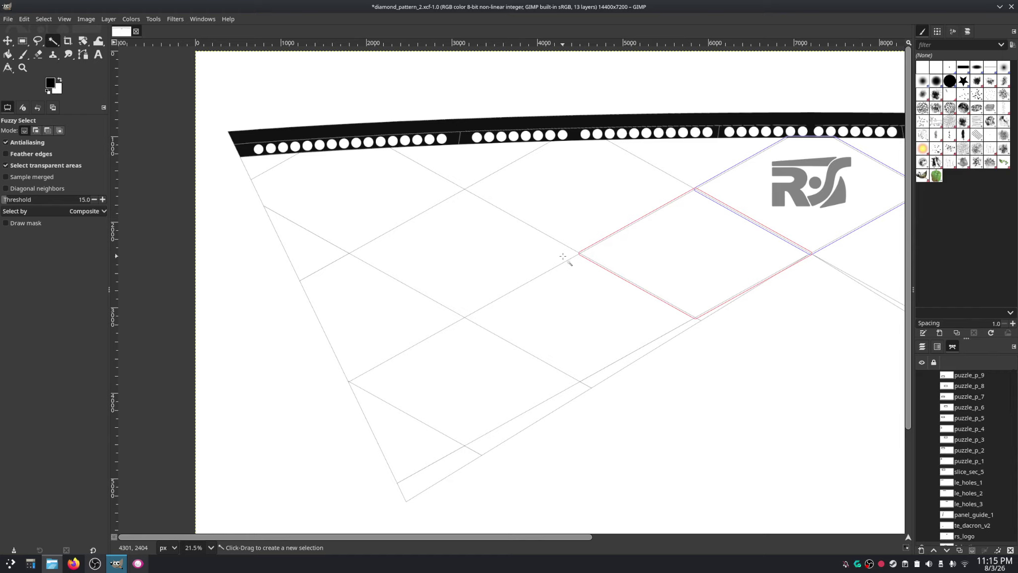
# Step: Fuzzy-select the triangle under the black band just left of the logo diamond and grow the selection by 0.125 in
pyautogui.hscroll(5, 621, 318)
pyautogui.scroll(1, 622, 318)
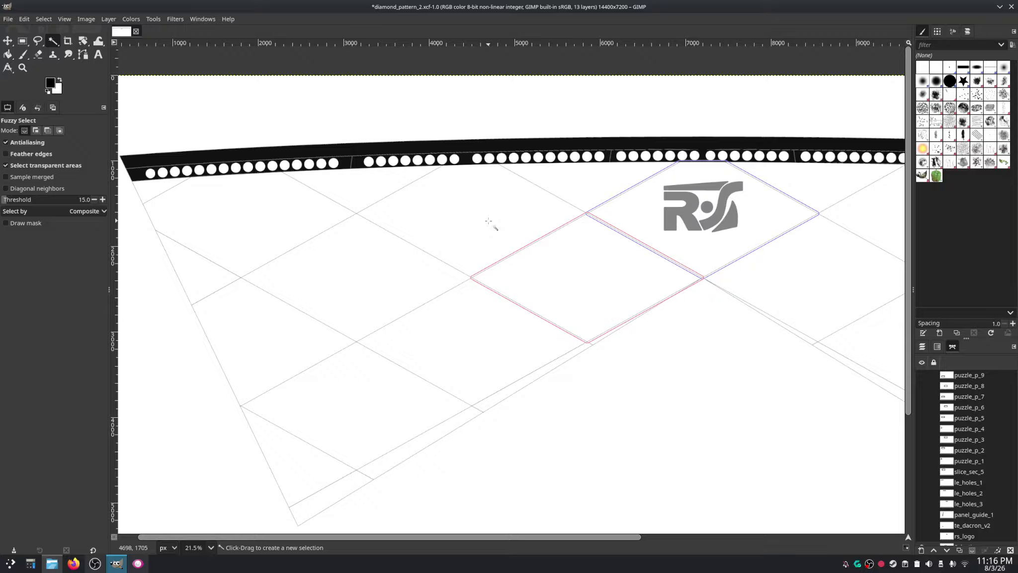
pyautogui.click(587, 186)
pyautogui.click(44, 19)
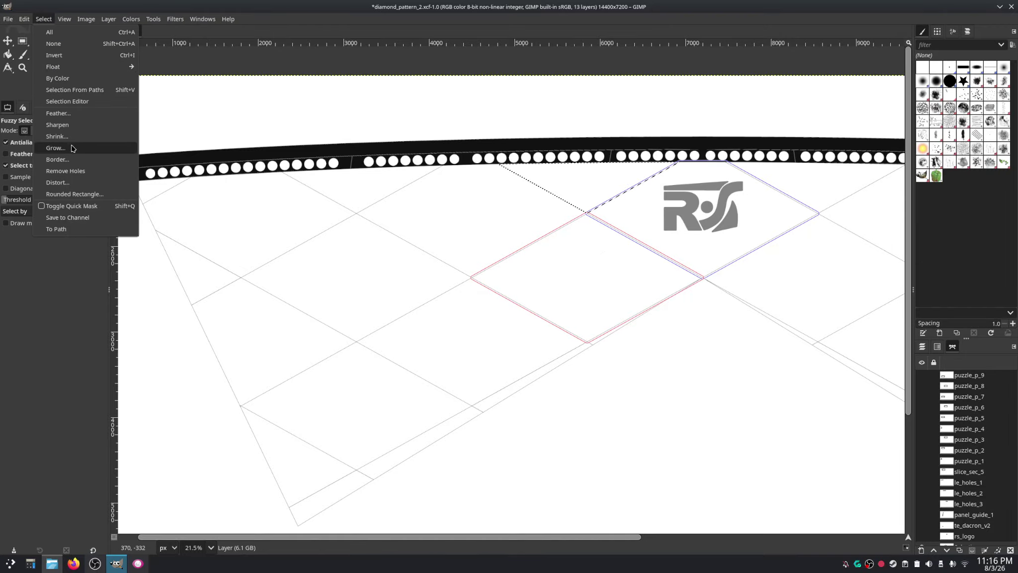
pyautogui.click(55, 147)
pyautogui.click(550, 295)
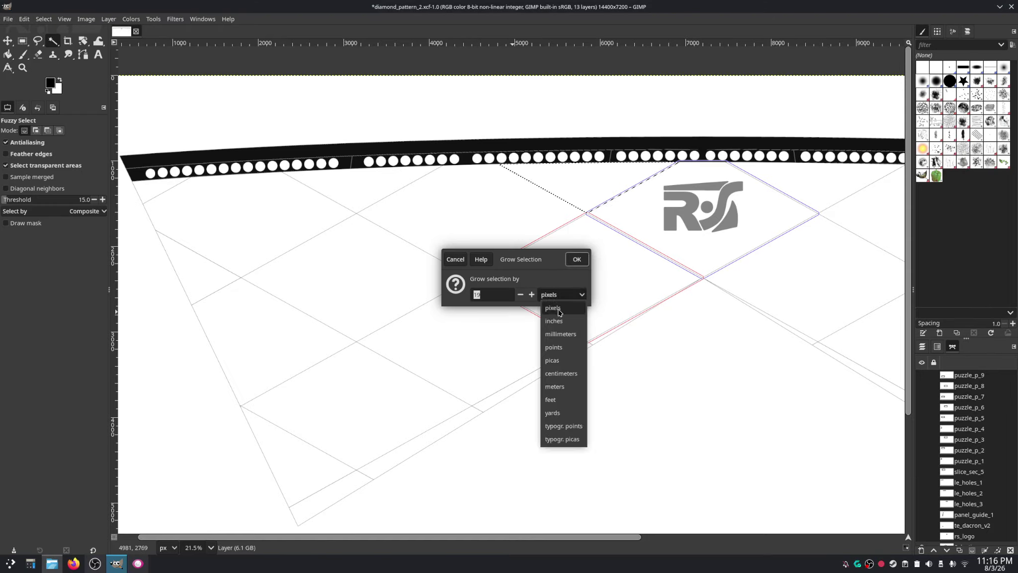
pyautogui.click(547, 304)
pyautogui.click(576, 259)
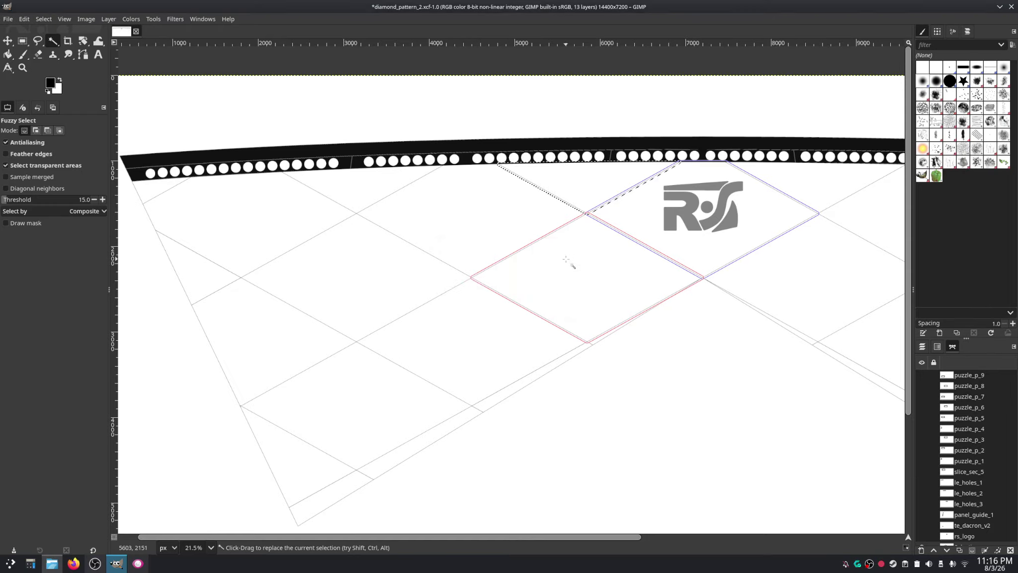
# Step: Convert the grown triangle selection beside the logo diamond into a path, deselect everything, and show the new path
pyautogui.click(44, 20)
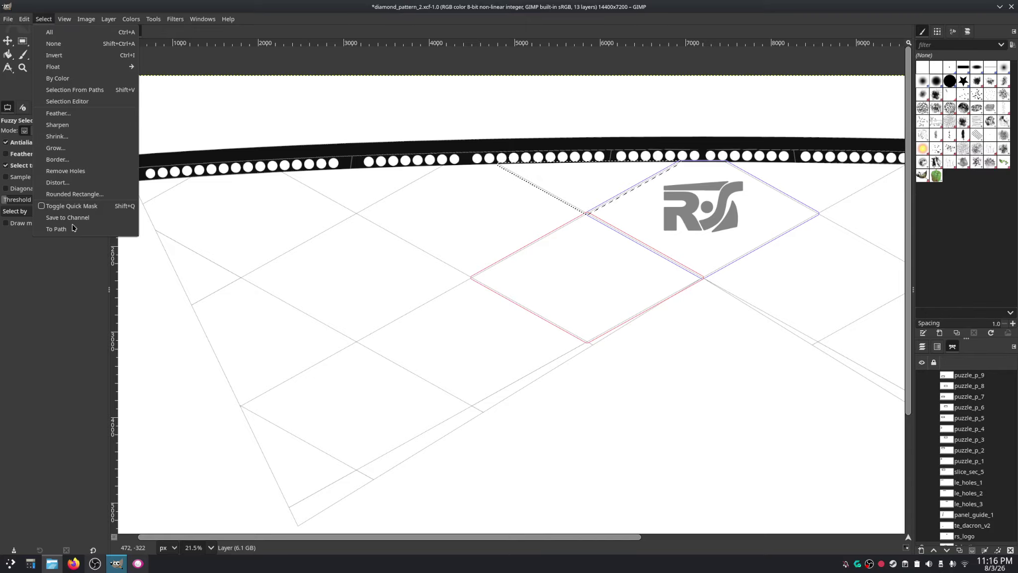
pyautogui.click(59, 229)
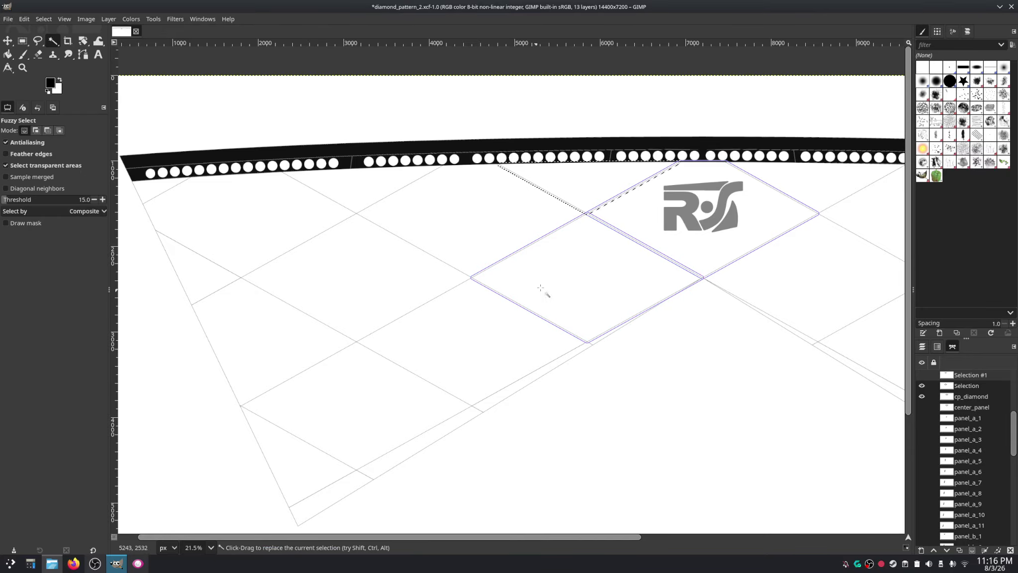
pyautogui.click(43, 19)
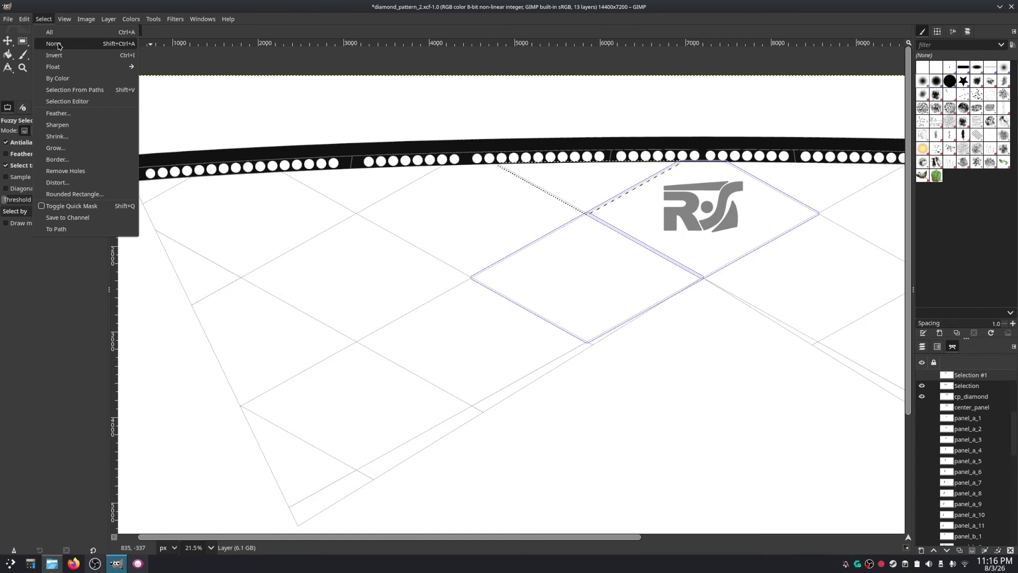
pyautogui.click(55, 42)
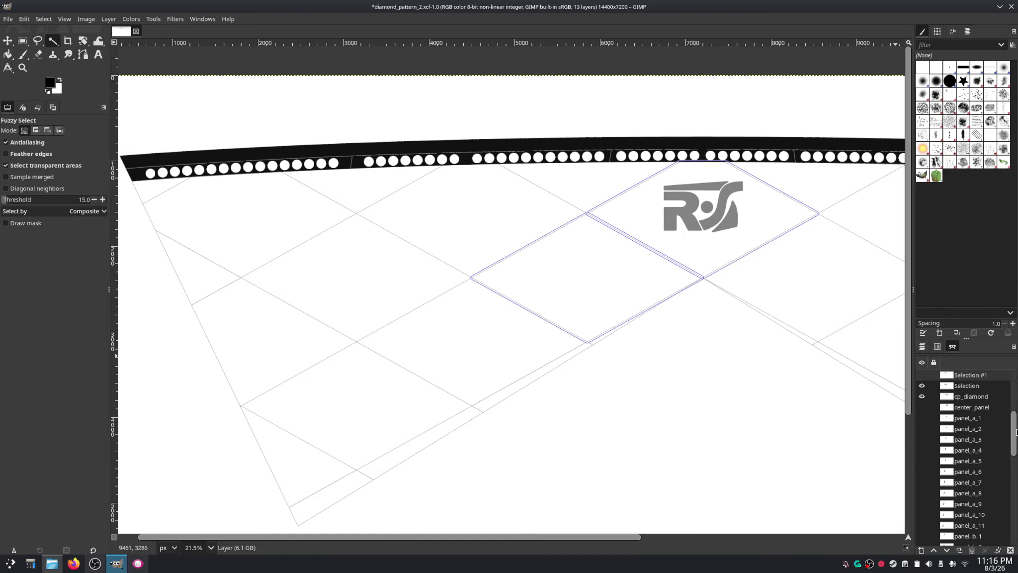
pyautogui.scroll(3, 1015, 410)
pyautogui.click(922, 455)
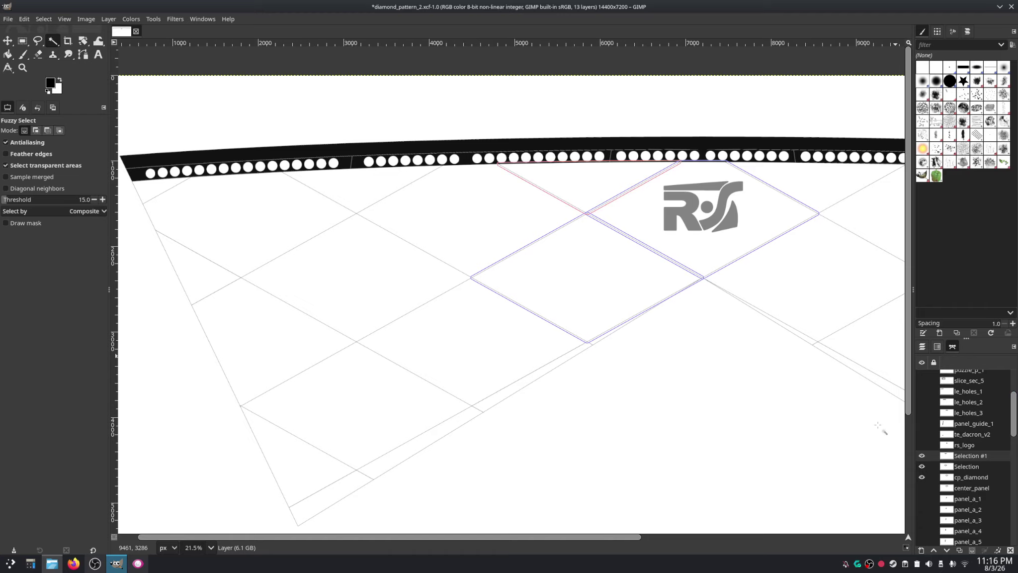
# Step: Fuzzy-select the clipped diamond left of that triangle, under the black band, and grow the selection by 0.125 in
pyautogui.click(458, 208)
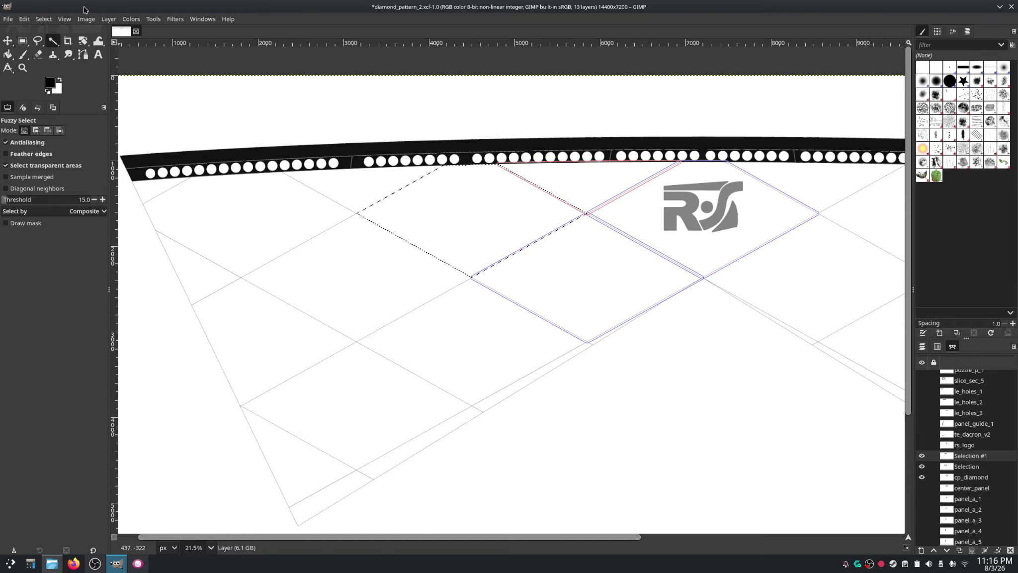
pyautogui.click(30, 23)
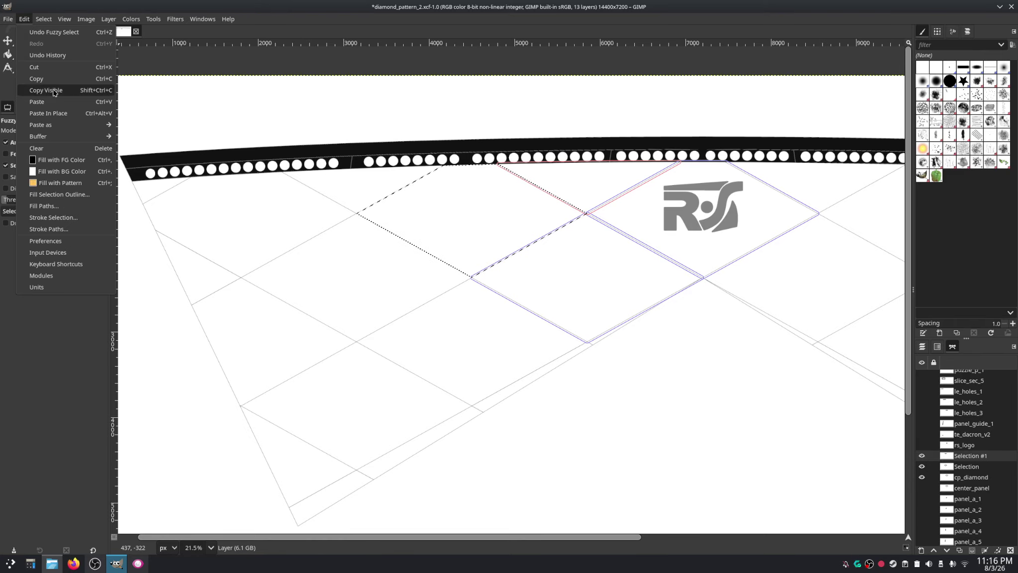
pyautogui.moveTo(43, 19)
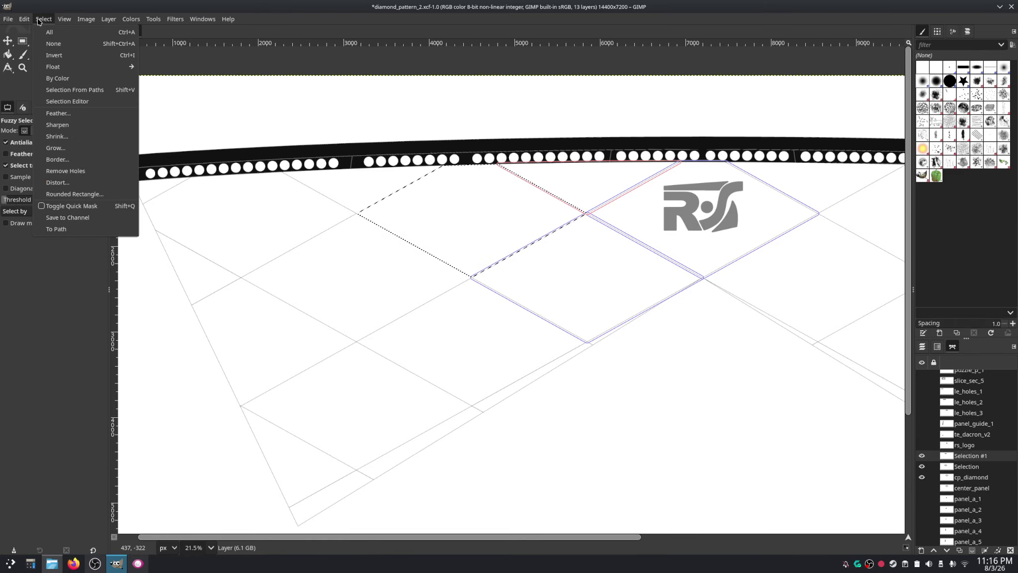
pyautogui.click(69, 148)
pyautogui.click(554, 296)
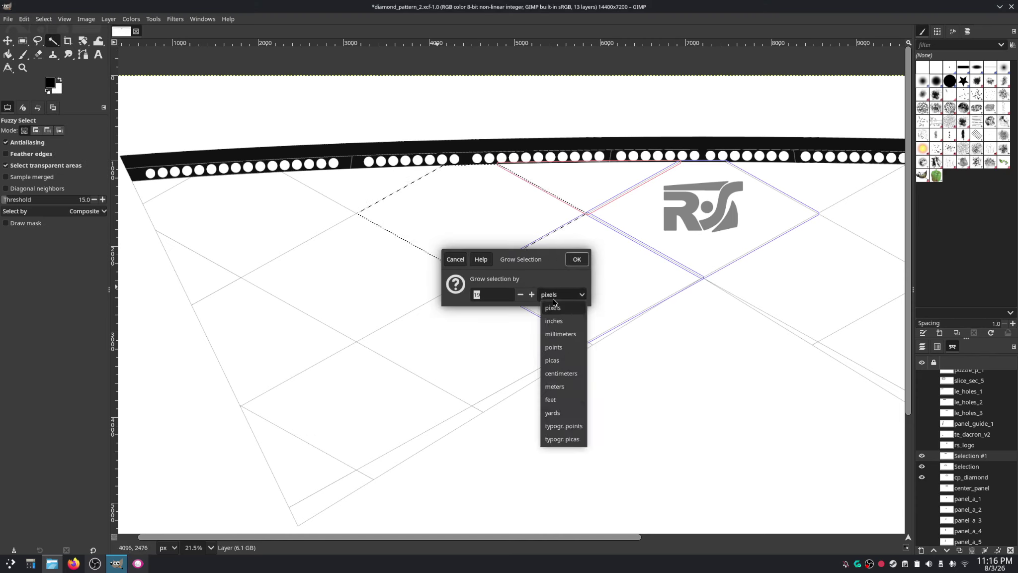
pyautogui.click(563, 322)
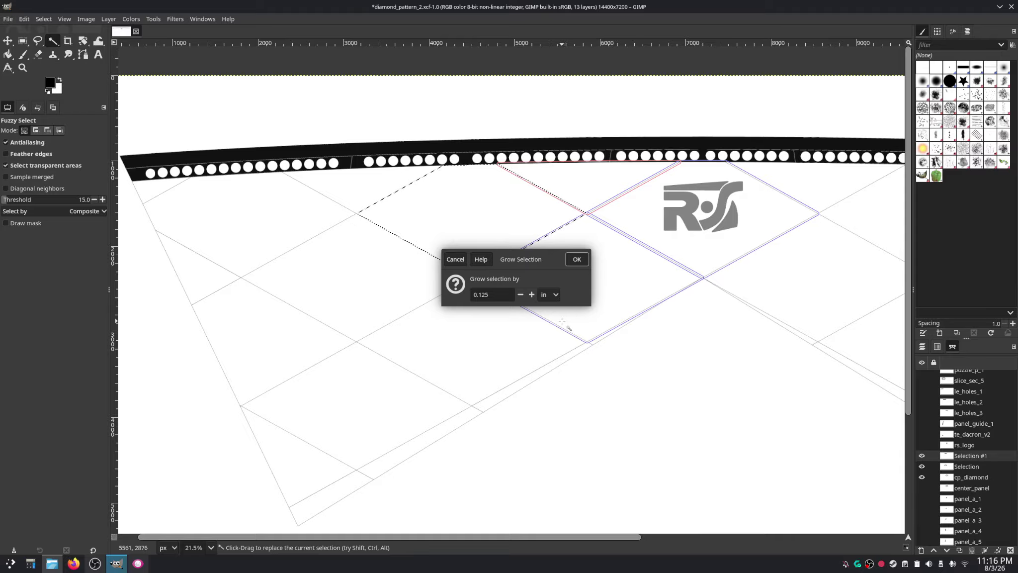
pyautogui.click(575, 261)
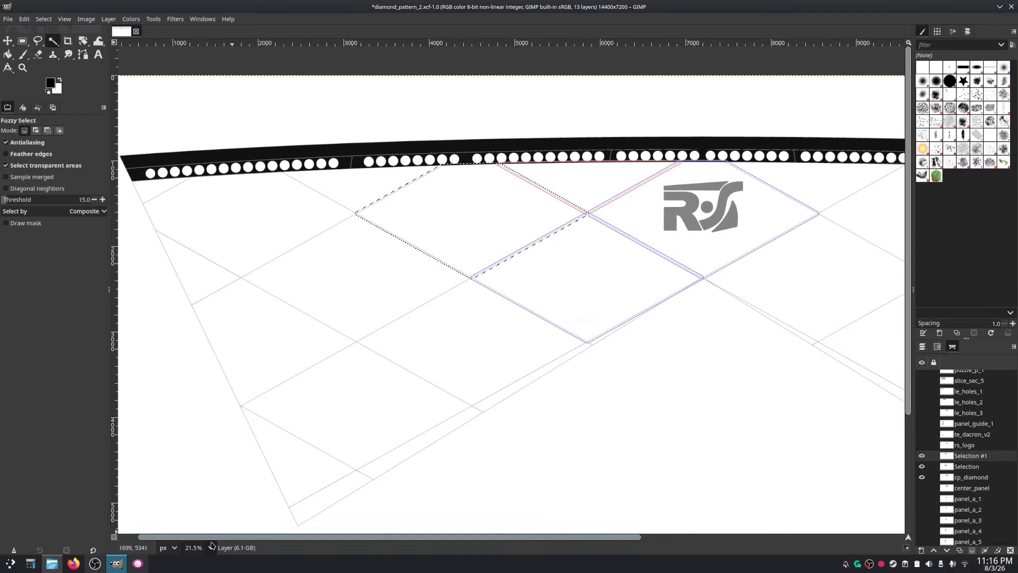
# Step: Set the image display unit to inches
pyautogui.click(173, 549)
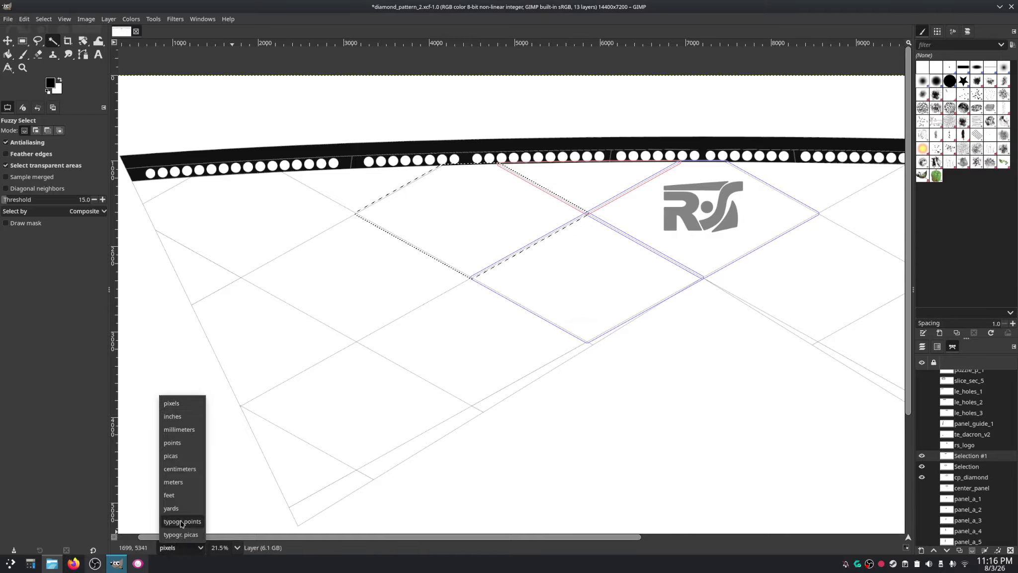
pyautogui.click(179, 416)
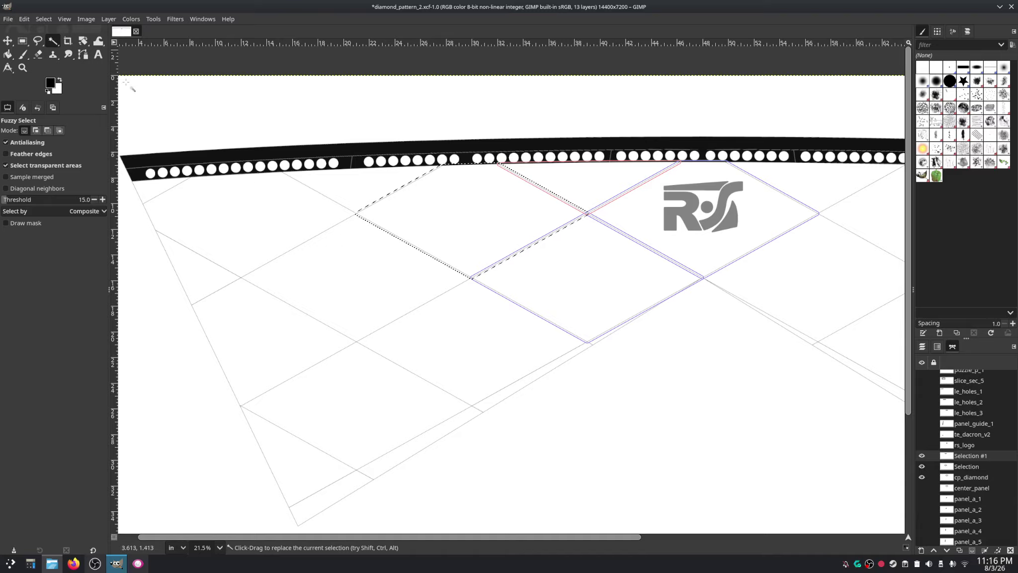
# Step: Convert the grown clipped diamond selection into a path, deselect everything, and show the new path
pyautogui.click(43, 19)
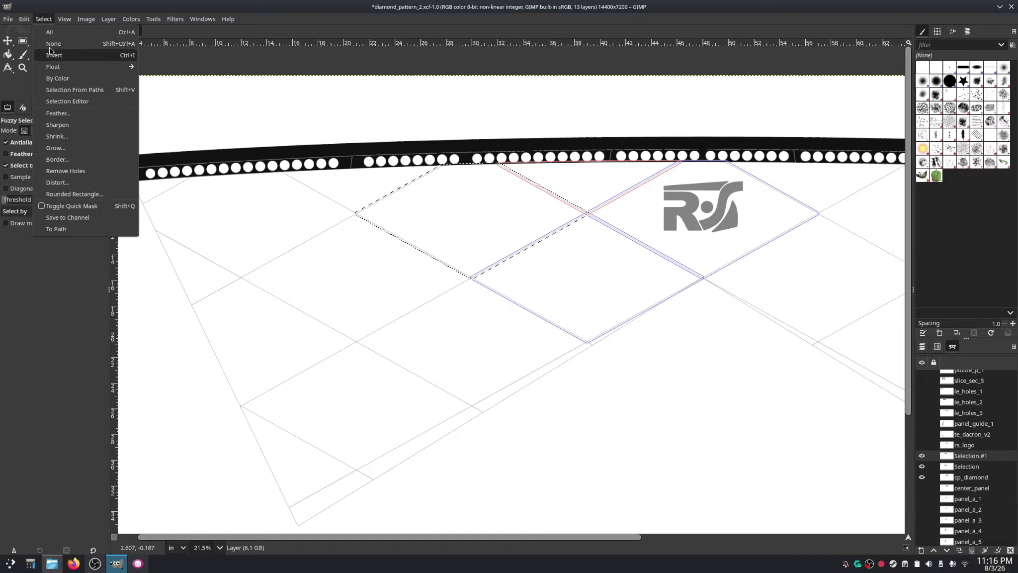
pyautogui.click(81, 230)
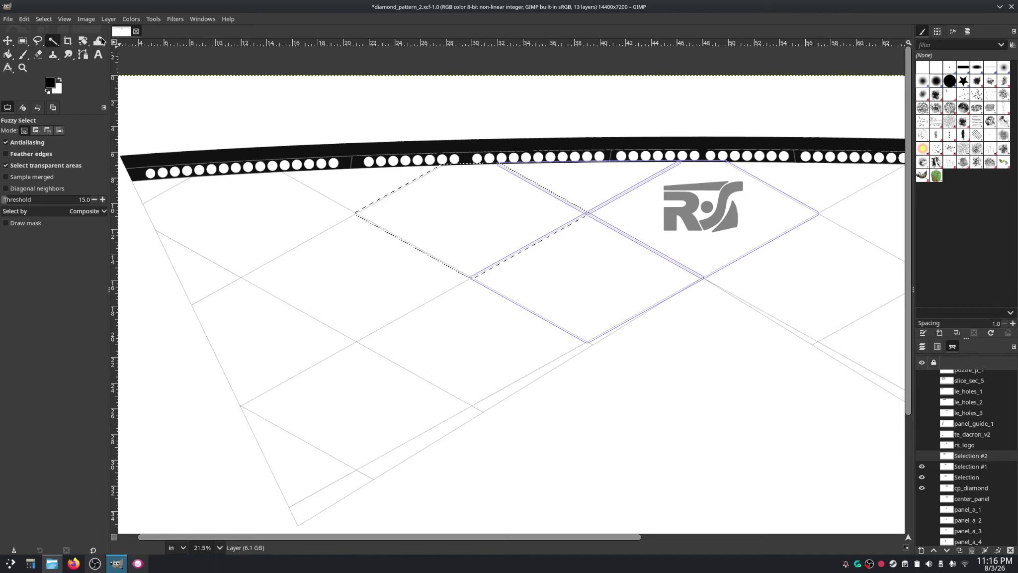
pyautogui.click(64, 19)
pyautogui.click(56, 40)
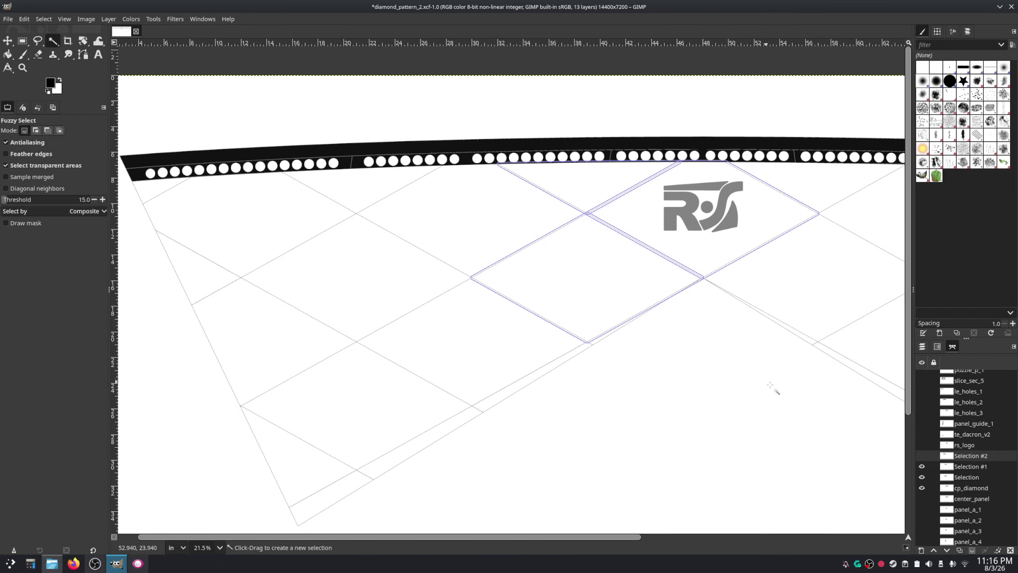
pyautogui.click(922, 456)
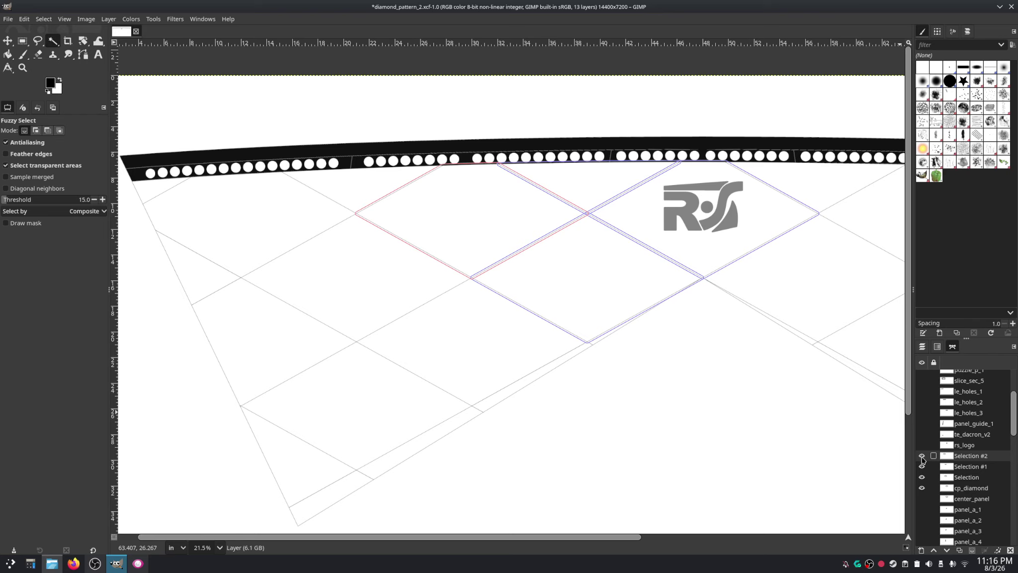
# Step: Fuzzy-select the next triangle under the black band, left of the clipped diamond, and grow the selection by 0.125 in
pyautogui.click(361, 187)
pyautogui.click(44, 19)
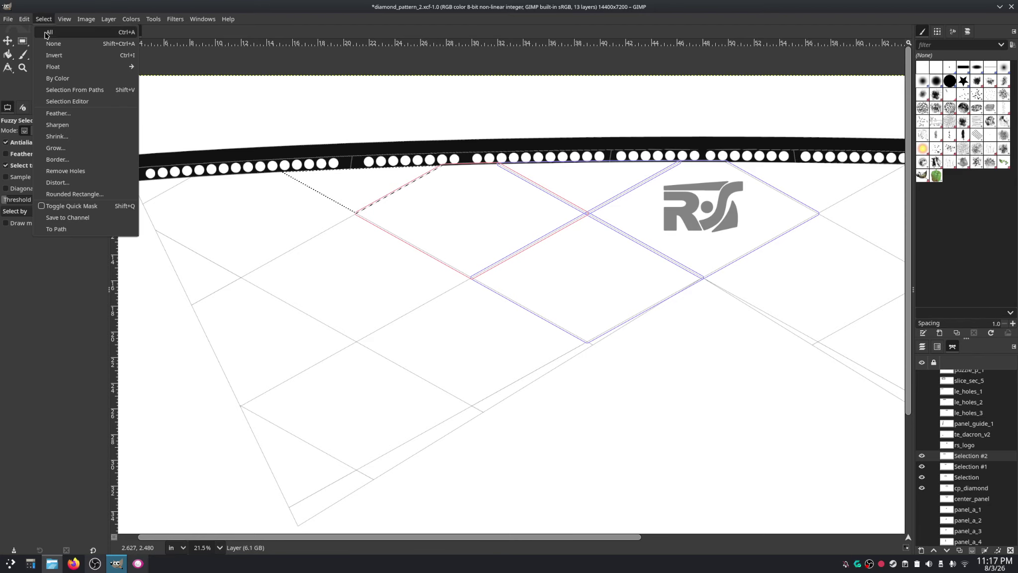
pyautogui.click(55, 148)
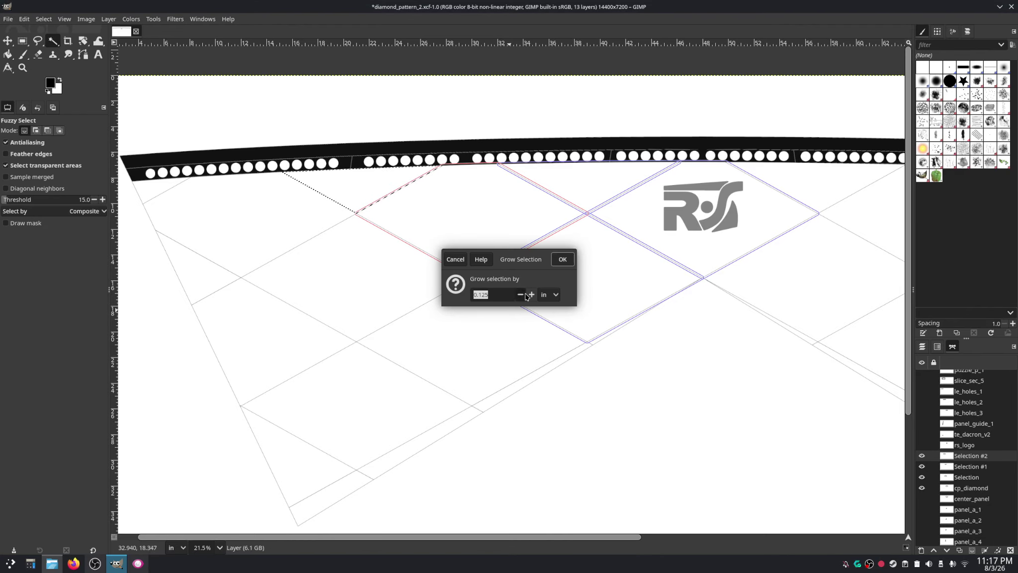
pyautogui.click(560, 259)
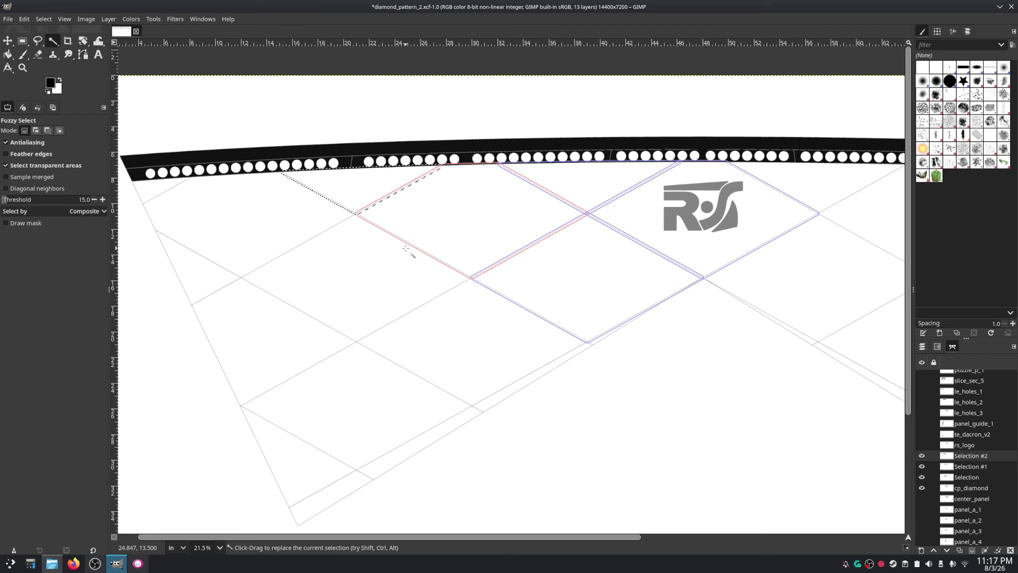
# Step: Convert the grown triangle selection under the black band into a path, deselect everything, and show the new path
pyautogui.click(43, 19)
pyautogui.click(75, 229)
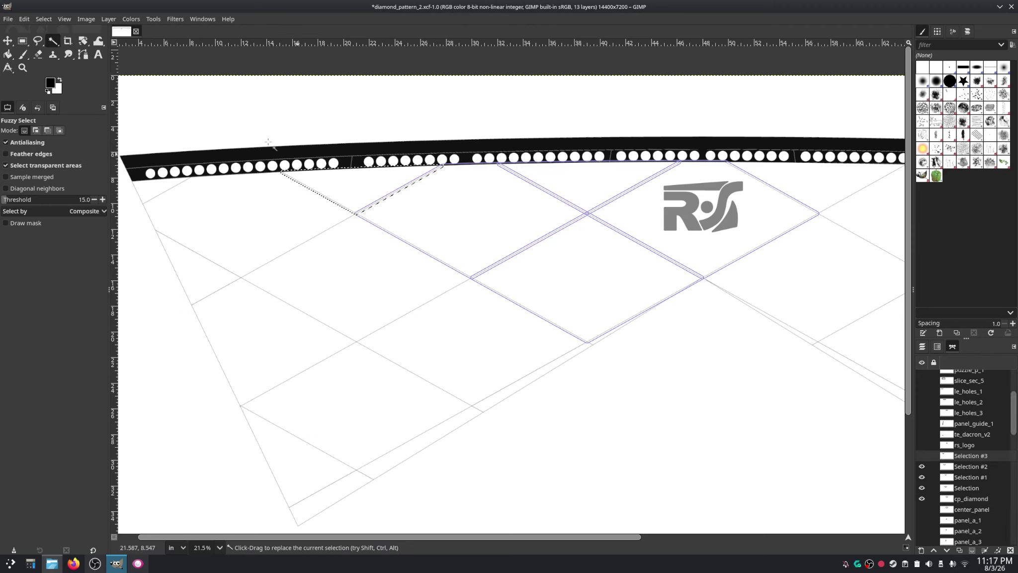
pyautogui.click(44, 19)
pyautogui.click(58, 43)
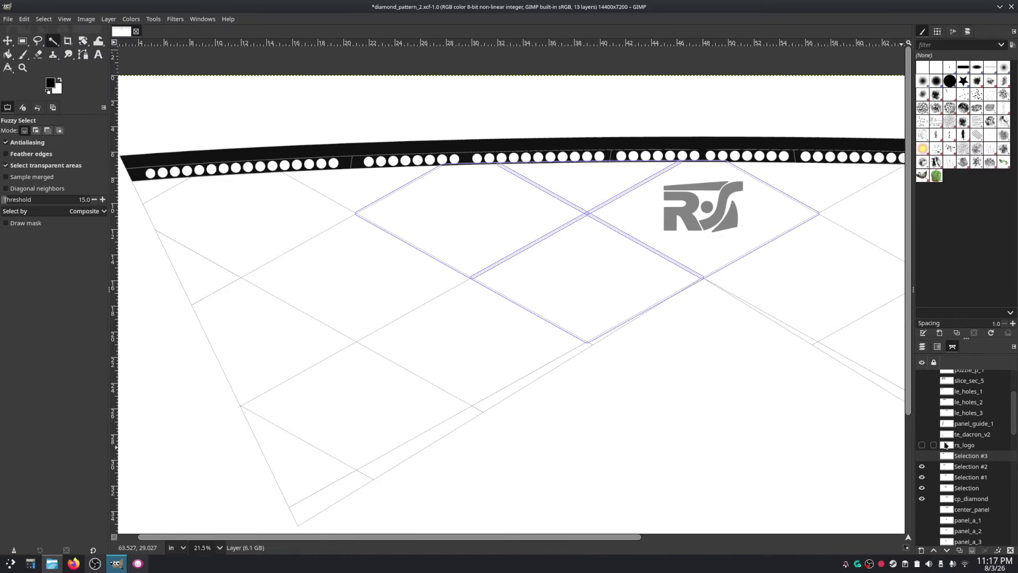
pyautogui.click(921, 456)
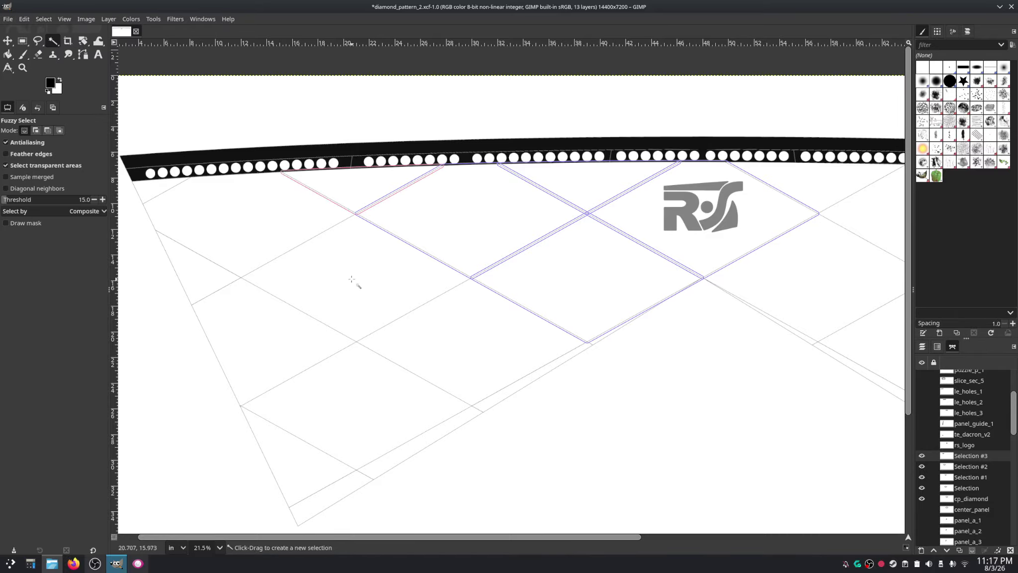
# Step: Fuzzy-select the full diamond along the kite's lower edge, just left of the outlined lower diamond, and grow the selection by 0.125 in
pyautogui.click(475, 342)
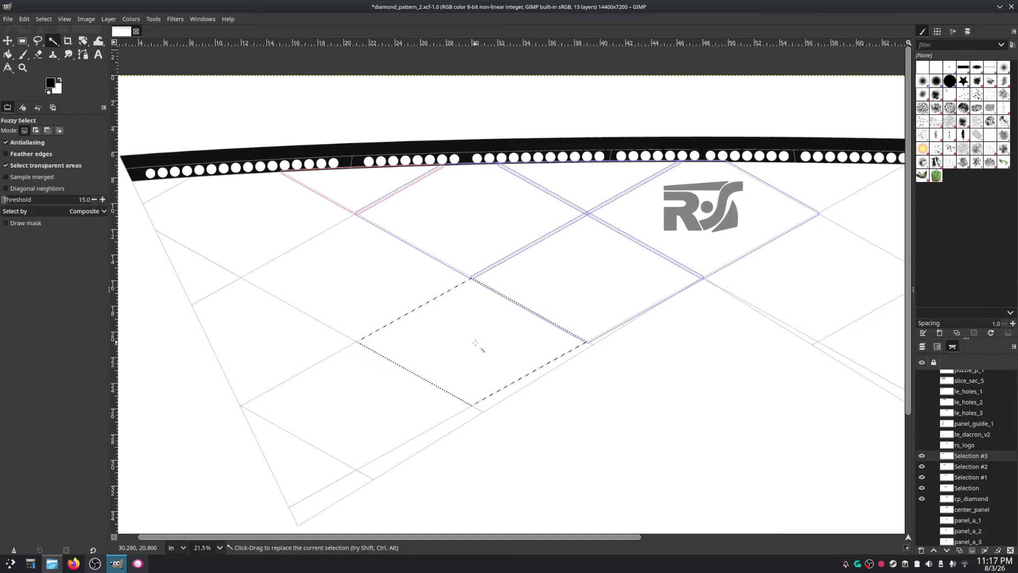
pyautogui.click(44, 19)
pyautogui.click(70, 143)
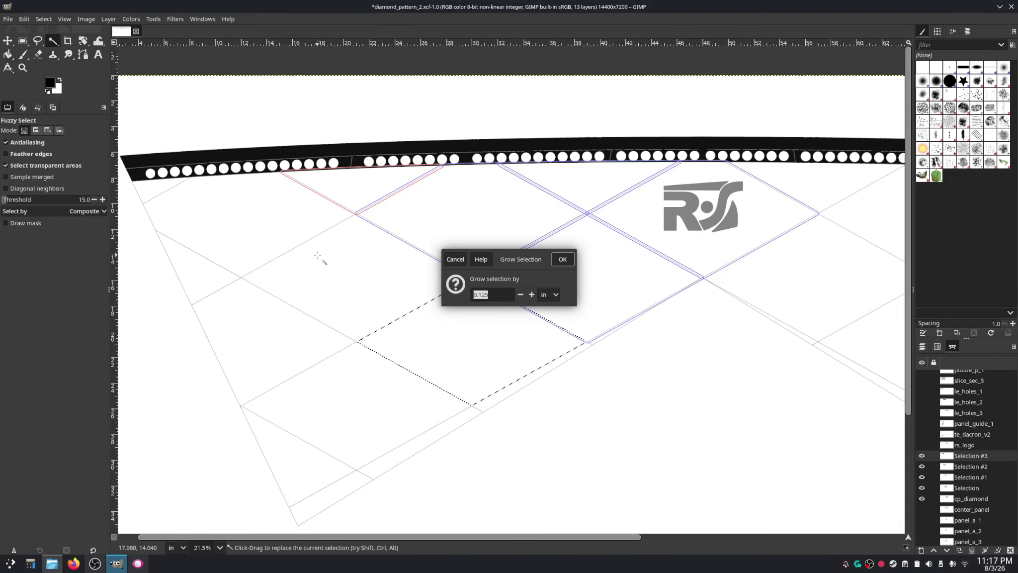
pyautogui.click(562, 259)
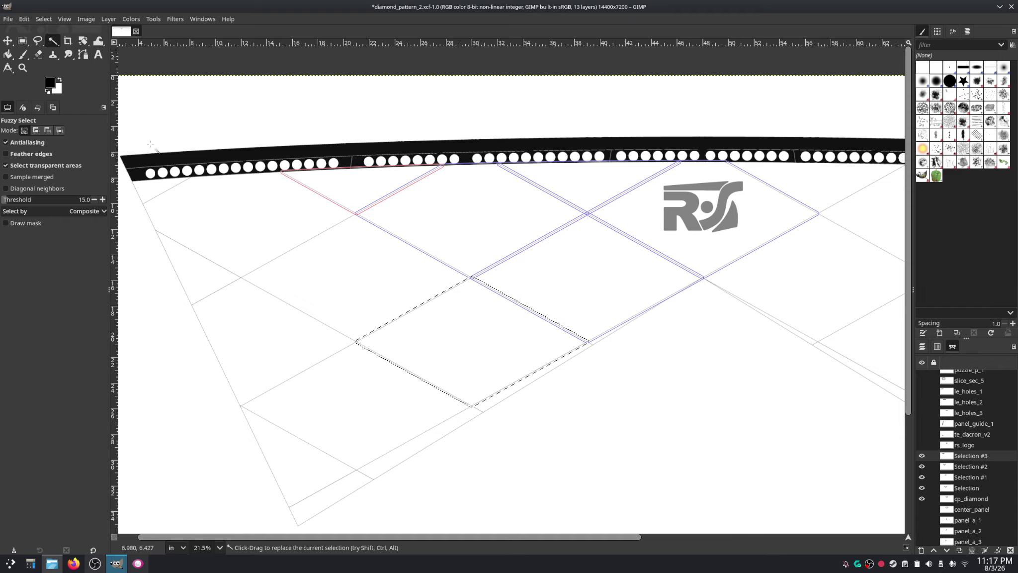
# Step: Convert the grown lower-edge diamond selection into a path, deselect everything, and show the new path
pyautogui.click(40, 20)
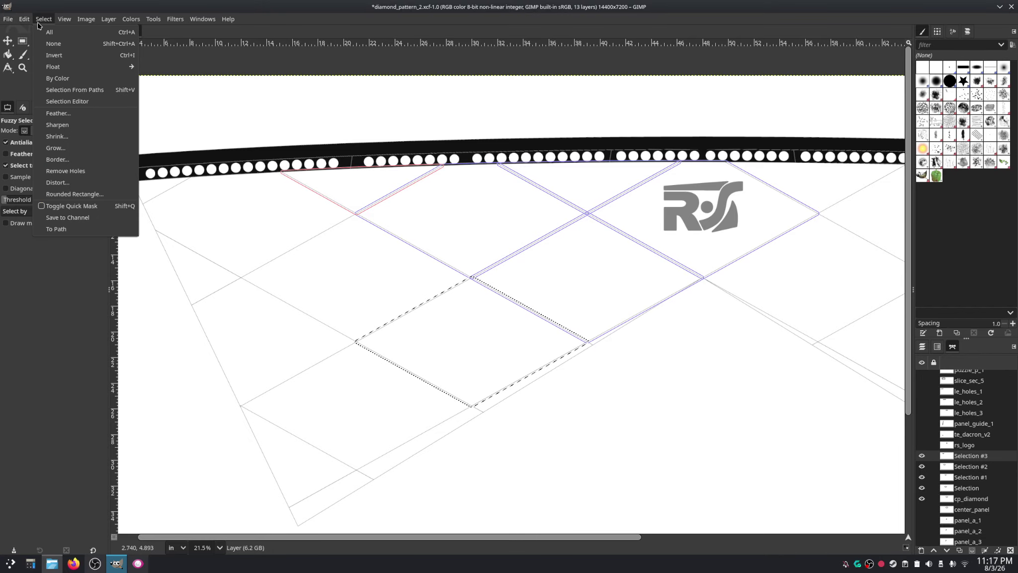
pyautogui.click(79, 229)
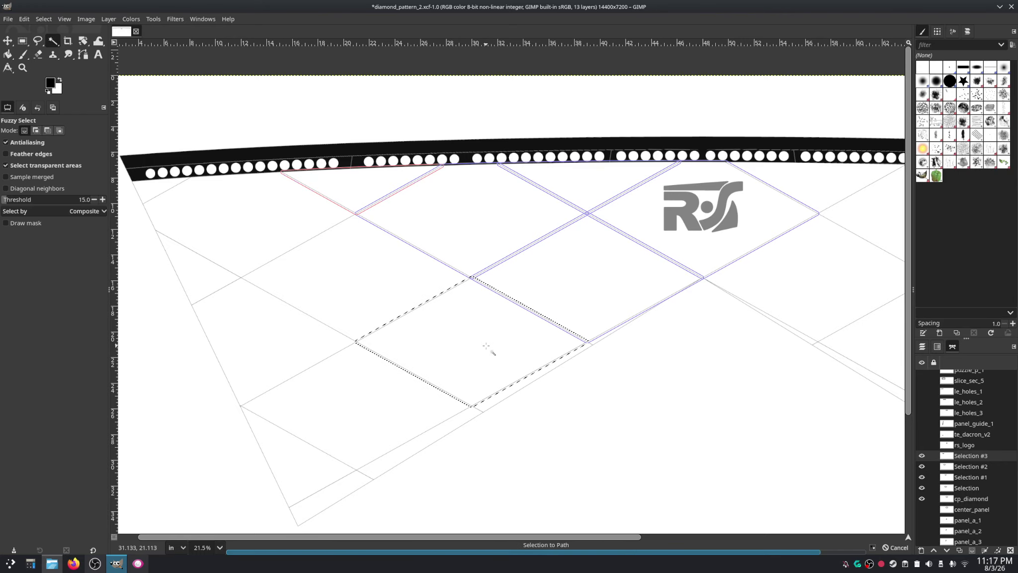
pyautogui.click(44, 19)
pyautogui.click(52, 43)
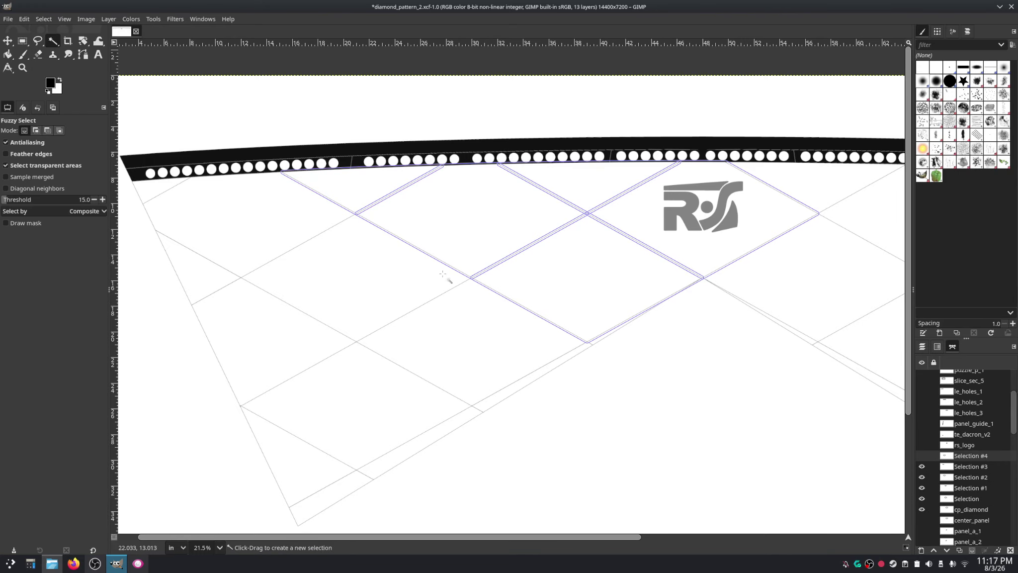
pyautogui.click(922, 455)
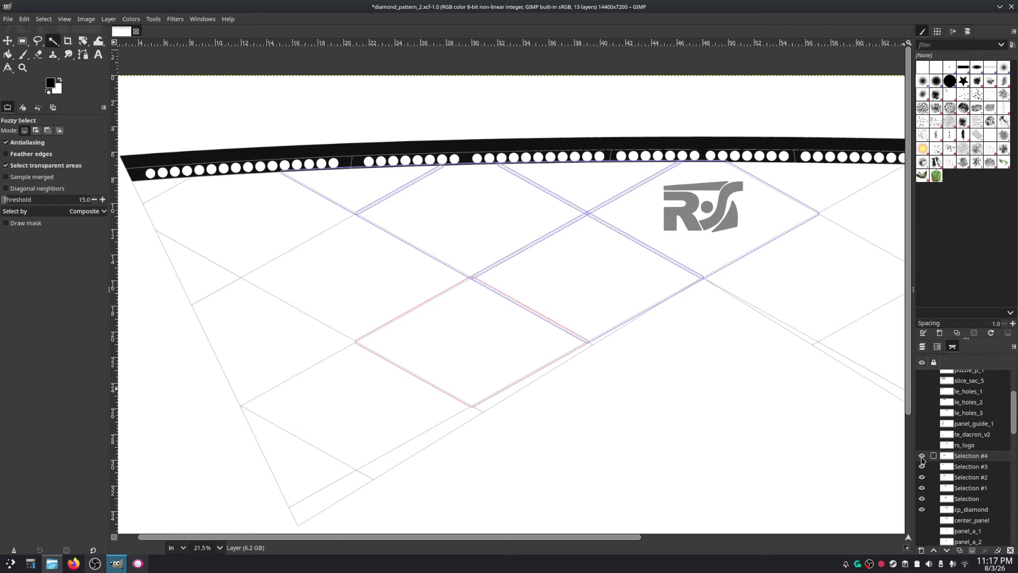
# Step: Fuzzy-select the full diamond adjoining it on the upper left, in the middle row, and grow the selection by 0.125 in
pyautogui.click(349, 269)
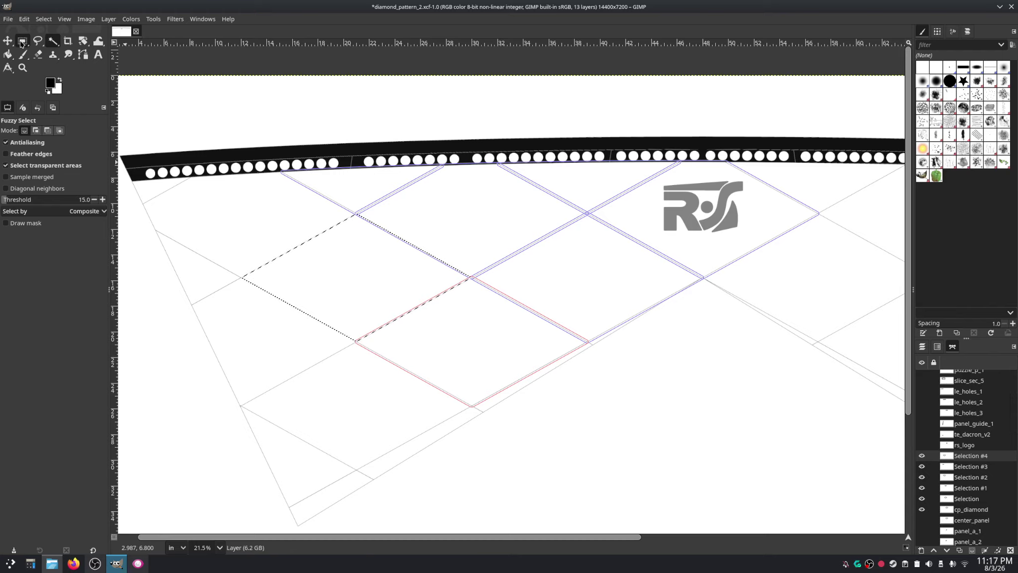
pyautogui.click(43, 19)
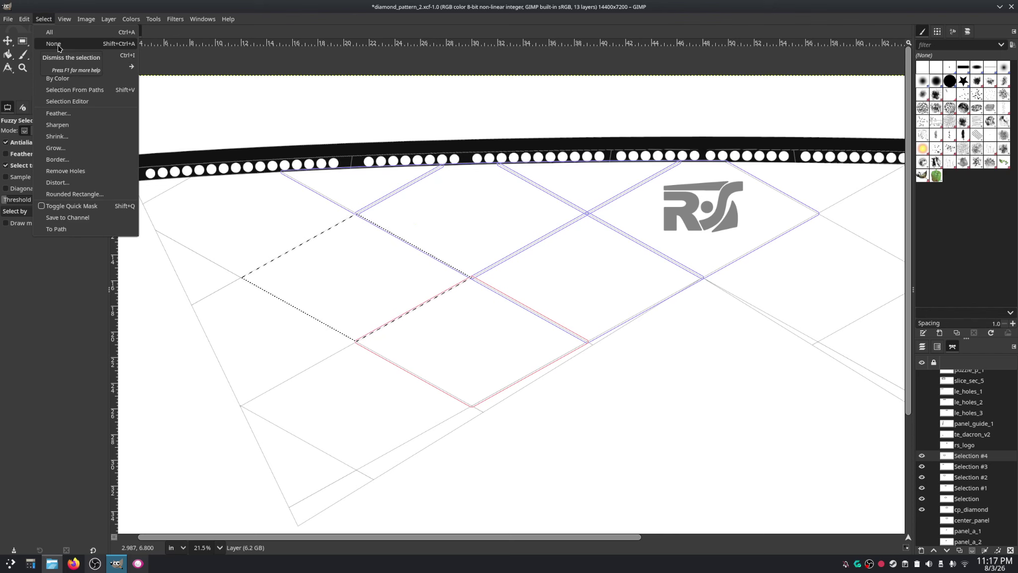
pyautogui.click(59, 148)
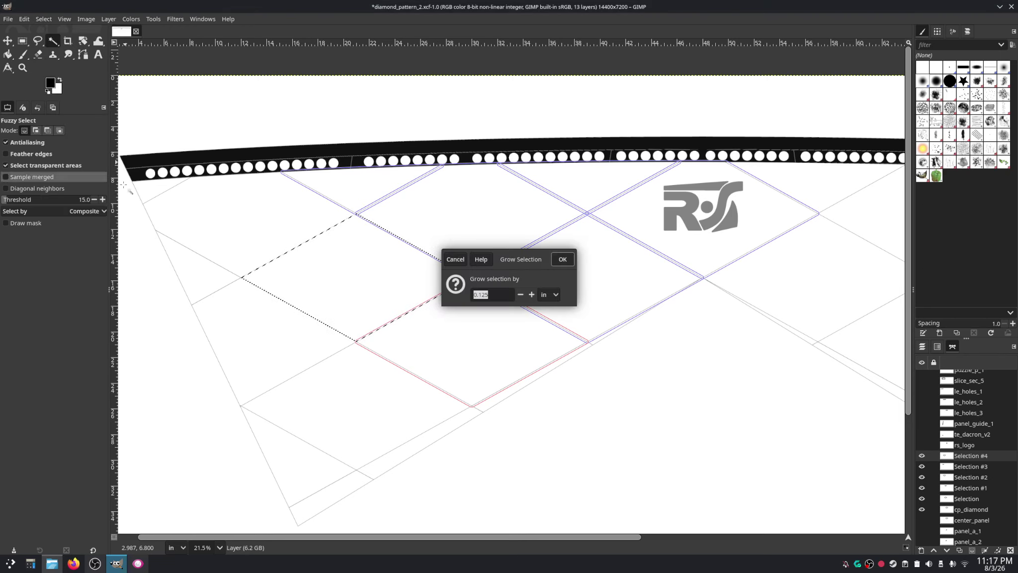
pyautogui.click(563, 260)
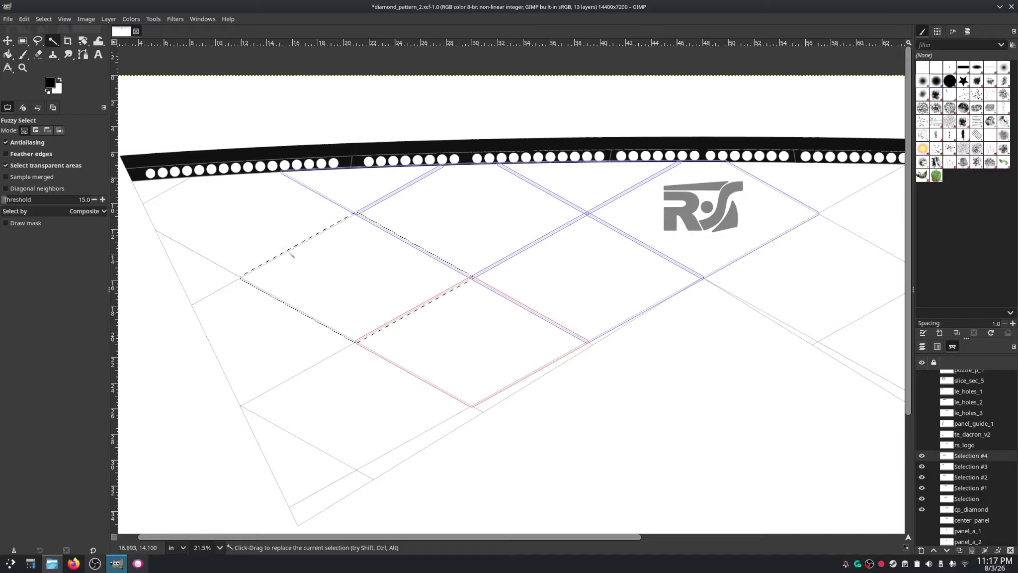
# Step: Convert the grown middle-row diamond selection into a path, show the new path, and deselect everything
pyautogui.click(43, 20)
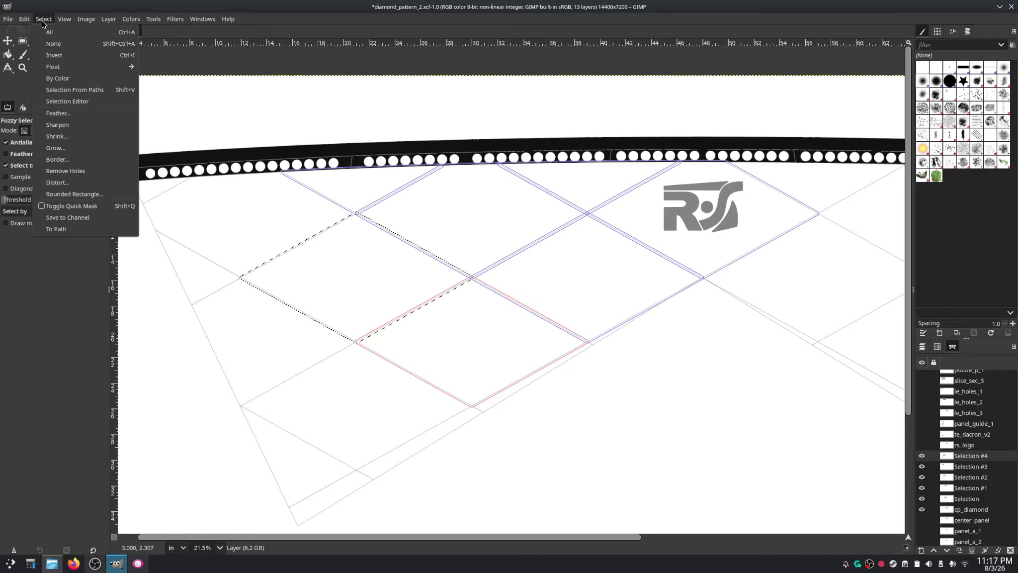
pyautogui.click(75, 230)
pyautogui.click(922, 455)
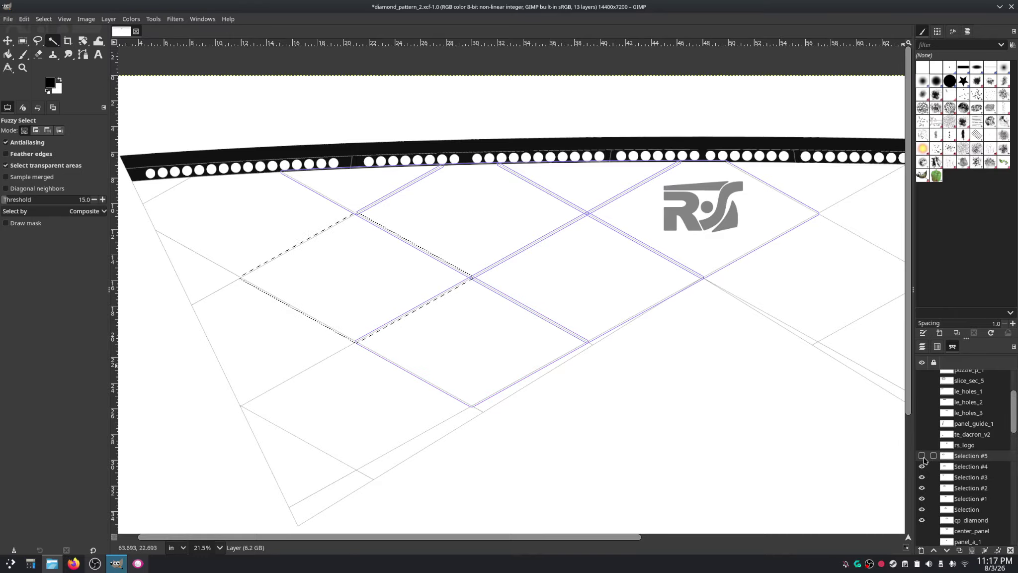
pyautogui.click(64, 19)
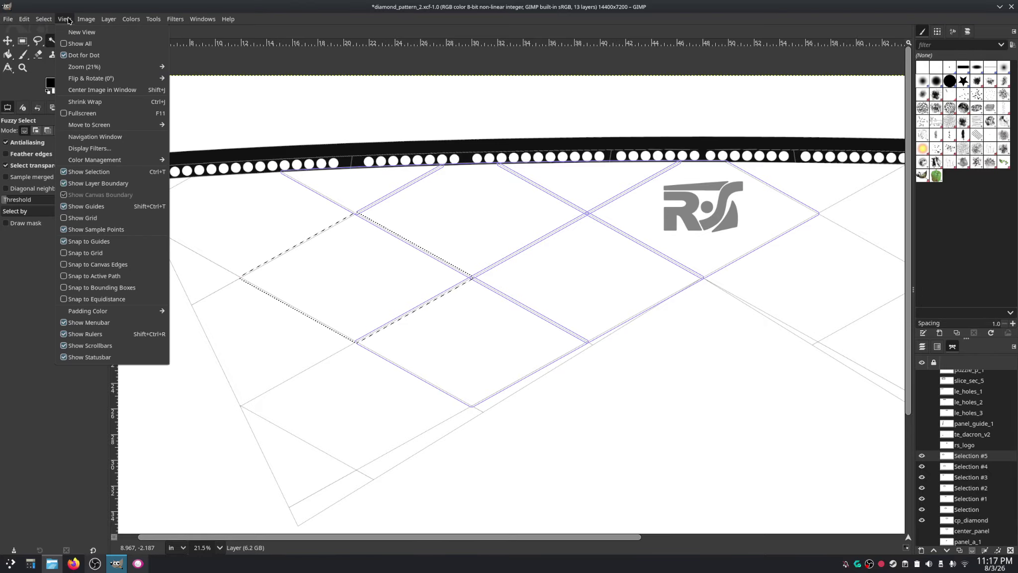
pyautogui.click(55, 44)
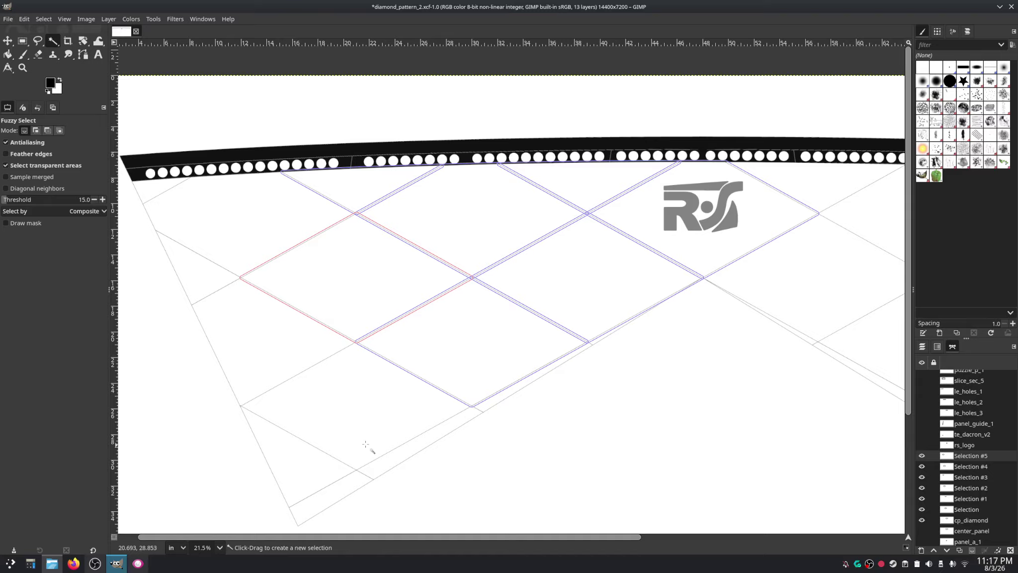
# Step: Fuzzy-select the last full diamond along the lower edge, near the kite's lower-left tip, and grow the selection by 0.125 in
pyautogui.click(347, 384)
pyautogui.click(44, 18)
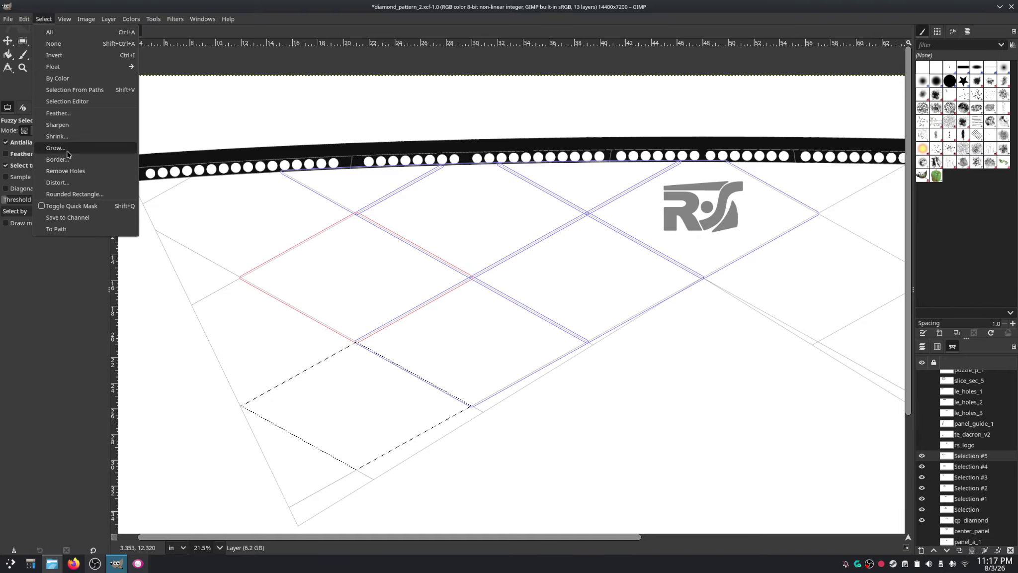
pyautogui.click(68, 154)
pyautogui.click(561, 259)
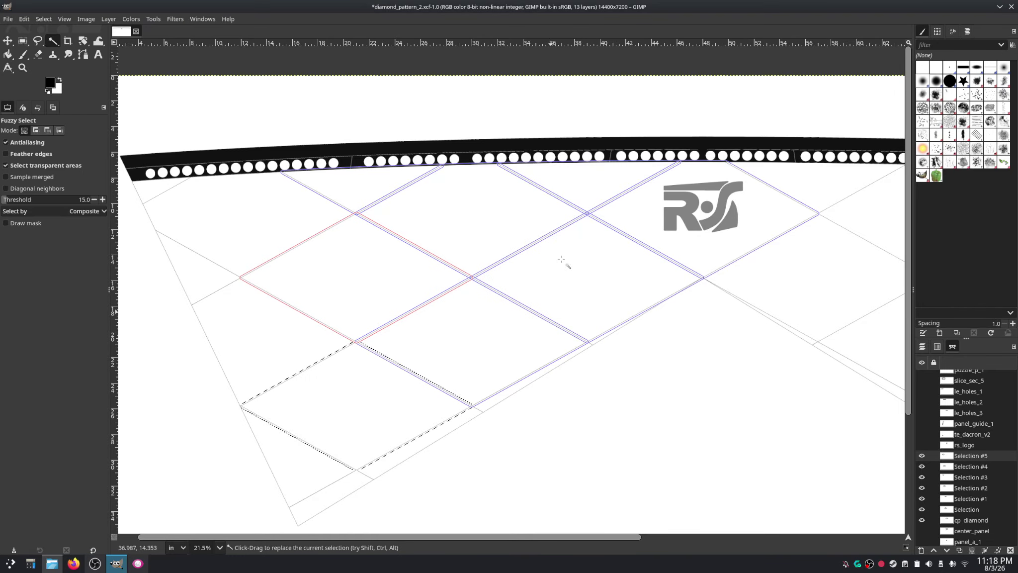
# Step: Convert the grown diamond selection near the lower-left tip into a path, show the new path, and deselect everything
pyautogui.click(44, 19)
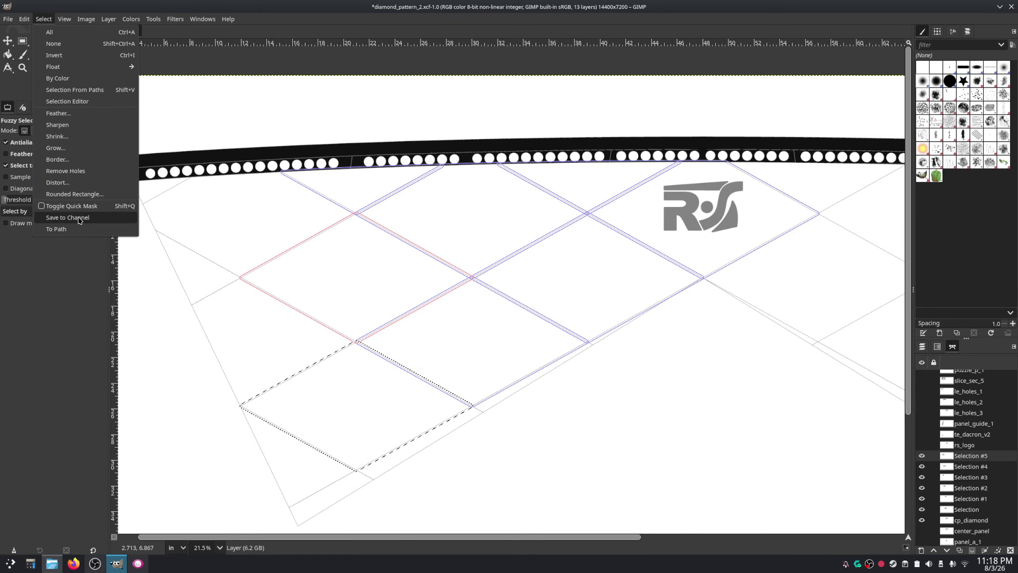
pyautogui.click(76, 233)
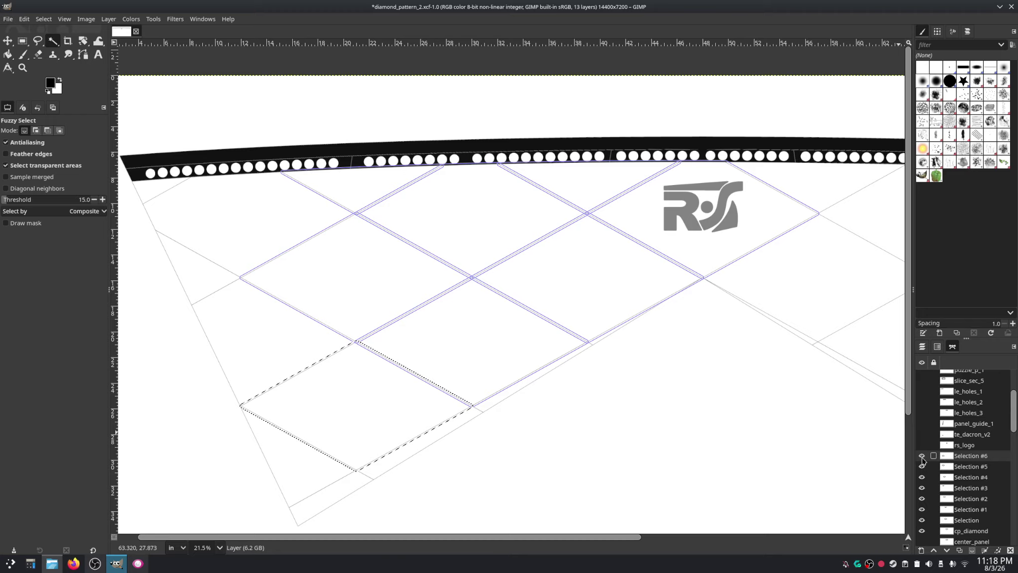
pyautogui.click(44, 19)
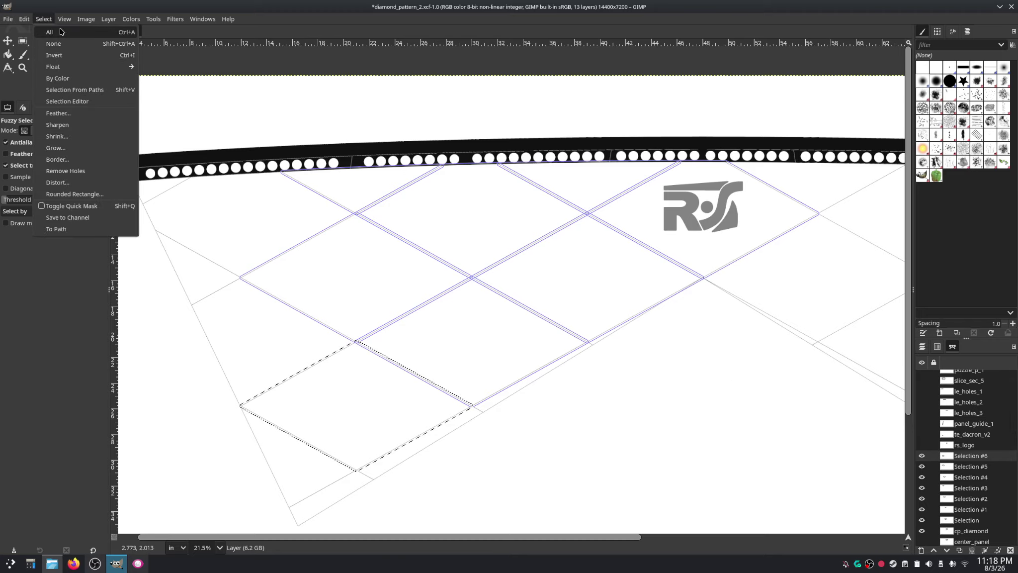
pyautogui.click(54, 44)
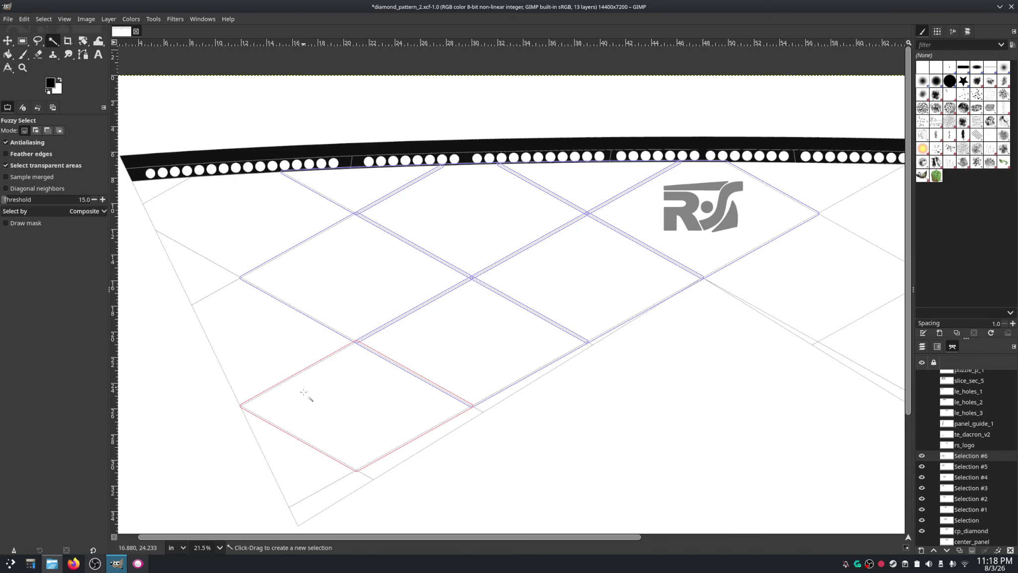
# Step: Fuzzy-select the triangle at the kite's lower-left tip and grow the selection by 0.125 in
pyautogui.click(291, 446)
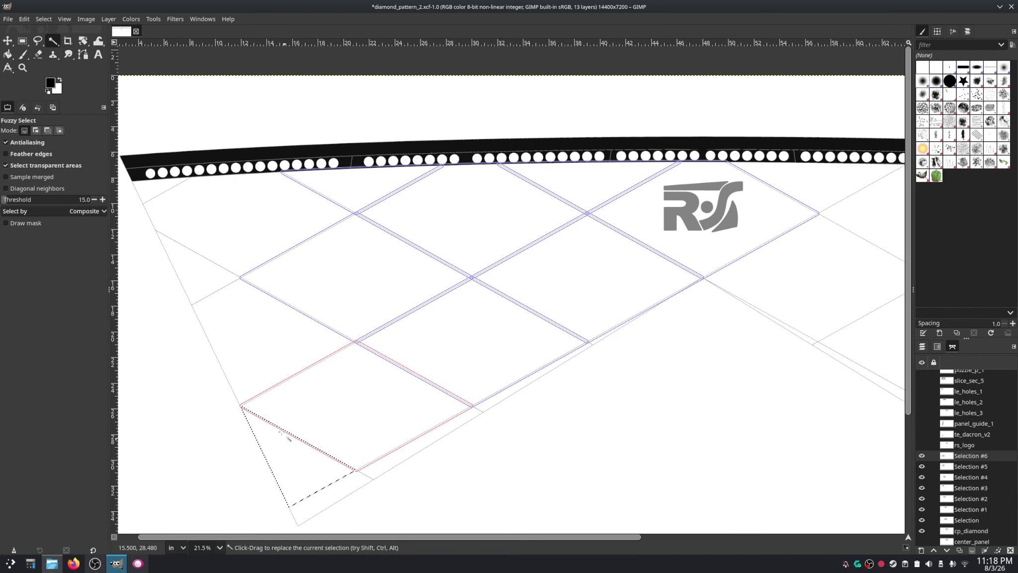
pyautogui.click(42, 19)
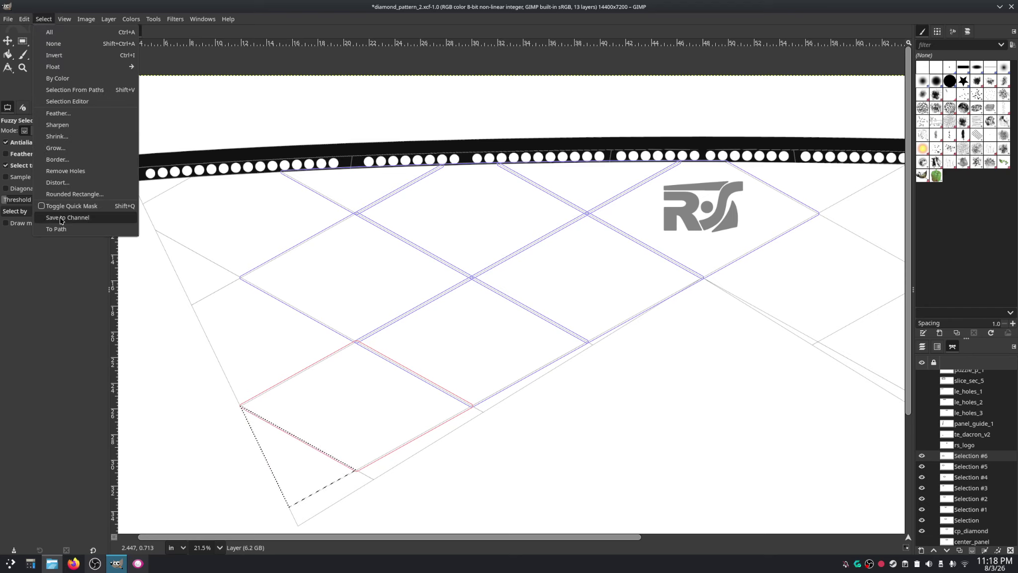
pyautogui.click(59, 149)
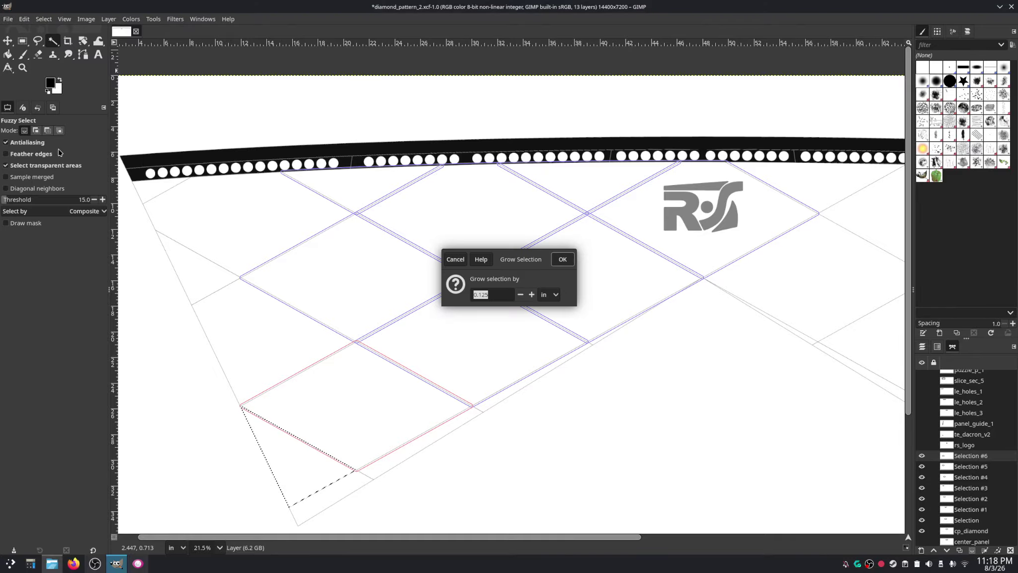
pyautogui.click(562, 259)
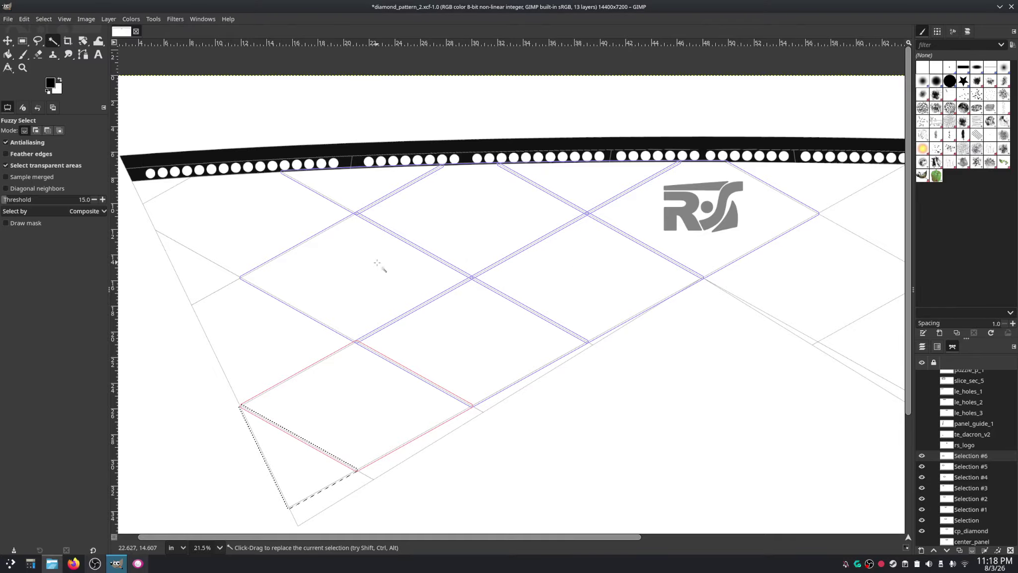
# Step: Convert the grown tip triangle selection into a path, show the new path, and deselect everything
pyautogui.click(24, 19)
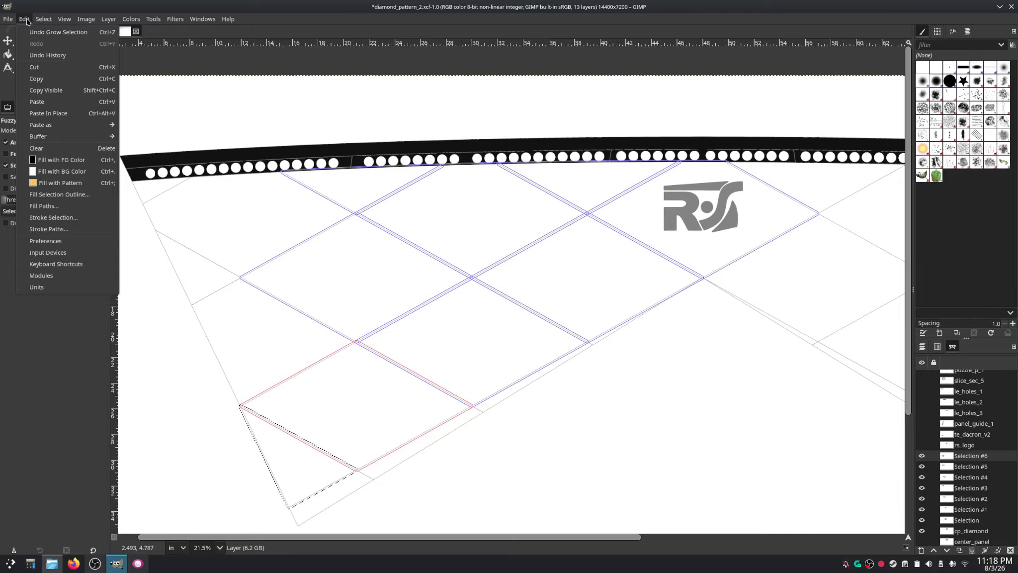
pyautogui.moveTo(44, 18)
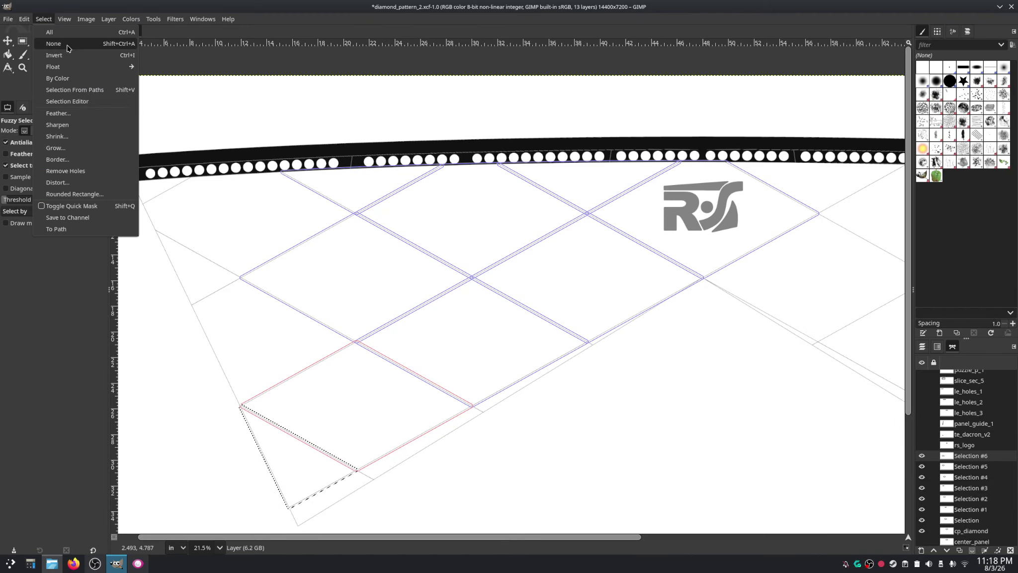
pyautogui.click(67, 230)
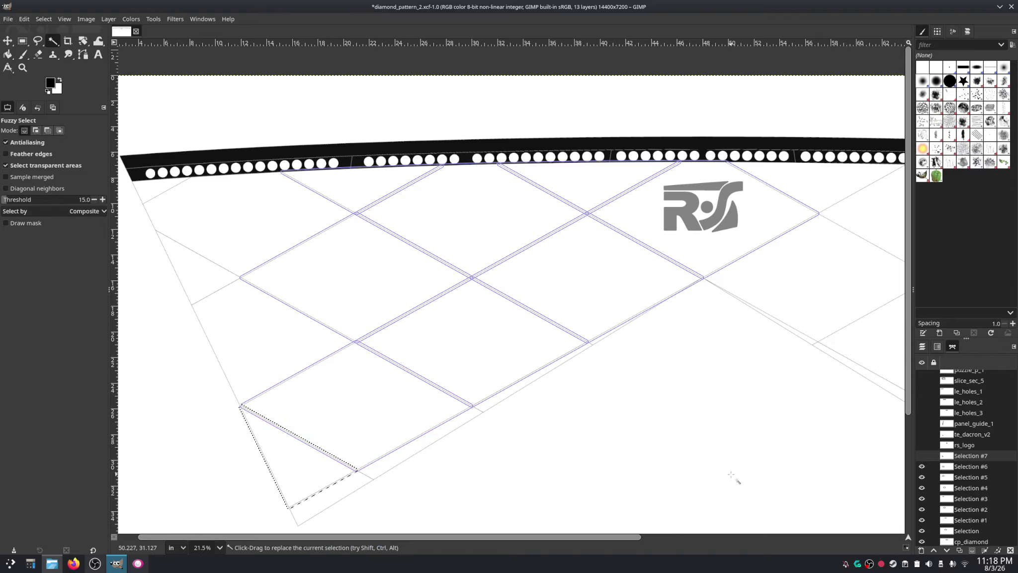
pyautogui.click(922, 456)
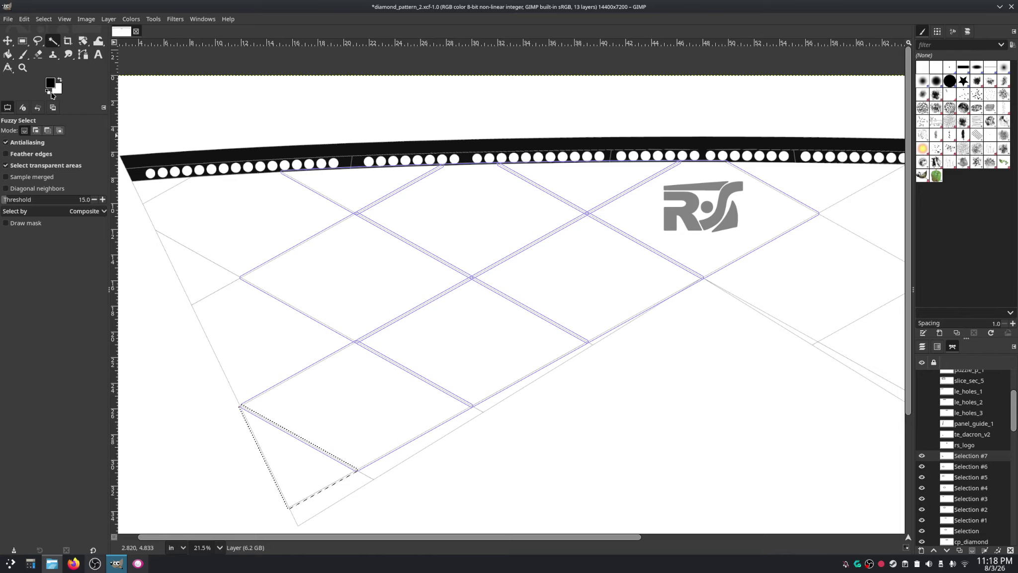
pyautogui.click(44, 19)
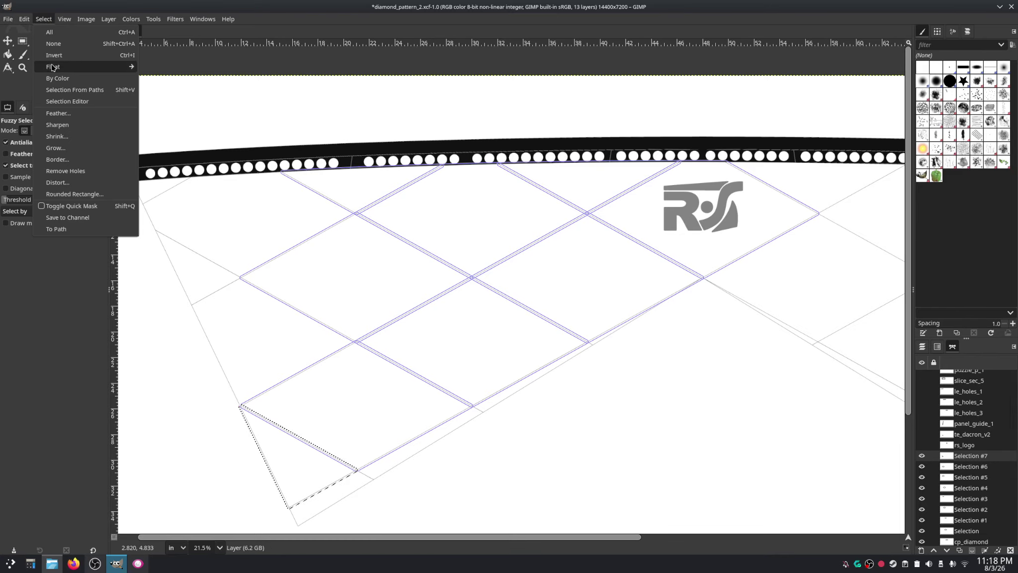
pyautogui.click(53, 43)
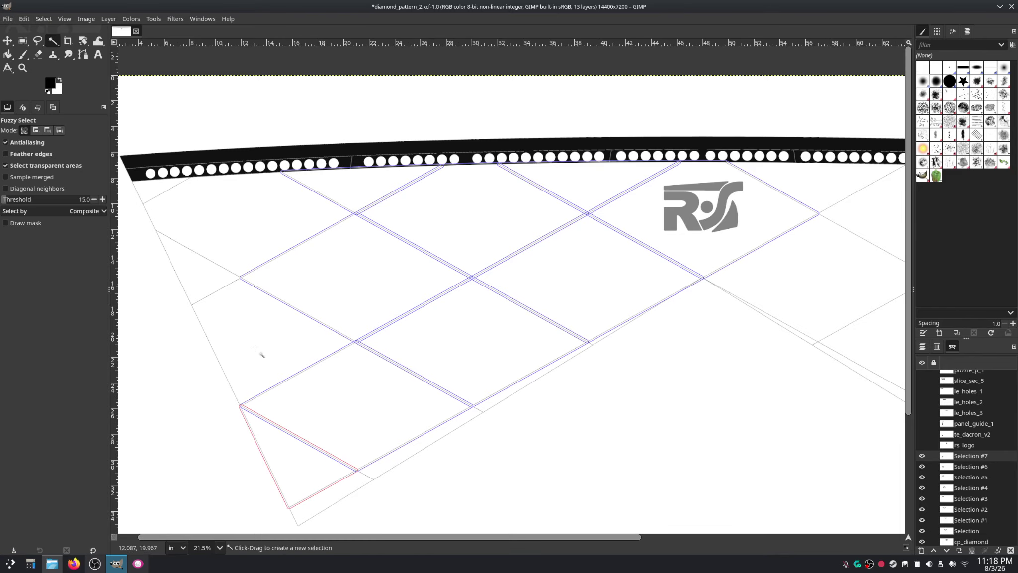
# Step: Fuzzy-select the cut-off diamond on the kite's left edge, just above the tip triangle, and grow the selection by 0.125 in
pyautogui.click(241, 318)
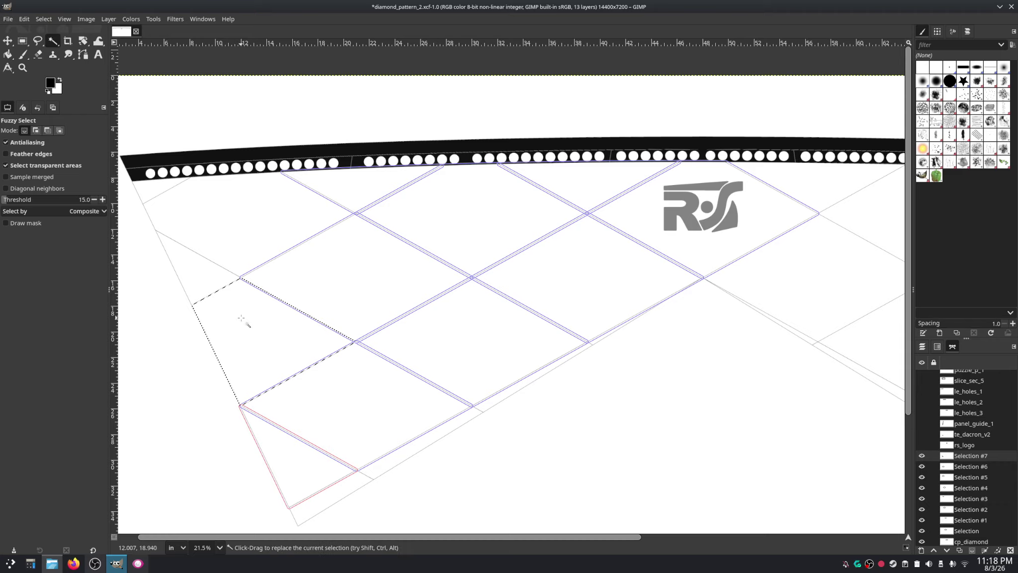
pyautogui.click(37, 20)
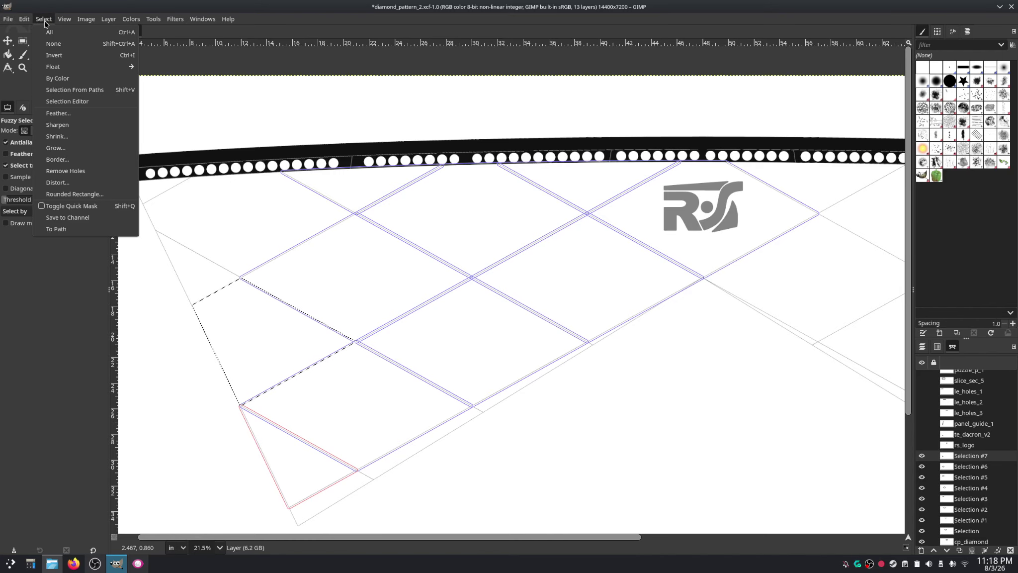
pyautogui.click(56, 148)
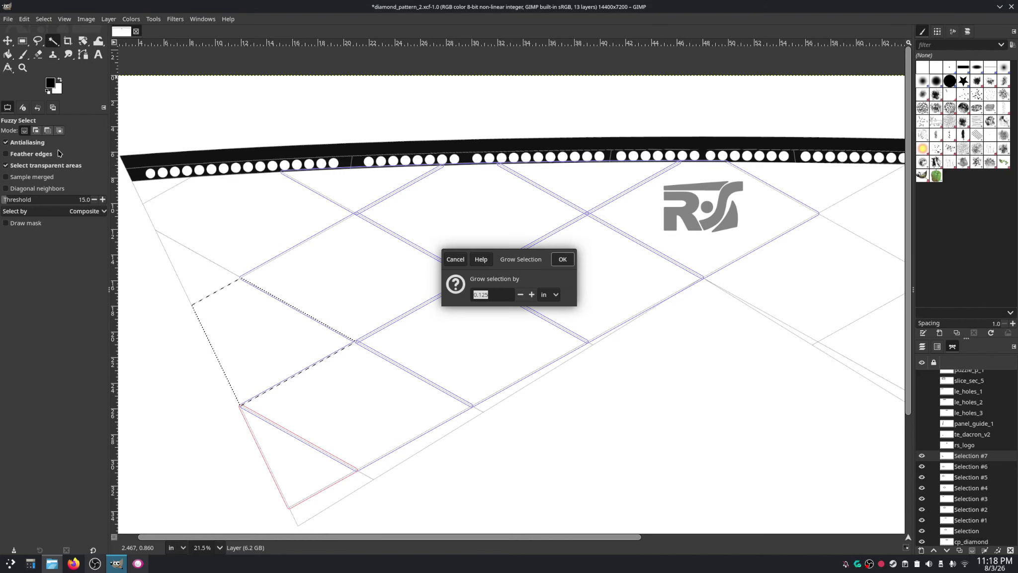
pyautogui.click(562, 259)
# Step: Convert the grown left-edge diamond selection into a path, show the new path, and deselect everything
pyautogui.click(23, 18)
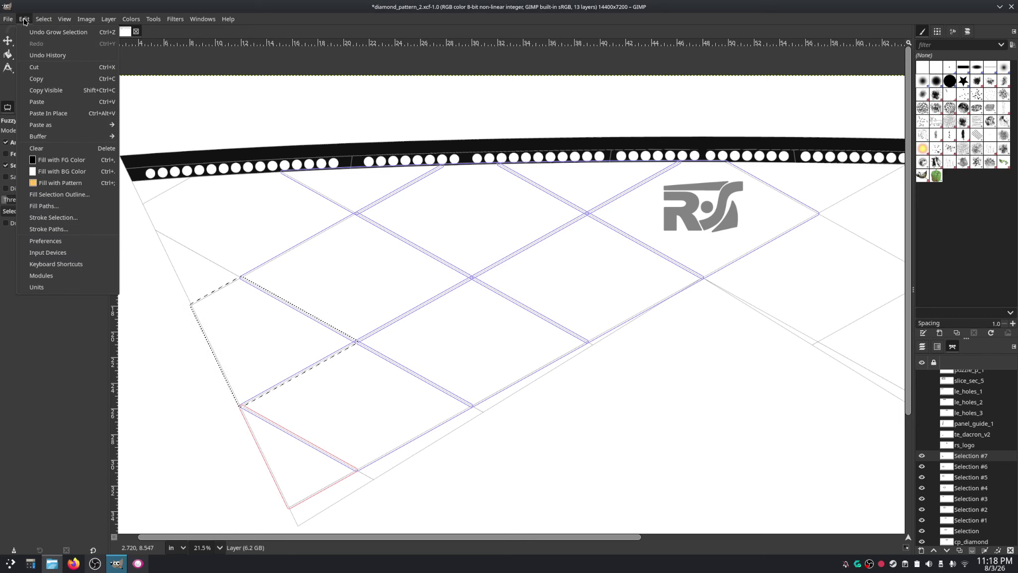
pyautogui.moveTo(50, 23)
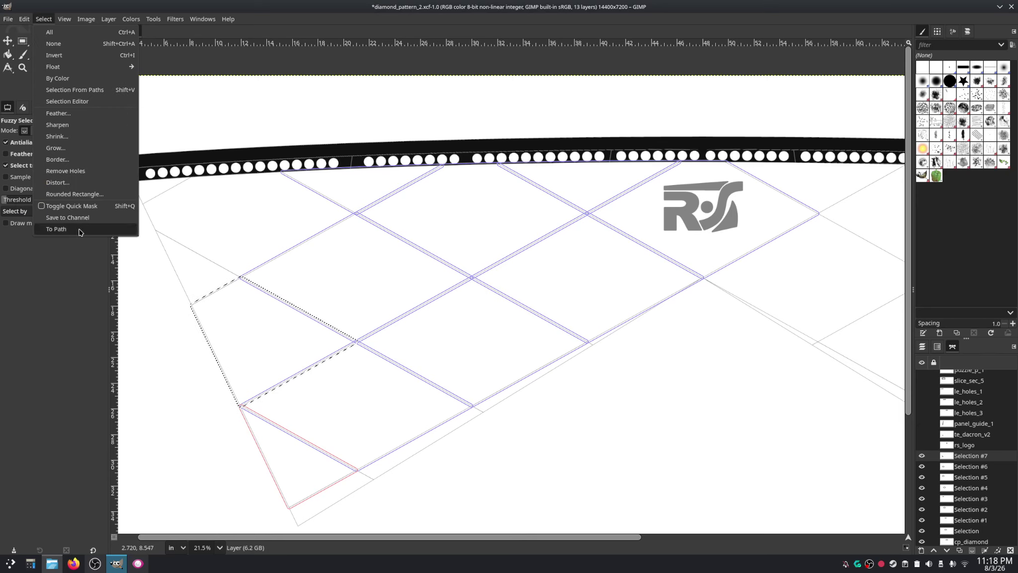
pyautogui.click(56, 229)
pyautogui.click(922, 455)
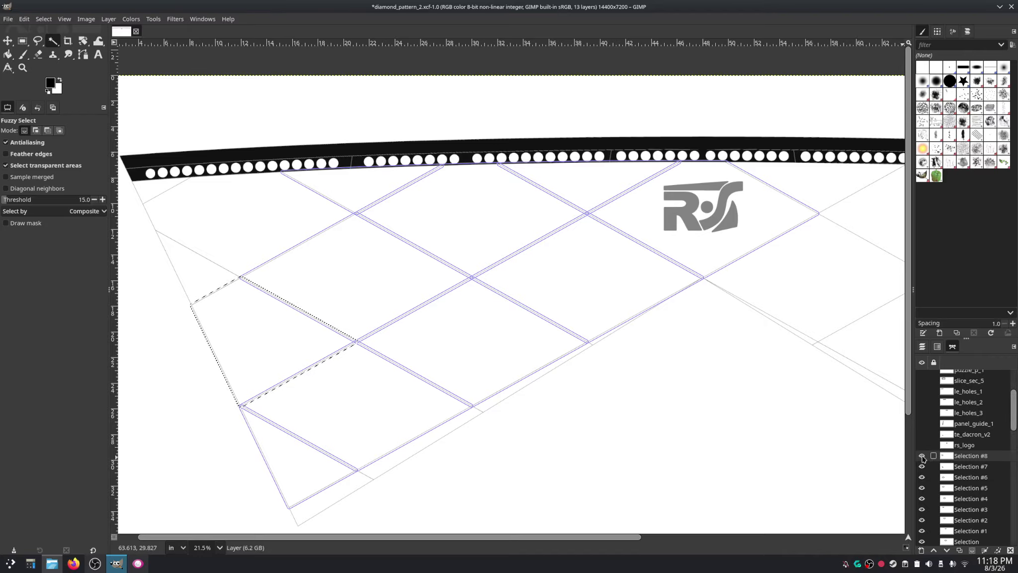
pyautogui.click(43, 19)
pyautogui.click(55, 46)
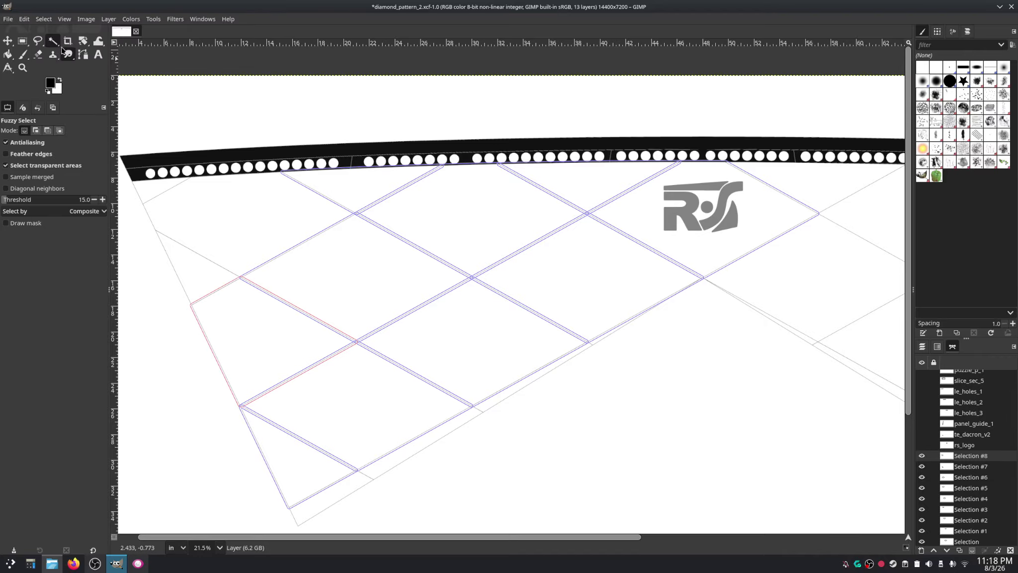
# Step: Fuzzy-select the large clipped diamond at the kite's upper left, below the row of holes, and grow the selection by 0.125 in
pyautogui.click(245, 215)
pyautogui.click(44, 19)
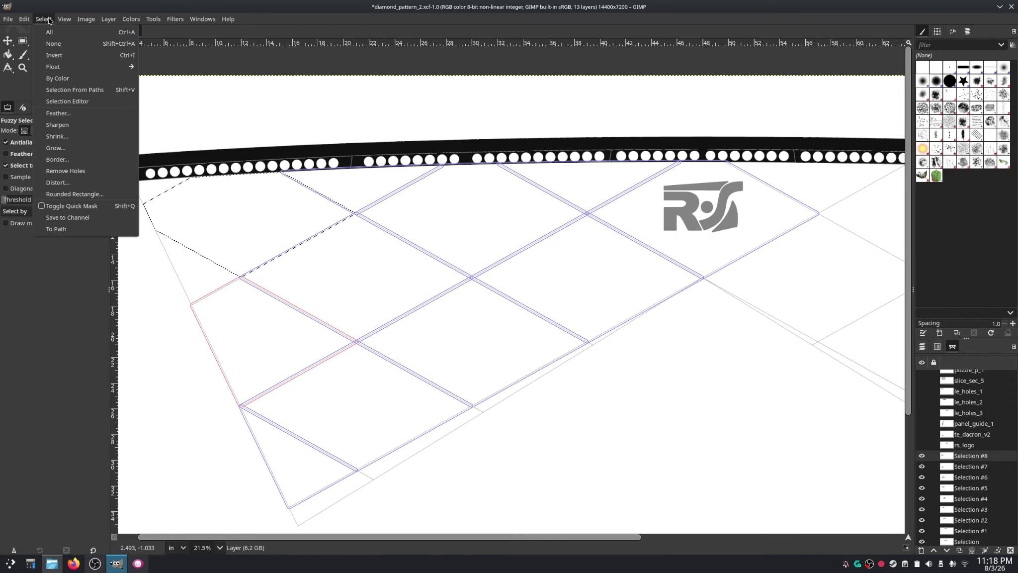
pyautogui.click(58, 149)
pyautogui.click(563, 262)
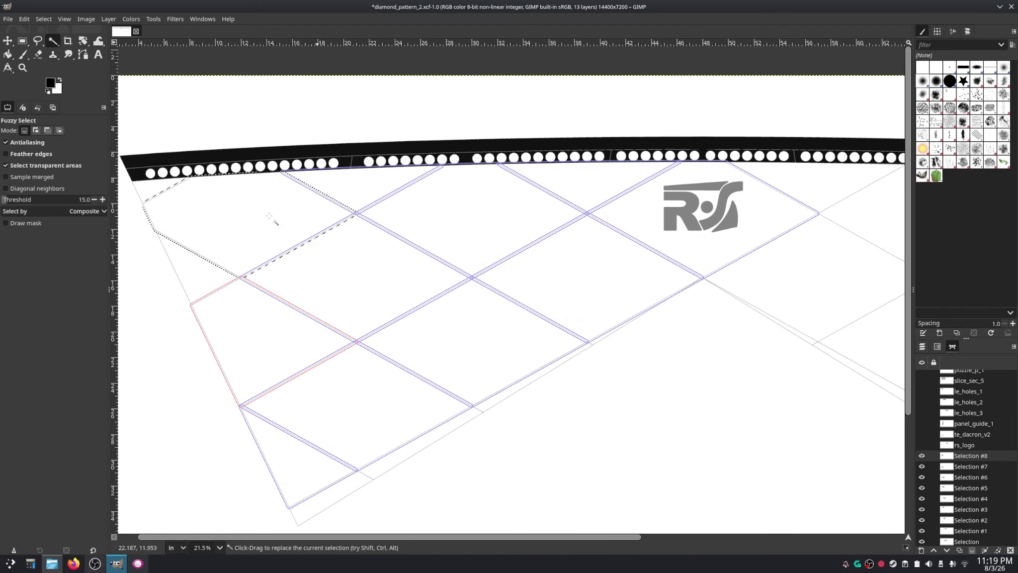
# Step: Convert the grown upper-left diamond selection into a path, deselect everything, and show the new path
pyautogui.click(43, 18)
pyautogui.moveTo(25, 20)
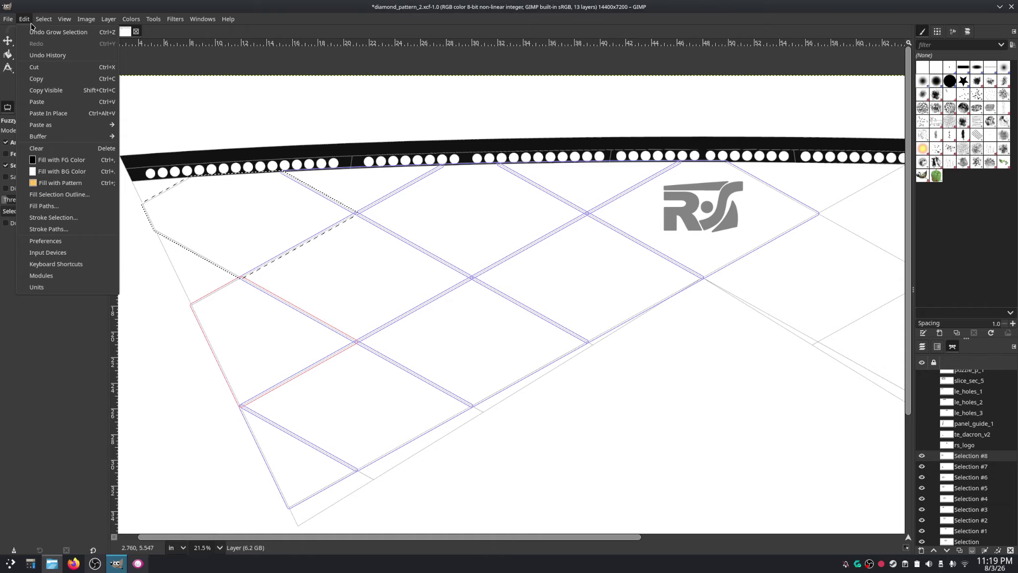
pyautogui.click(85, 229)
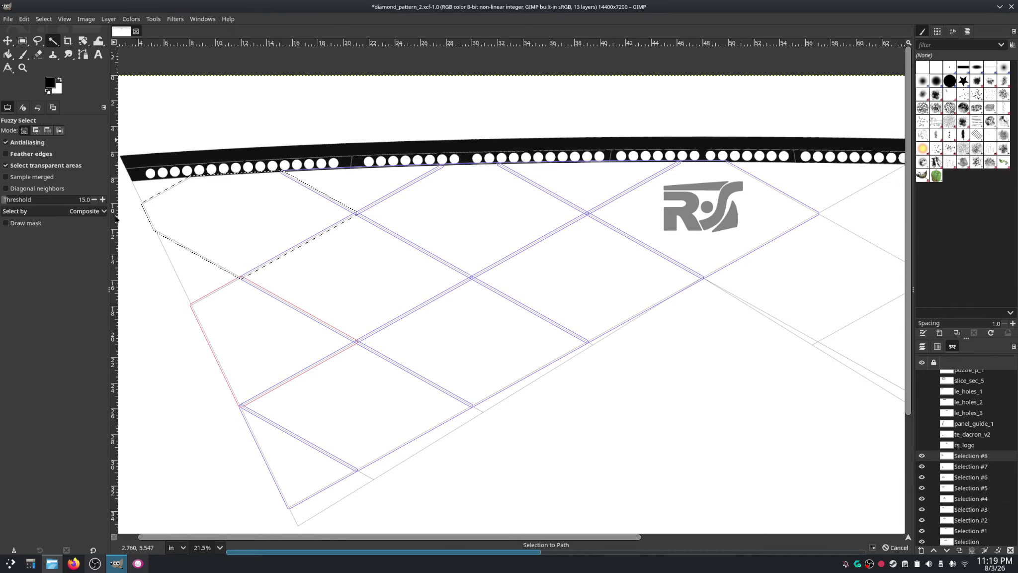
pyautogui.click(44, 18)
pyautogui.click(55, 42)
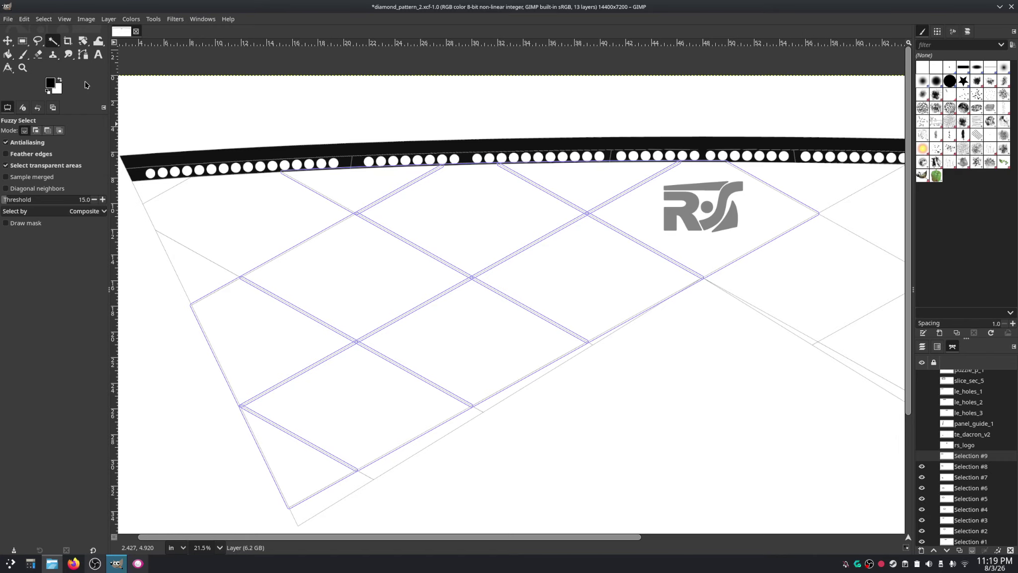
pyautogui.click(922, 455)
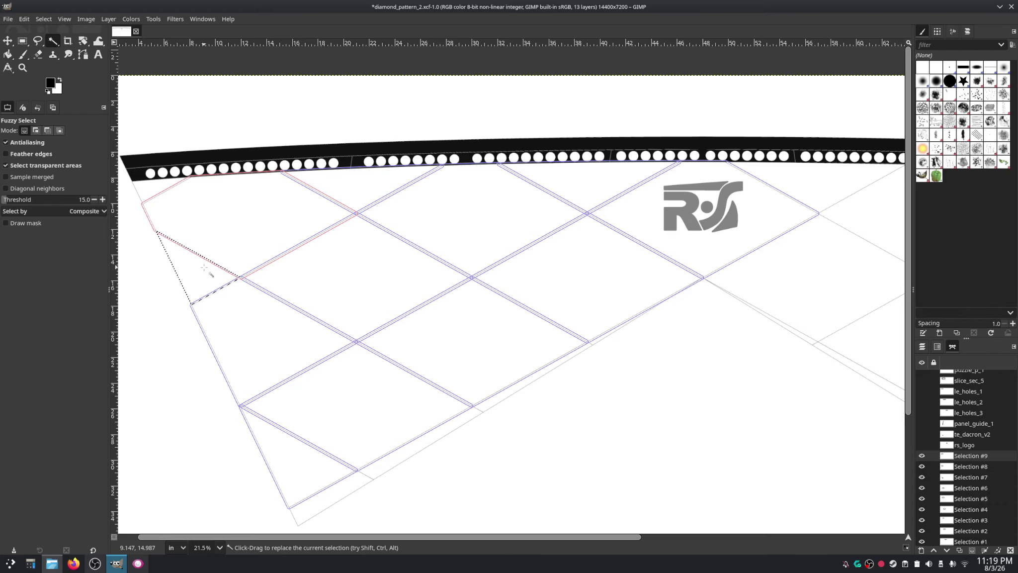
# Step: Fuzzy-select the small triangle midway along the kite's left edge and grow the selection by 0.125 in
pyautogui.click(48, 20)
pyautogui.click(71, 165)
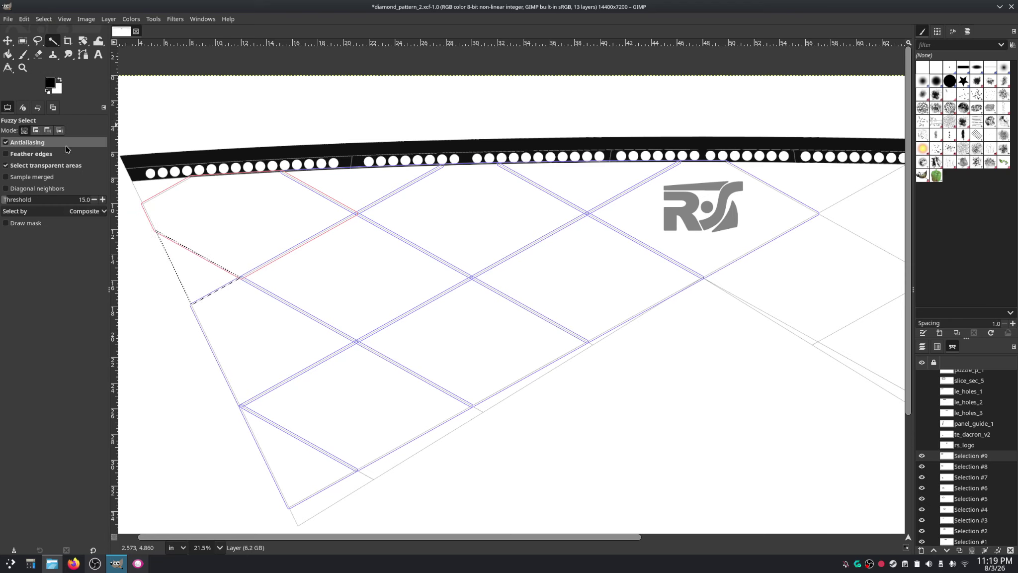
pyautogui.click(562, 257)
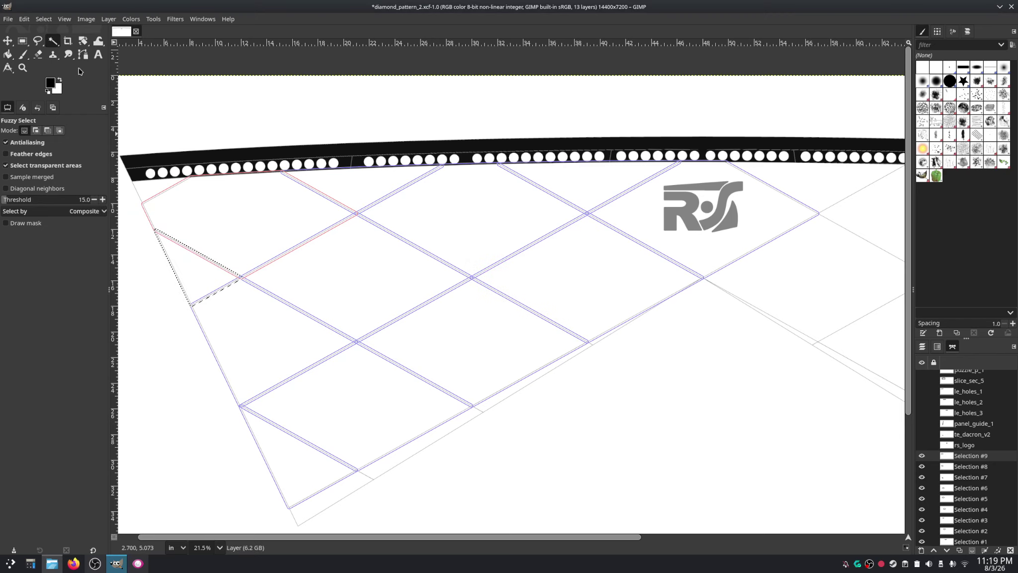
# Step: Convert the grown left-edge triangle selection into a path, deselect everything, and show the new path
pyautogui.click(50, 20)
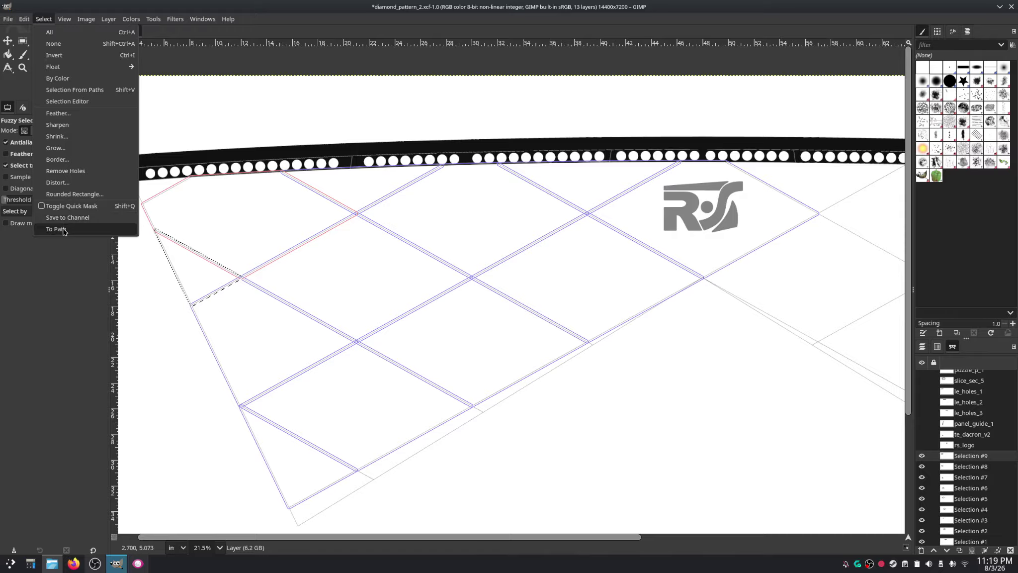
pyautogui.click(65, 217)
pyautogui.click(44, 19)
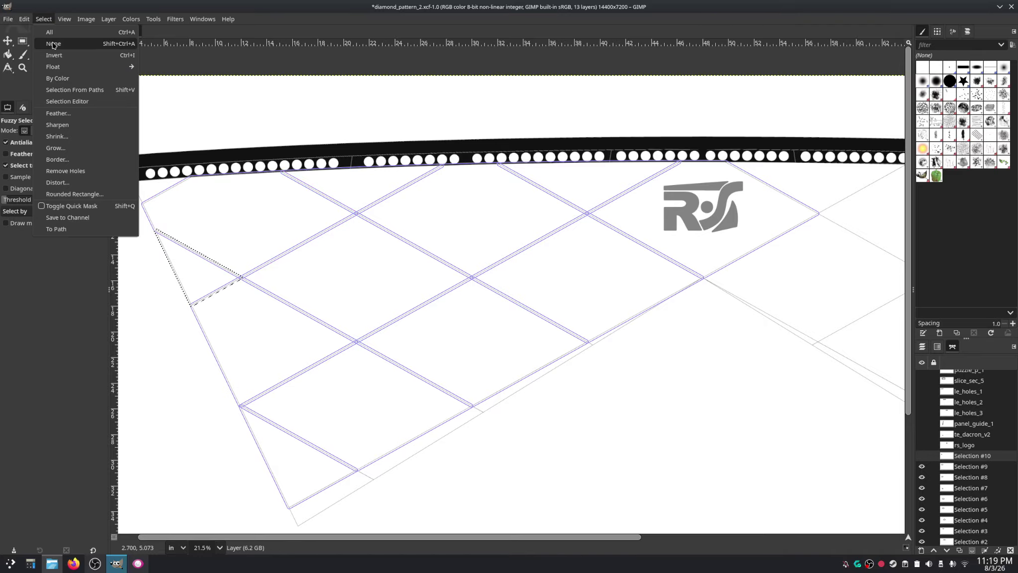
pyautogui.click(54, 42)
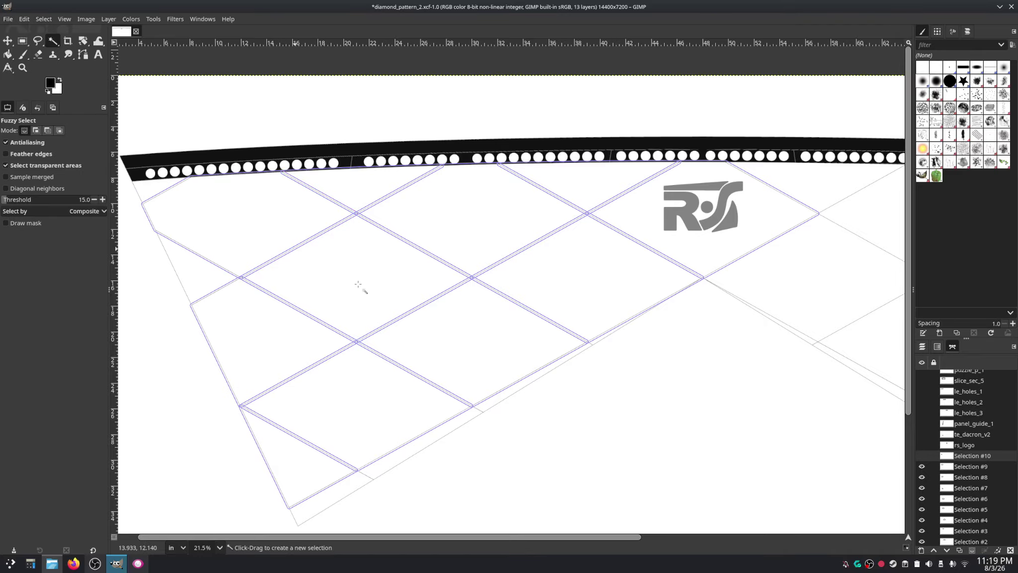
pyautogui.click(921, 455)
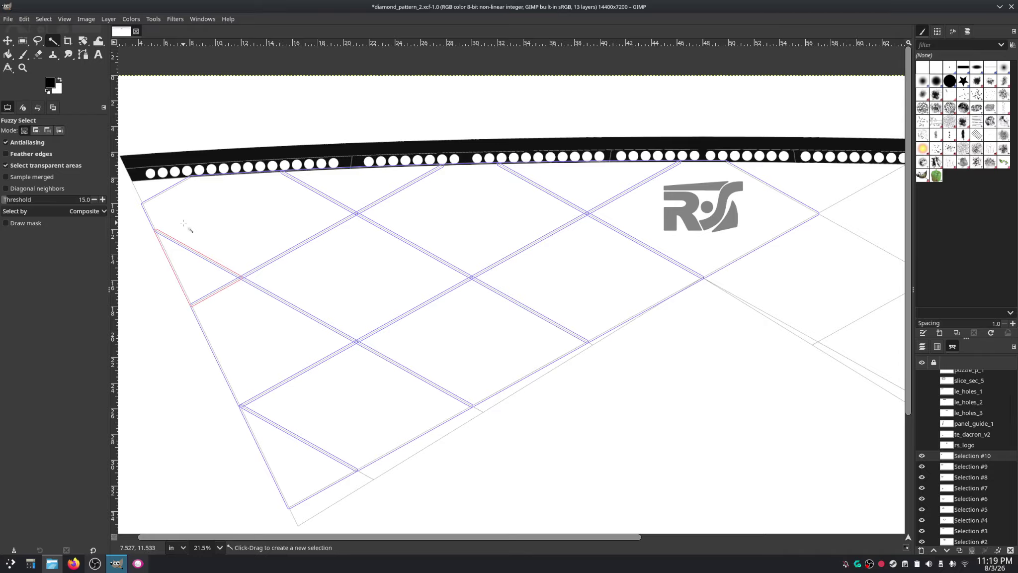
# Step: Fuzzy-select the tiny corner piece at the kite's upper left, under the black leading edge, and grow the selection by 0.125 in
pyautogui.click(156, 192)
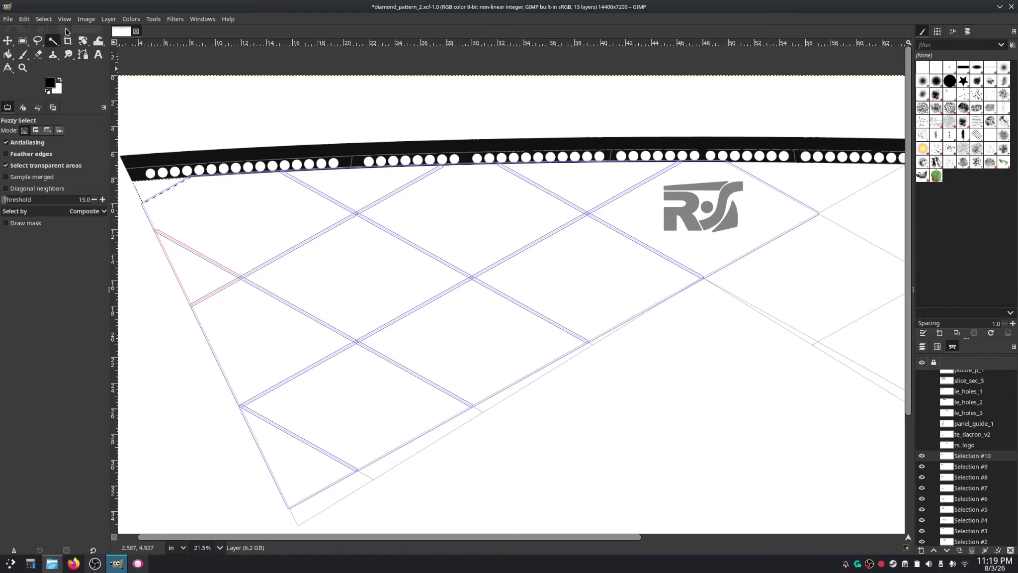
pyautogui.click(53, 20)
pyautogui.moveTo(60, 23)
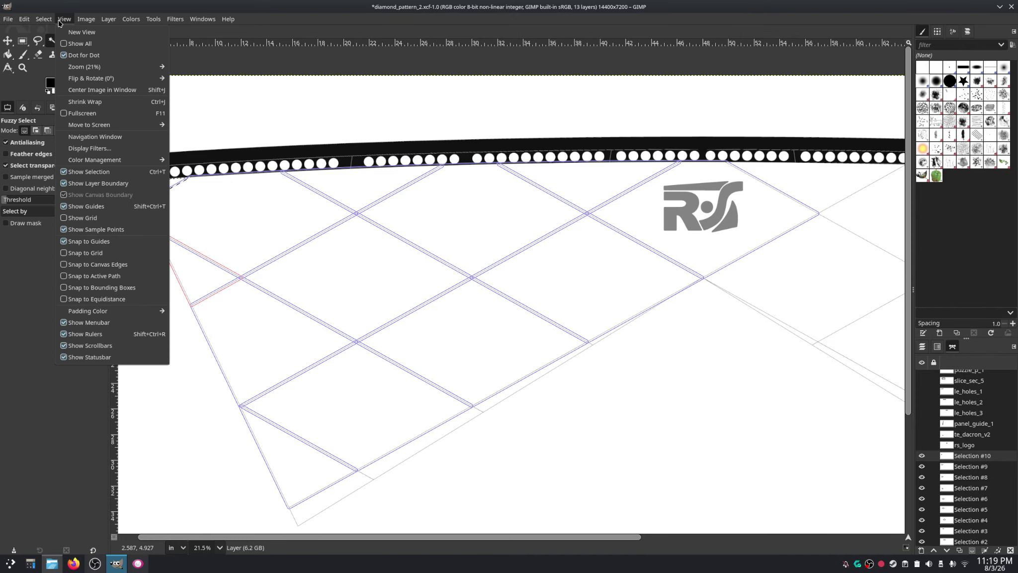
pyautogui.click(64, 152)
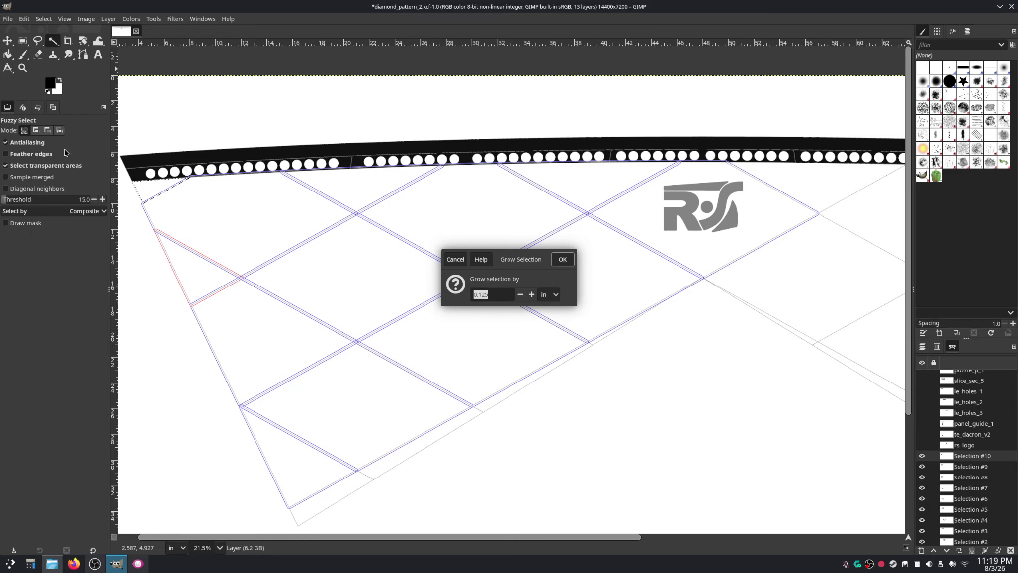
pyautogui.press('Return')
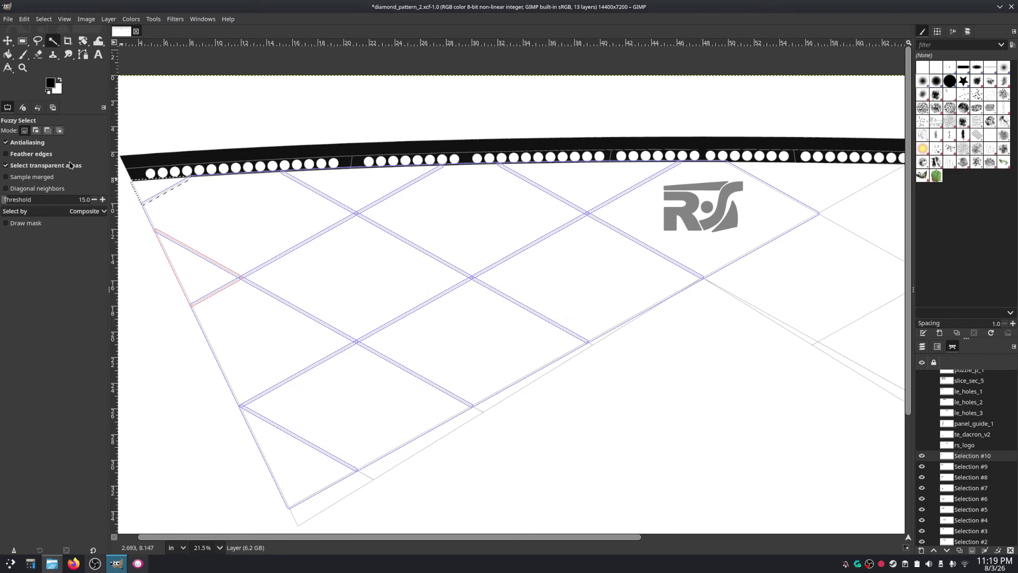
# Step: Convert the grown upper-left corner selection into a path, show the new path, and deselect everything
pyautogui.click(47, 19)
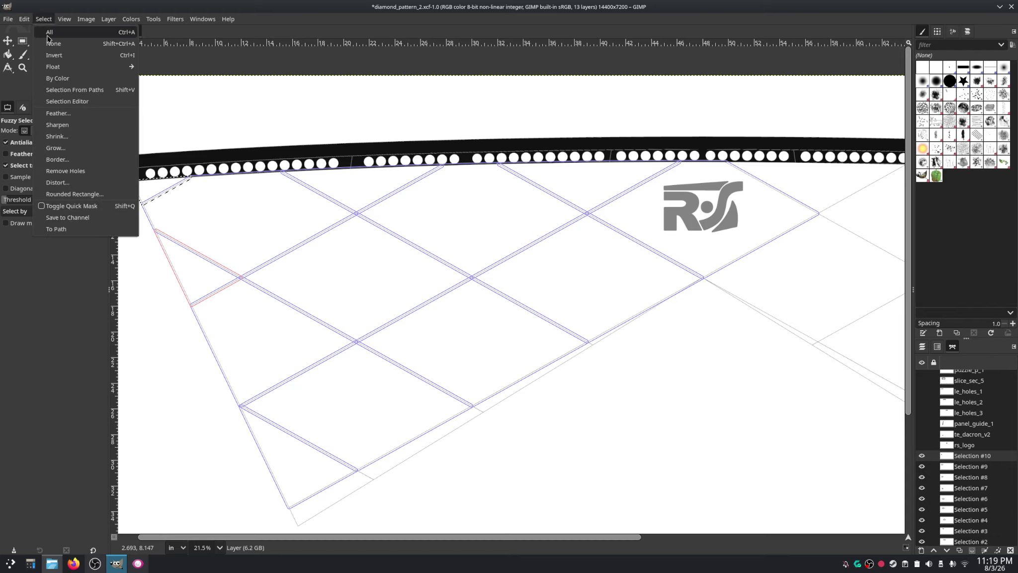
pyautogui.click(55, 228)
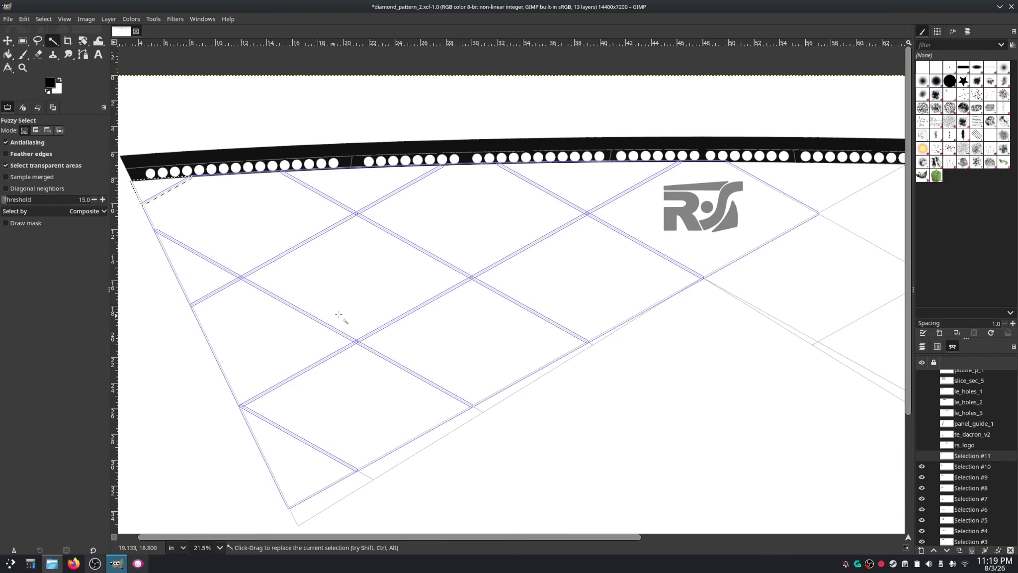
pyautogui.click(922, 455)
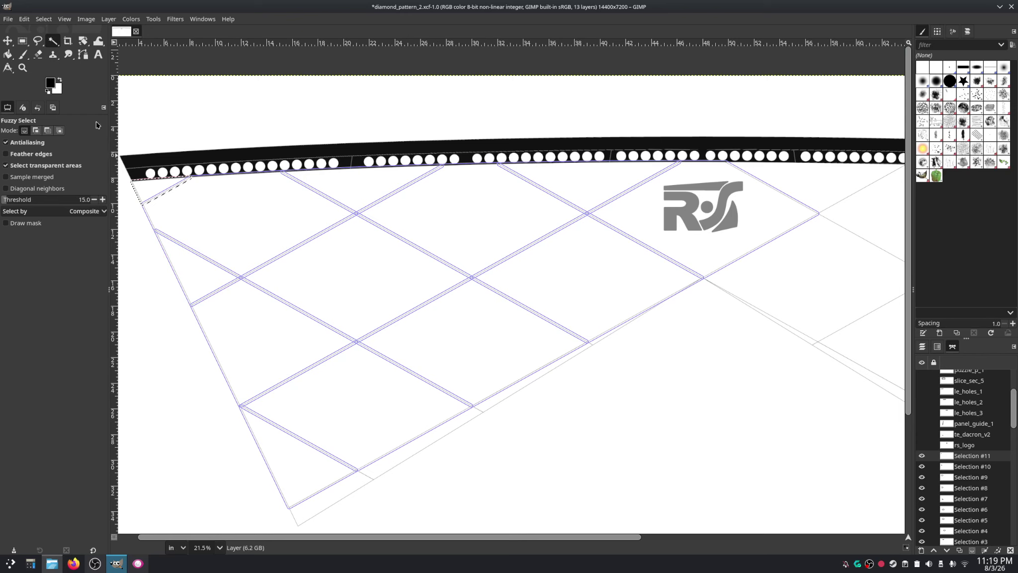
pyautogui.click(43, 19)
pyautogui.click(60, 41)
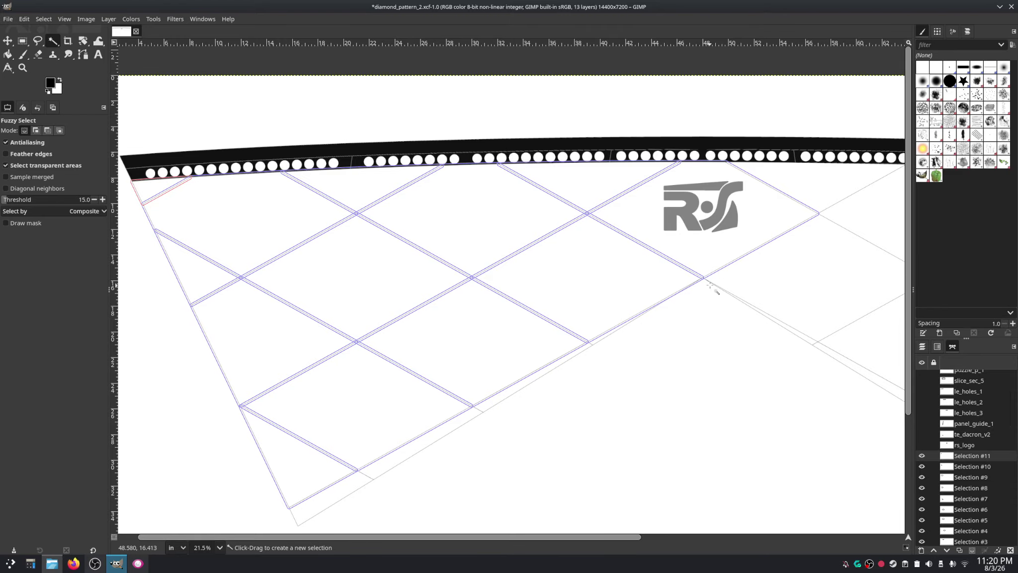
# Step: Hide the layer named Layer to inspect the seam overlaps between the grown paths, and show the layer again
pyautogui.scroll(4, 596, 296)
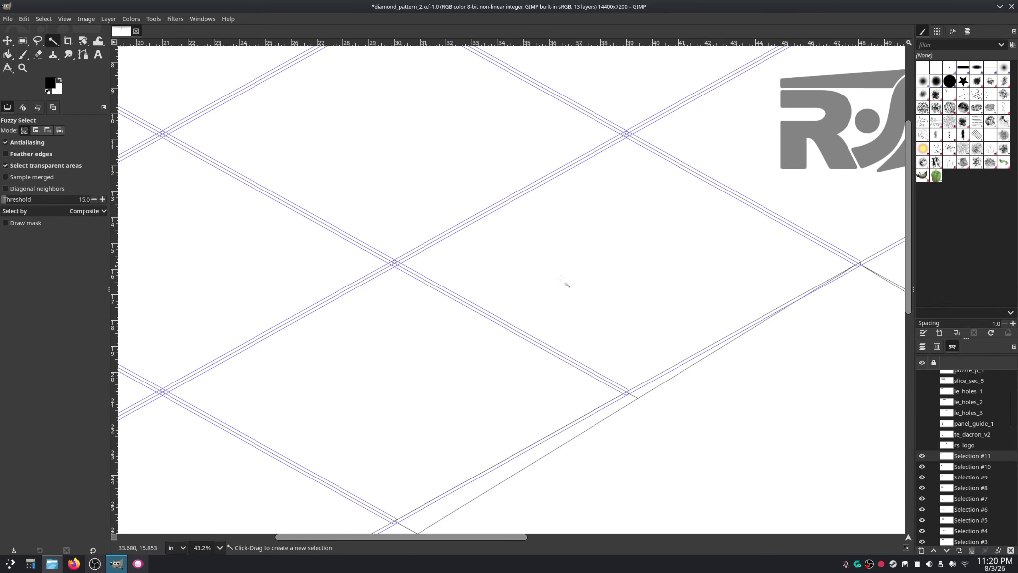
pyautogui.click(922, 345)
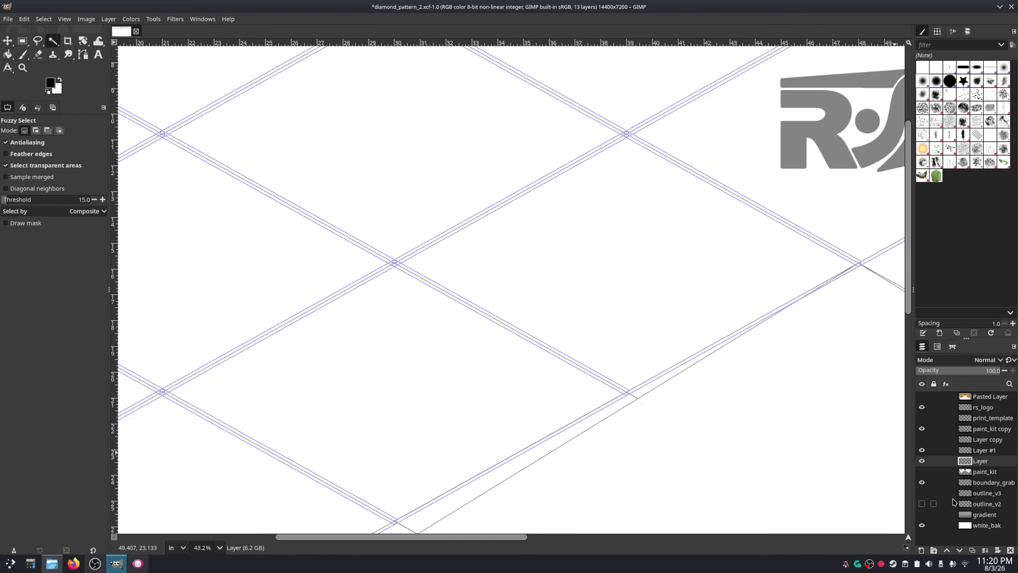
pyautogui.click(921, 461)
pyautogui.scroll(-1, 396, 266)
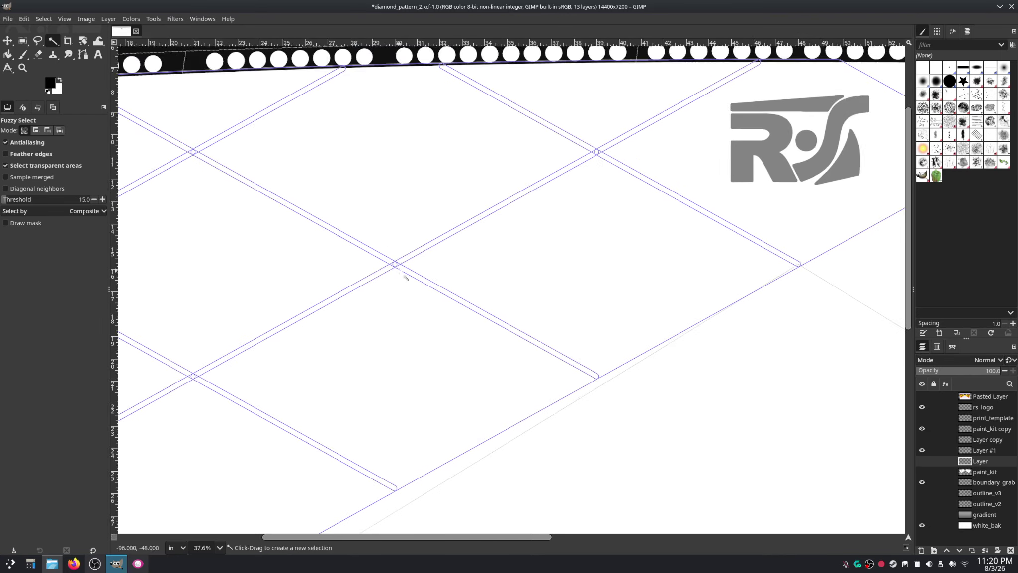
pyautogui.scroll(-2, 398, 268)
pyautogui.moveTo(259, 338); pyautogui.dragTo(362, 297)
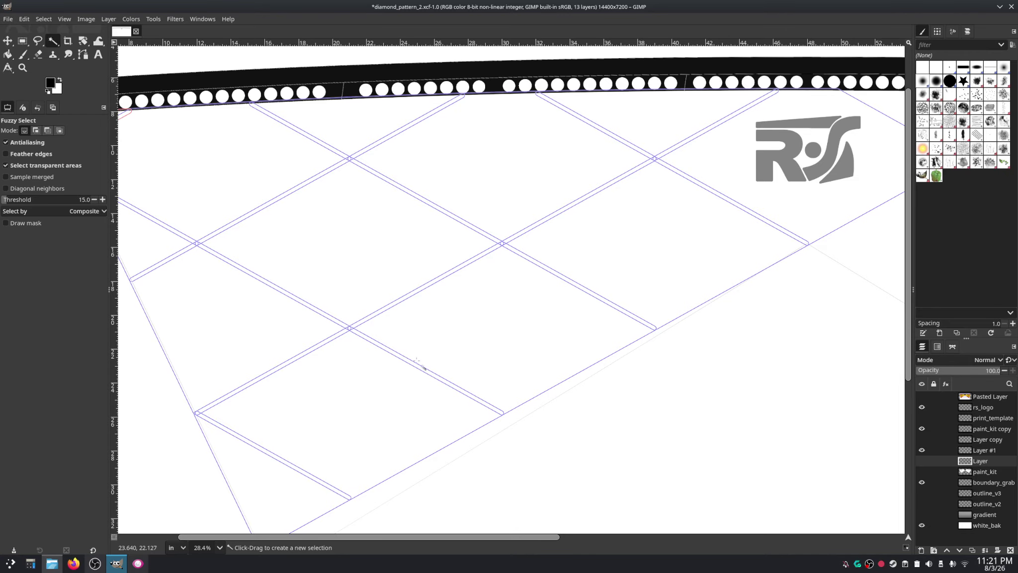
pyautogui.scroll(-3, 726, 335)
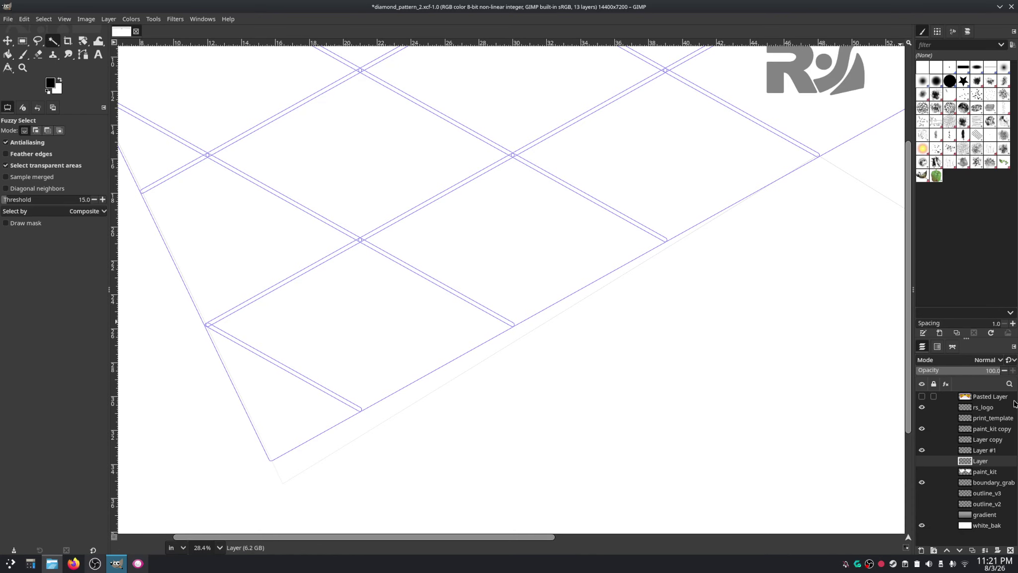
pyautogui.click(923, 460)
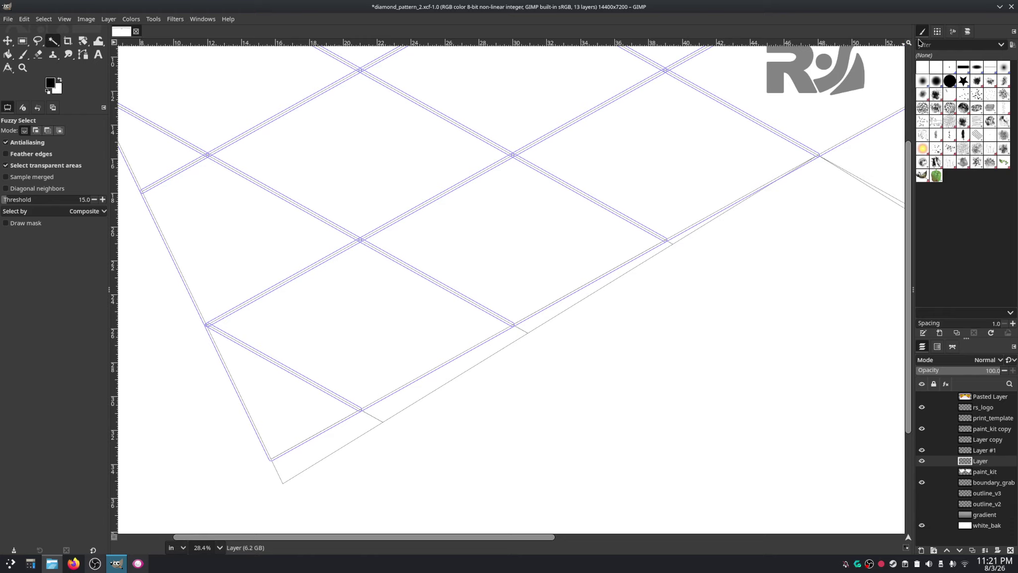
# Step: Fuzzy-select the two thin strips between the lower-left diamonds and the kite's bottom edge, and deselect them
pyautogui.click(953, 346)
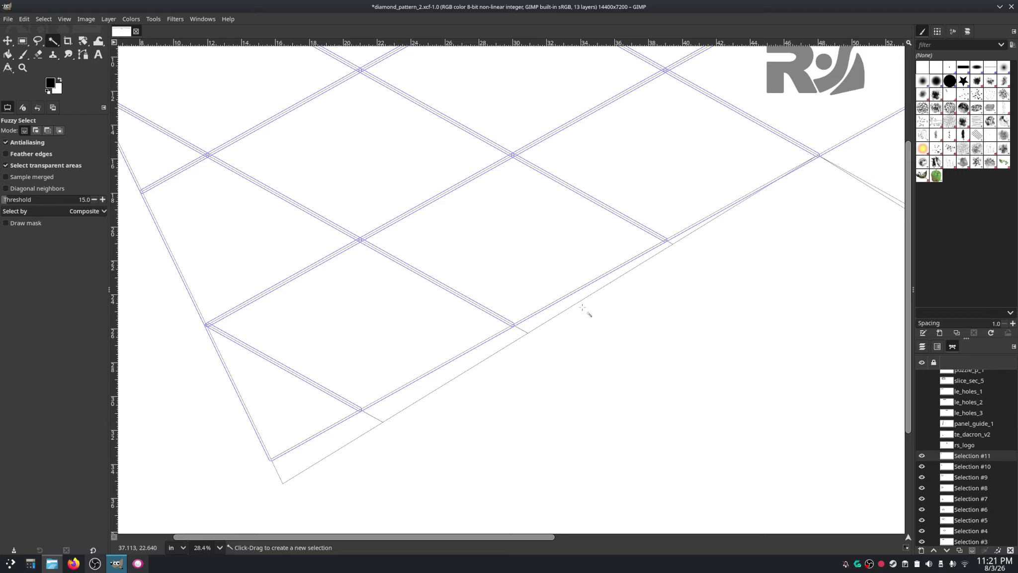
pyautogui.click(342, 435)
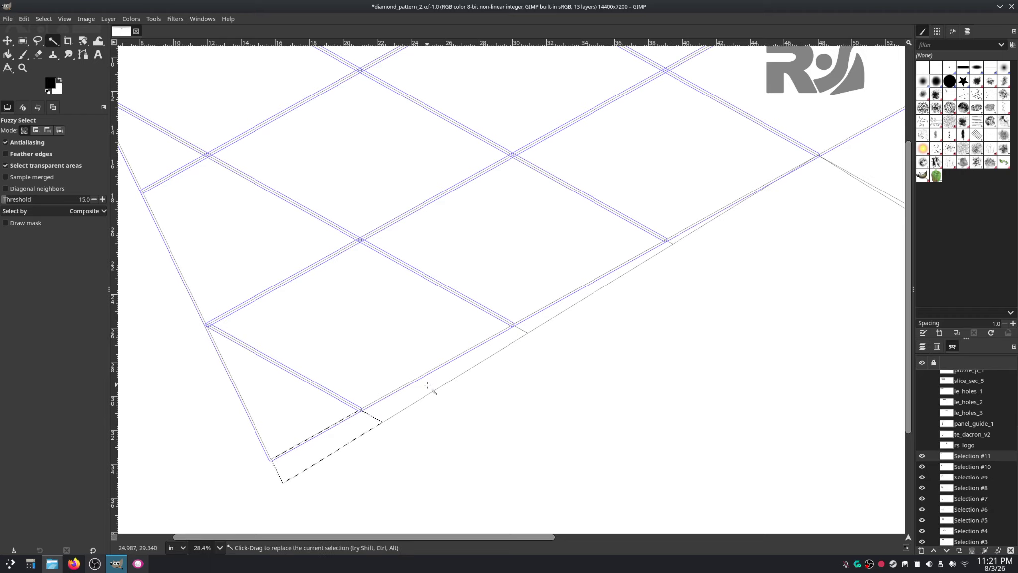
pyautogui.press('shift')
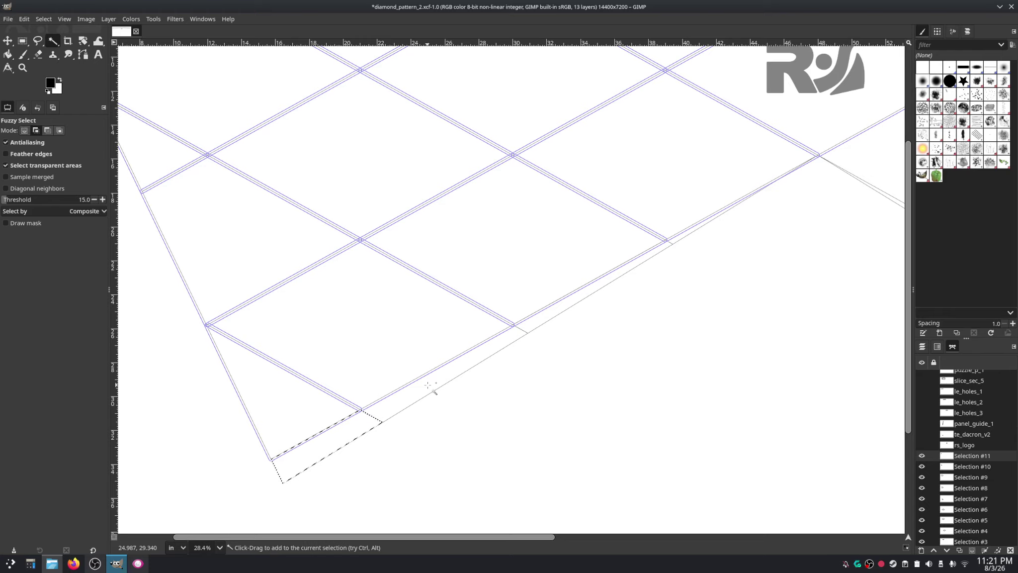
pyautogui.keyDown('shift'); pyautogui.click(429, 385); pyautogui.keyUp('shift')
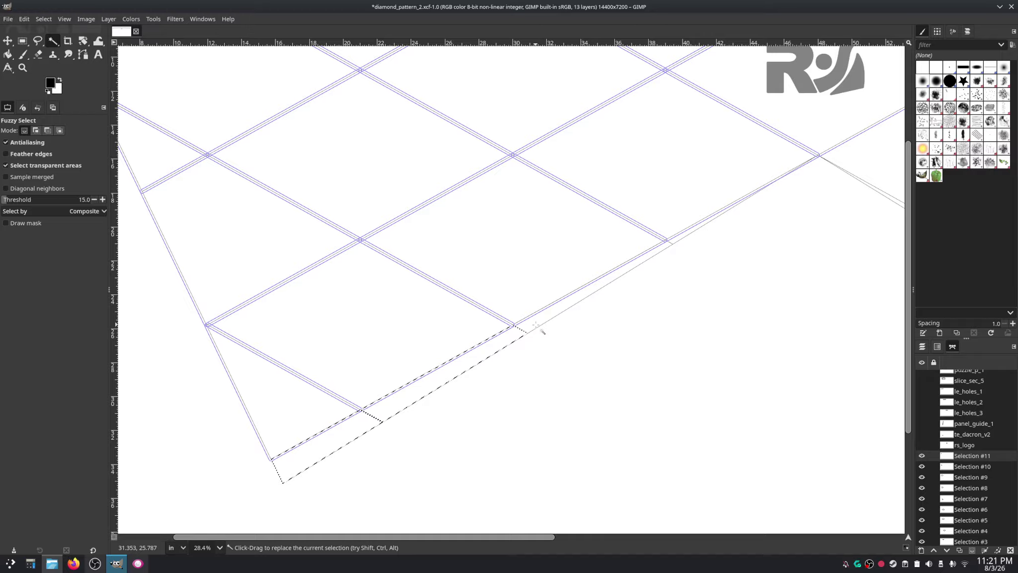
pyautogui.click(46, 19)
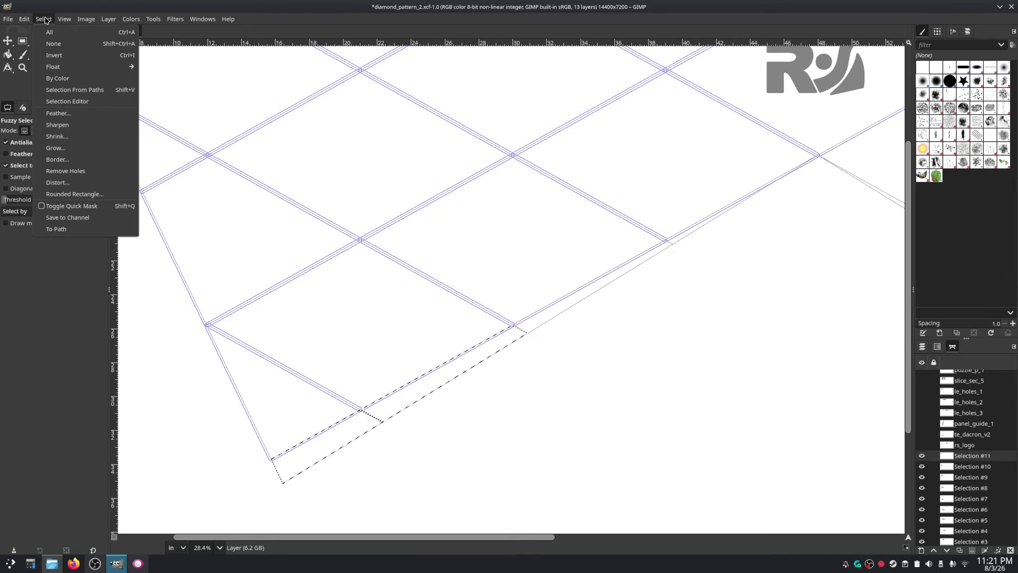
pyautogui.click(52, 45)
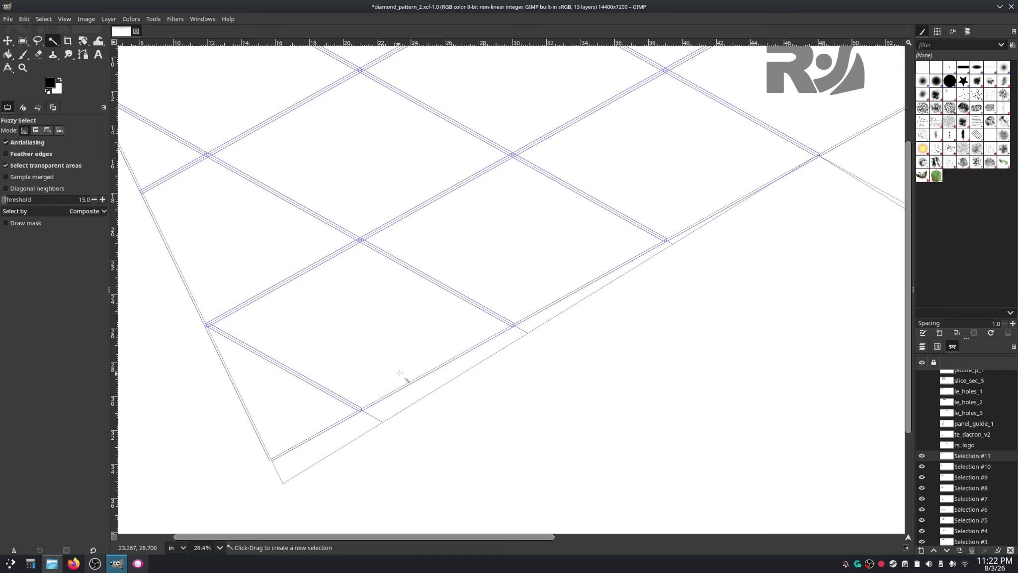
# Step: Show the paths panel_a_1 through panel_a_11 over the diamond outlines
pyautogui.moveTo(1013, 431)
pyautogui.mouseDown()
pyautogui.moveTo(1015, 462)
pyautogui.moveTo(1014, 448)
pyautogui.mouseUp()
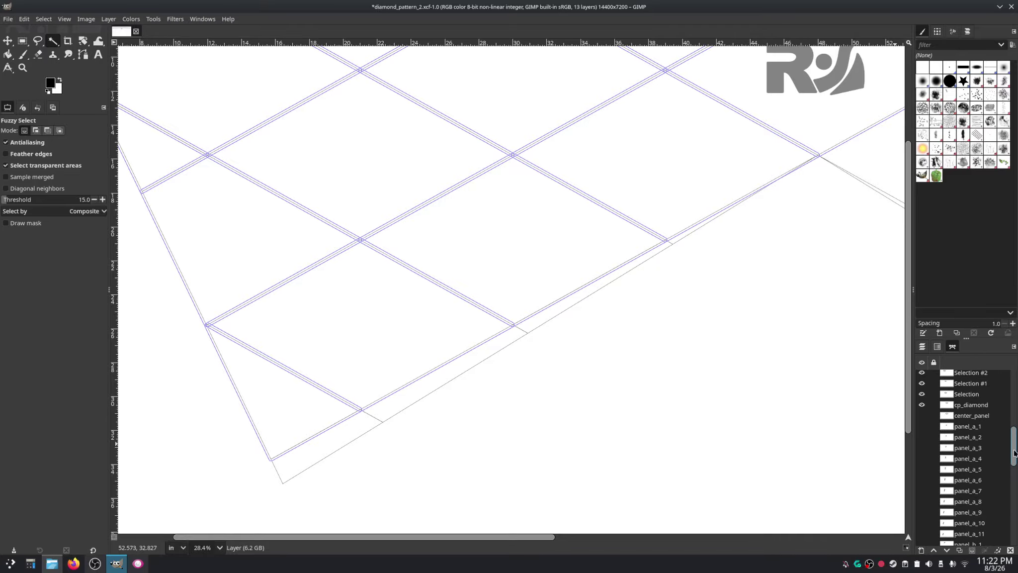
pyautogui.click(922, 427)
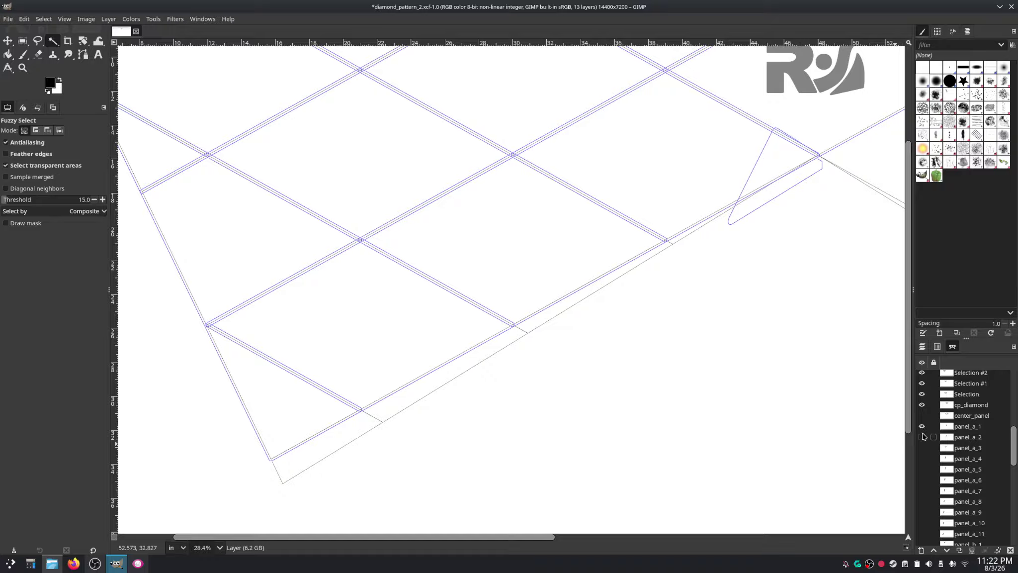
pyautogui.click(922, 437)
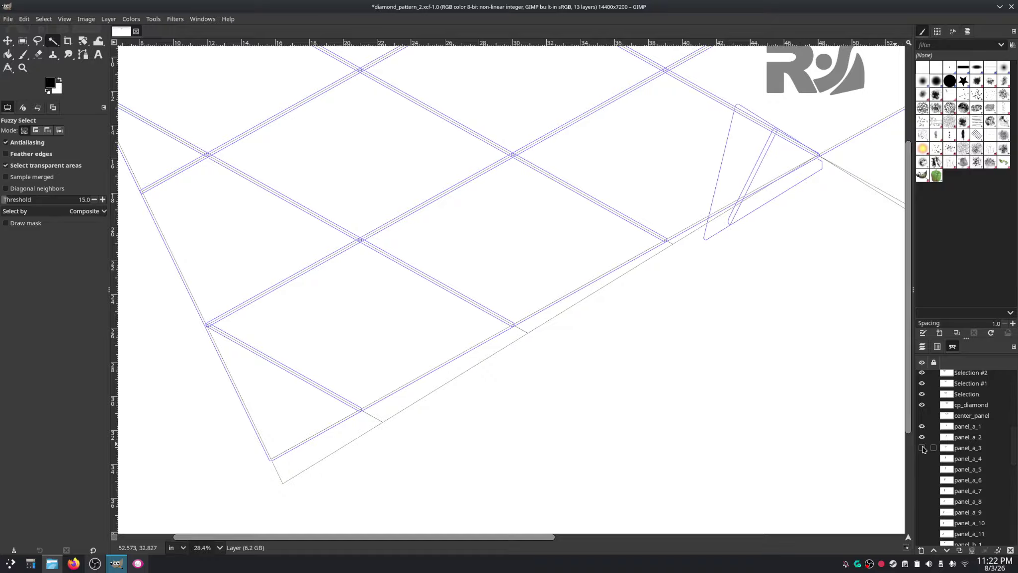
pyautogui.click(923, 448)
pyautogui.click(923, 458)
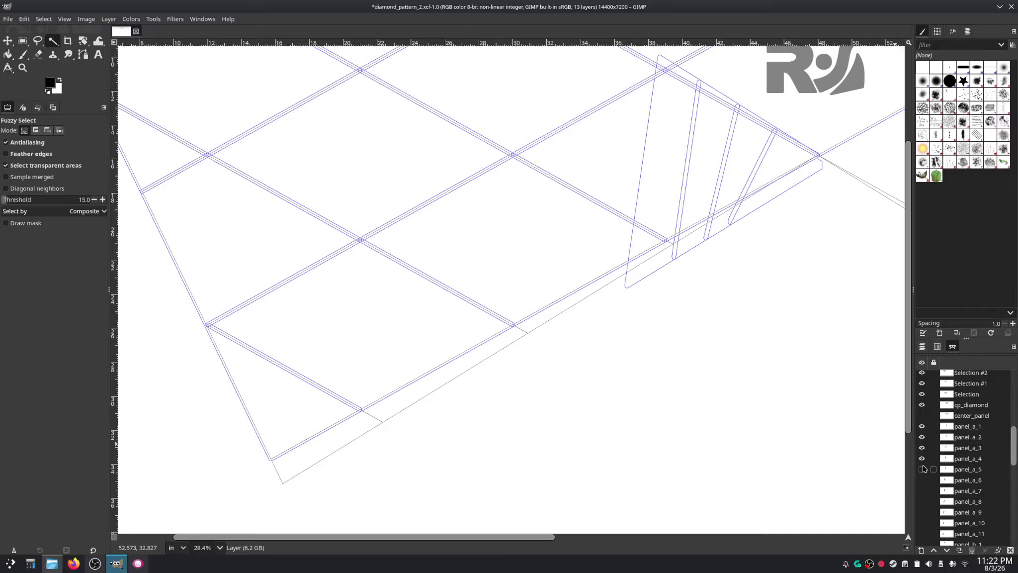
pyautogui.click(922, 470)
pyautogui.click(922, 481)
pyautogui.click(922, 490)
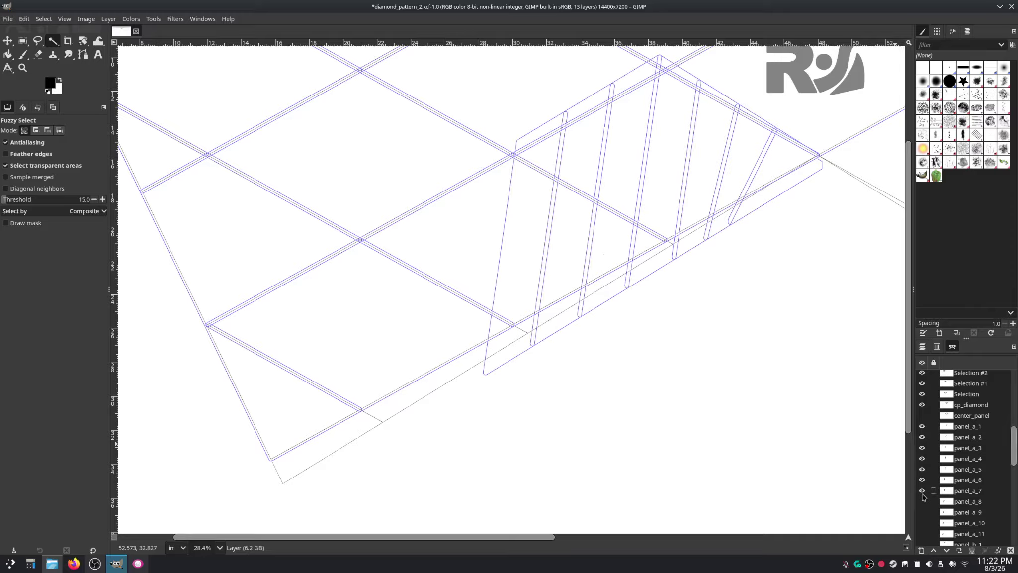
pyautogui.click(922, 502)
pyautogui.click(922, 512)
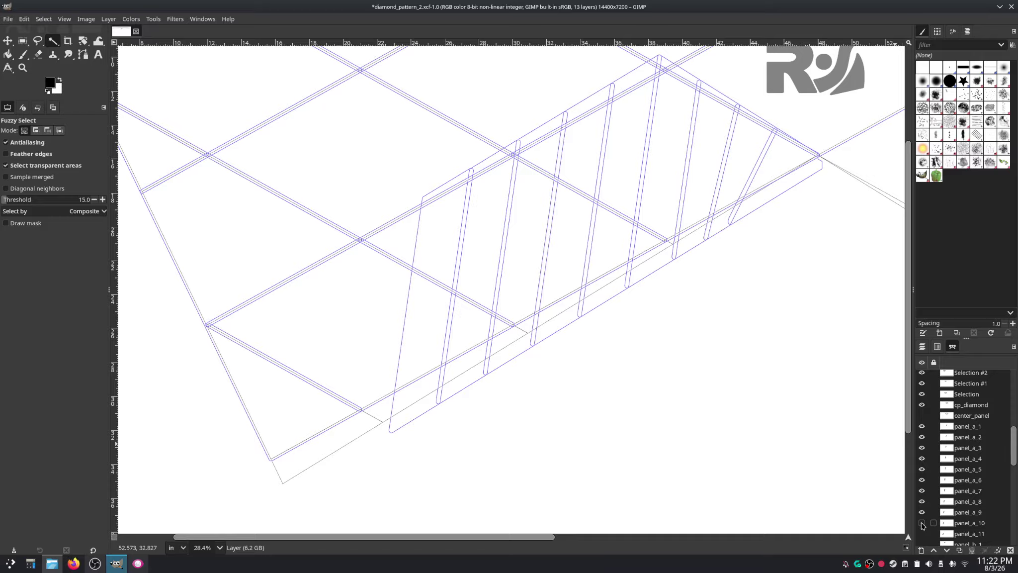
pyautogui.click(922, 522)
pyautogui.click(922, 534)
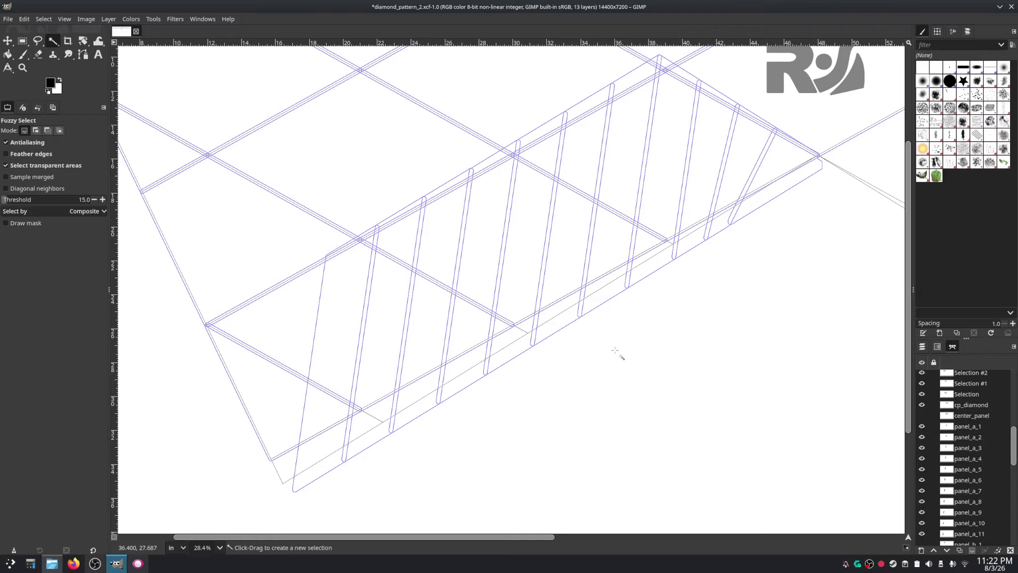
# Step: Examine how the panel_a paths extend past the kite's bottom edge and how panel_a_1 meets the center point
pyautogui.keyDown('ctrl'); pyautogui.scroll(4, 604, 299); pyautogui.keyUp('ctrl')
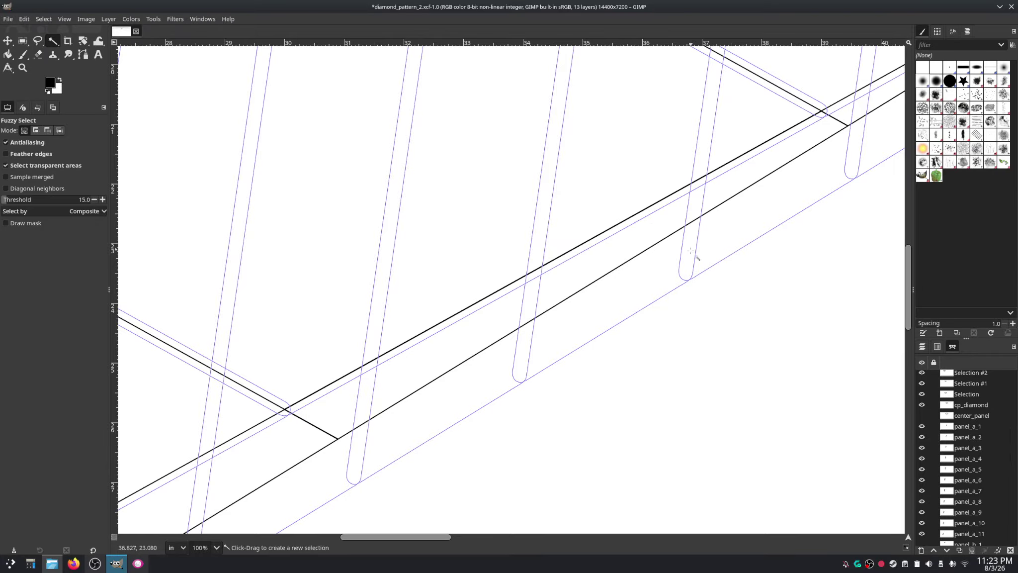
pyautogui.scroll(-2, 700, 247)
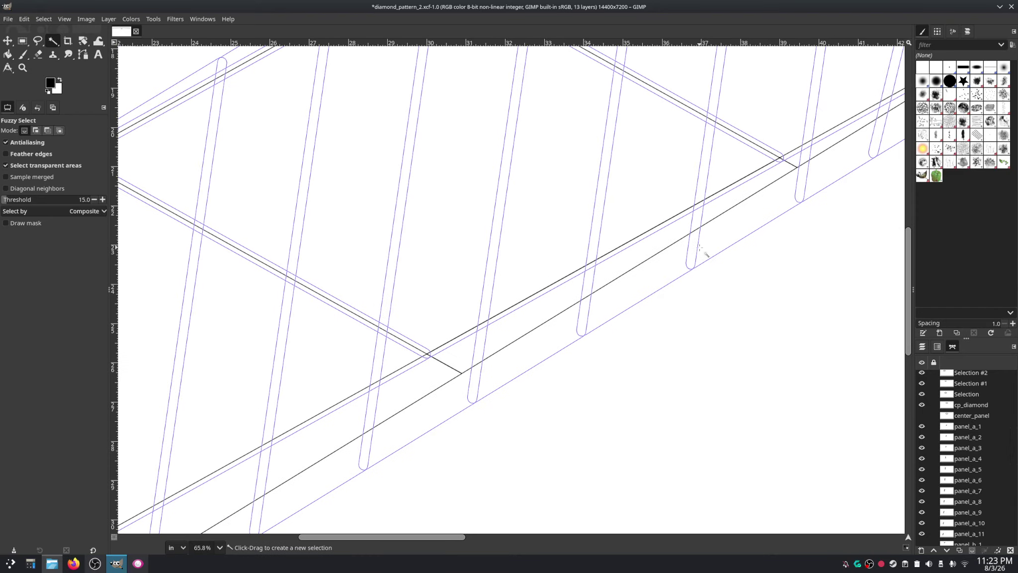
pyautogui.scroll(-1, 746, 231)
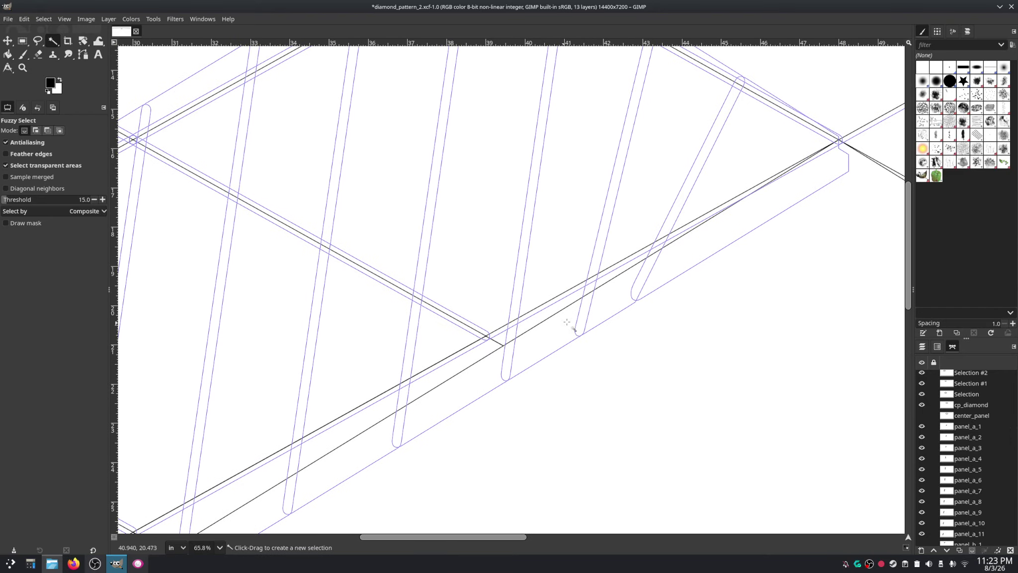
pyautogui.scroll(-2, 647, 272)
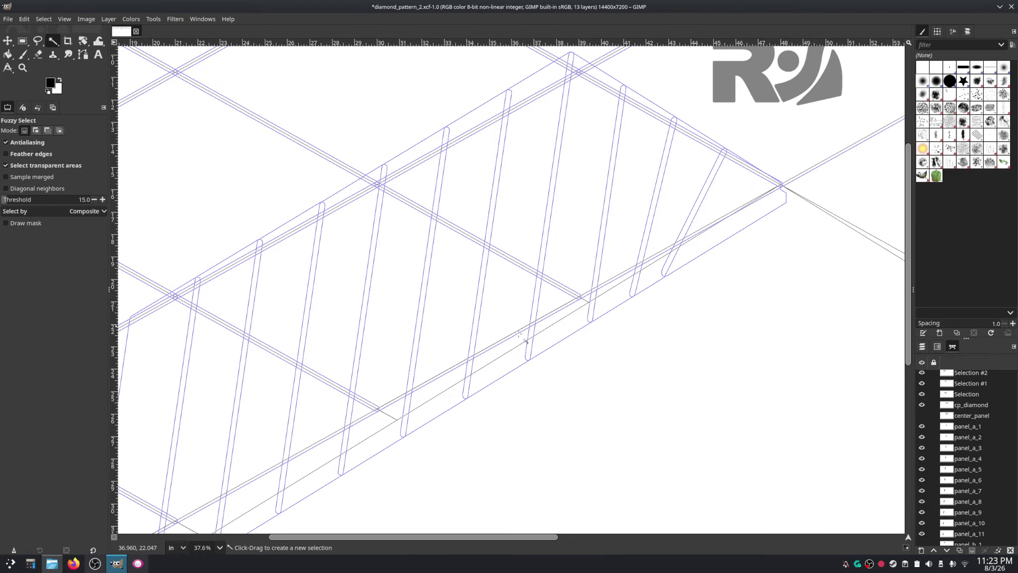
pyautogui.scroll(2, 656, 267)
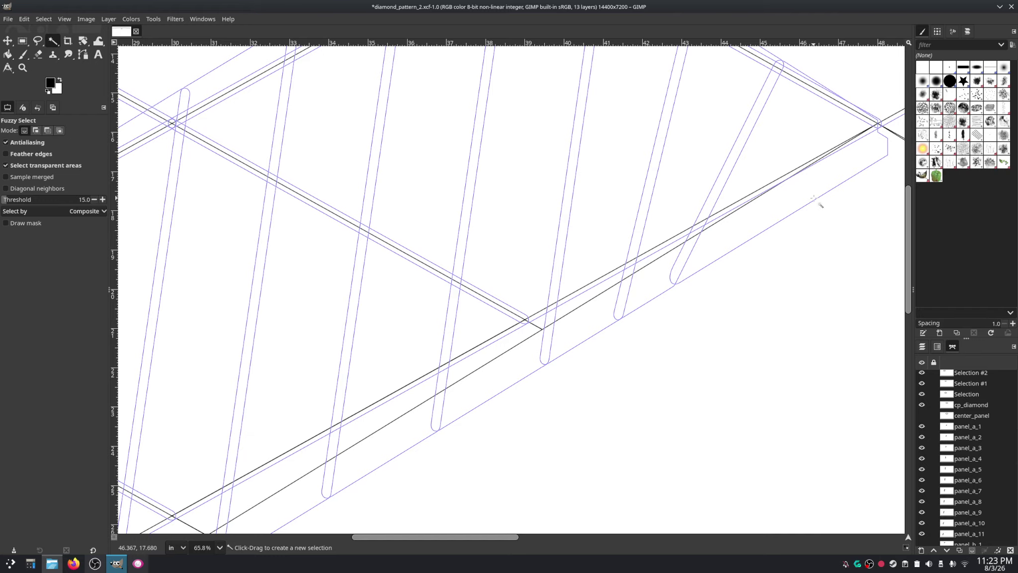
pyautogui.moveTo(814, 198); pyautogui.dragTo(627, 311)
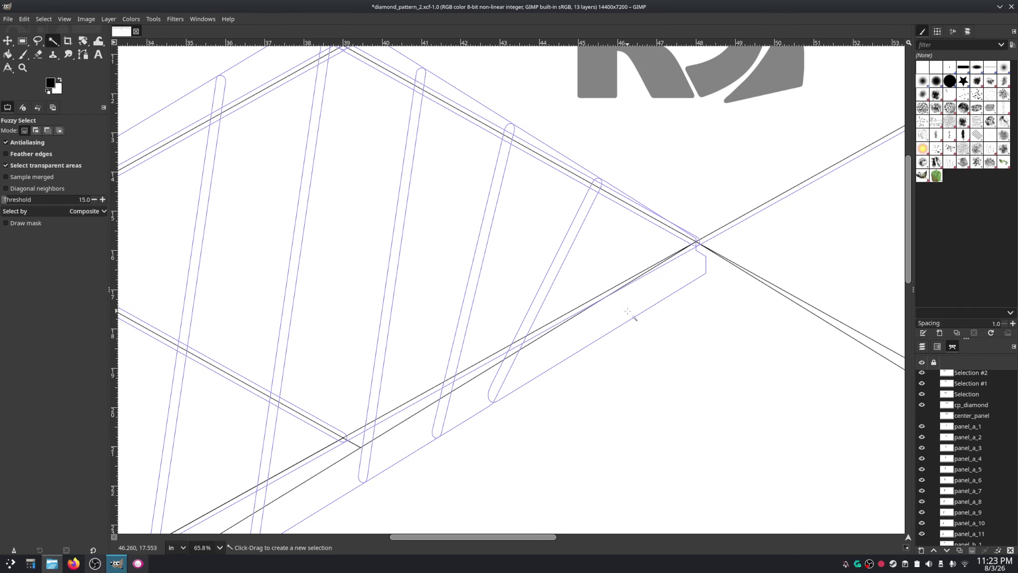
pyautogui.scroll(3, 706, 249)
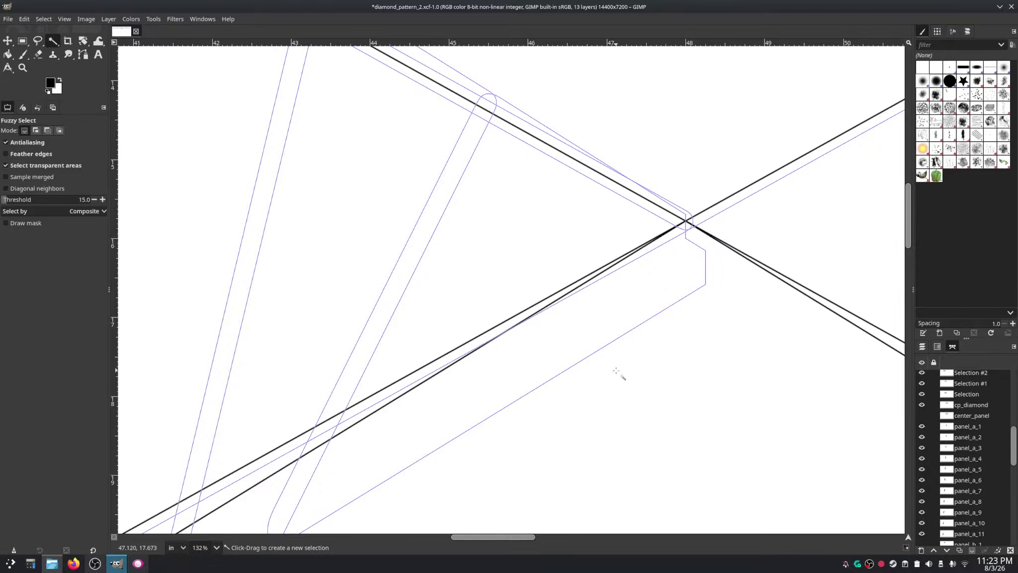
pyautogui.scroll(-5, 621, 368)
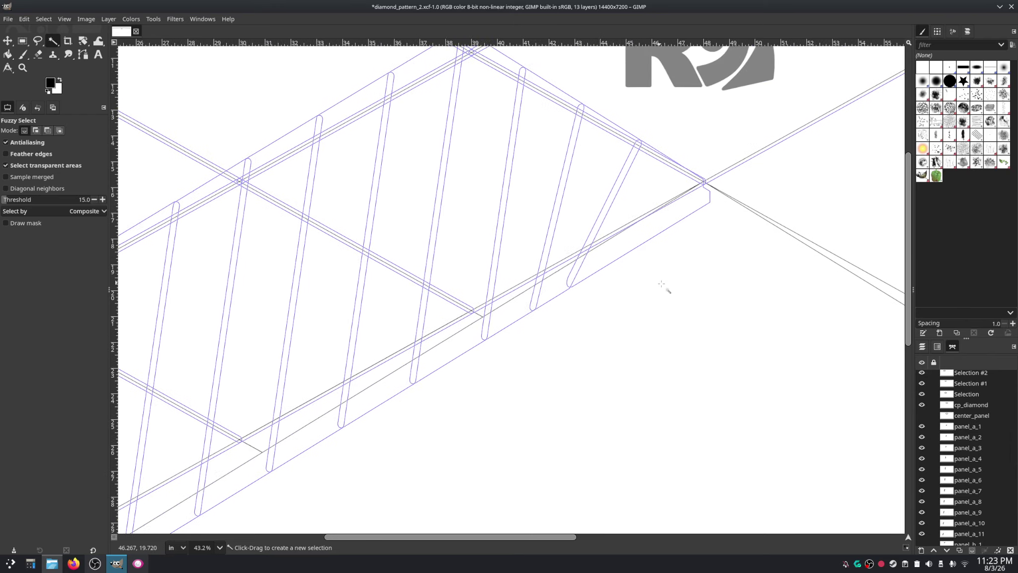
# Step: Select the paths panel_a_1 through panel_a_11 together
pyautogui.click(967, 428)
pyautogui.keyDown('shift'); pyautogui.click(969, 441); pyautogui.keyUp('shift')
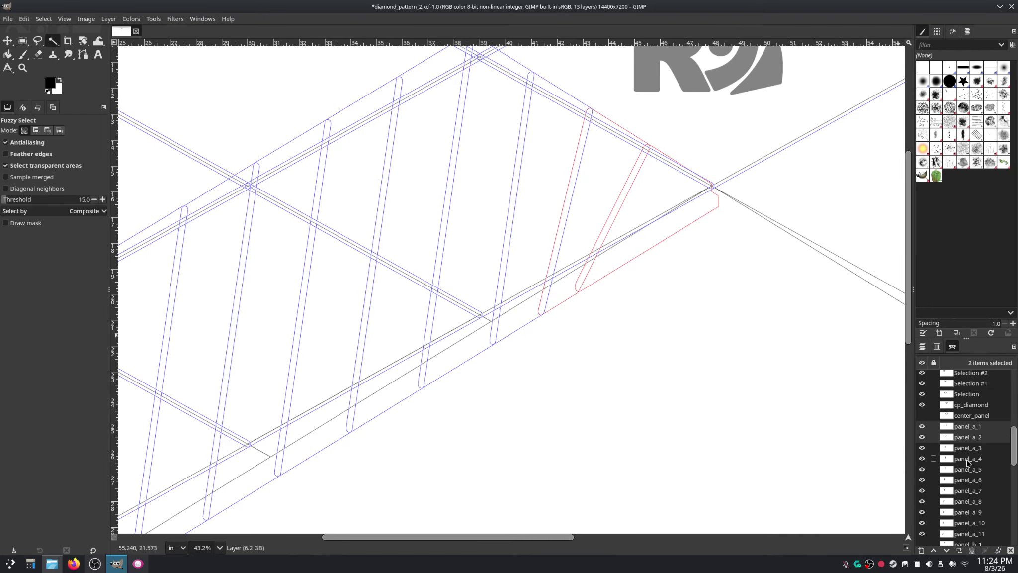
pyautogui.keyDown('shift'); pyautogui.click(968, 448); pyautogui.keyUp('shift')
pyautogui.keyDown('shift'); pyautogui.click(968, 458); pyautogui.keyUp('shift')
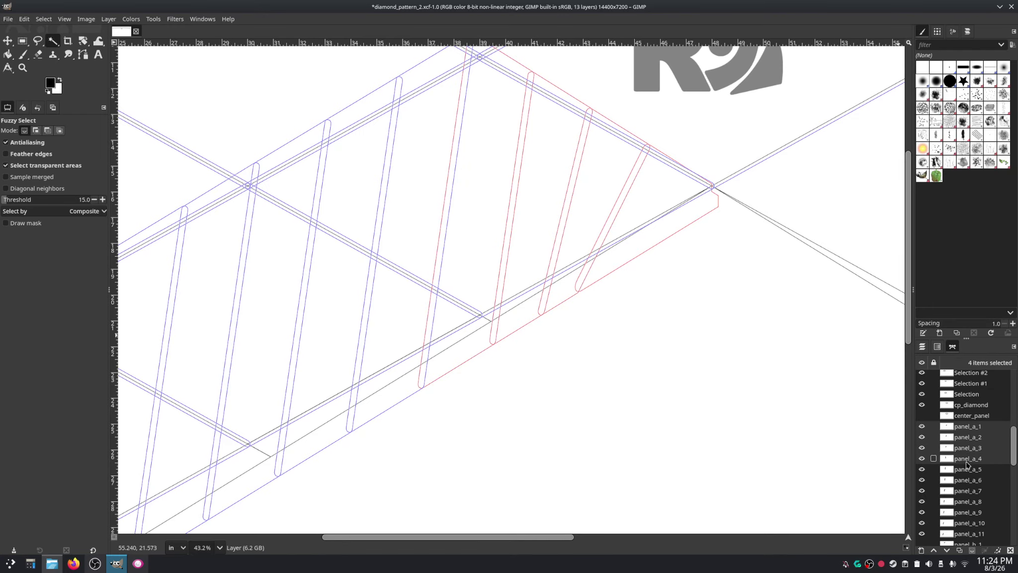
pyautogui.keyDown('shift'); pyautogui.click(967, 470); pyautogui.keyUp('shift')
pyautogui.keyDown('shift'); pyautogui.click(969, 480); pyautogui.keyUp('shift')
pyautogui.keyDown('shift'); pyautogui.click(968, 491); pyautogui.keyUp('shift')
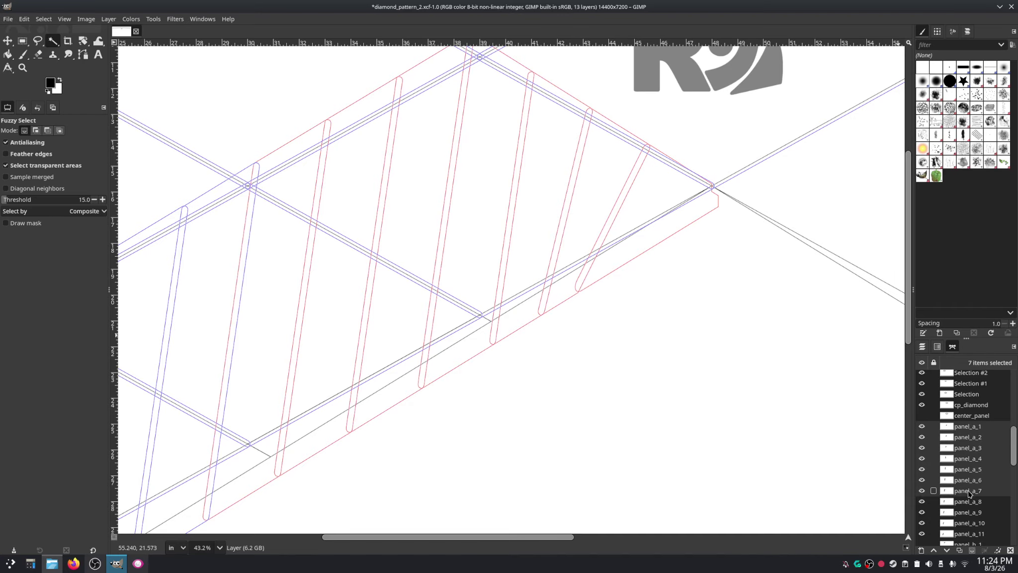
pyautogui.keyDown('shift'); pyautogui.click(968, 501); pyautogui.keyUp('shift')
pyautogui.keyDown('shift'); pyautogui.click(968, 512); pyautogui.keyUp('shift')
pyautogui.keyDown('shift'); pyautogui.click(968, 523); pyautogui.keyUp('shift')
pyautogui.keyDown('shift'); pyautogui.click(968, 534); pyautogui.keyUp('shift')
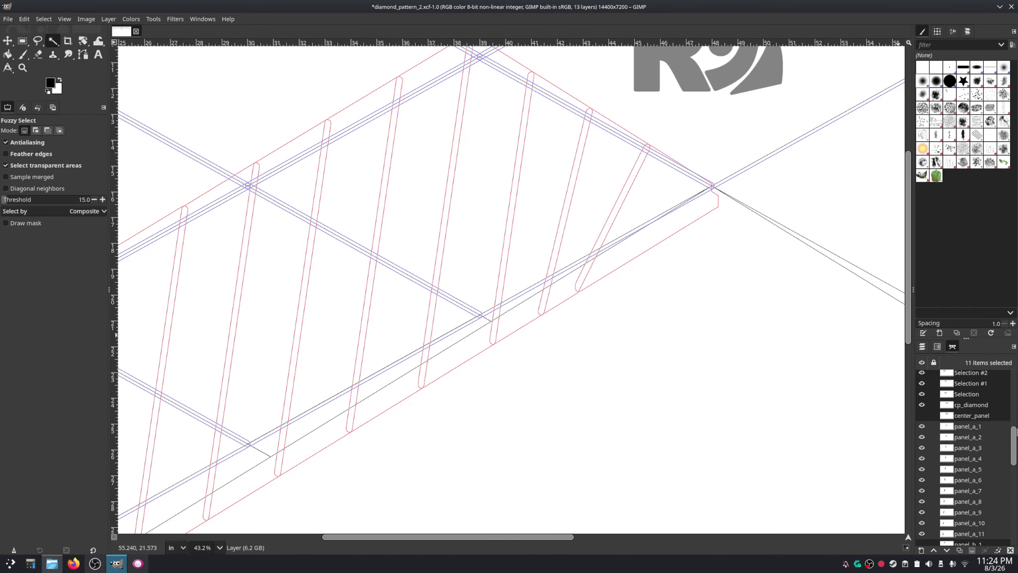
# Step: Activate the Move tool and examine the selected panel paths around the center point where the diamond edges cross
pyautogui.scroll(-4, 1014, 442)
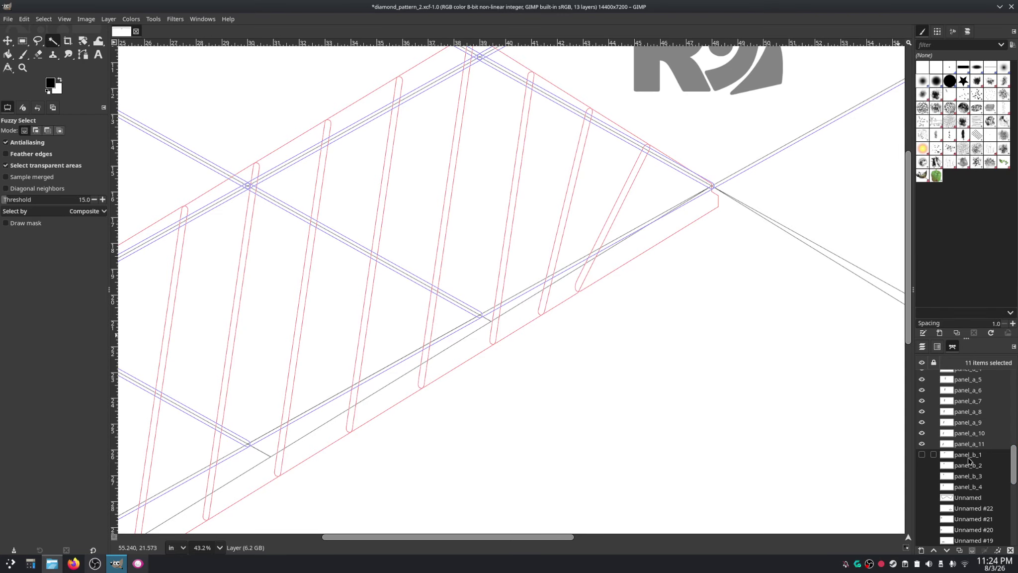
pyautogui.scroll(3, 609, 337)
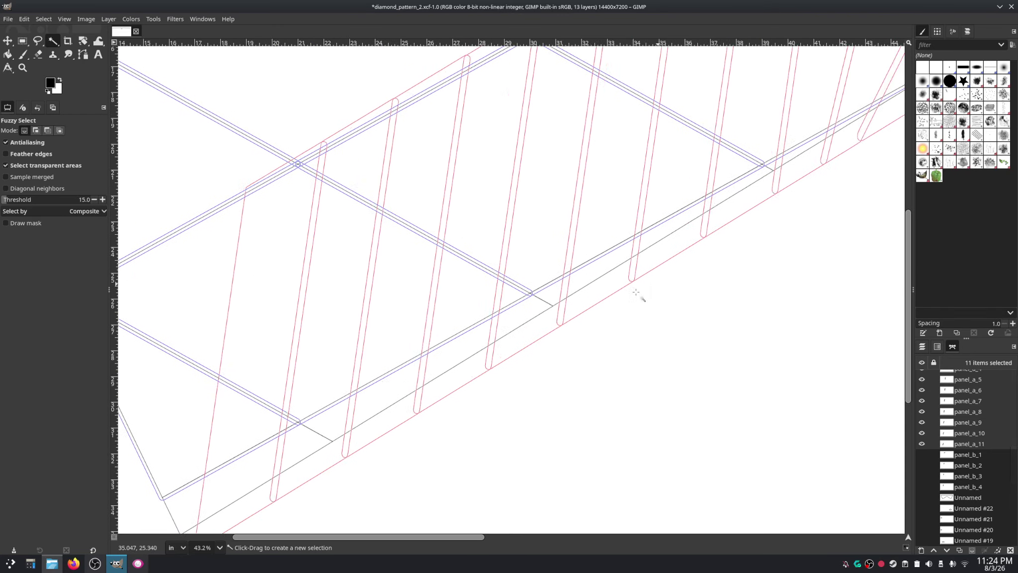
pyautogui.scroll(1, 408, 454)
pyautogui.hscroll(1, 408, 455)
pyautogui.press('m')
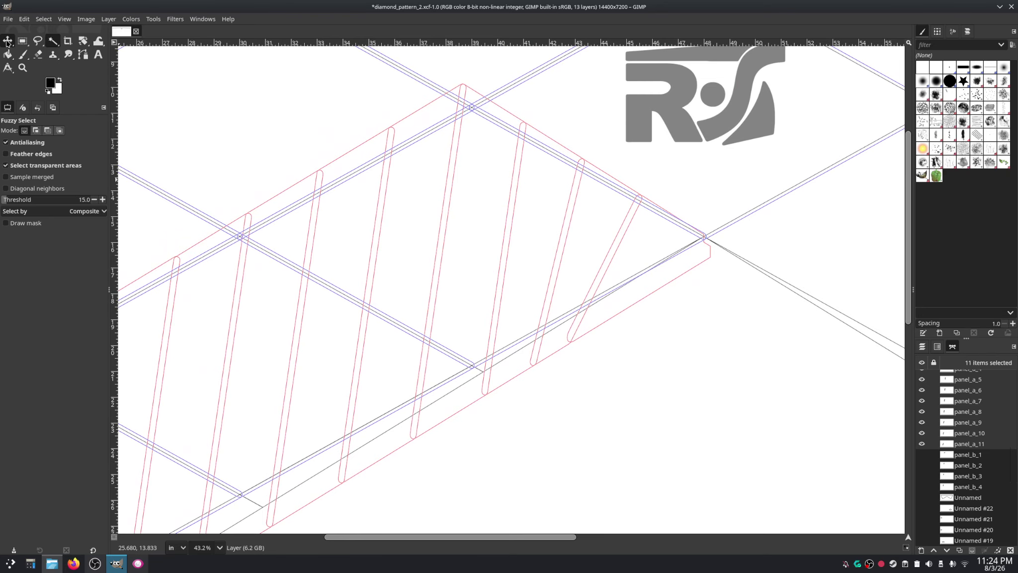
pyautogui.scroll(5, 672, 311)
pyautogui.hscroll(6, 672, 312)
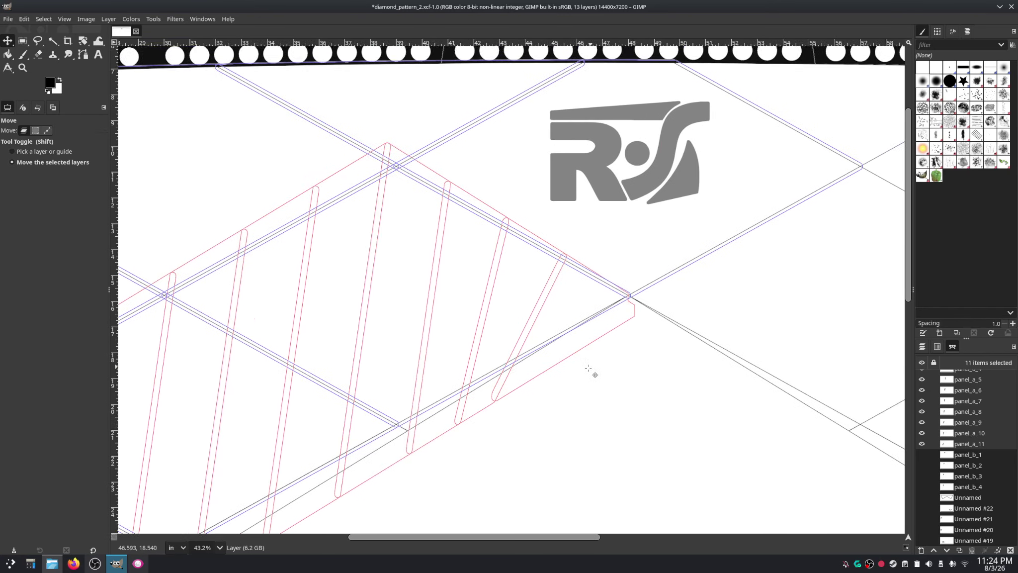
pyautogui.scroll(8, 623, 329)
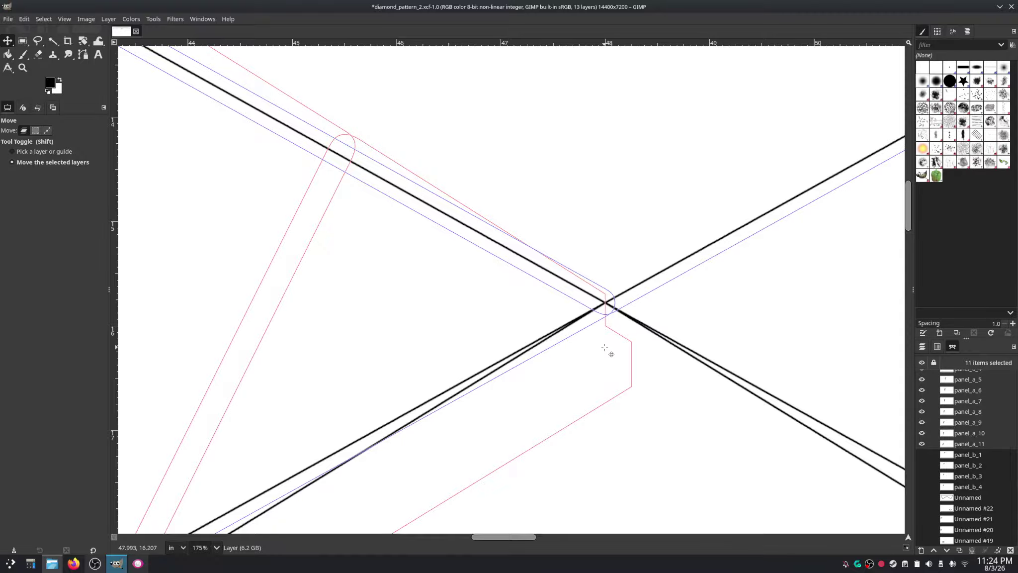
pyautogui.keyDown('ctrl'); pyautogui.scroll(-5, 594, 352); pyautogui.keyUp('ctrl')
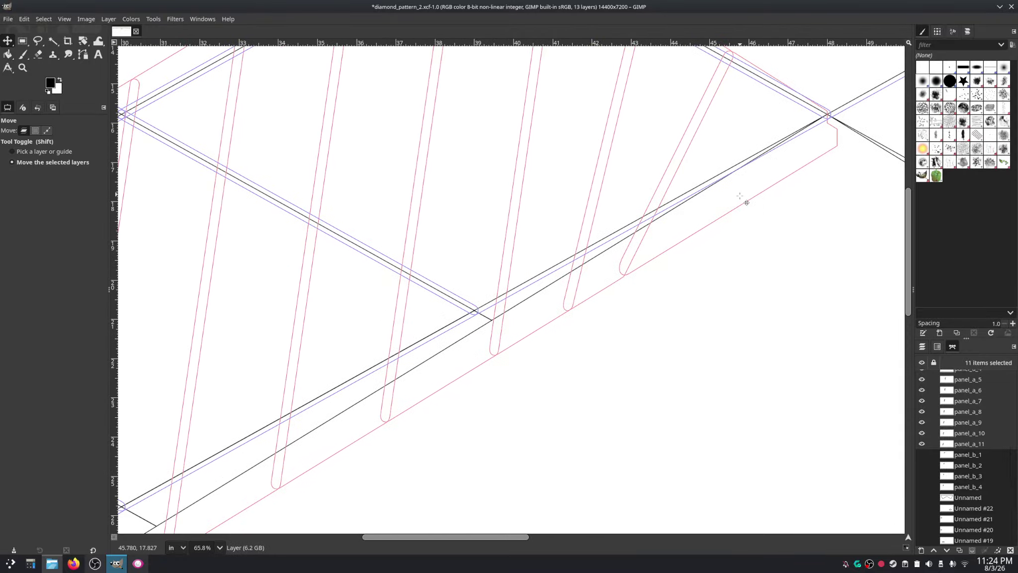
# Step: Show the print_template layer, compare its outlines with the selected panel paths, and return to the list of paths
pyautogui.click(922, 346)
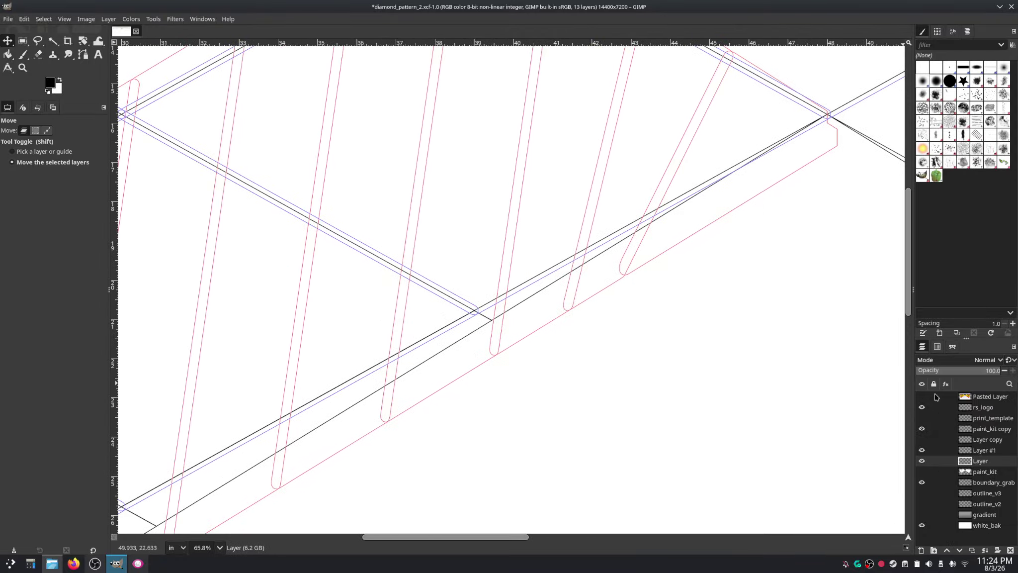
pyautogui.click(922, 418)
pyautogui.scroll(2, 728, 256)
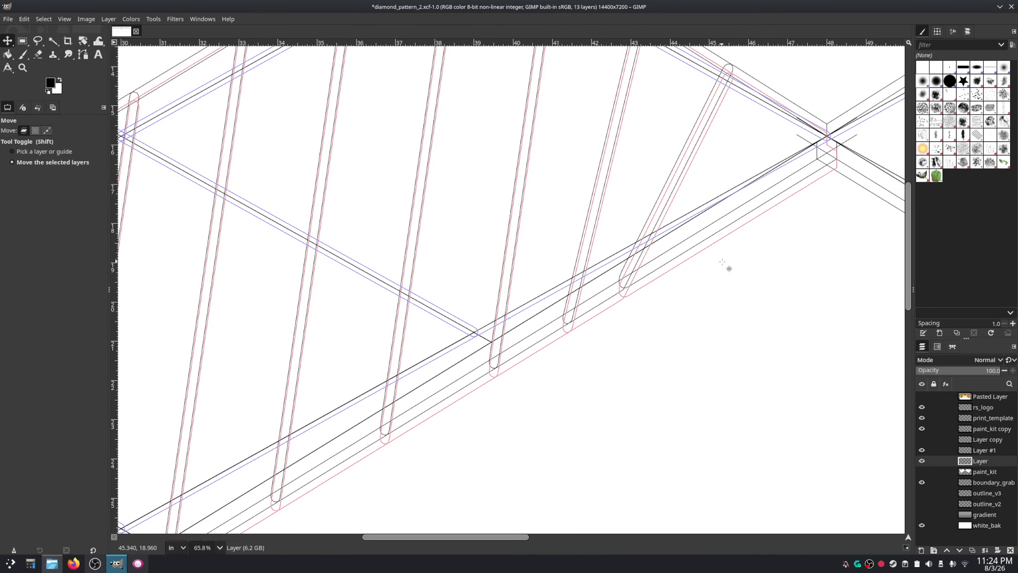
pyautogui.moveTo(722, 271); pyautogui.dragTo(698, 427)
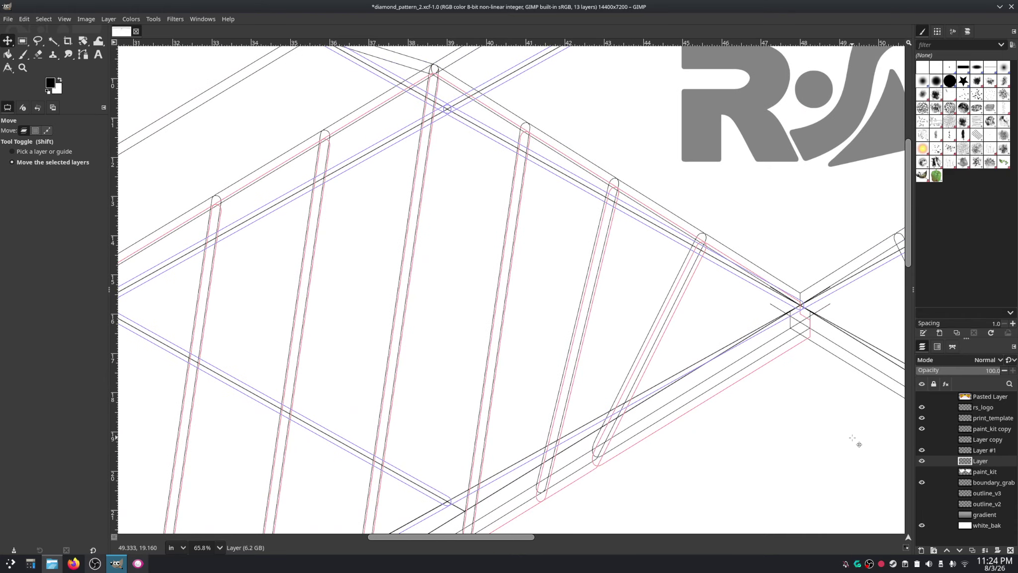
pyautogui.click(953, 346)
pyautogui.scroll(-4, 629, 323)
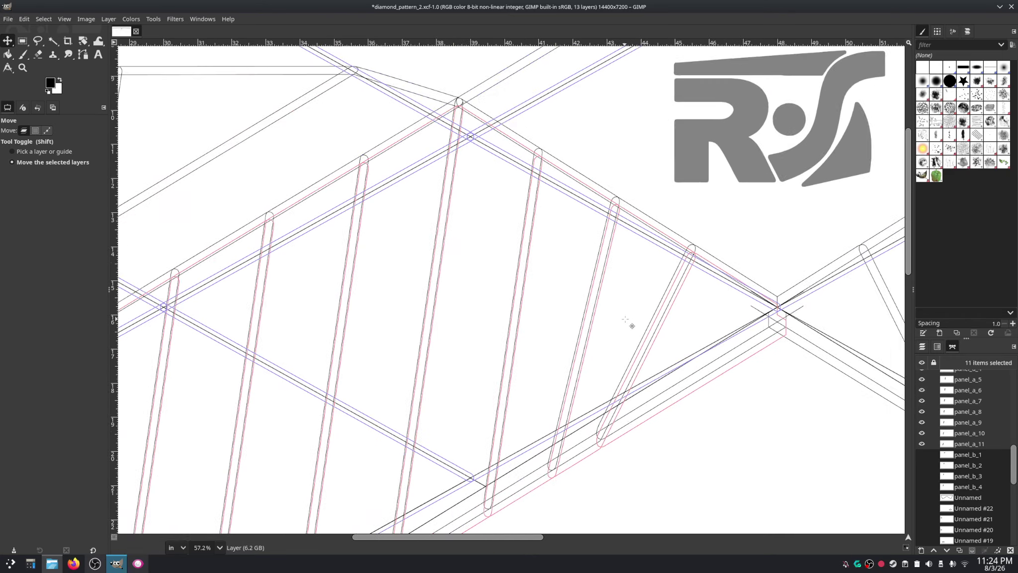
# Step: Show the paths panel_b_1 through panel_b_4 on the canvas
pyautogui.scroll(-1, 628, 317)
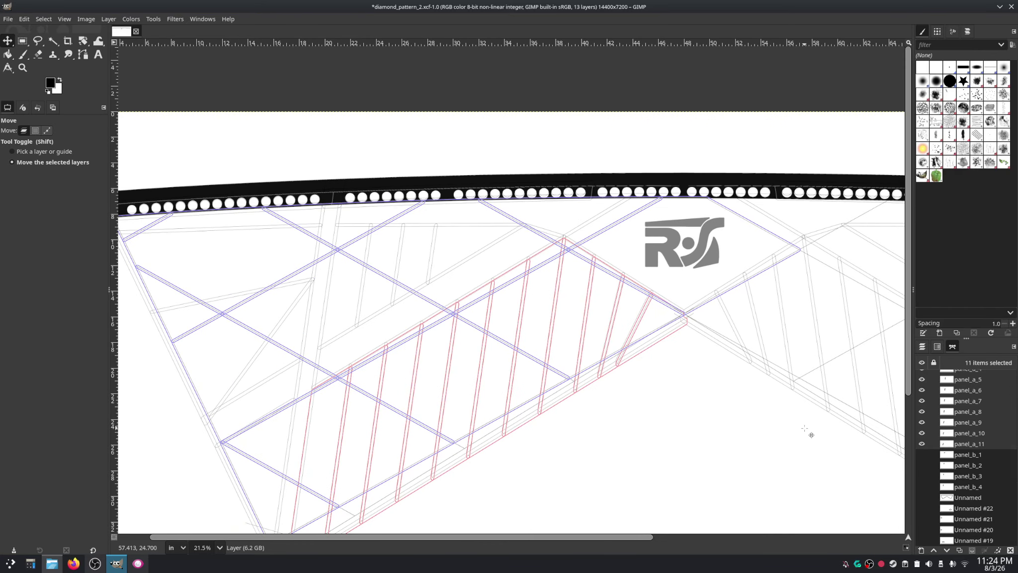
pyautogui.click(922, 455)
pyautogui.click(922, 465)
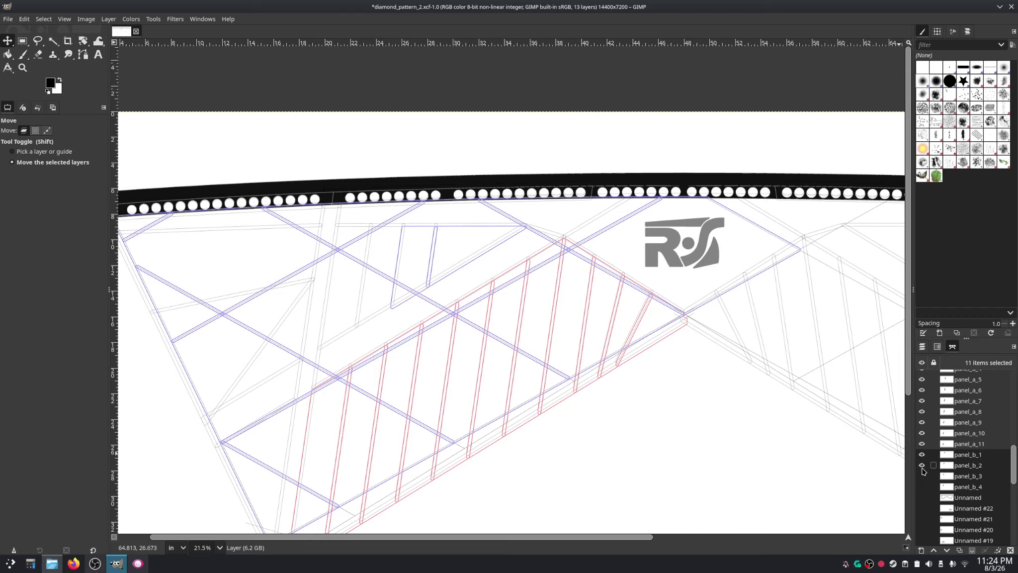
pyautogui.click(922, 466)
pyautogui.click(922, 465)
pyautogui.click(922, 476)
pyautogui.click(922, 487)
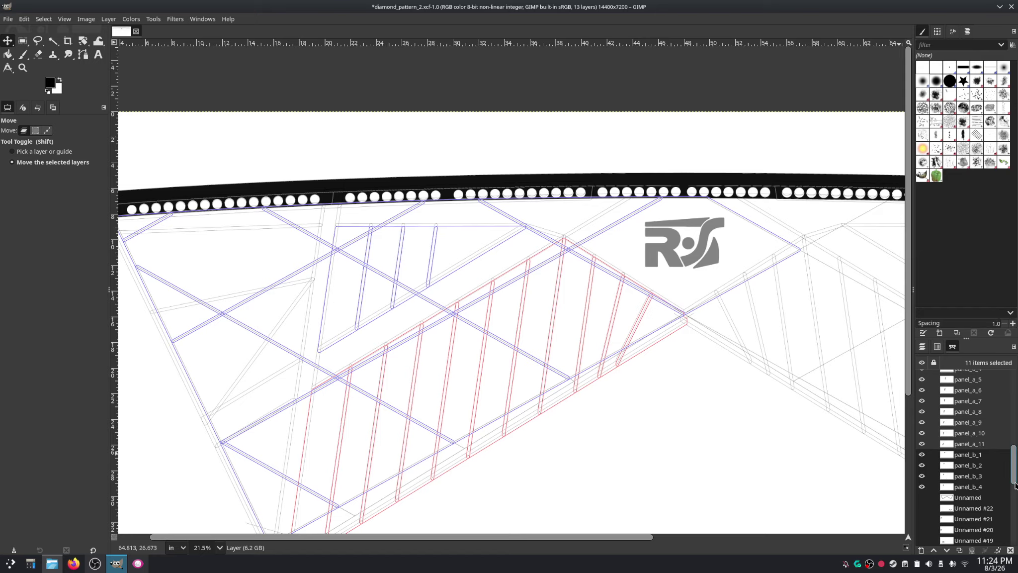
# Step: Hide the paths panel_b_1 through panel_b_4
pyautogui.moveTo(1013, 478); pyautogui.dragTo(1014, 476)
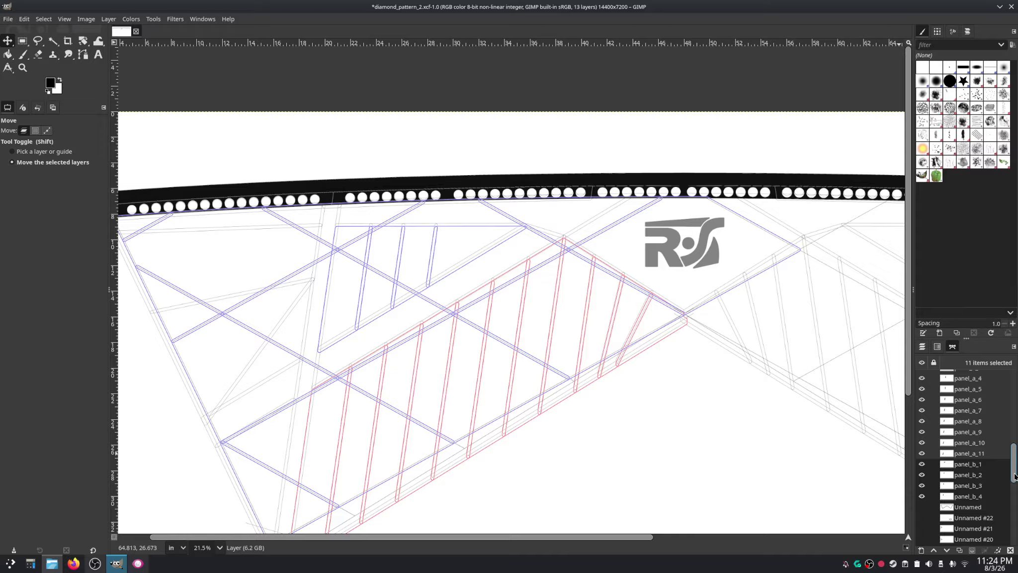
pyautogui.moveTo(1014, 476); pyautogui.dragTo(1014, 476)
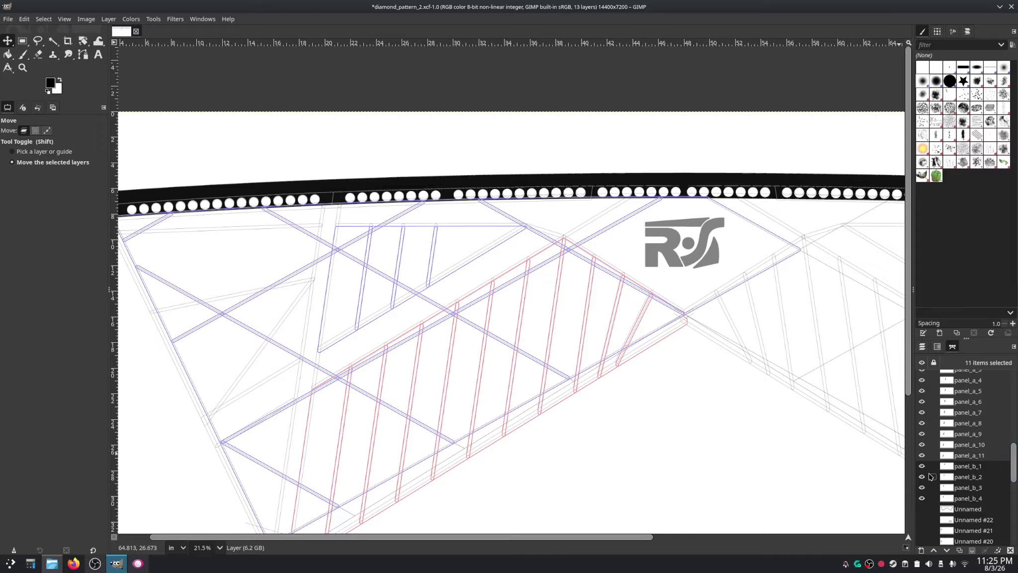
pyautogui.click(922, 455)
pyautogui.click(922, 456)
pyautogui.click(922, 467)
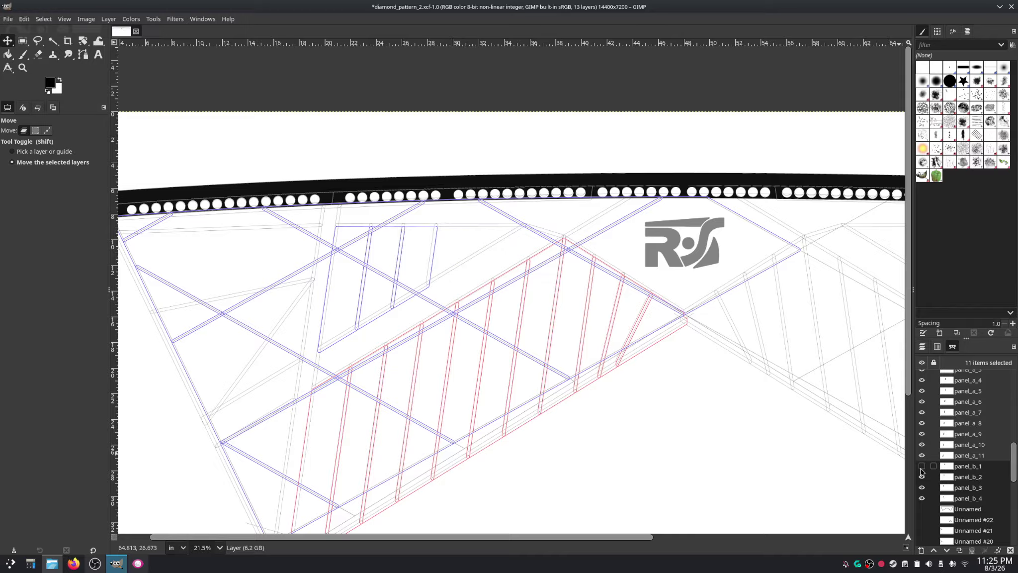
pyautogui.click(922, 477)
pyautogui.click(922, 488)
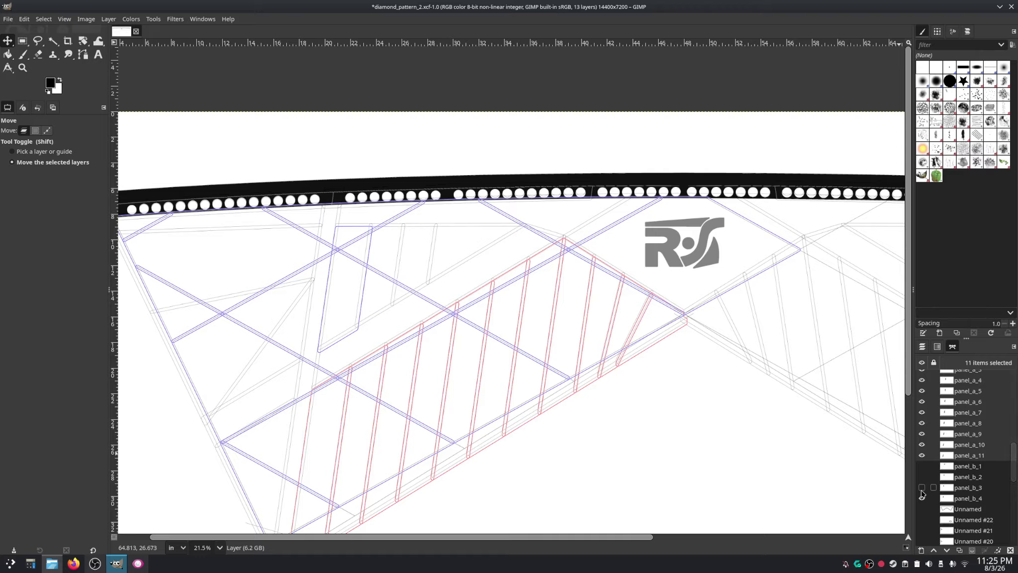
pyautogui.click(923, 499)
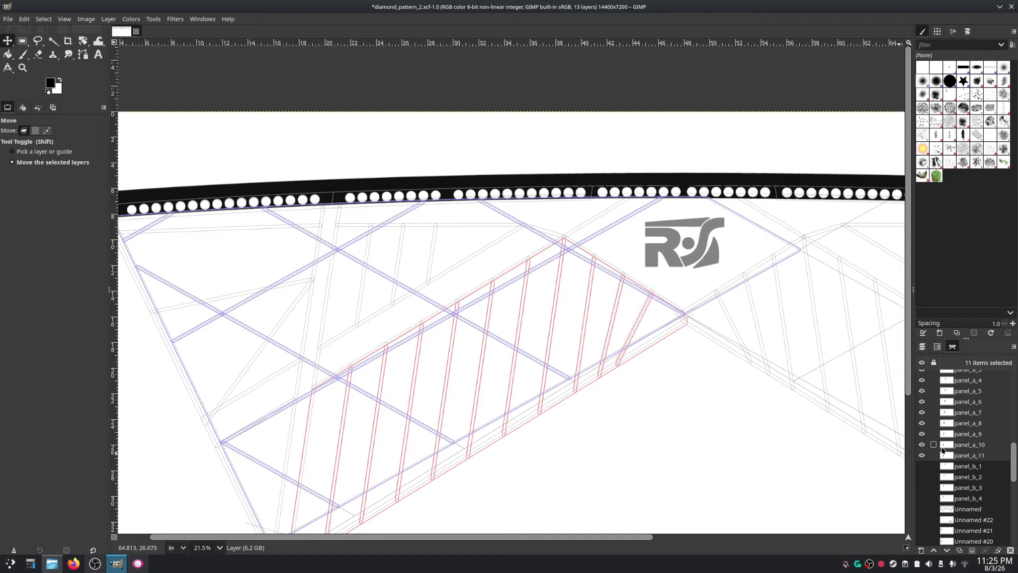
# Step: Show the paths panel_c_1 and panel_c_2, and briefly preview panel_c_3 before hiding it
pyautogui.moveTo(974, 408)
pyautogui.mouseDown()
pyautogui.moveTo(965, 476)
pyautogui.moveTo(963, 418)
pyautogui.mouseUp()
pyautogui.moveTo(1013, 458); pyautogui.dragTo(1015, 525)
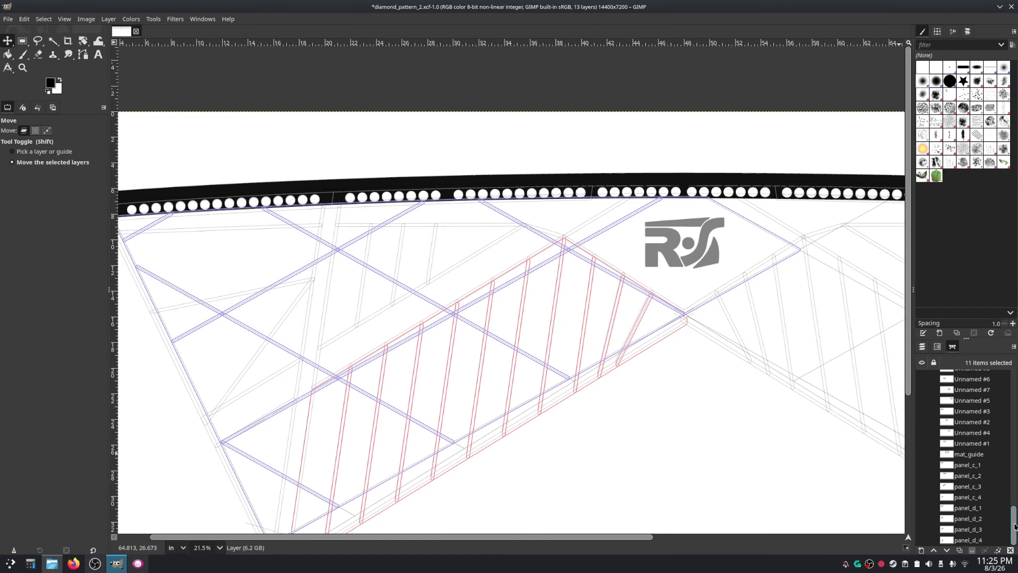
pyautogui.click(922, 464)
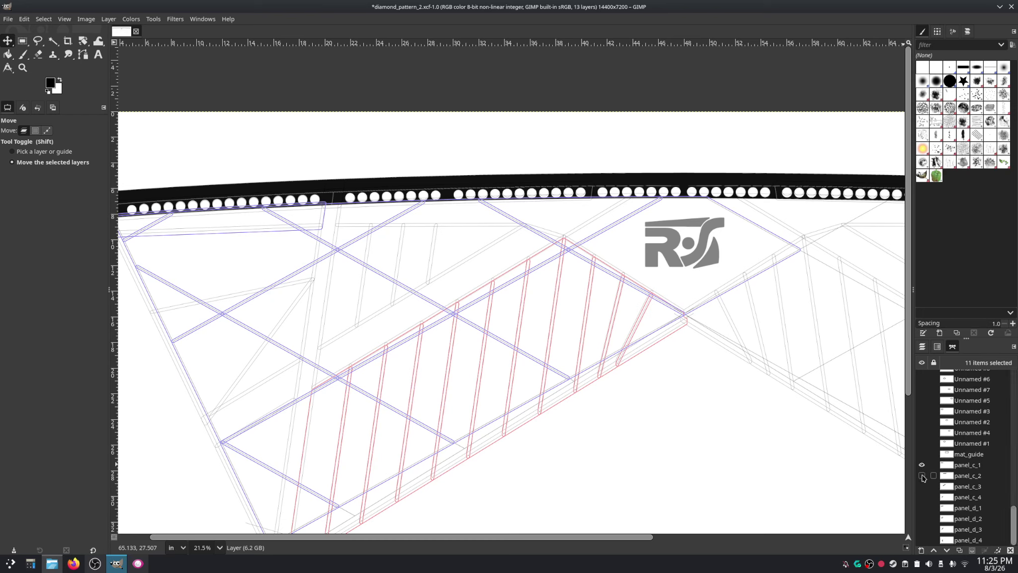
pyautogui.click(922, 476)
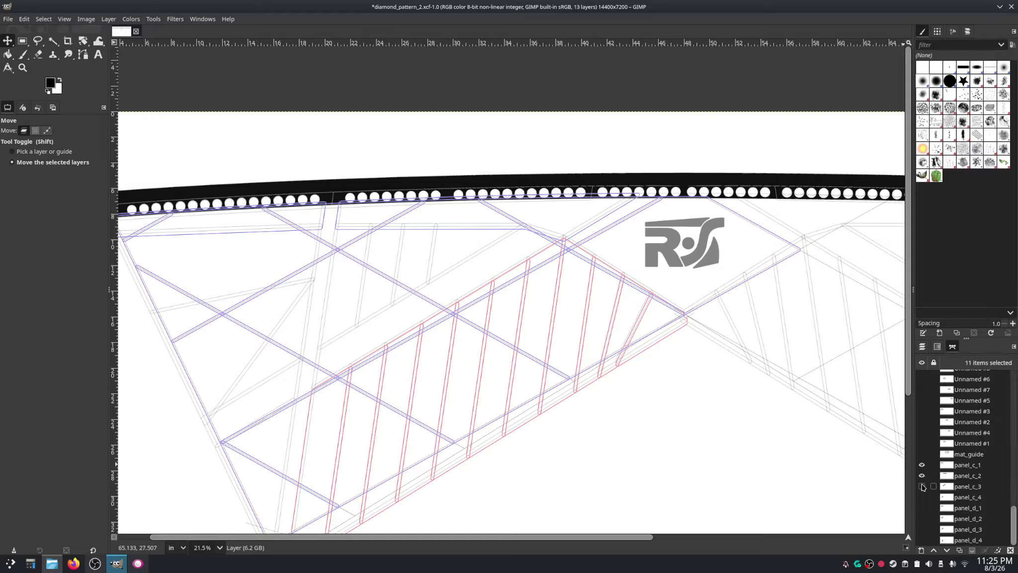
pyautogui.click(922, 486)
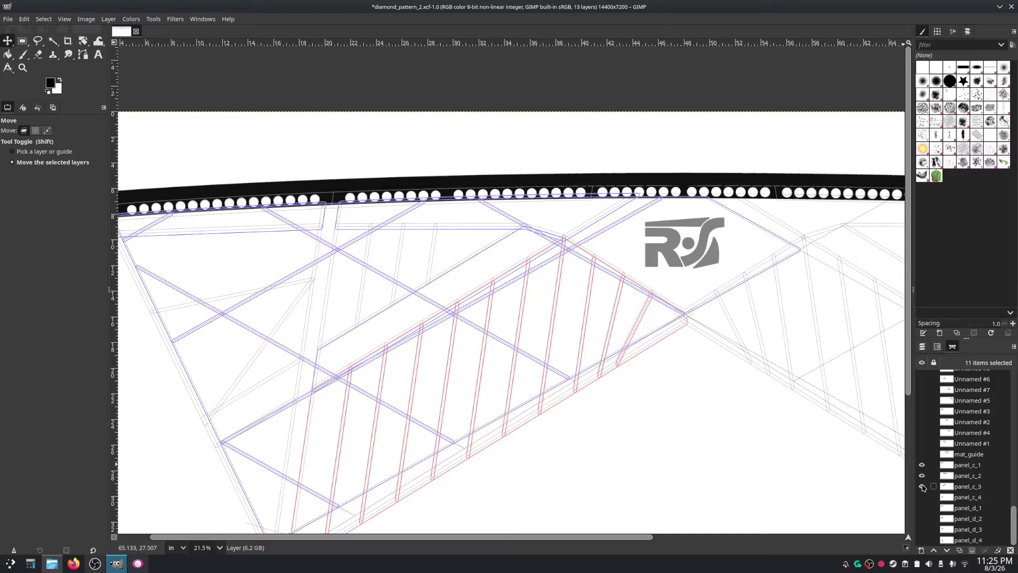
pyautogui.click(922, 486)
# Step: Show the center_panel path and examine it where the diamond edges cross at the center point
pyautogui.moveTo(1014, 514); pyautogui.dragTo(1015, 437)
pyautogui.click(922, 405)
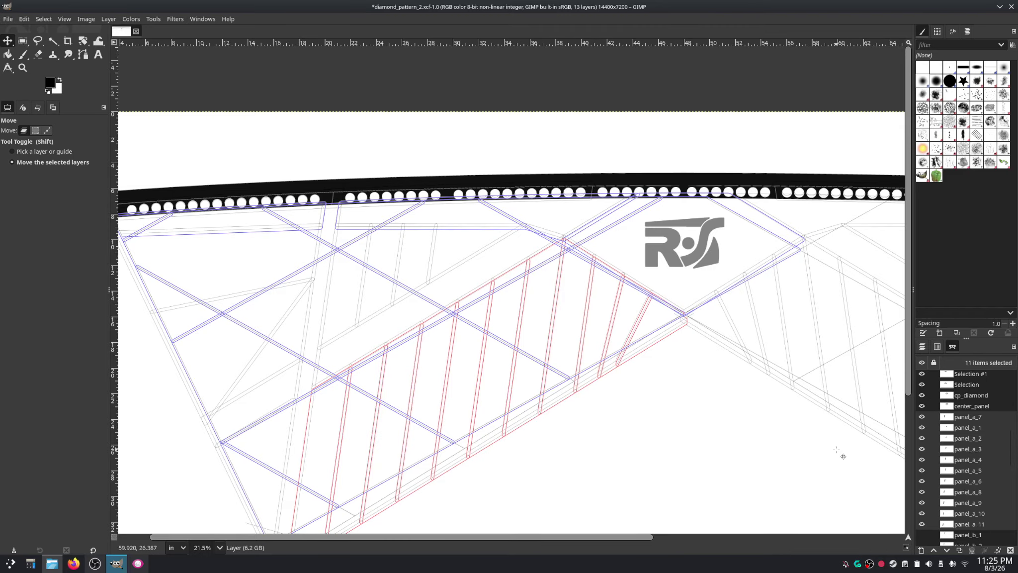
pyautogui.scroll(8, 695, 341)
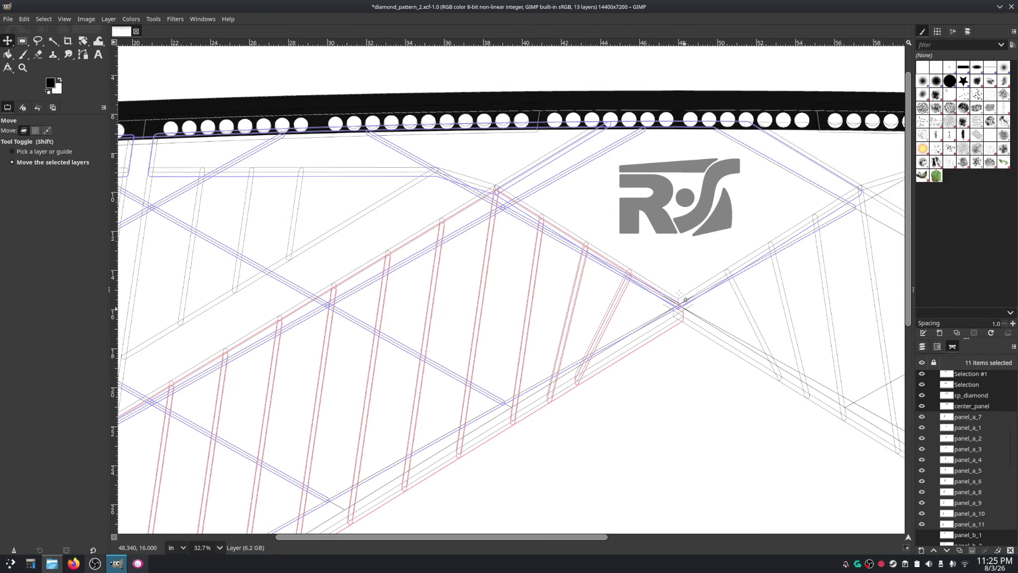
pyautogui.scroll(1, 699, 336)
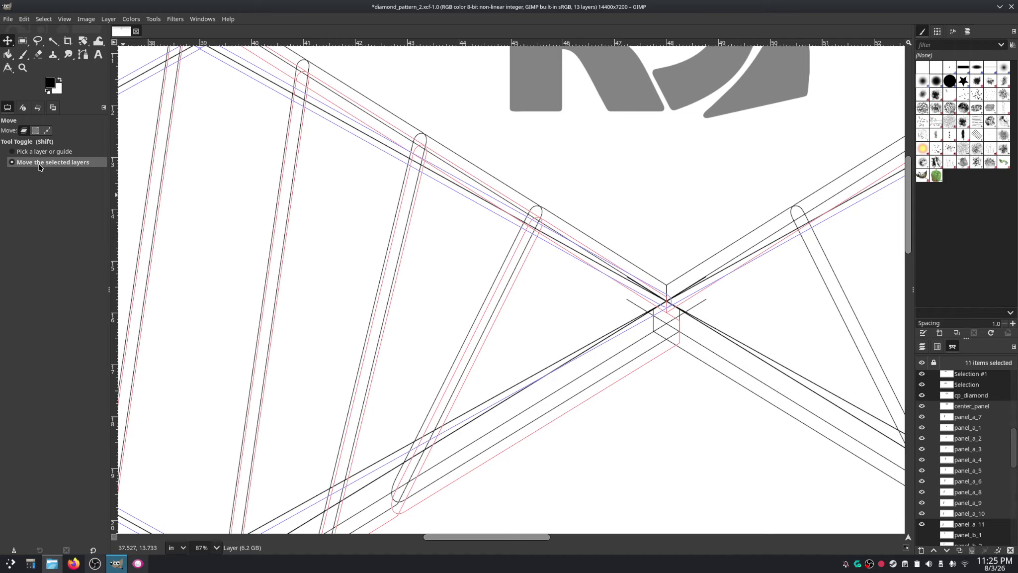
# Step: Set the Move tool to act on paths, moving the active path rather than layers
pyautogui.press('shift')
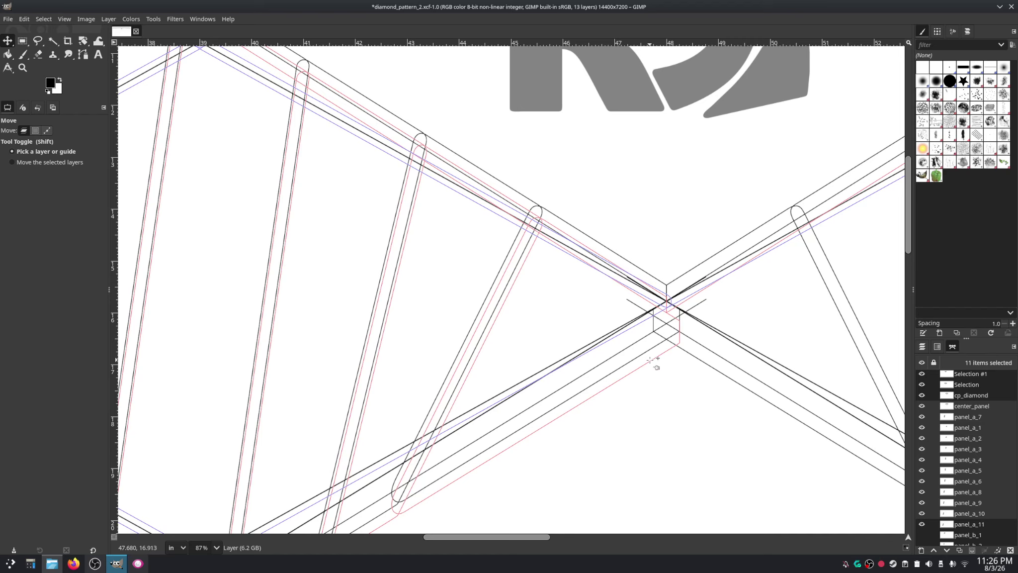
pyautogui.click(35, 162)
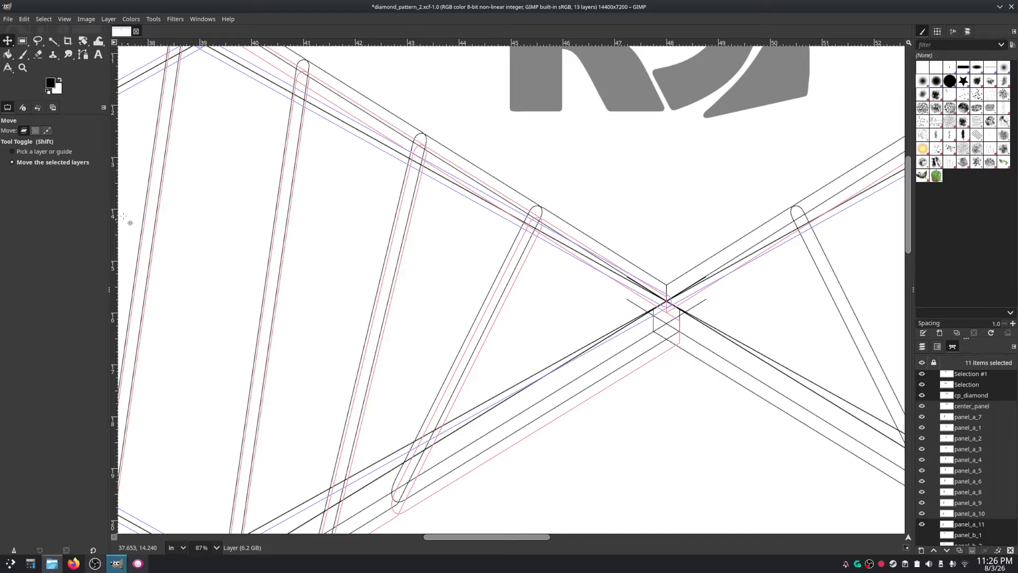
pyautogui.click(48, 130)
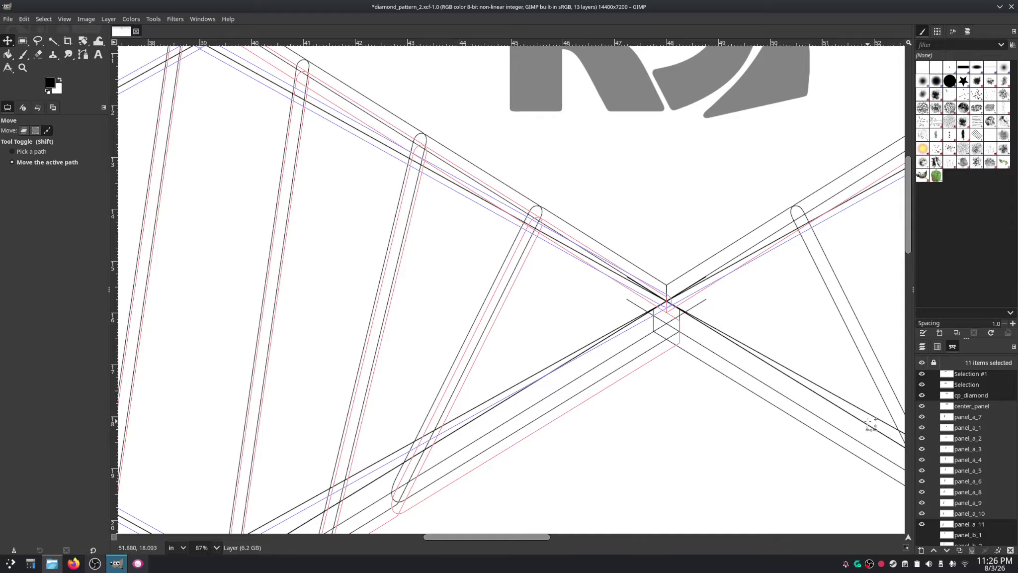
# Step: Undo the last path move and the layer move before it
pyautogui.click(24, 19)
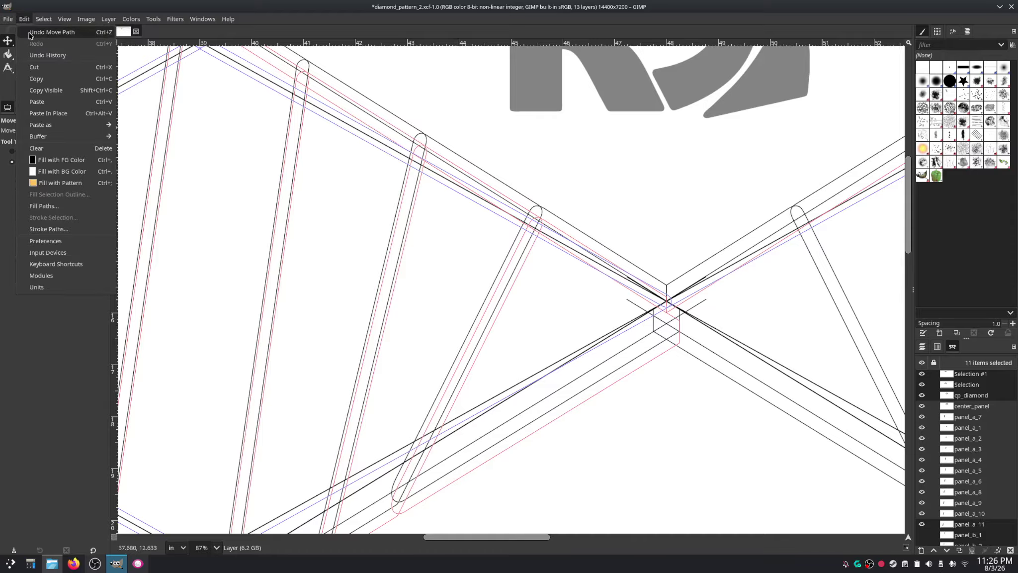
pyautogui.click(29, 32)
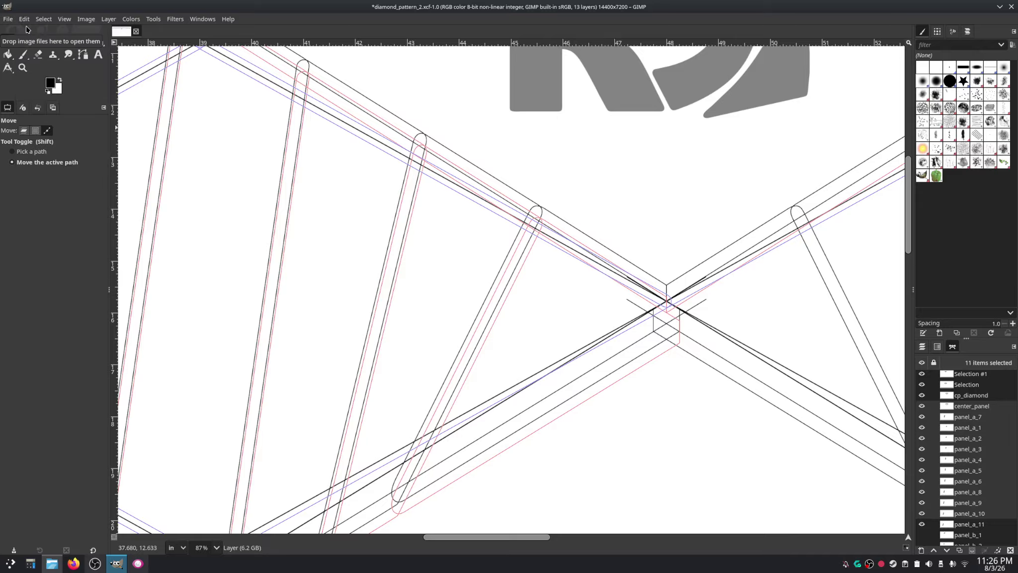
pyautogui.click(24, 19)
pyautogui.click(31, 33)
pyautogui.click(24, 19)
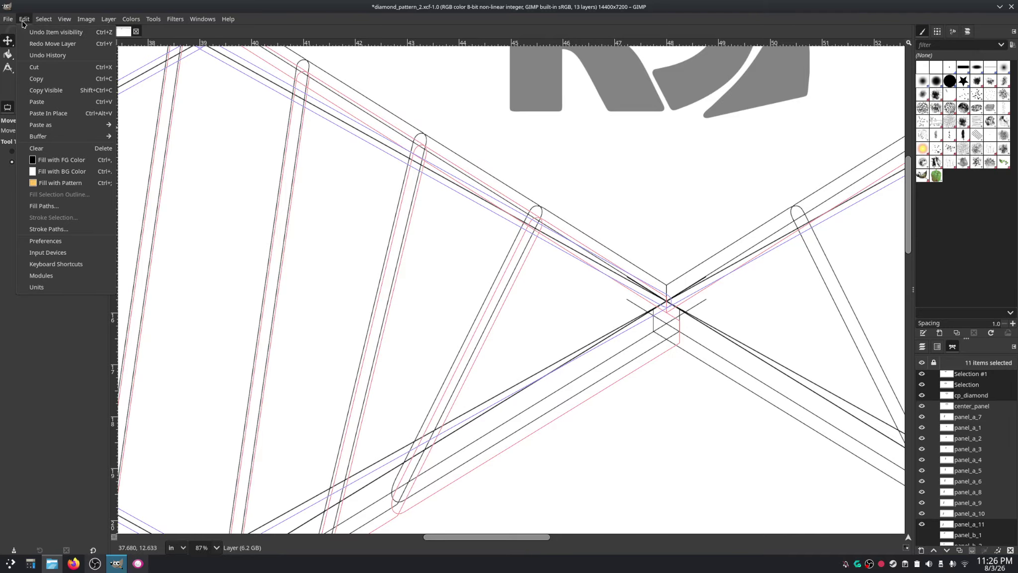
pyautogui.press('Escape')
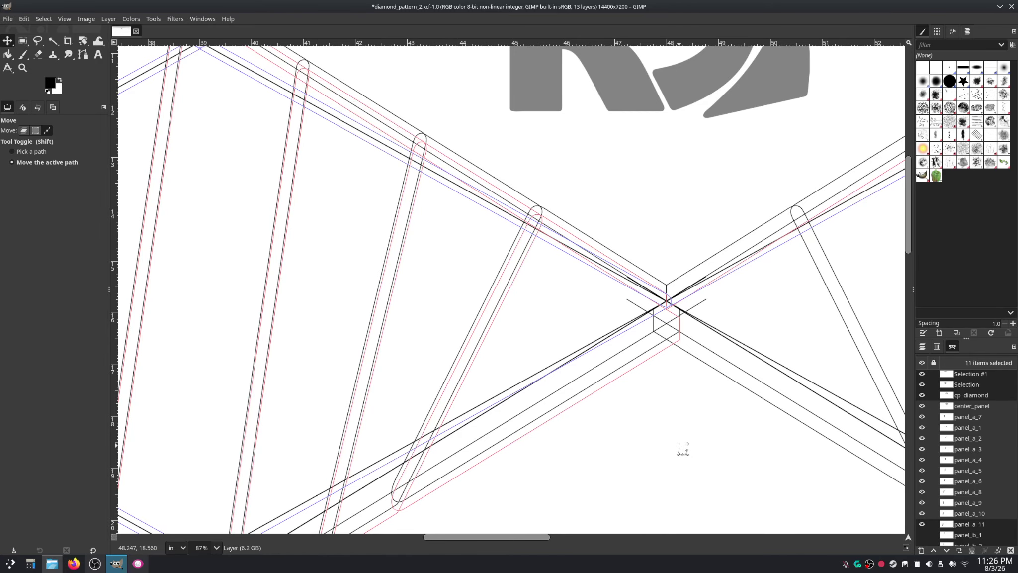
# Step: Nudge the selected center_panel and panel_a_1 through panel_a_10 paths up and left onto the print template outlines
pyautogui.press('Up')
pyautogui.press('Up')
pyautogui.press('Left')
pyautogui.press('Left')
pyautogui.press('Up')
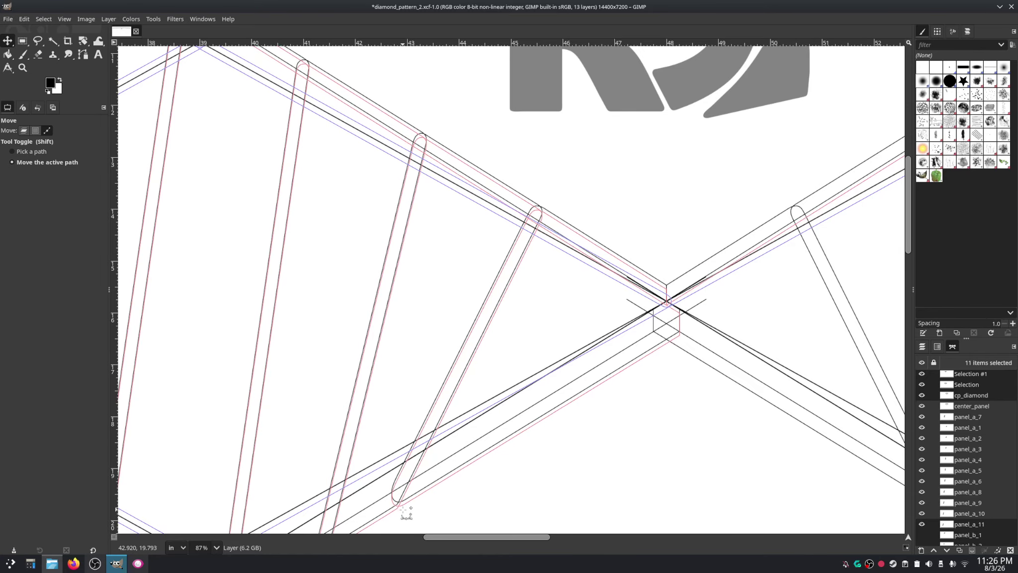
pyautogui.press('Up')
pyautogui.press('Up')
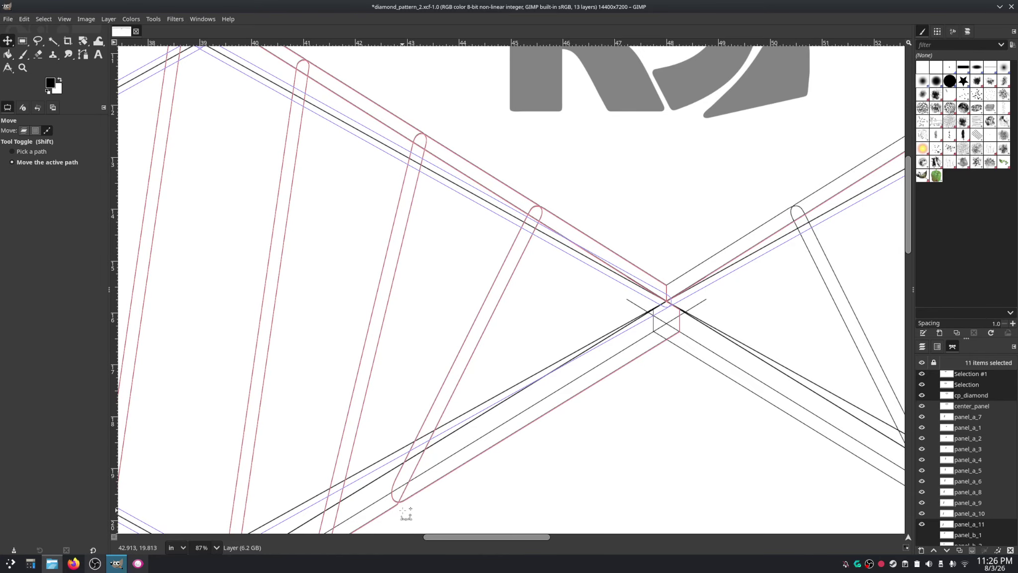
pyautogui.press('Up')
pyautogui.press('Up')
pyautogui.press('Up')
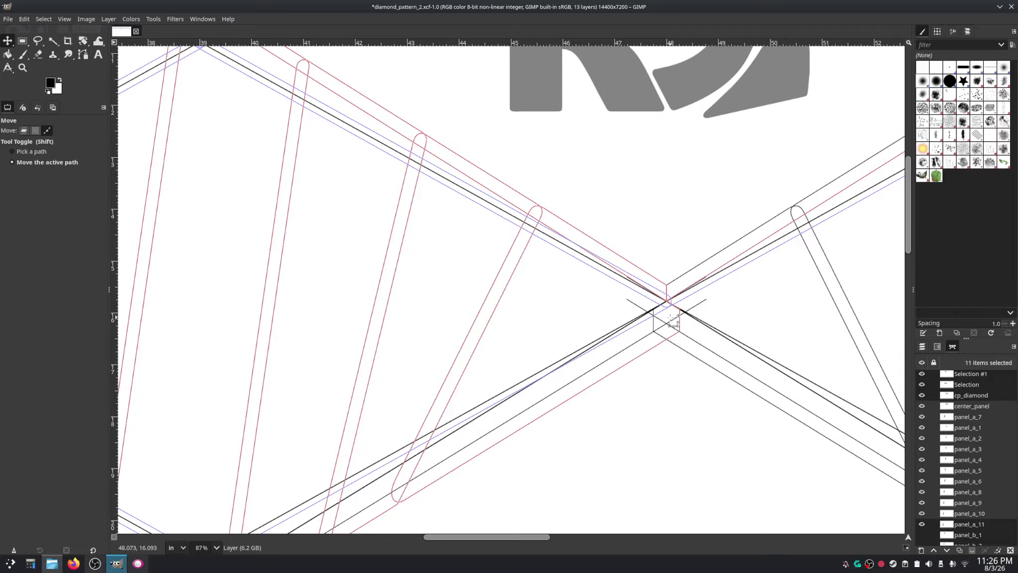
# Step: Examine how closely the moved paths match the print template outlines at the center point
pyautogui.scroll(3, 671, 318)
pyautogui.scroll(2, 672, 321)
pyautogui.scroll(2, 670, 291)
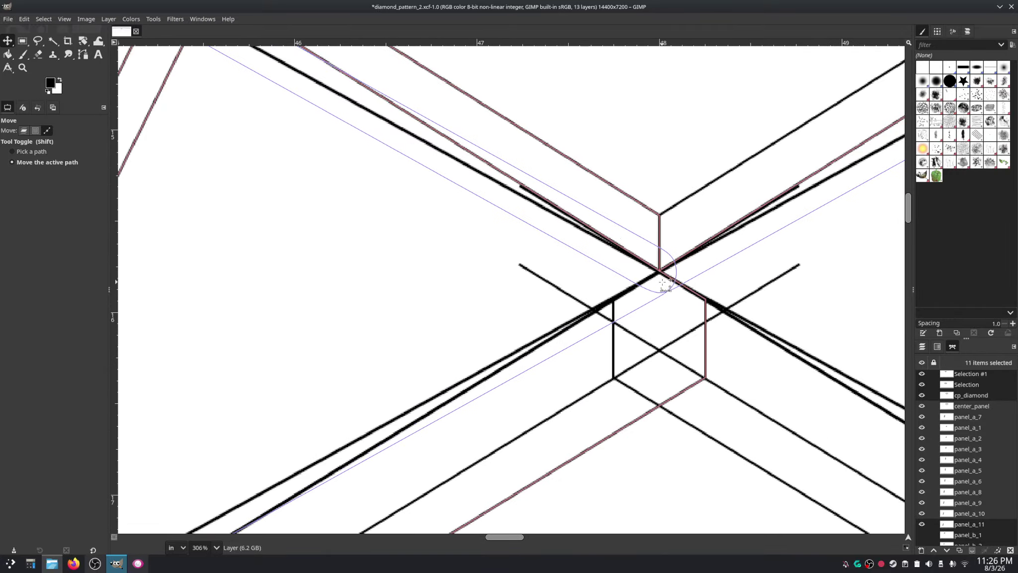
pyautogui.scroll(-2, 666, 276)
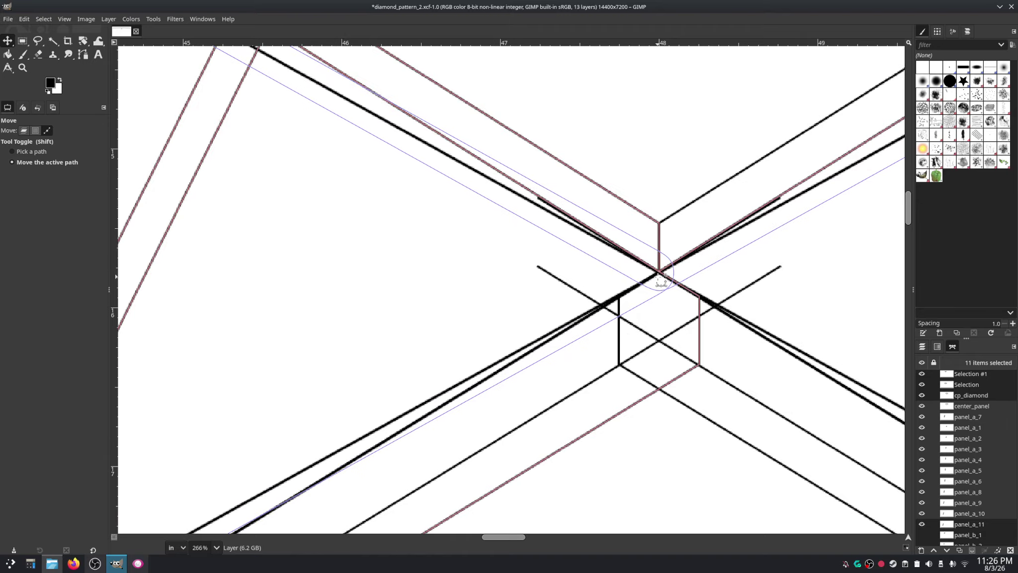
pyautogui.scroll(-2, 661, 281)
pyautogui.scroll(-1, 661, 281)
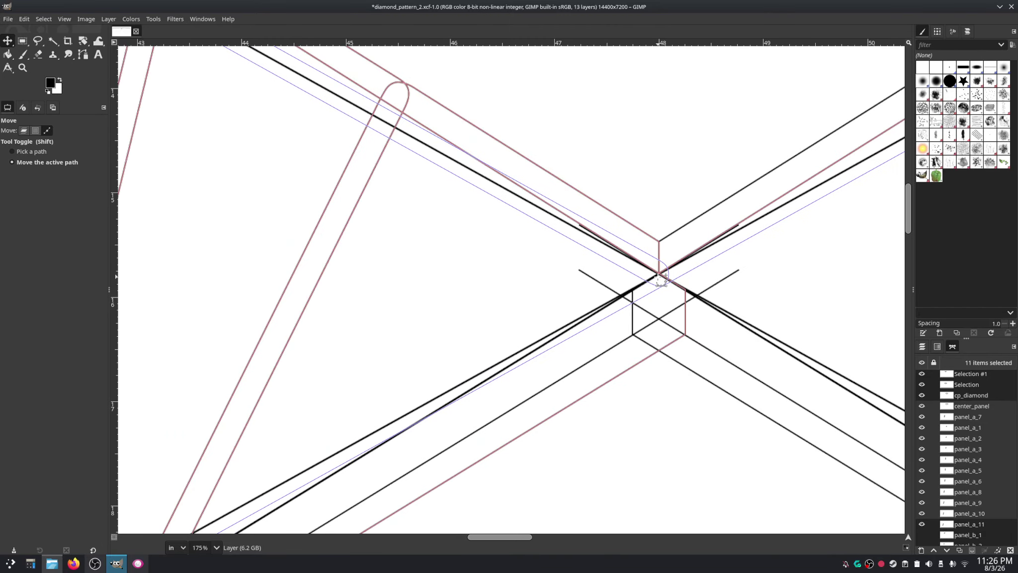
pyautogui.scroll(2, 661, 281)
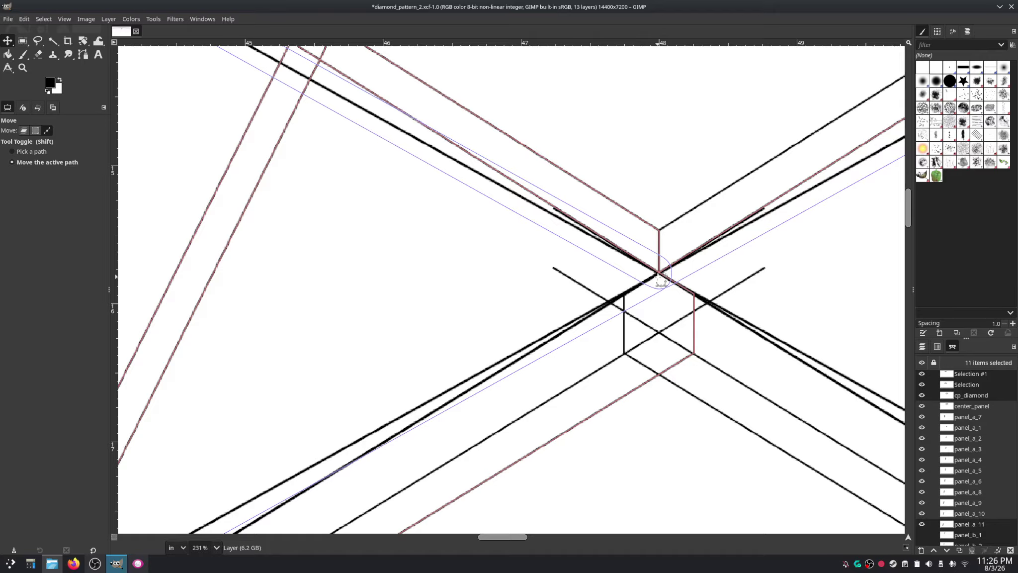
pyautogui.scroll(-1, 661, 281)
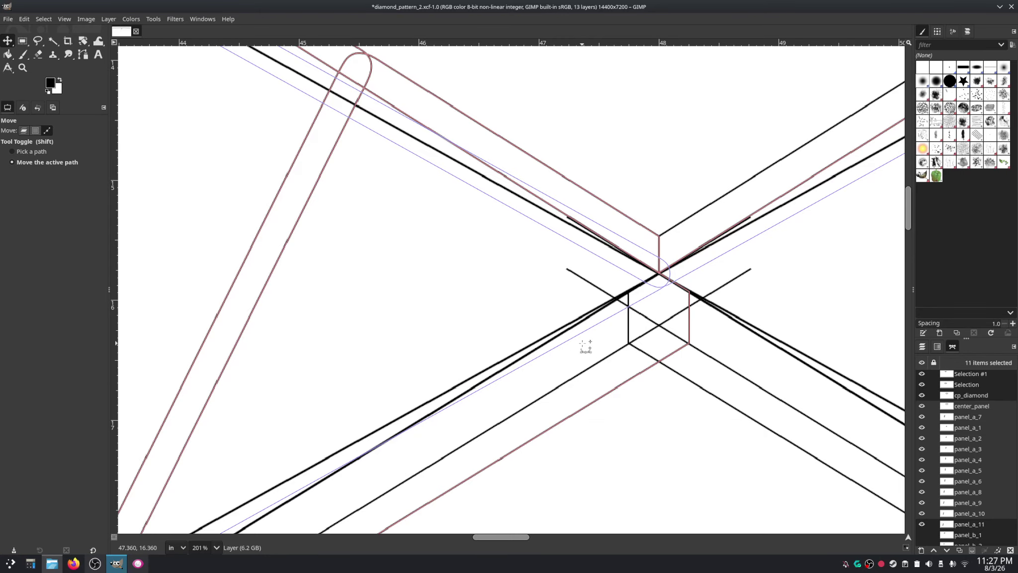
# Step: Make the misaligned panel_a_11 path at the lower-left end of the kite the active path
pyautogui.scroll(-4, 584, 348)
pyautogui.scroll(-3, 584, 362)
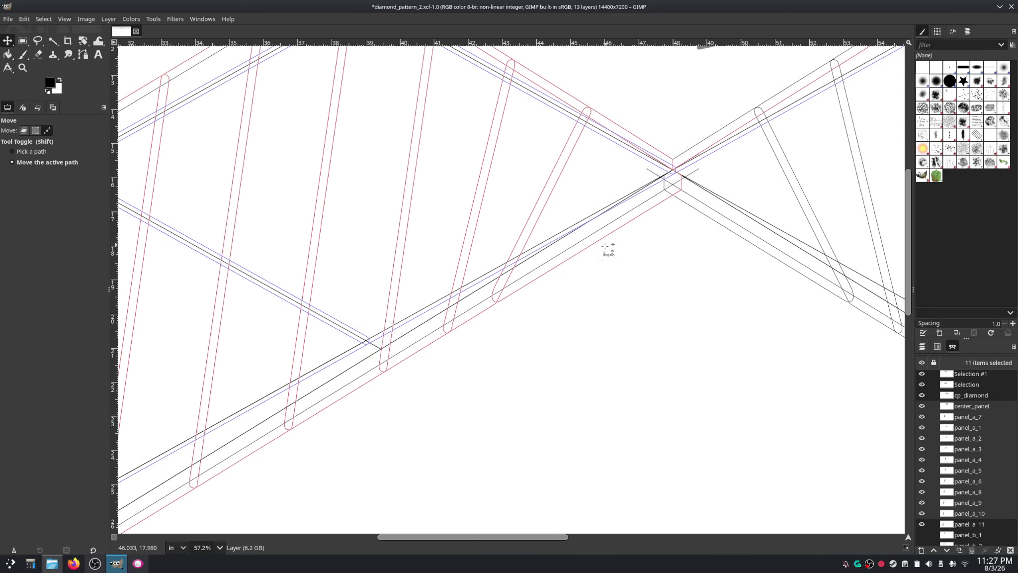
pyautogui.moveTo(567, 347); pyautogui.dragTo(809, 137)
pyautogui.moveTo(591, 286)
pyautogui.mouseDown()
pyautogui.moveTo(612, 257)
pyautogui.moveTo(785, 176)
pyautogui.moveTo(713, 282)
pyautogui.mouseUp()
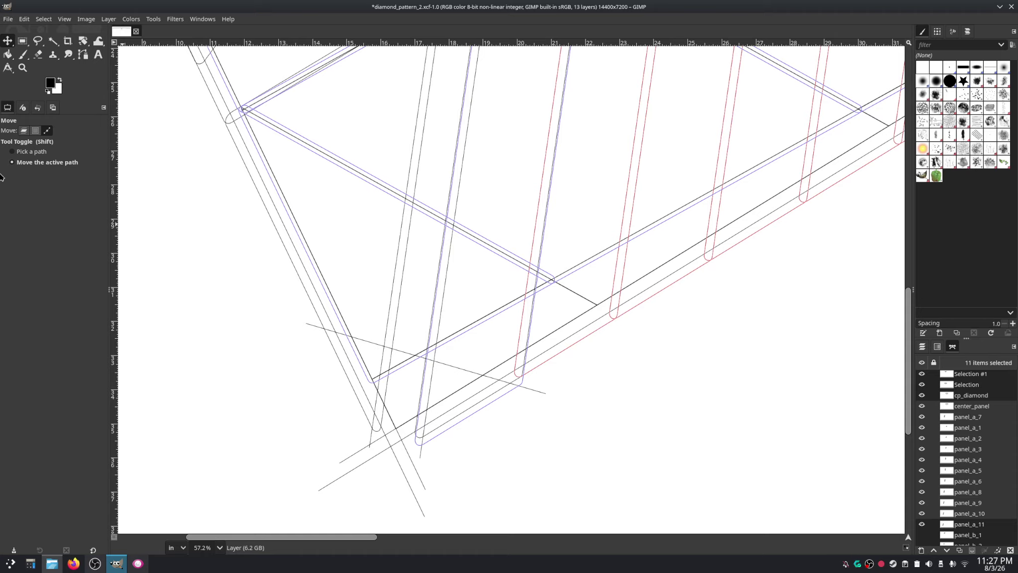
pyautogui.click(83, 56)
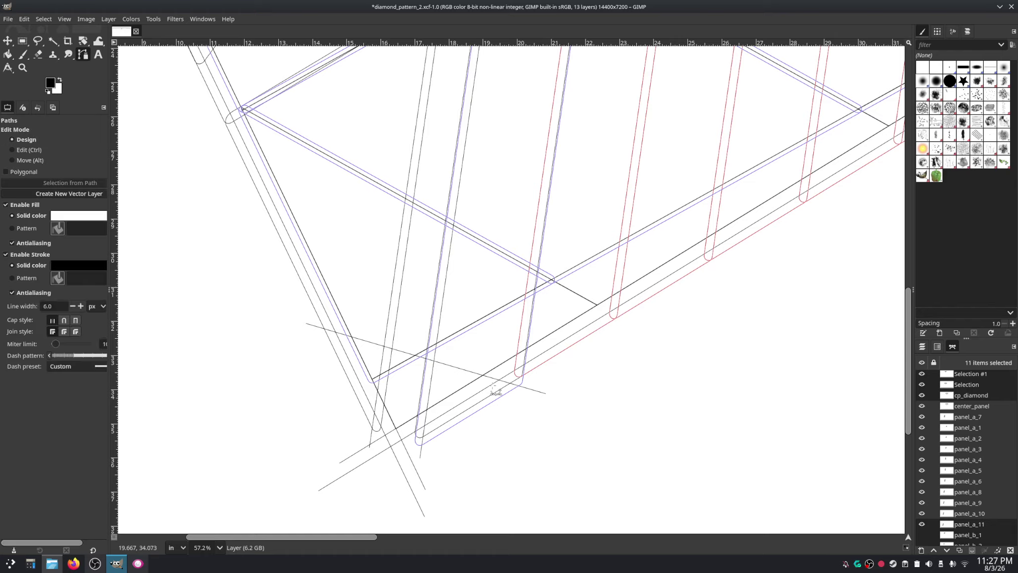
pyautogui.click(489, 406)
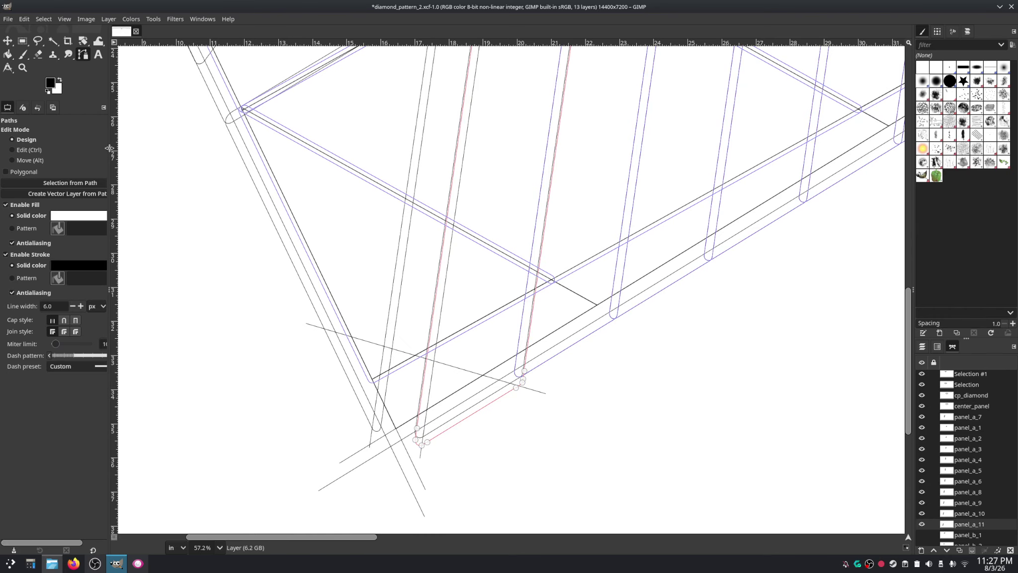
# Step: Nudge the panel_a_11 path straight up onto its print template outline with the Move tool
pyautogui.click(8, 40)
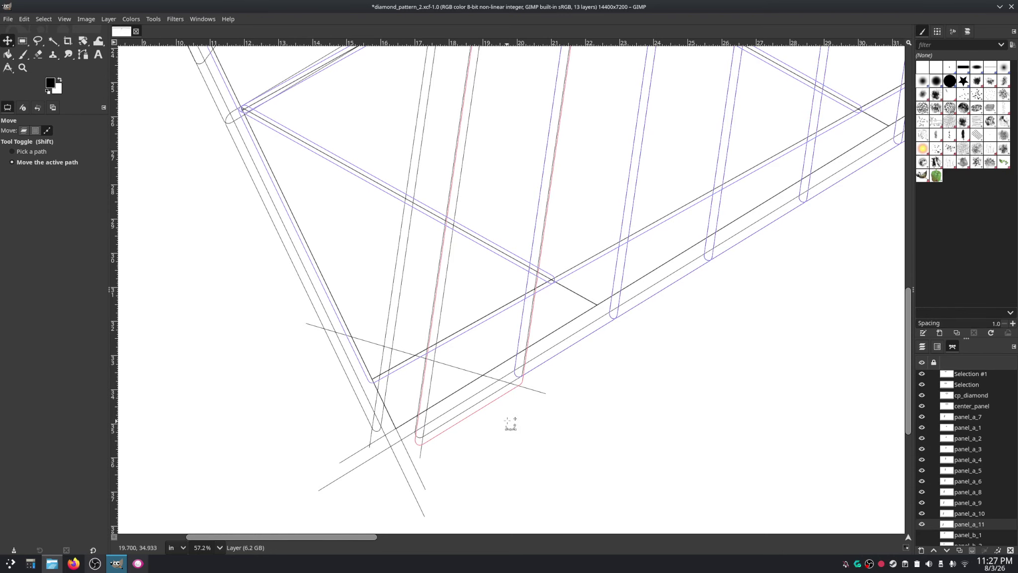
pyautogui.scroll(3, 512, 423)
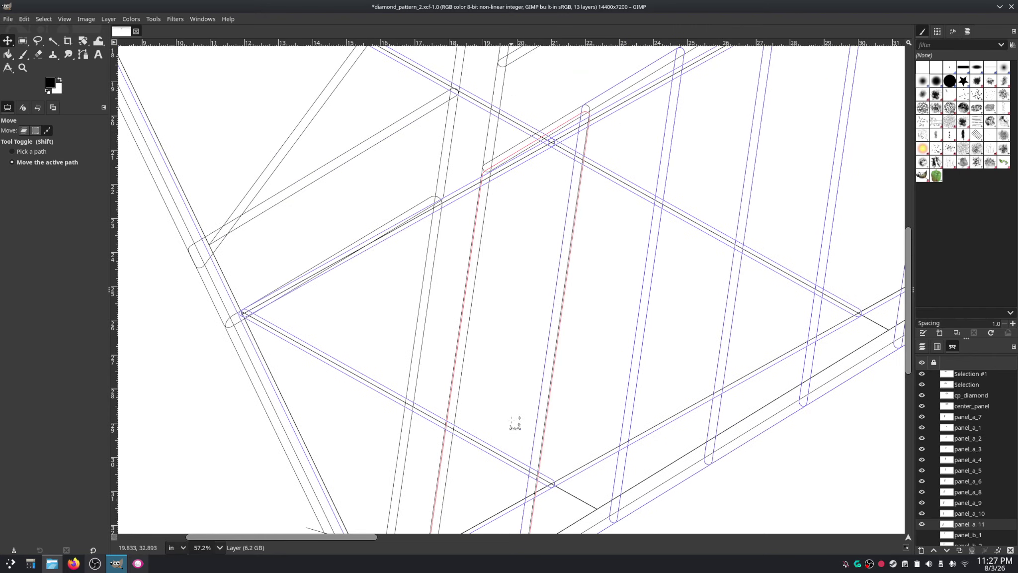
pyautogui.scroll(-3, 515, 422)
pyautogui.scroll(4, 511, 348)
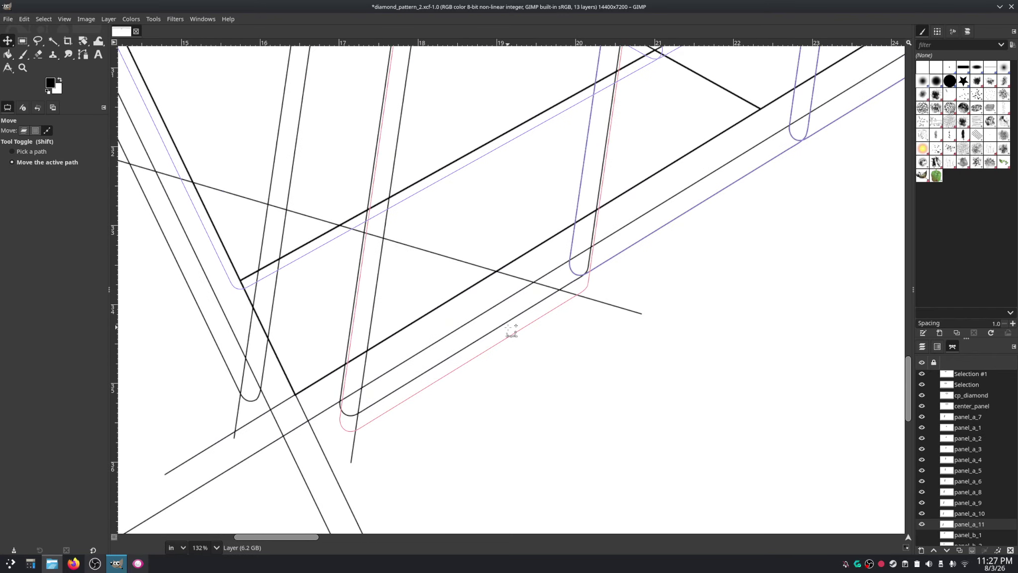
pyautogui.scroll(-2, 511, 330)
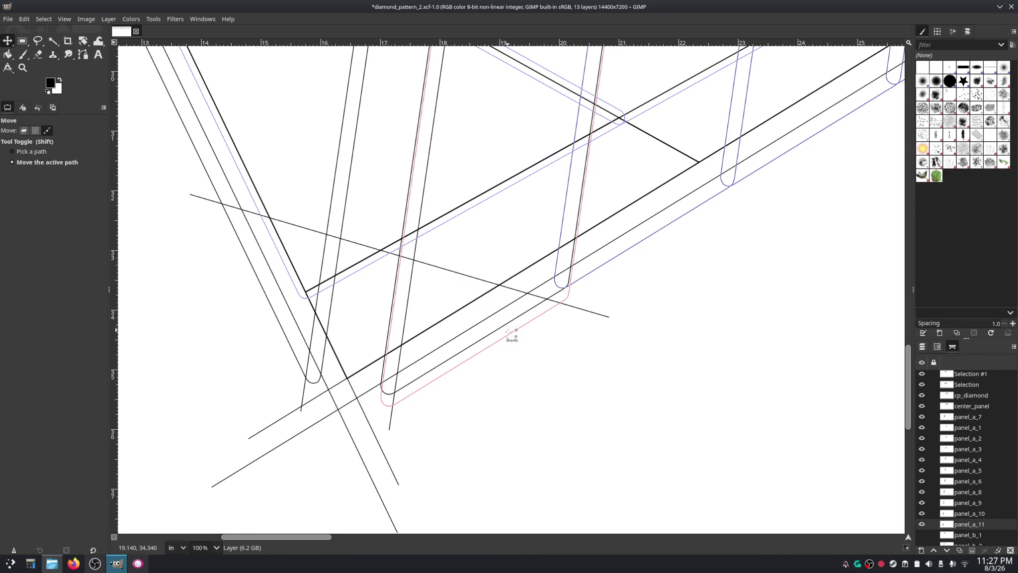
pyautogui.moveTo(512, 336); pyautogui.dragTo(510, 338)
pyautogui.press('Up')
pyautogui.press('Up')
pyautogui.press('Up')
pyautogui.press('Up')
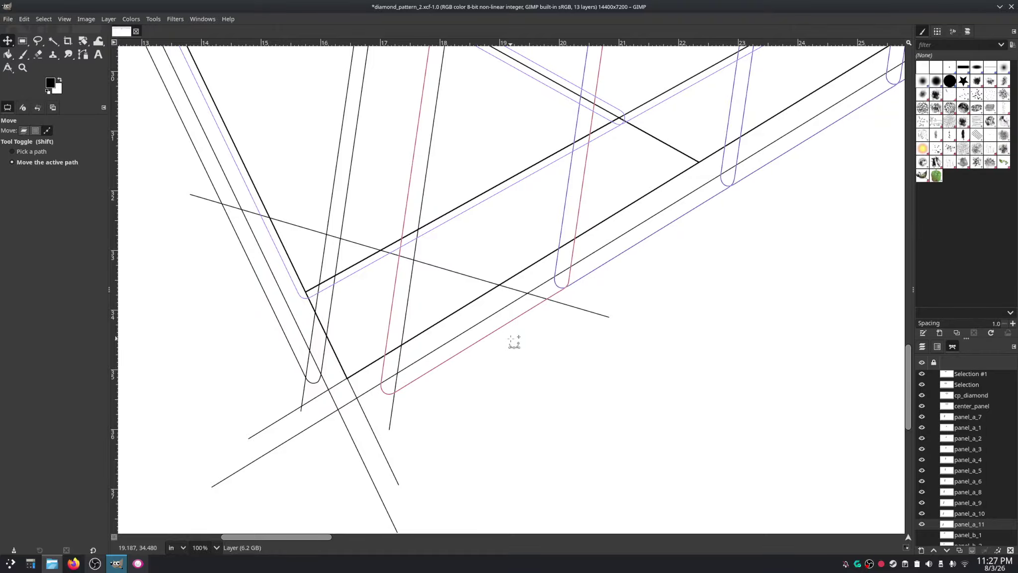
# Step: Examine how the panel_a paths line up with the print template along the kite's lower edge
pyautogui.moveTo(502, 268)
pyautogui.mouseDown()
pyautogui.moveTo(489, 374)
pyautogui.moveTo(488, 330)
pyautogui.moveTo(412, 348)
pyautogui.mouseUp()
pyautogui.hscroll(10, 412, 348)
pyautogui.scroll(-5, 412, 348)
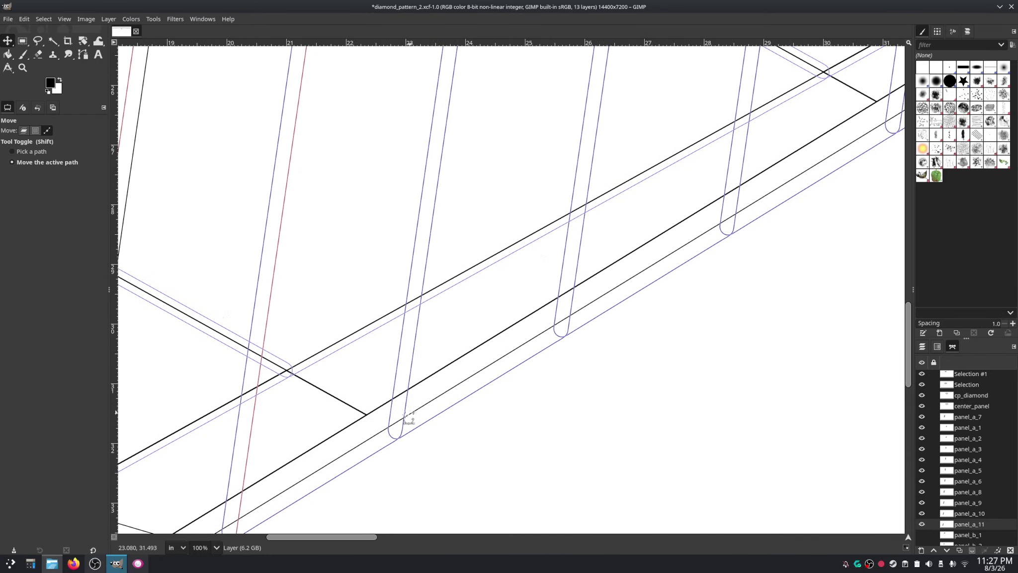
pyautogui.hscroll(-14, 555, 291)
pyautogui.scroll(-10, 555, 291)
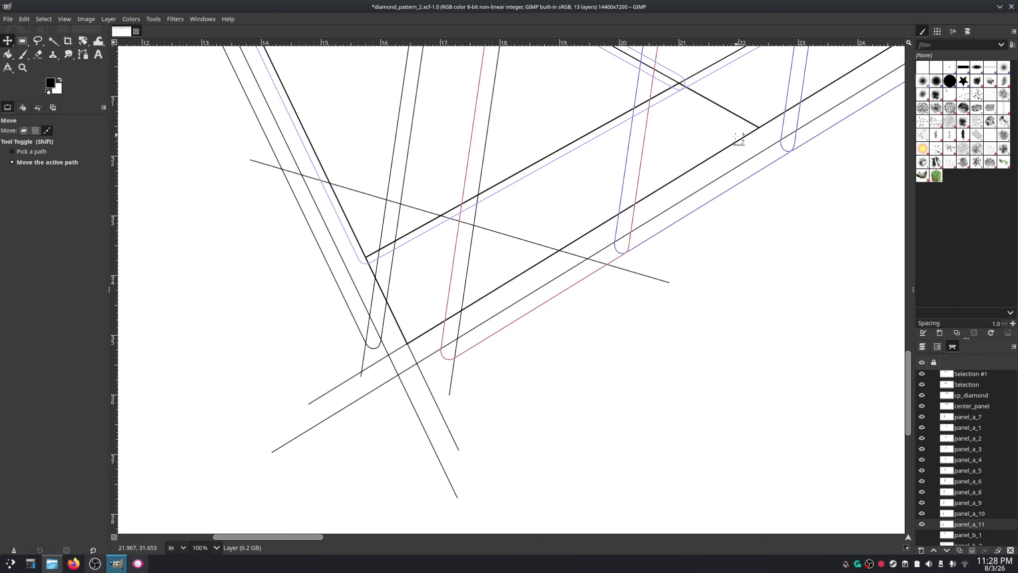
pyautogui.moveTo(739, 139)
pyautogui.mouseDown()
pyautogui.moveTo(724, 169)
pyautogui.moveTo(421, 299)
pyautogui.mouseUp()
pyautogui.moveTo(612, 179); pyautogui.dragTo(408, 336)
pyautogui.hscroll(20, 408, 336)
pyautogui.scroll(15, 409, 336)
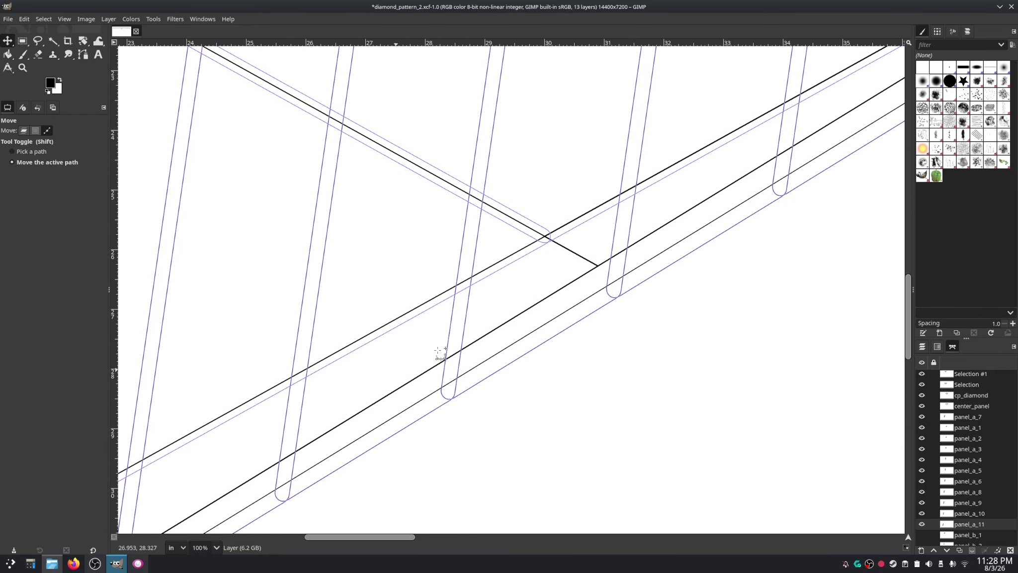
pyautogui.moveTo(627, 316)
pyautogui.mouseDown()
pyautogui.moveTo(348, 448)
pyautogui.moveTo(471, 390)
pyautogui.moveTo(580, 374)
pyautogui.moveTo(572, 380)
pyautogui.moveTo(626, 350)
pyautogui.mouseUp()
pyautogui.scroll(-2, 626, 351)
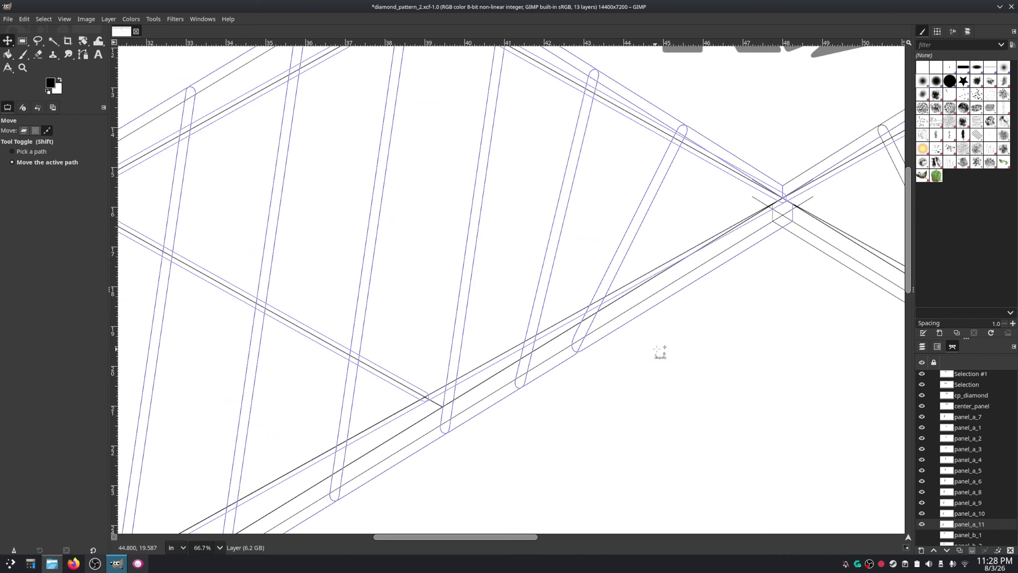
# Step: Inspect the path and template lines where the two kite halves cross at the center point
pyautogui.scroll(5, 759, 251)
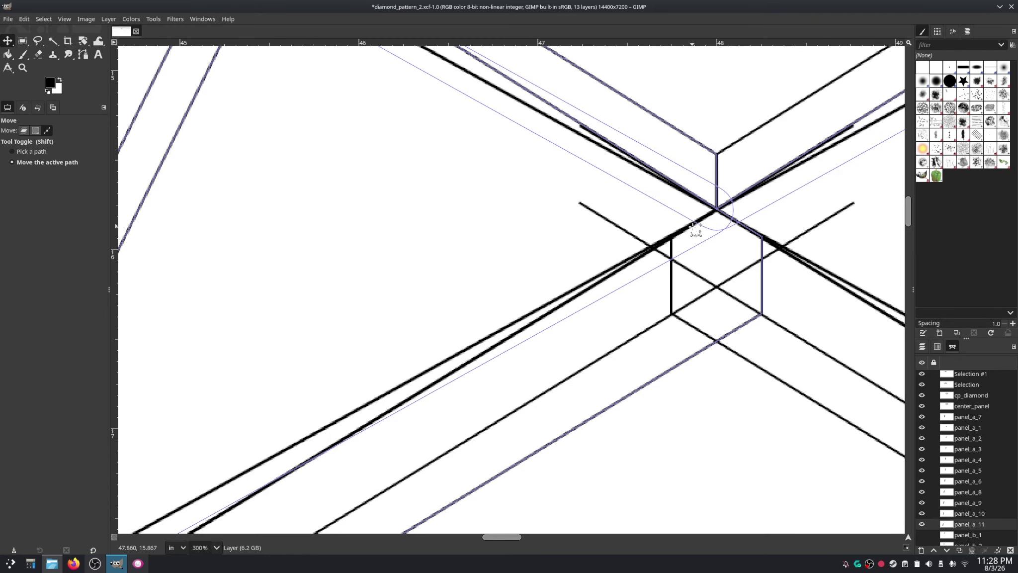
pyautogui.scroll(-1, 706, 234)
pyautogui.scroll(-8, 707, 234)
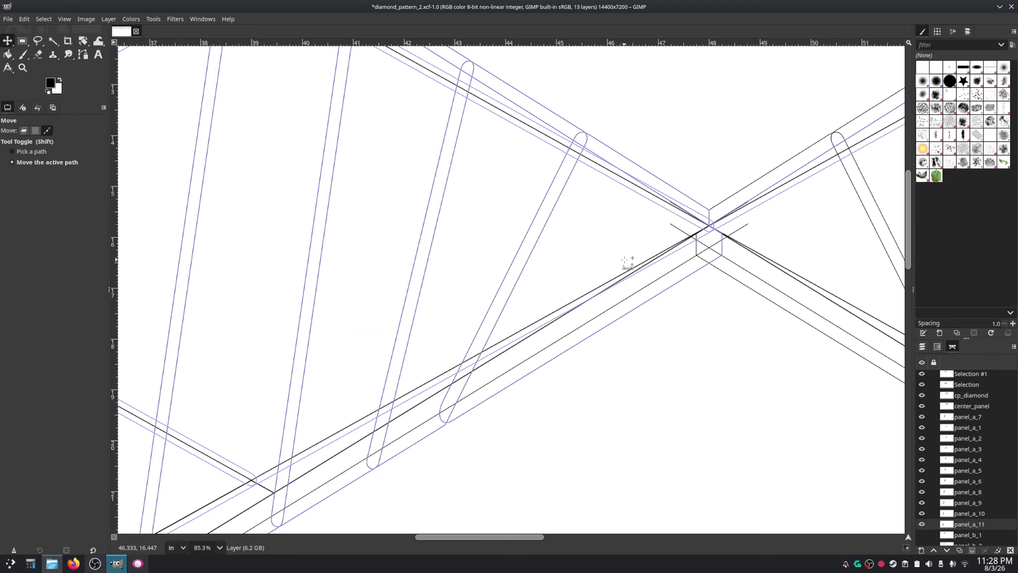
pyautogui.scroll(2, 682, 310)
pyautogui.scroll(-2, 682, 311)
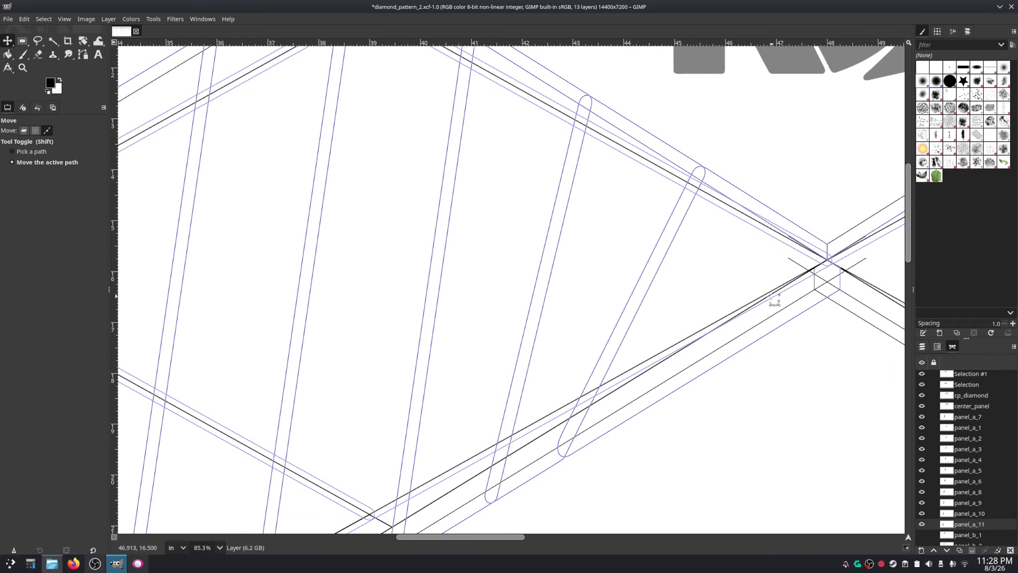
pyautogui.scroll(-2, 755, 299)
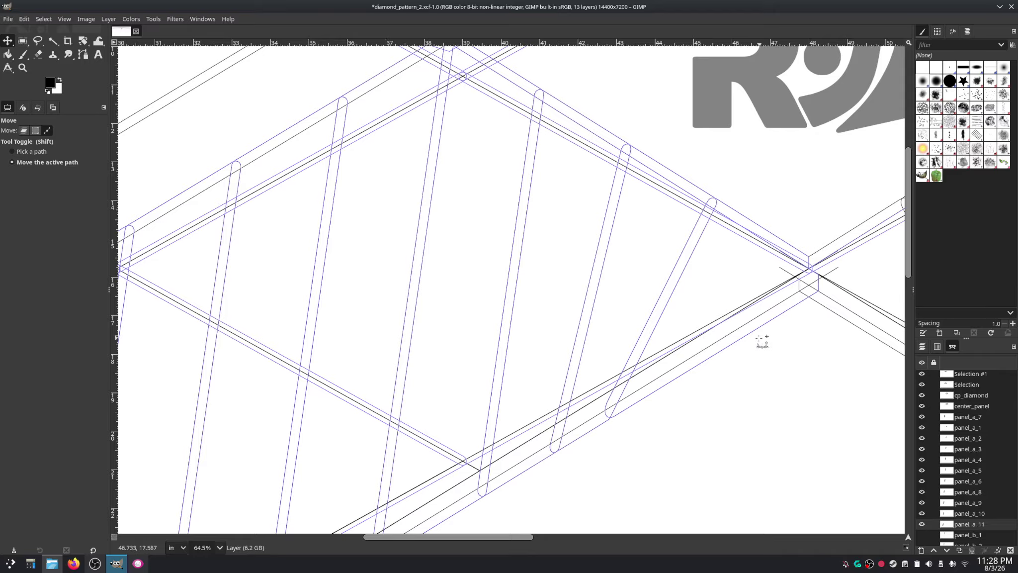
pyautogui.moveTo(761, 341); pyautogui.dragTo(655, 319)
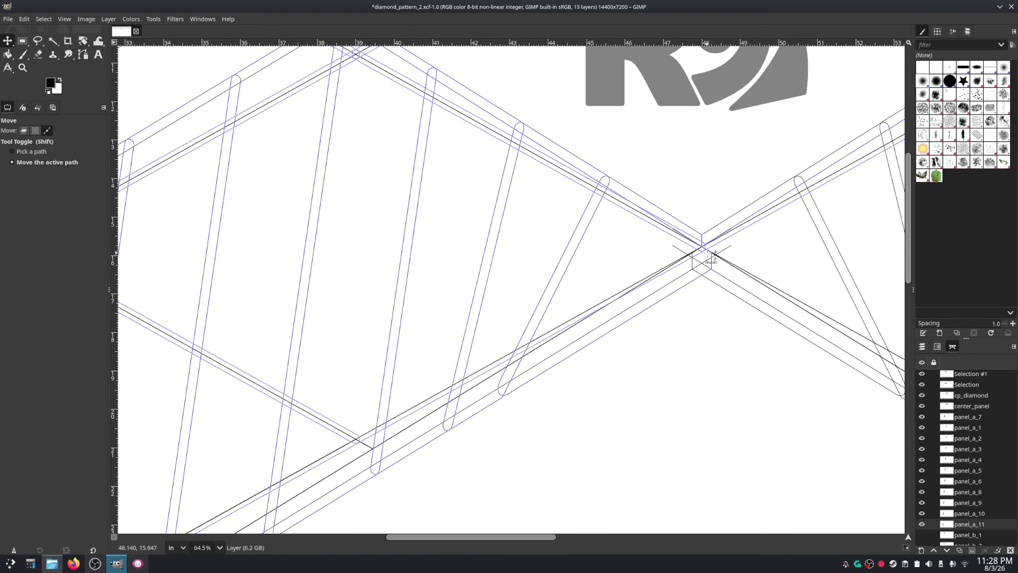
pyautogui.scroll(5, 712, 251)
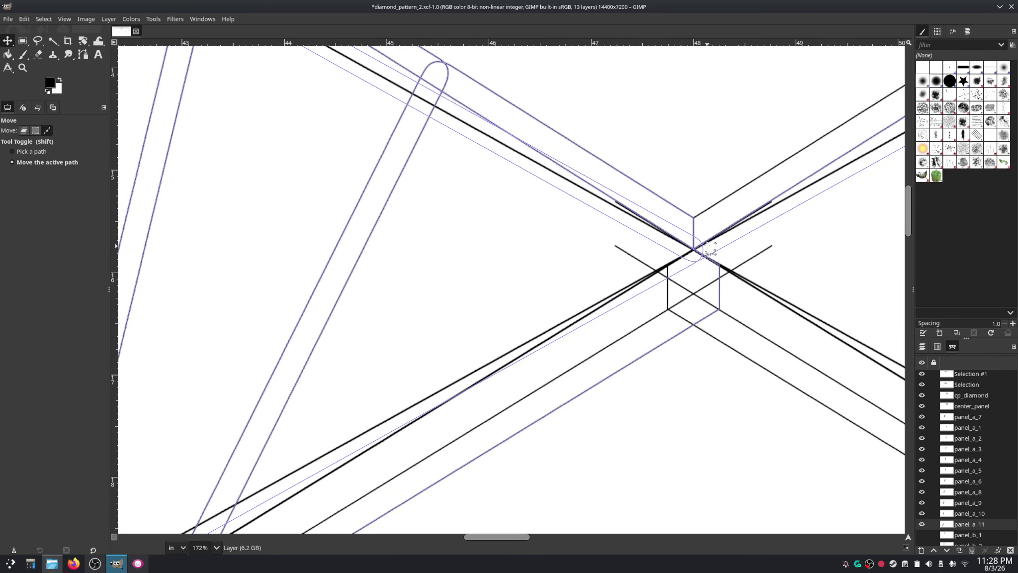
pyautogui.scroll(-4, 711, 252)
pyautogui.scroll(-3, 710, 251)
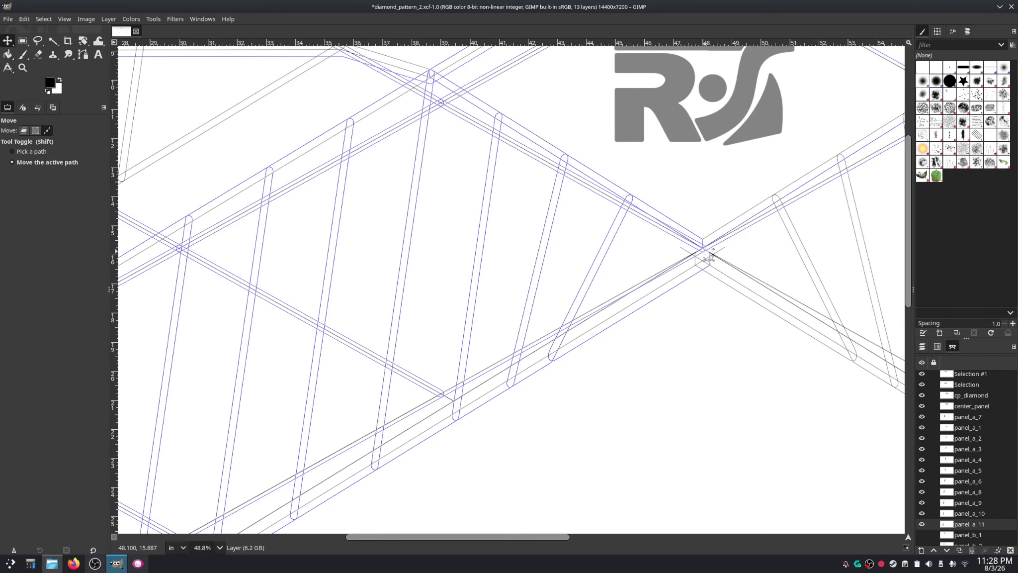
pyautogui.scroll(10, 712, 254)
pyautogui.scroll(2, 710, 239)
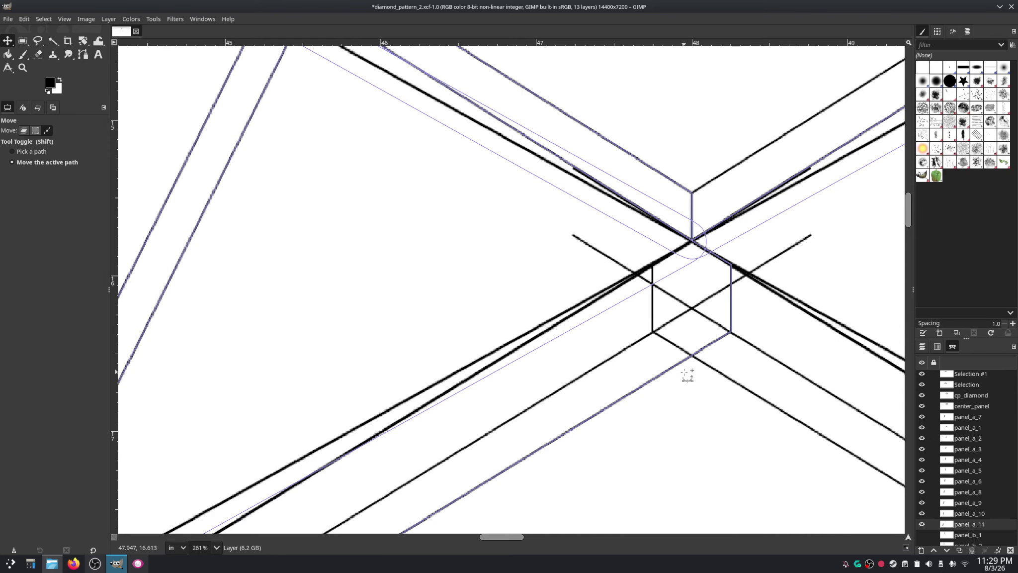
pyautogui.scroll(-8, 687, 376)
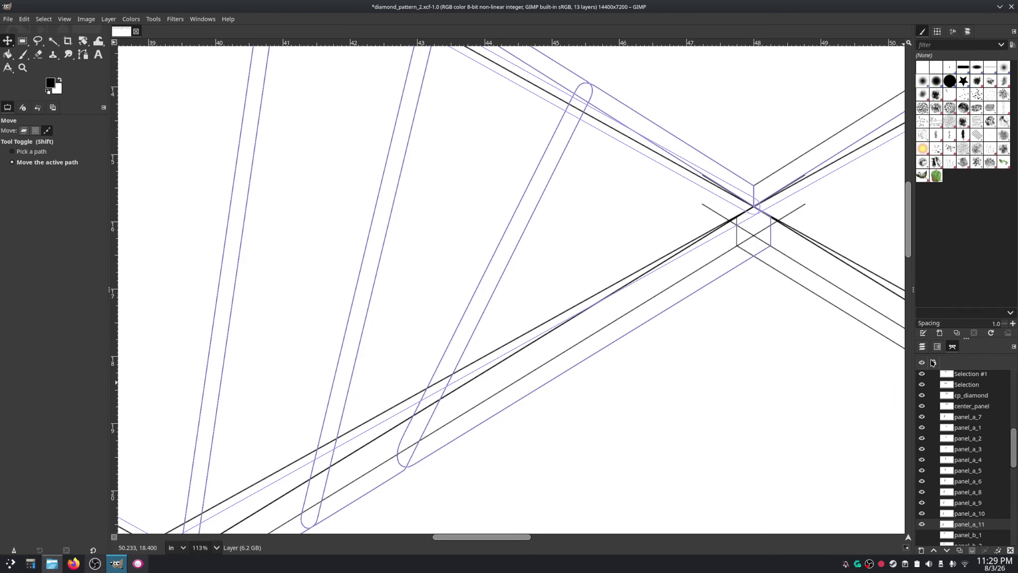
# Step: Hide the print_template layer and return to the list of paths
pyautogui.click(922, 346)
pyautogui.click(922, 418)
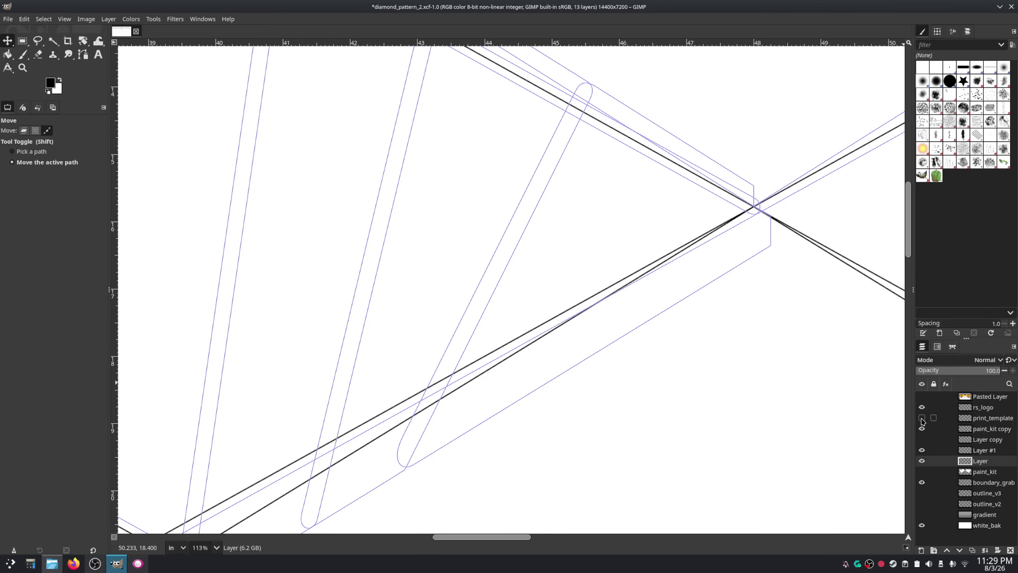
pyautogui.click(922, 418)
pyautogui.click(922, 418)
pyautogui.click(953, 346)
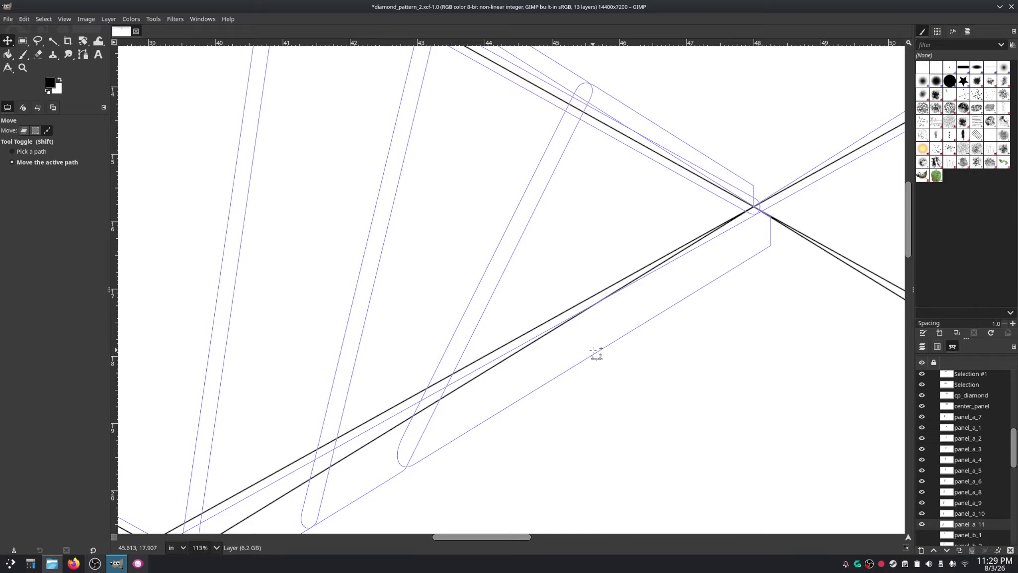
# Step: Compare the lower edge of the panel_a paths with the remaining diamond outline, from the lower-left corner to the center point
pyautogui.scroll(-3, 592, 356)
pyautogui.scroll(-4, 468, 420)
pyautogui.hscroll(-6, 468, 420)
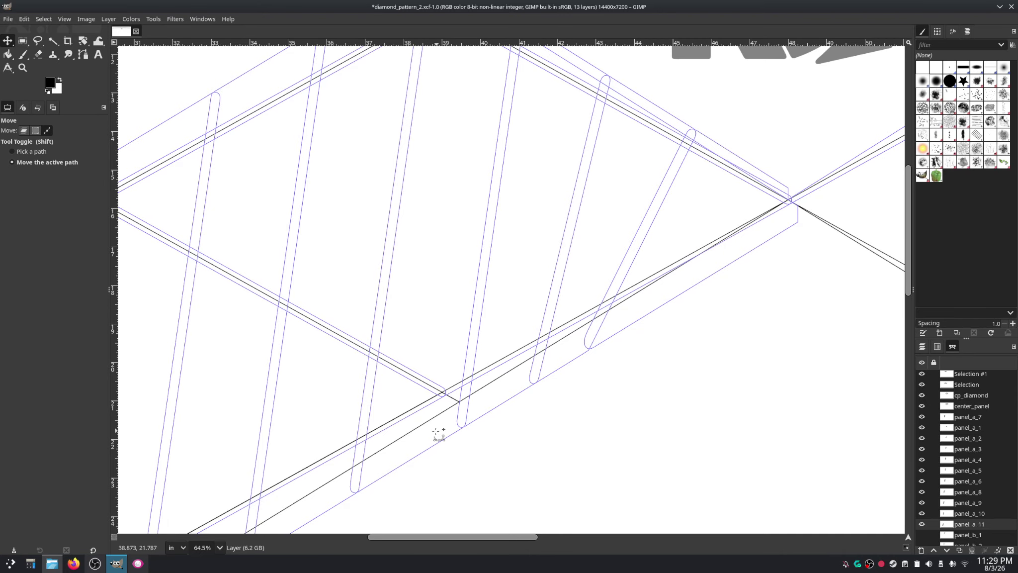
pyautogui.moveTo(456, 417); pyautogui.dragTo(702, 226)
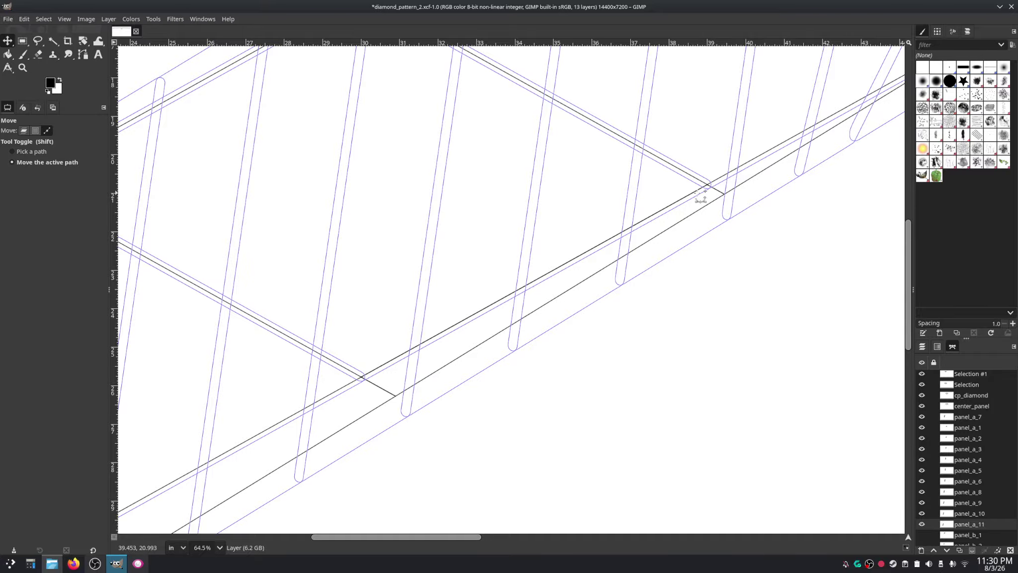
pyautogui.scroll(-5, 634, 267)
pyautogui.hscroll(-5, 634, 267)
pyautogui.scroll(-1, 636, 269)
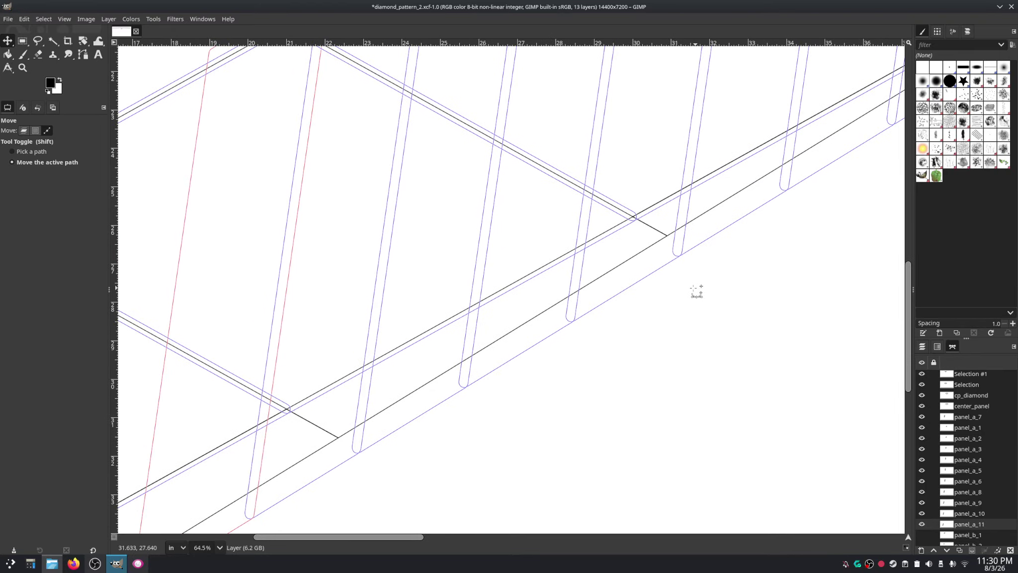
pyautogui.scroll(-1, 643, 298)
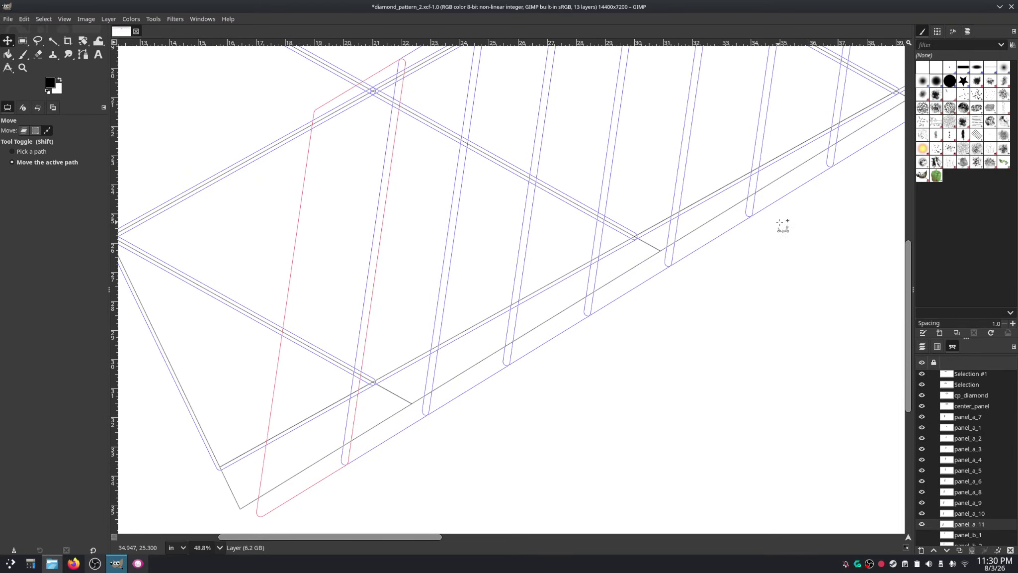
pyautogui.moveTo(782, 225); pyautogui.dragTo(550, 391)
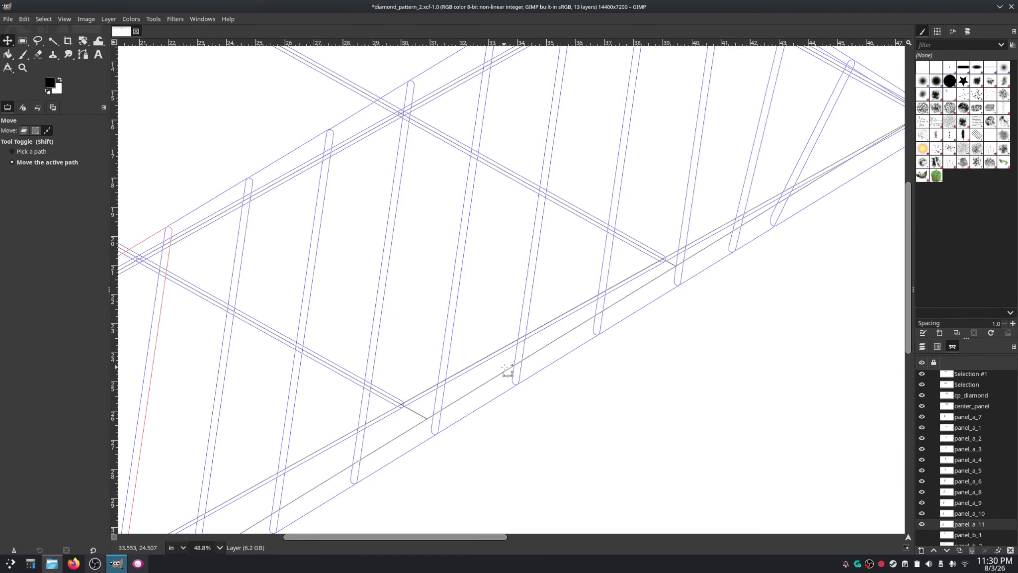
pyautogui.moveTo(480, 405); pyautogui.dragTo(716, 214)
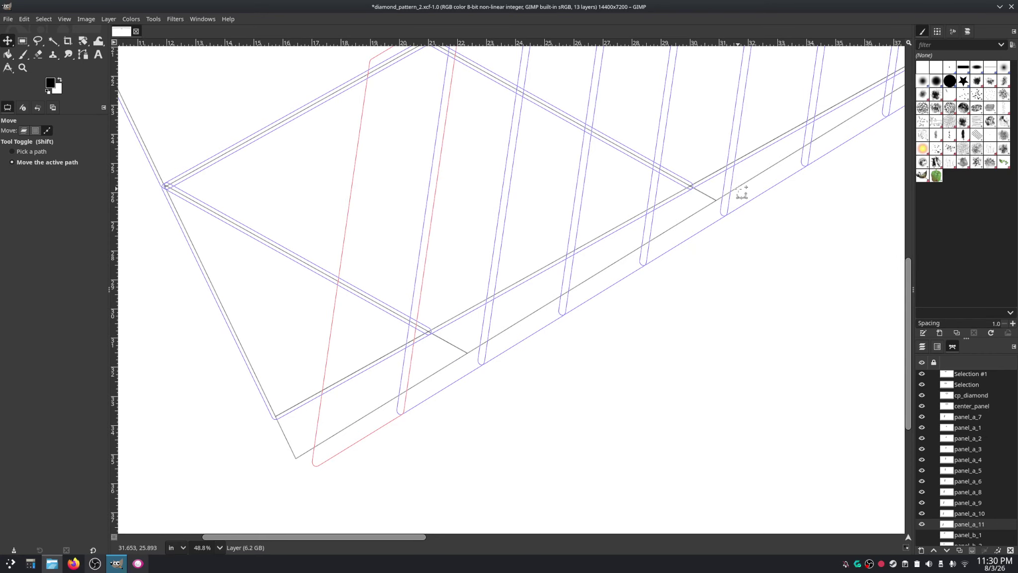
pyautogui.moveTo(740, 191); pyautogui.dragTo(574, 324)
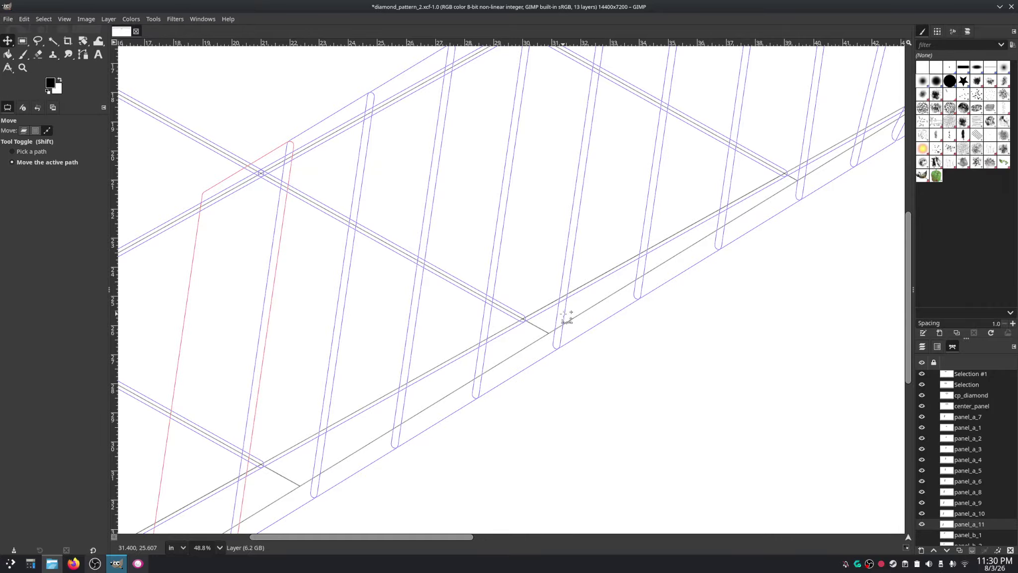
pyautogui.hscroll(10, 750, 303)
pyautogui.scroll(5, 646, 363)
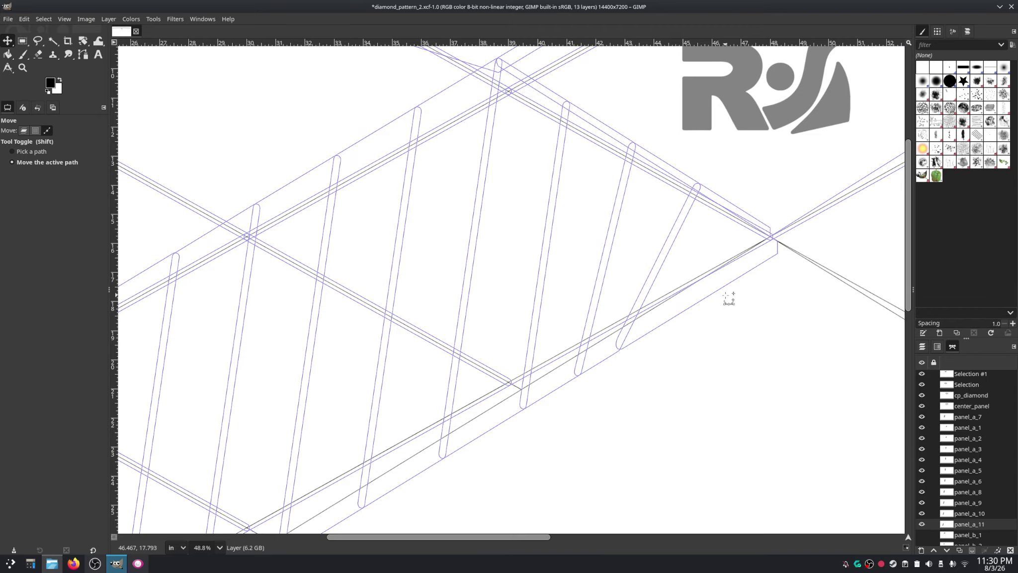
pyautogui.scroll(3, 553, 405)
pyautogui.scroll(-1, 553, 408)
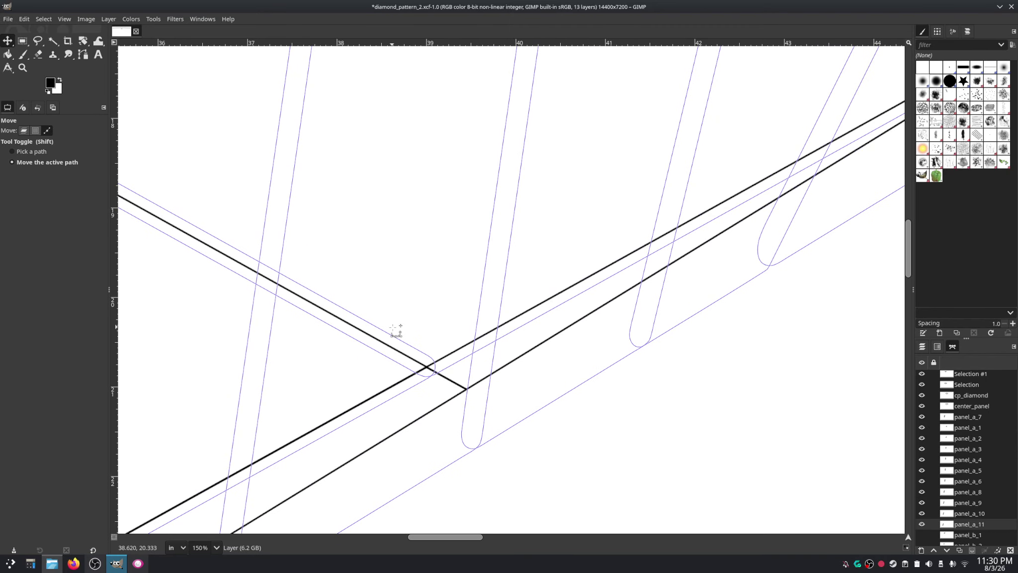
pyautogui.hscroll(2, 396, 332)
pyautogui.scroll(-1, 590, 392)
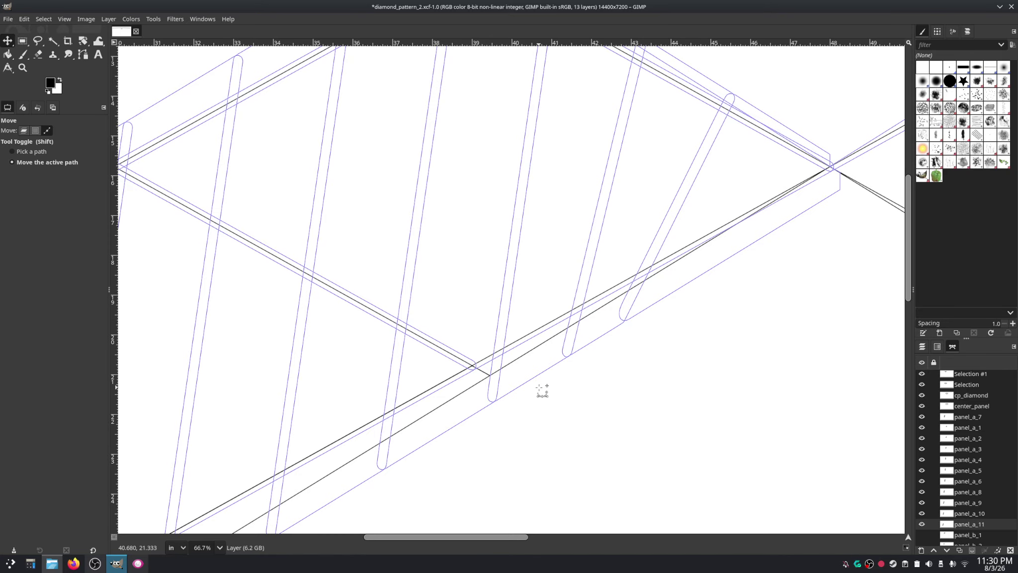
pyautogui.scroll(-1, 535, 377)
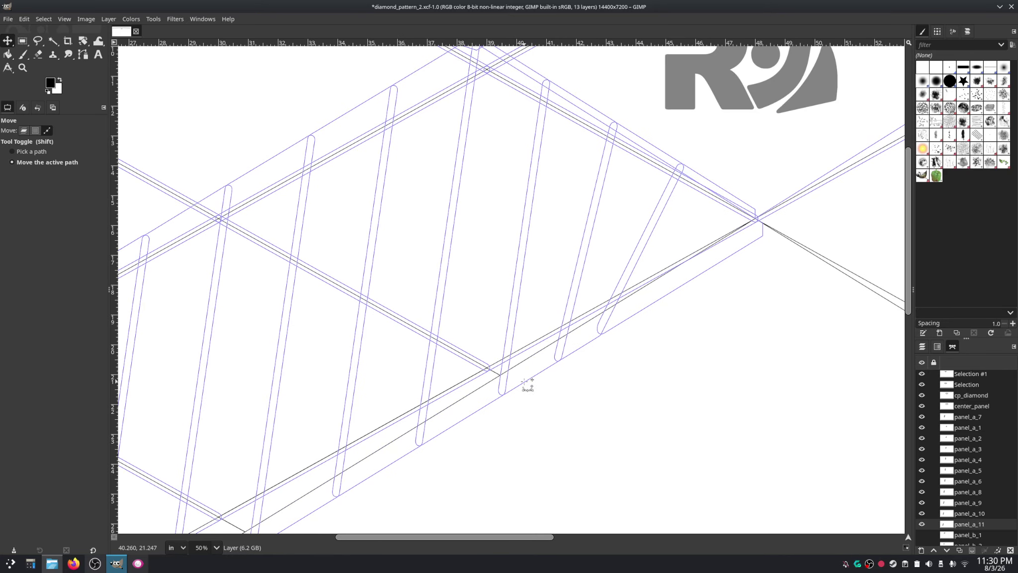
# Step: Draw a new straight two-anchor path just outside the lower edge of the panel_a paths, running toward the diamond's center point
pyautogui.click(83, 54)
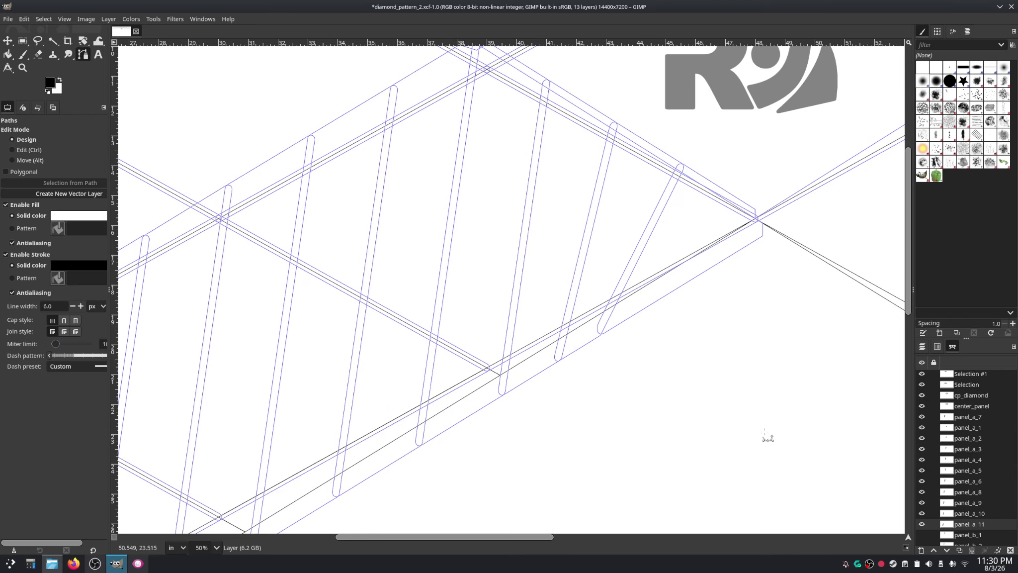
pyautogui.click(528, 398)
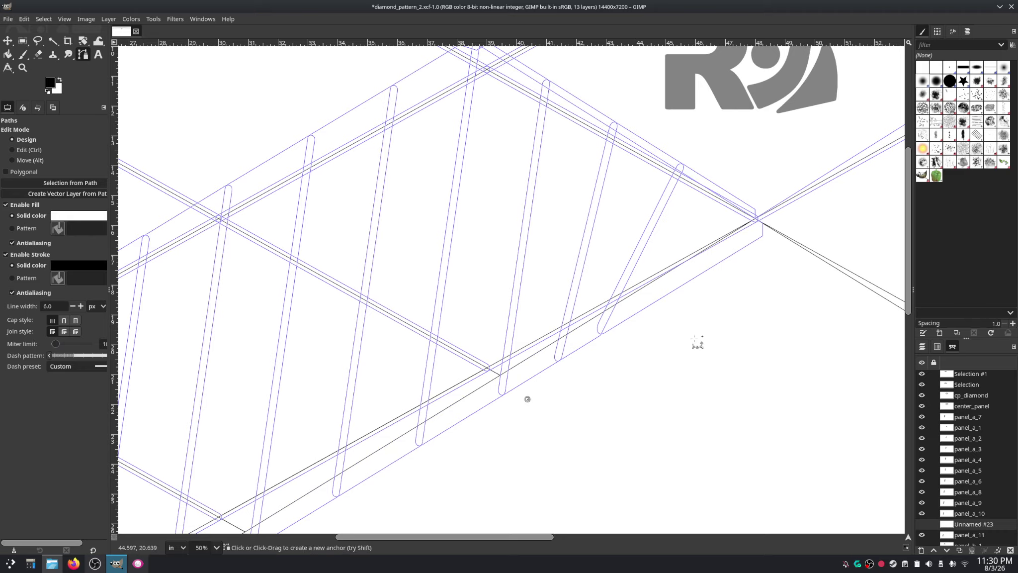
pyautogui.click(765, 263)
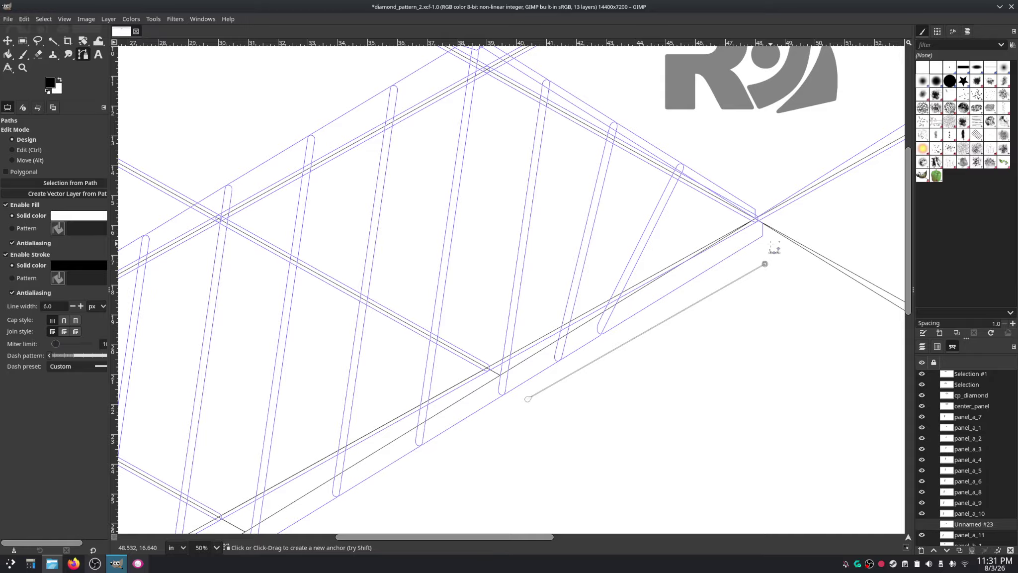
# Step: Toggle the visibility of panel_a_7 and panel_a_1 to check which outline forms the end of the lower edge
pyautogui.click(922, 417)
pyautogui.click(922, 418)
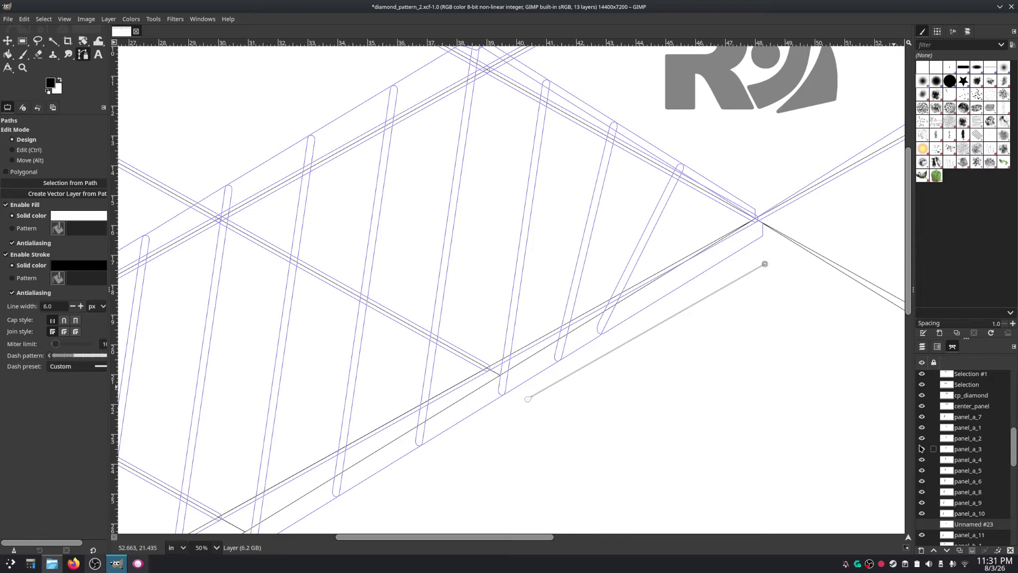
pyautogui.click(923, 428)
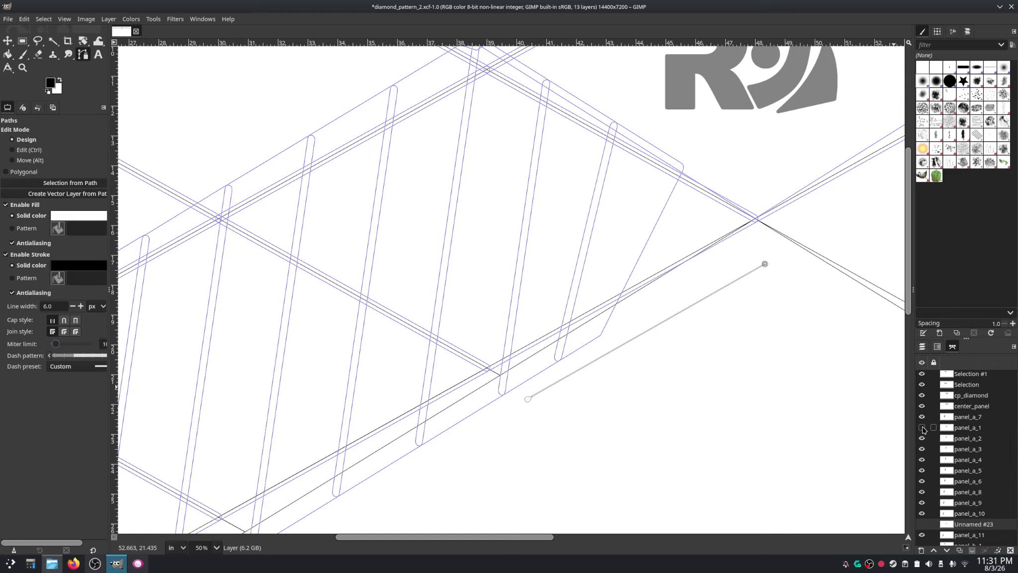
pyautogui.click(922, 427)
pyautogui.click(922, 428)
pyautogui.click(922, 428)
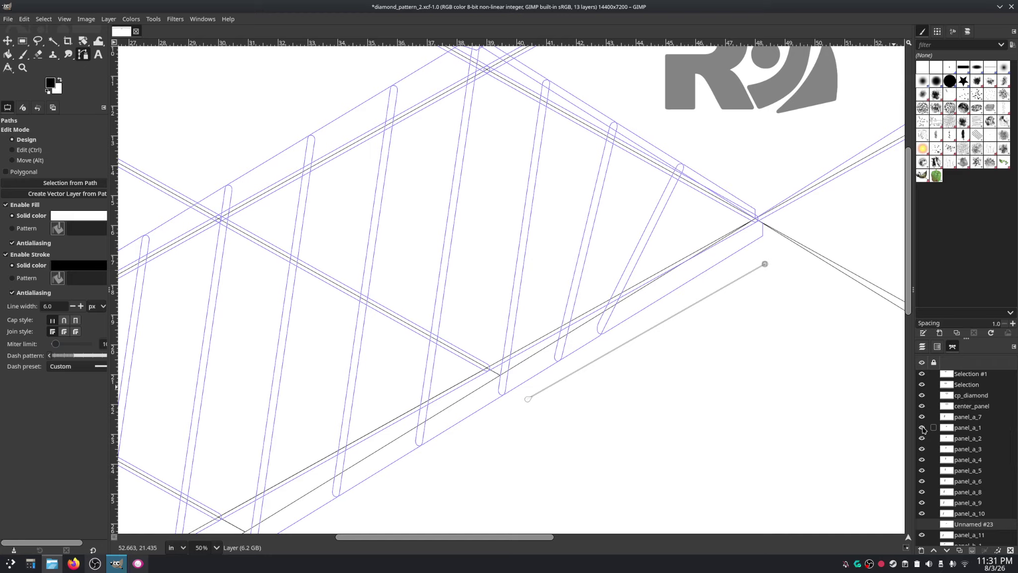
pyautogui.click(922, 428)
pyautogui.click(922, 427)
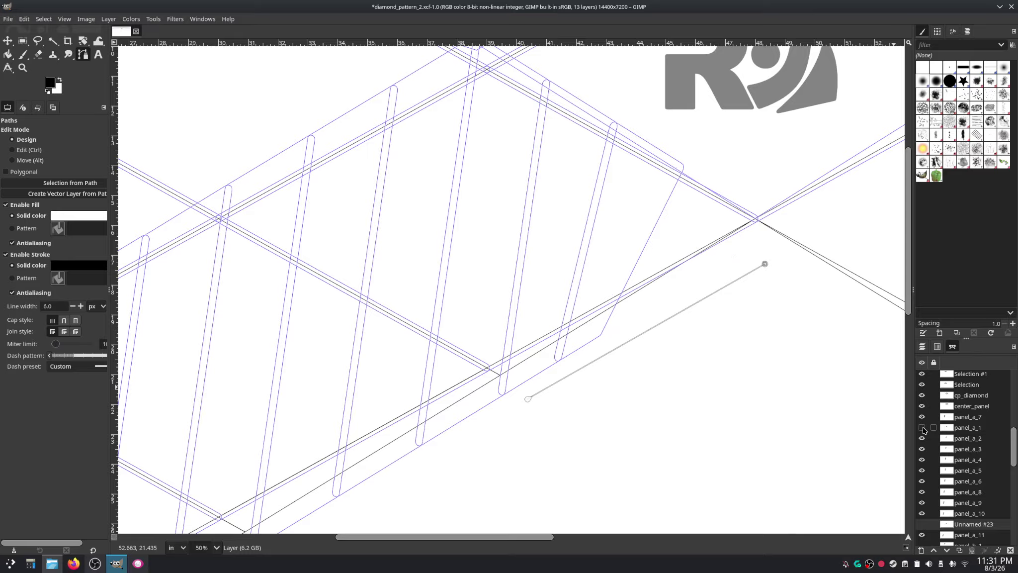
# Step: Move the new line's upper anchor onto the lower outer corner of panel_a_1 beside the center point
pyautogui.moveTo(765, 264); pyautogui.dragTo(764, 235)
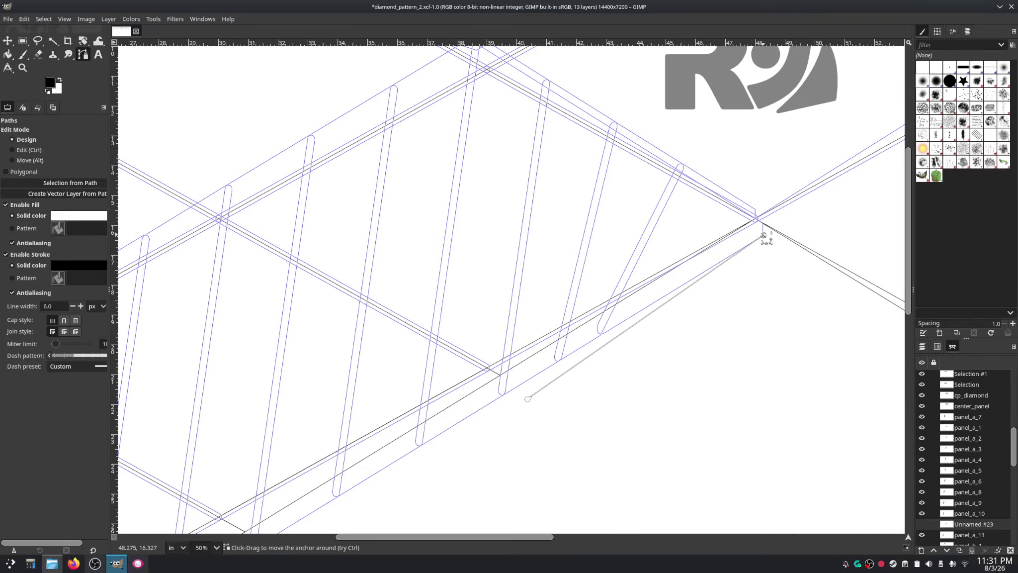
pyautogui.click(529, 398)
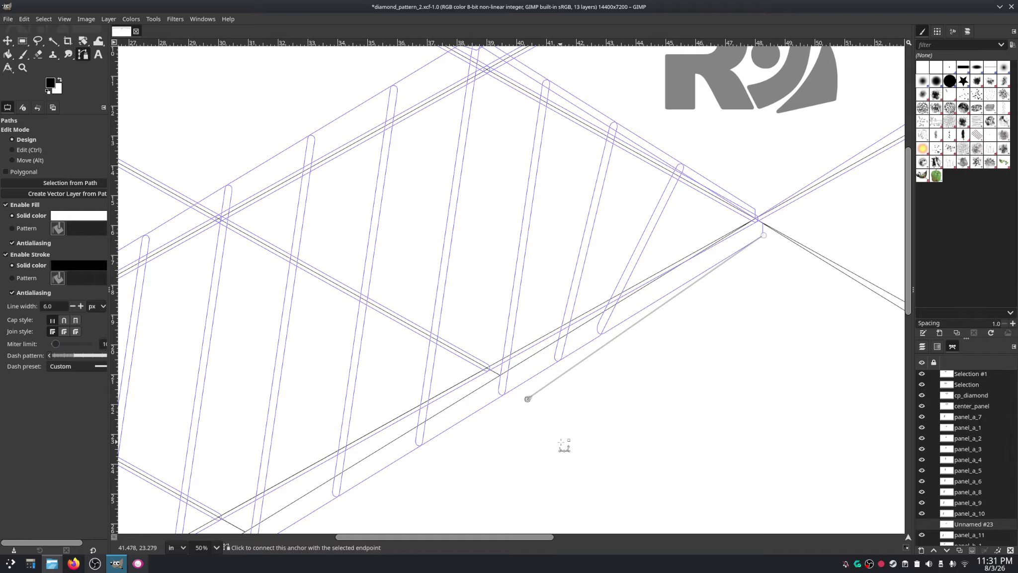
pyautogui.moveTo(529, 398)
pyautogui.mouseDown()
pyautogui.moveTo(521, 384)
pyautogui.moveTo(528, 393)
pyautogui.mouseUp()
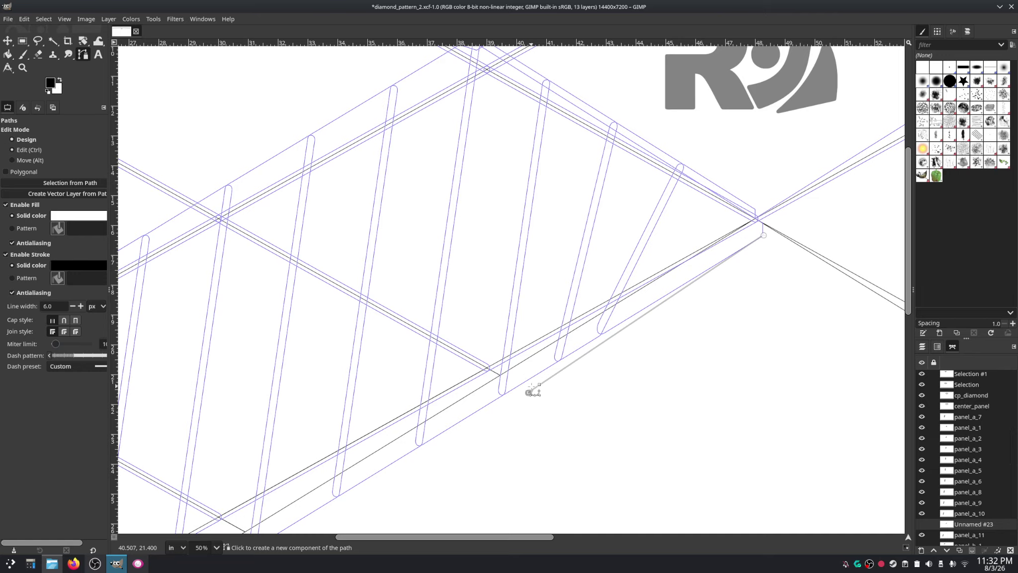
pyautogui.click(763, 236)
pyautogui.keyDown('shift'); pyautogui.click(792, 212); pyautogui.keyUp('shift')
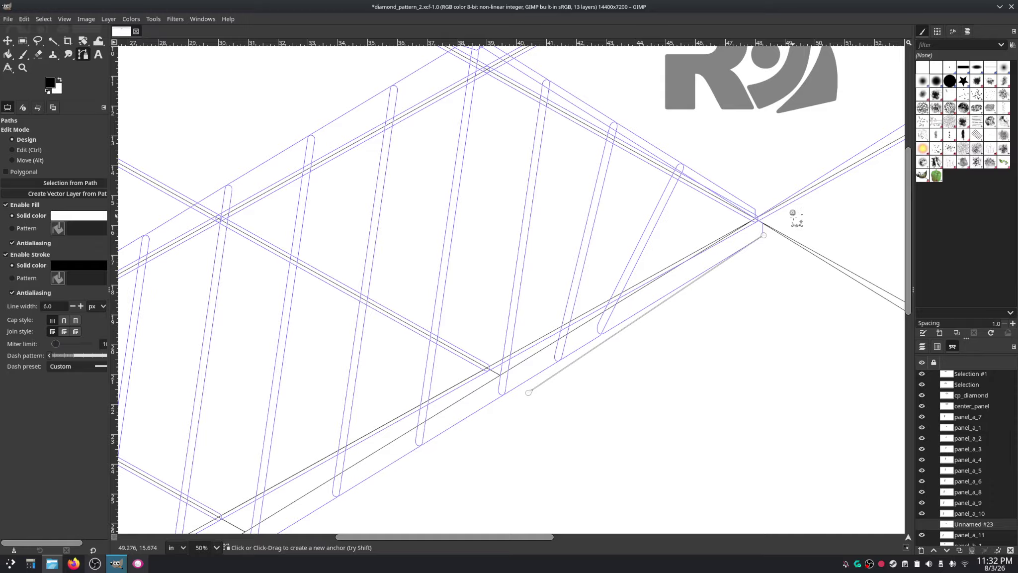
pyautogui.hotkey('ctrl', 'z')
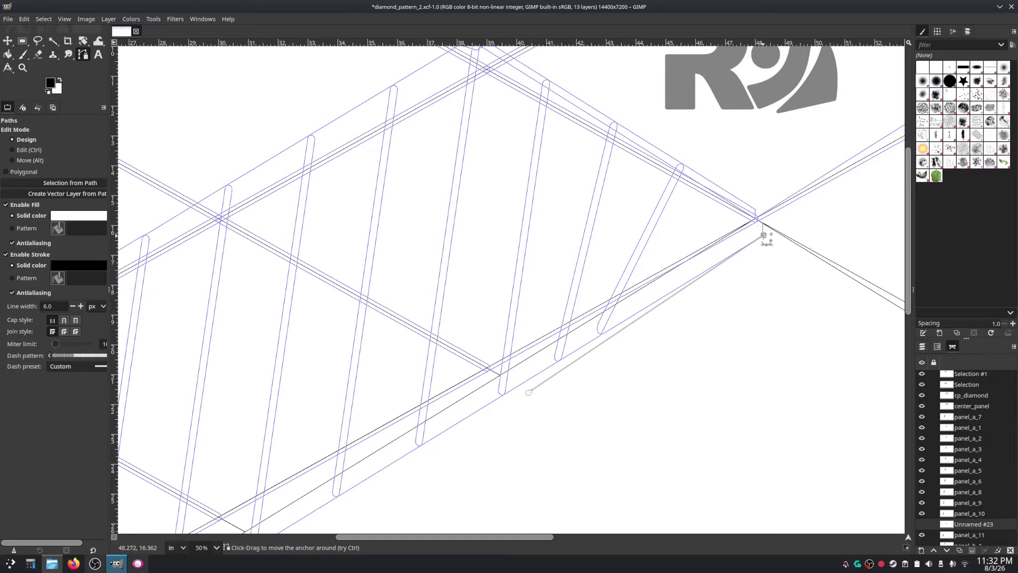
pyautogui.click(776, 220)
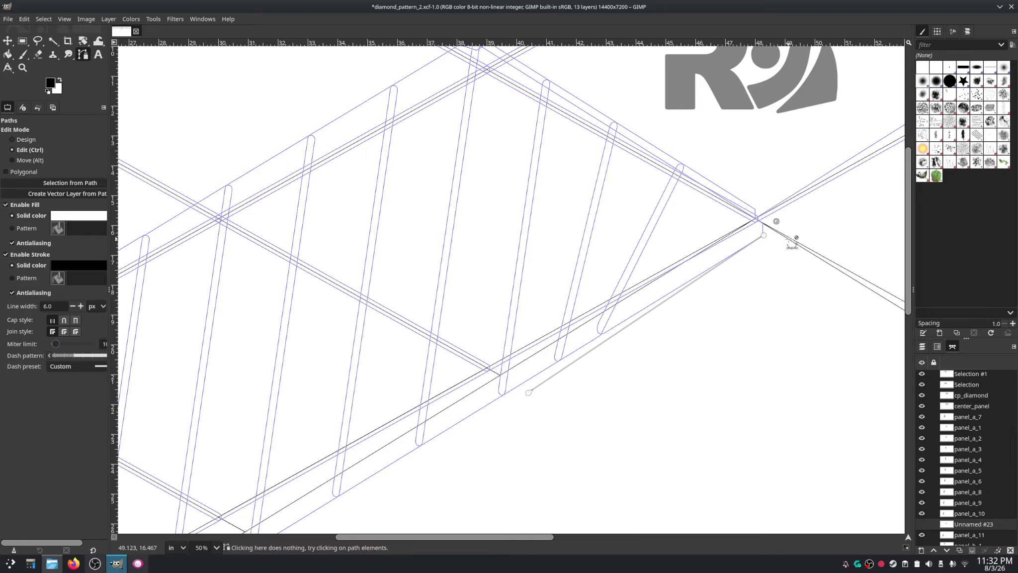
pyautogui.hotkey('ctrl', 'z')
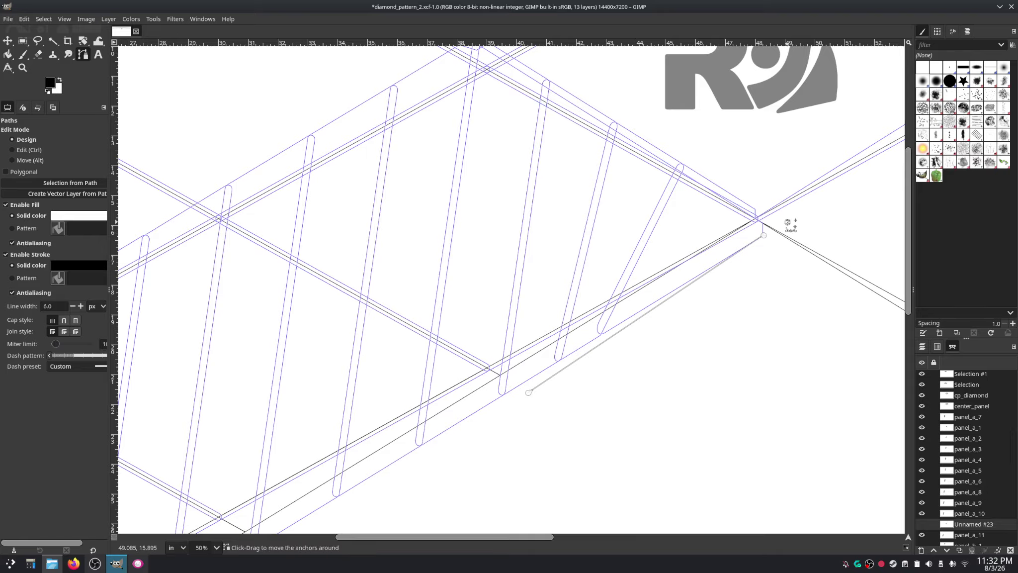
pyautogui.keyDown('shift'); pyautogui.click(786, 221); pyautogui.keyUp('shift')
pyautogui.hotkey('ctrl', 'z')
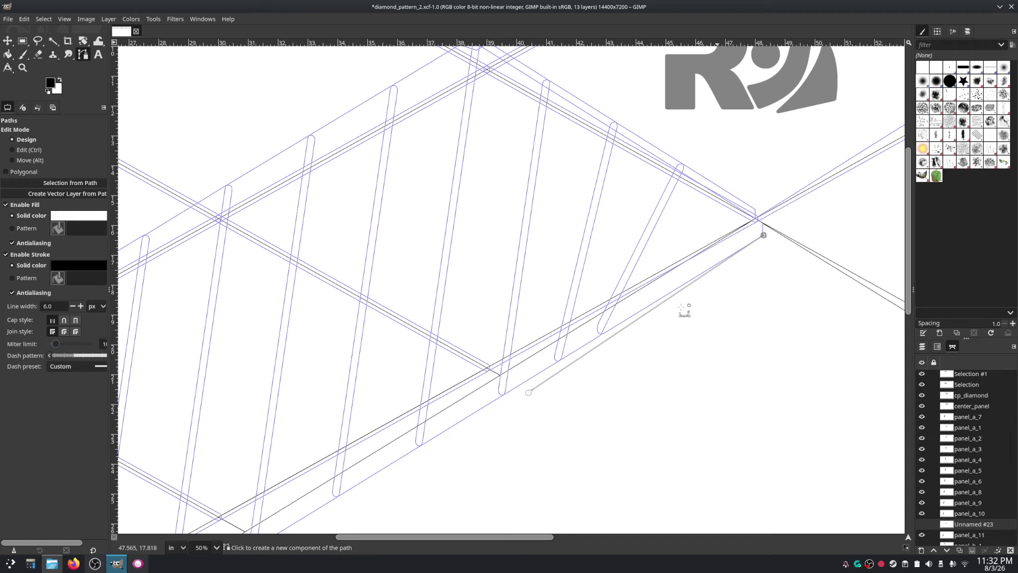
pyautogui.press('ctrl')
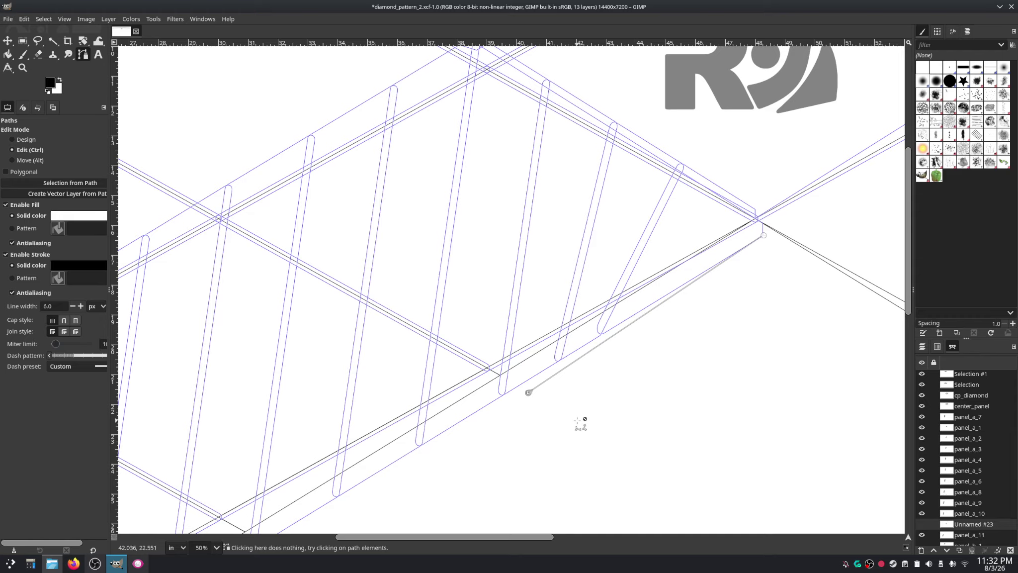
pyautogui.hotkey('ctrl', 'z')
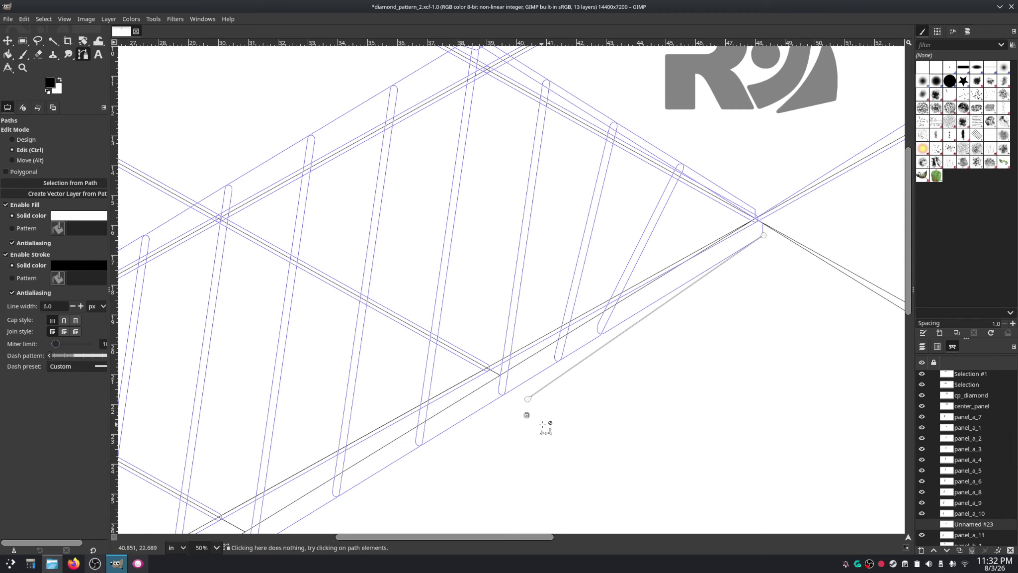
pyautogui.hotkey('ctrl', 'z')
# Step: Extend the open path around the diamond's right corner and back along the diagonal line to the inner junction, then close it
pyautogui.click(791, 221)
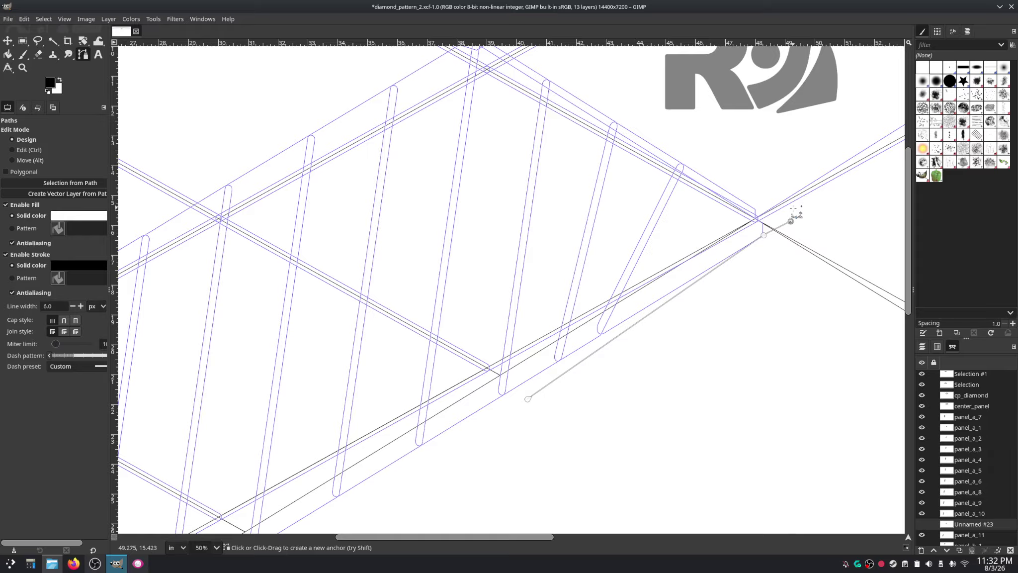
pyautogui.moveTo(791, 222); pyautogui.dragTo(766, 224)
pyautogui.click(491, 319)
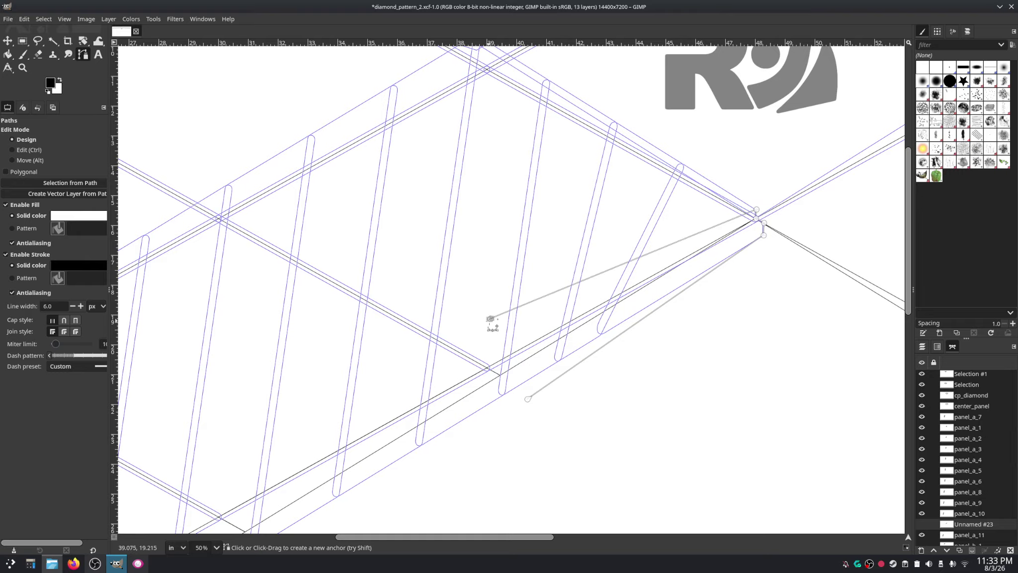
pyautogui.hotkey('ctrl', 'z')
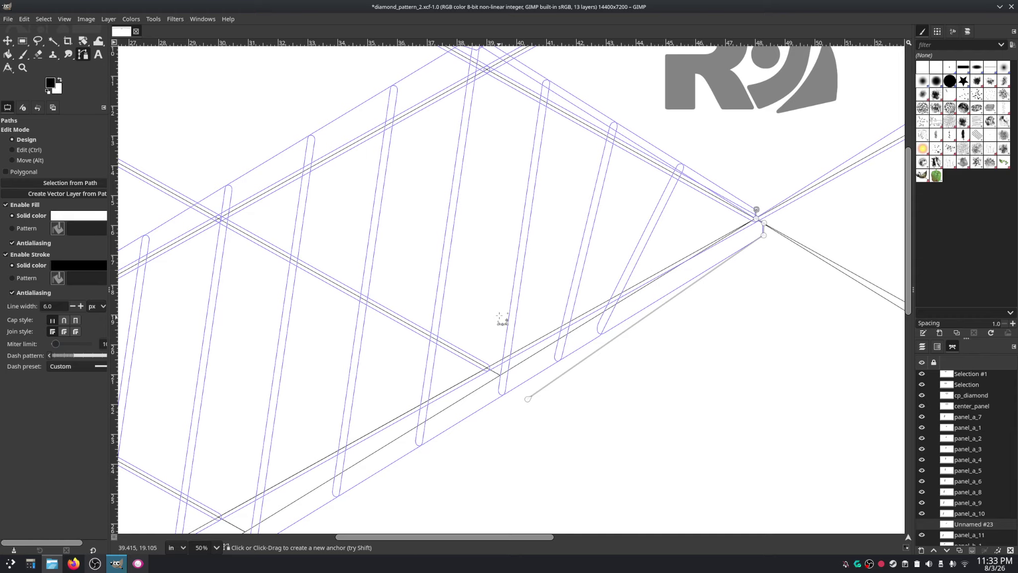
pyautogui.click(496, 312)
pyautogui.moveTo(496, 312); pyautogui.dragTo(486, 369)
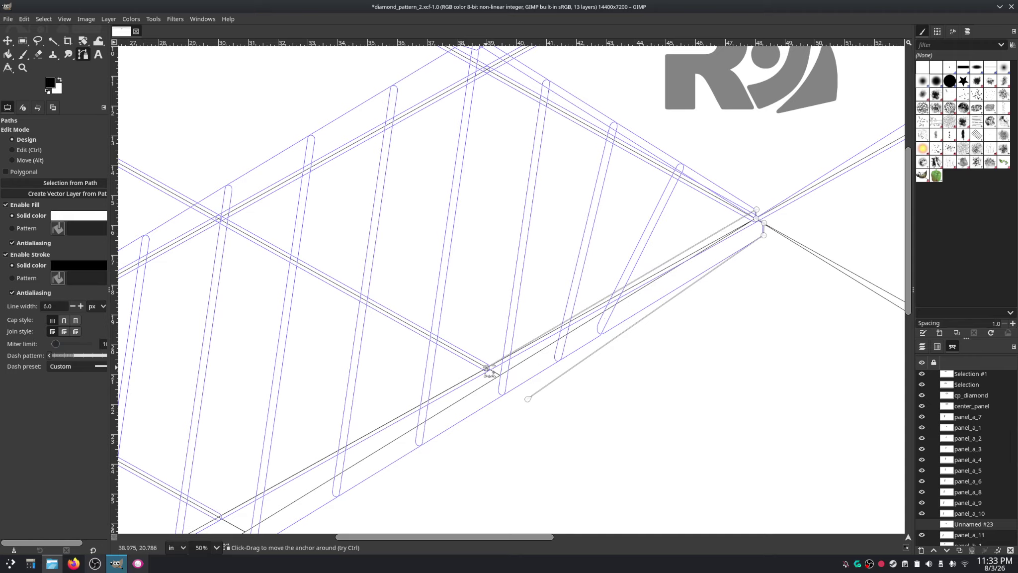
pyautogui.keyDown('ctrl'); pyautogui.click(528, 399); pyautogui.keyUp('ctrl')
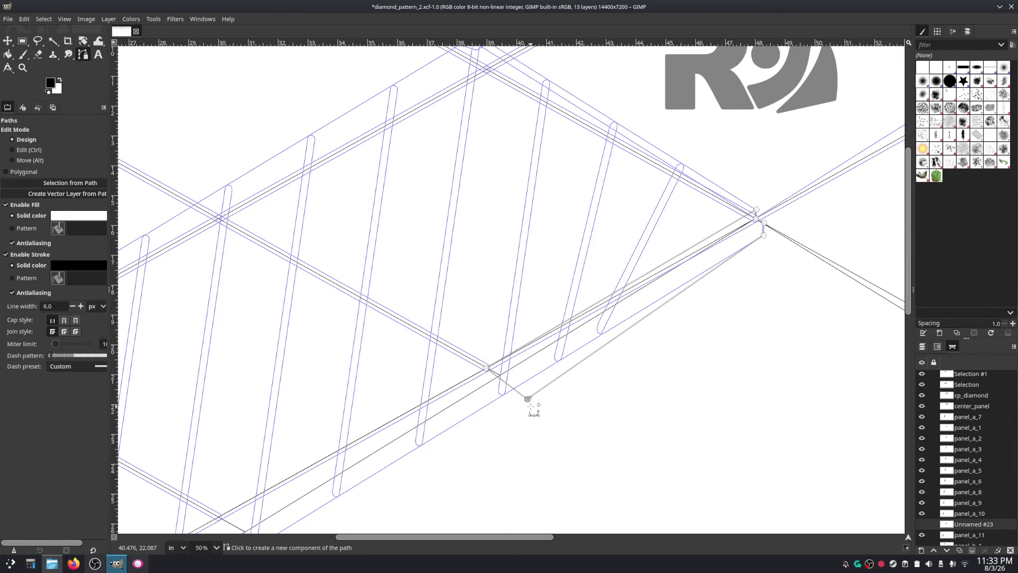
# Step: Align the closed path's two left-end anchors with the inner line junction and the outer border outline
pyautogui.moveTo(528, 399); pyautogui.dragTo(519, 386)
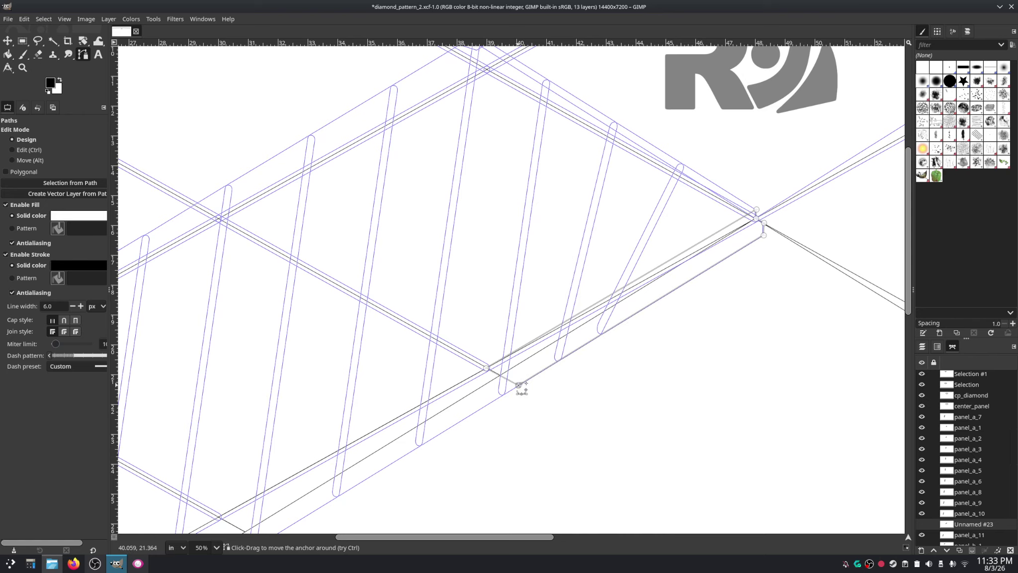
pyautogui.scroll(6, 493, 358)
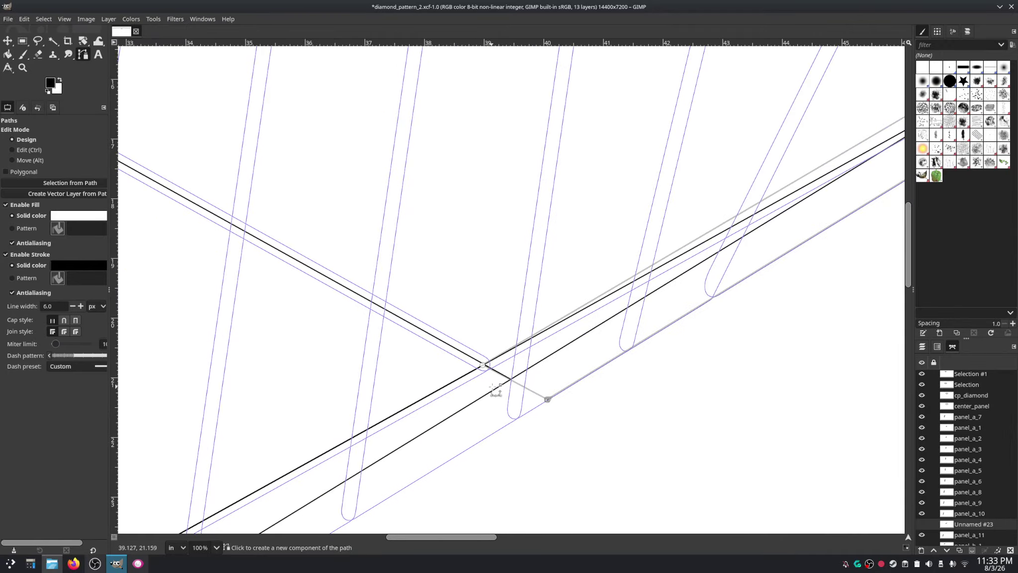
pyautogui.moveTo(450, 319); pyautogui.dragTo(454, 318)
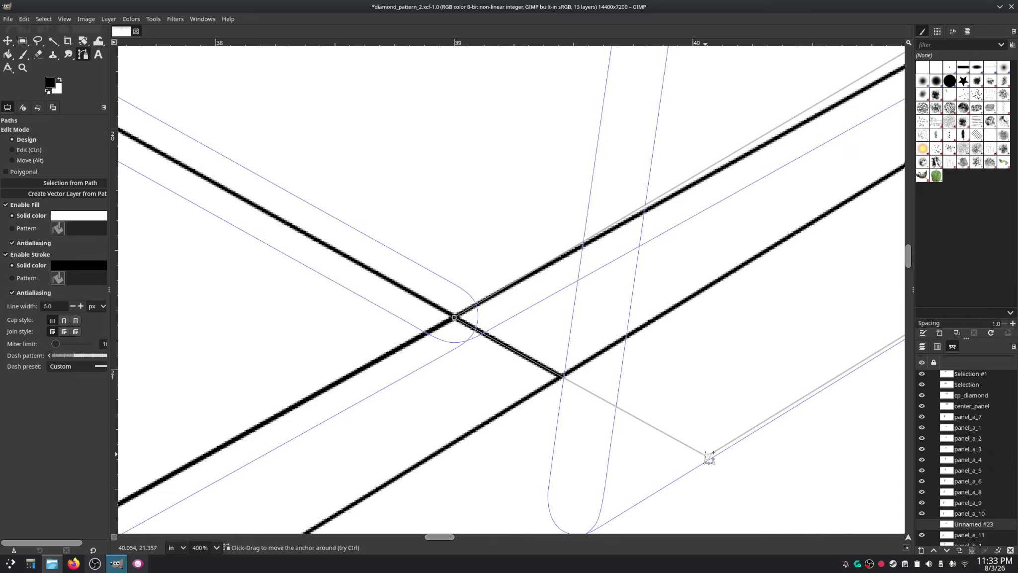
pyautogui.moveTo(706, 455); pyautogui.dragTo(710, 457)
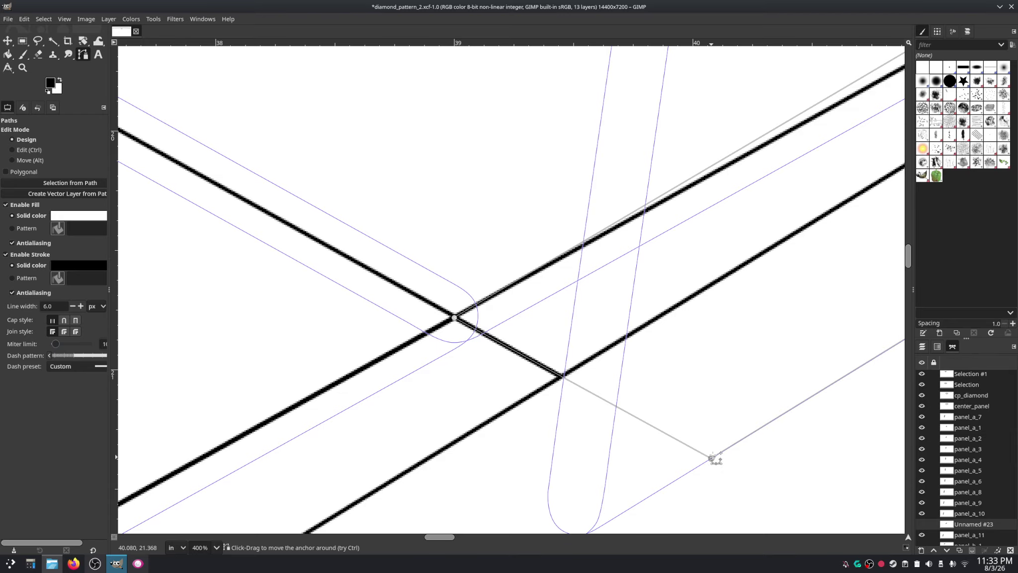
# Step: Delete the extra anchor above the diamond's right crossing and place the neighbouring anchor exactly on the line crossing
pyautogui.hscroll(10, 790, 139)
pyautogui.scroll(5, 790, 139)
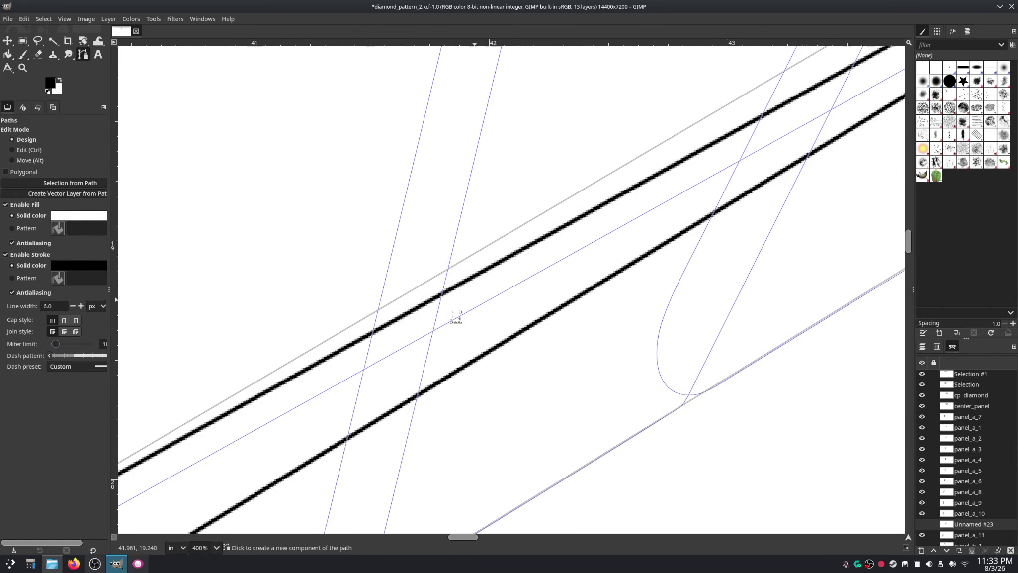
pyautogui.hscroll(11, 547, 299)
pyautogui.scroll(5, 546, 318)
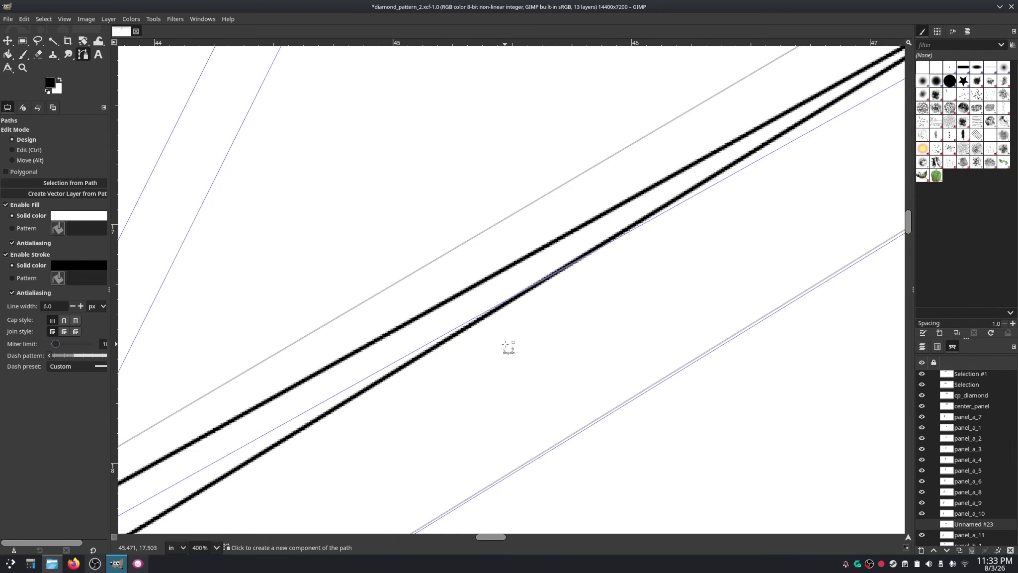
pyautogui.scroll(-1, 549, 343)
pyautogui.hscroll(5, 696, 223)
pyautogui.scroll(3, 671, 278)
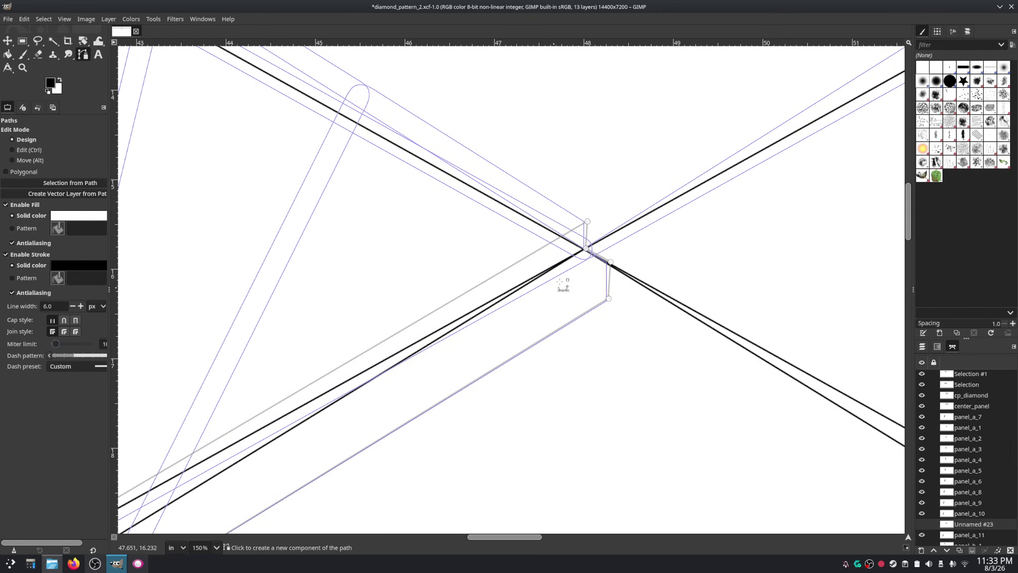
pyautogui.scroll(1, 599, 217)
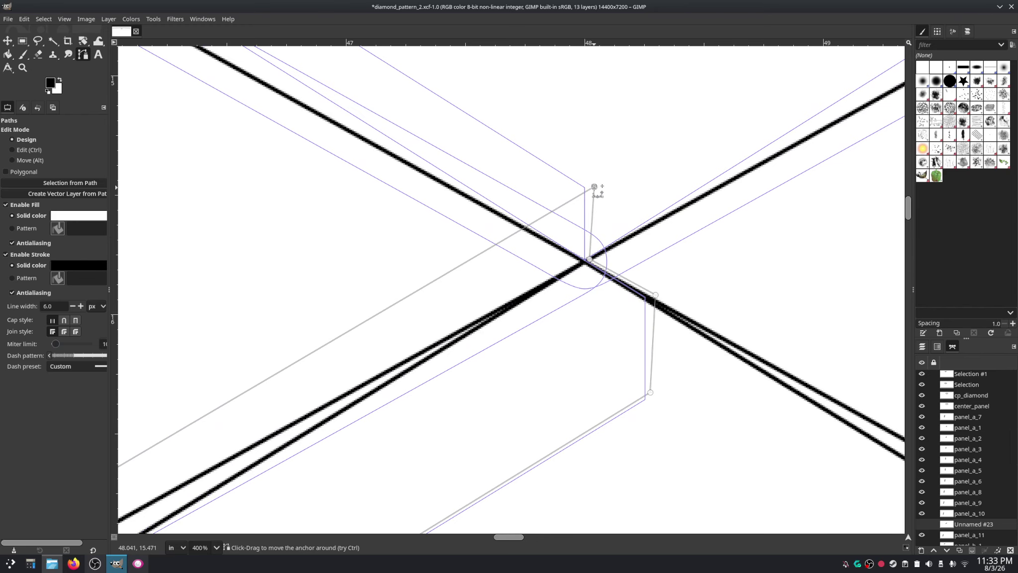
pyautogui.press('ctrl')
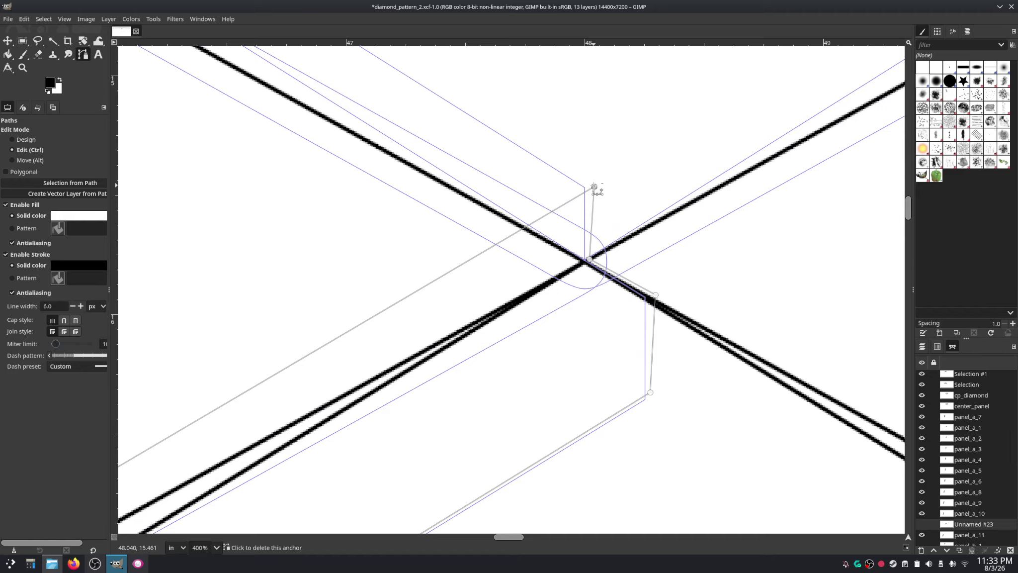
pyautogui.keyDown('ctrl'); pyautogui.click(594, 187); pyautogui.keyUp('ctrl')
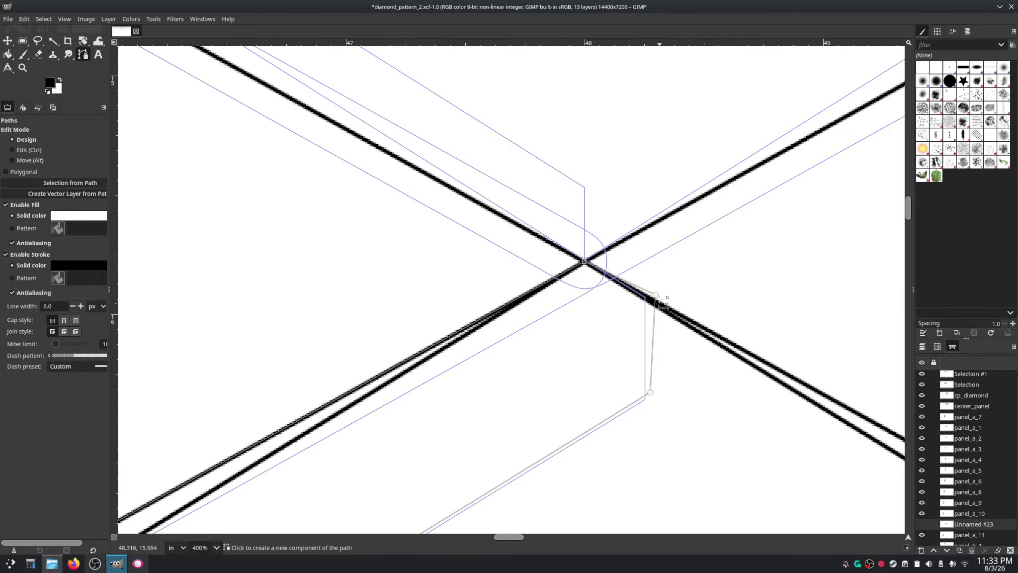
# Step: Move the anchor just right of the crossing precisely onto the upper corner of the border outline
pyautogui.moveTo(656, 293); pyautogui.dragTo(645, 297)
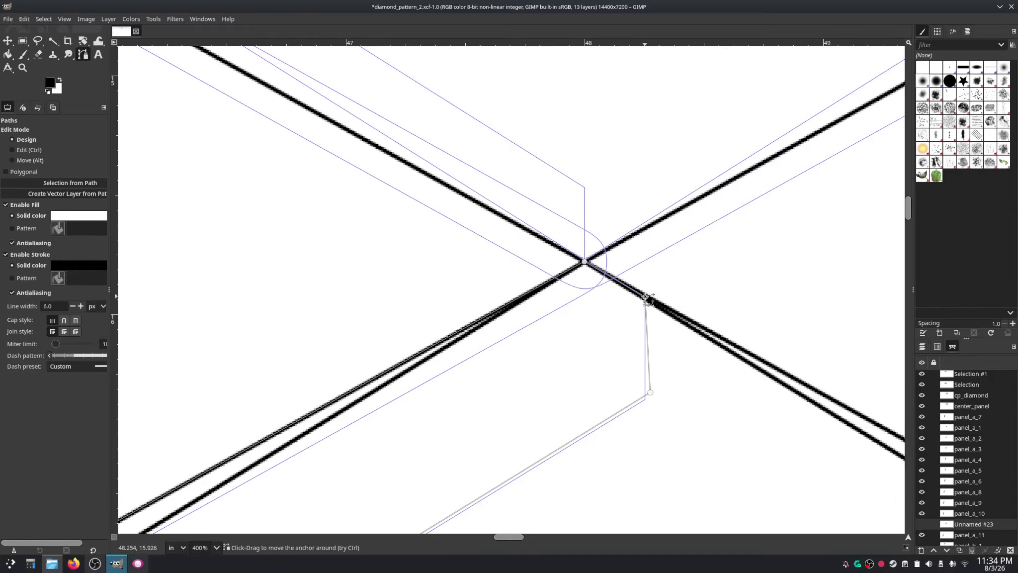
pyautogui.scroll(8, 659, 312)
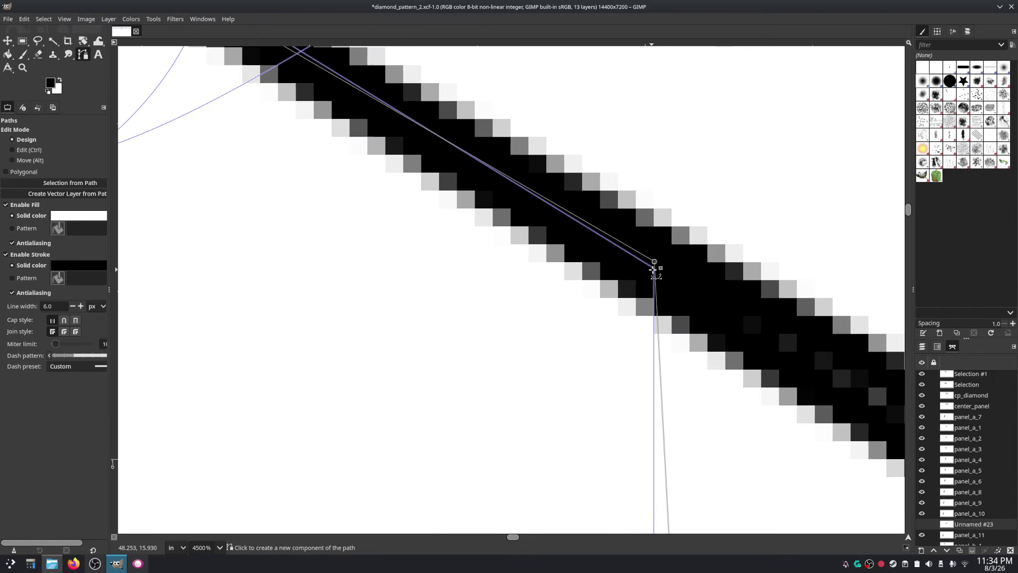
pyautogui.moveTo(655, 263); pyautogui.dragTo(654, 270)
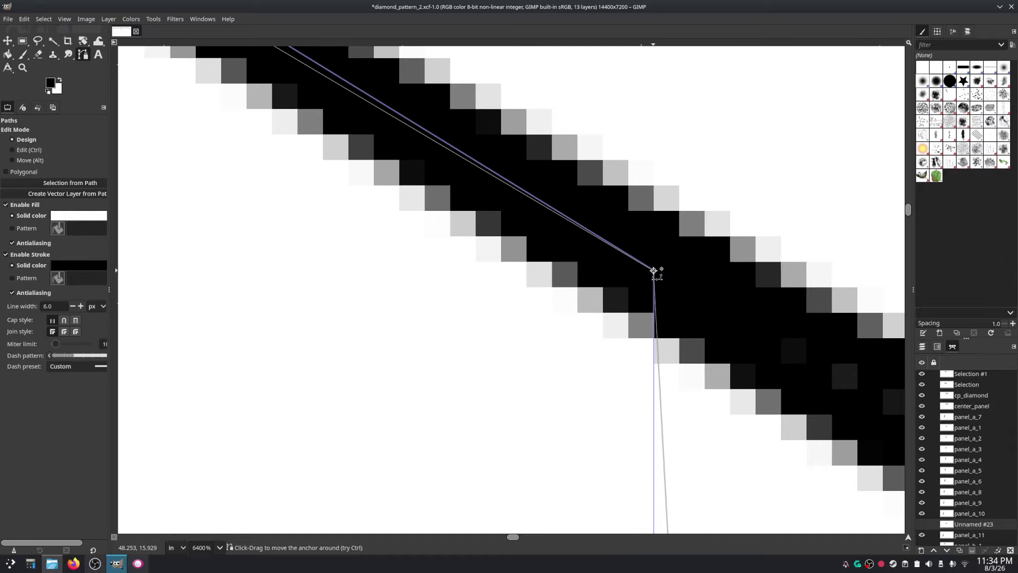
# Step: Move the path's lower right-end anchor onto the lower corner of the border outline
pyautogui.scroll(-3, 653, 271)
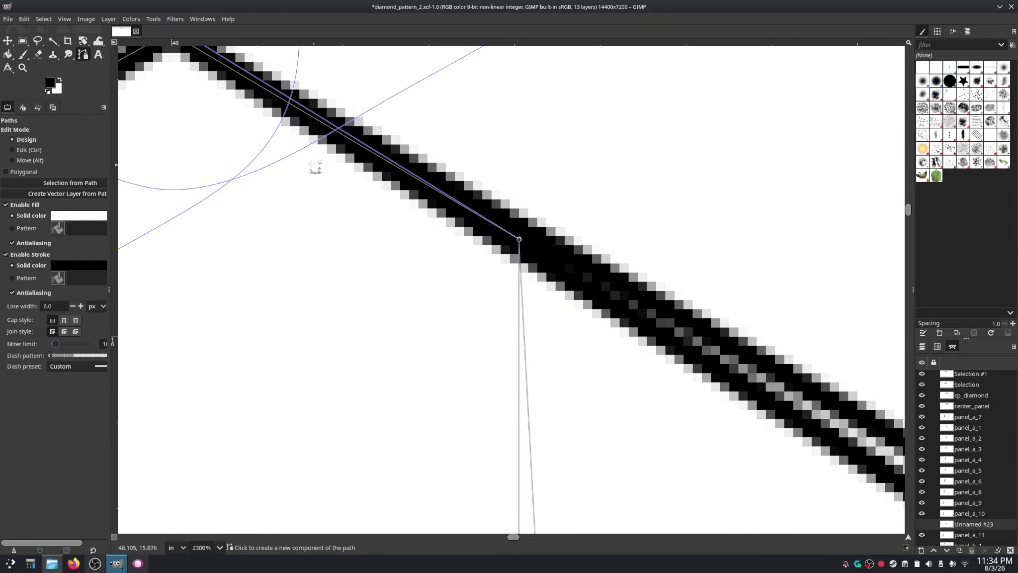
pyautogui.scroll(3, 397, 277)
pyautogui.hscroll(-4, 398, 276)
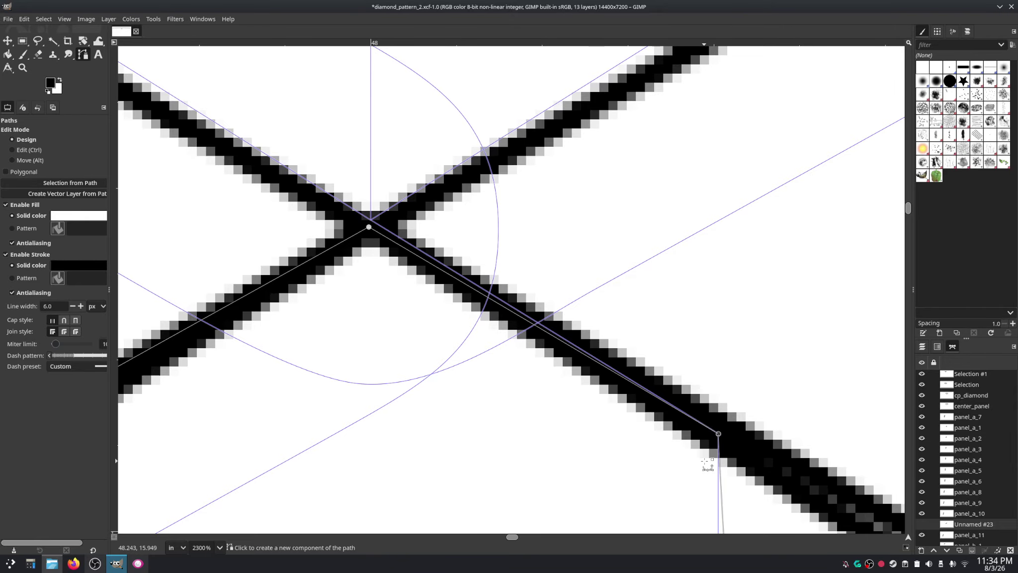
pyautogui.scroll(-4, 706, 465)
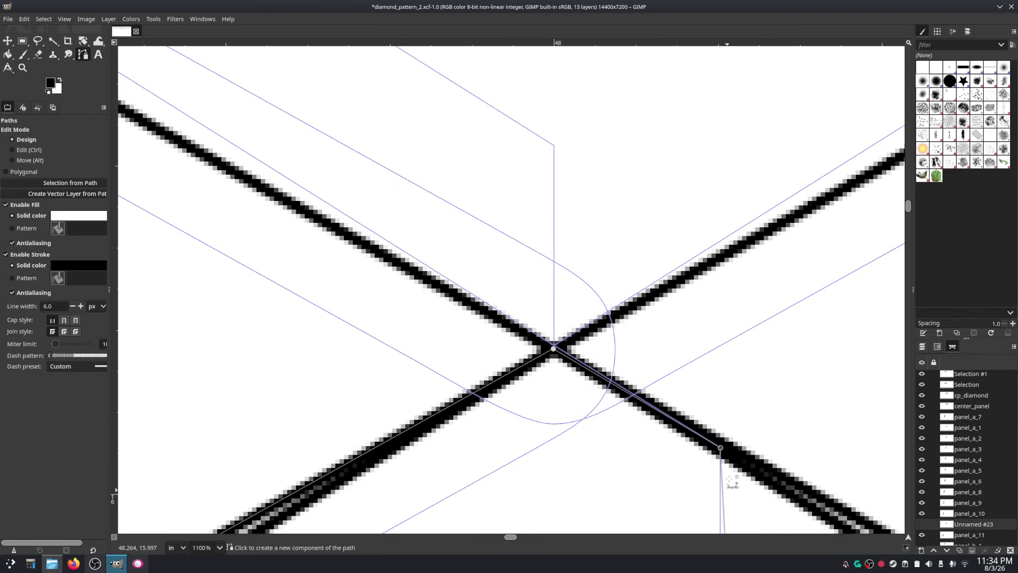
pyautogui.scroll(-6, 731, 479)
pyautogui.hscroll(1, 696, 348)
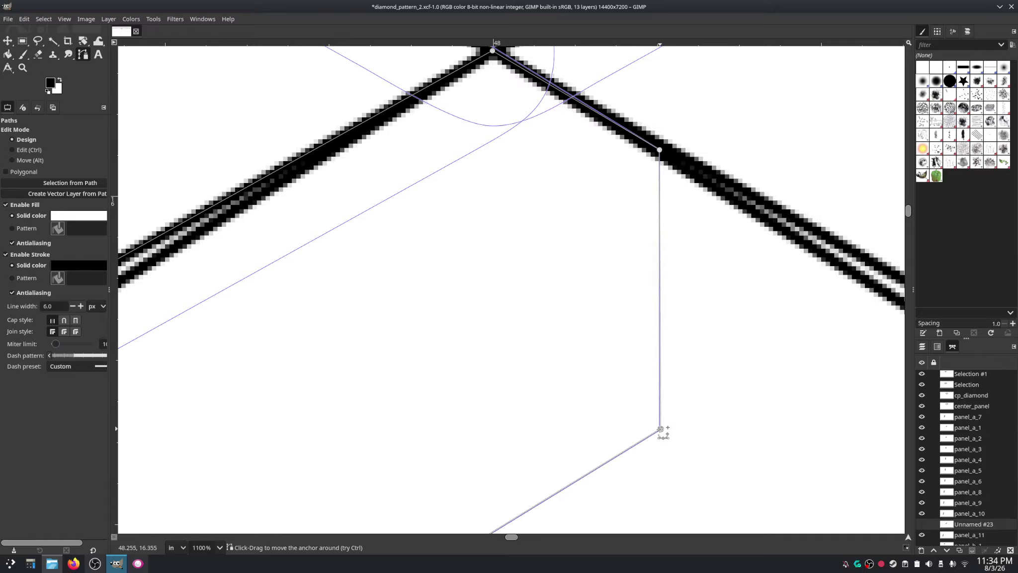
pyautogui.moveTo(660, 429); pyautogui.dragTo(660, 430)
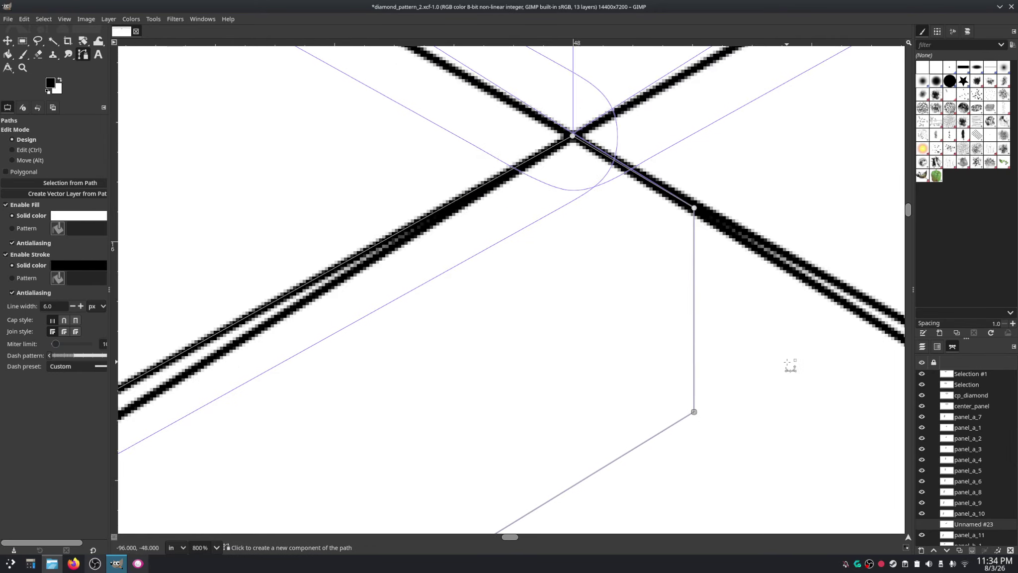
# Step: Fine-tune the lower right-end anchor so it sits exactly on the outline corner, and select the anchor directly above it
pyautogui.scroll(-2, 660, 430)
pyautogui.scroll(-3, 746, 323)
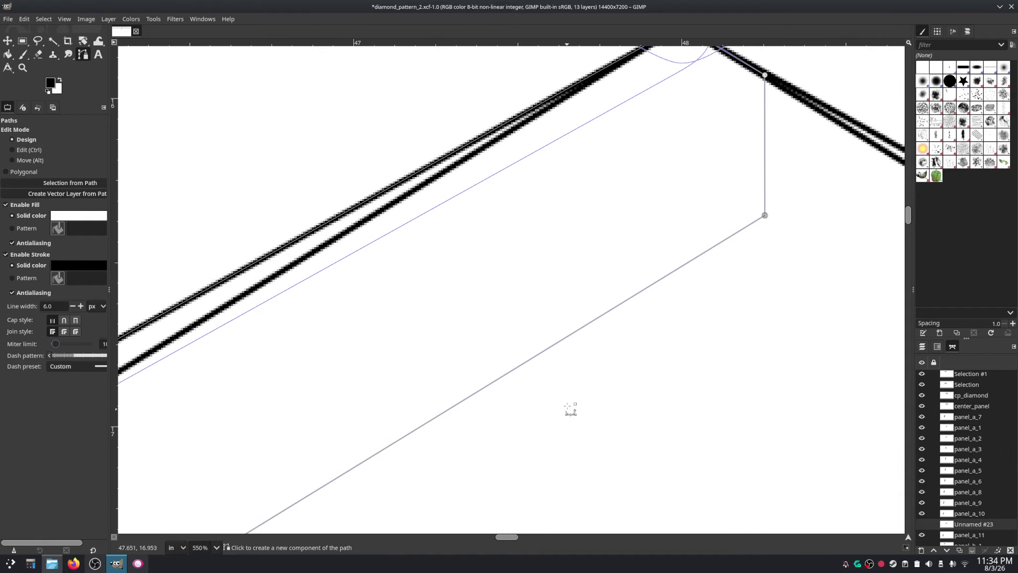
pyautogui.scroll(-3, 568, 411)
pyautogui.scroll(4, 722, 291)
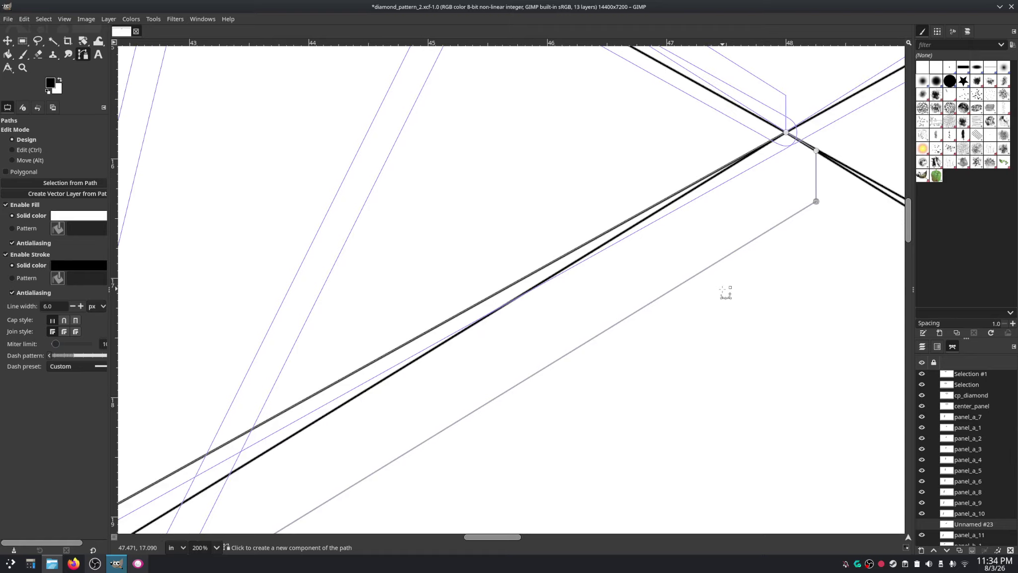
pyautogui.scroll(6, 740, 275)
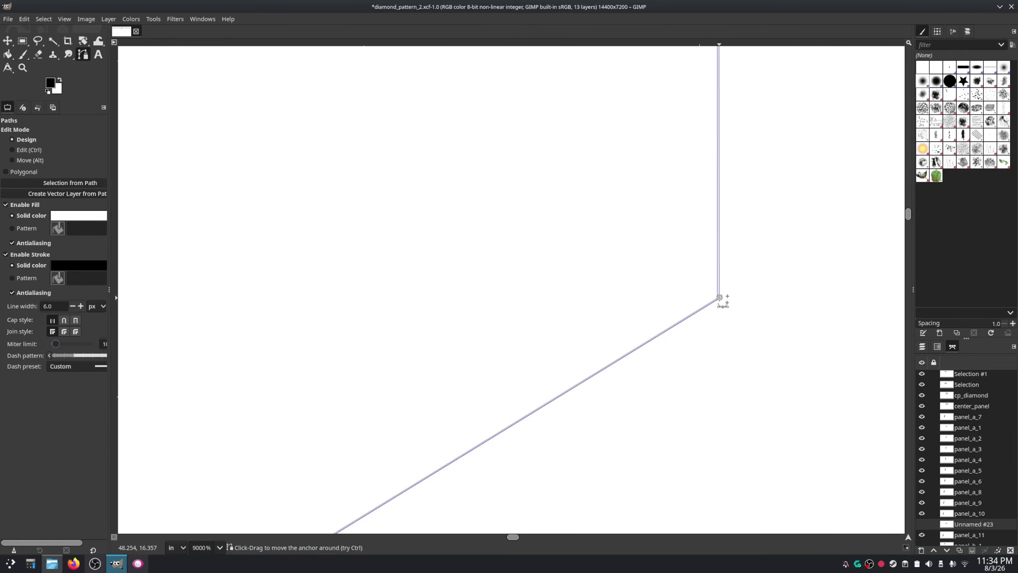
pyautogui.moveTo(719, 296); pyautogui.dragTo(717, 299)
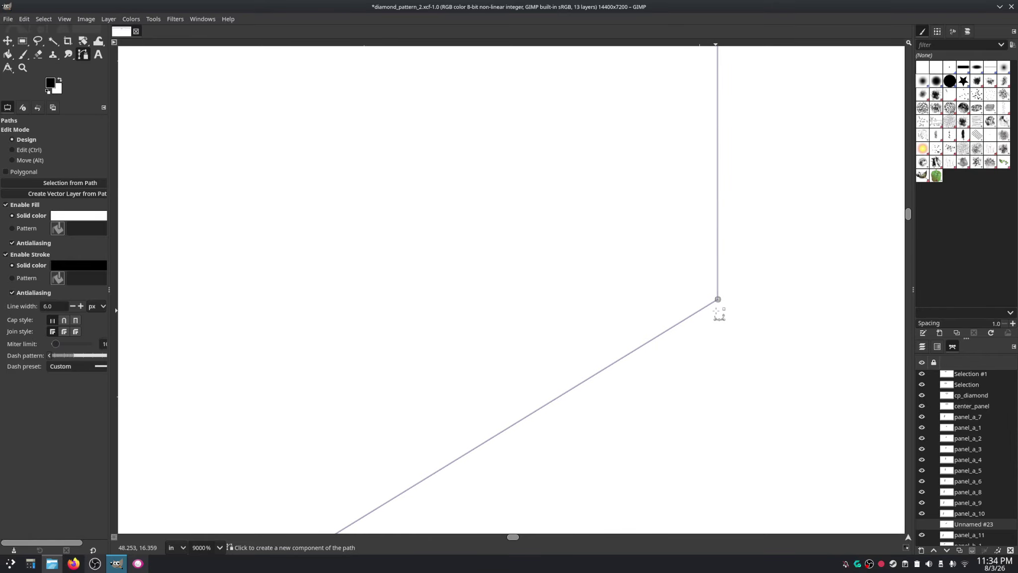
pyautogui.scroll(5, 754, 152)
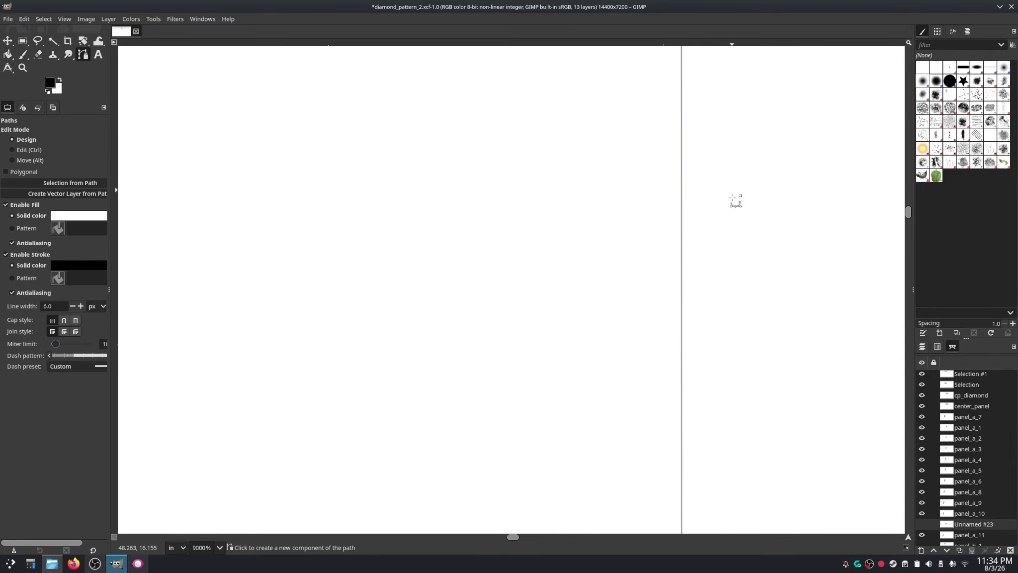
pyautogui.scroll(10, 734, 200)
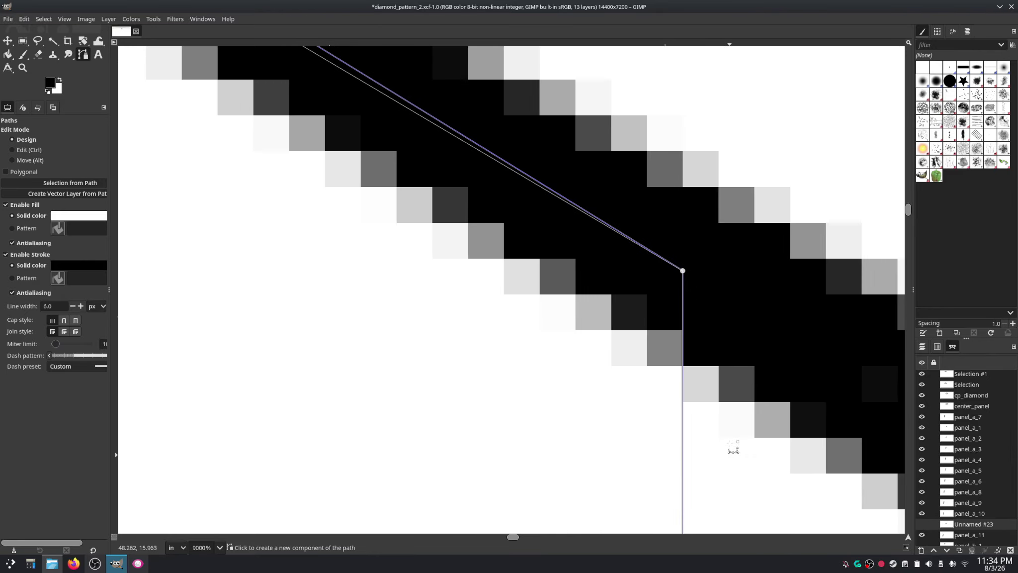
pyautogui.click(683, 271)
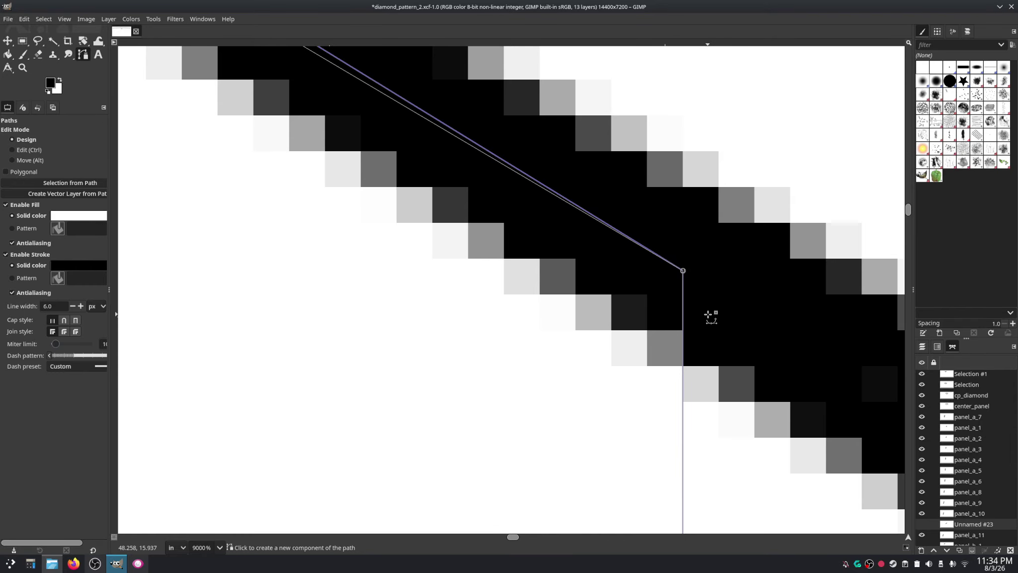
# Step: Examine the closed path's alignment with the pattern outlines along the strip, from the diamond's right corner to its lower-left end
pyautogui.scroll(-8, 711, 318)
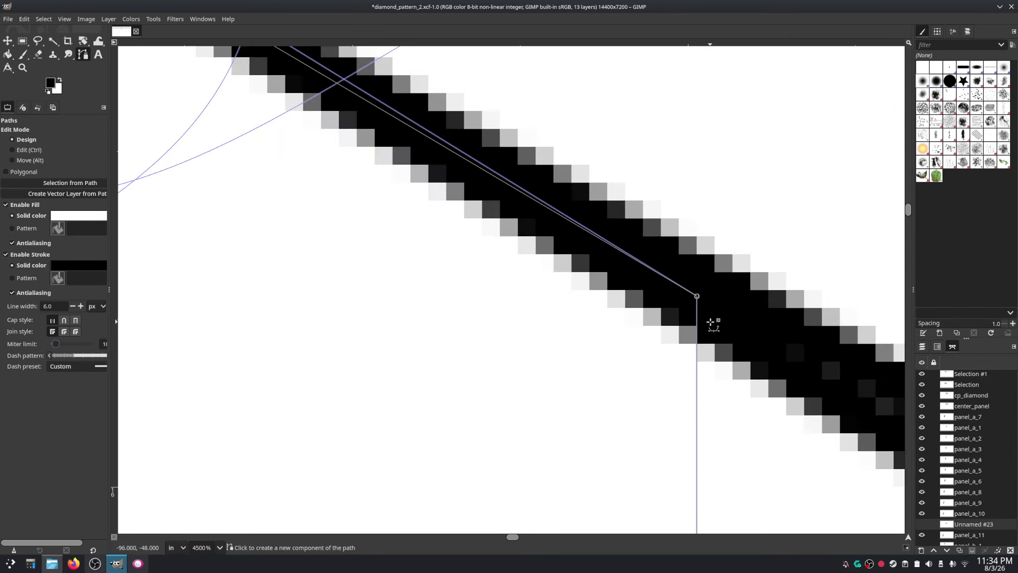
pyautogui.scroll(-4, 700, 276)
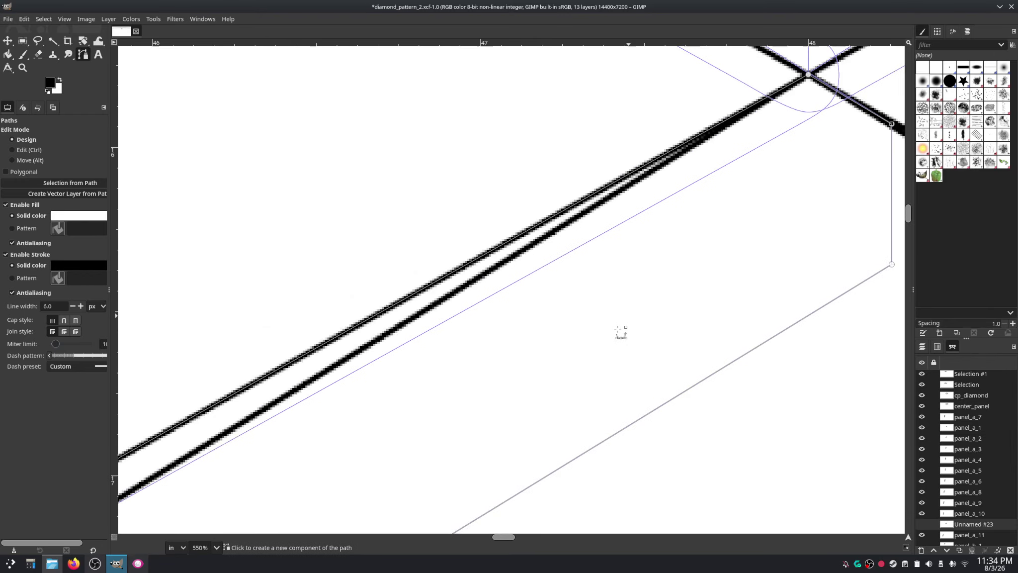
pyautogui.scroll(-2, 681, 302)
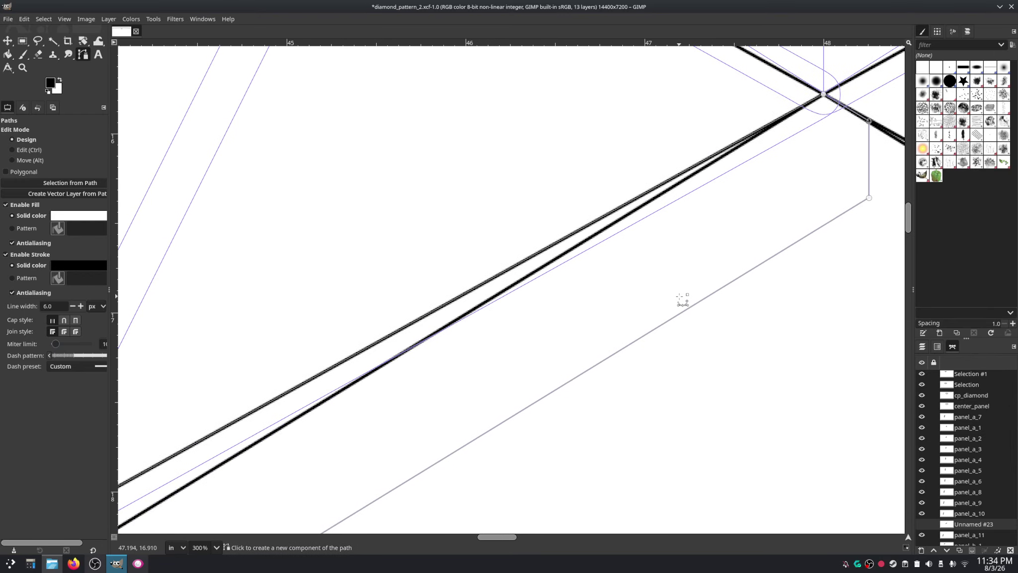
pyautogui.scroll(-1, 683, 299)
pyautogui.scroll(-1, 618, 318)
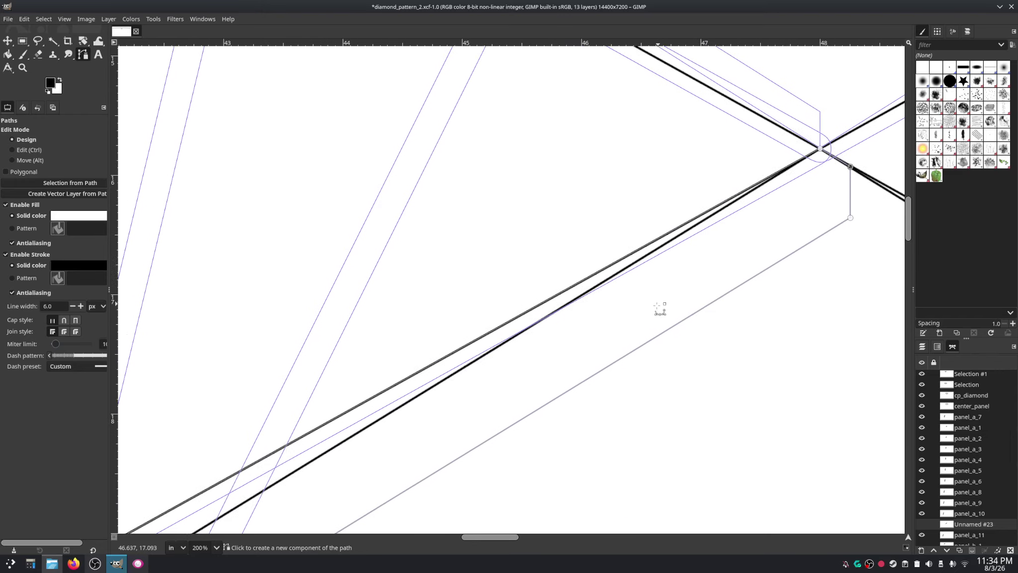
pyautogui.hscroll(-1, 661, 309)
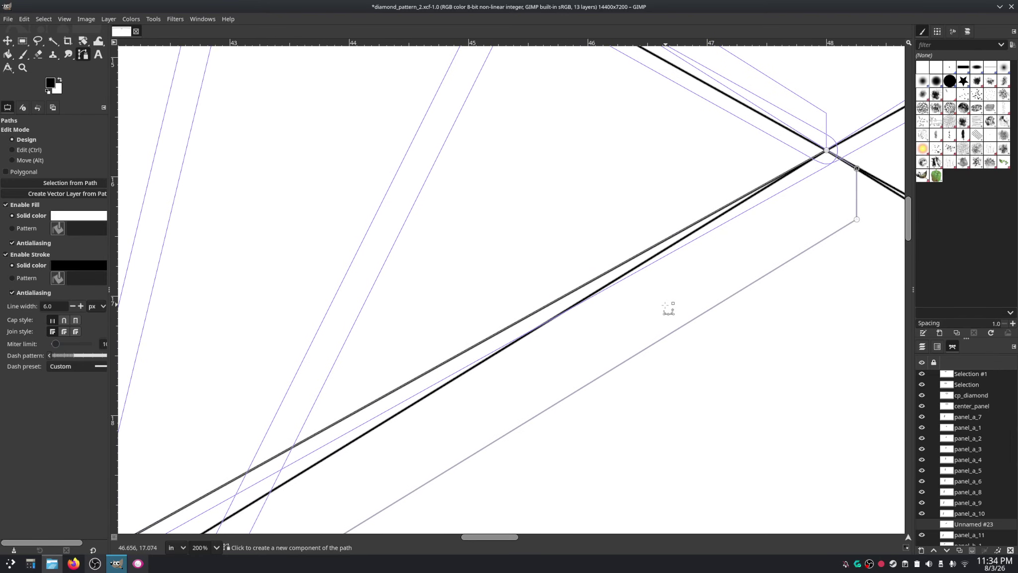
pyautogui.moveTo(669, 309); pyautogui.dragTo(688, 286)
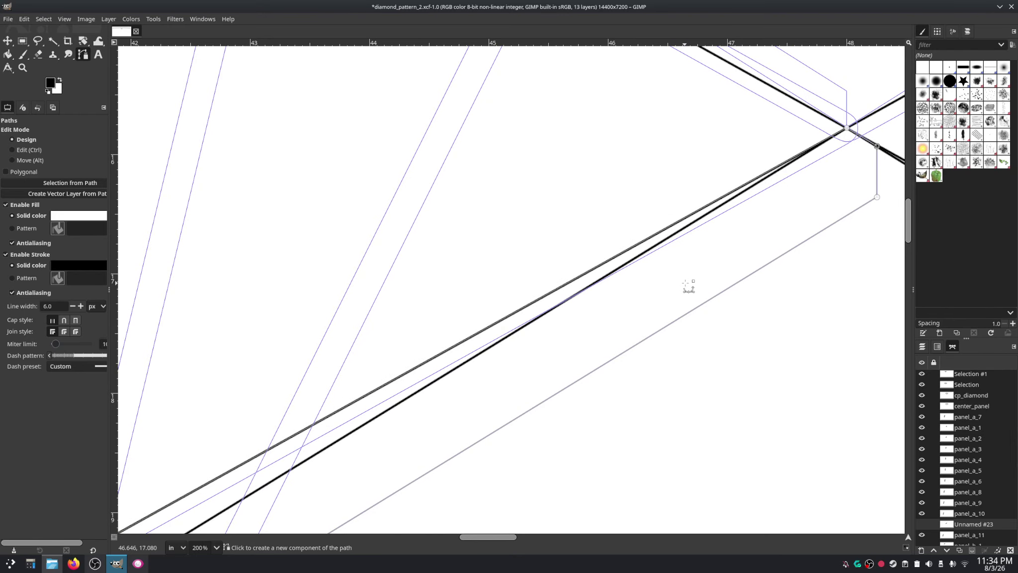
pyautogui.scroll(-1, 726, 248)
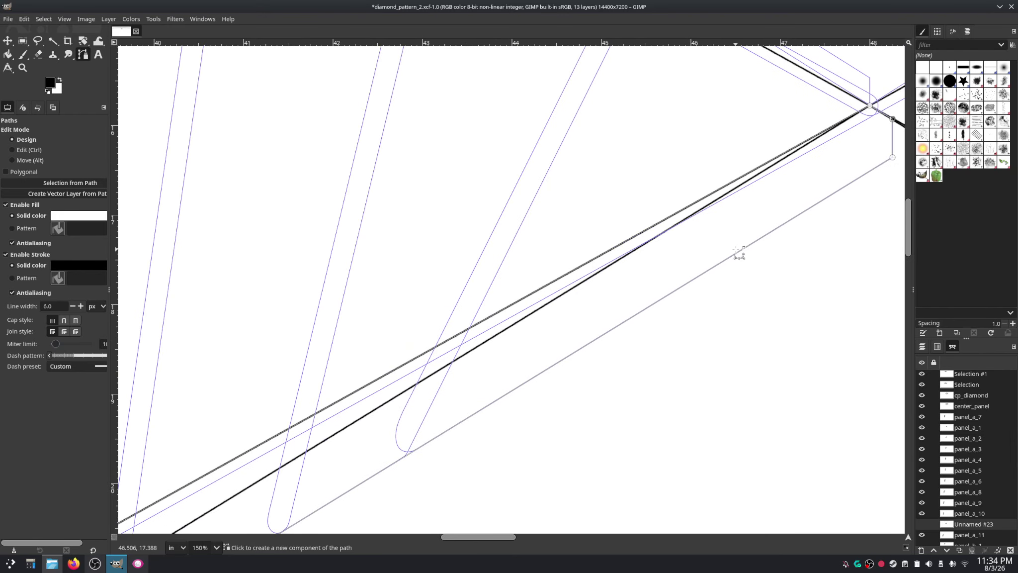
pyautogui.scroll(-1, 568, 366)
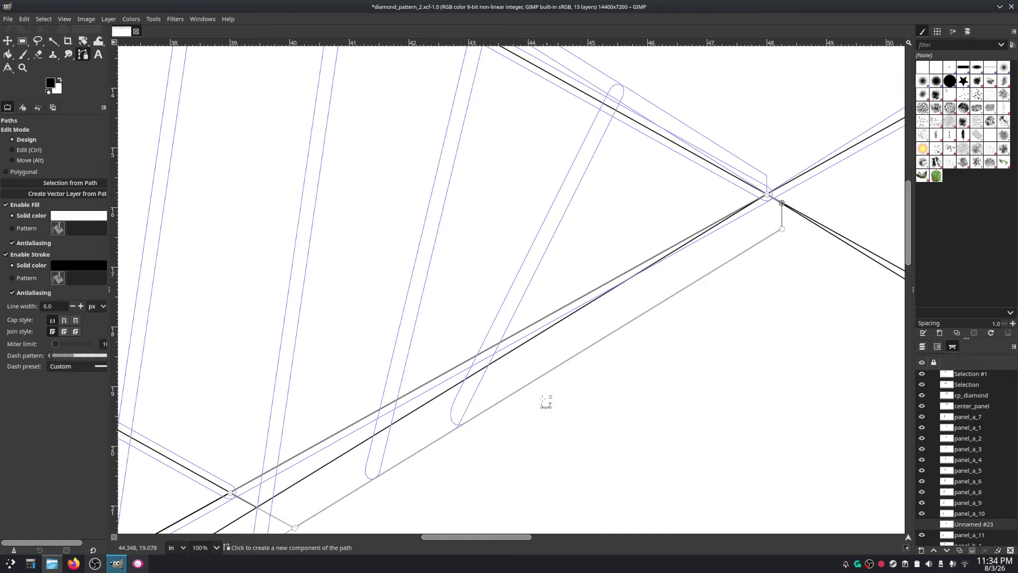
pyautogui.moveTo(544, 404); pyautogui.dragTo(819, 181)
pyautogui.moveTo(570, 357); pyautogui.dragTo(716, 252)
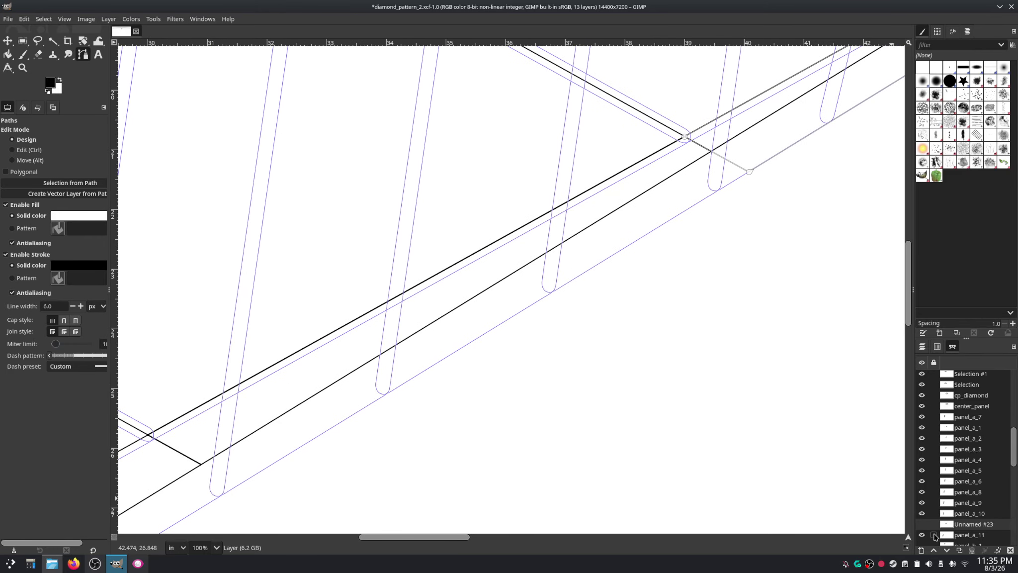
# Step: Rename the finished border strip path as trailing_edge_1 and make it visible
pyautogui.doubleClick(976, 524)
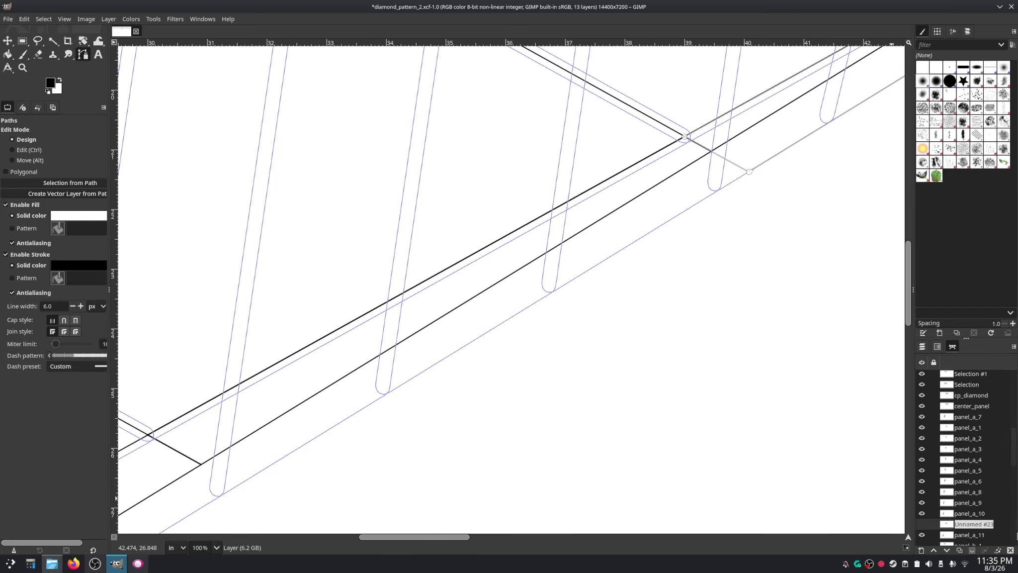
pyautogui.write('trailing')
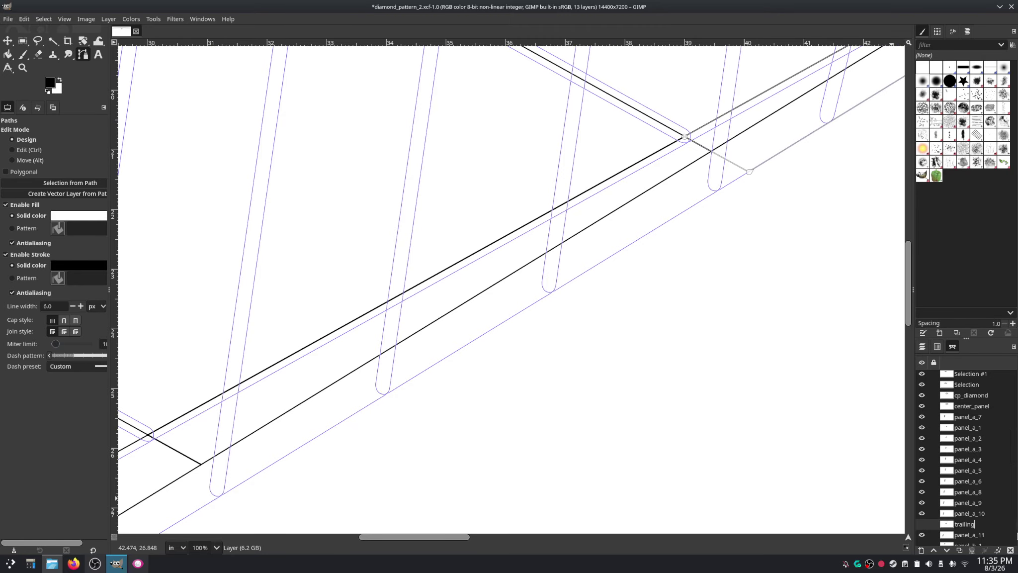
pyautogui.write('_edge_1')
pyautogui.press('Return')
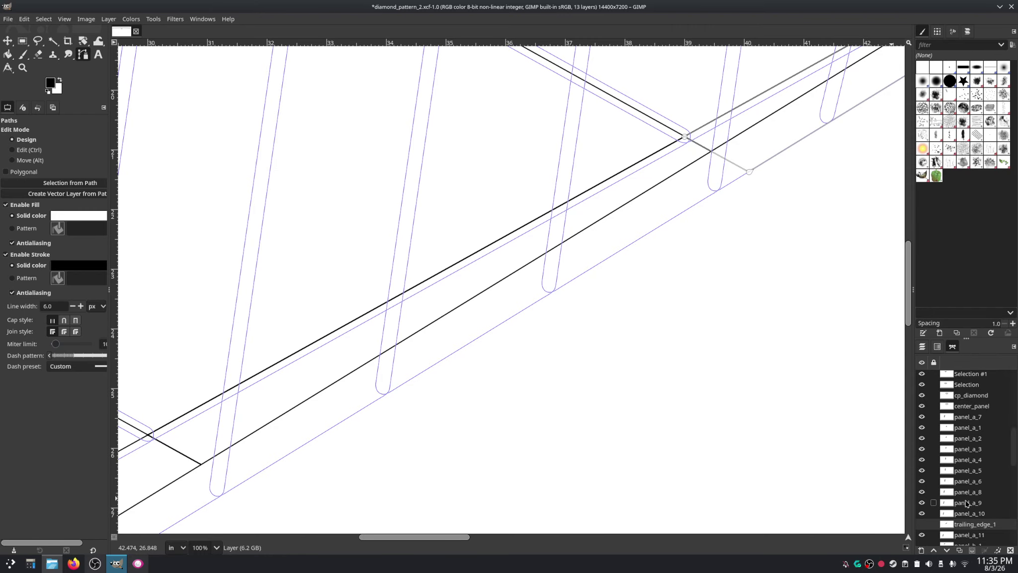
pyautogui.click(921, 524)
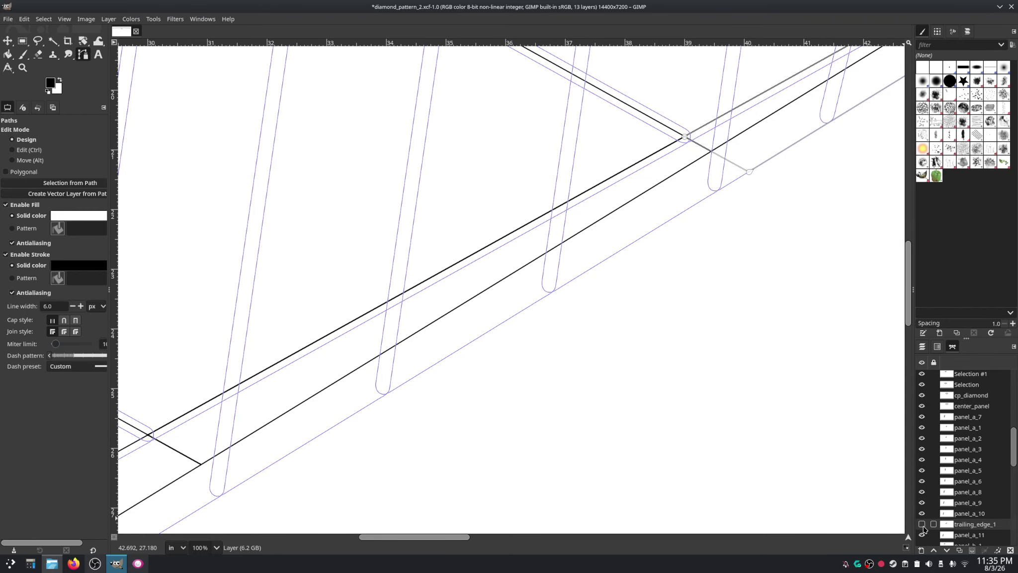
pyautogui.hscroll(-4, 700, 343)
pyautogui.scroll(-2, 700, 343)
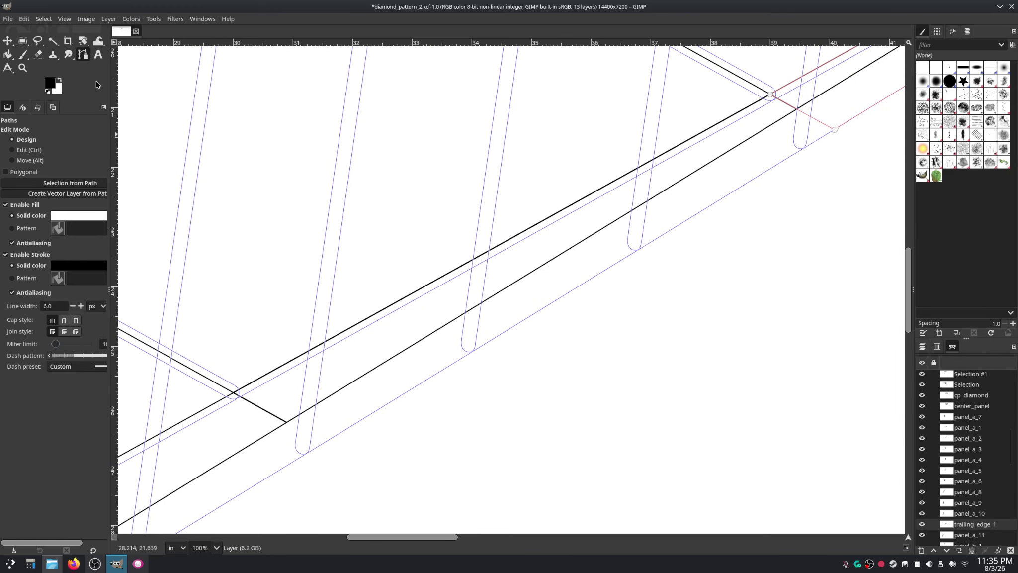
pyautogui.click(610, 329)
pyautogui.click(698, 276)
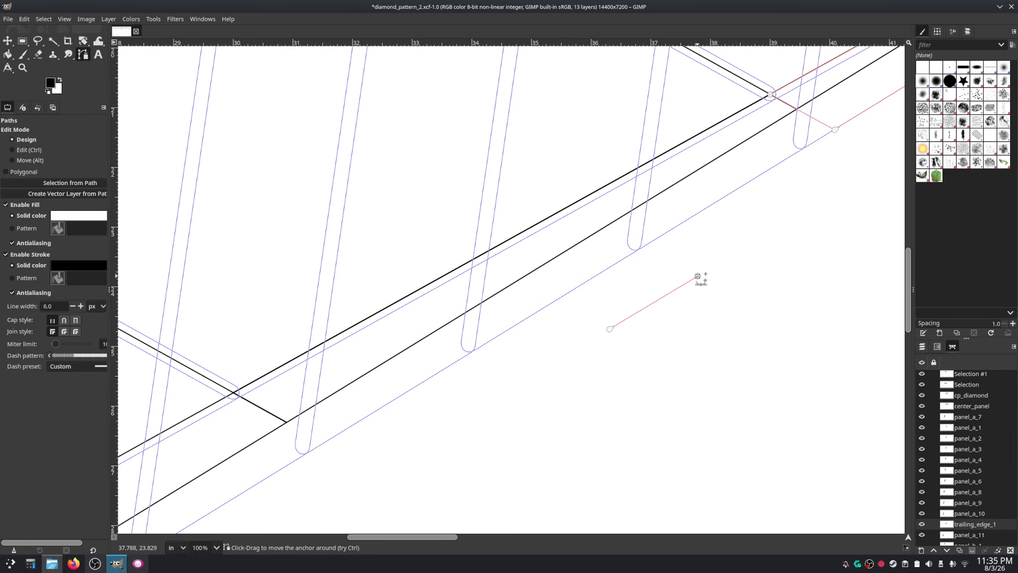
pyautogui.press('ctrl')
pyautogui.hotkey('ctrl', 'z')
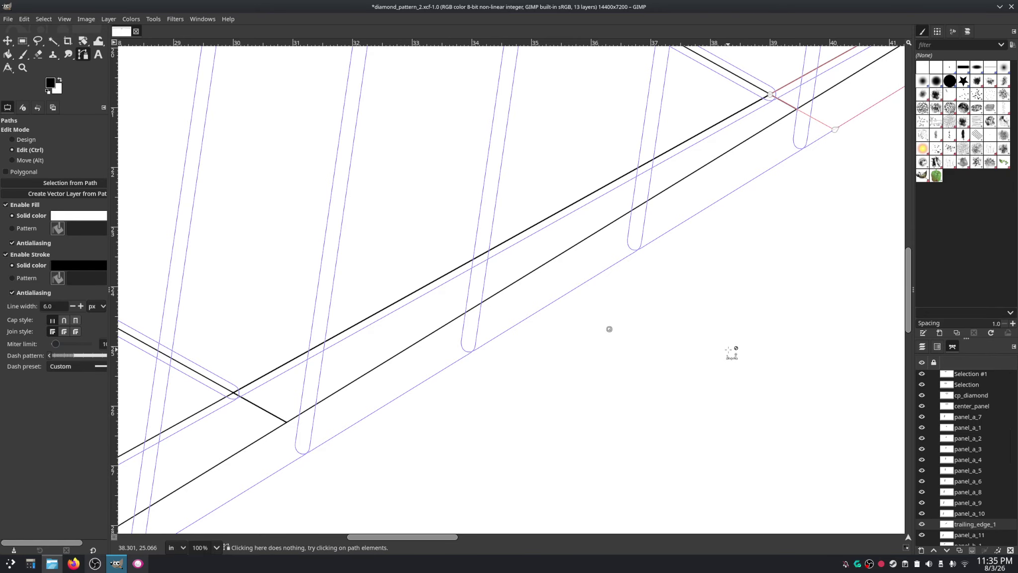
# Step: Create a new path with the default name and draw a rough closed four-anchor outline around the next border strip segment
pyautogui.click(921, 550)
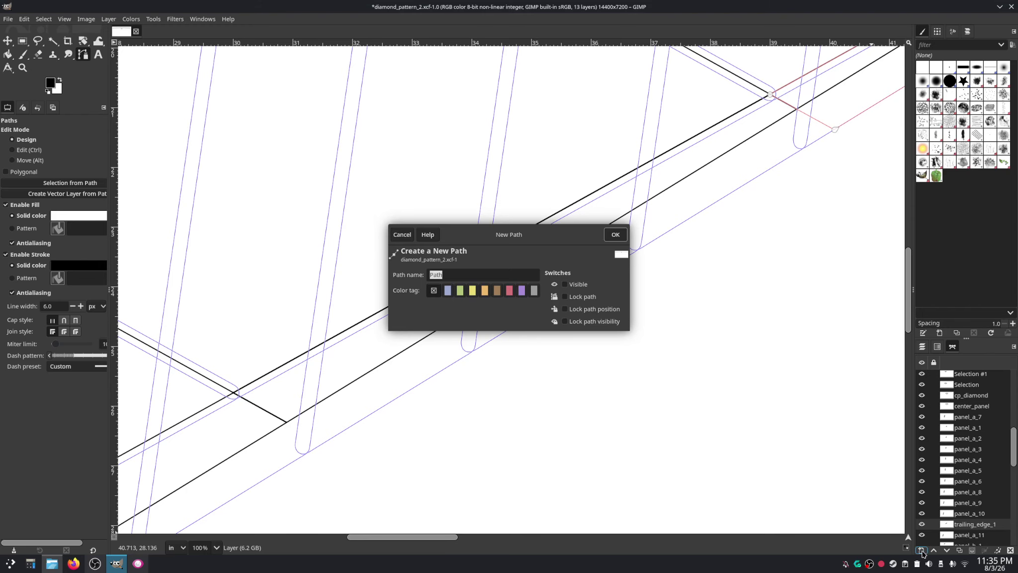
pyautogui.click(615, 234)
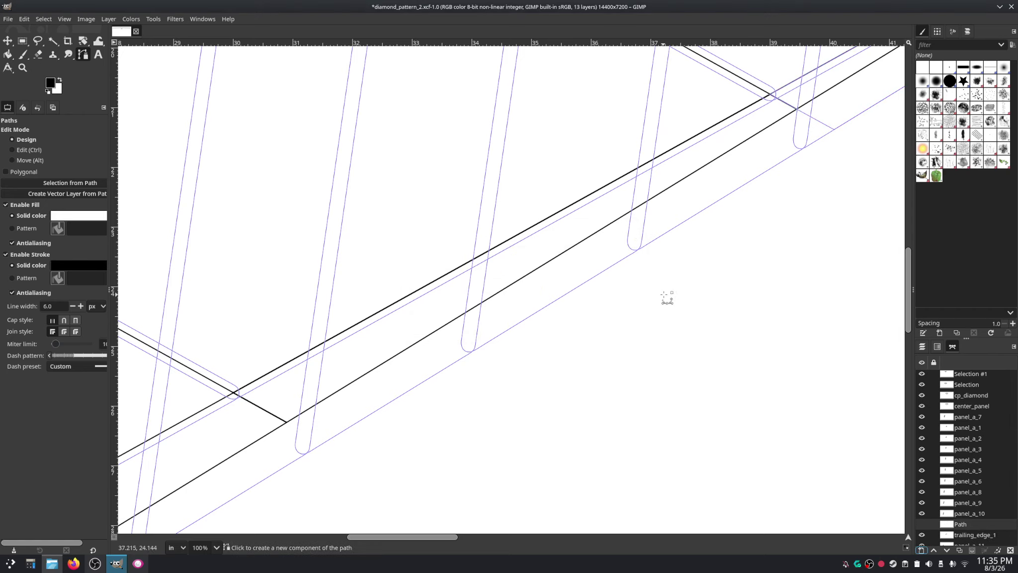
pyautogui.click(238, 356)
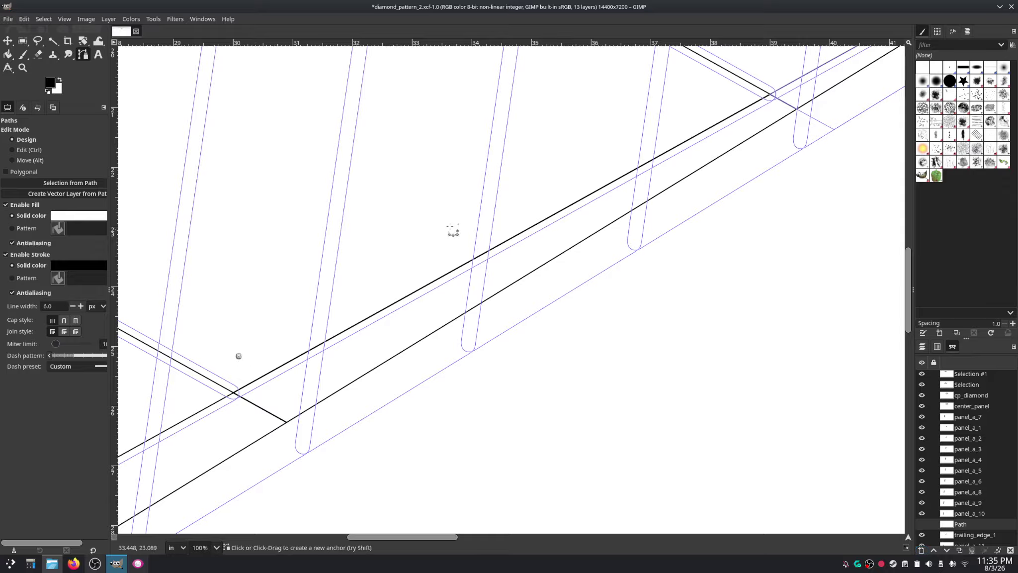
pyautogui.click(734, 96)
pyautogui.click(833, 154)
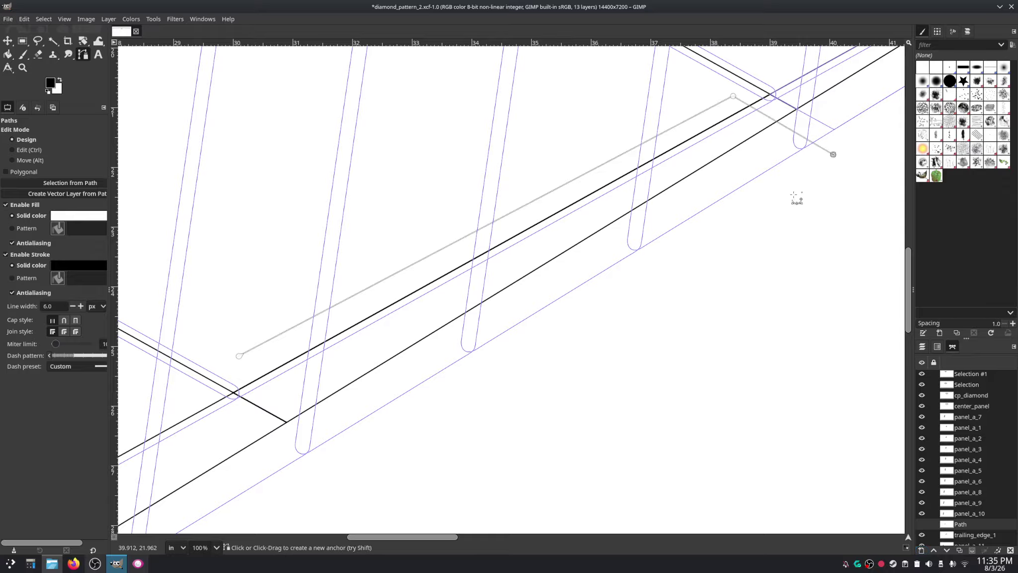
pyautogui.click(367, 441)
pyautogui.click(239, 356)
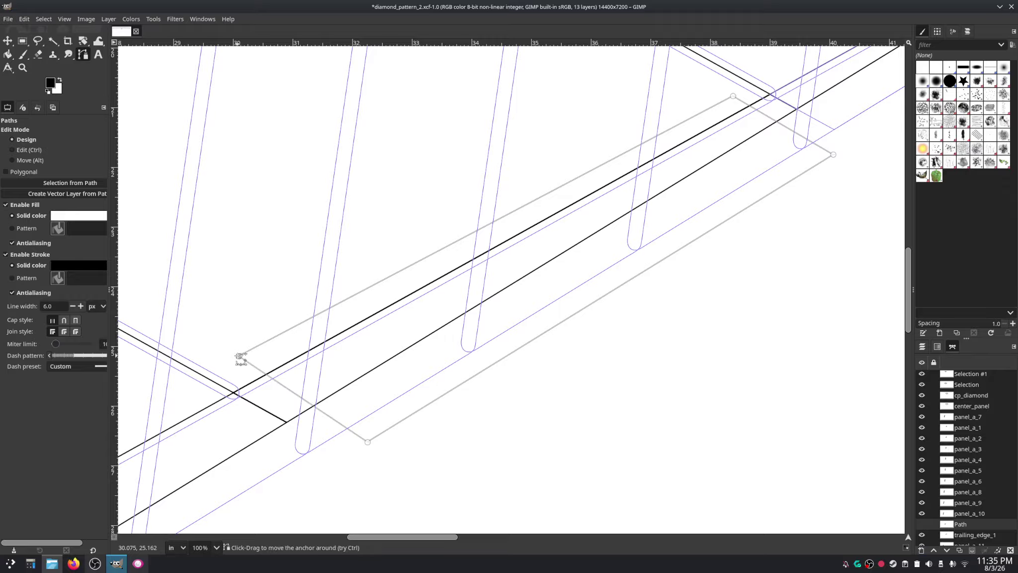
# Step: Move the rough outline's two upper anchors and its lower right-end anchor onto the matching corners of the pattern outlines
pyautogui.moveTo(240, 356); pyautogui.dragTo(235, 393)
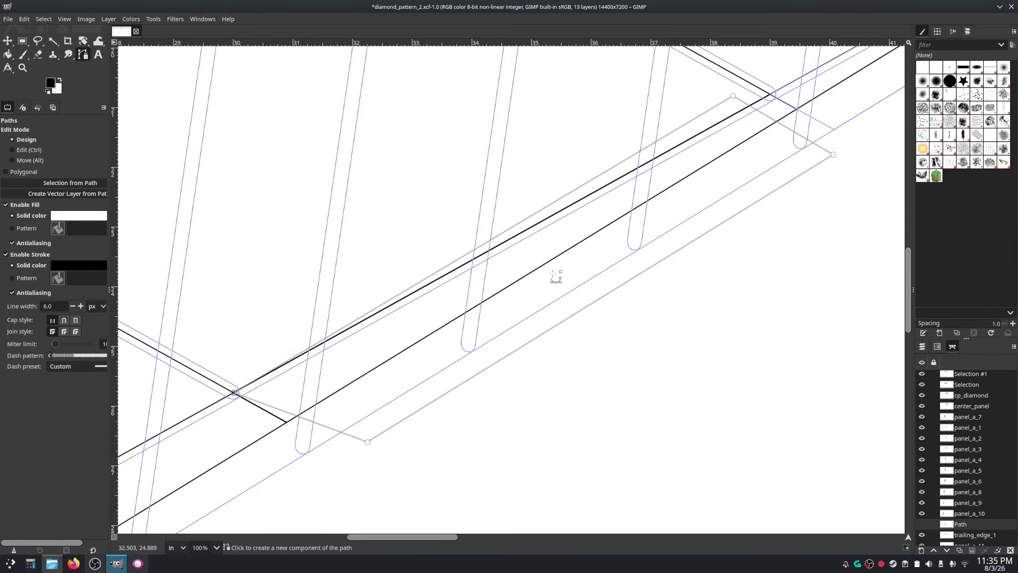
pyautogui.moveTo(734, 96); pyautogui.dragTo(772, 95)
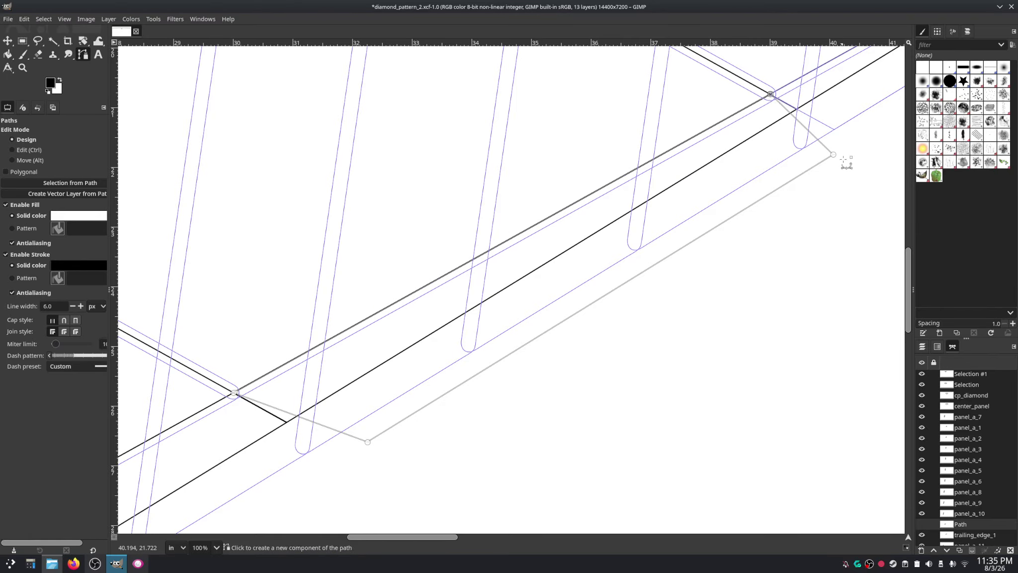
pyautogui.moveTo(833, 155); pyautogui.dragTo(835, 128)
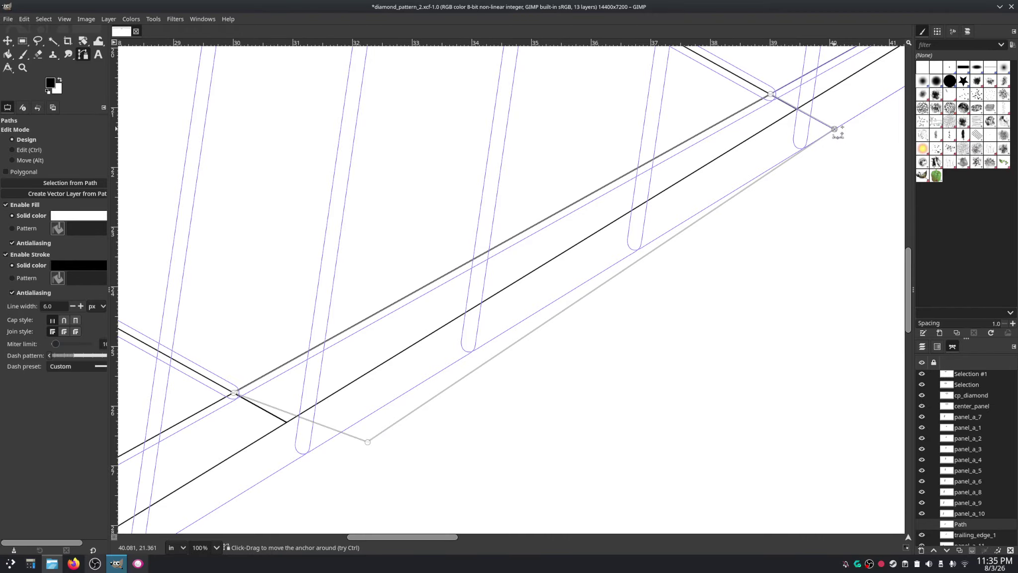
# Step: Fine-tune the path's lower right-end anchor so it sits exactly on the corner shared with the neighbouring strip outline
pyautogui.scroll(11, 836, 129)
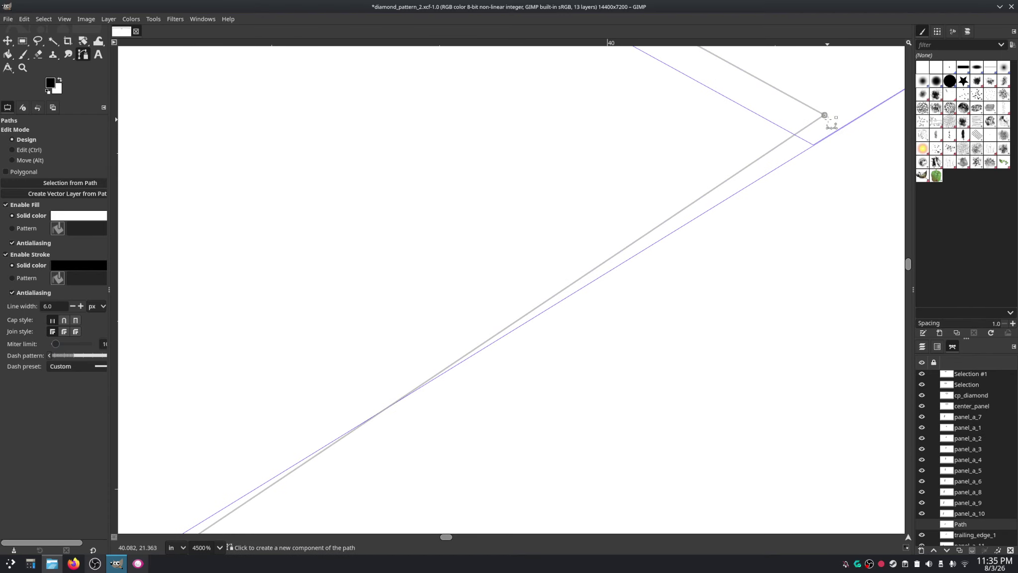
pyautogui.scroll(5, 829, 120)
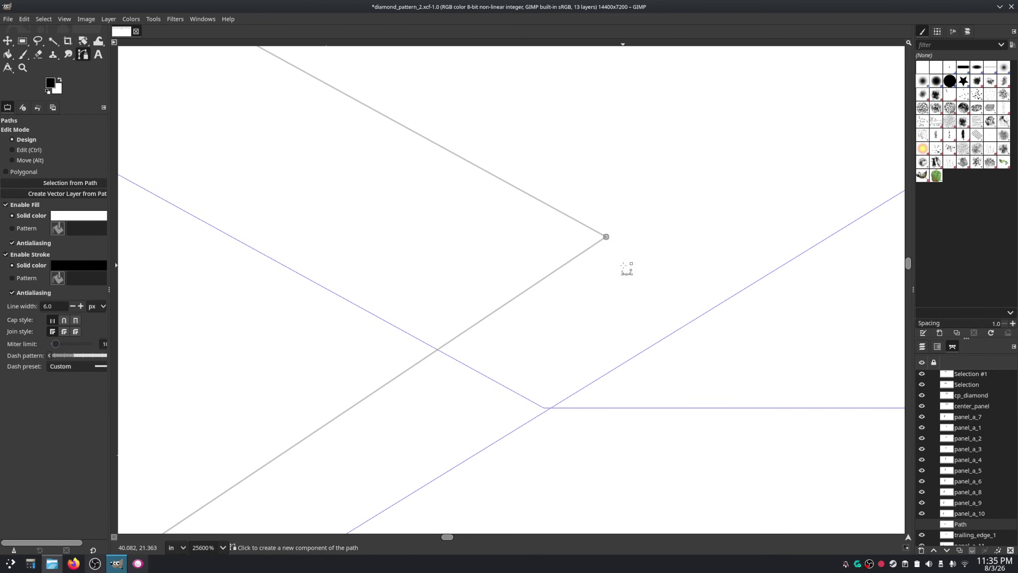
pyautogui.scroll(3, 623, 266)
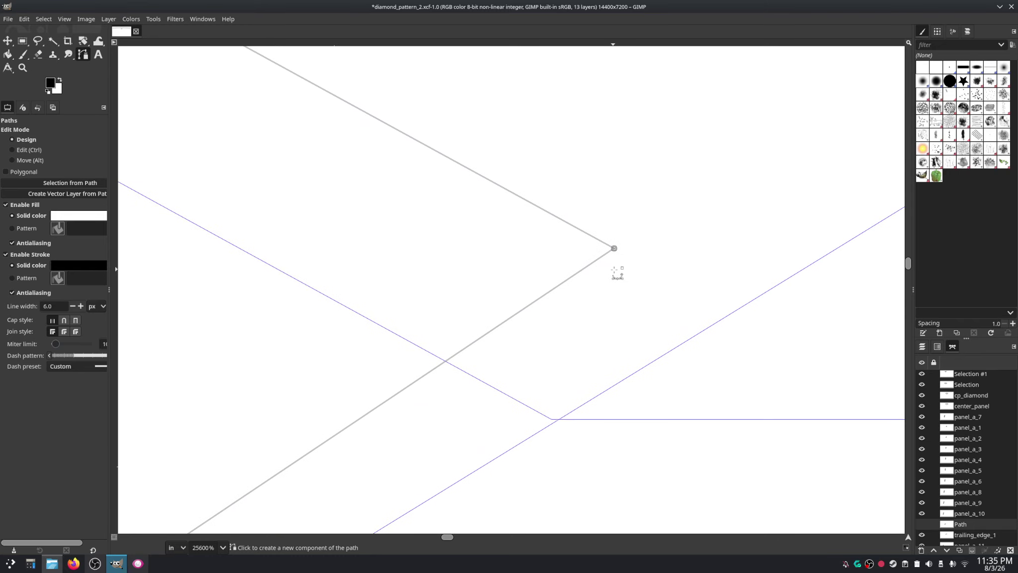
pyautogui.moveTo(614, 248); pyautogui.dragTo(552, 420)
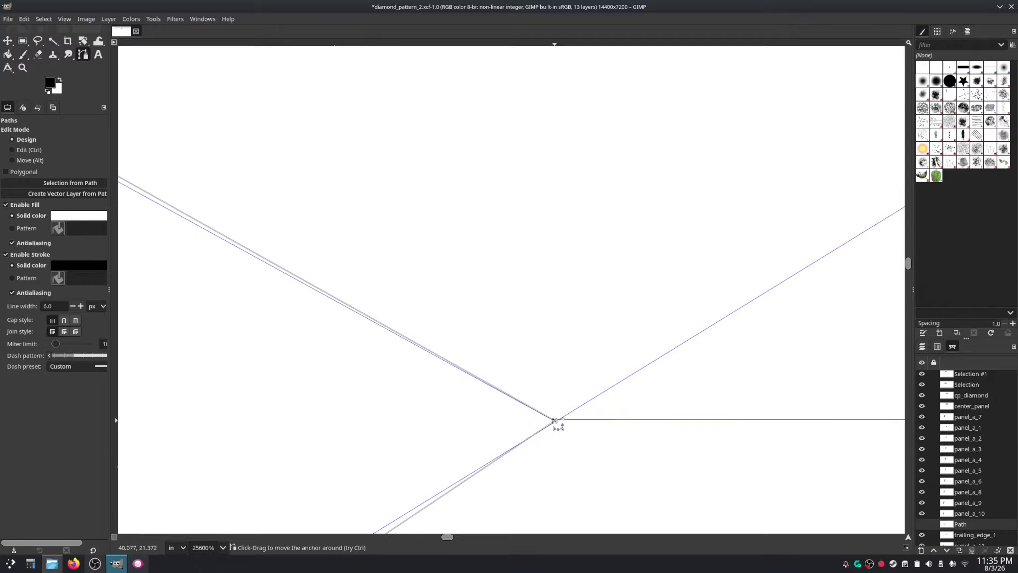
# Step: Align the path's upper right-end anchor with the centre of the black line crossing above the lower right-end anchor
pyautogui.scroll(-3, 555, 421)
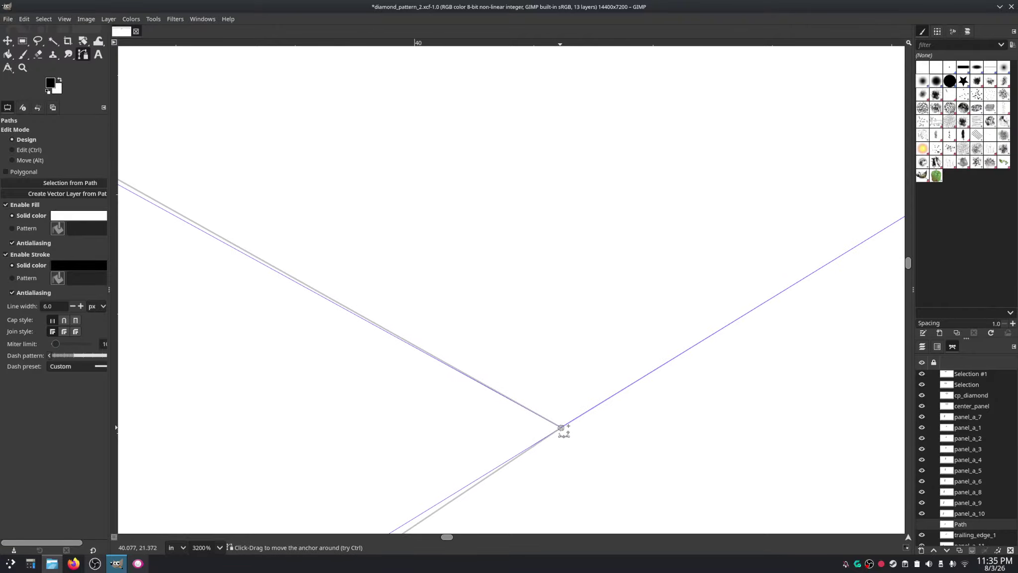
pyautogui.scroll(-2, 269, 157)
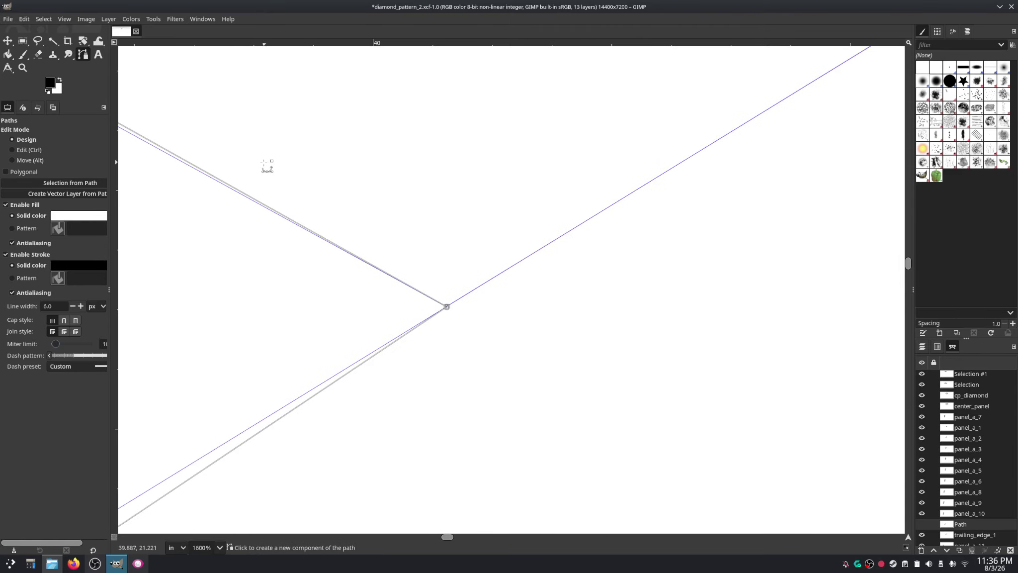
pyautogui.scroll(4, 632, 318)
pyautogui.hscroll(-8, 631, 319)
pyautogui.hscroll(-3, 386, 232)
pyautogui.scroll(-2, 327, 185)
pyautogui.scroll(-1, 328, 188)
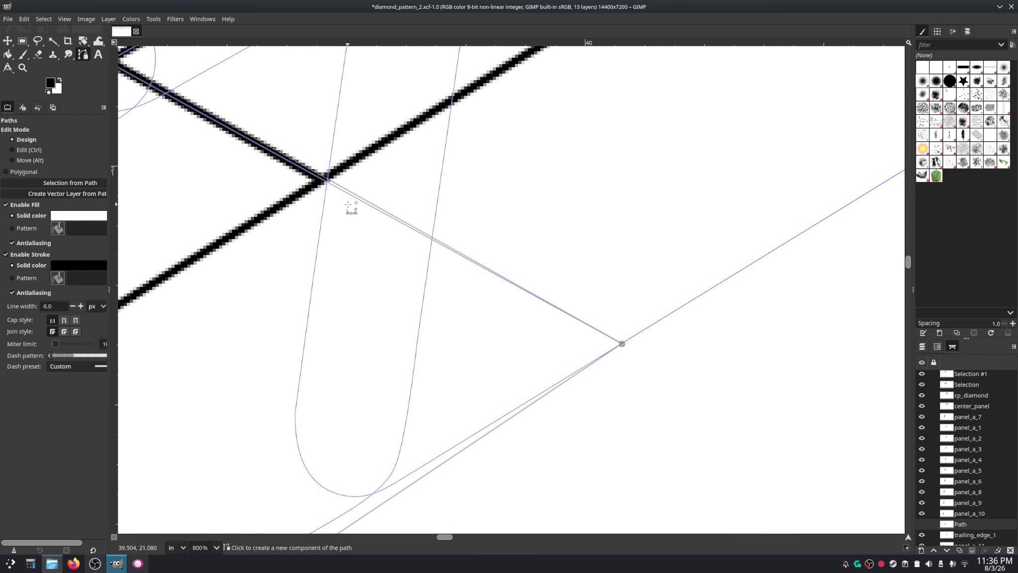
pyautogui.scroll(2, 352, 204)
pyautogui.hscroll(-4, 352, 204)
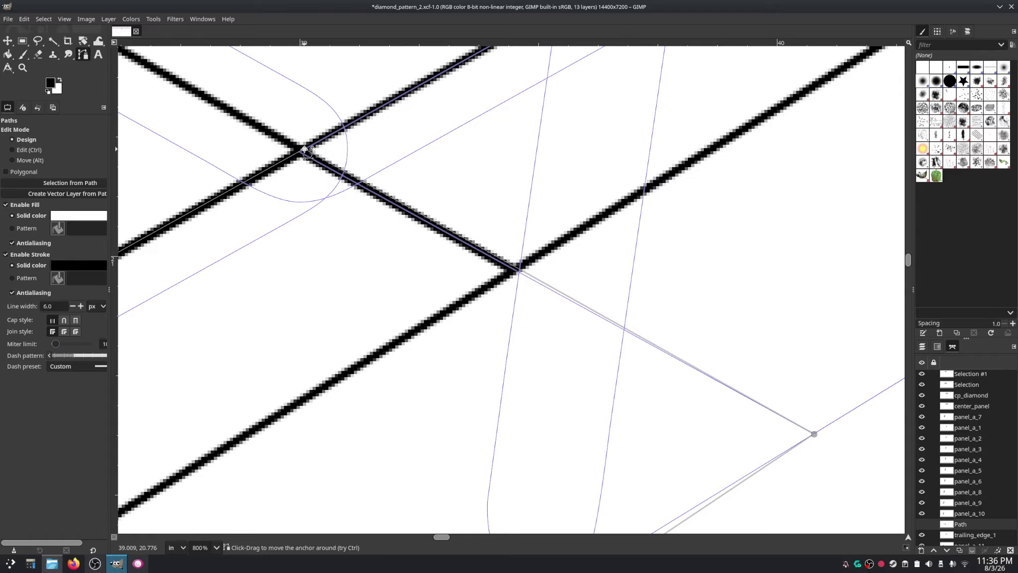
pyautogui.click(299, 152)
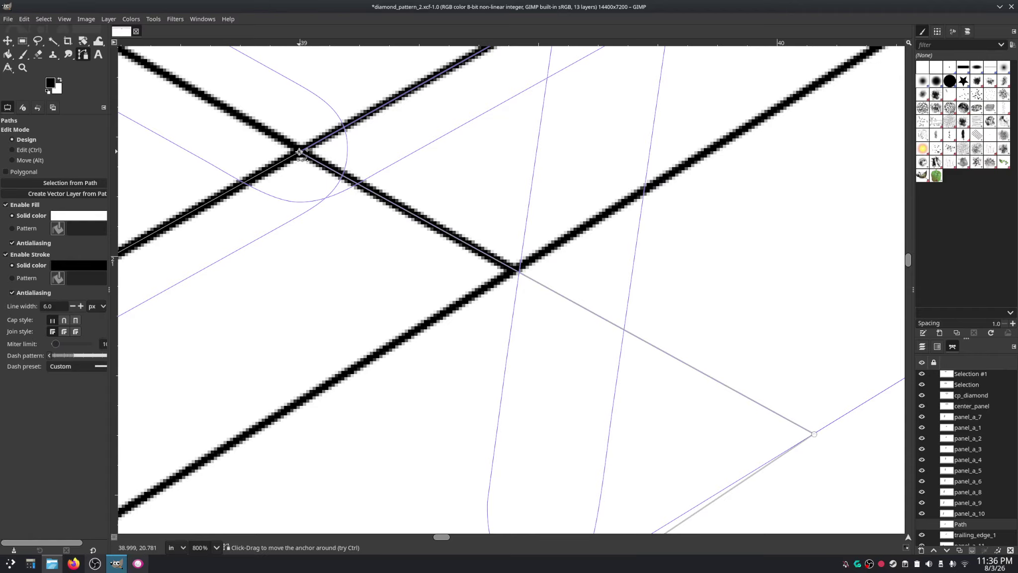
# Step: Move the lower left-end anchor onto the outer blue outline, so the short end continues the diagonal black line
pyautogui.scroll(-4, 380, 321)
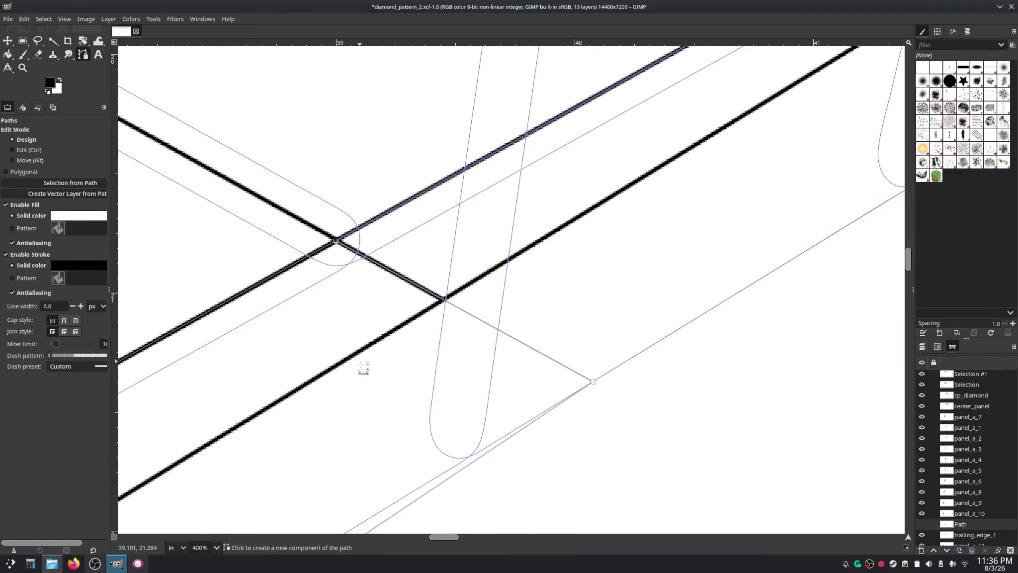
pyautogui.scroll(-4, 364, 363)
pyautogui.hscroll(-6, 364, 363)
pyautogui.scroll(-5, 723, 164)
pyautogui.hscroll(-8, 464, 256)
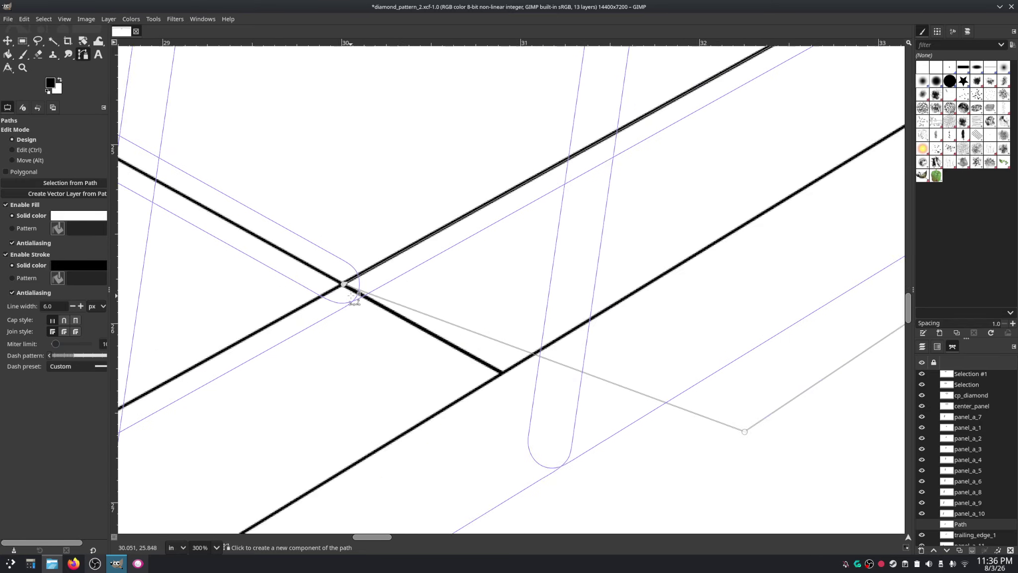
pyautogui.scroll(6, 323, 276)
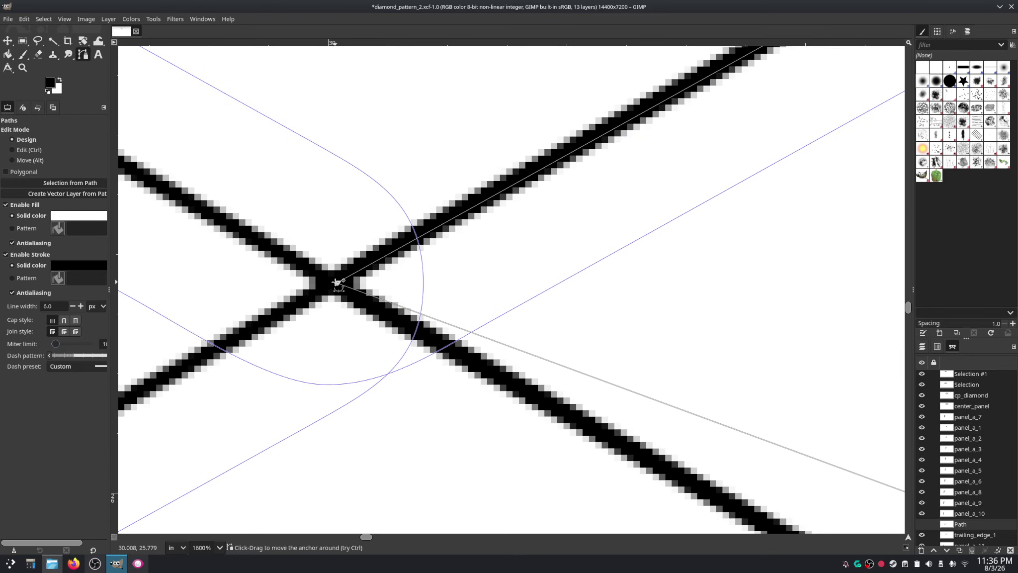
pyautogui.scroll(-3, 588, 347)
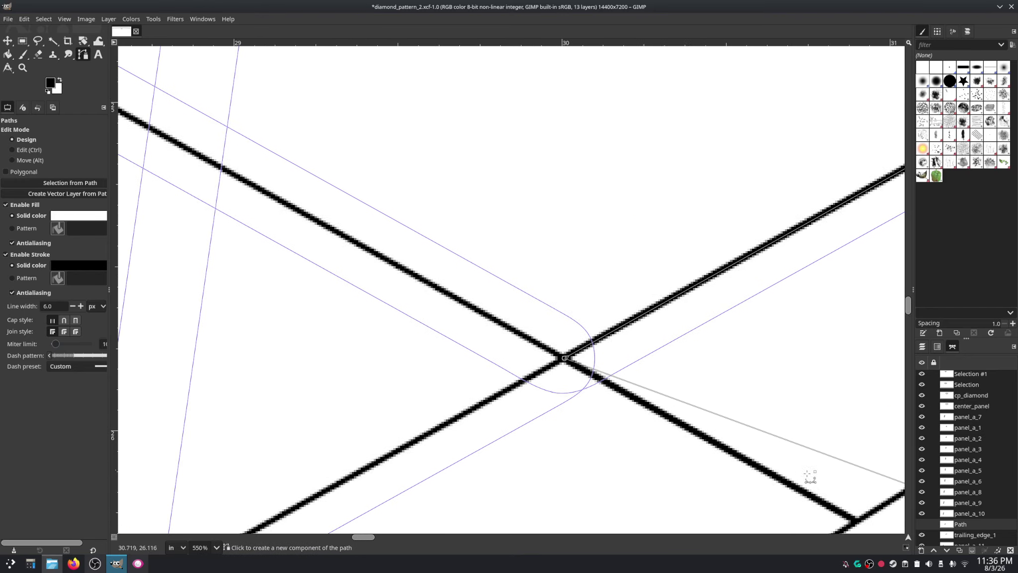
pyautogui.scroll(-2, 567, 300)
pyautogui.moveTo(756, 411); pyautogui.dragTo(558, 376)
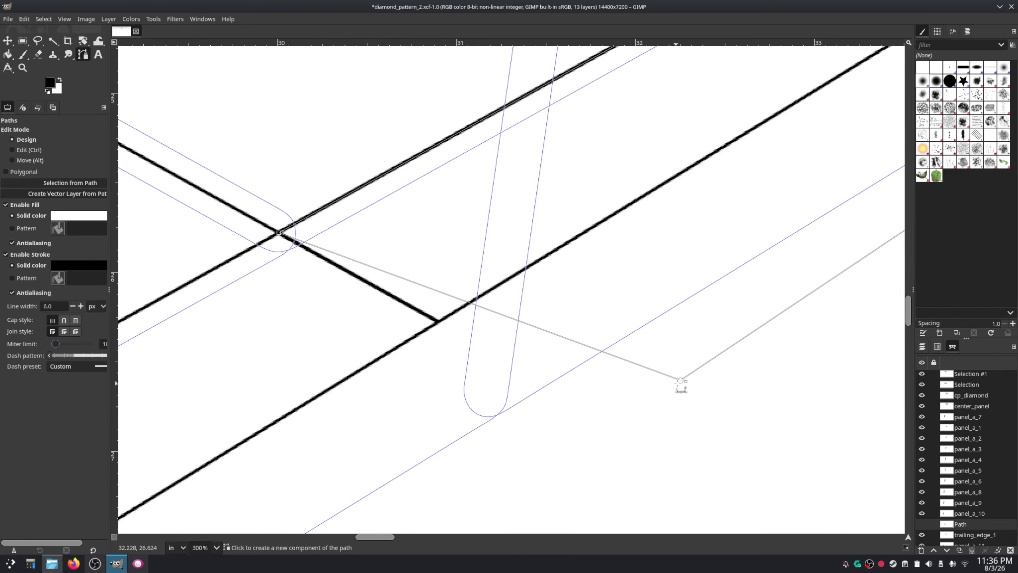
pyautogui.moveTo(681, 381); pyautogui.dragTo(549, 384)
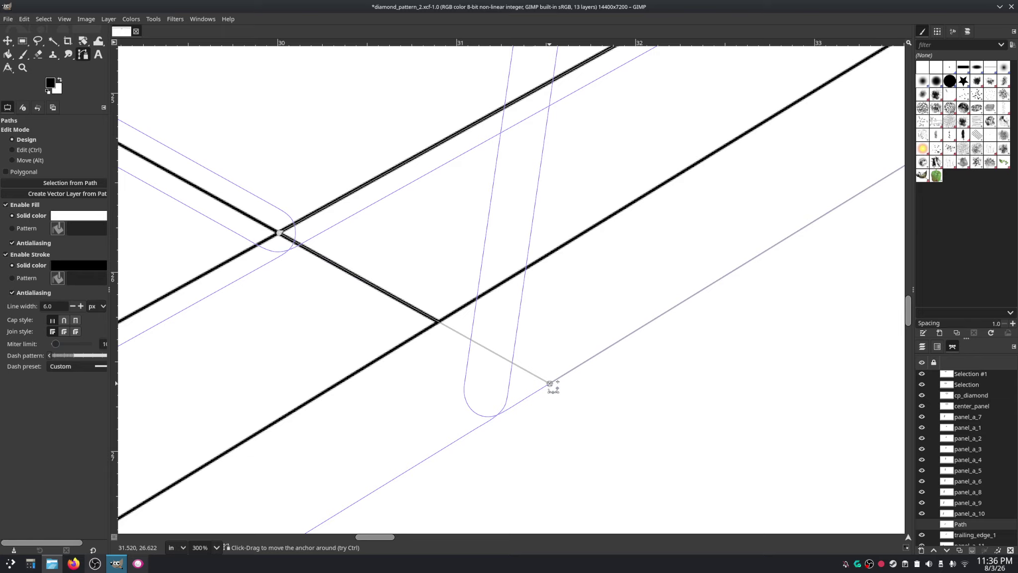
pyautogui.moveTo(550, 383); pyautogui.dragTo(549, 384)
# Step: Rename the finished border strip path as trailing_edge_2
pyautogui.scroll(-4, 690, 392)
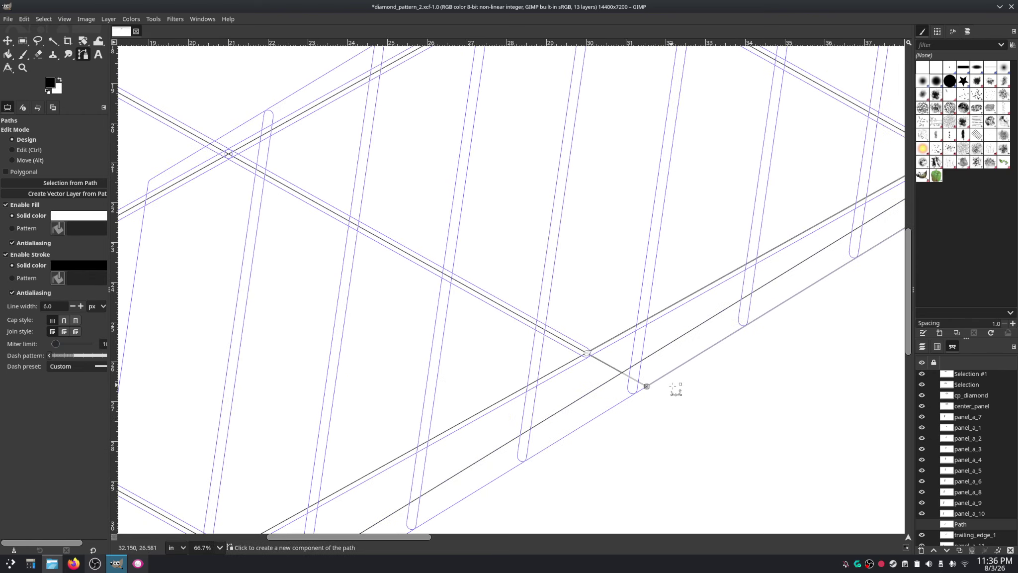
pyautogui.moveTo(682, 420); pyautogui.dragTo(792, 338)
pyautogui.scroll(-2, 823, 269)
pyautogui.scroll(2, 739, 363)
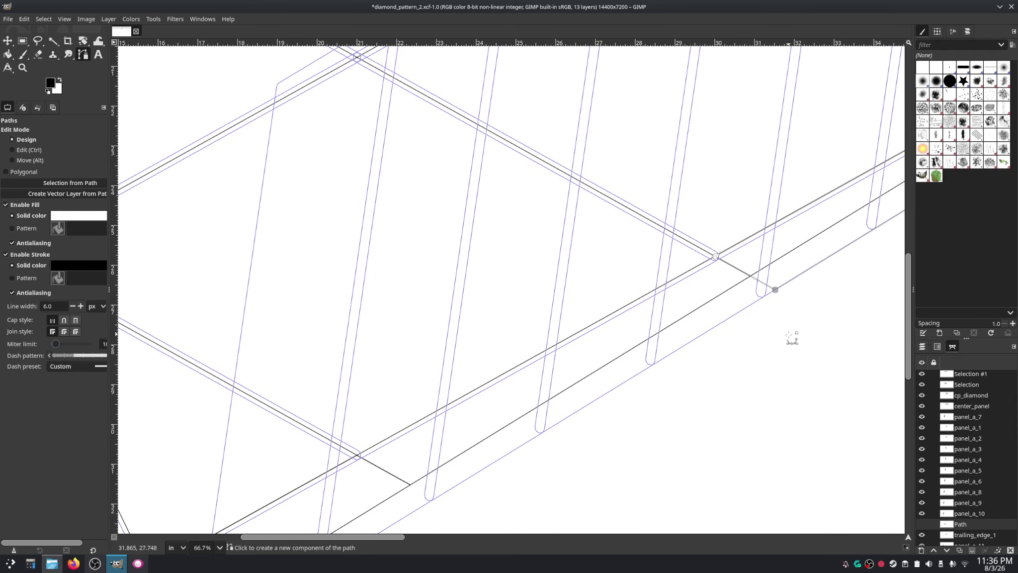
pyautogui.doubleClick(961, 525)
pyautogui.write('trail')
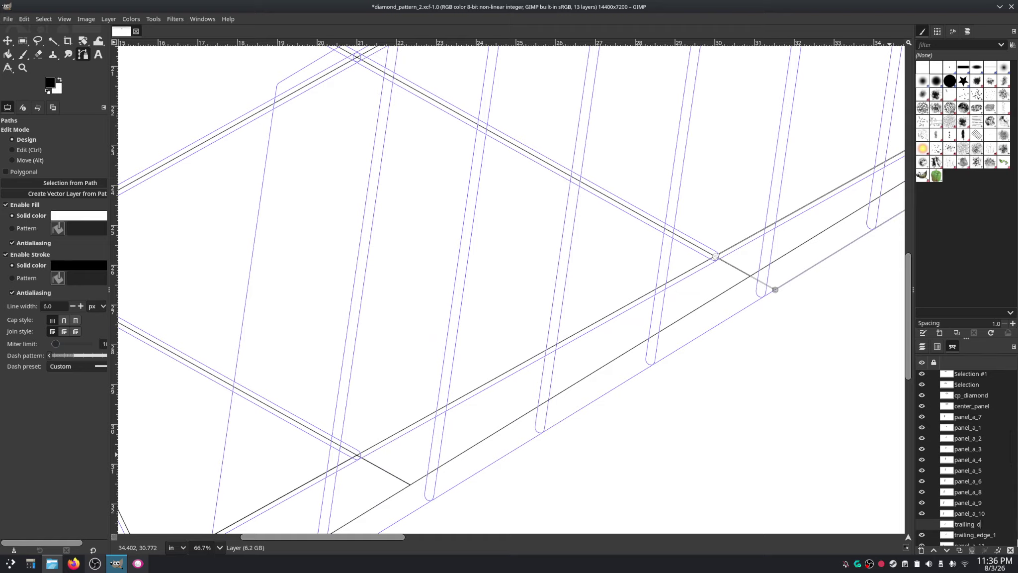
pyautogui.write('ing_edge_2')
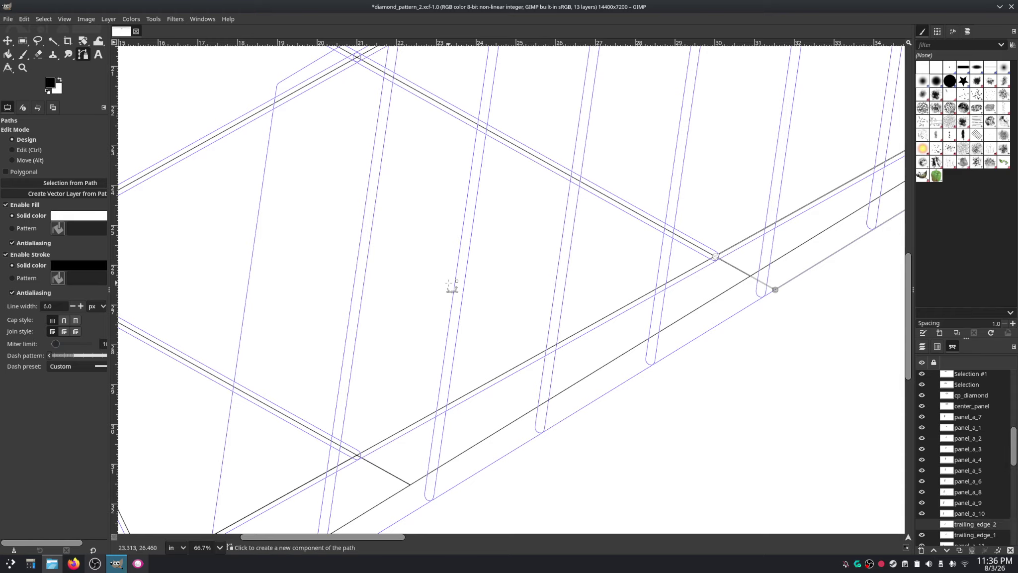
# Step: Create another path with the default name and draw a rough closed four-anchor outline around the strip segment below trailing_edge_2
pyautogui.click(921, 550)
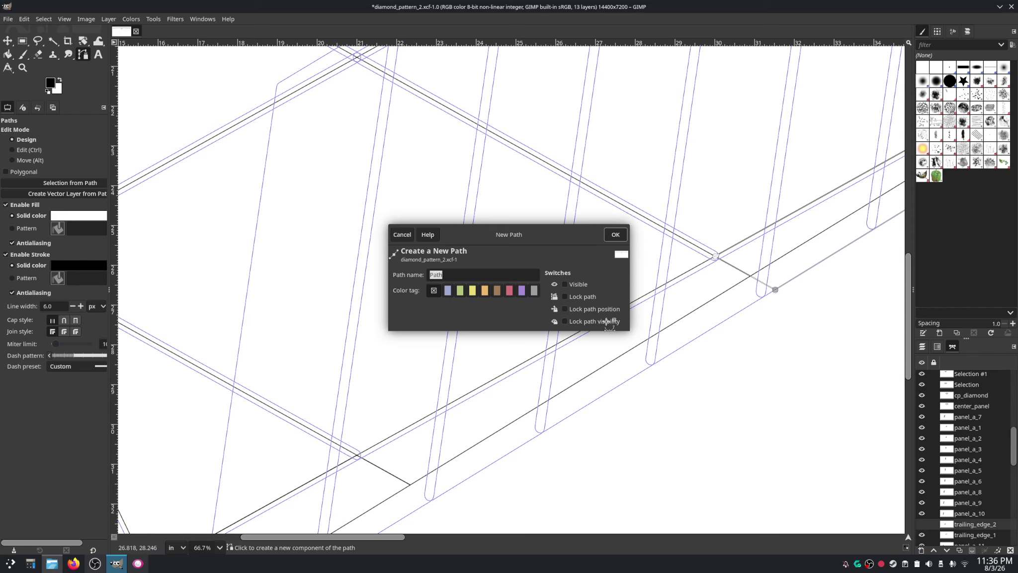
pyautogui.click(615, 234)
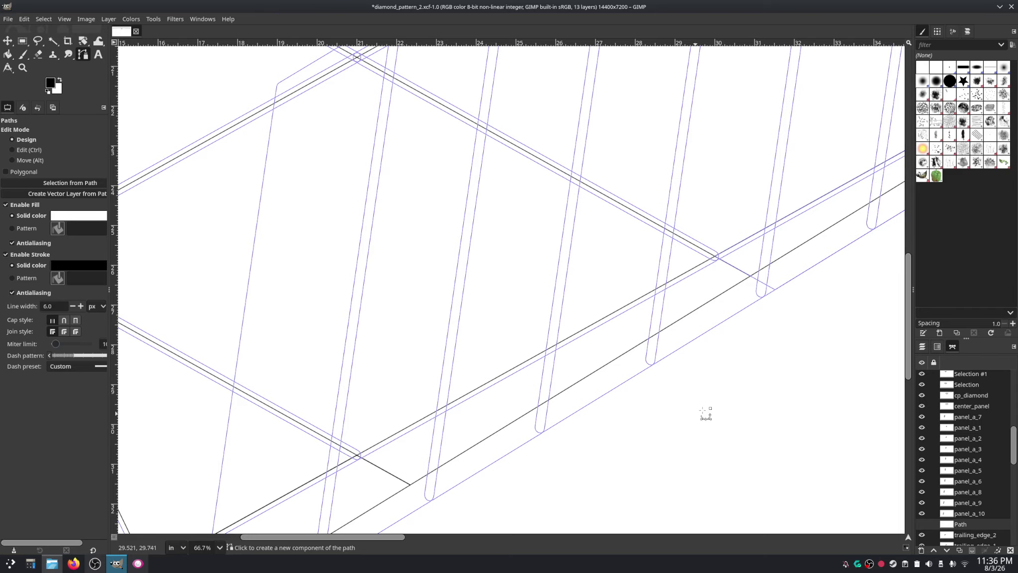
pyautogui.click(387, 414)
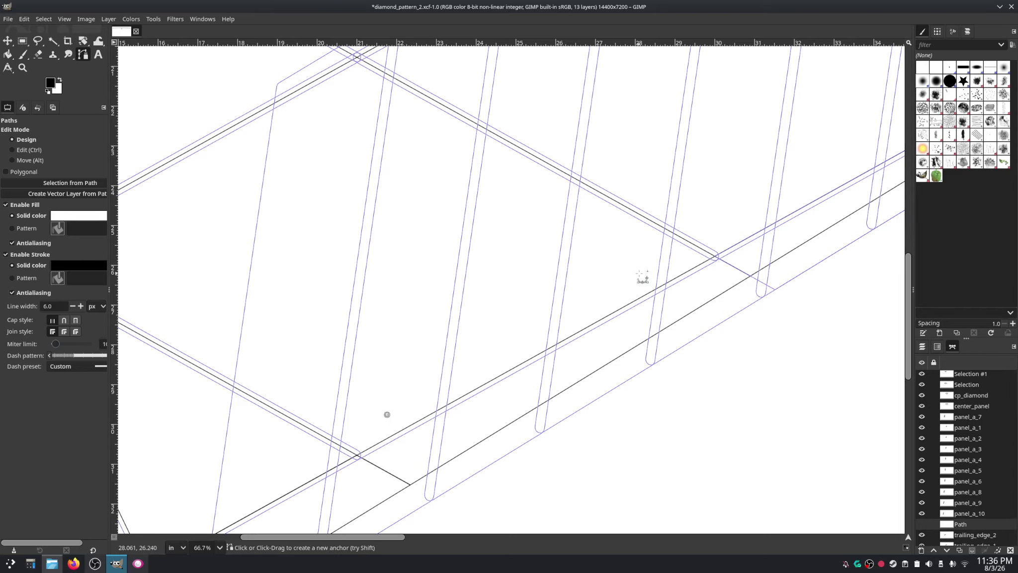
pyautogui.click(640, 269)
pyautogui.click(770, 351)
pyautogui.click(476, 496)
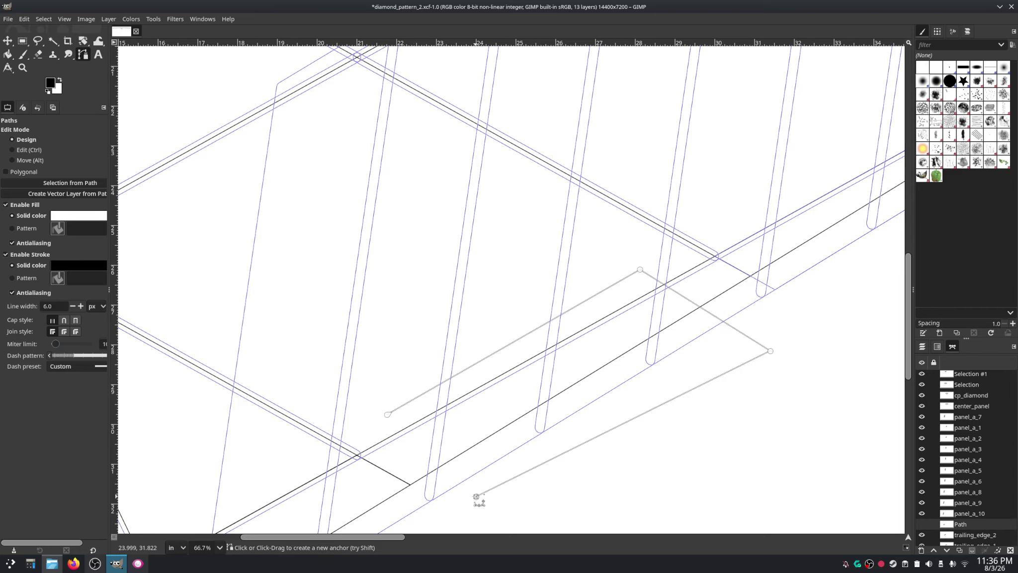
pyautogui.keyDown('ctrl'); pyautogui.click(388, 414); pyautogui.keyUp('ctrl')
# Step: Move all four anchors of the new outline onto the strip segment's corners, meeting the end of trailing_edge_2
pyautogui.scroll(-2, 532, 340)
pyautogui.hscroll(-2, 532, 340)
pyautogui.scroll(-3, 532, 340)
pyautogui.hscroll(-3, 532, 341)
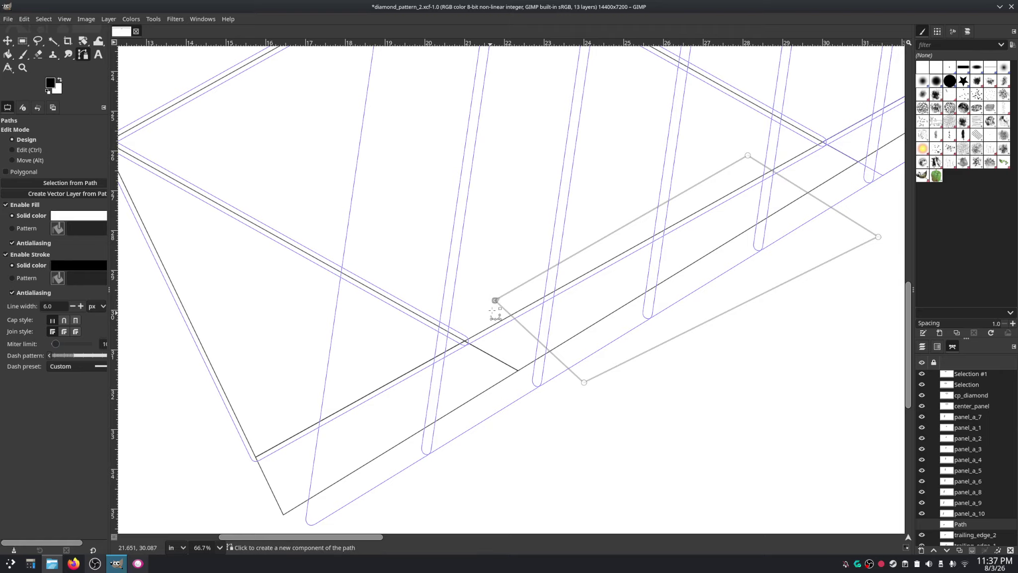
pyautogui.moveTo(494, 300); pyautogui.dragTo(466, 342)
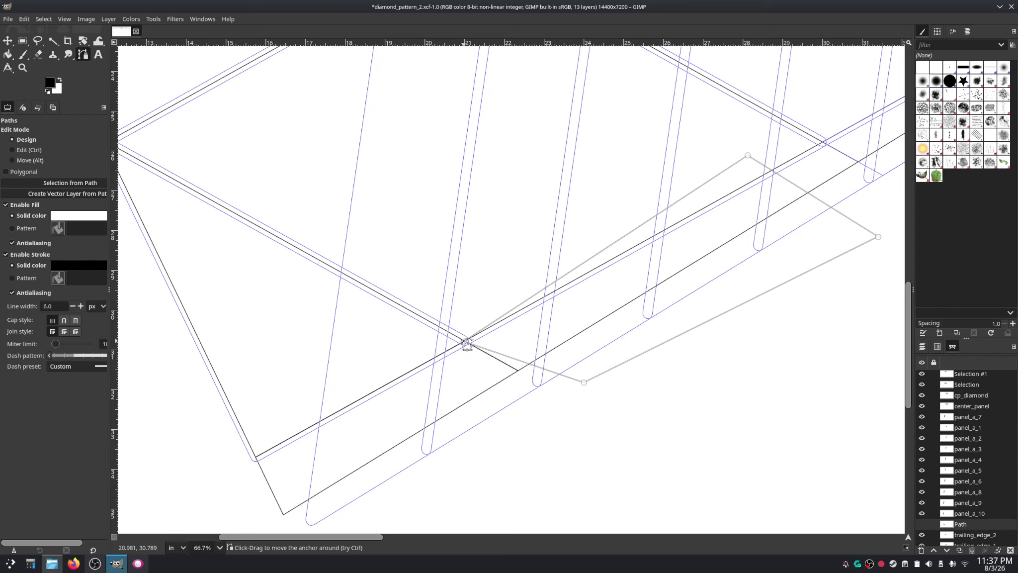
pyautogui.moveTo(748, 155); pyautogui.dragTo(824, 143)
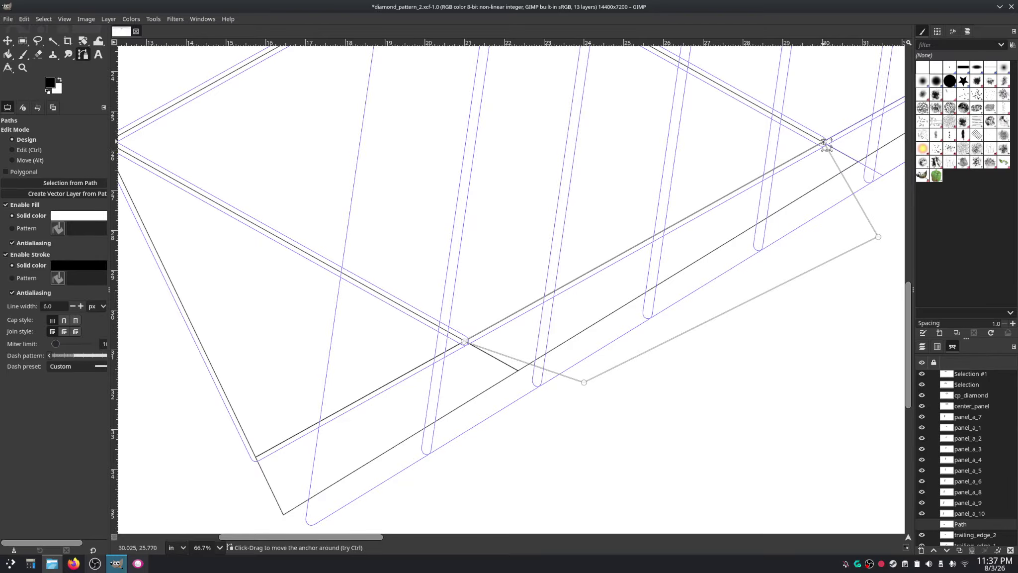
pyautogui.moveTo(877, 237); pyautogui.dragTo(883, 175)
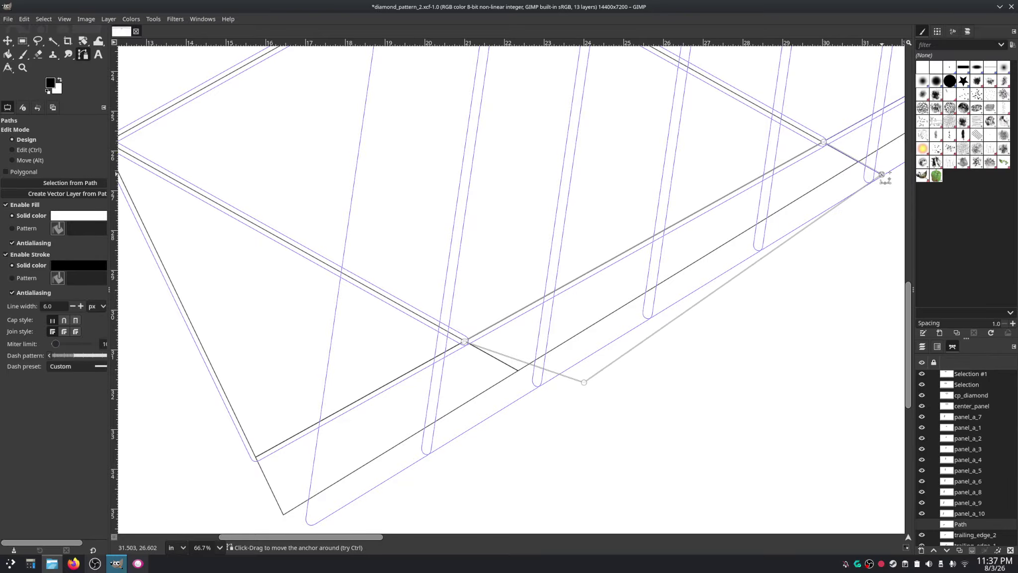
pyautogui.moveTo(585, 382); pyautogui.dragTo(542, 382)
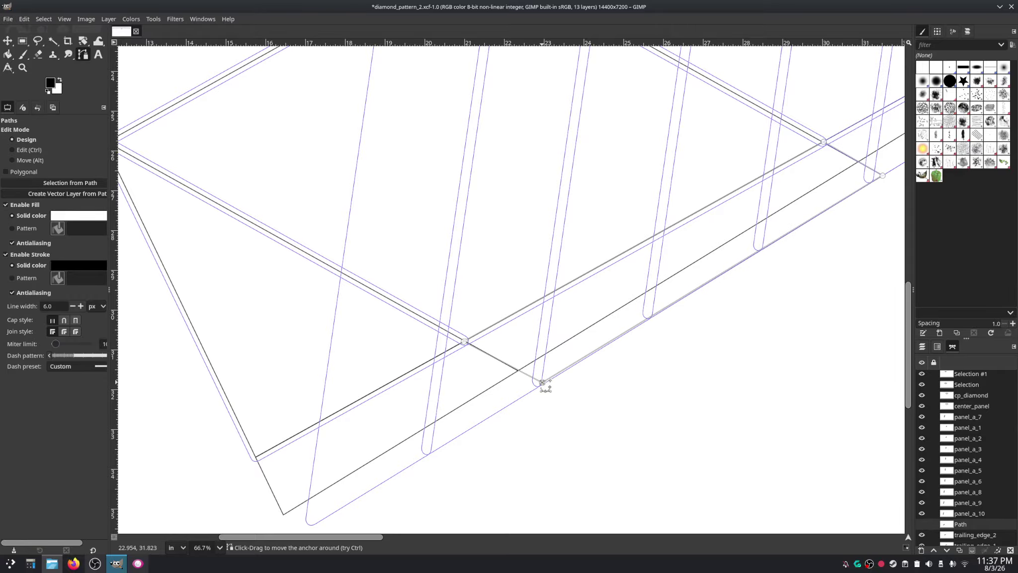
# Step: Fine-tune the new path's upper left-end anchor so it sits at the centre of the black line crossing
pyautogui.scroll(4, 543, 382)
pyautogui.scroll(1, 285, 348)
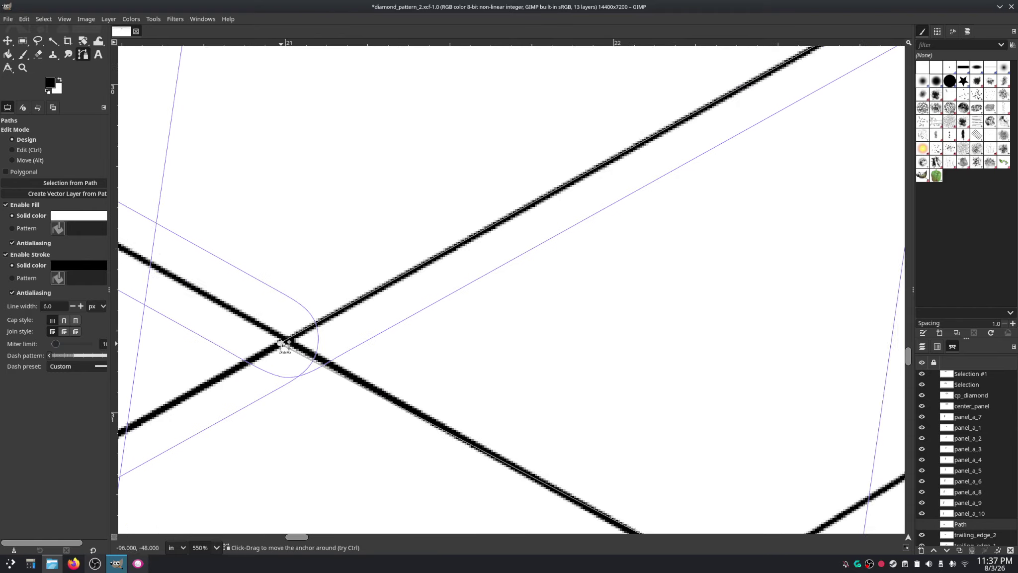
pyautogui.scroll(5, 285, 348)
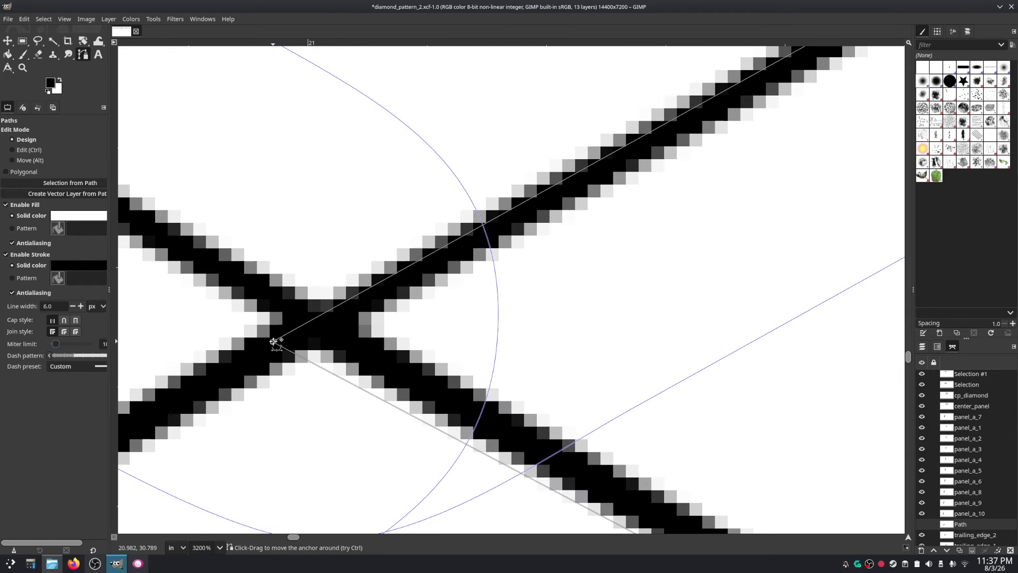
pyautogui.moveTo(273, 342); pyautogui.dragTo(317, 328)
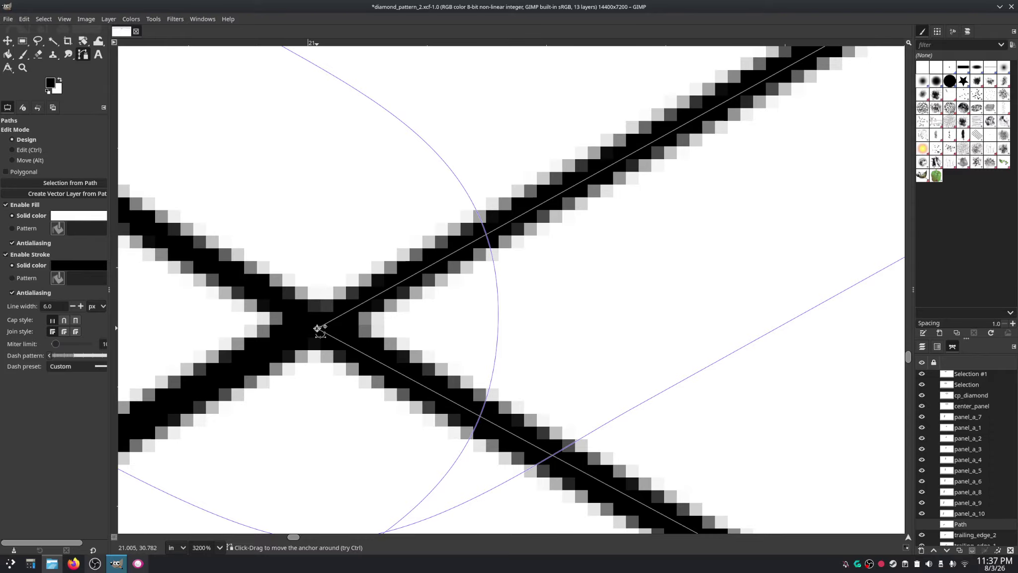
pyautogui.scroll(-4, 317, 328)
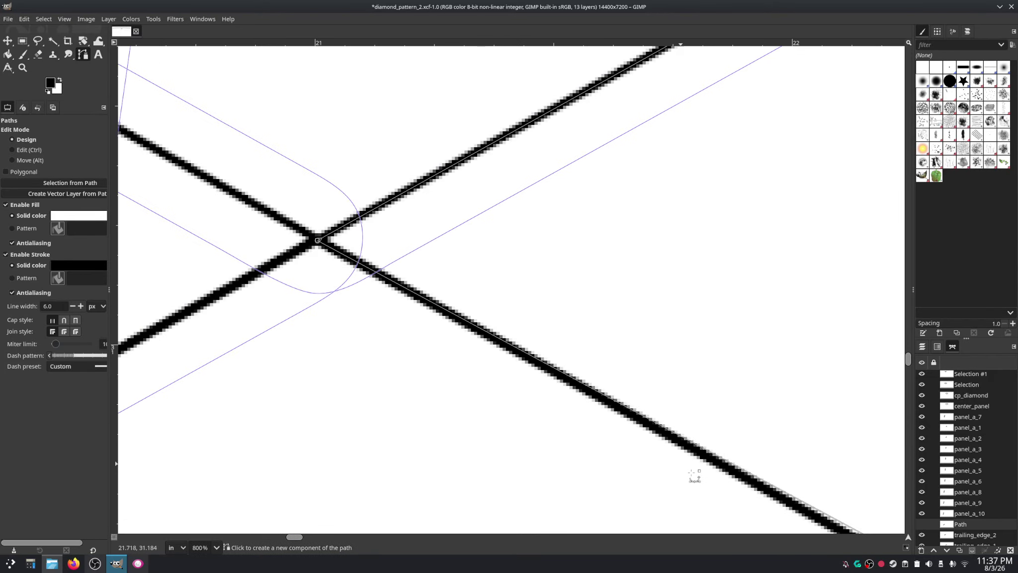
# Step: Move the new path's outer lower-left anchor onto the strip's outer edge, in line with the black crossing line
pyautogui.scroll(-3, 695, 477)
pyautogui.scroll(1, 513, 352)
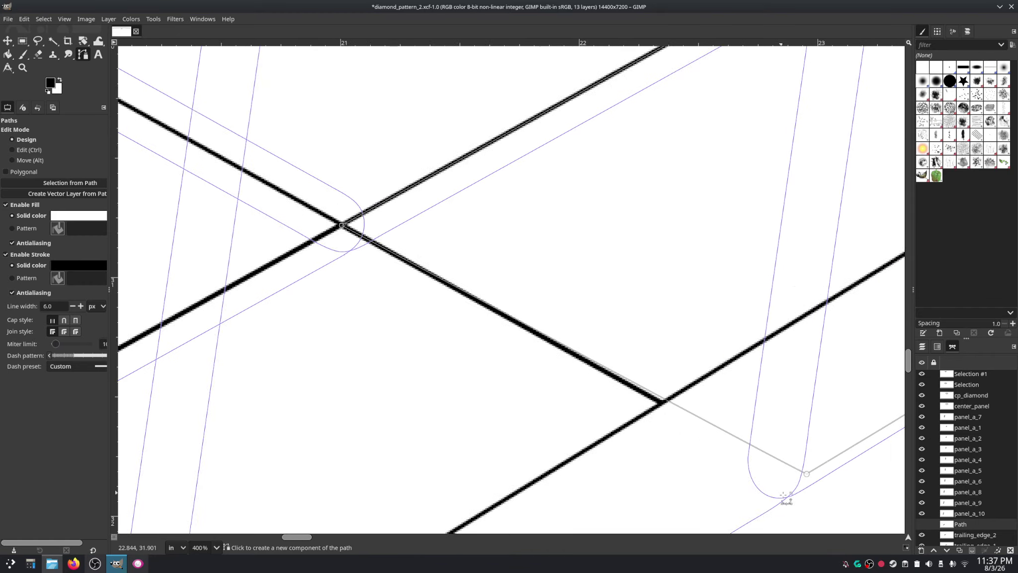
pyautogui.moveTo(784, 495); pyautogui.dragTo(561, 377)
pyautogui.scroll(-2, 560, 353)
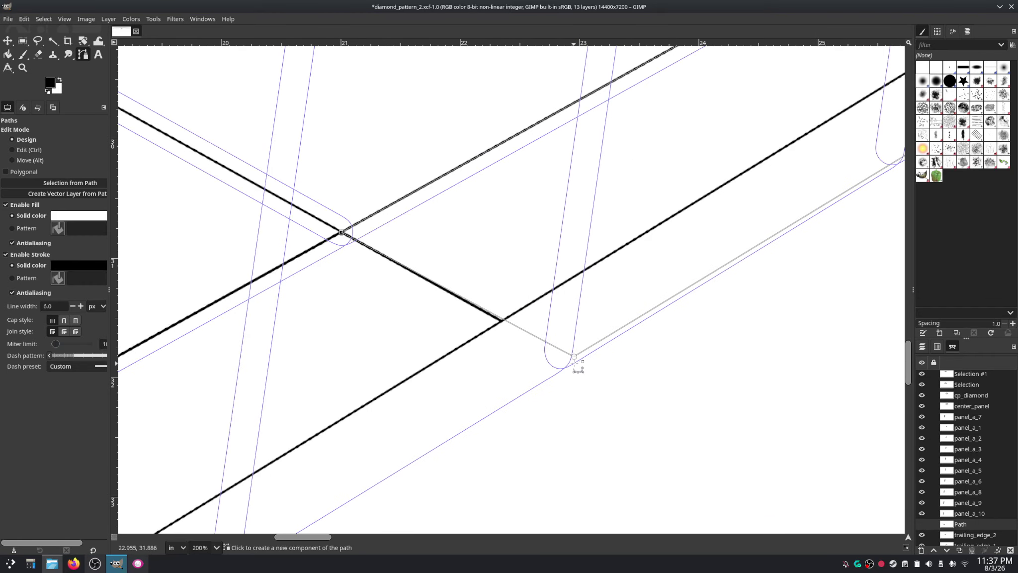
pyautogui.moveTo(574, 356); pyautogui.dragTo(579, 361)
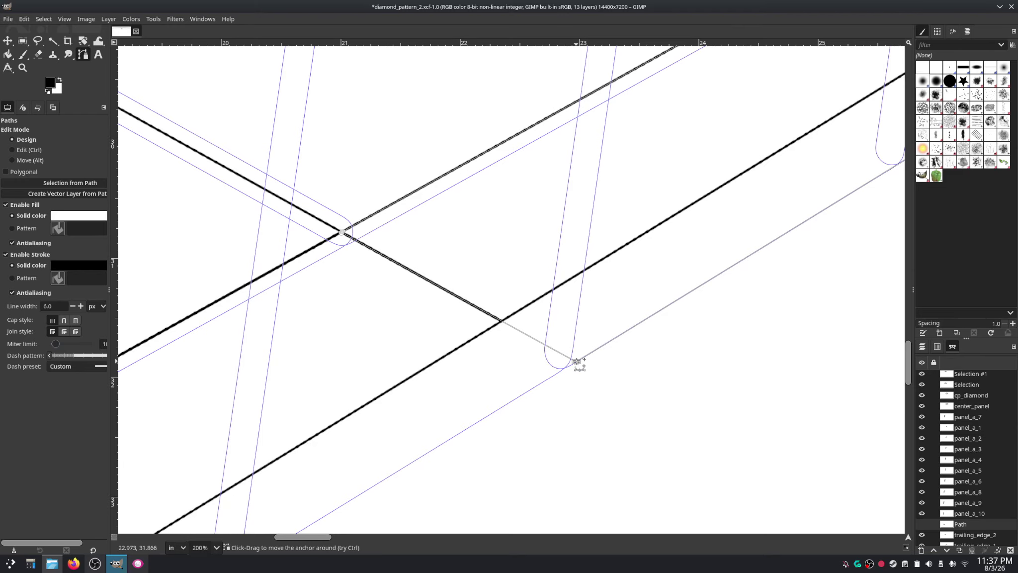
# Step: Nudge the outer anchor at the path's upper-right end onto trailing_edge_2's corner, and undo the accidental curve at the neighbouring inner anchor
pyautogui.hscroll(15, 746, 225)
pyautogui.scroll(10, 729, 223)
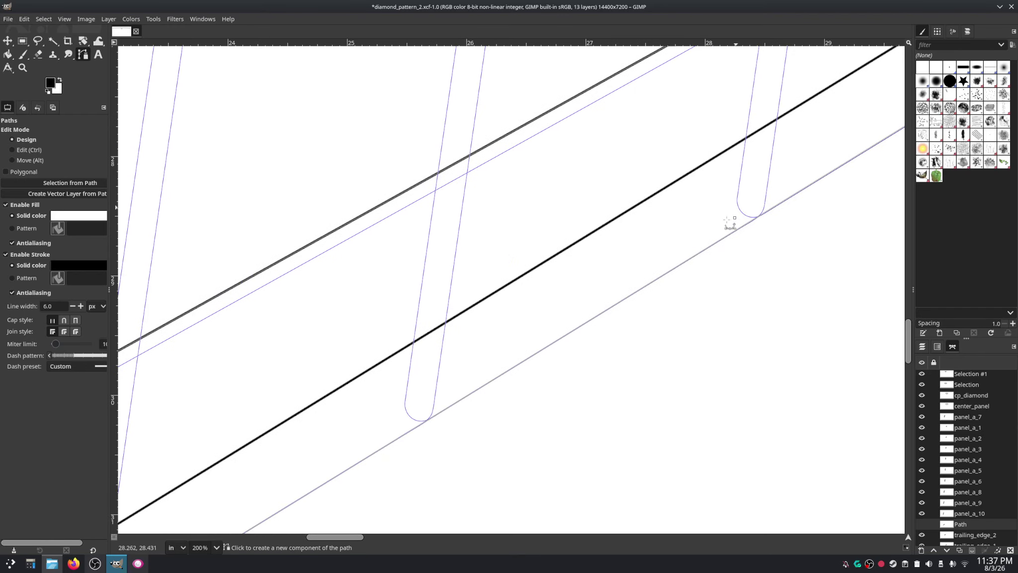
pyautogui.hscroll(2, 618, 329)
pyautogui.scroll(2, 564, 393)
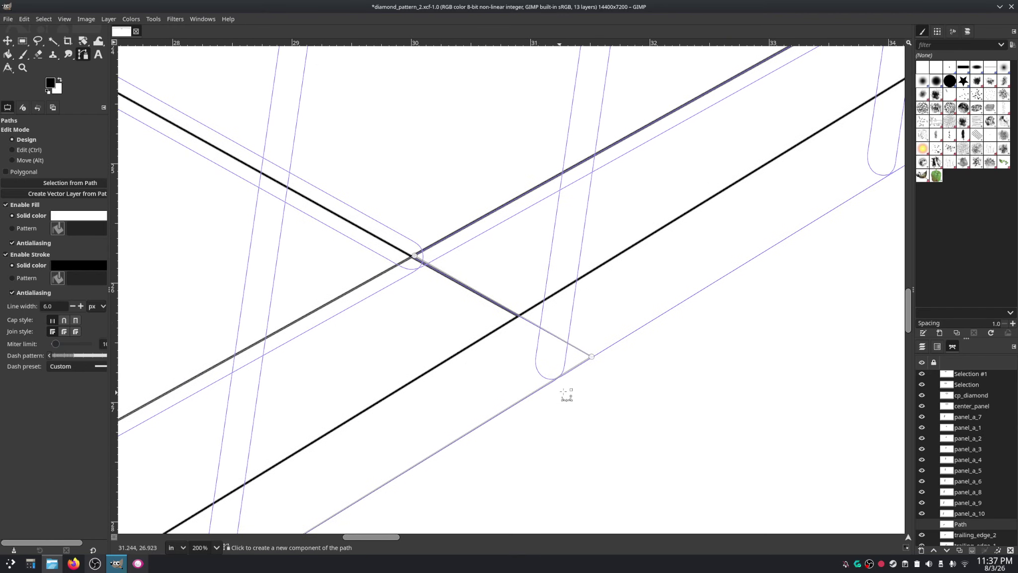
pyautogui.click(592, 357)
pyautogui.moveTo(590, 357); pyautogui.dragTo(592, 357)
pyautogui.moveTo(416, 259); pyautogui.dragTo(414, 256)
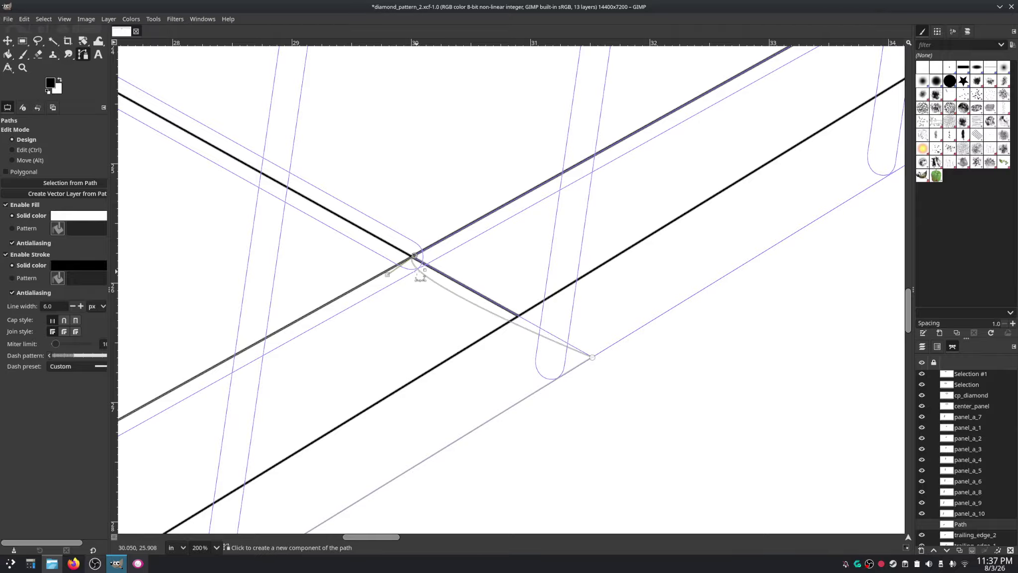
pyautogui.hotkey('ctrl', 'z')
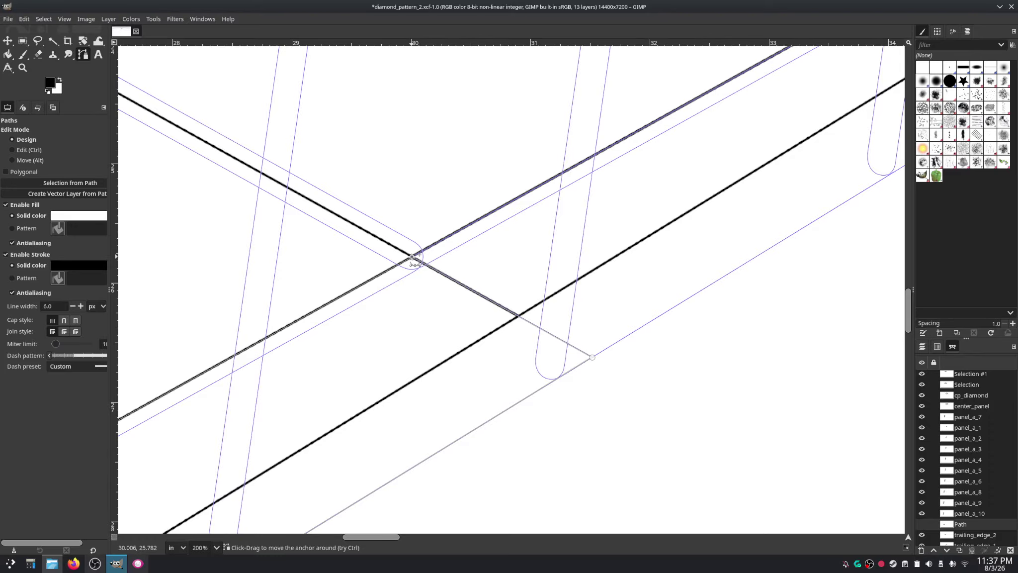
# Step: Rename the finished border strip path as trailing_edge_3
pyautogui.press('1')
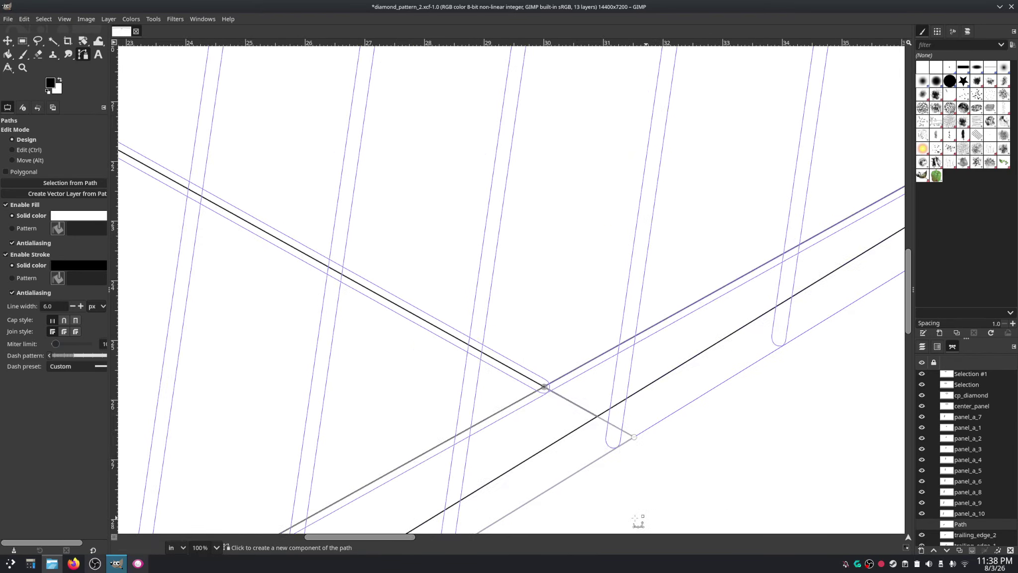
pyautogui.scroll(-1, 637, 520)
pyautogui.scroll(-5, 579, 341)
pyautogui.hscroll(-5, 516, 404)
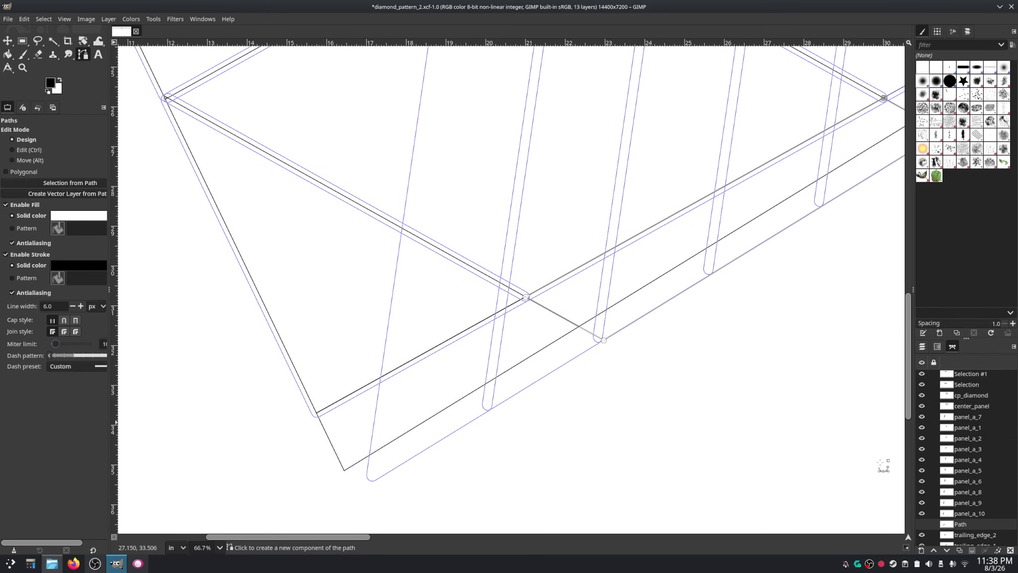
pyautogui.doubleClick(973, 524)
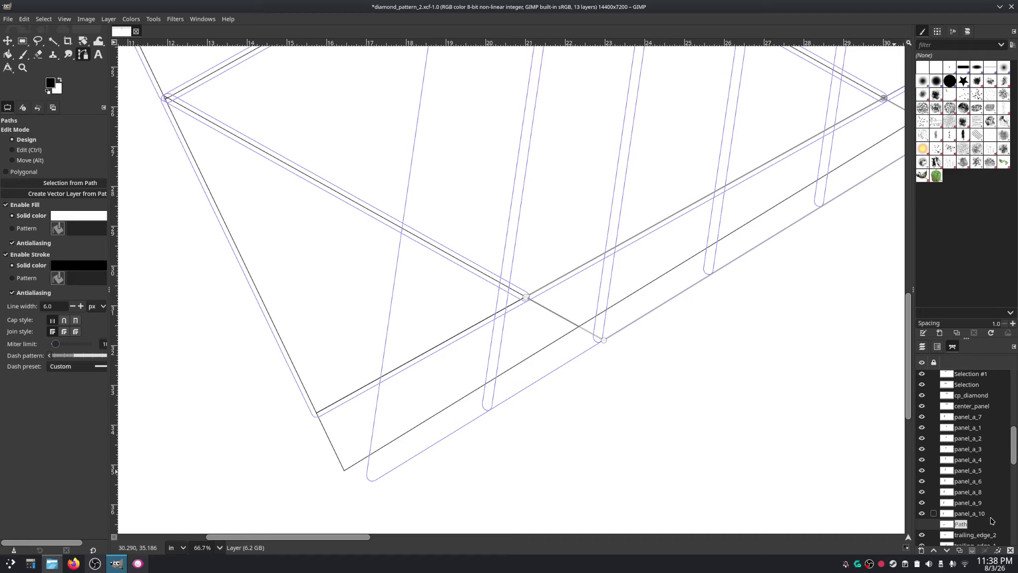
pyautogui.write('trailing_edge_3')
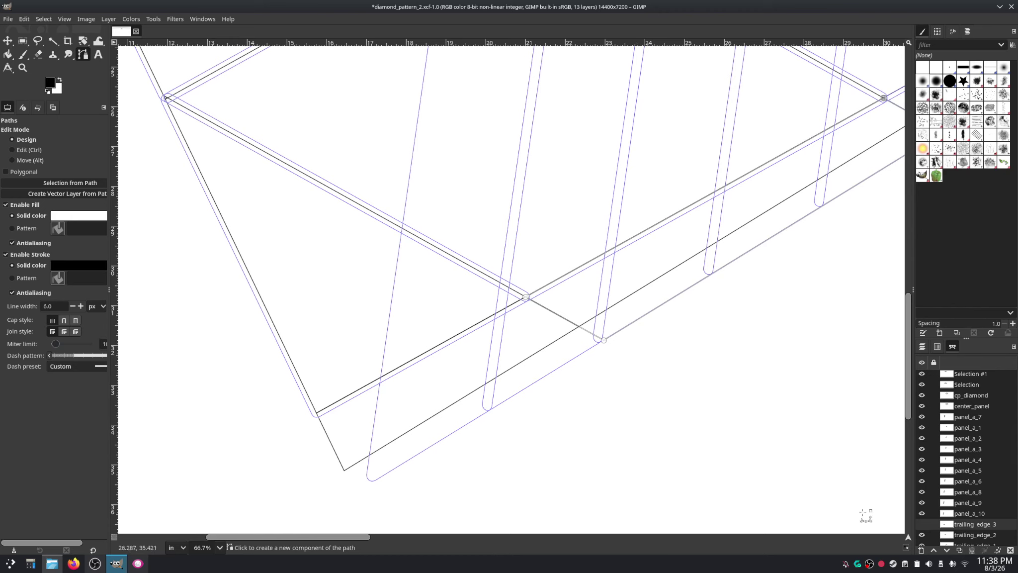
# Step: Create another path with the default name, make trailing_edge_3 visible, and draw a rough closed four-anchor outline around the last strip segment
pyautogui.click(921, 551)
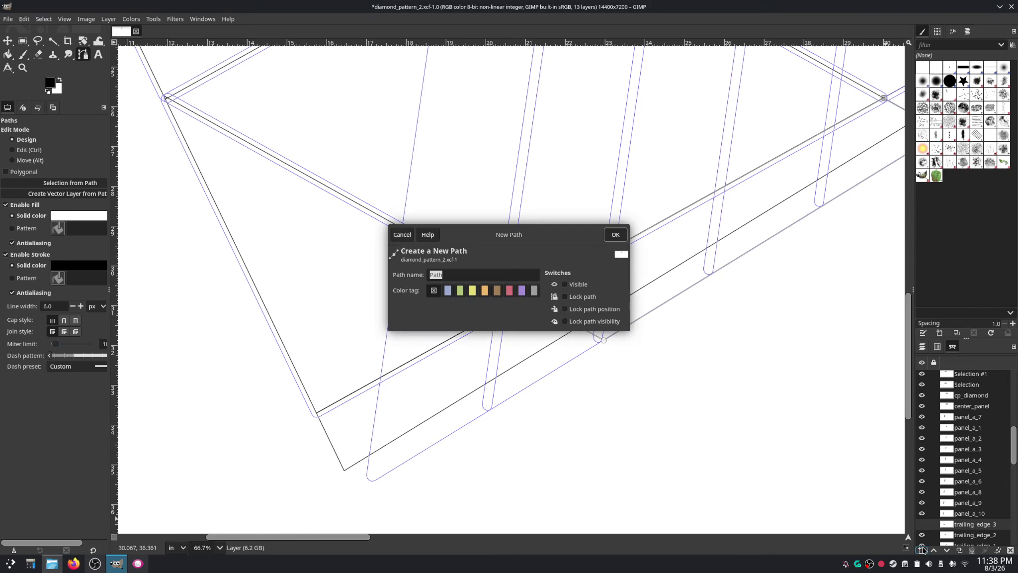
pyautogui.click(616, 235)
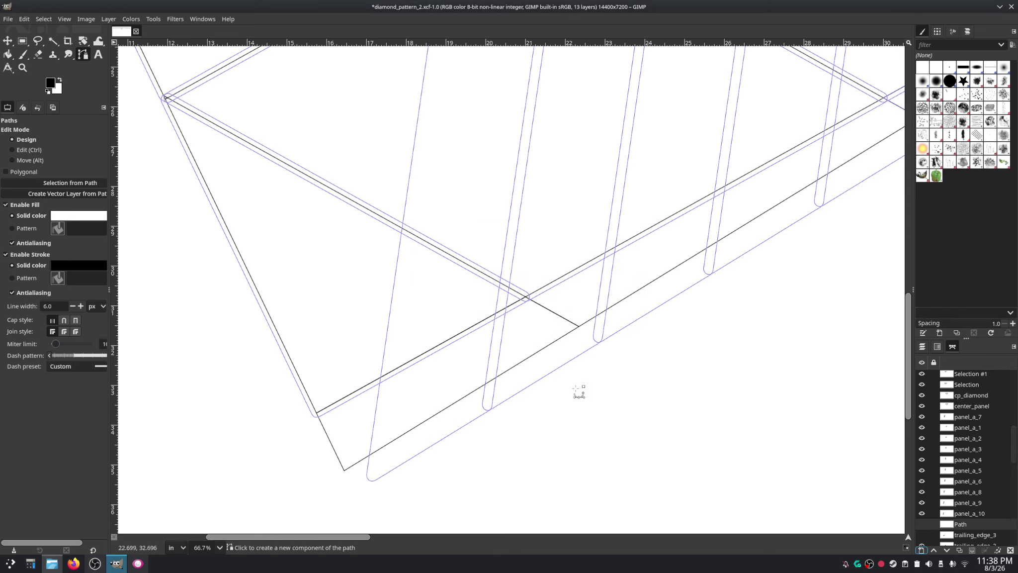
pyautogui.click(922, 534)
pyautogui.click(279, 408)
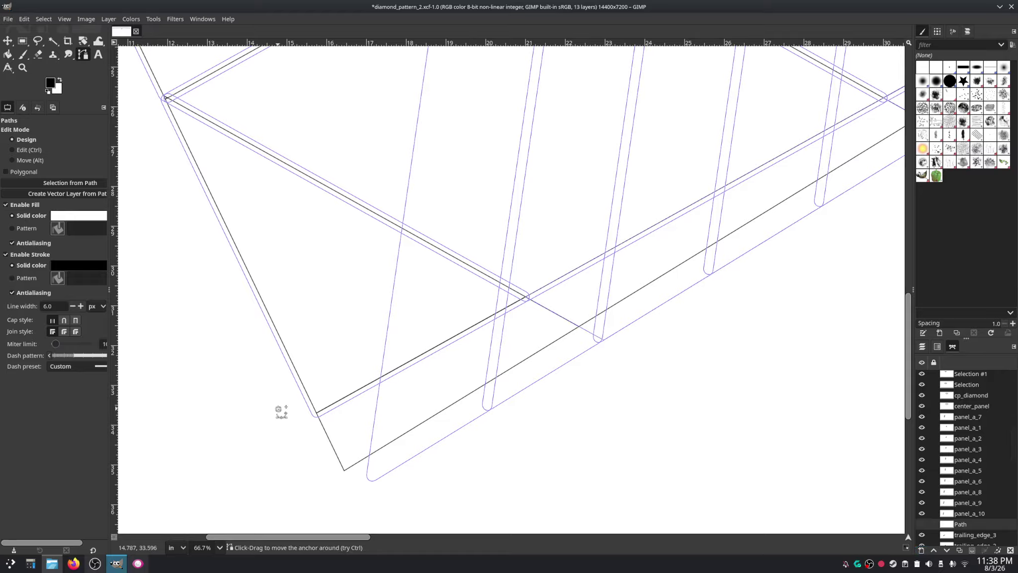
pyautogui.click(623, 370)
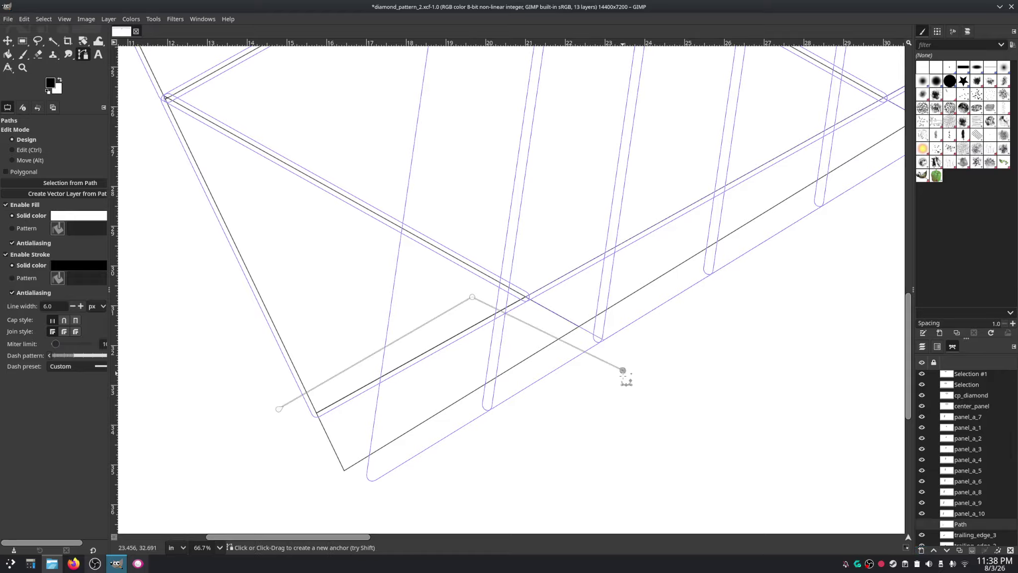
pyautogui.click(368, 497)
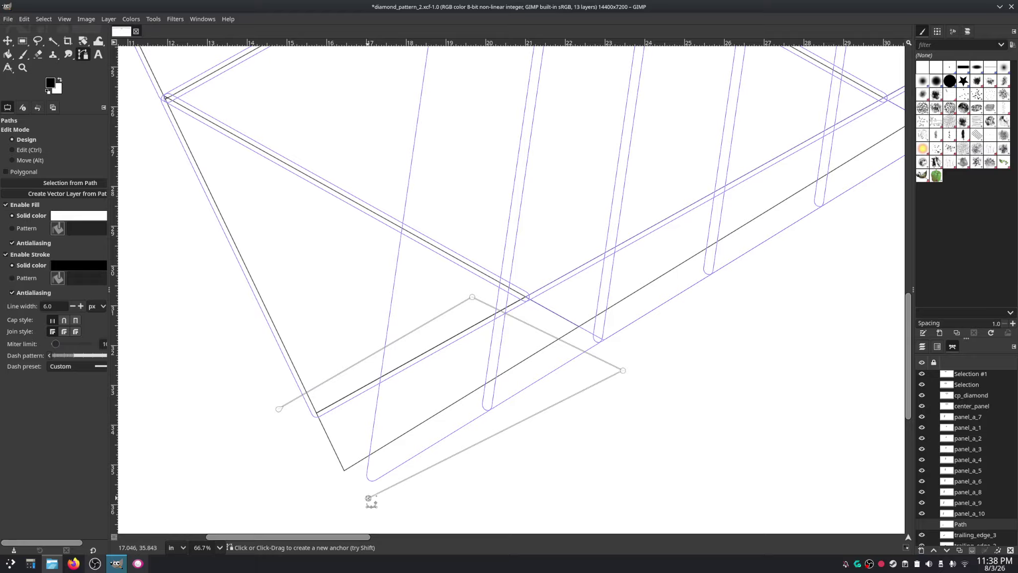
pyautogui.click(280, 408)
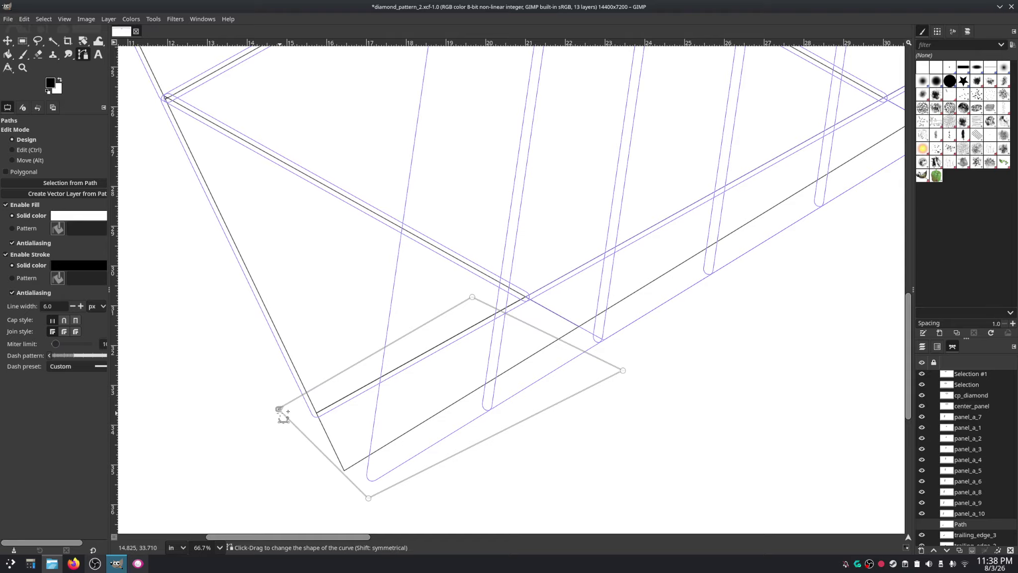
# Step: Move all four anchors of the new outline onto the last strip segment's corners, meeting the end of trailing_edge_3
pyautogui.moveTo(280, 409); pyautogui.dragTo(317, 413)
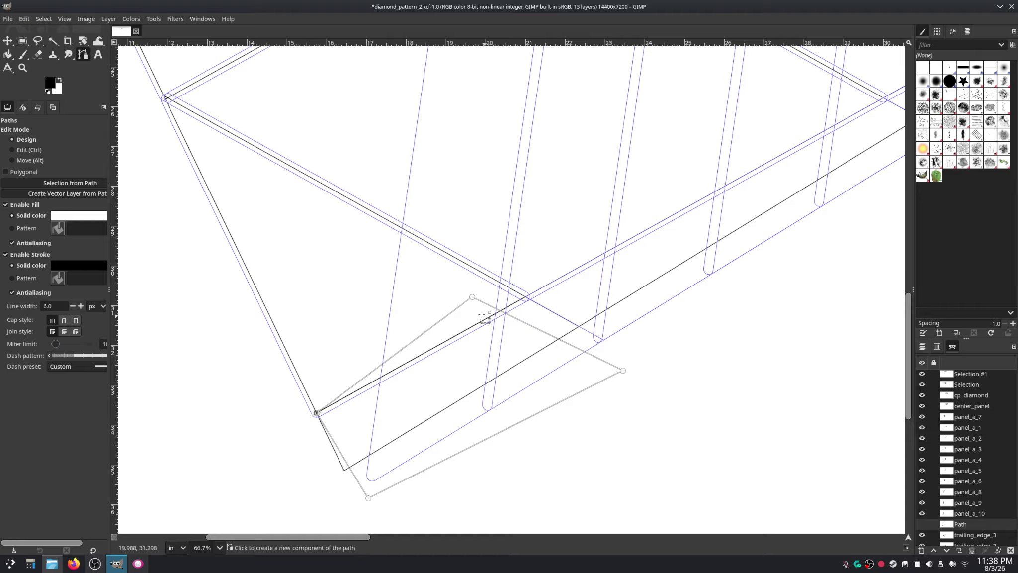
pyautogui.moveTo(473, 297); pyautogui.dragTo(527, 296)
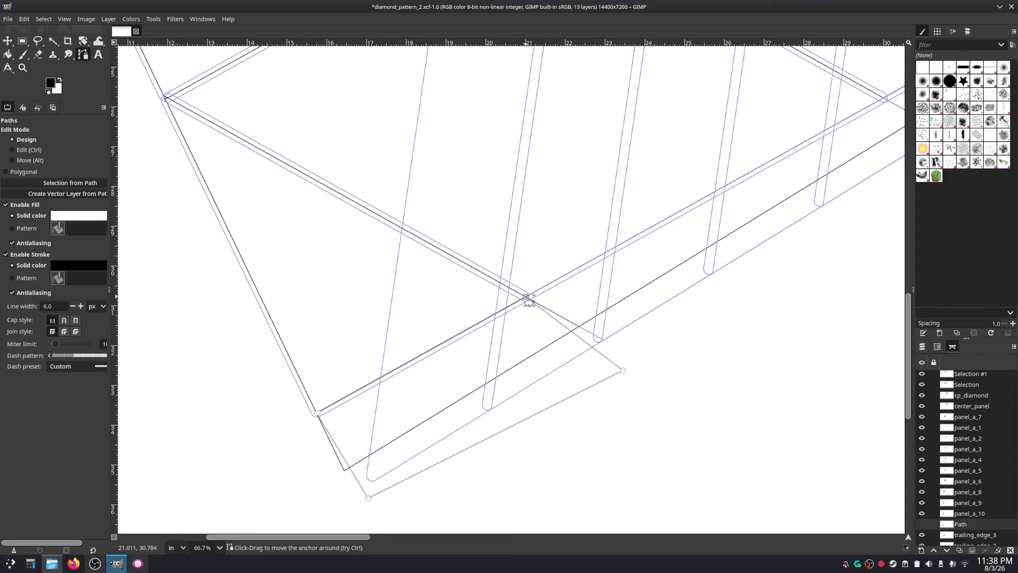
pyautogui.moveTo(624, 371); pyautogui.dragTo(605, 342)
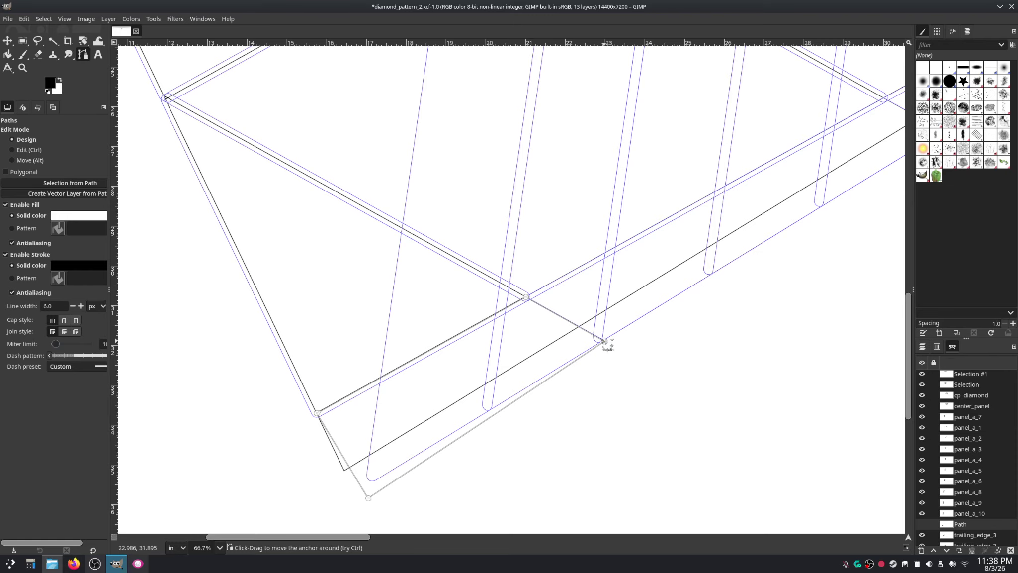
pyautogui.moveTo(369, 498); pyautogui.dragTo(355, 492)
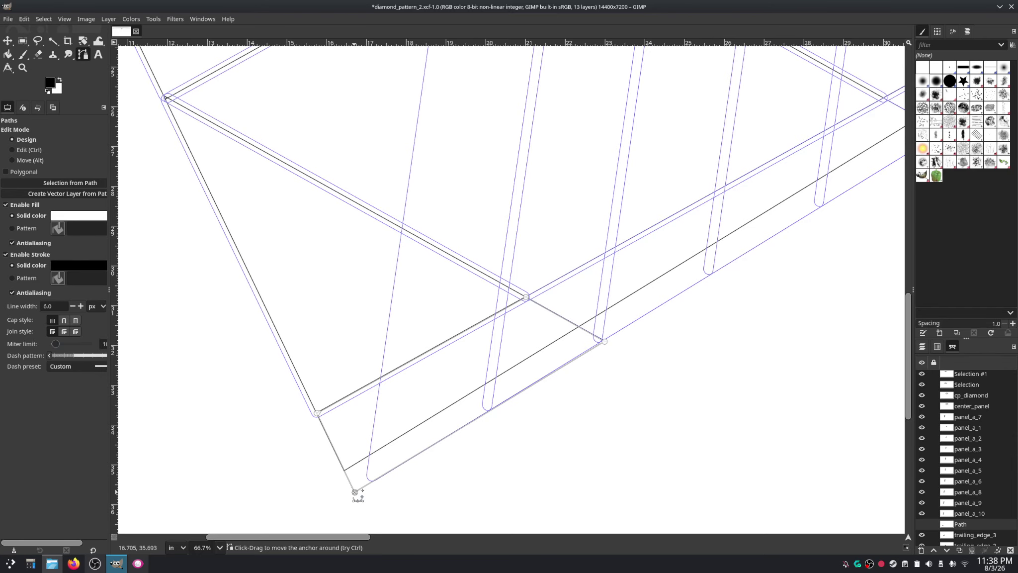
# Step: Fine-tune the inner anchor at the diamond's side edge and the outer anchor shared with trailing_edge_3's corner
pyautogui.scroll(3, 321, 403)
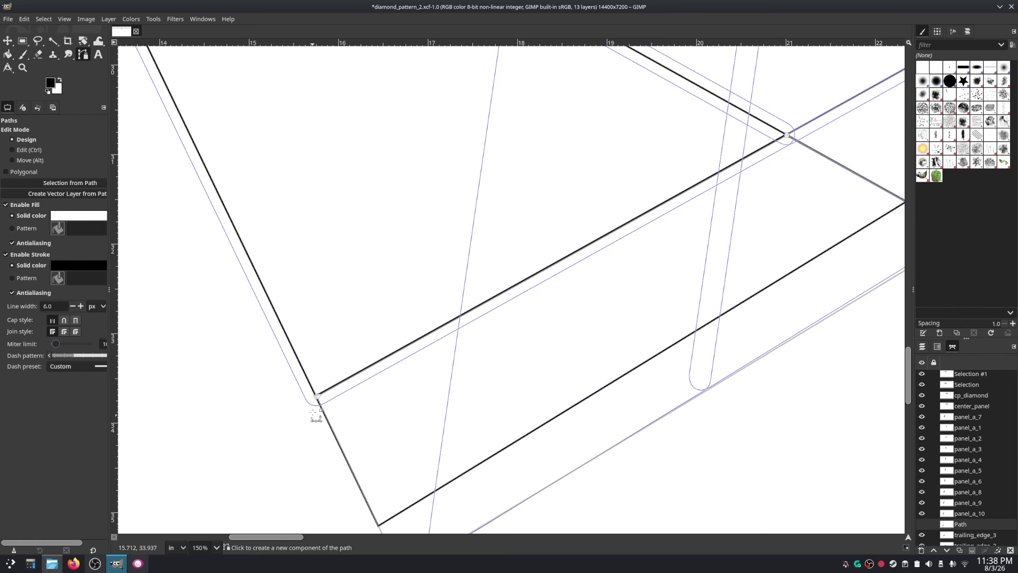
pyautogui.moveTo(321, 394); pyautogui.dragTo(320, 394)
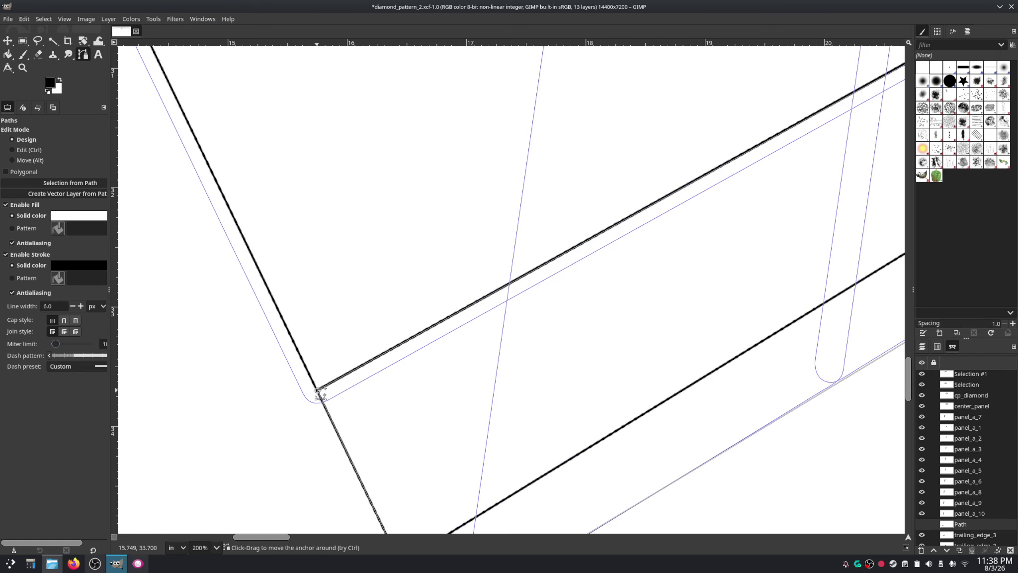
pyautogui.hscroll(9, 454, 336)
pyautogui.scroll(4, 455, 336)
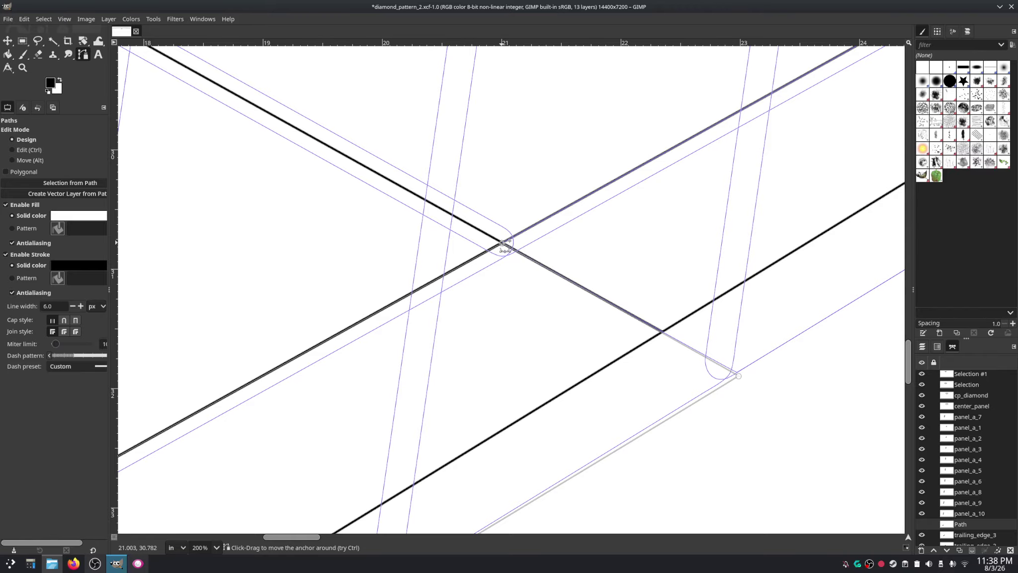
pyautogui.click(738, 374)
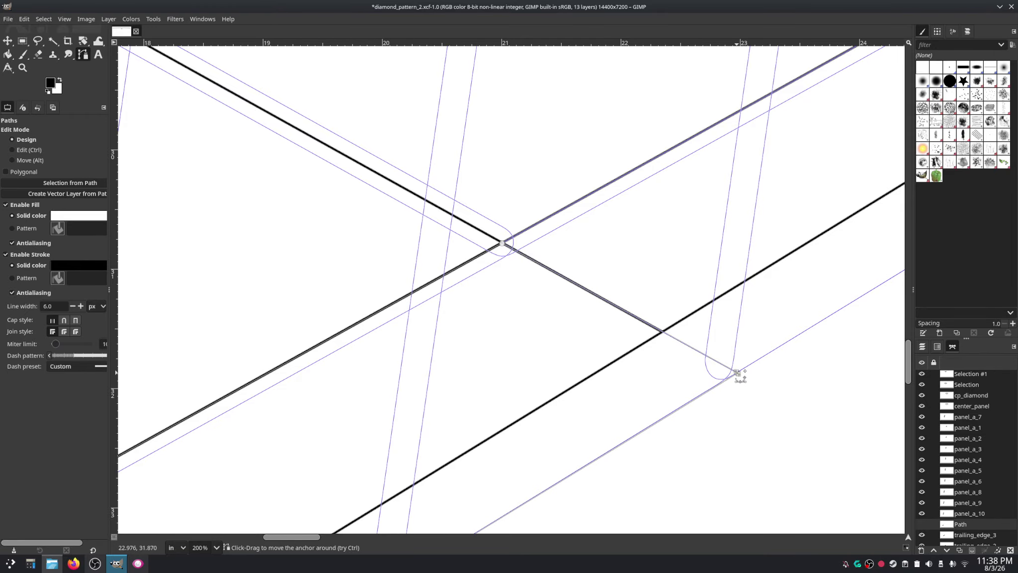
# Step: Refine the anchor at the diamond's bottom tip and the outer corner anchor at trailing_edge_3 so the path follows the outer panel ends
pyautogui.scroll(-4, 646, 462)
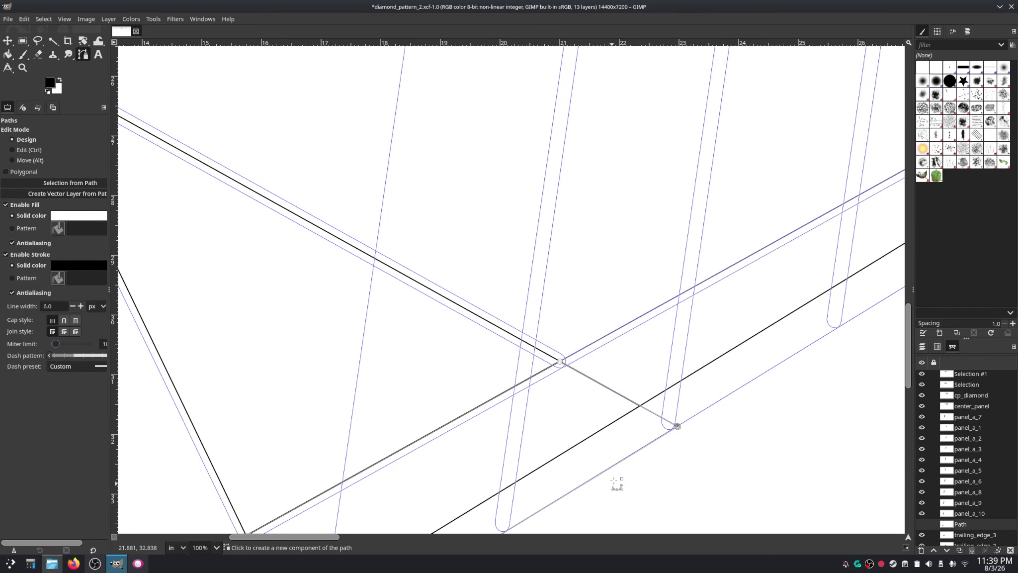
pyautogui.moveTo(616, 482); pyautogui.dragTo(728, 299)
pyautogui.click(414, 471)
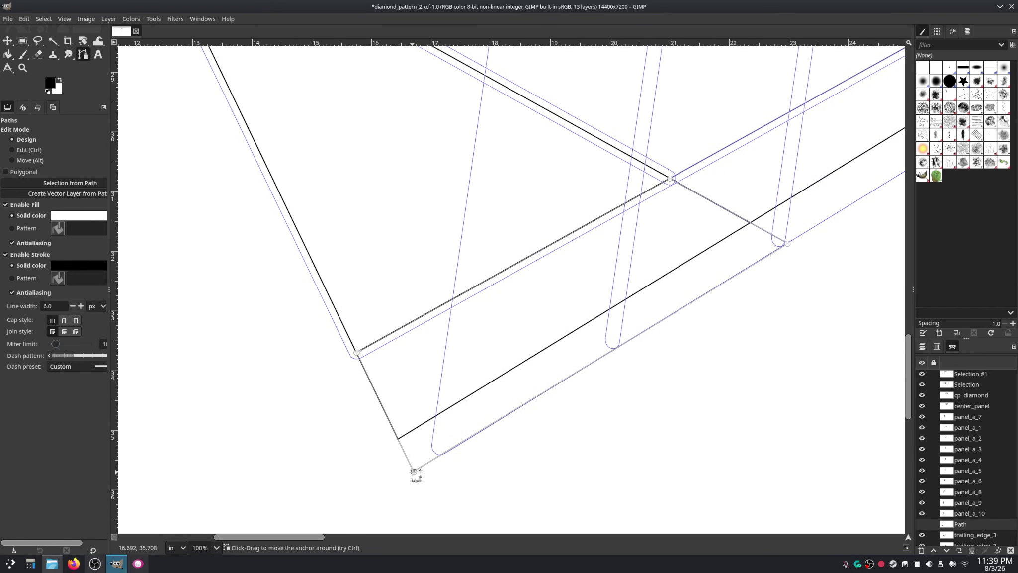
pyautogui.moveTo(414, 473); pyautogui.dragTo(414, 472)
pyautogui.click(786, 244)
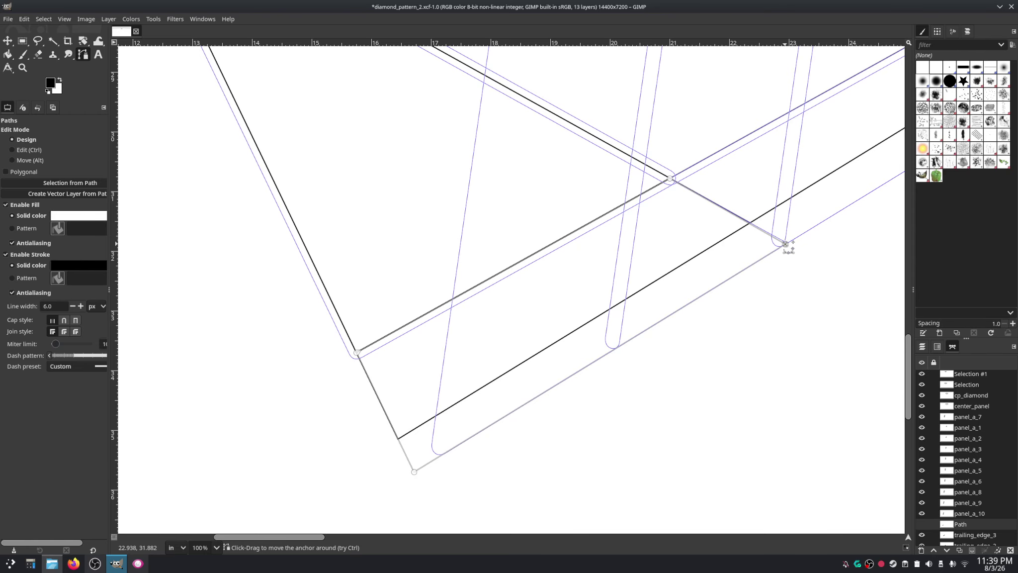
pyautogui.moveTo(786, 244); pyautogui.dragTo(787, 243)
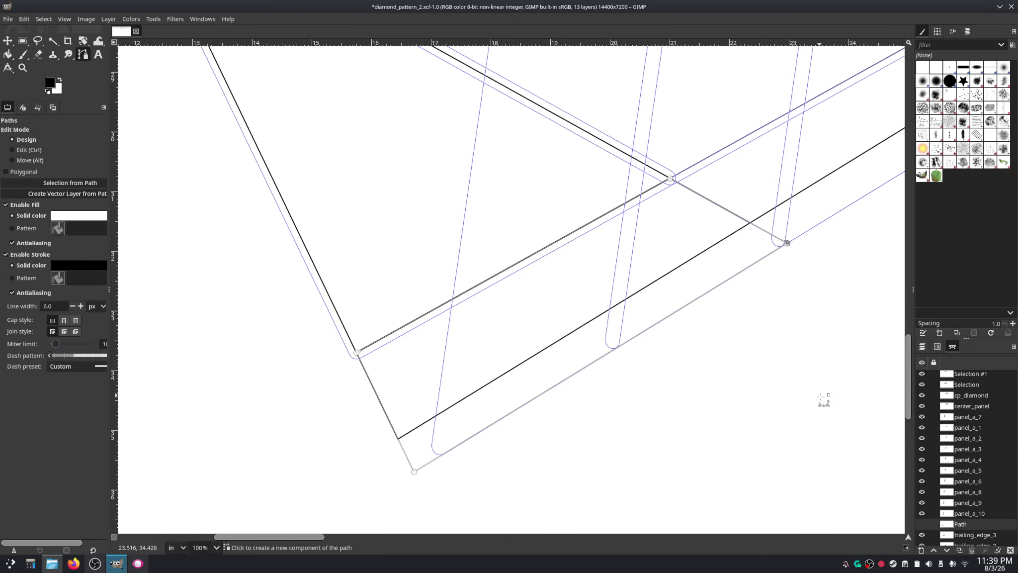
# Step: Hide the panel_a_10 and panel_a_9 paths
pyautogui.scroll(-2, 815, 410)
pyautogui.scroll(-2, 705, 380)
pyautogui.scroll(1, 522, 388)
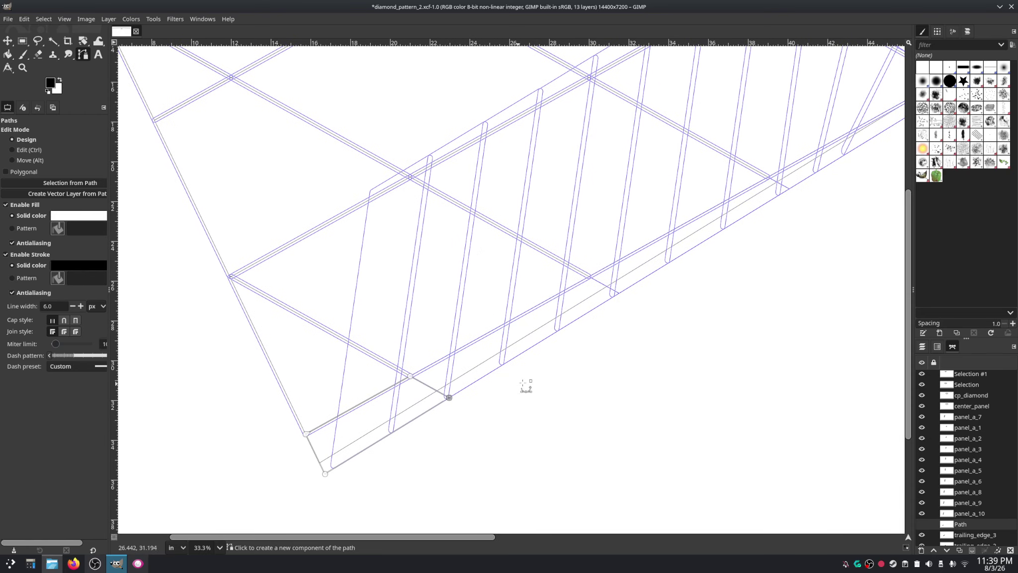
pyautogui.click(922, 513)
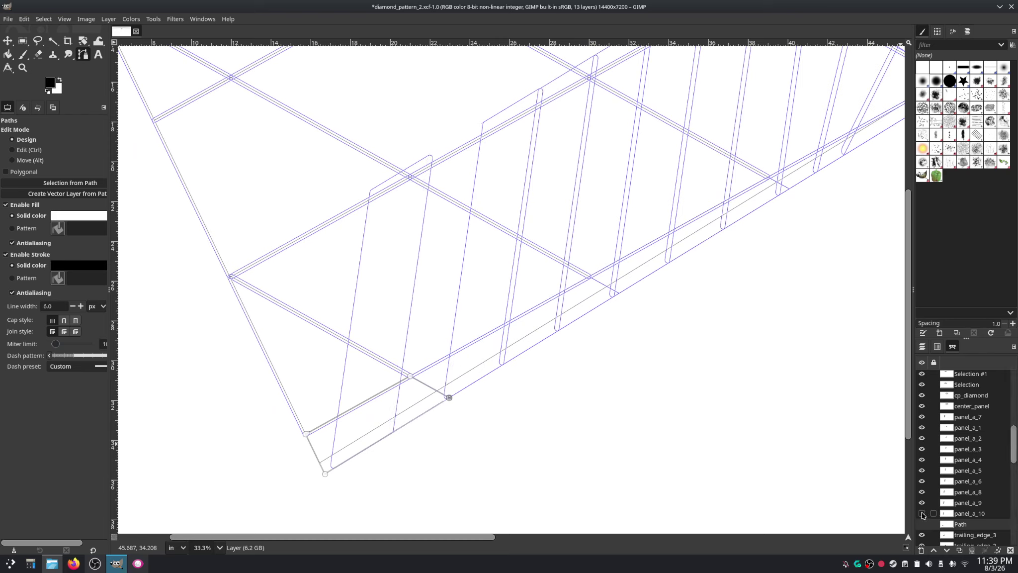
pyautogui.click(922, 502)
# Step: Make the new border strip path visible and rename it as trailing_edge_4
pyautogui.click(922, 524)
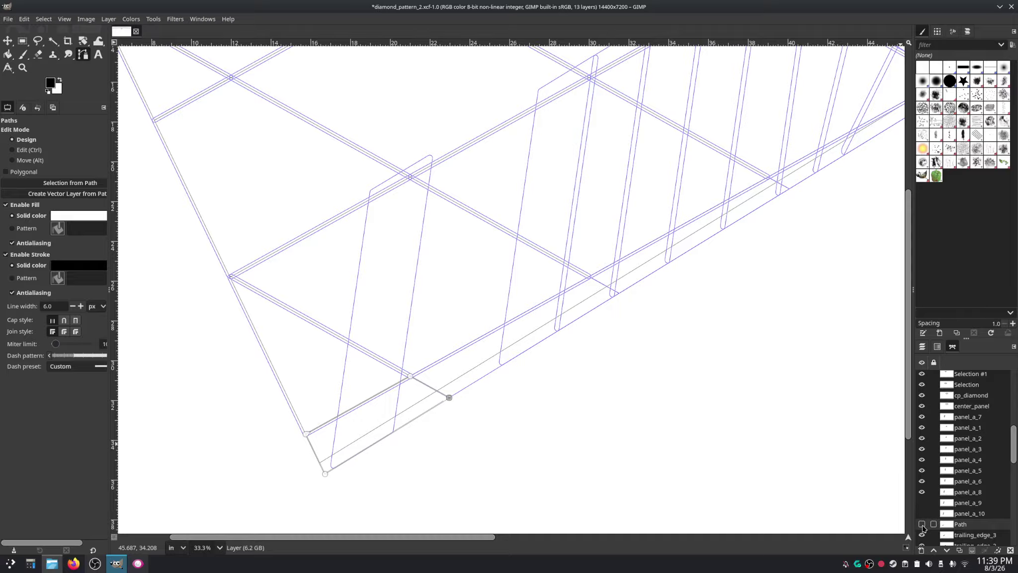
pyautogui.doubleClick(964, 525)
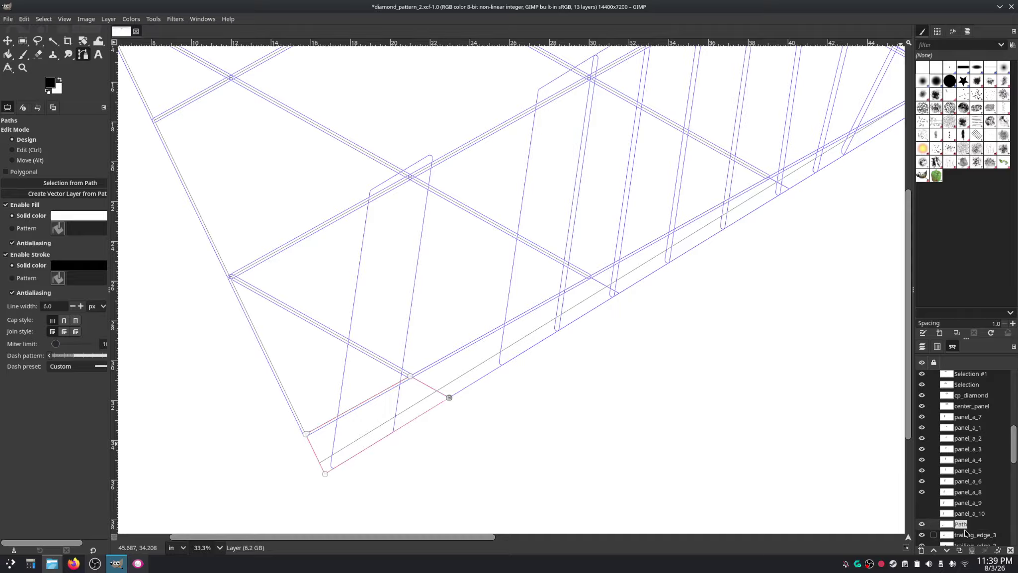
pyautogui.write('trailing_edge_4')
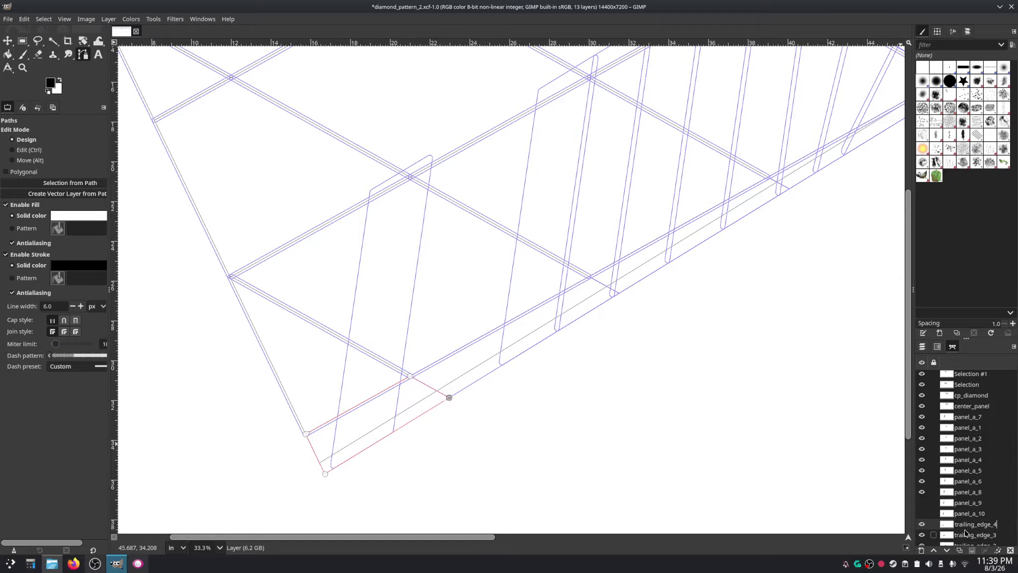
pyautogui.press('Return')
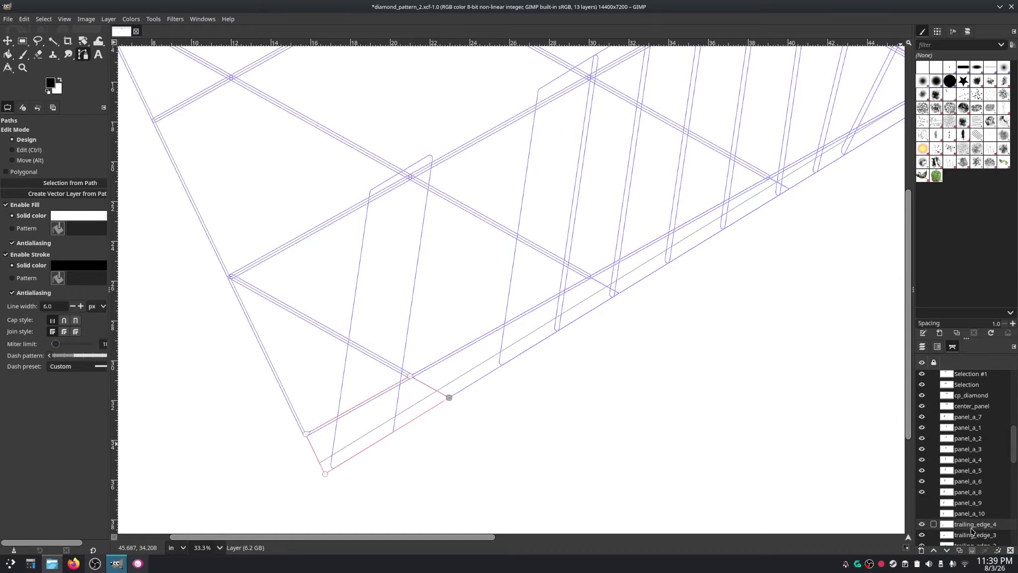
# Step: Hide the panel_a_8 path and the panel_a_1 through panel_a_7 paths
pyautogui.click(922, 492)
pyautogui.moveTo(922, 492); pyautogui.dragTo(922, 418)
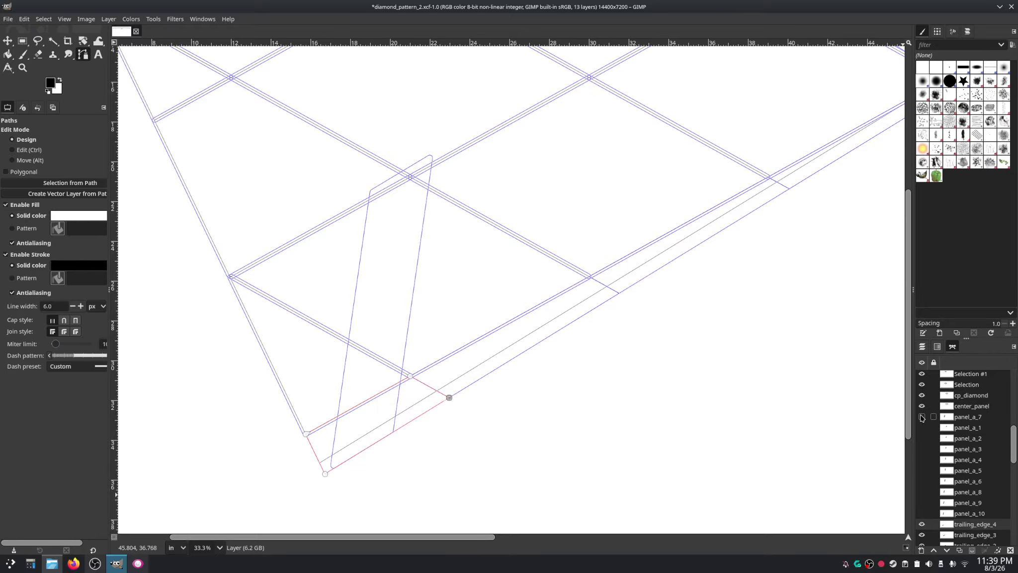
pyautogui.moveTo(776, 331); pyautogui.dragTo(606, 394)
pyautogui.scroll(3, 608, 405)
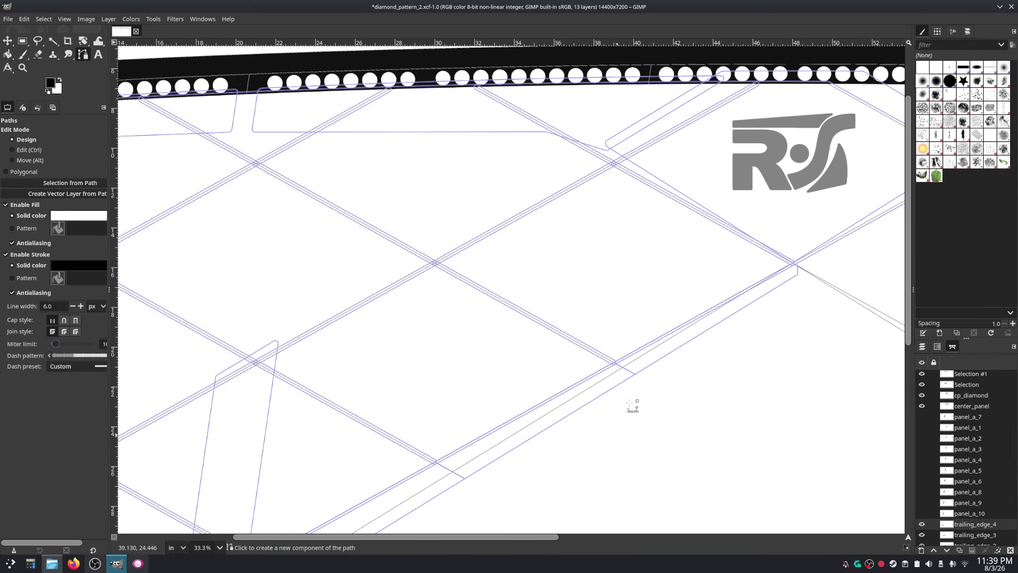
# Step: Hide the panel_c_1 and panel_c_2 paths
pyautogui.scroll(5, 966, 405)
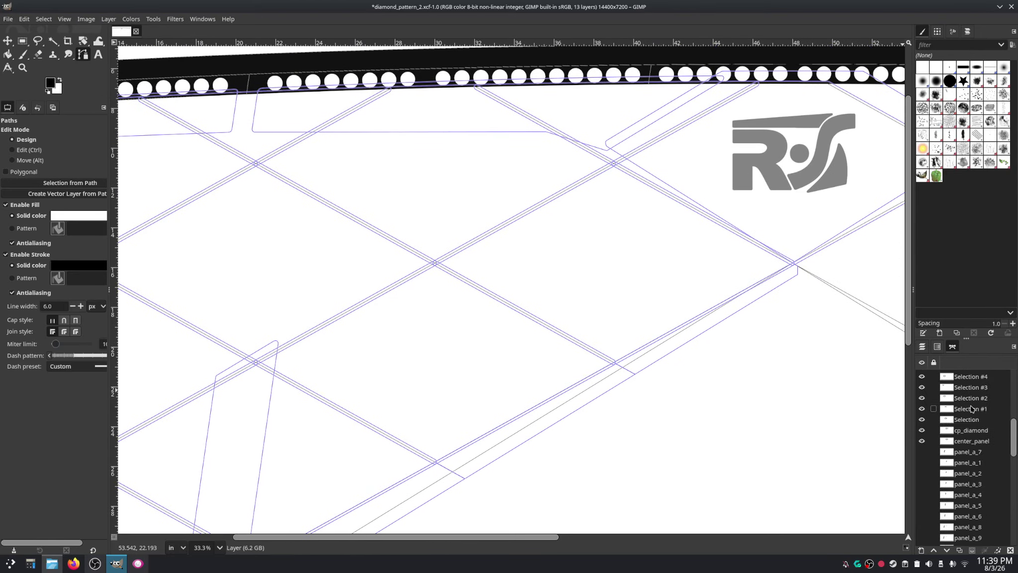
pyautogui.scroll(10, 973, 403)
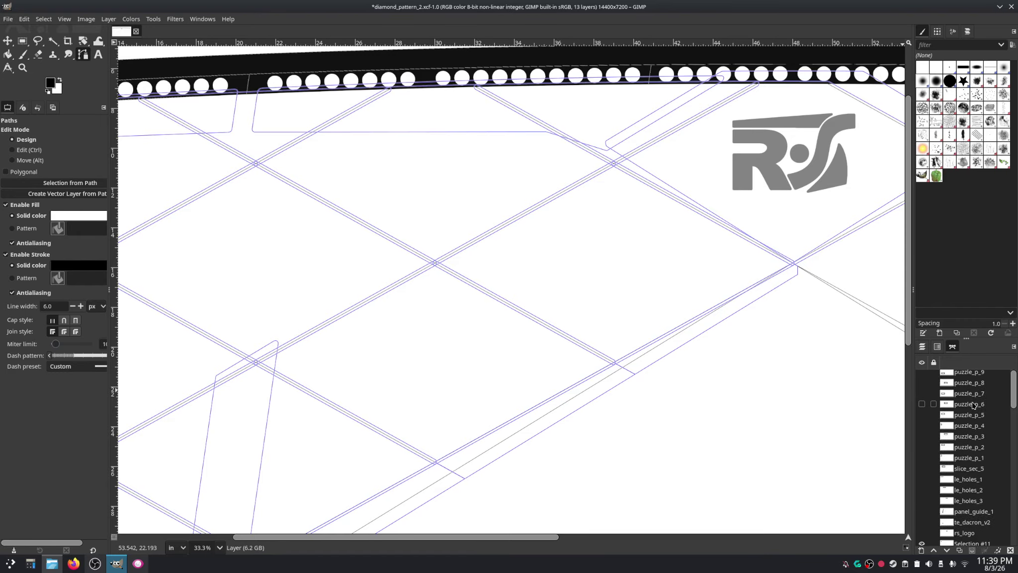
pyautogui.scroll(-10, 973, 405)
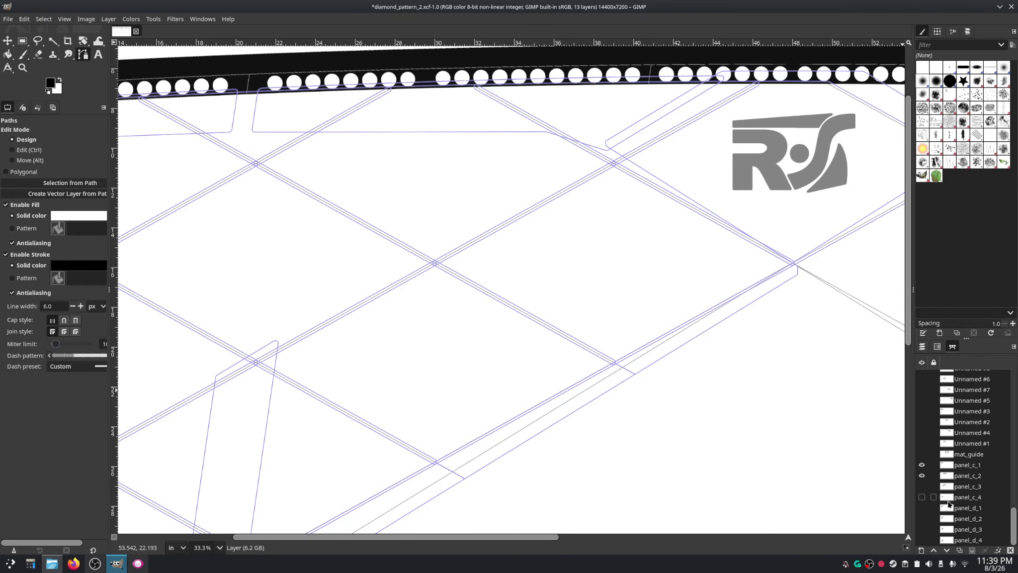
pyautogui.click(922, 466)
pyautogui.click(923, 476)
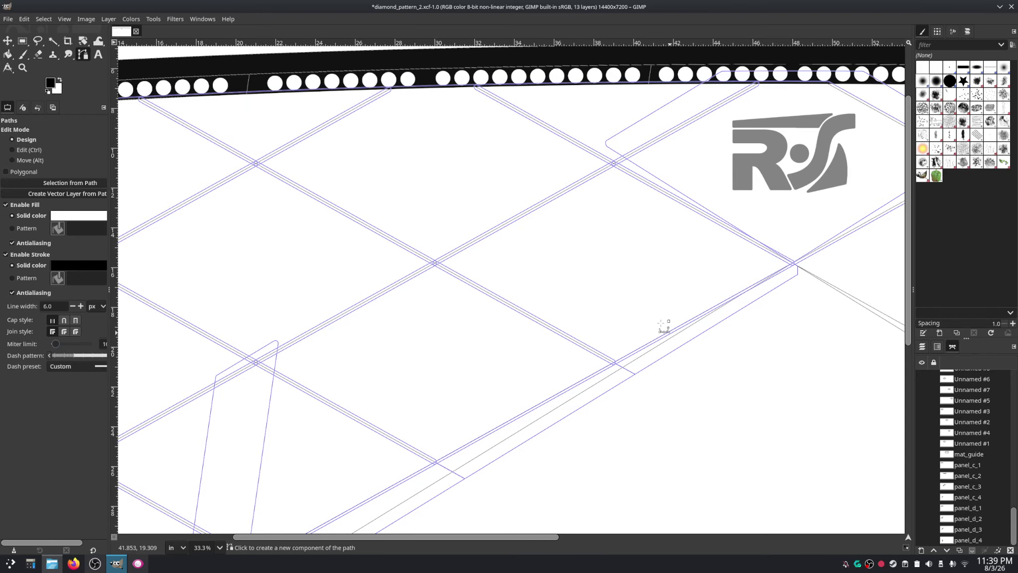
# Step: Hide the center_panel path and the one remaining slanted panel outline near the pattern's side edge
pyautogui.scroll(-2, 635, 284)
pyautogui.scroll(2, 635, 284)
pyautogui.scroll(8, 979, 447)
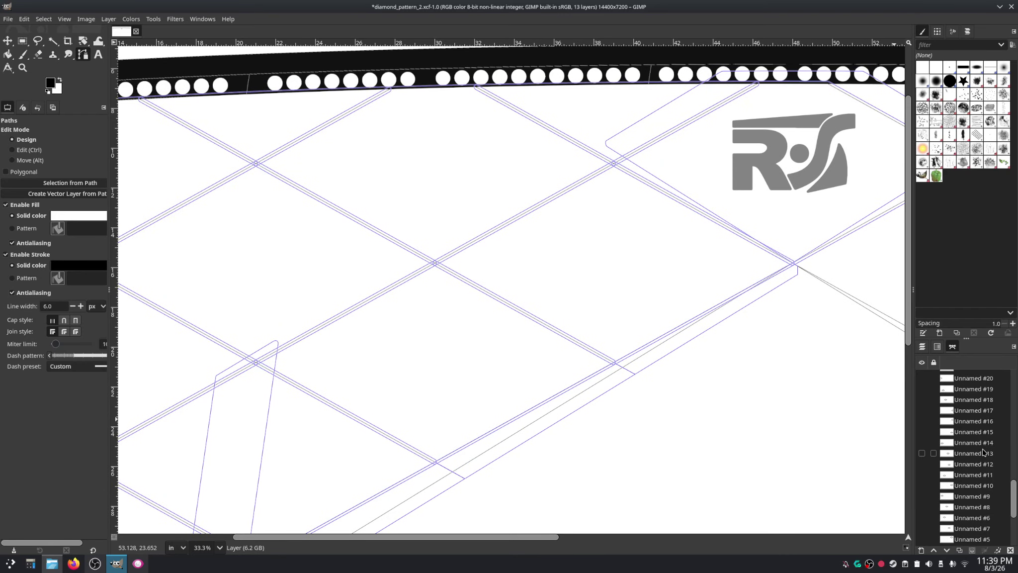
pyautogui.scroll(5, 977, 447)
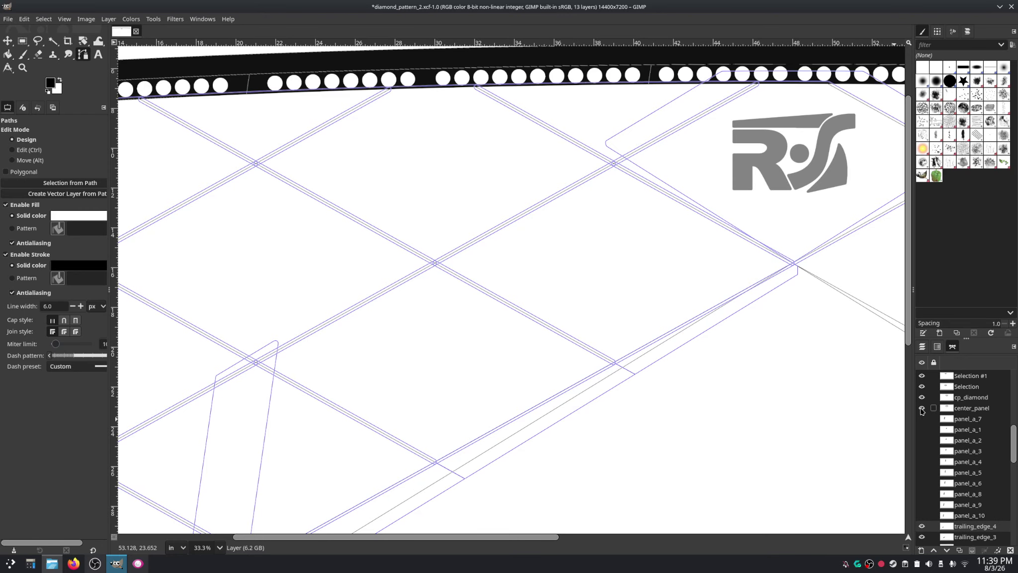
pyautogui.click(922, 408)
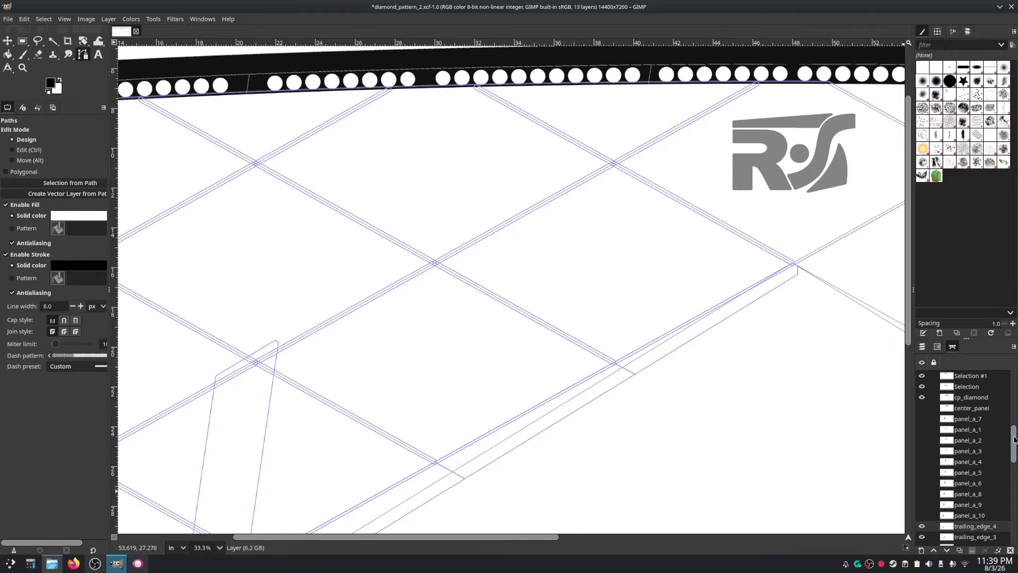
pyautogui.scroll(-5, 945, 447)
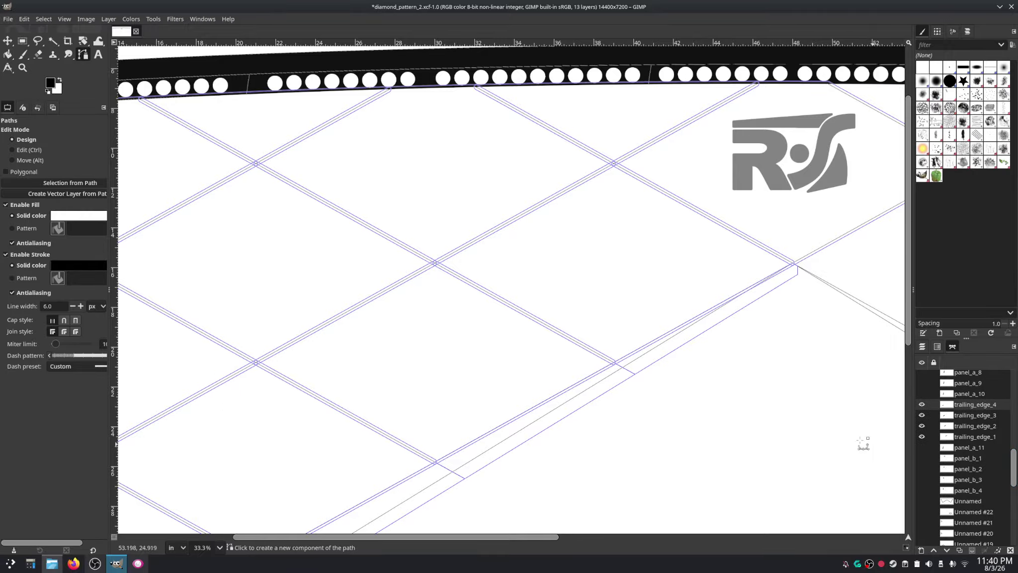
# Step: Select the Unnamed path and switch to the Rectangle Select tool
pyautogui.keyDown('ctrl'); pyautogui.scroll(-4, 711, 362); pyautogui.keyUp('ctrl')
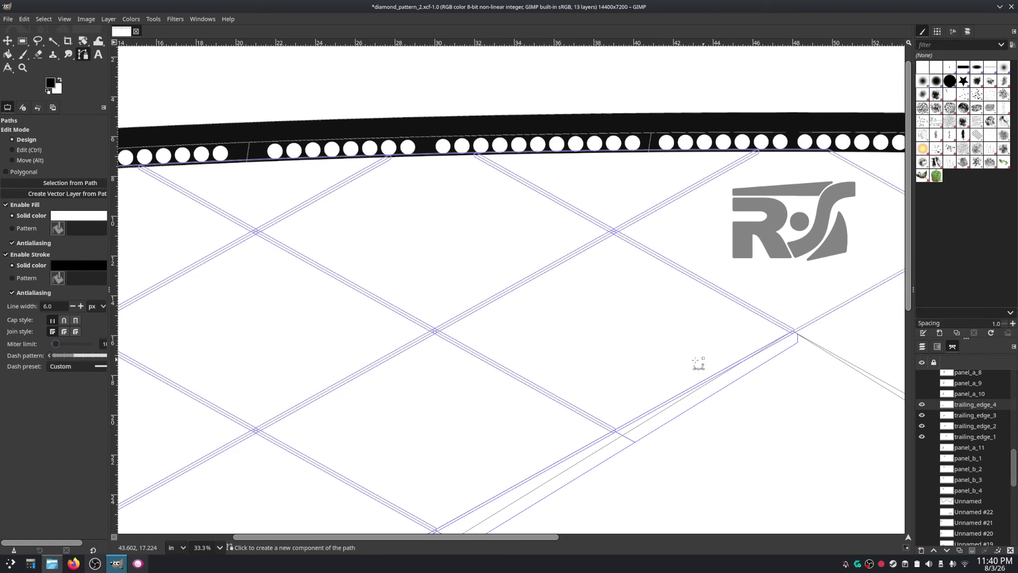
pyautogui.keyDown('ctrl'); pyautogui.scroll(2, 358, 344); pyautogui.keyUp('ctrl')
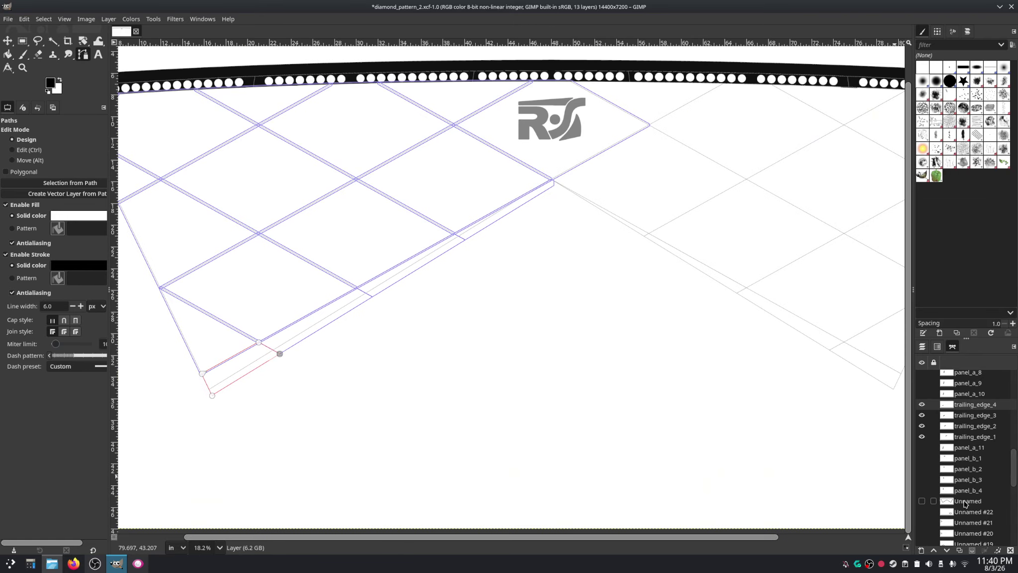
pyautogui.moveTo(1015, 464)
pyautogui.mouseDown()
pyautogui.moveTo(1004, 531)
pyautogui.moveTo(1009, 463)
pyautogui.mouseUp()
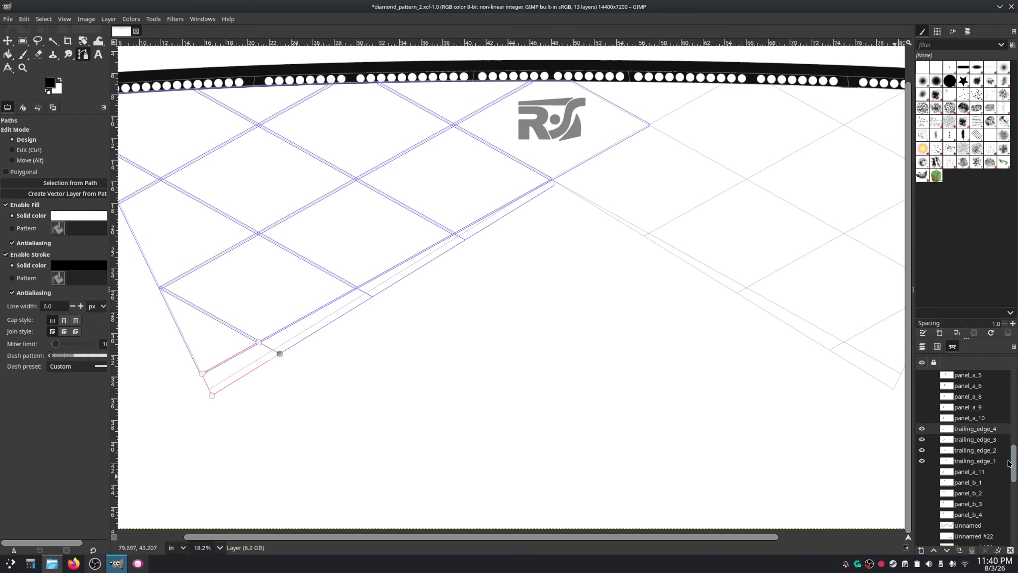
pyautogui.click(966, 417)
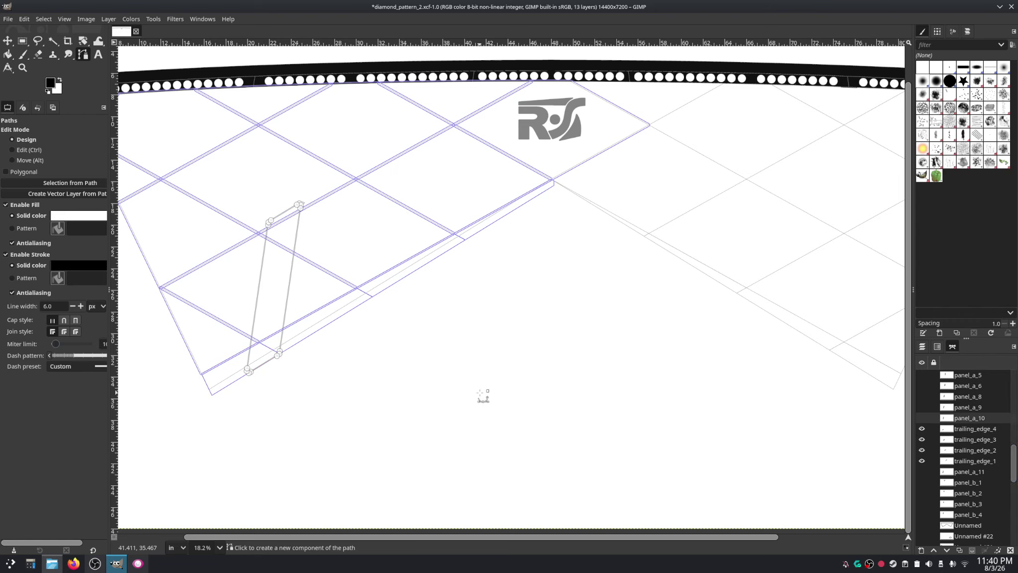
pyautogui.click(961, 526)
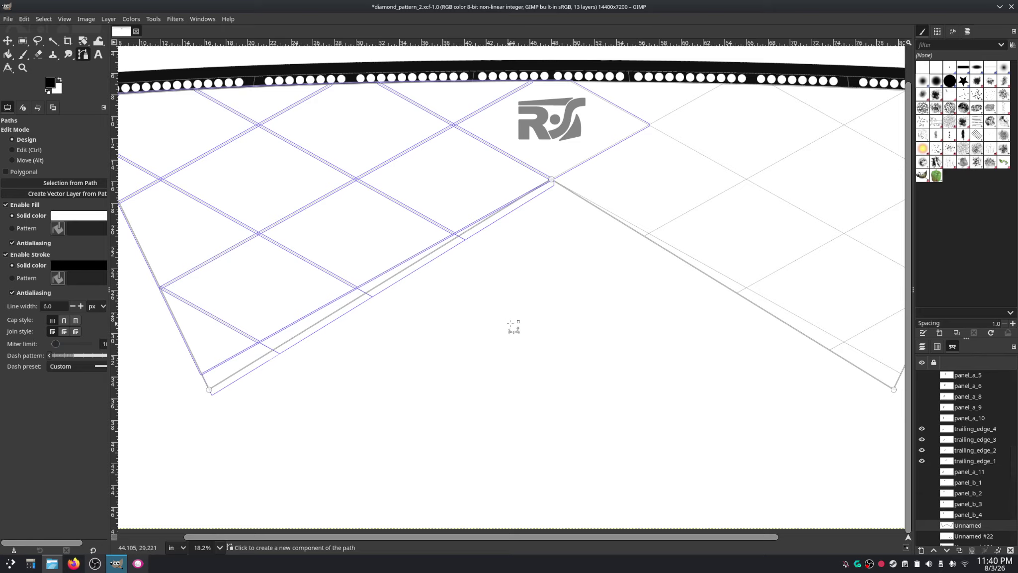
pyautogui.click(22, 41)
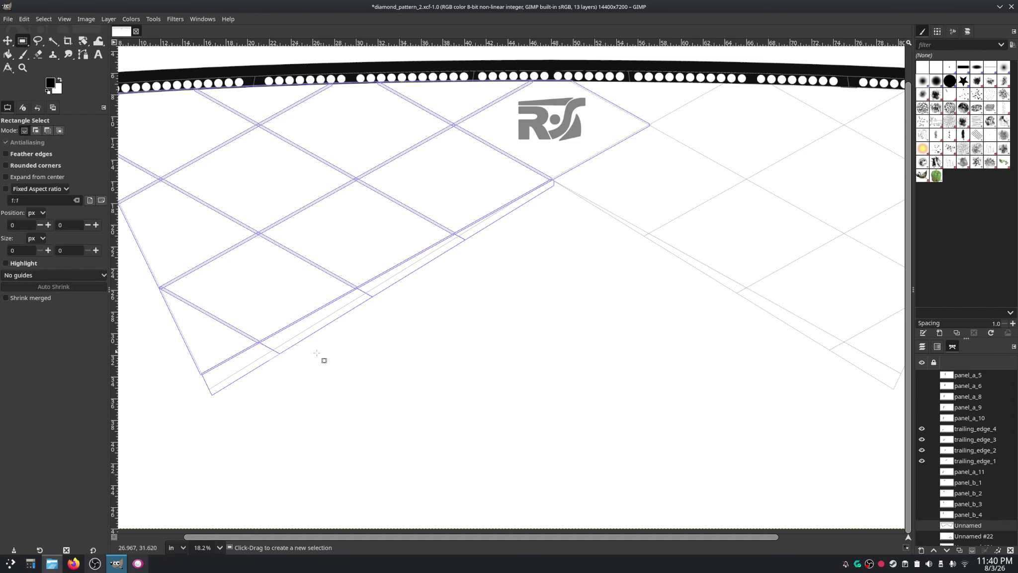
# Step: Inspect the trailing-edge strip along the diamond pattern and hide the cp_diamond path
pyautogui.keyDown('ctrl'); pyautogui.scroll(2, 471, 279); pyautogui.keyUp('ctrl')
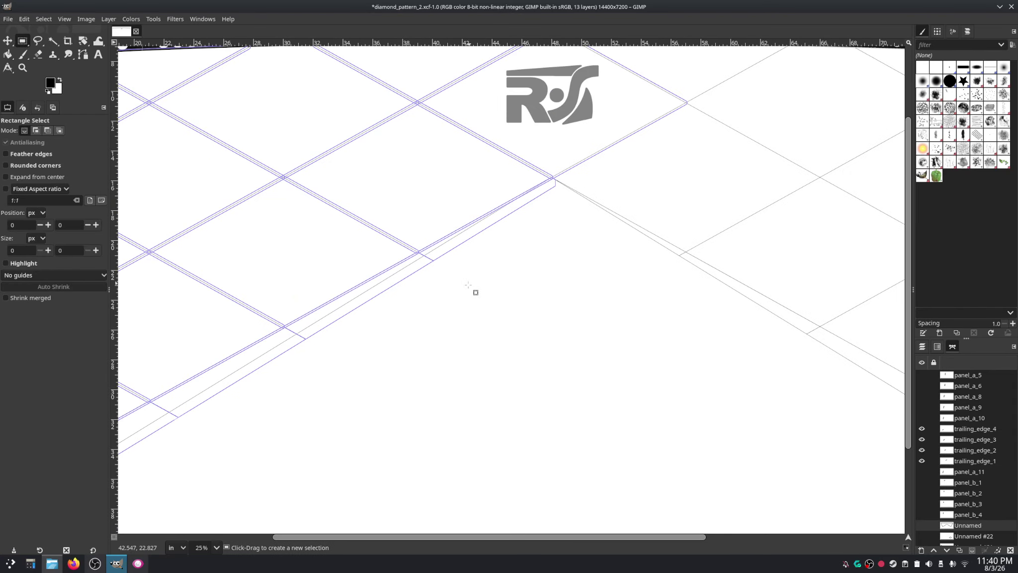
pyautogui.hscroll(-3, 285, 360)
pyautogui.keyDown('ctrl'); pyautogui.scroll(4, 597, 313); pyautogui.keyUp('ctrl')
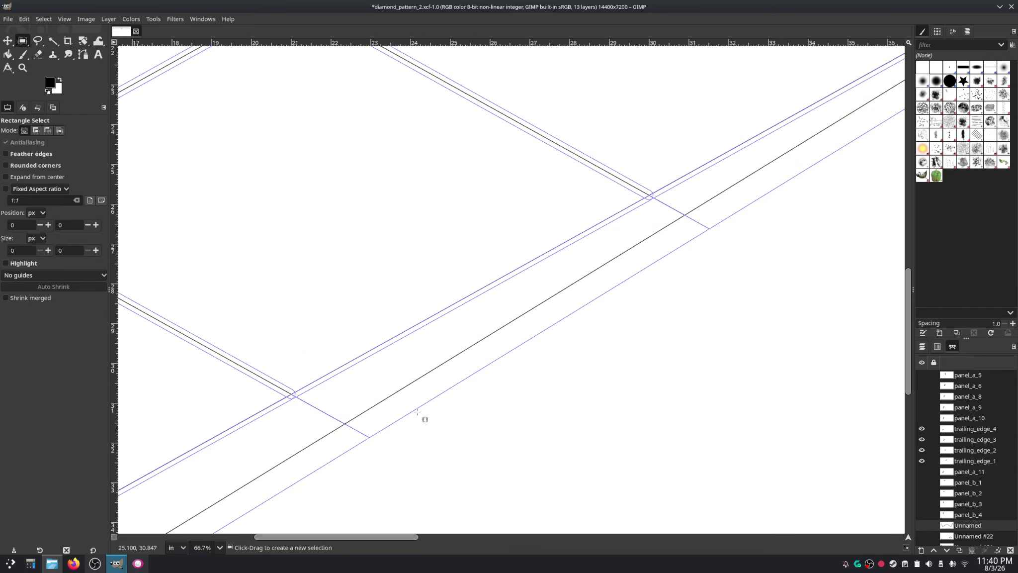
pyautogui.keyDown('ctrl'); pyautogui.scroll(-5, 524, 301); pyautogui.keyUp('ctrl')
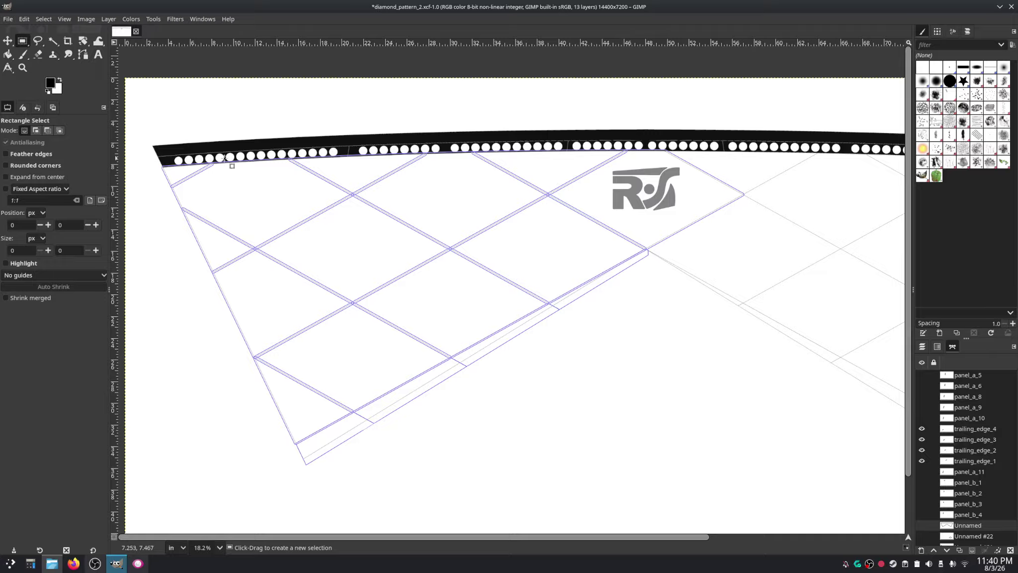
pyautogui.keyDown('ctrl'); pyautogui.scroll(4, 647, 240); pyautogui.keyUp('ctrl')
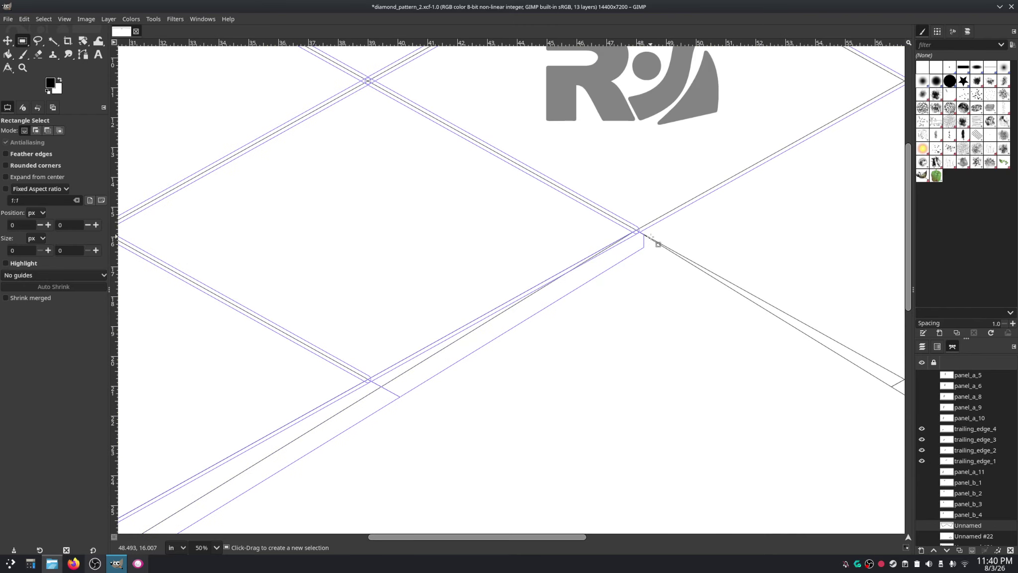
pyautogui.keyDown('ctrl'); pyautogui.scroll(-3, 647, 241); pyautogui.keyUp('ctrl')
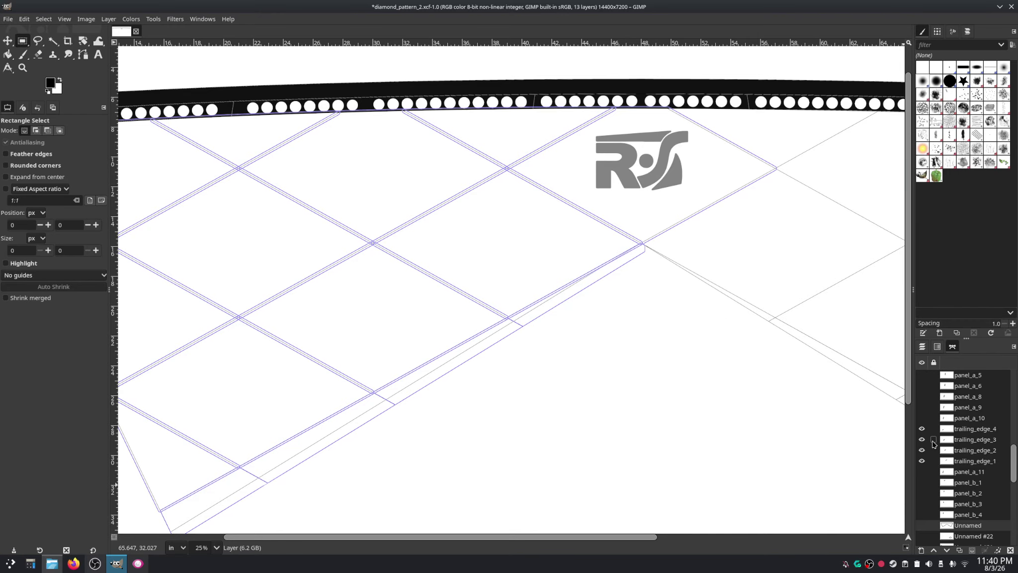
pyautogui.moveTo(1014, 467); pyautogui.dragTo(1016, 431)
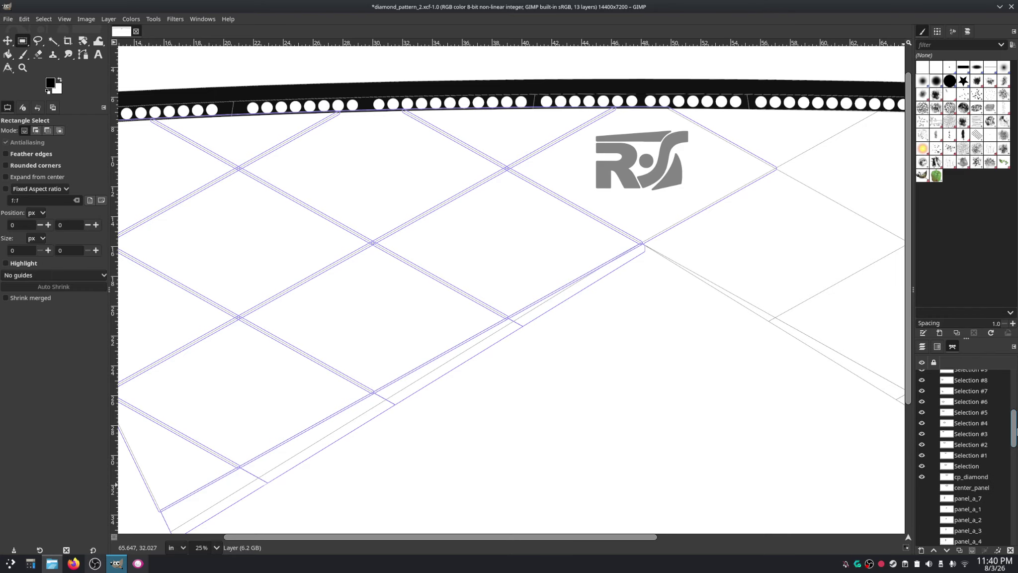
pyautogui.click(922, 478)
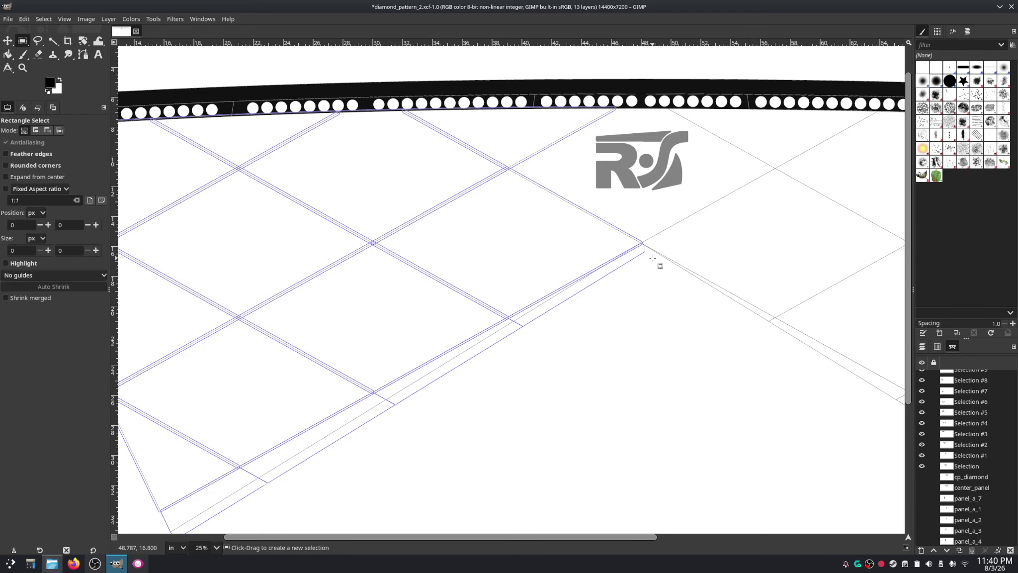
# Step: Duplicate the trailing_edge_1 path and hide the original
pyautogui.scroll(3, 556, 338)
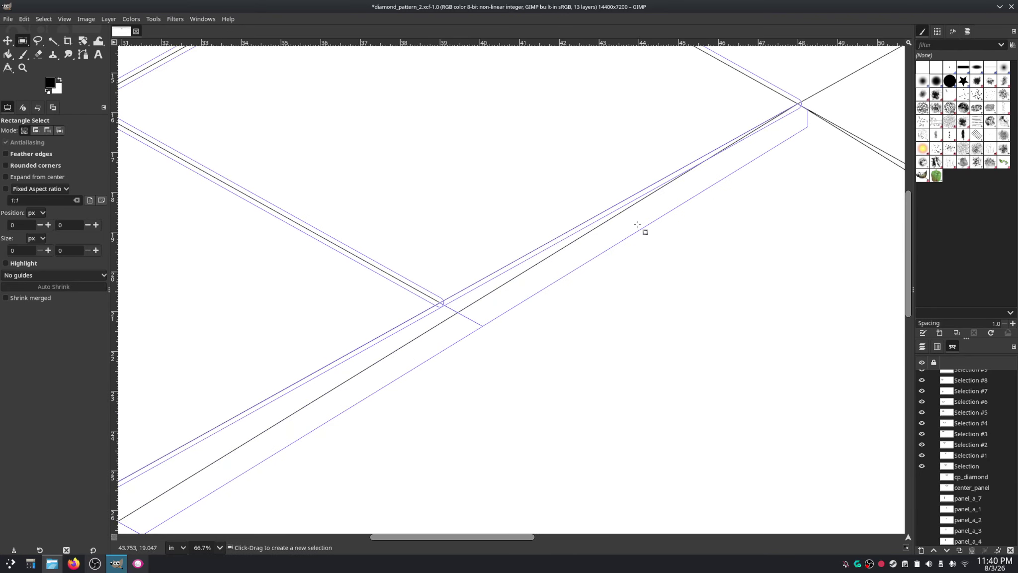
pyautogui.scroll(2, 638, 224)
pyautogui.hscroll(1, 716, 246)
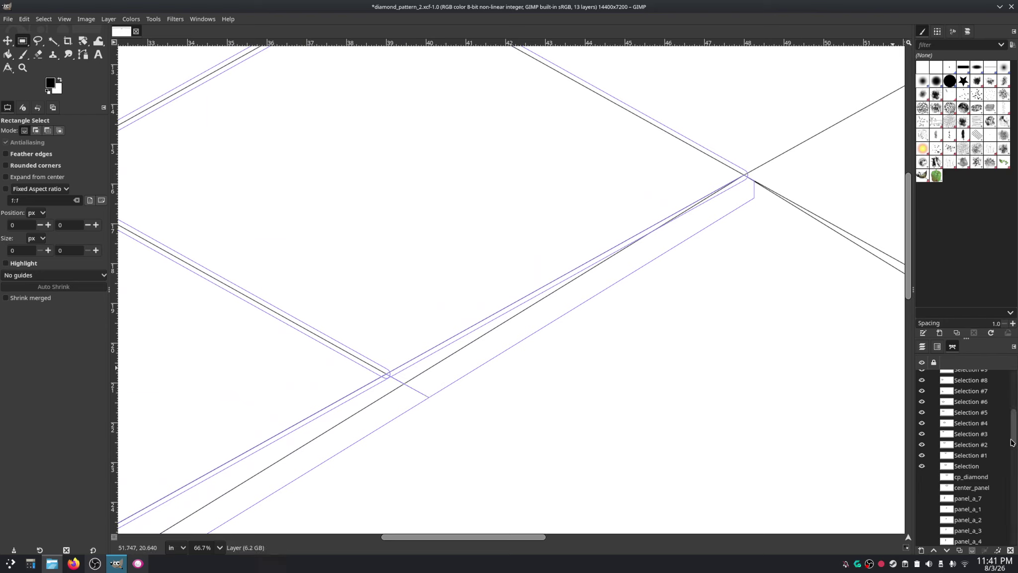
pyautogui.scroll(4, 1012, 432)
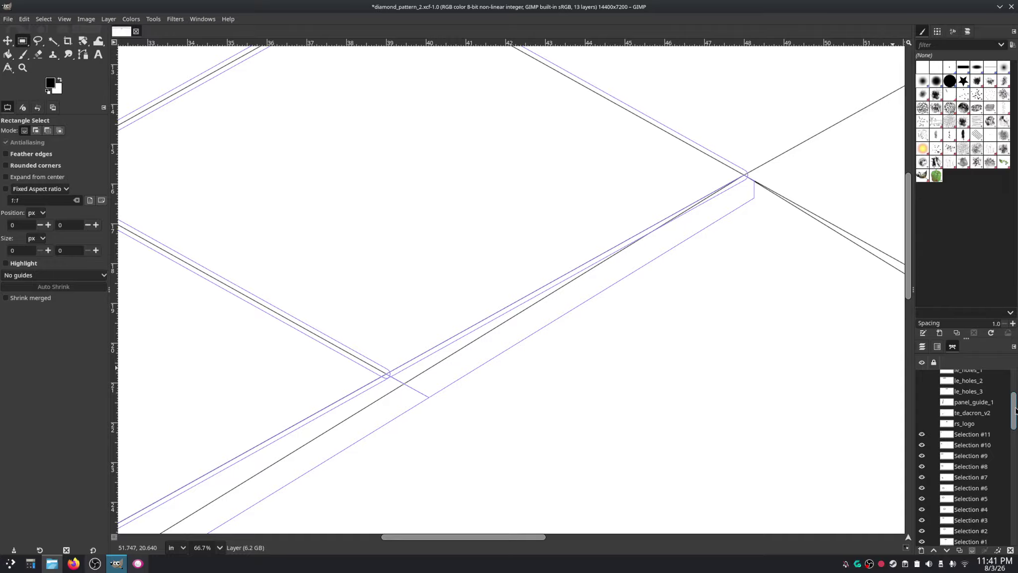
pyautogui.moveTo(1015, 410); pyautogui.dragTo(1010, 441)
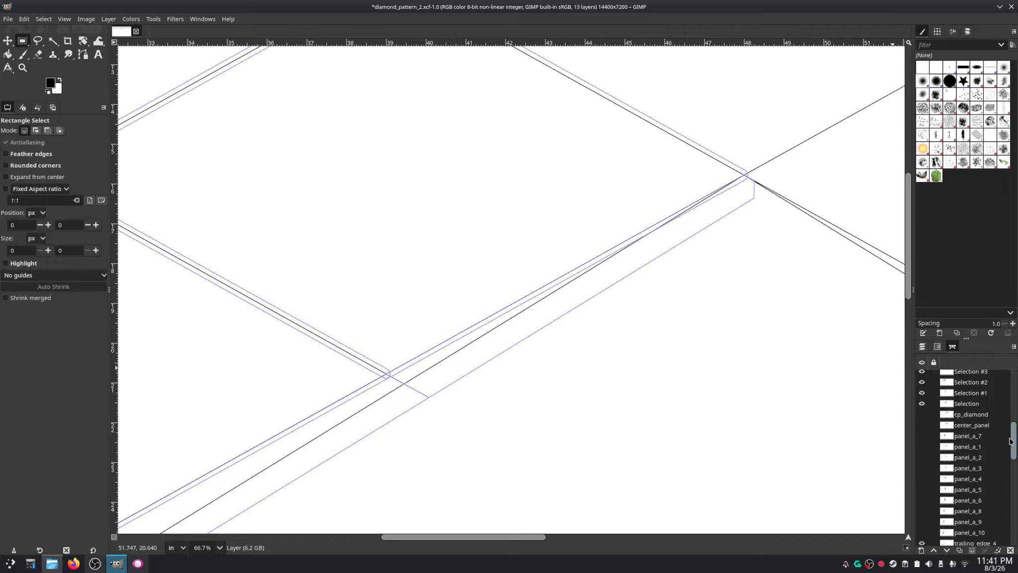
pyautogui.scroll(-4, 973, 486)
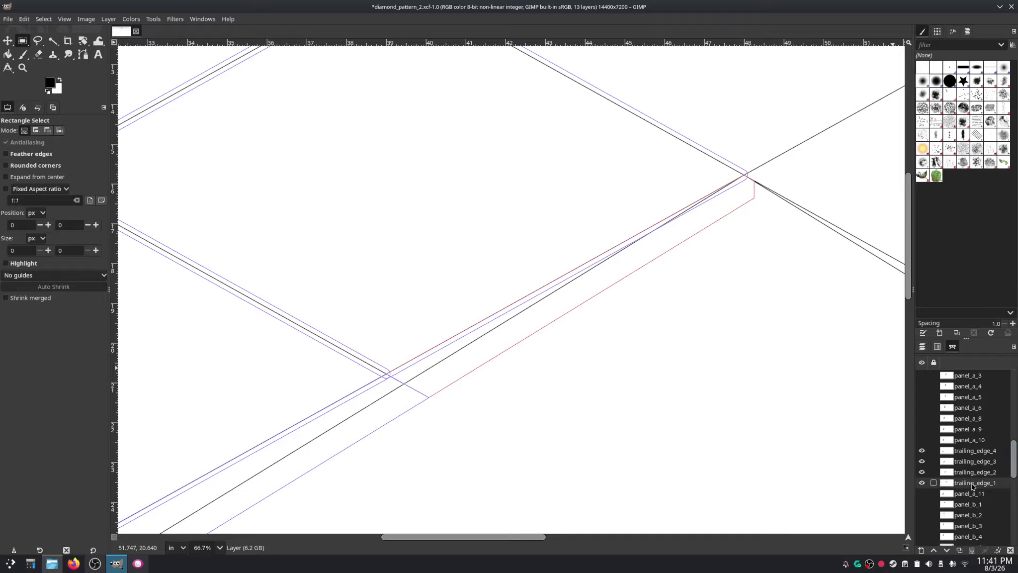
pyautogui.rightClick(973, 486)
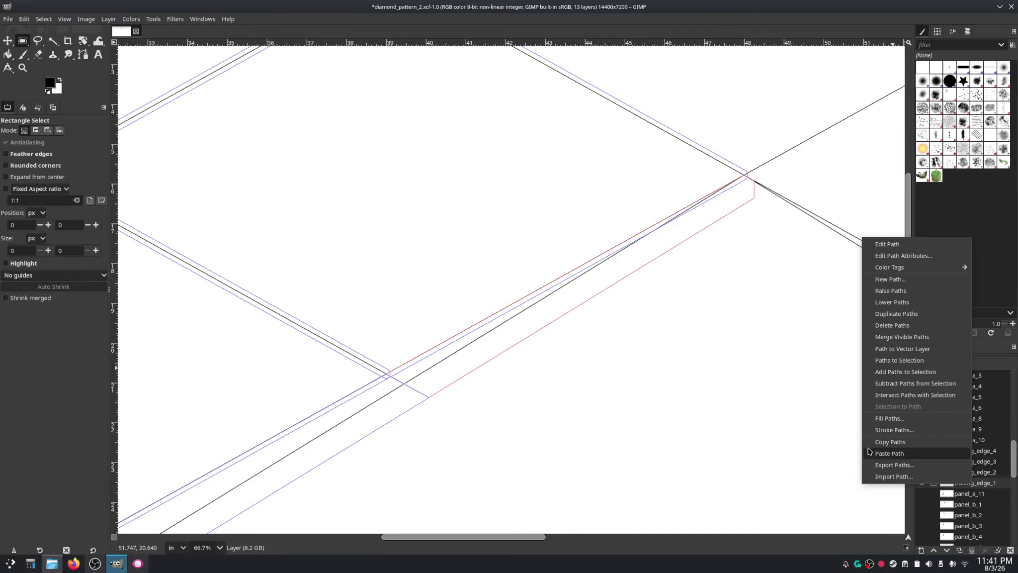
pyautogui.click(896, 313)
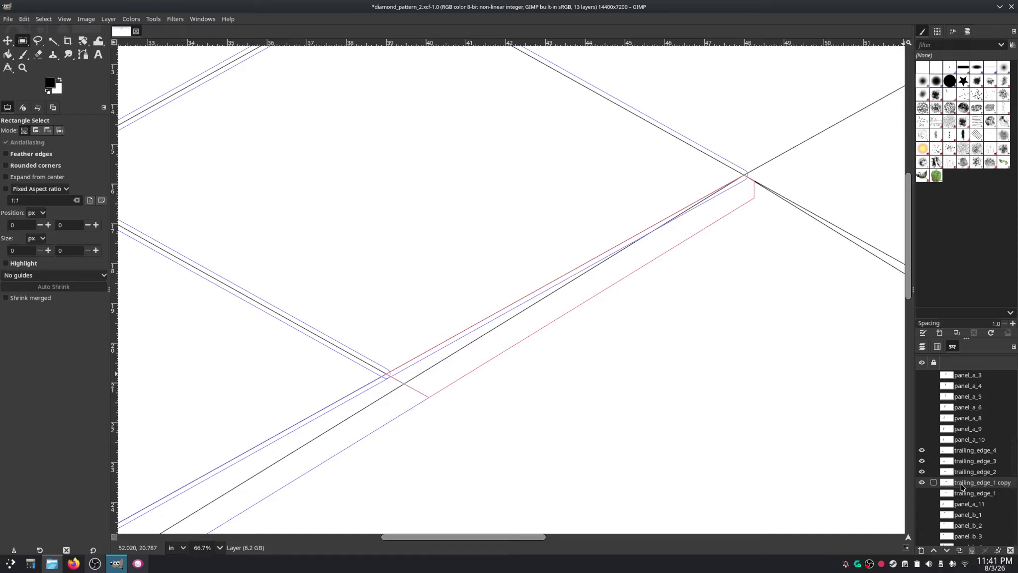
# Step: Convert the trailing_edge_1 copy path to a selection
pyautogui.click(44, 19)
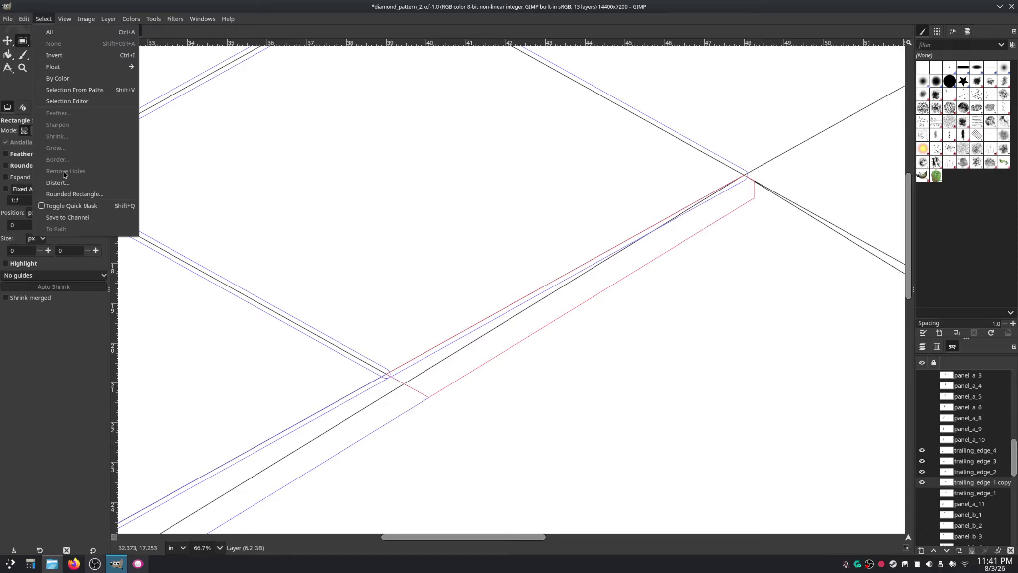
pyautogui.rightClick(977, 485)
pyautogui.rightClick(977, 485)
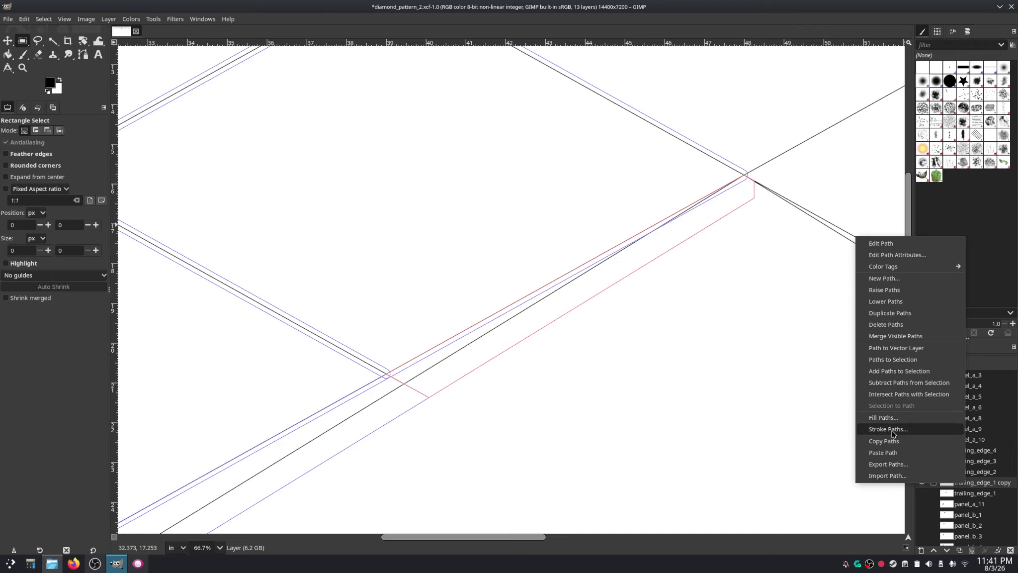
pyautogui.click(892, 359)
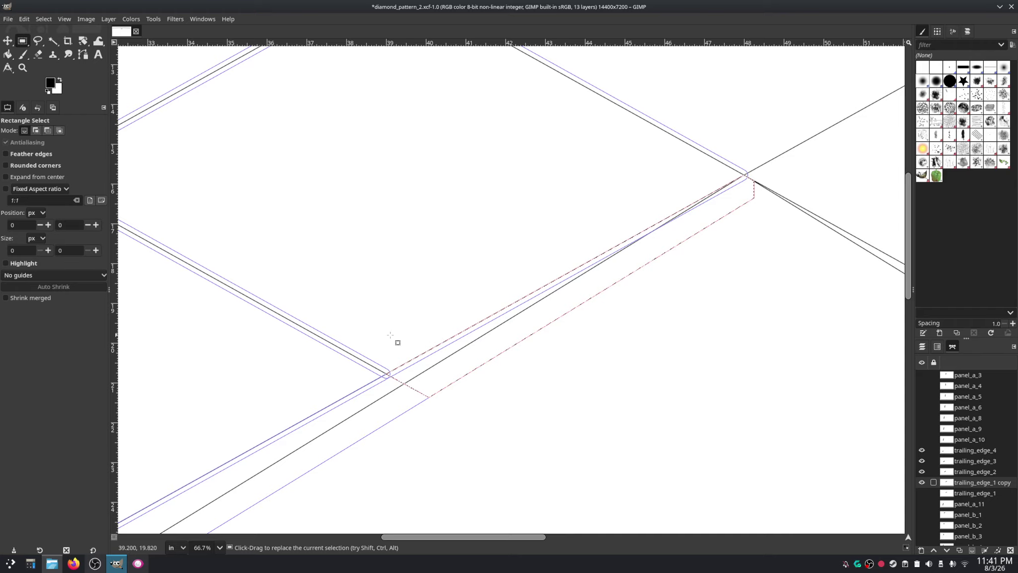
# Step: Grow the trailing_edge_1 copy selection by 0.125 in
pyautogui.click(39, 20)
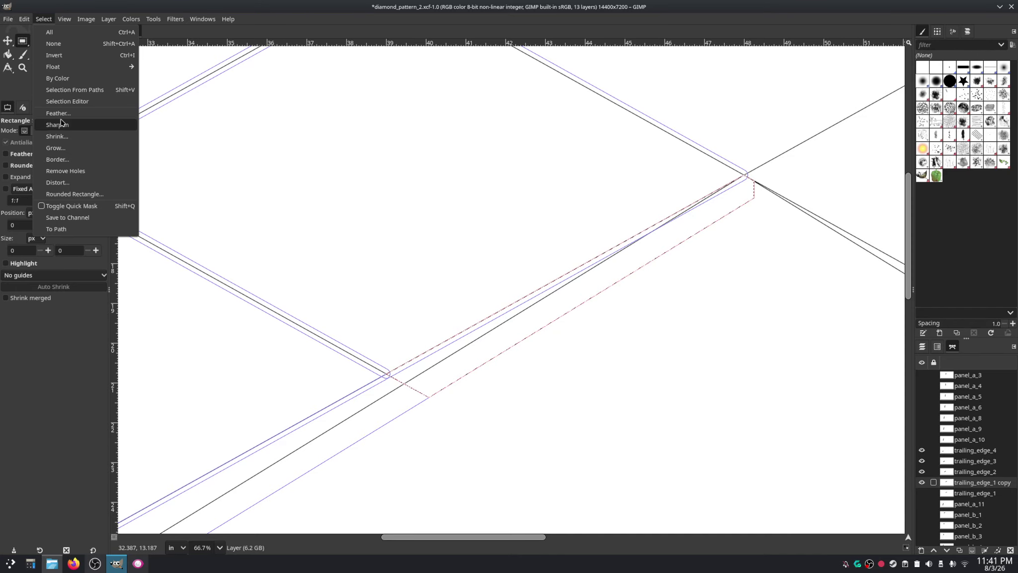
pyautogui.click(67, 149)
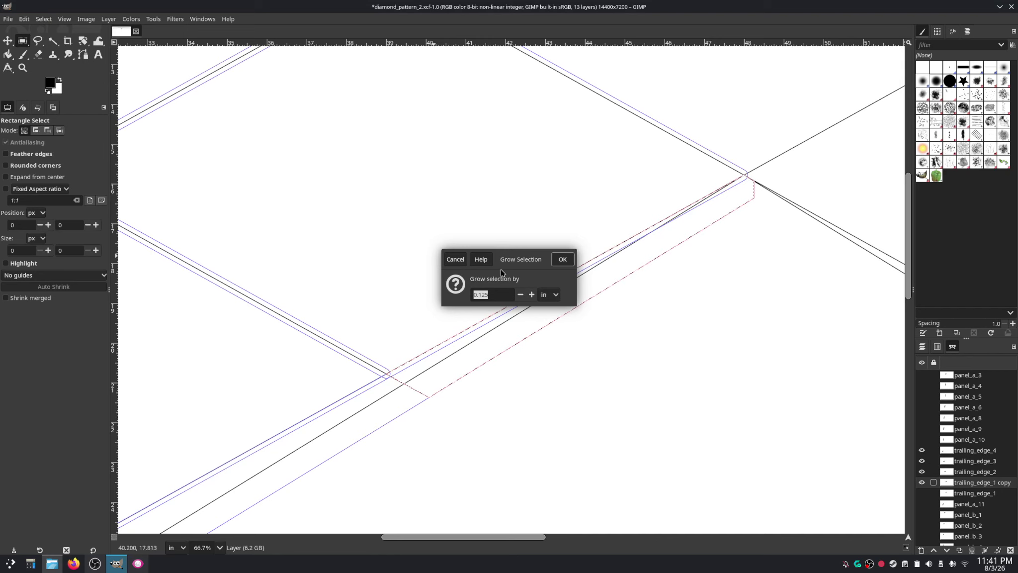
pyautogui.click(563, 259)
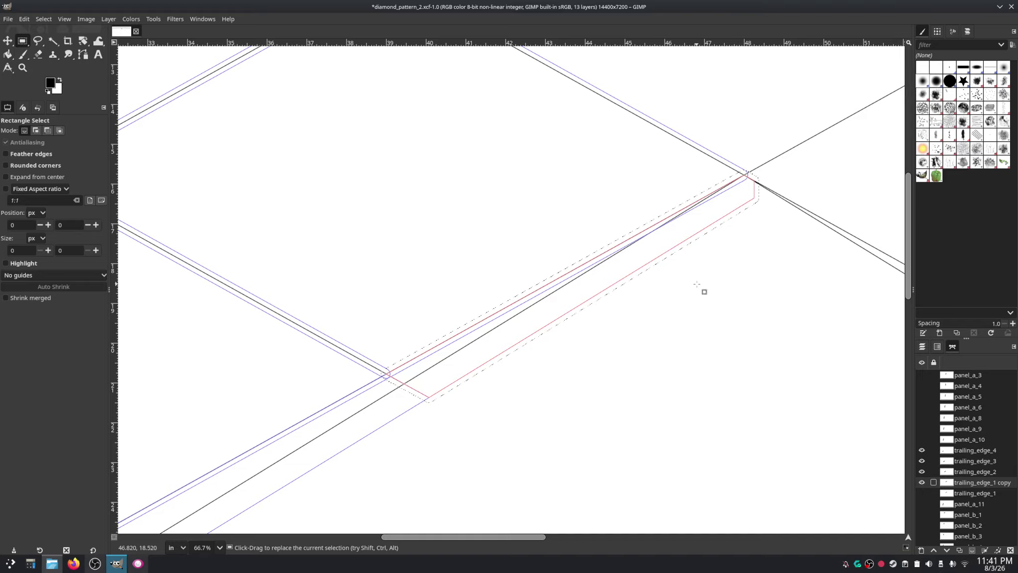
# Step: Convert the grown selection to a path and clear the selection
pyautogui.click(42, 20)
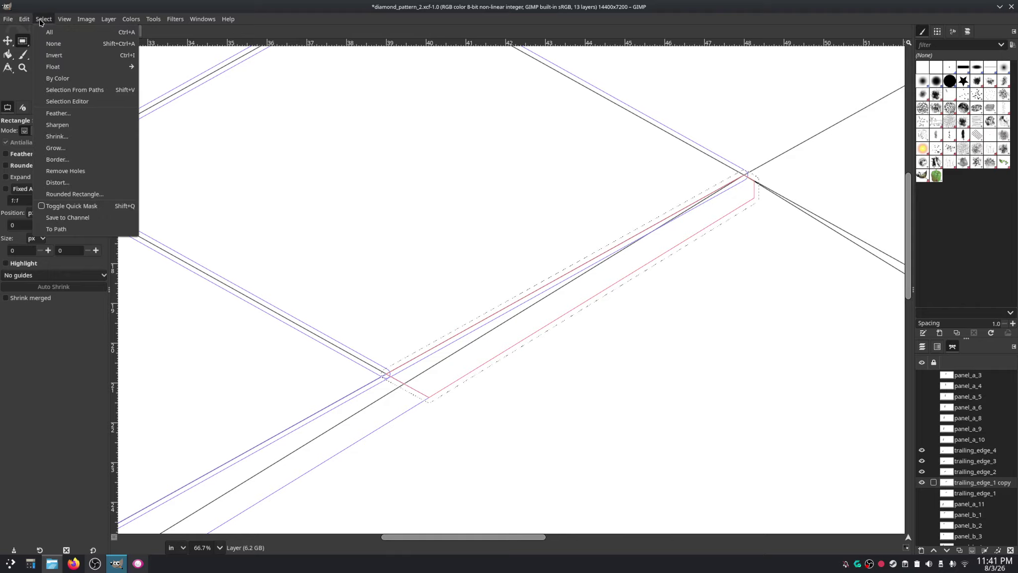
pyautogui.click(57, 229)
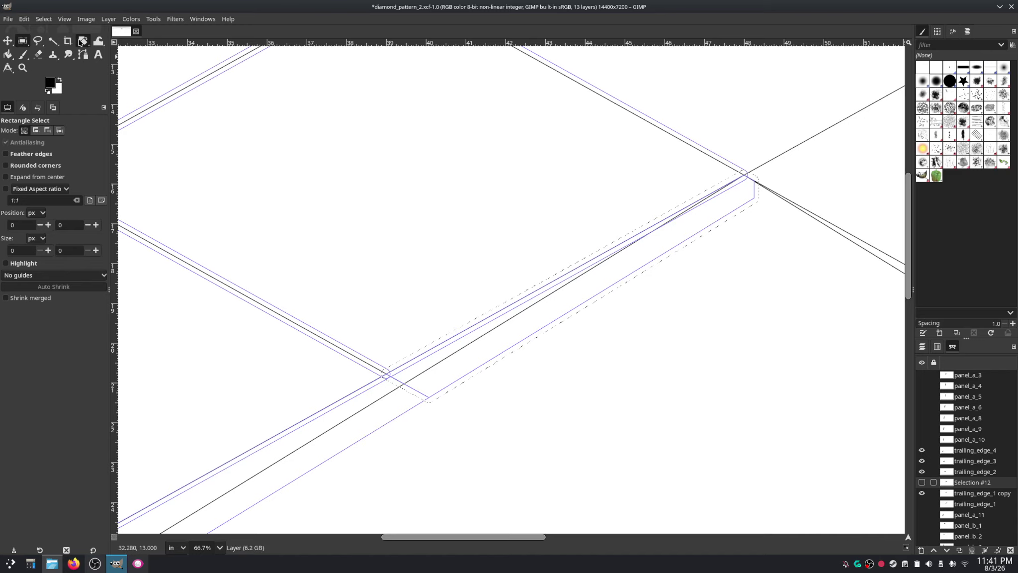
pyautogui.click(43, 19)
pyautogui.click(64, 48)
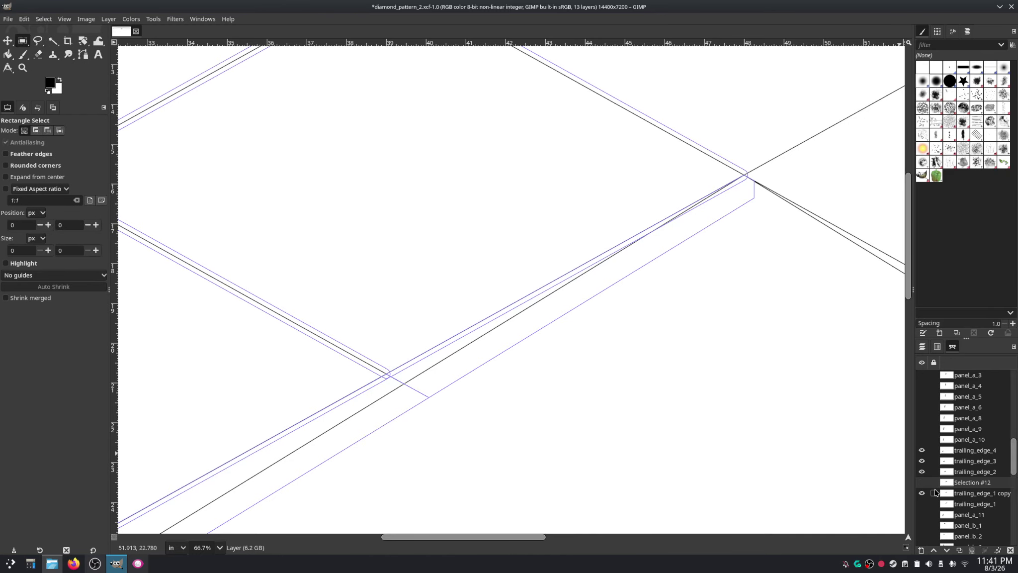
# Step: Show the newly created grown path and toggle the trailing_edge_1 copy path's visibility to compare the two outlines
pyautogui.click(922, 482)
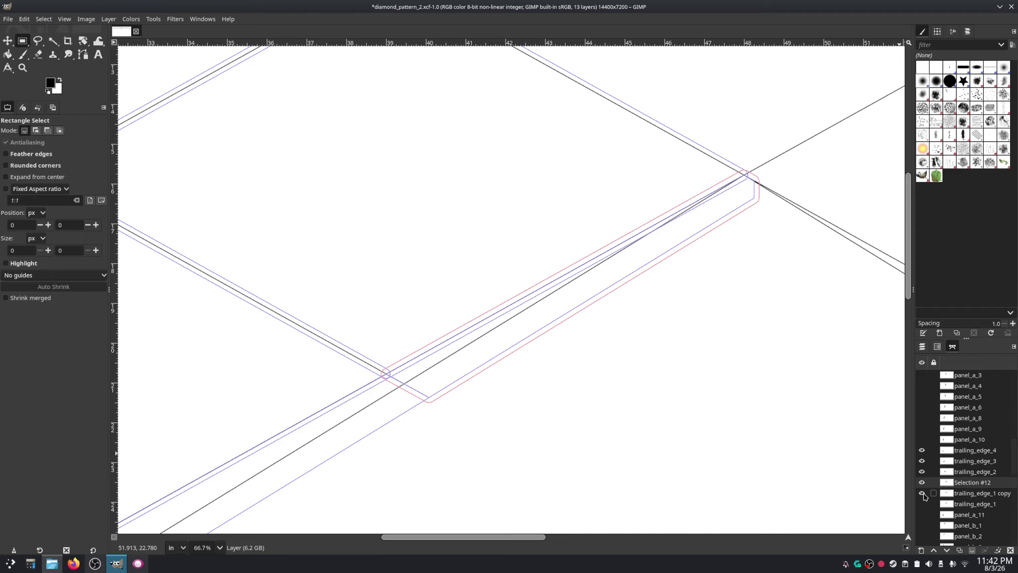
pyautogui.click(922, 493)
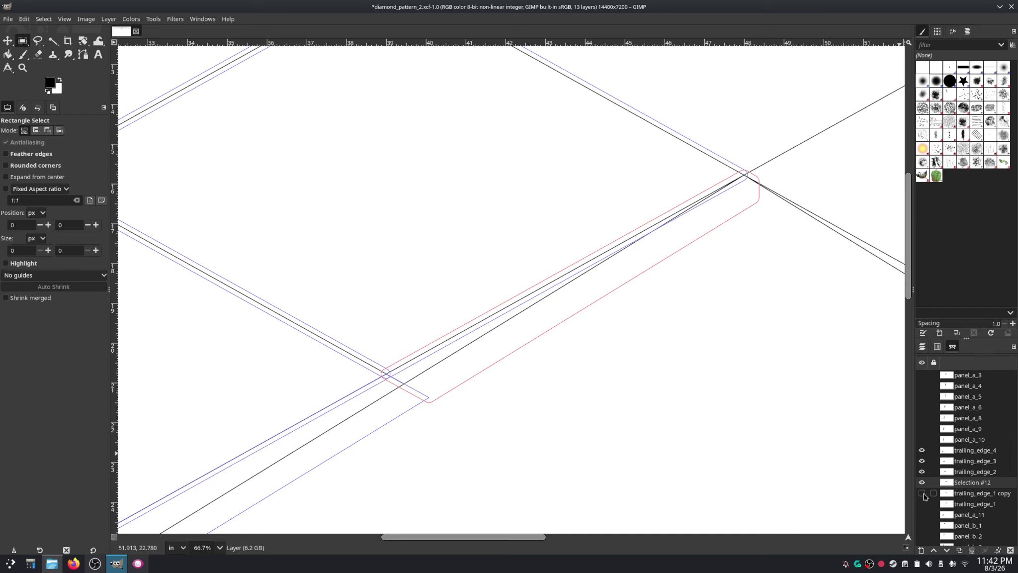
pyautogui.click(922, 493)
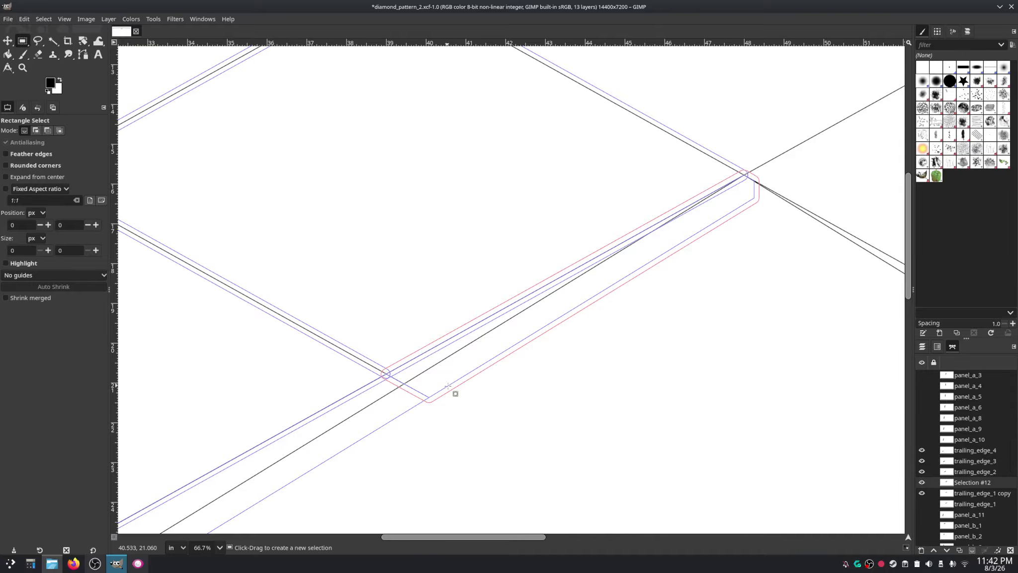
# Step: Compare the outlines up close at the strip's upper end, leaving the trailing_edge_1 copy path hidden
pyautogui.scroll(2, 757, 213)
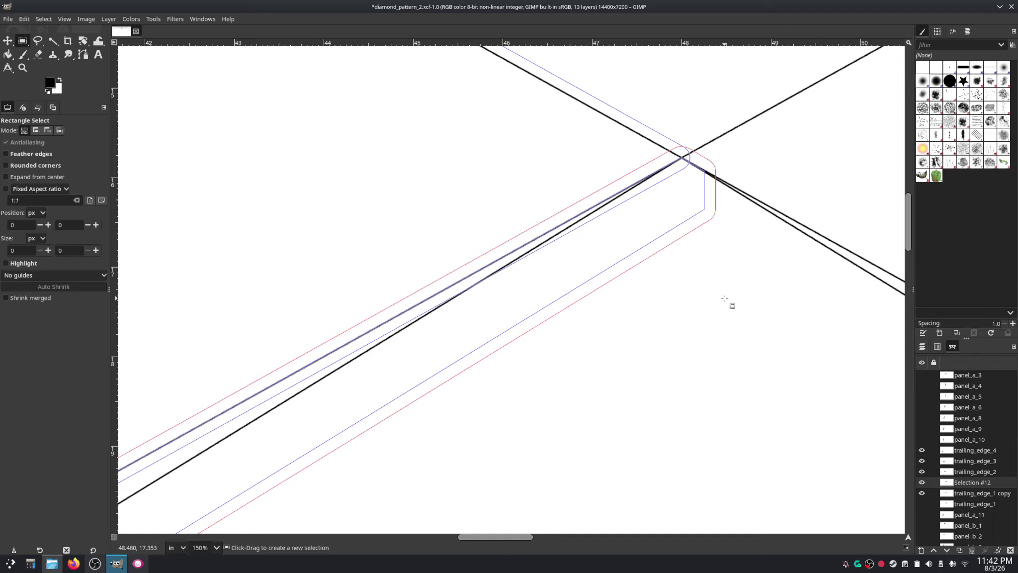
pyautogui.click(922, 494)
pyautogui.click(922, 494)
pyautogui.click(922, 494)
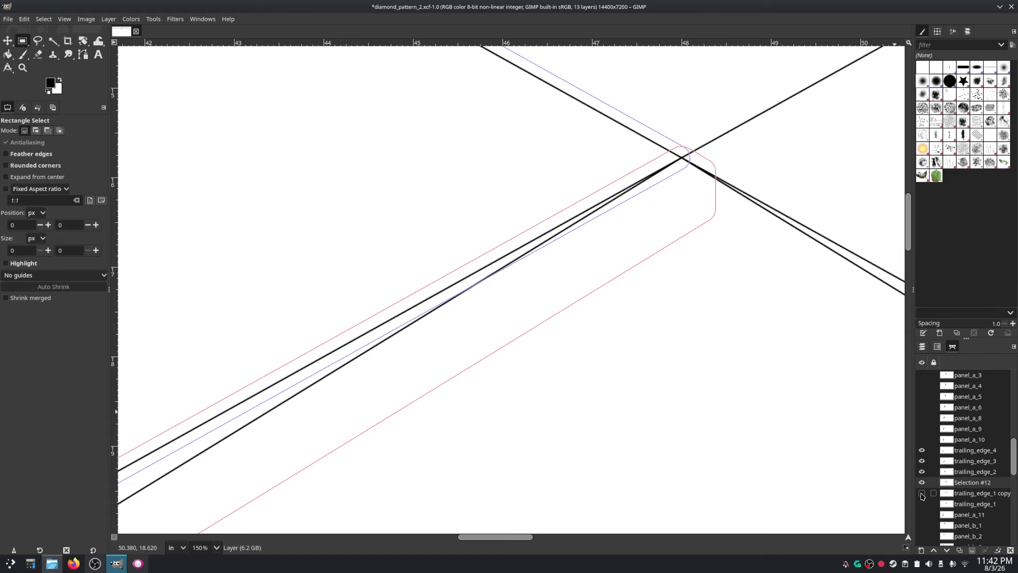
pyautogui.click(923, 493)
pyautogui.click(922, 494)
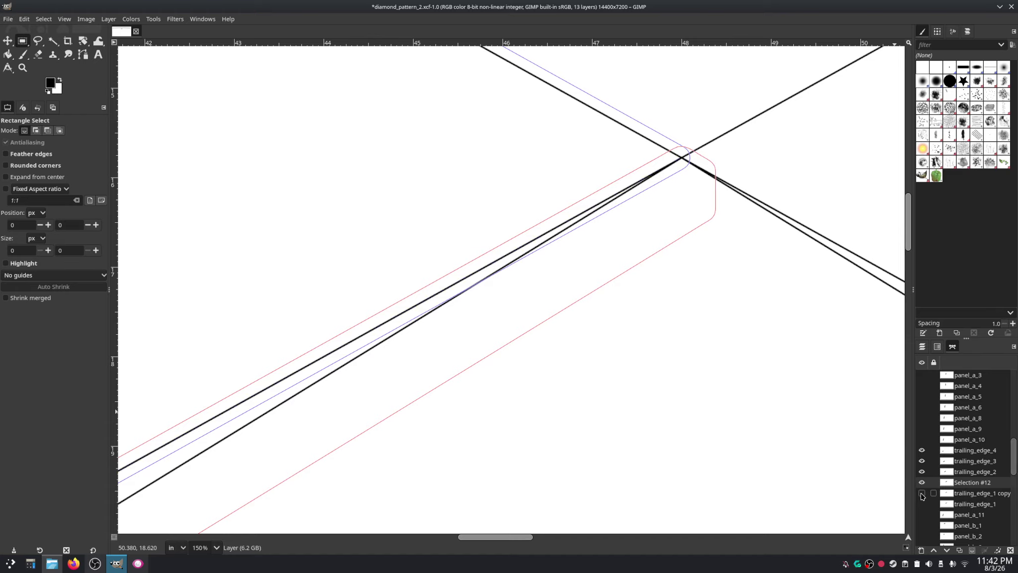
# Step: Duplicate the grown trailing-edge path
pyautogui.rightClick(982, 492)
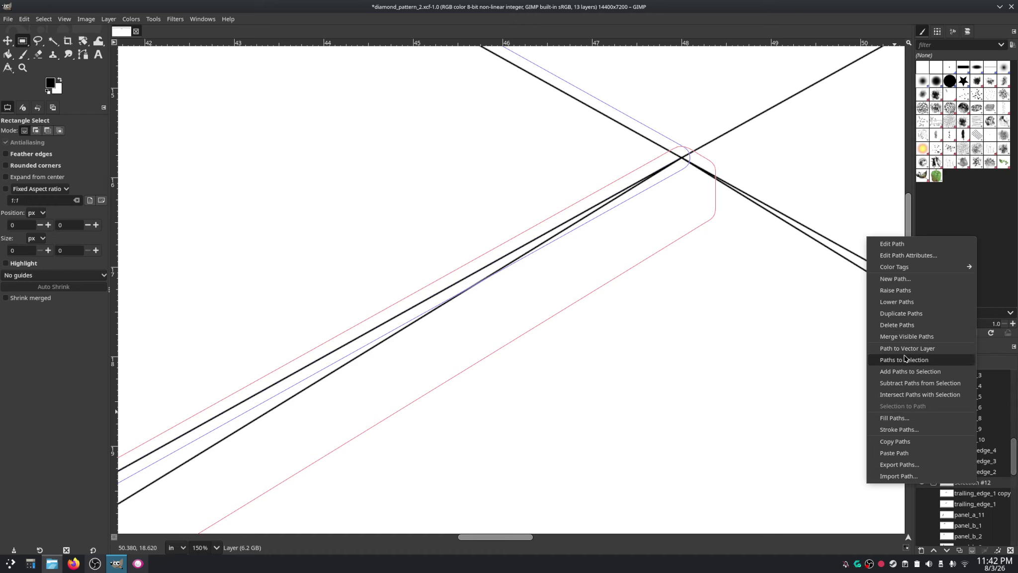
pyautogui.click(900, 314)
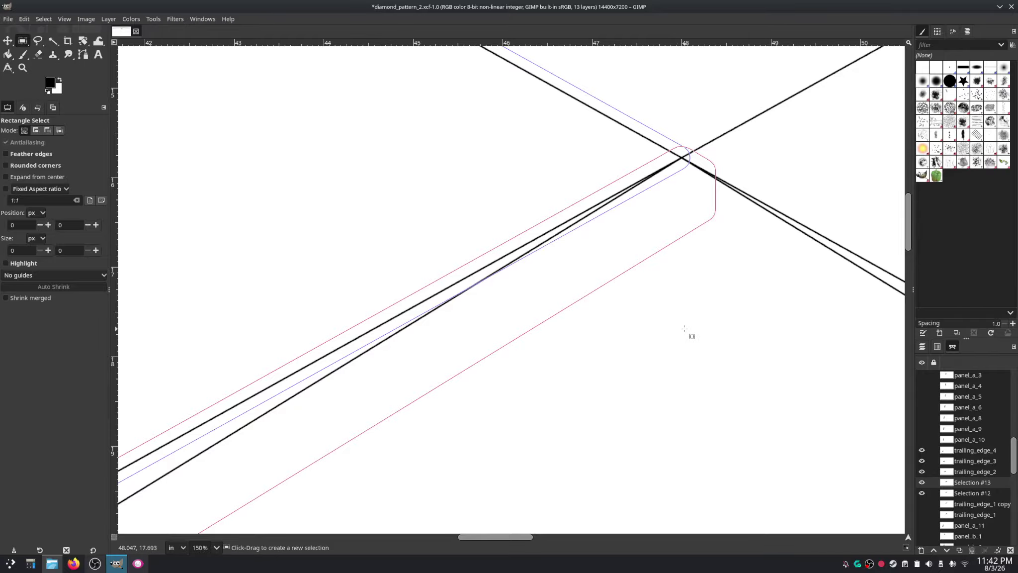
pyautogui.keyDown('ctrl'); pyautogui.scroll(-1, 685, 329); pyautogui.keyUp('ctrl')
pyautogui.scroll(-3, 625, 297)
pyautogui.hscroll(-3, 624, 298)
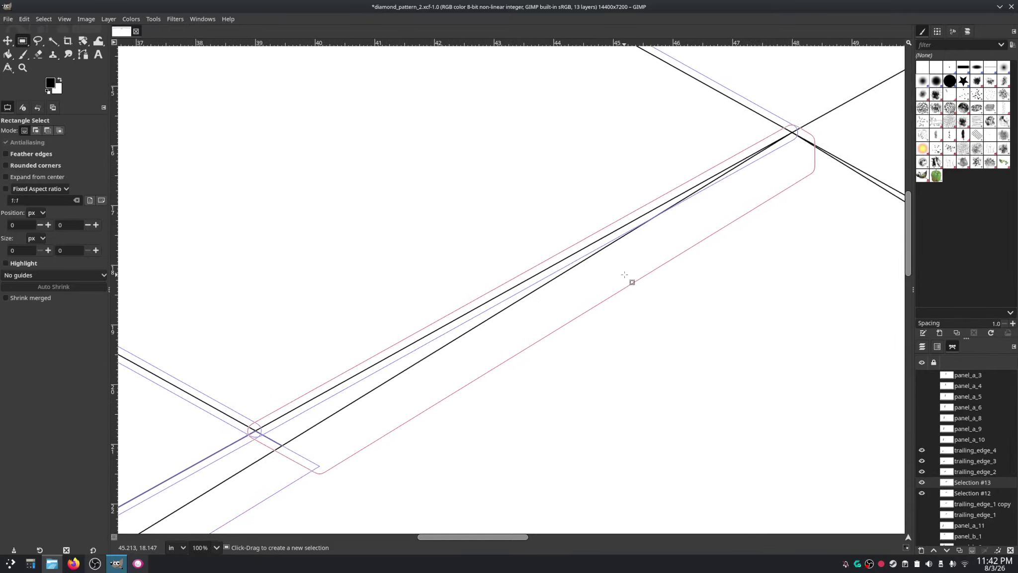
pyautogui.scroll(2, 625, 284)
pyautogui.scroll(-2, 581, 296)
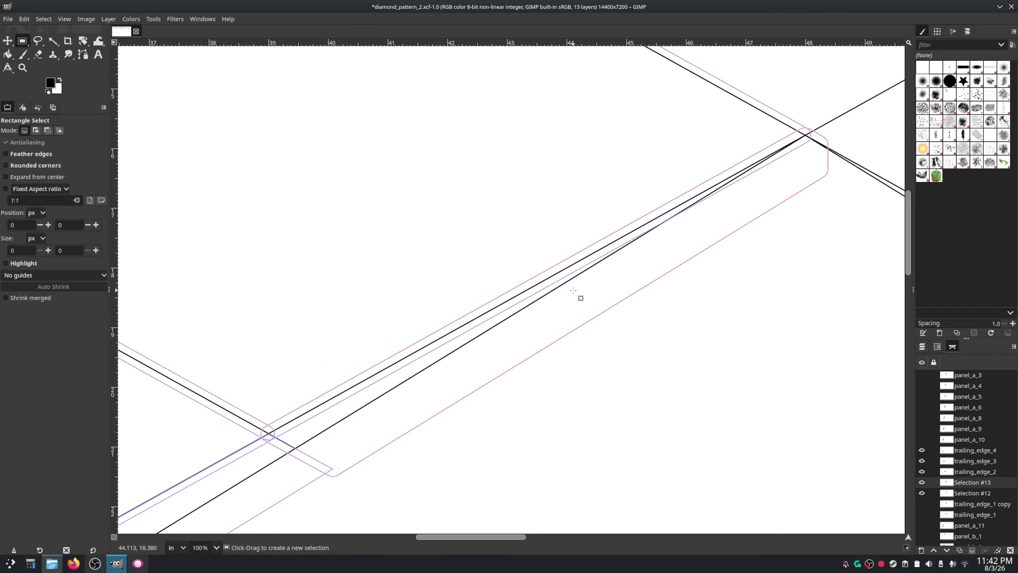
pyautogui.scroll(2, 576, 293)
pyautogui.scroll(-2, 581, 295)
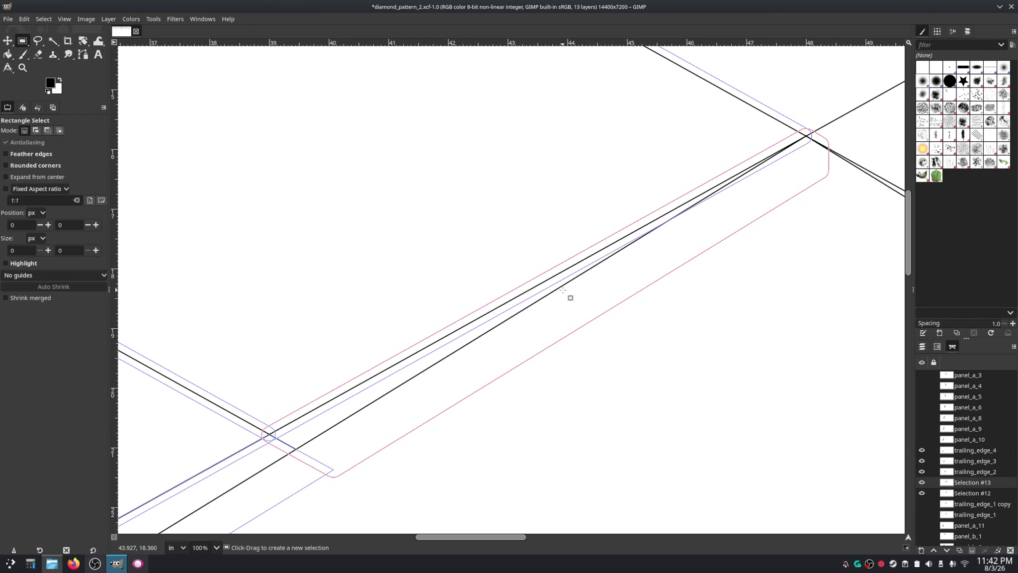
pyautogui.rightClick(87, 43)
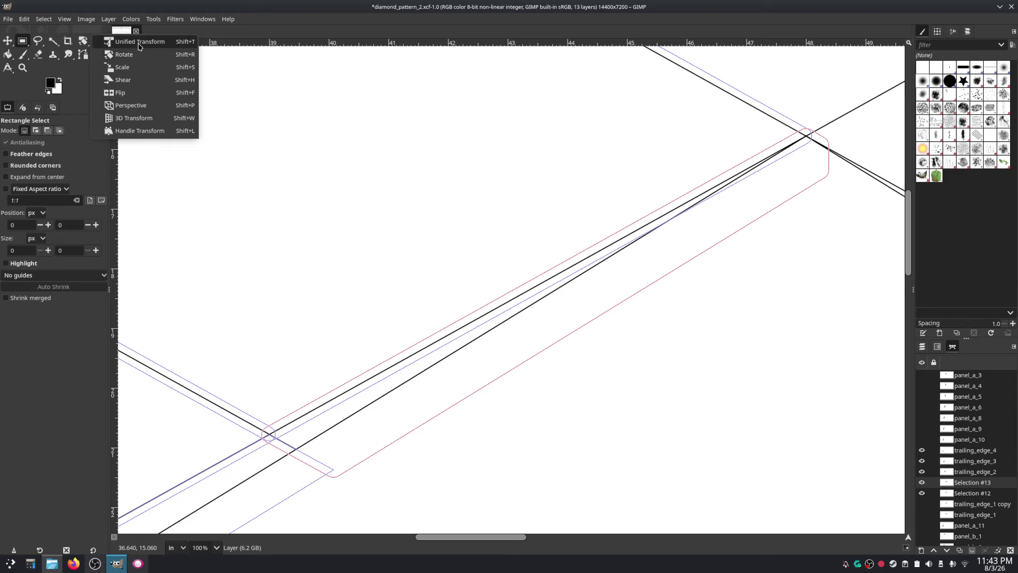
pyautogui.press('Escape')
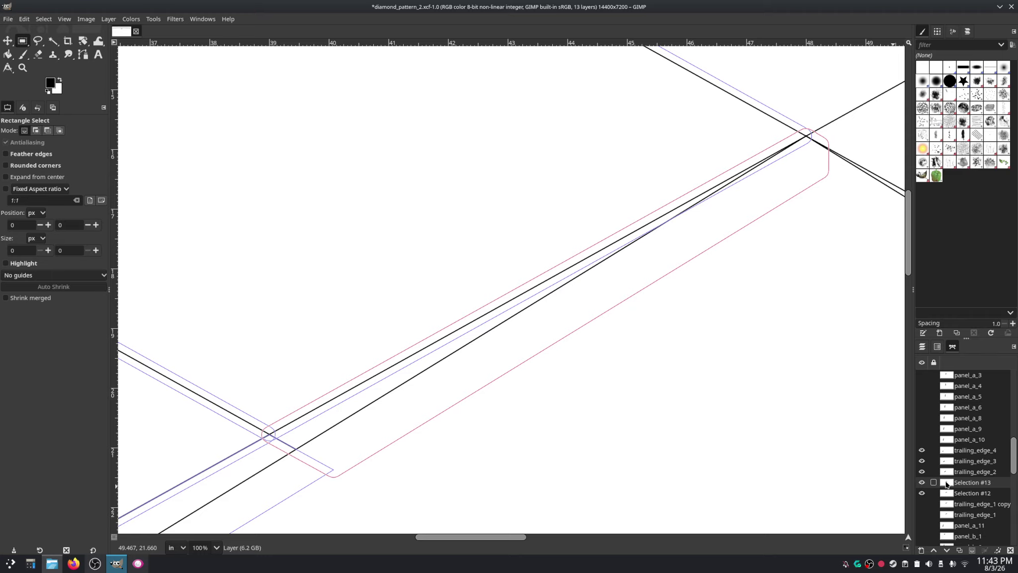
# Step: Display the duplicated grown path's nodes with the Paths tool and show the trailing_edge_1 copy path for comparison
pyautogui.press('b')
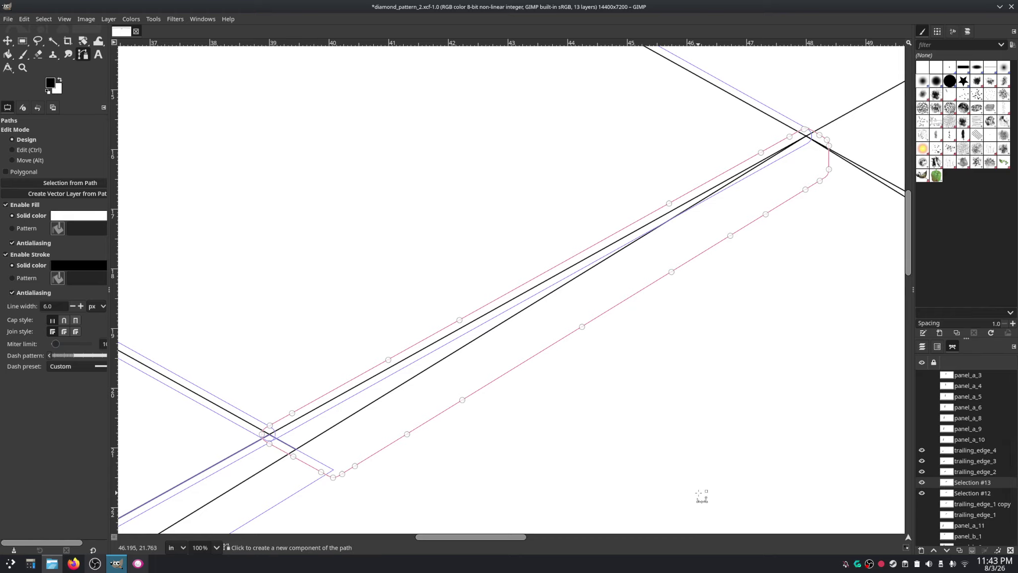
pyautogui.click(922, 504)
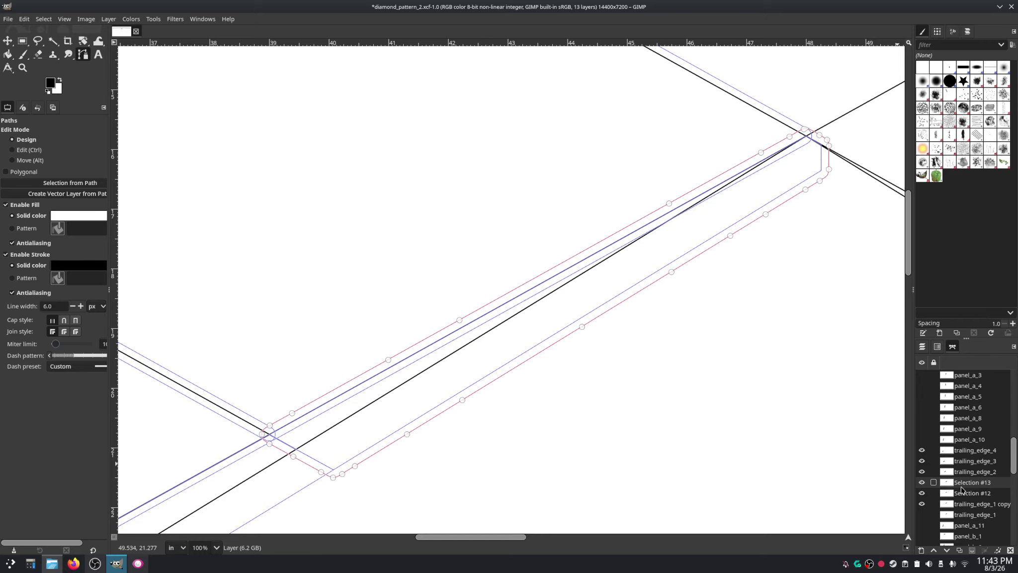
pyautogui.click(923, 483)
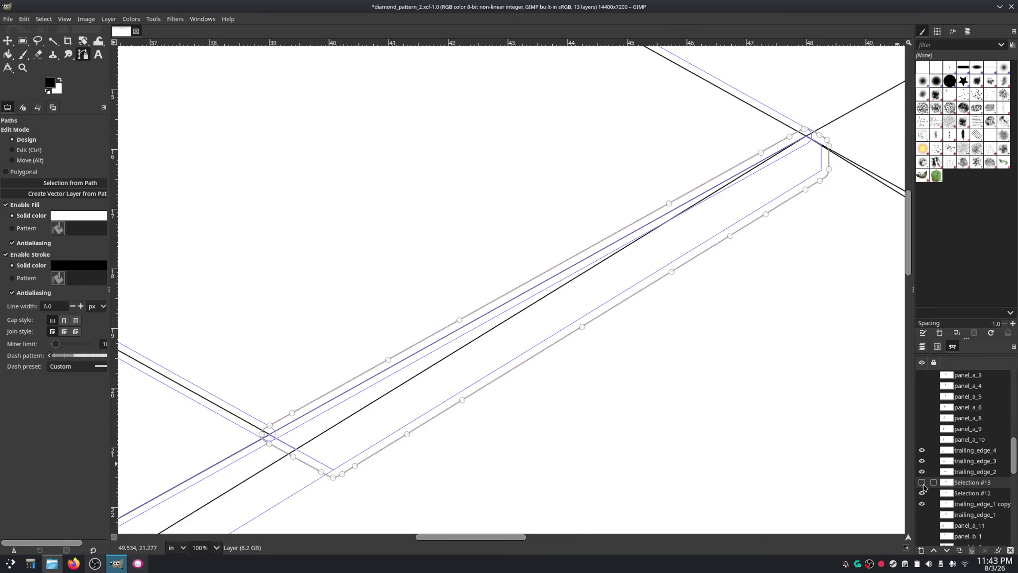
pyautogui.click(922, 482)
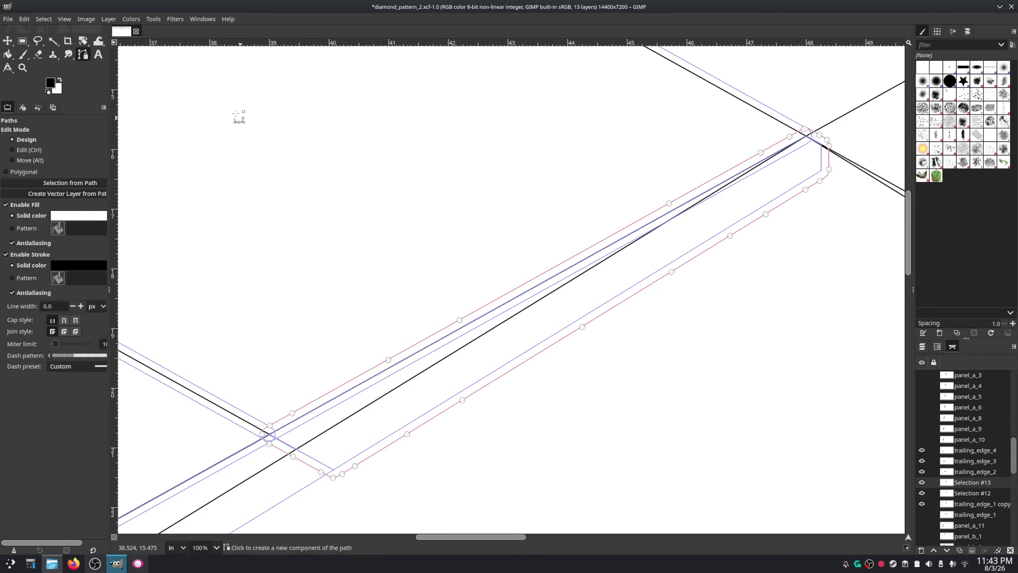
# Step: Try the Unified Transform tool on the duplicated grown path, and return to editing that path's nodes
pyautogui.moveTo(83, 42); pyautogui.dragTo(137, 45)
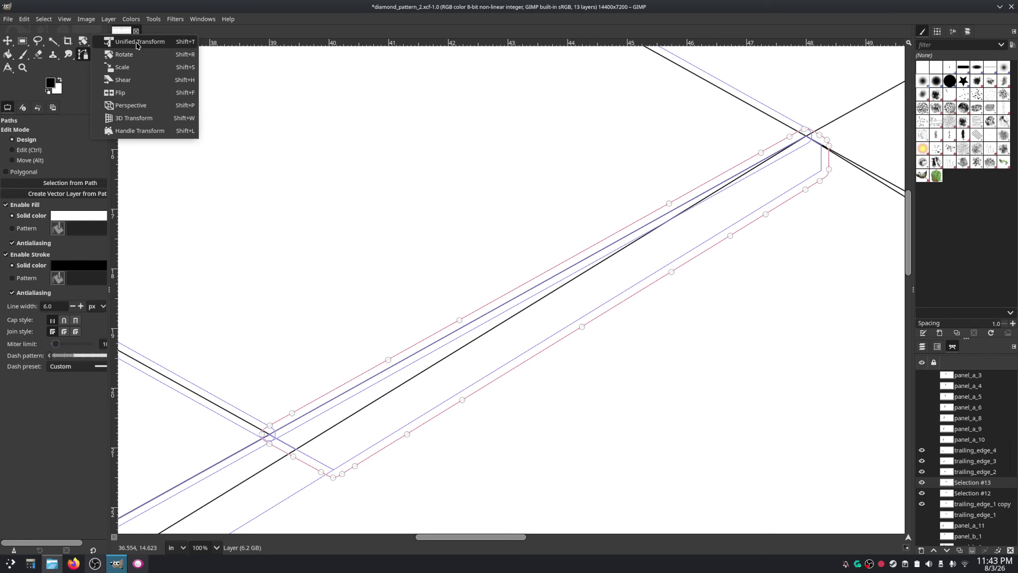
pyautogui.moveTo(137, 46); pyautogui.dragTo(138, 46)
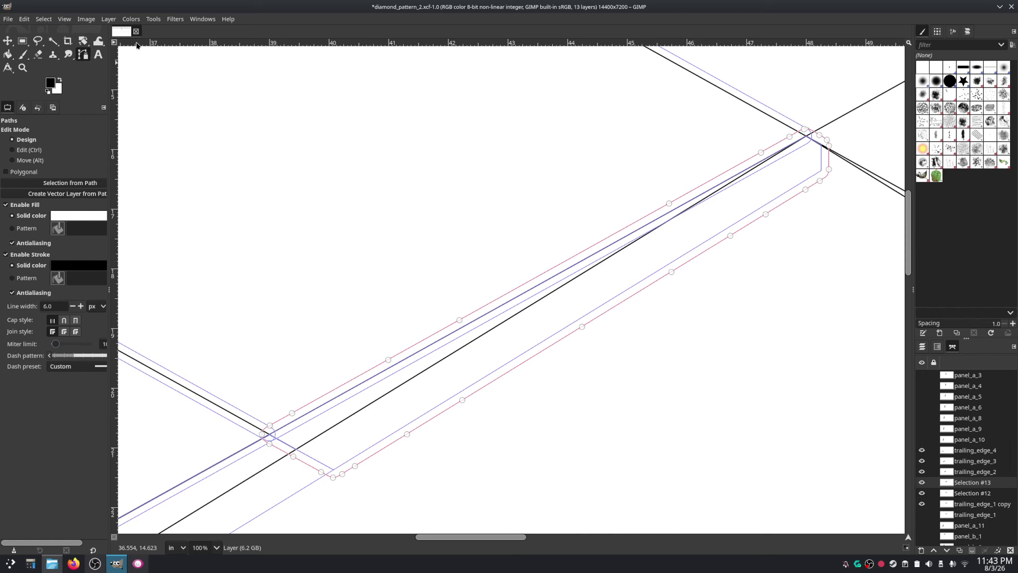
pyautogui.click(867, 122)
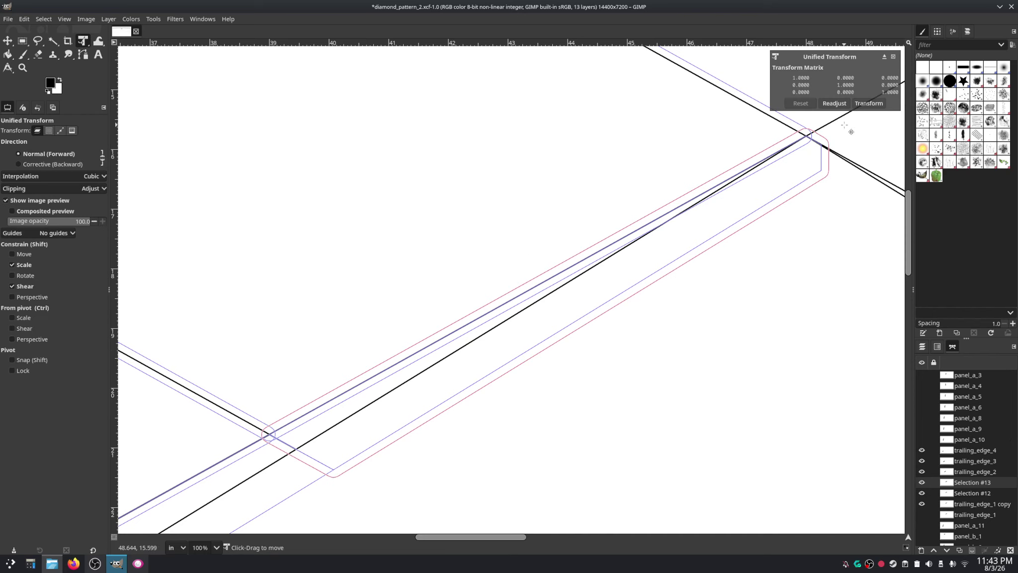
pyautogui.click(864, 103)
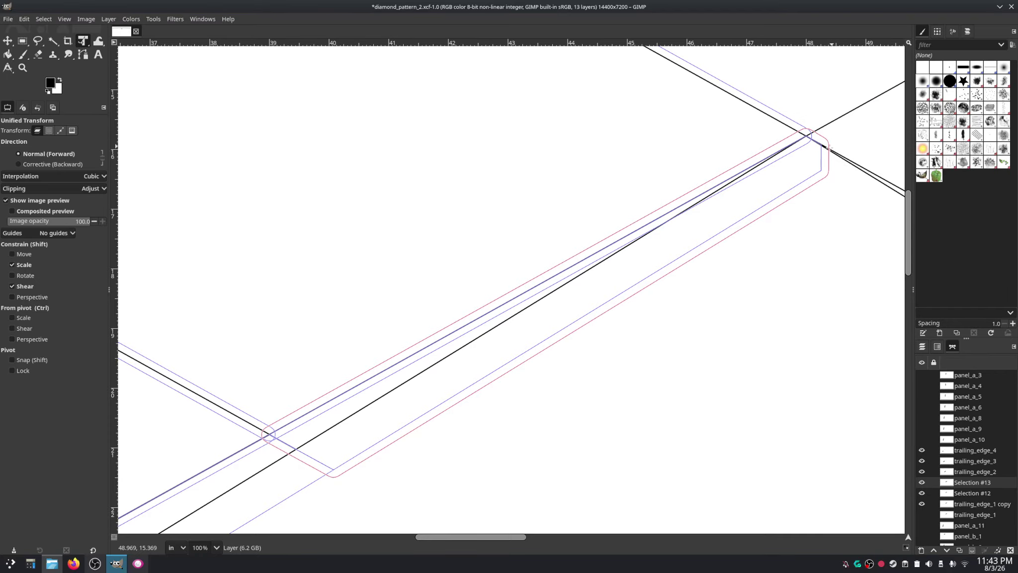
pyautogui.click(659, 237)
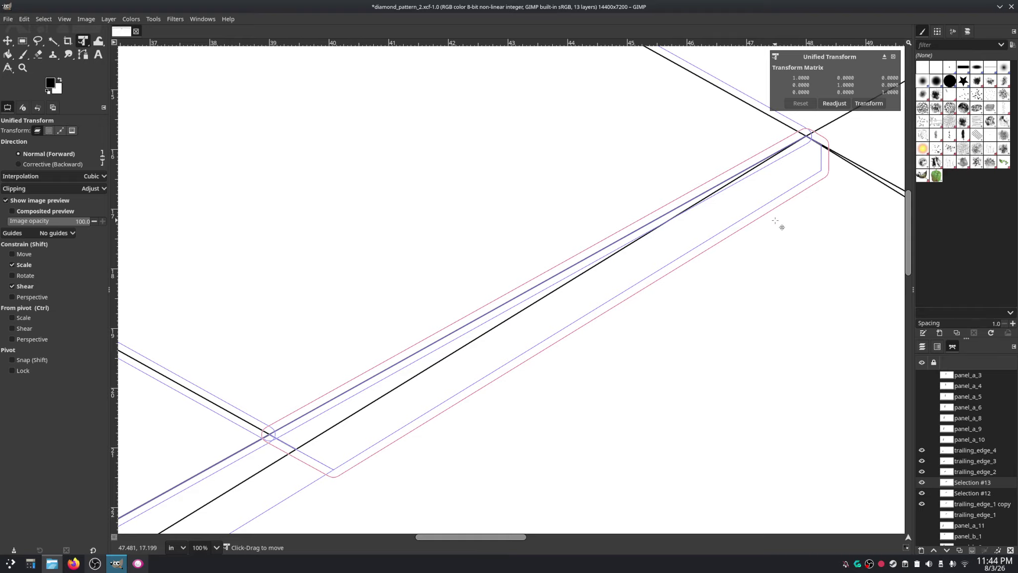
pyautogui.doubleClick(948, 484)
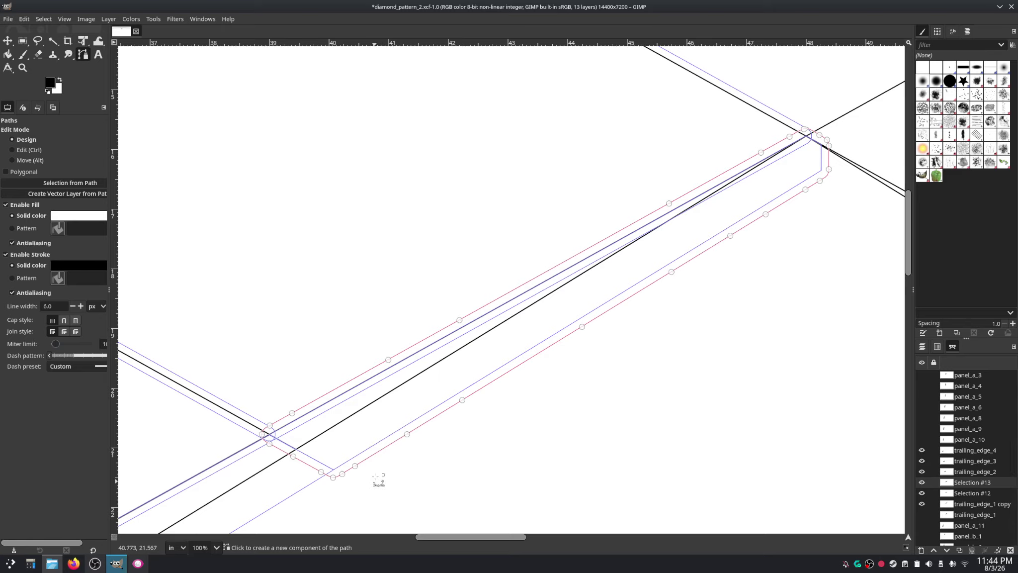
# Step: Try the Handle Transform tool by placing a handle near the lower corner at the strip's upper end
pyautogui.click(80, 46)
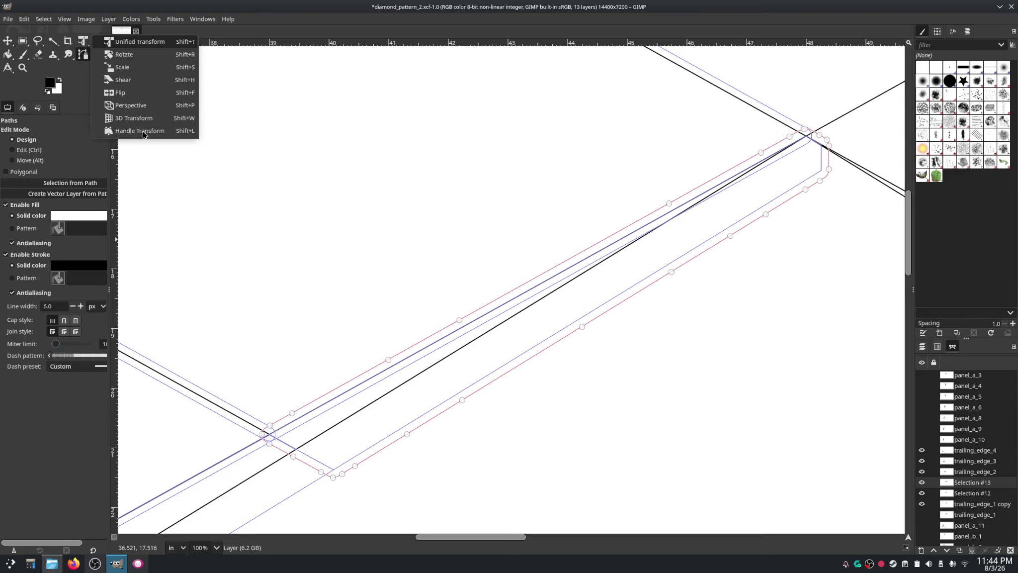
pyautogui.press('Down')
pyautogui.press('Down')
pyautogui.press('Down')
pyautogui.press('Down')
pyautogui.press('Down')
pyautogui.press('Down')
pyautogui.press('Down')
pyautogui.press('Down')
pyautogui.press('Down')
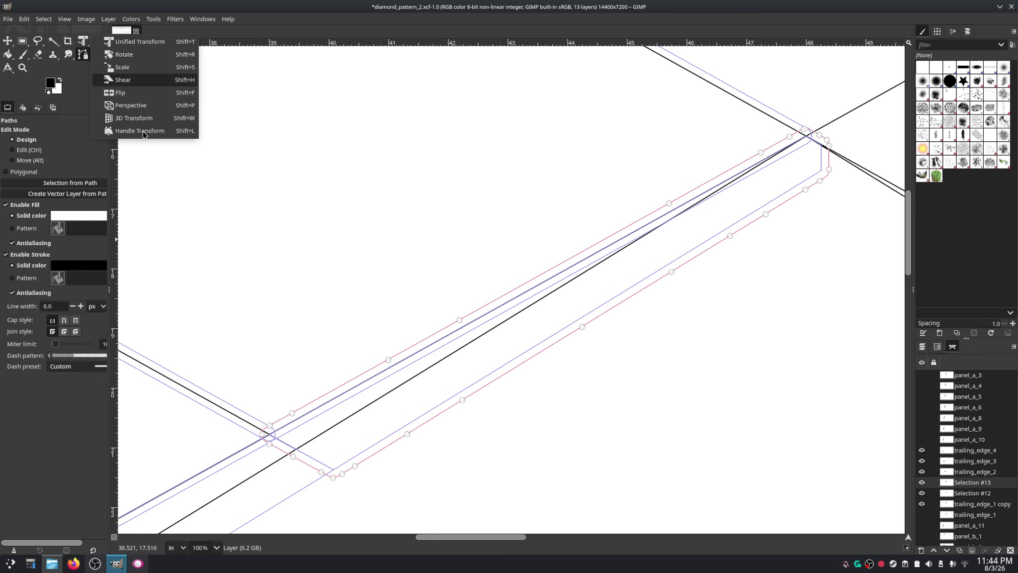
pyautogui.press('Up')
pyautogui.click(143, 132)
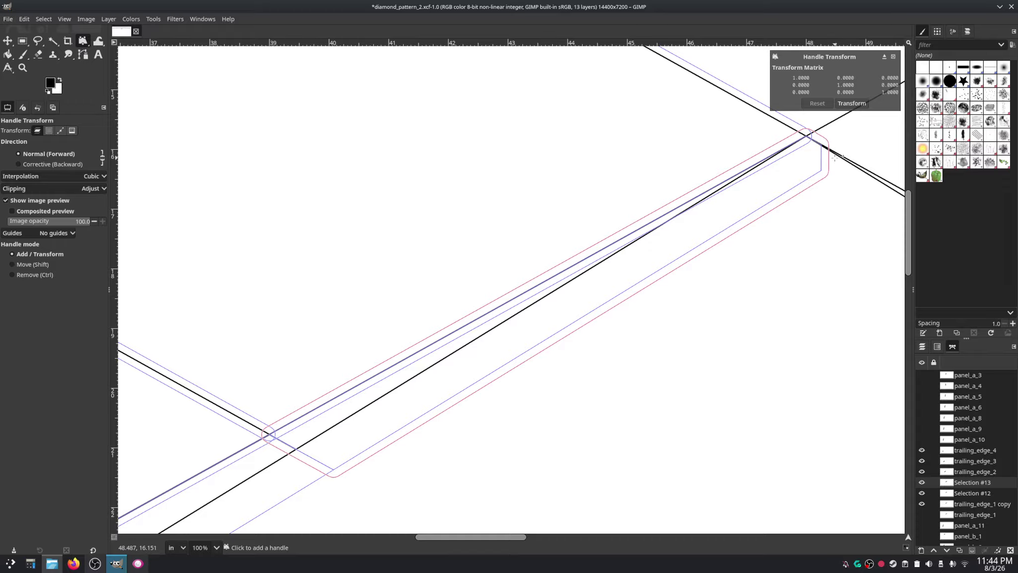
pyautogui.moveTo(827, 174); pyautogui.dragTo(827, 176)
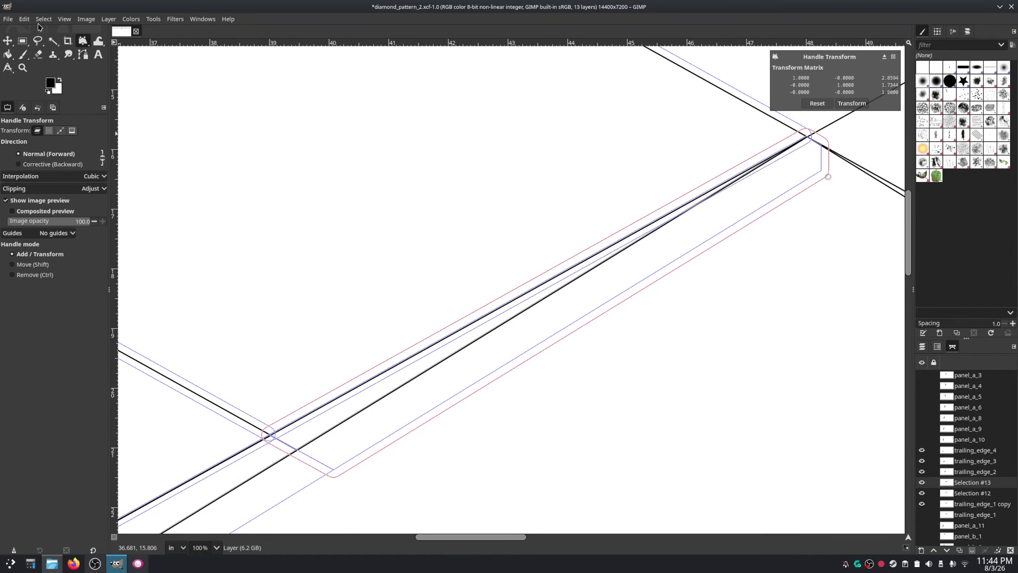
# Step: Undo the last Handle Transform step
pyautogui.click(7, 20)
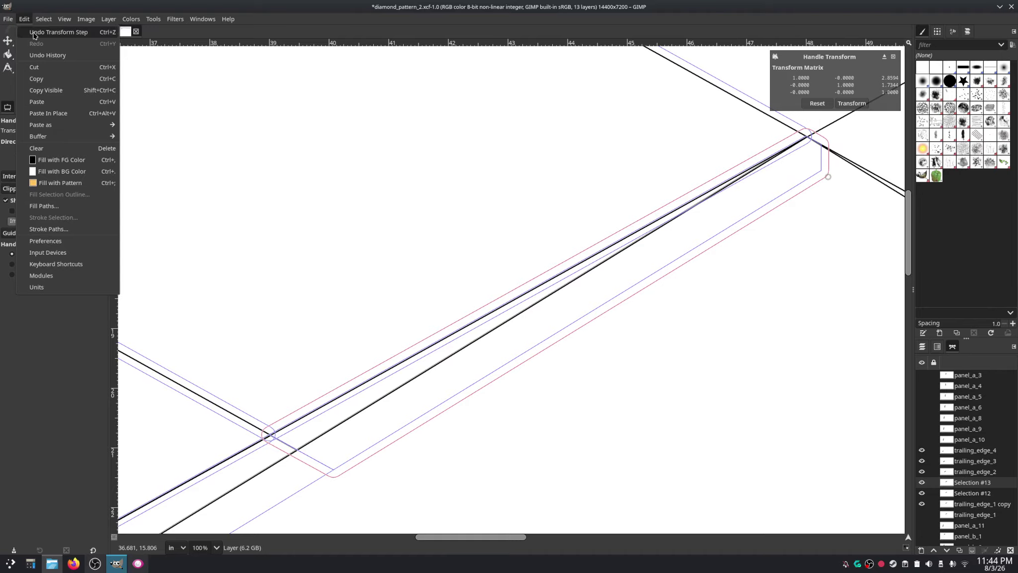
pyautogui.click(33, 32)
pyautogui.click(25, 18)
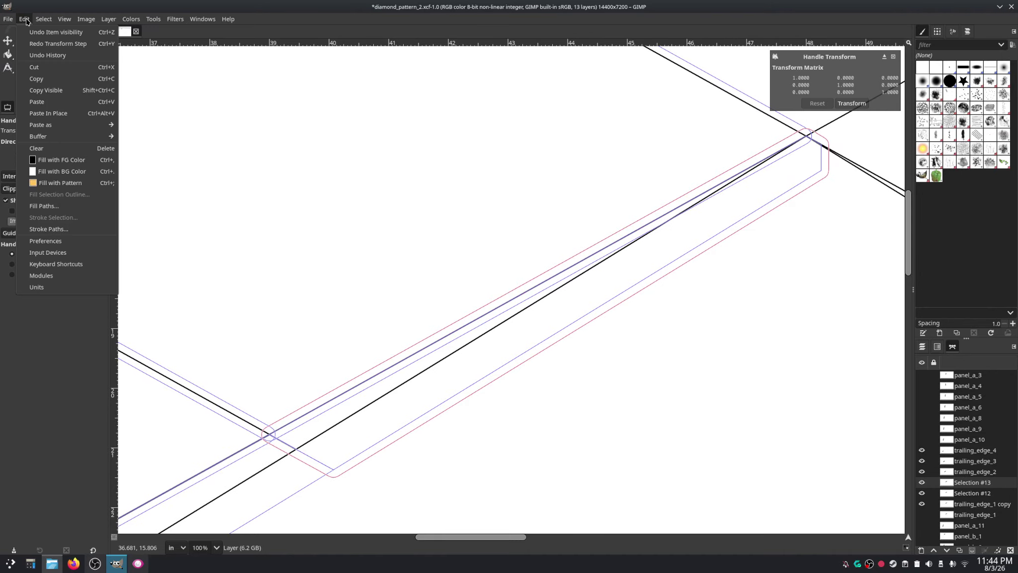
pyautogui.press('Escape')
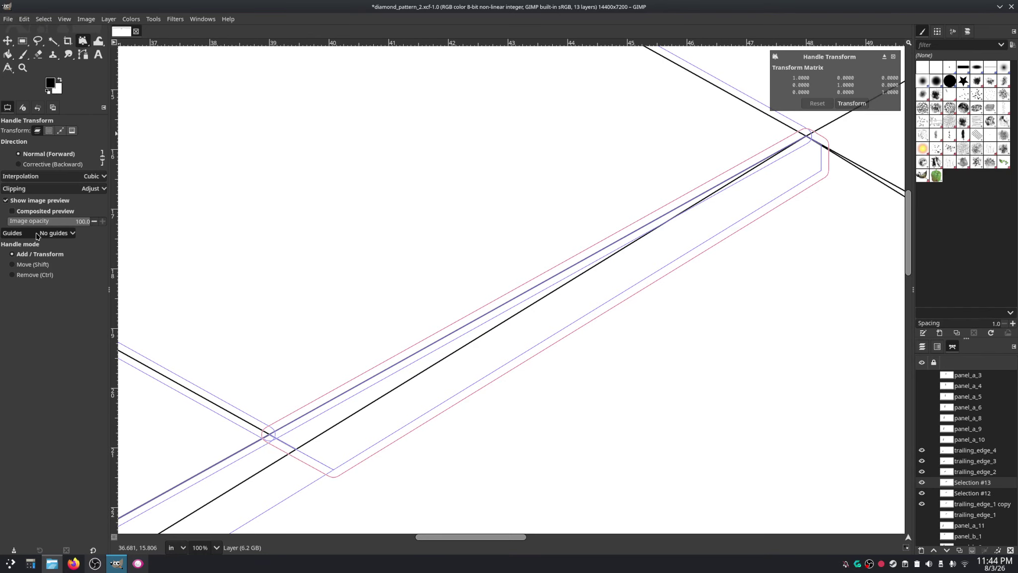
# Step: Set the Handle Transform tool to act on paths and place a handle on the grown strip's lower long edge
pyautogui.click(60, 131)
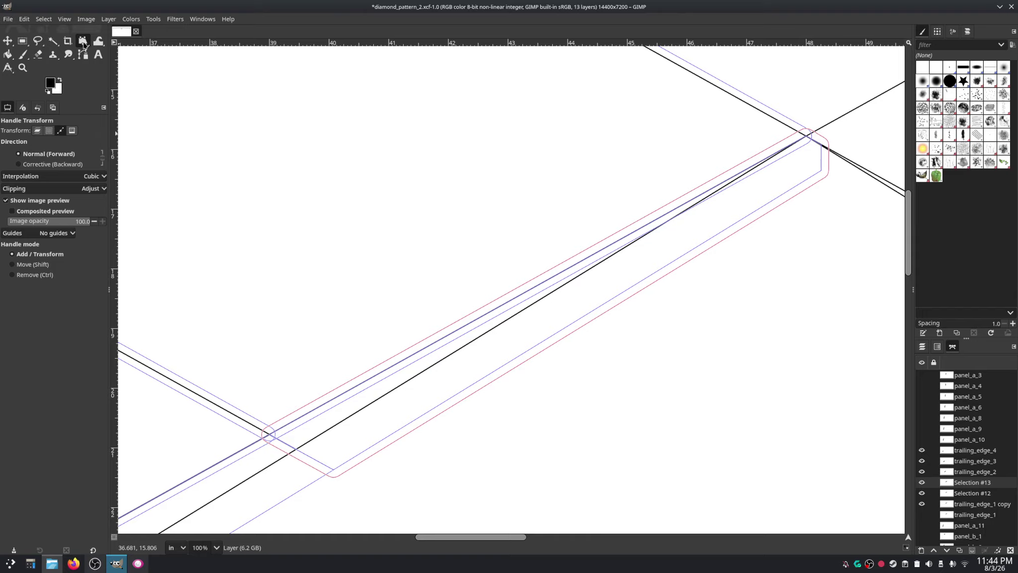
pyautogui.click(744, 228)
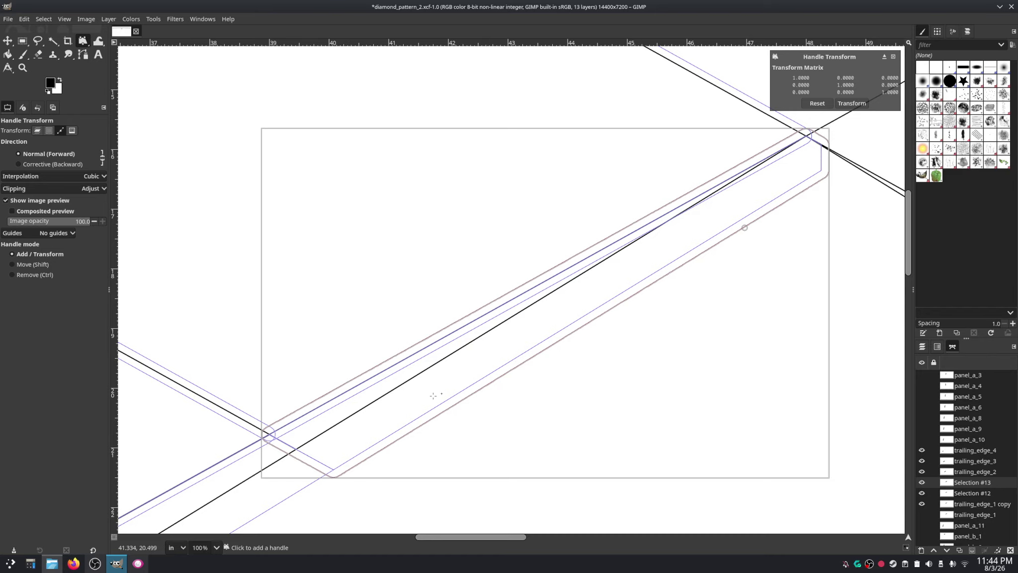
# Step: Switch to the Unified Transform tool and set it to act on paths
pyautogui.moveTo(83, 41); pyautogui.dragTo(158, 57)
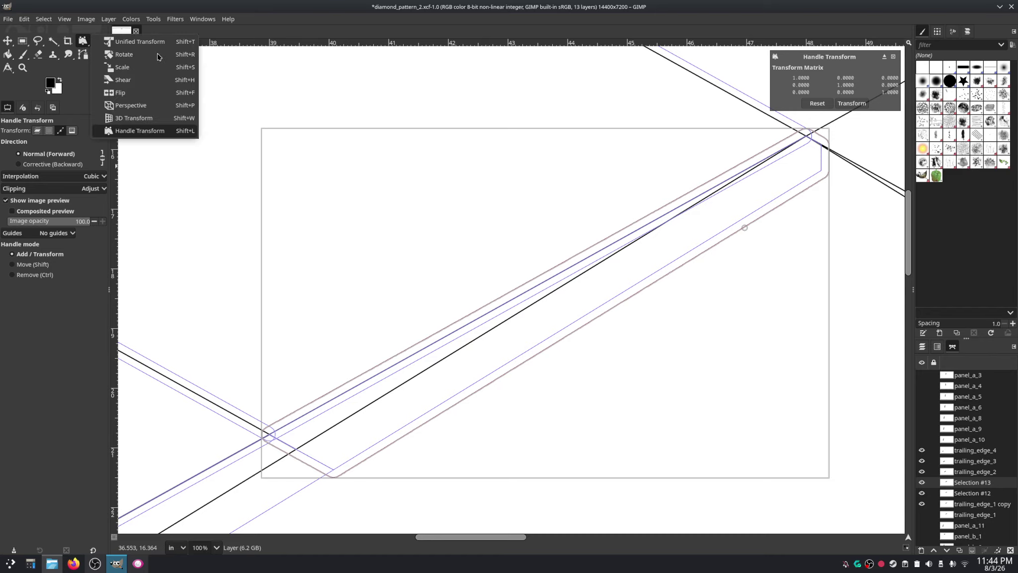
pyautogui.press('Up')
pyautogui.press('Up')
pyautogui.press('Up')
pyautogui.press('Up')
pyautogui.press('Up')
pyautogui.press('Up')
pyautogui.press('Up')
pyautogui.press('Up')
pyautogui.press('Up')
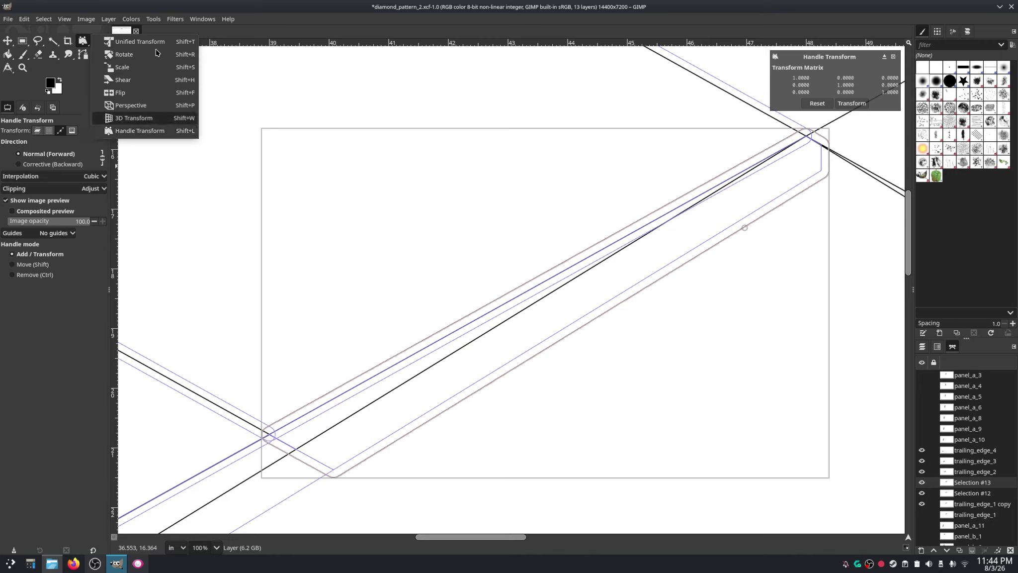
pyautogui.press('Down')
pyautogui.press('Down')
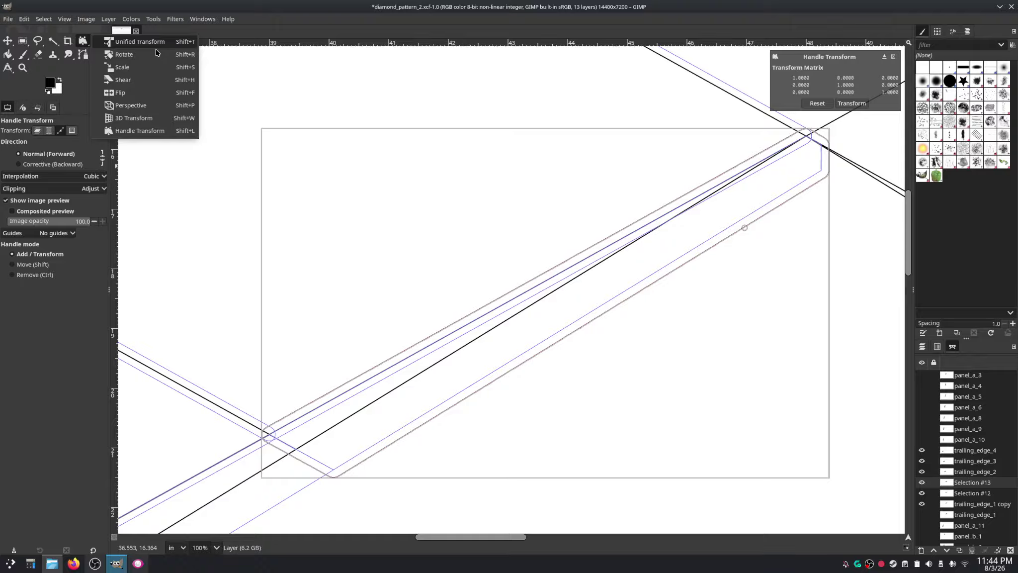
pyautogui.press('Return')
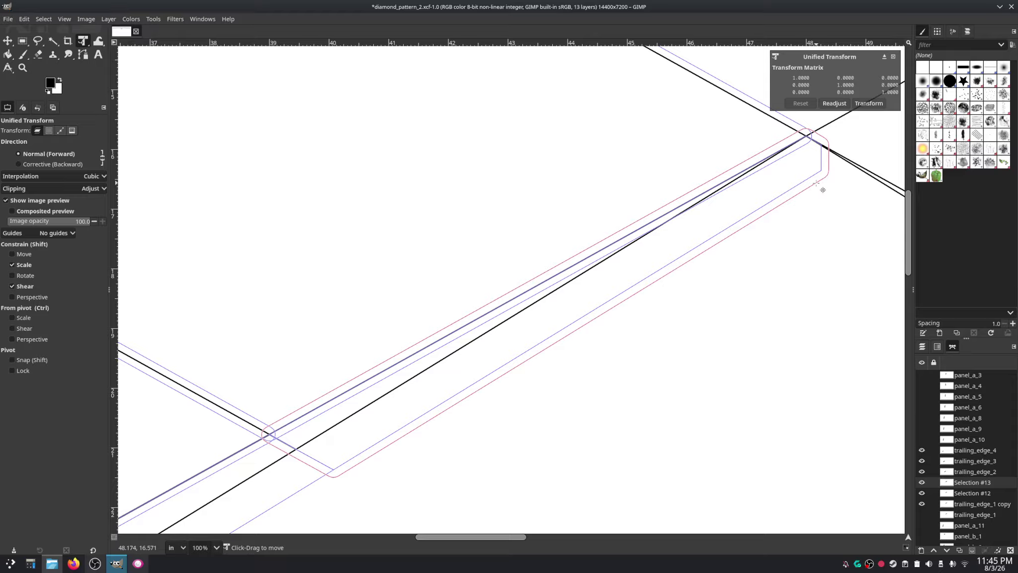
pyautogui.press('Escape')
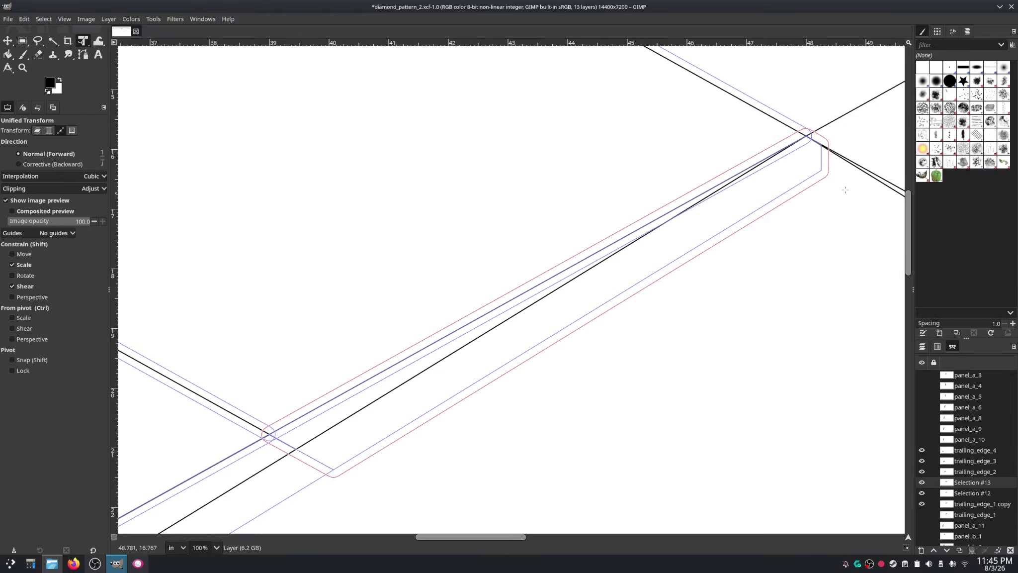
# Step: Try scaling the duplicated grown path slightly larger from its lower-right bounding corner, and undo the scaling
pyautogui.click(824, 176)
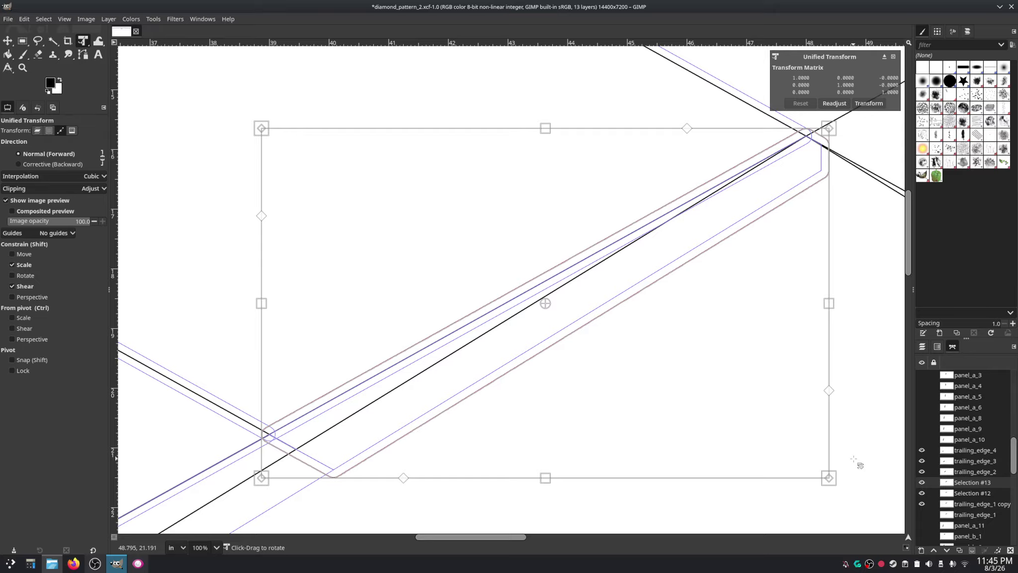
pyautogui.moveTo(829, 477)
pyautogui.mouseDown()
pyautogui.moveTo(815, 469)
pyautogui.moveTo(836, 482)
pyautogui.mouseUp()
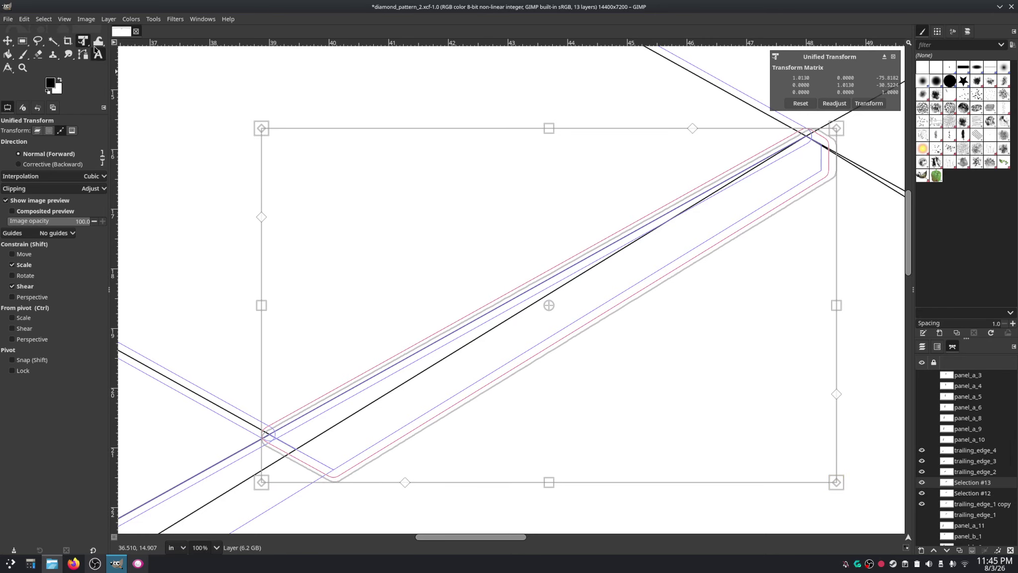
pyautogui.click(24, 19)
pyautogui.click(37, 30)
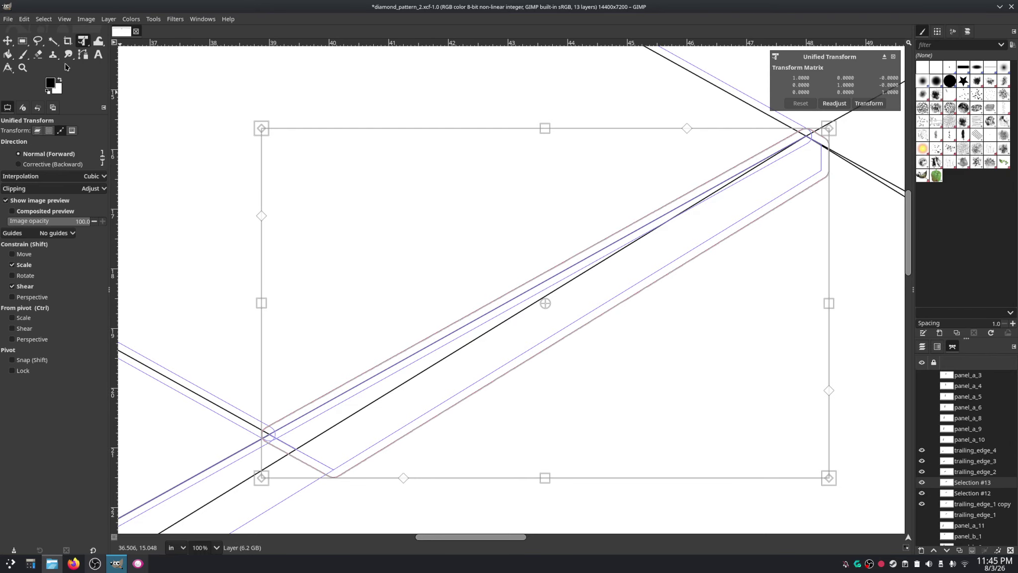
# Step: Return to the Handle Transform tool, place a handle on the path's lower long edge, and reset the transform
pyautogui.click(84, 43)
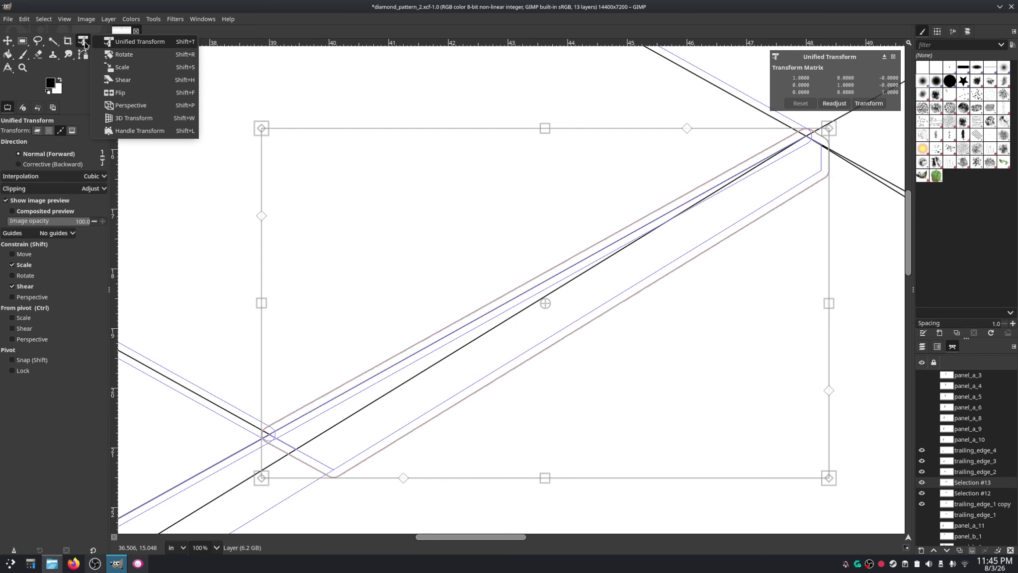
pyautogui.click(139, 130)
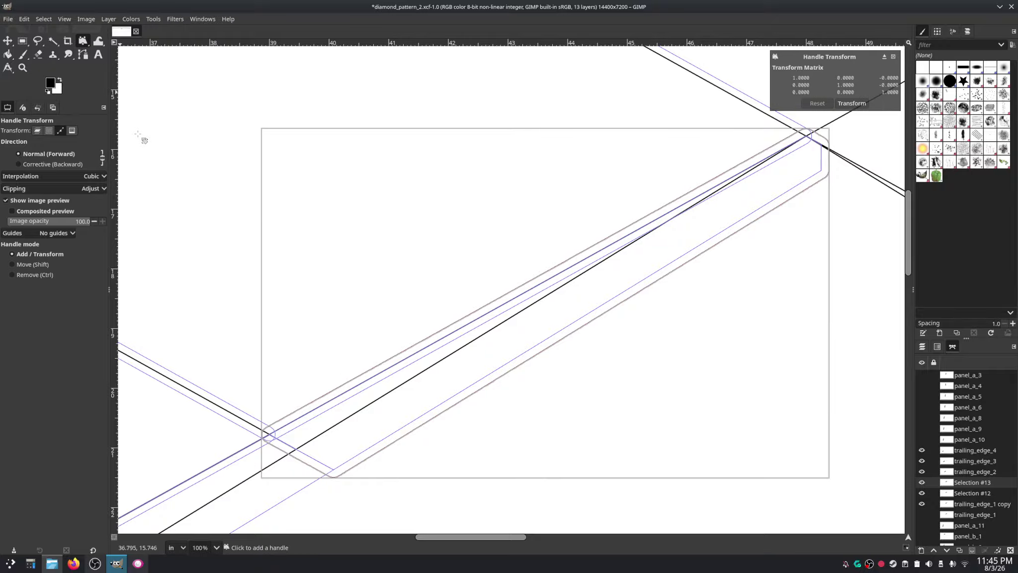
pyautogui.click(774, 206)
pyautogui.rightClick(821, 234)
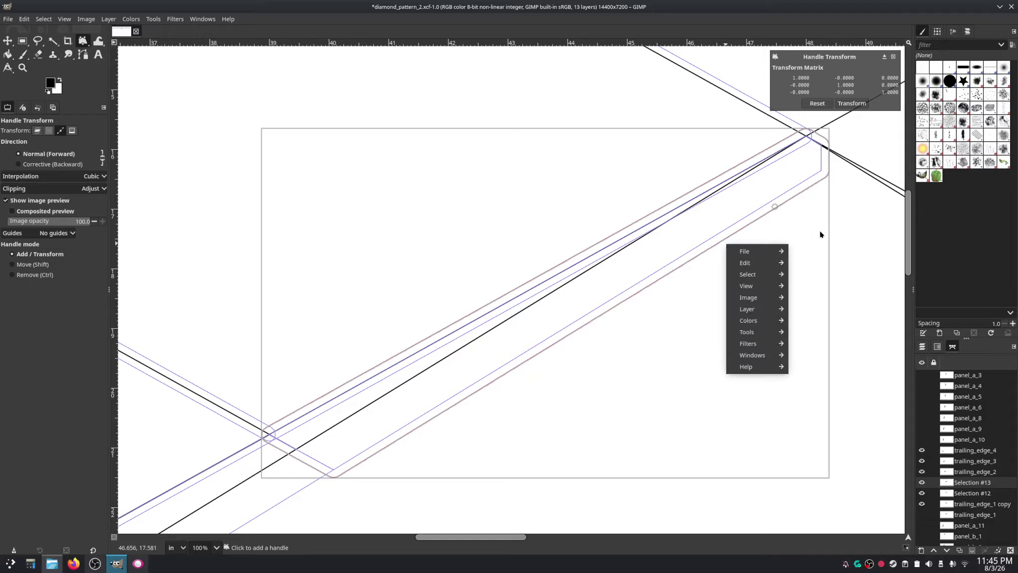
pyautogui.press('Escape')
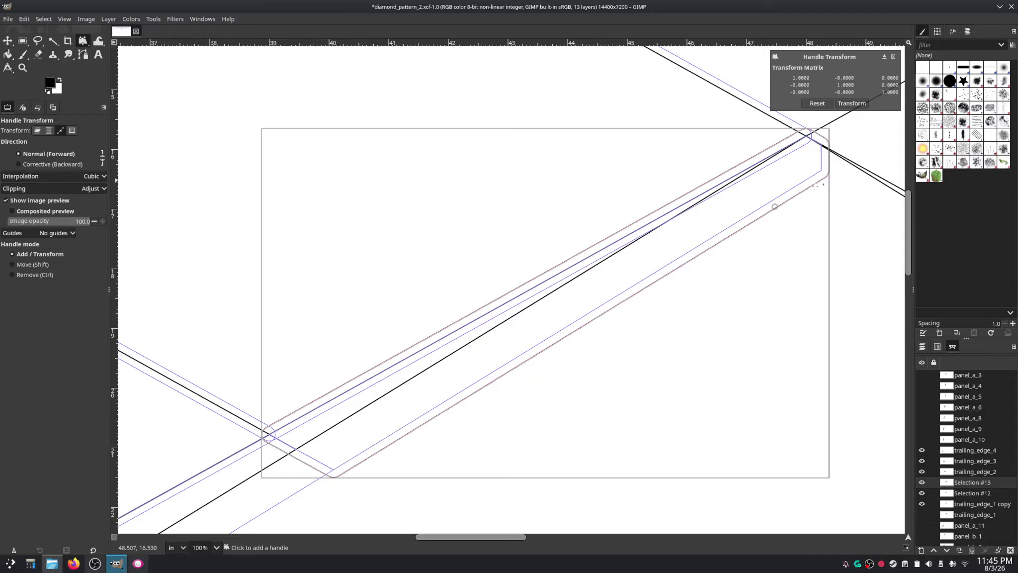
pyautogui.click(818, 103)
# Step: Try moving a handle placed at the strip's lower-left corner outward, and undo that transform step
pyautogui.click(339, 476)
pyautogui.moveTo(339, 473)
pyautogui.mouseDown()
pyautogui.moveTo(355, 477)
pyautogui.moveTo(321, 475)
pyautogui.mouseUp()
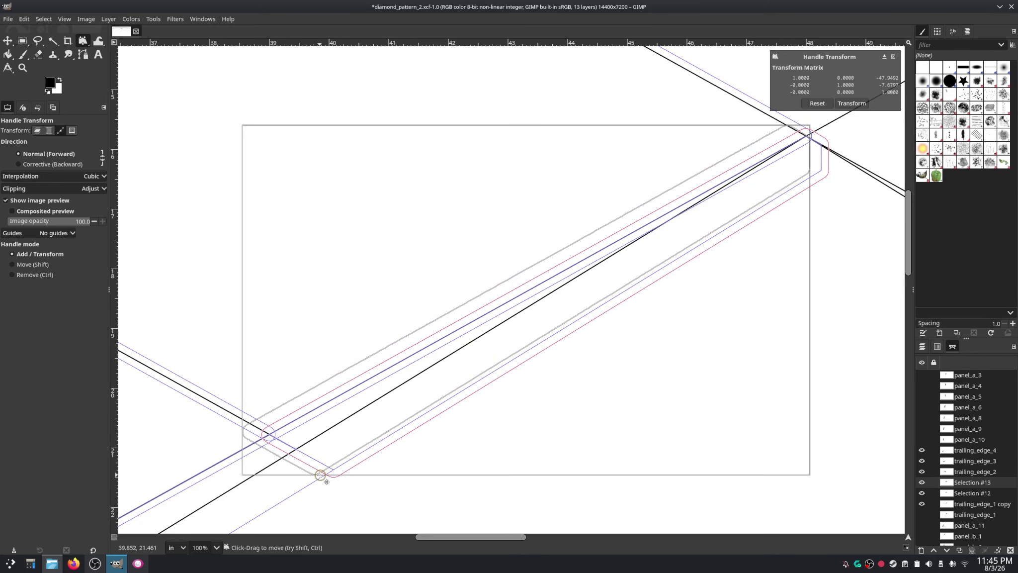
pyautogui.click(23, 19)
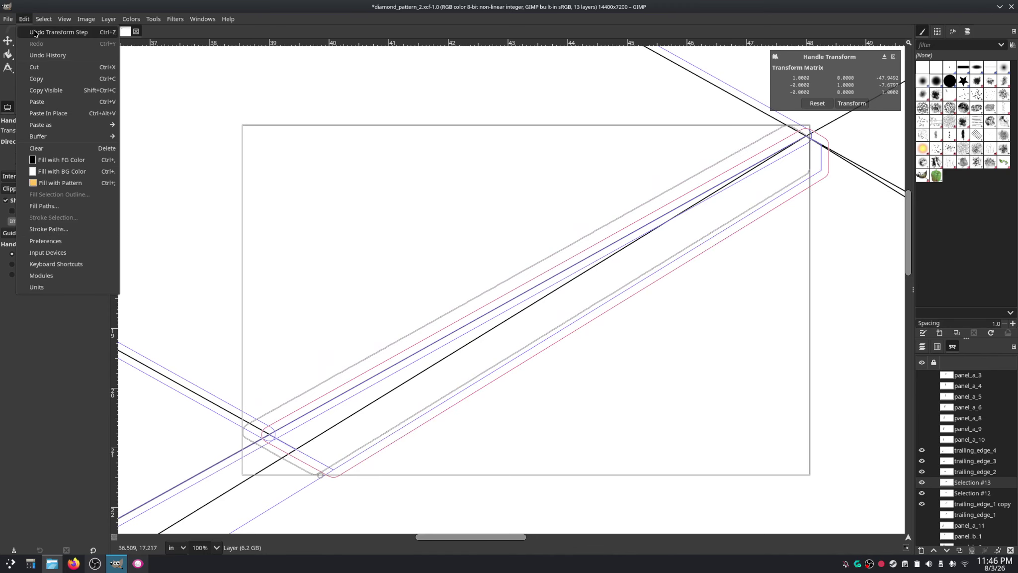
pyautogui.click(34, 32)
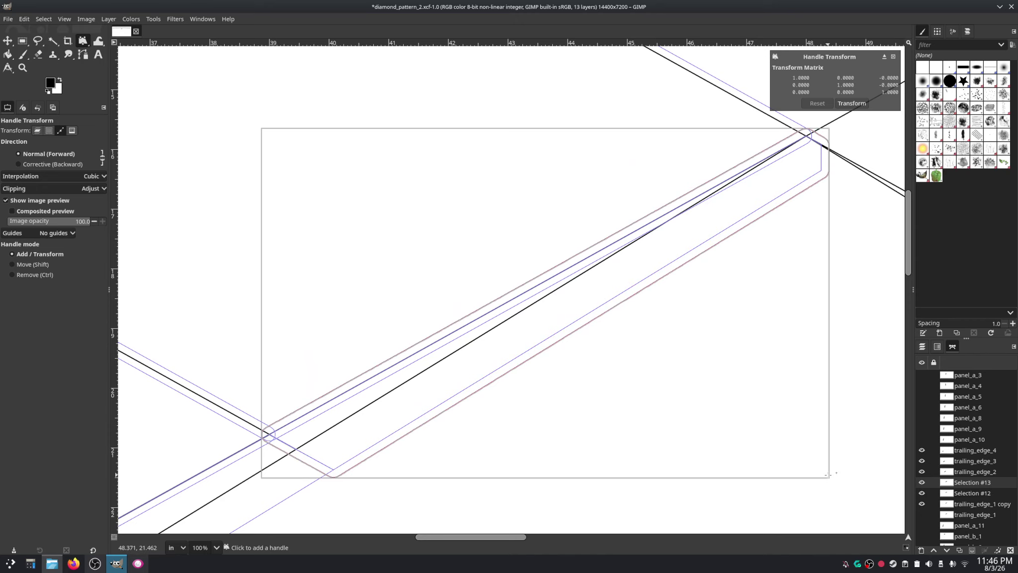
# Step: Try moving a handle at the bounding box's lower-right corner, undo it, and cancel the Handle Transform
pyautogui.moveTo(837, 476); pyautogui.dragTo(815, 497)
pyautogui.hotkey('ctrl', 'z')
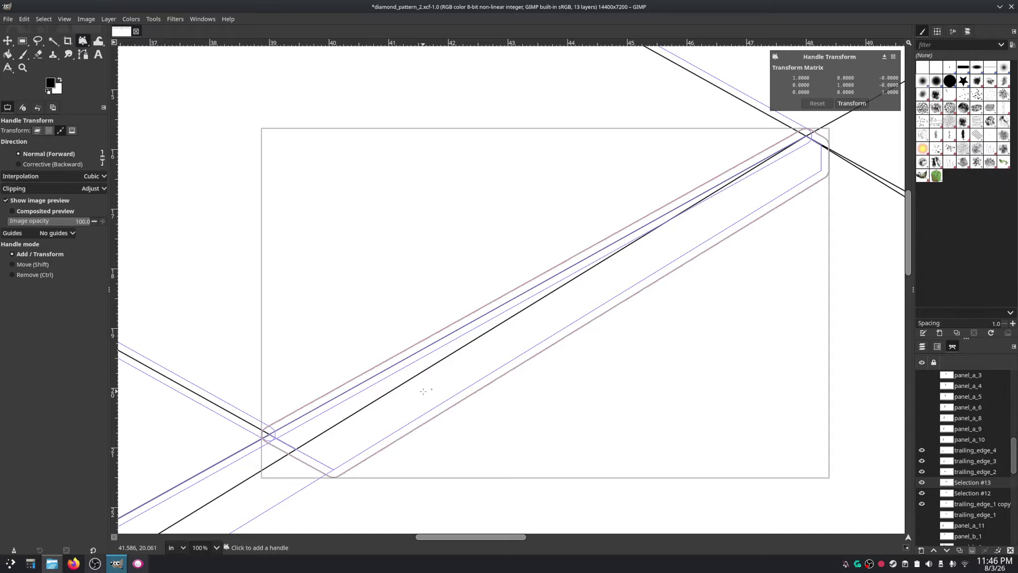
pyautogui.click(49, 20)
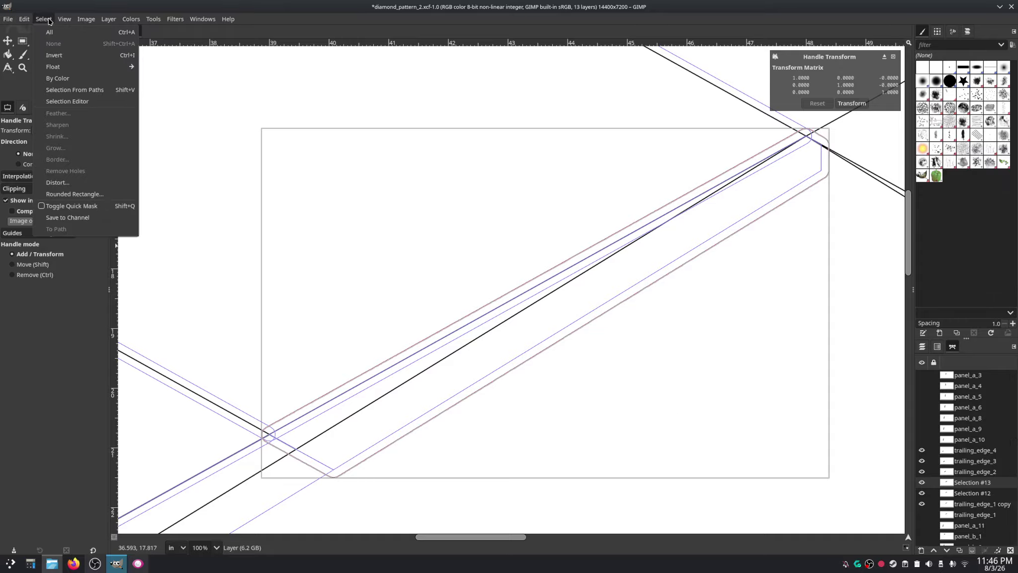
pyautogui.press('Escape')
pyautogui.click(83, 45)
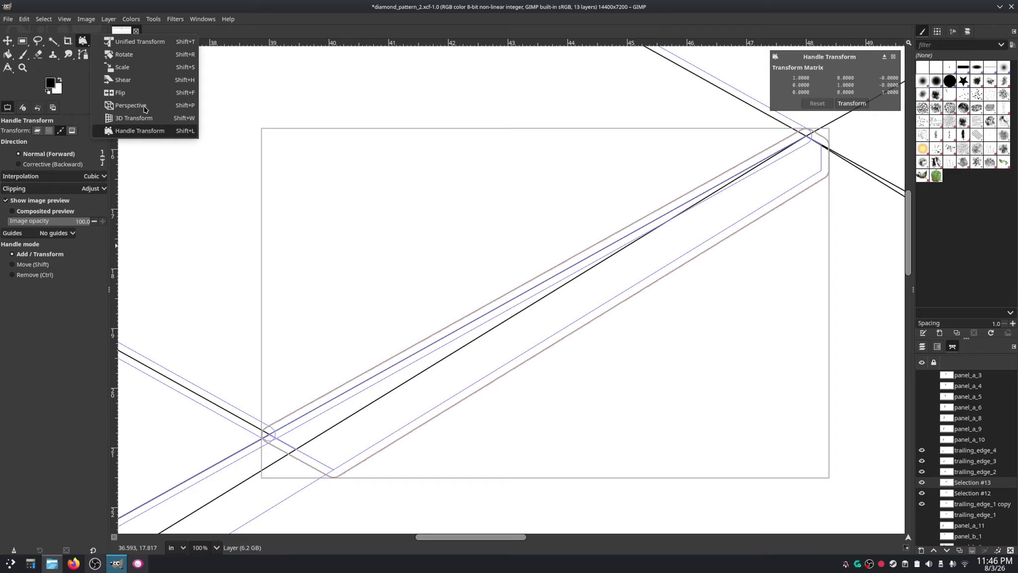
pyautogui.press('Up')
pyautogui.press('Escape')
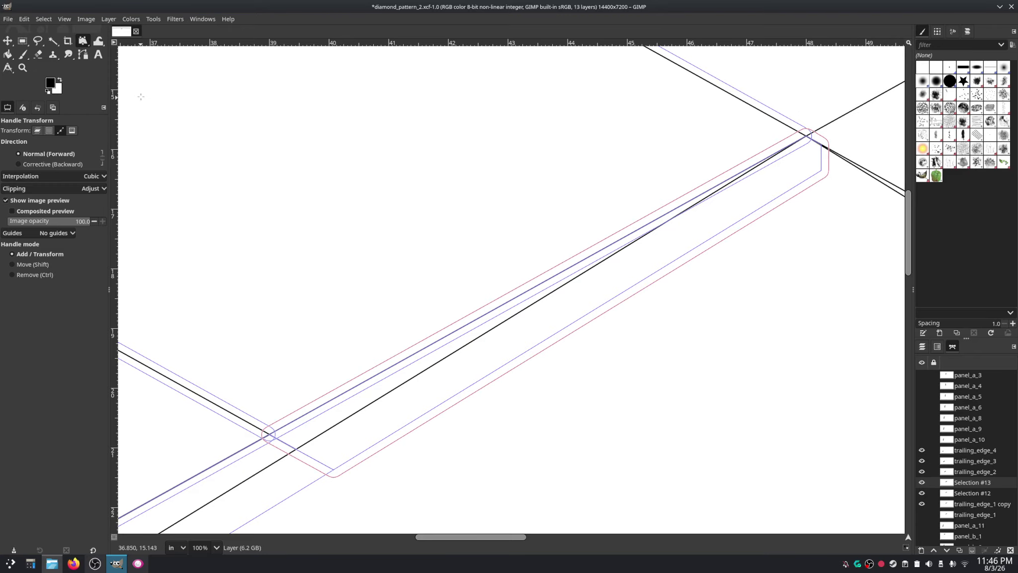
# Step: Try transforming the path with two handles near the strip's upper end, and undo the resulting distortion
pyautogui.click(808, 184)
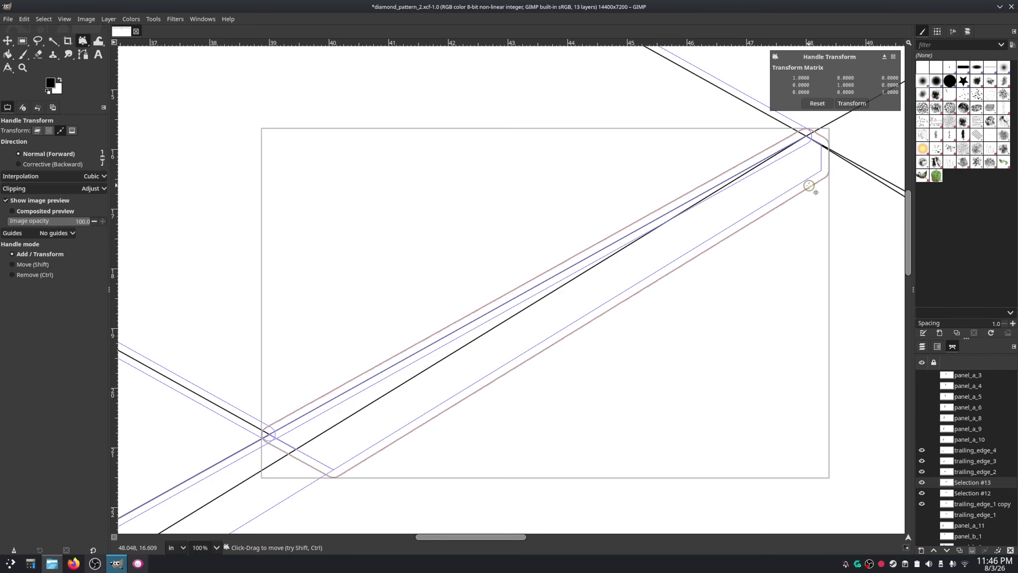
pyautogui.click(83, 40)
pyautogui.click(822, 199)
pyautogui.moveTo(823, 200); pyautogui.dragTo(799, 171)
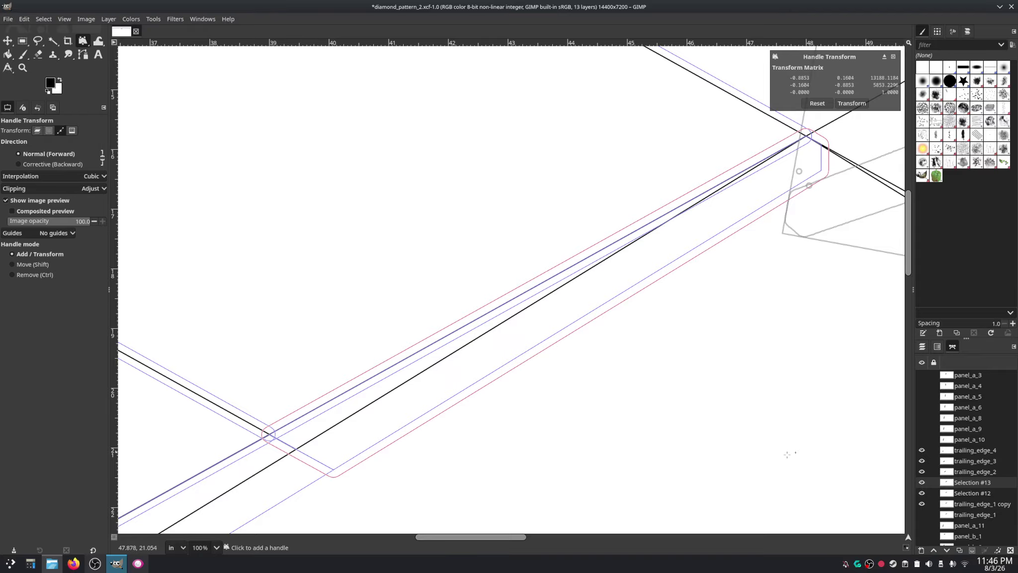
pyautogui.hotkey('ctrl', 'z')
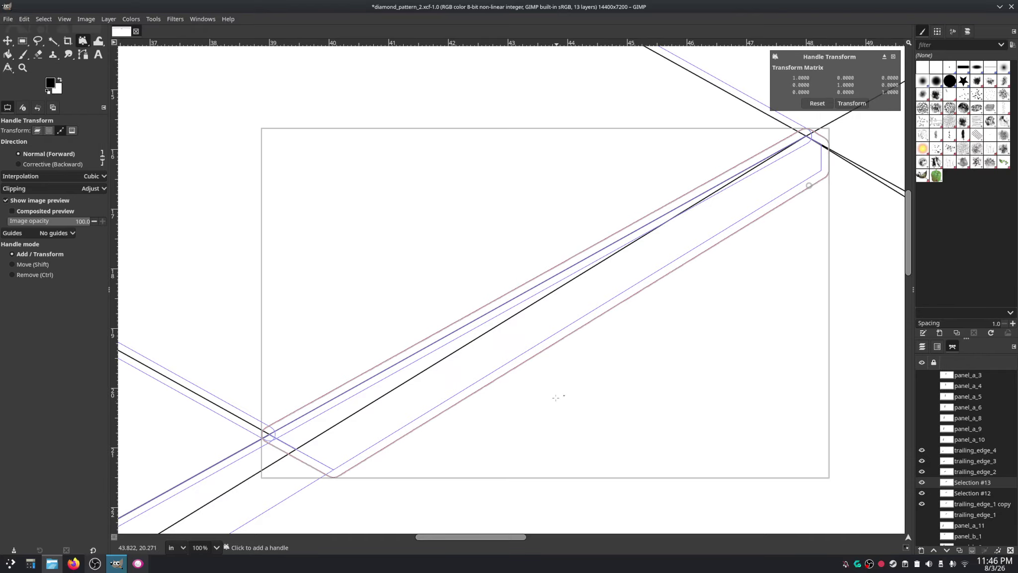
# Step: Switch to the Perspective tool, try adjusting the strip's lower edge in layer mode, and undo that step
pyautogui.rightClick(81, 44)
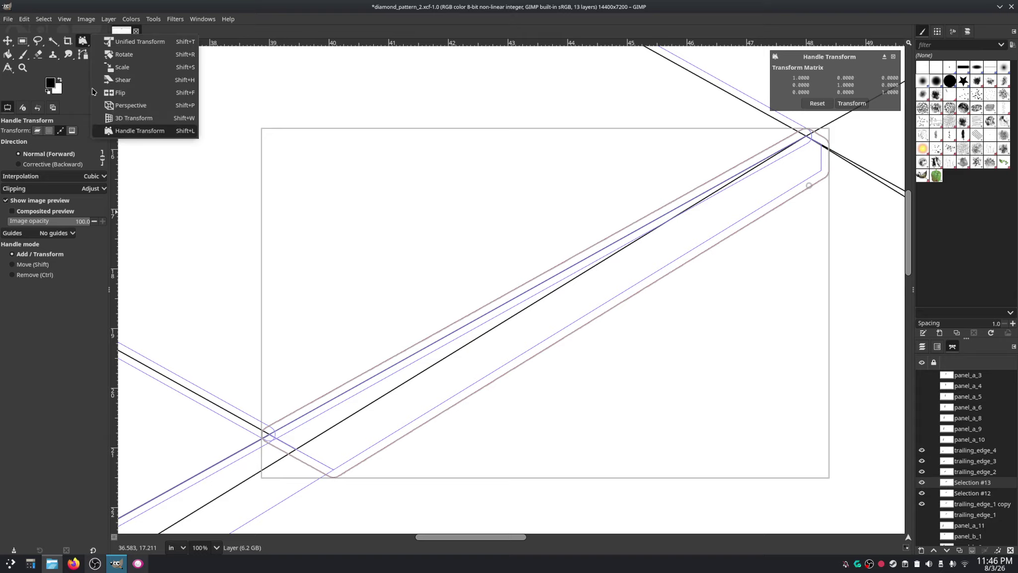
pyautogui.press('Up')
pyautogui.press('Up')
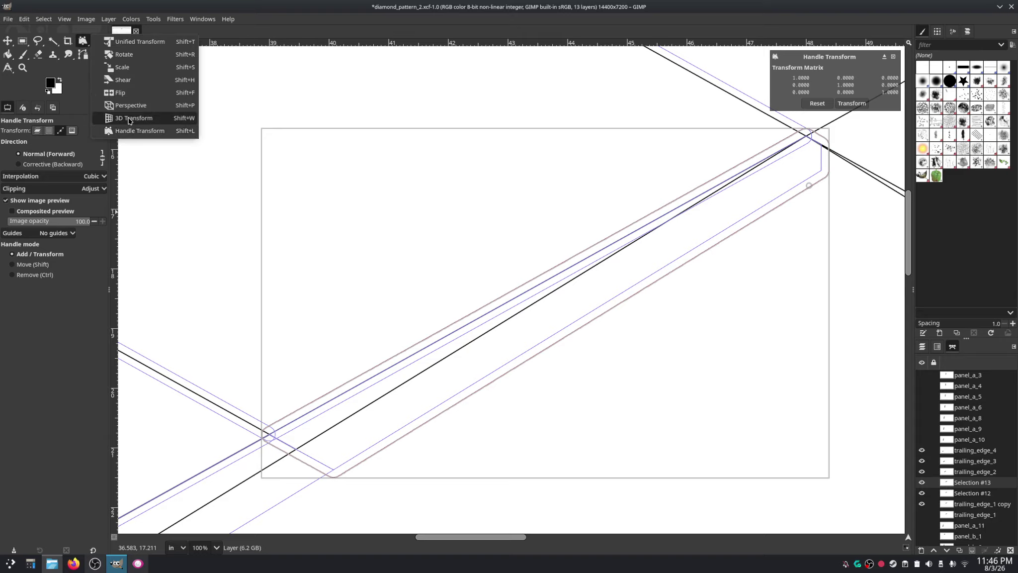
pyautogui.press('Return')
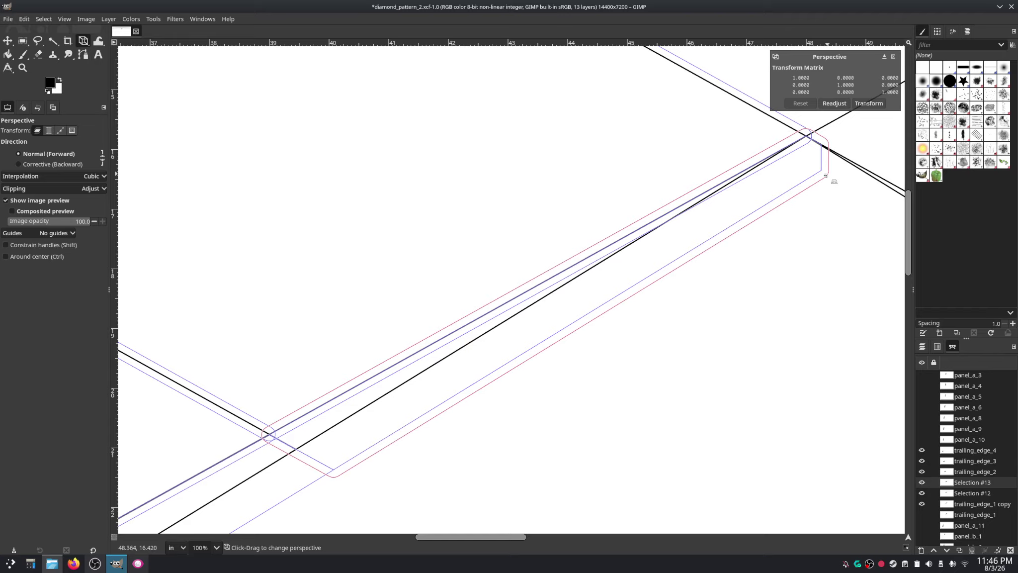
pyautogui.moveTo(786, 200); pyautogui.dragTo(795, 211)
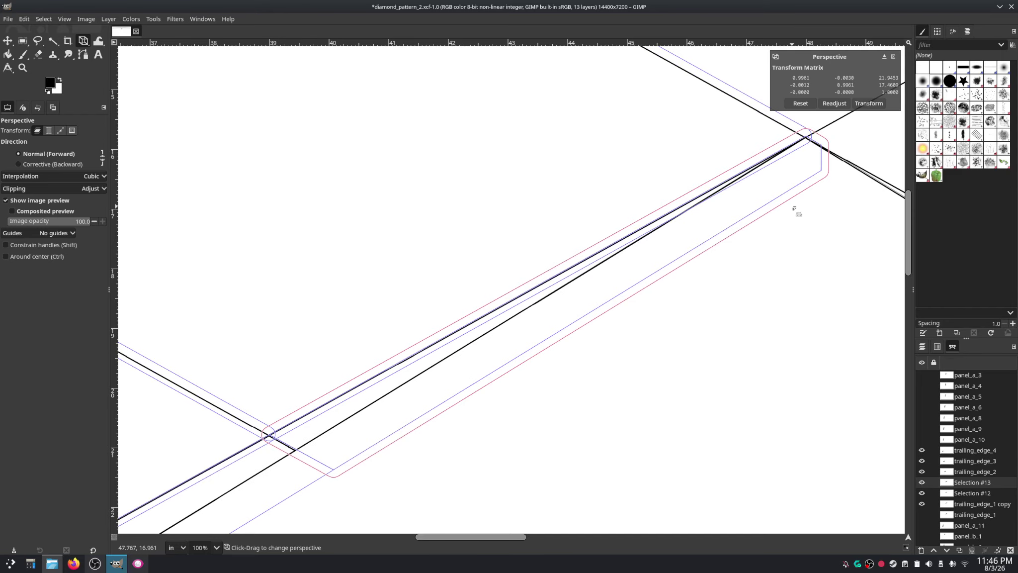
pyautogui.click(23, 20)
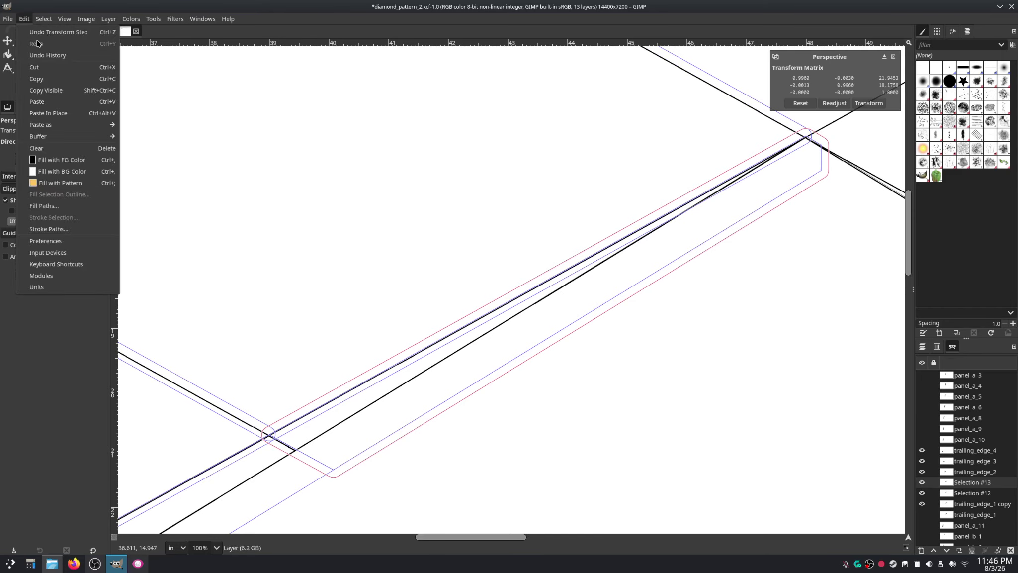
pyautogui.click(35, 33)
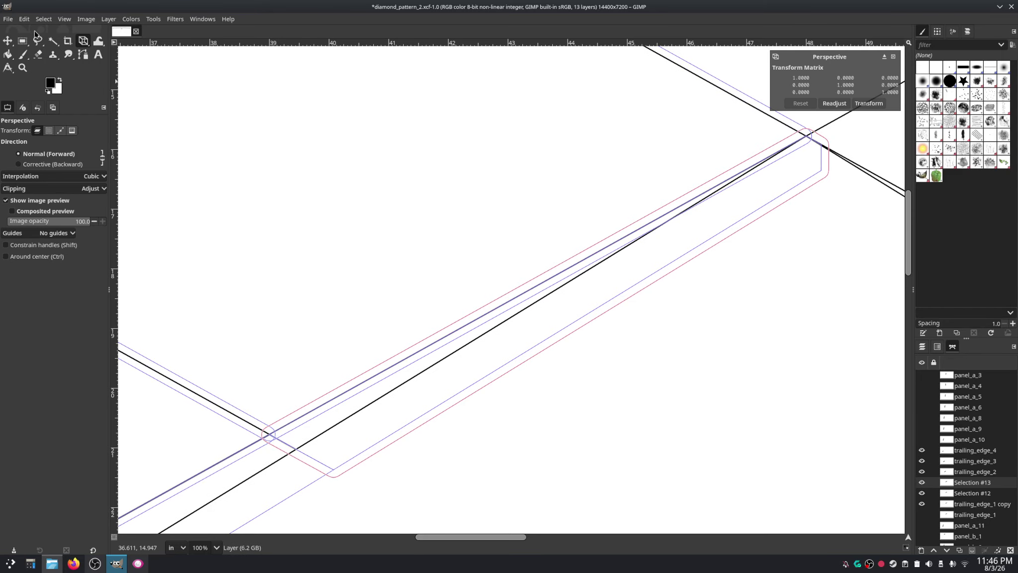
# Step: Try reshaping the Selection #13 path by moving the two lower corners of its perspective box, and cancel the transform
pyautogui.click(56, 133)
pyautogui.click(586, 330)
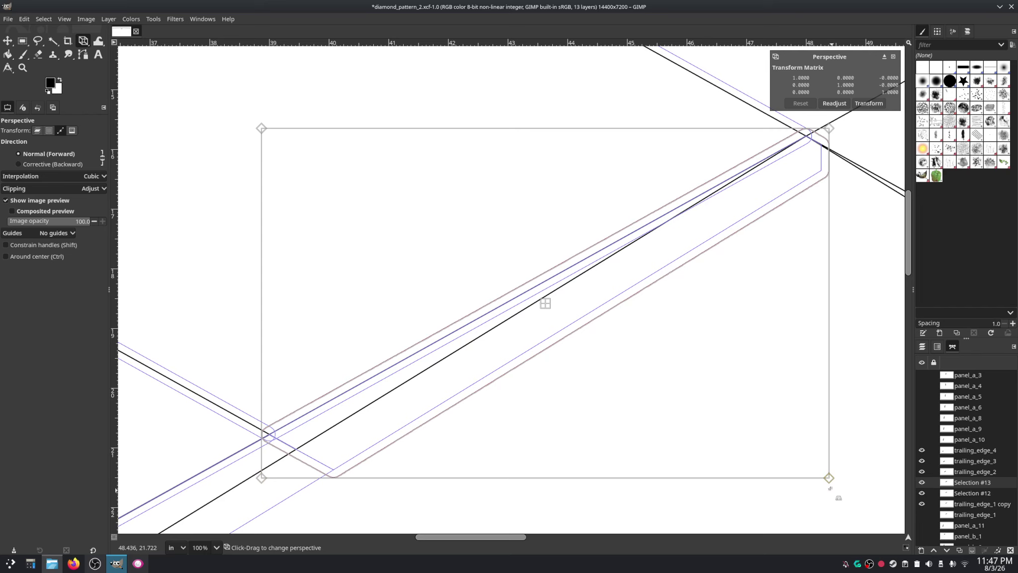
pyautogui.moveTo(829, 478); pyautogui.dragTo(825, 406)
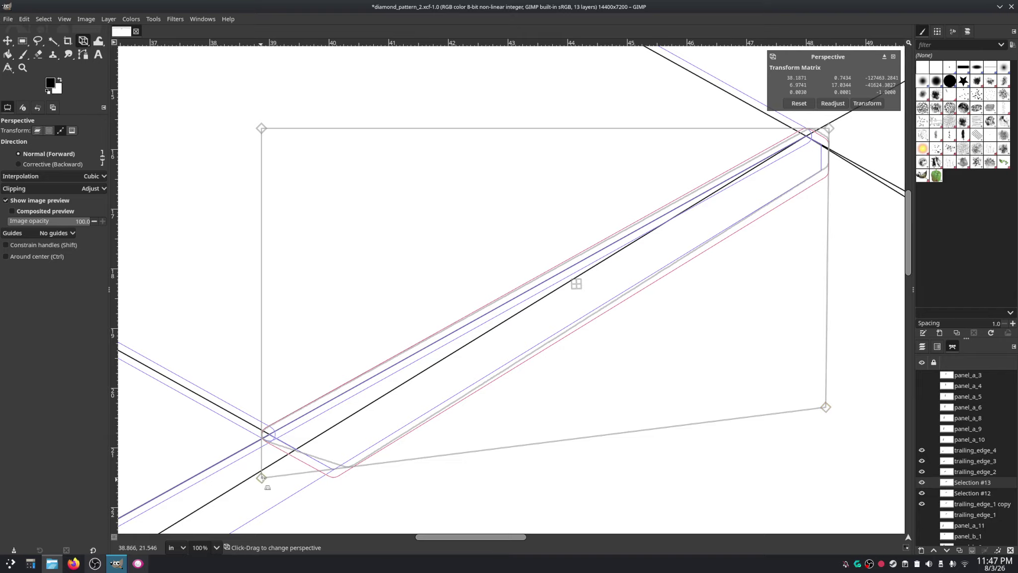
pyautogui.moveTo(262, 477); pyautogui.dragTo(264, 476)
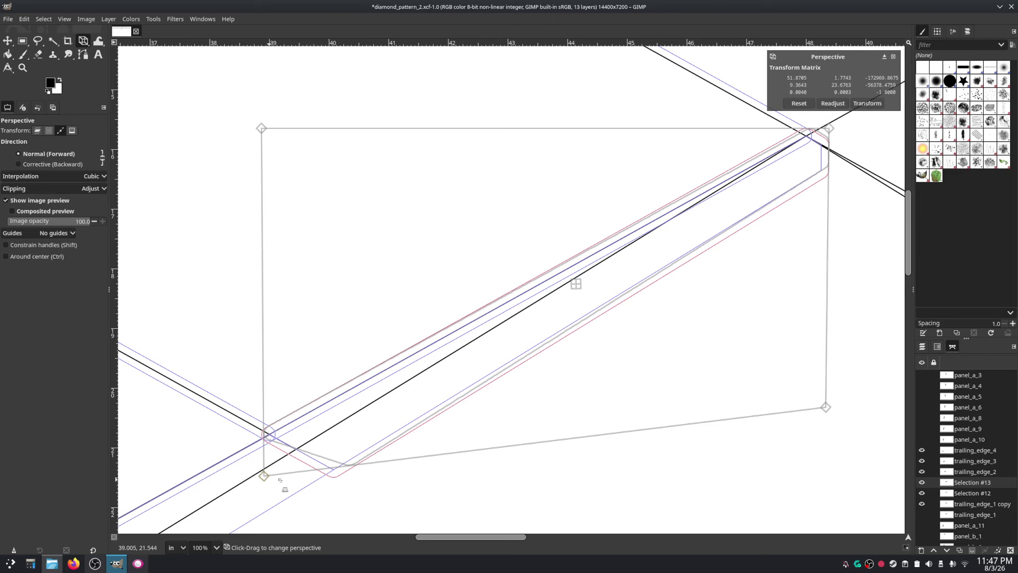
pyautogui.hotkey('ctrl', 'z')
pyautogui.hotkey('ctrl', 'z')
pyautogui.hotkey('ctrl', 'z')
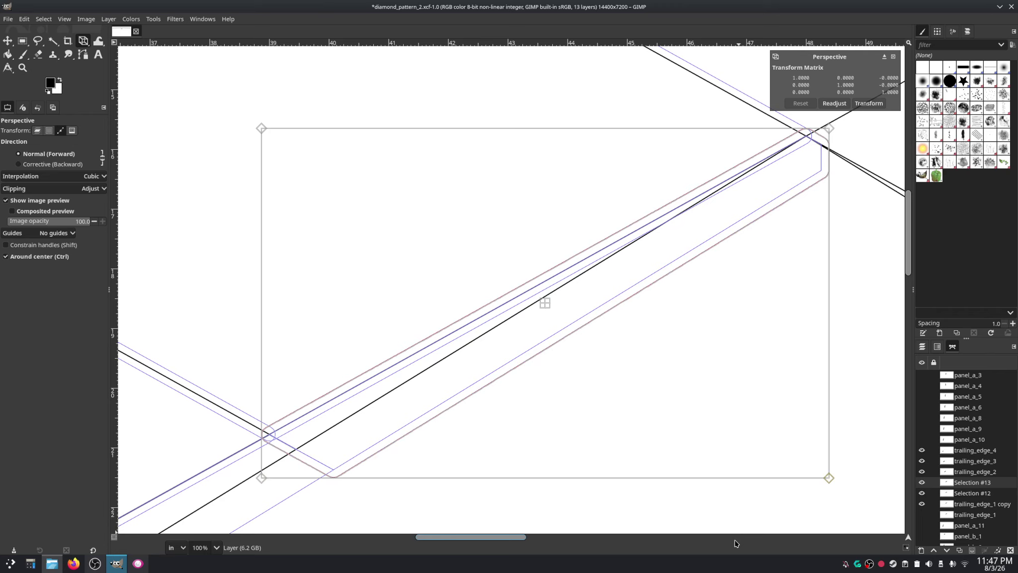
pyautogui.click(893, 57)
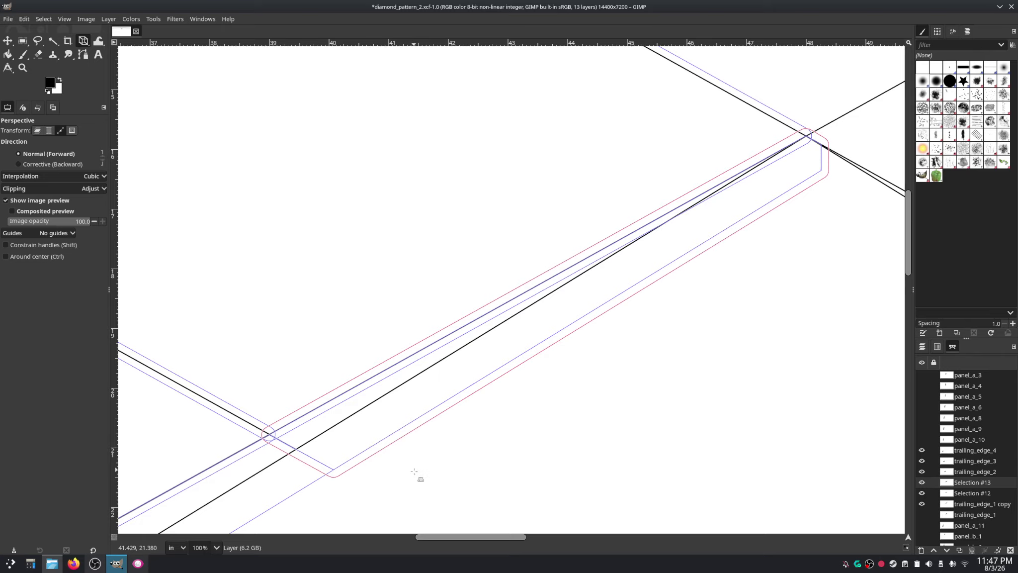
pyautogui.click(576, 331)
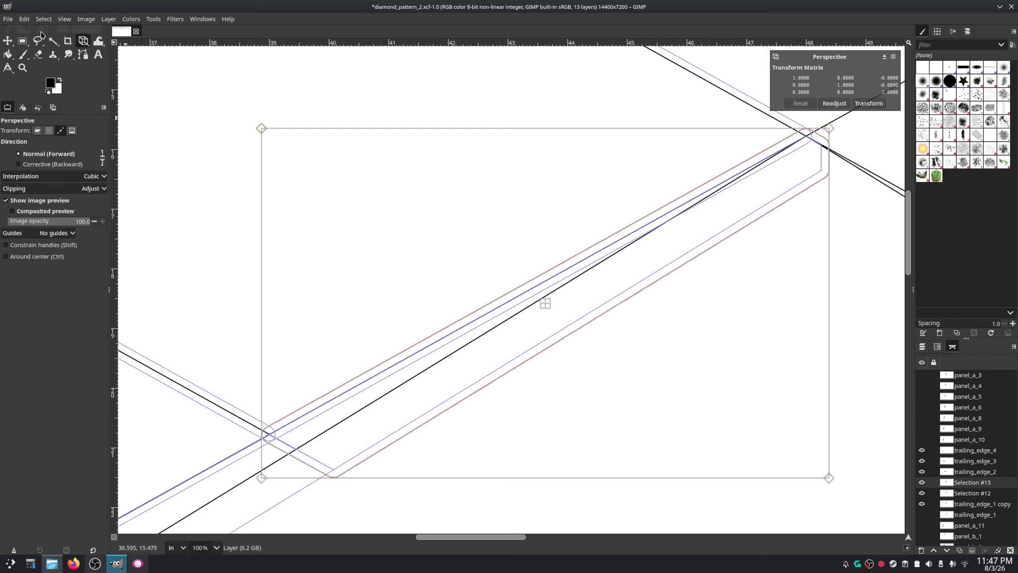
# Step: Switch to the Paths tool and try picking the Selection #13 anchors along the strip's long lower edge
pyautogui.click(82, 54)
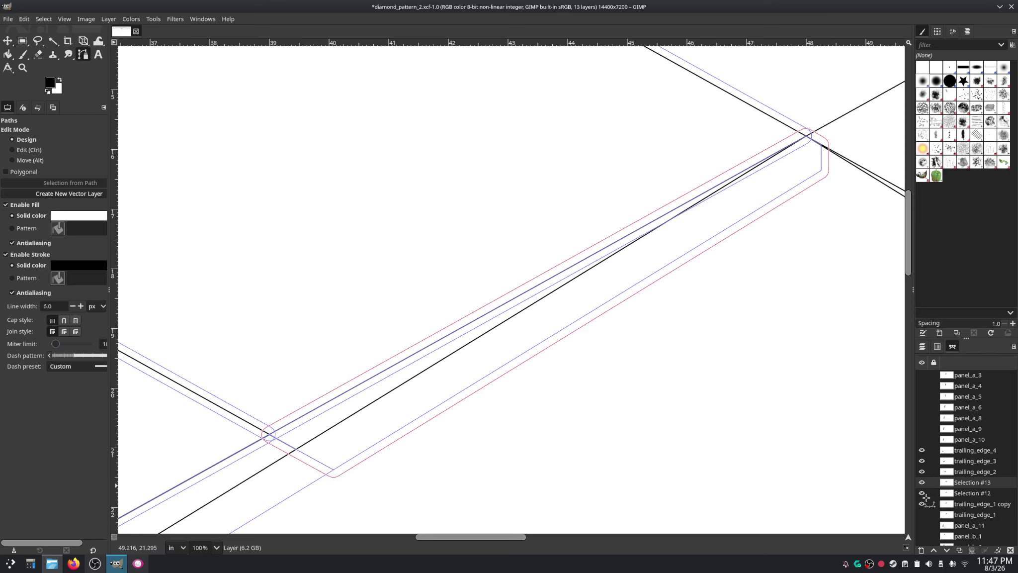
pyautogui.click(501, 377)
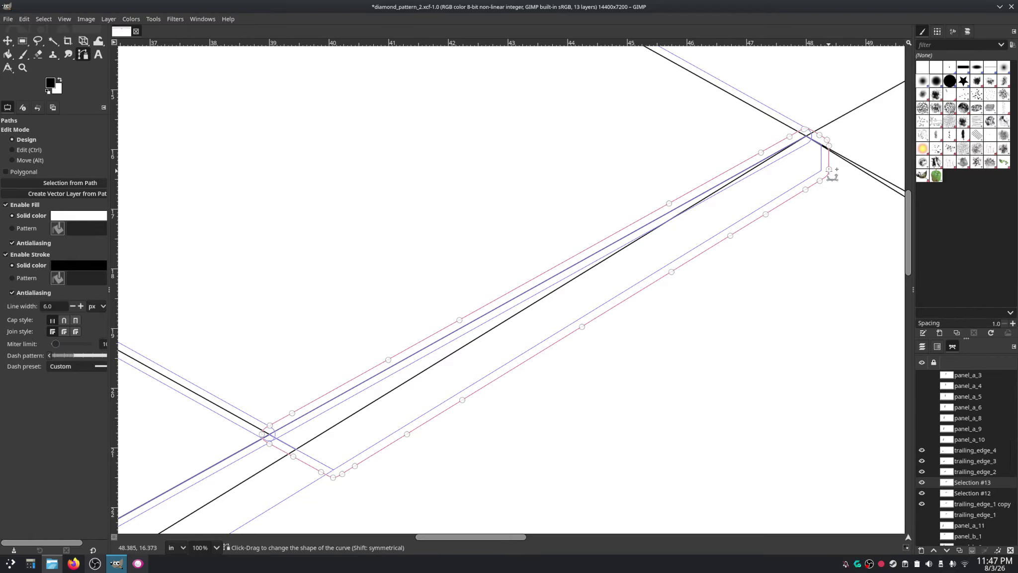
pyautogui.moveTo(829, 169); pyautogui.dragTo(823, 188)
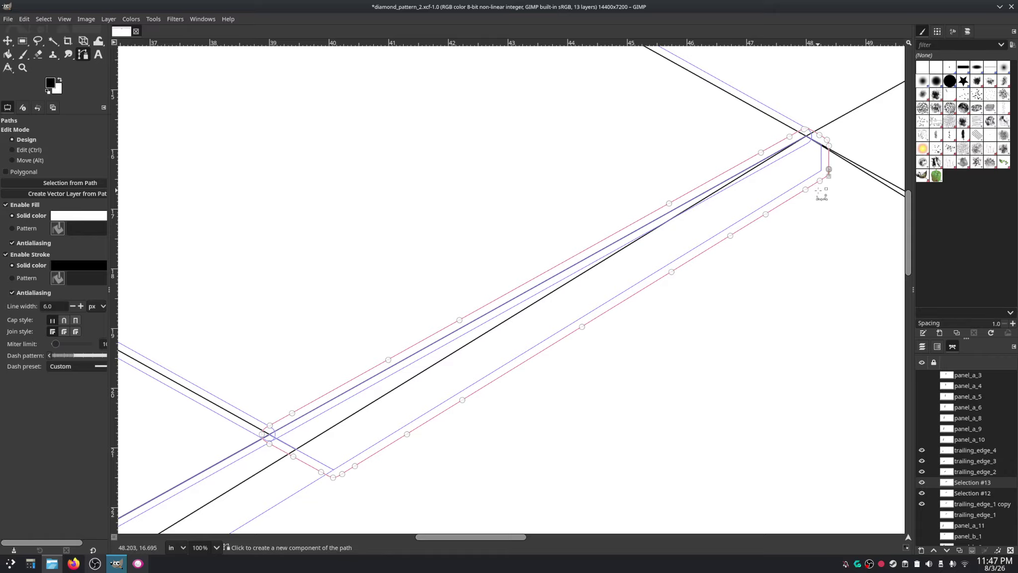
pyautogui.click(806, 190)
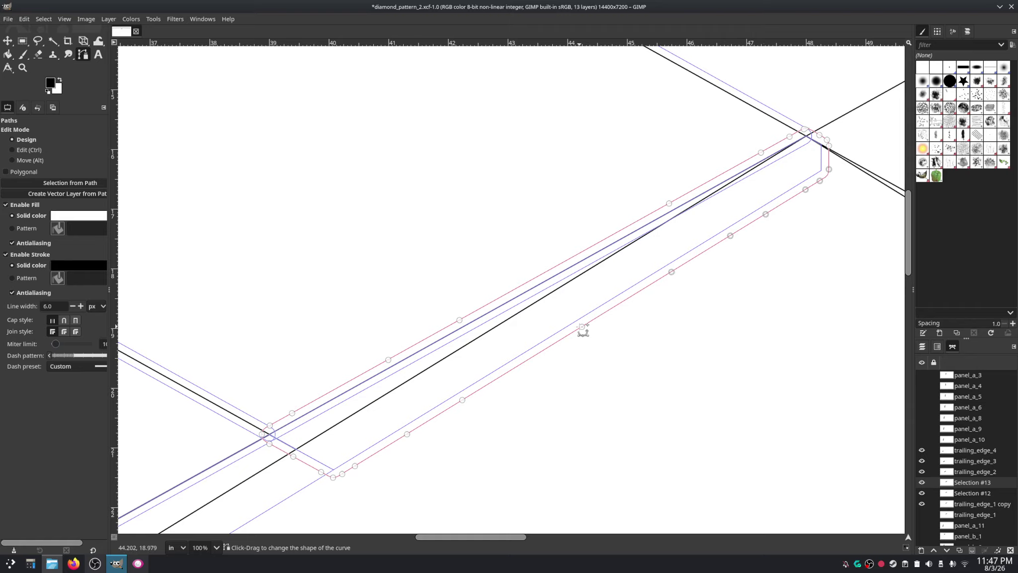
pyautogui.click(581, 328)
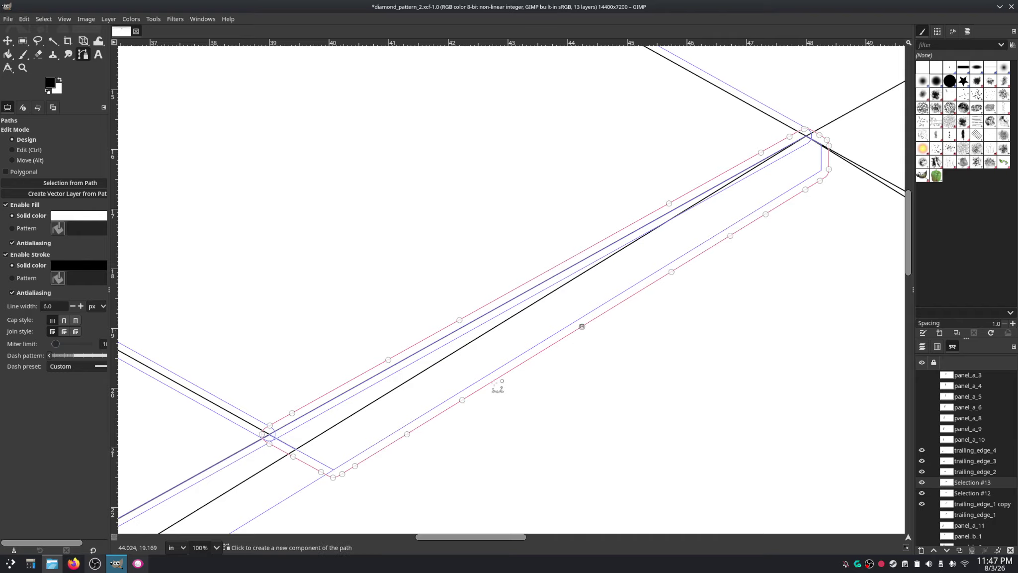
pyautogui.click(462, 400)
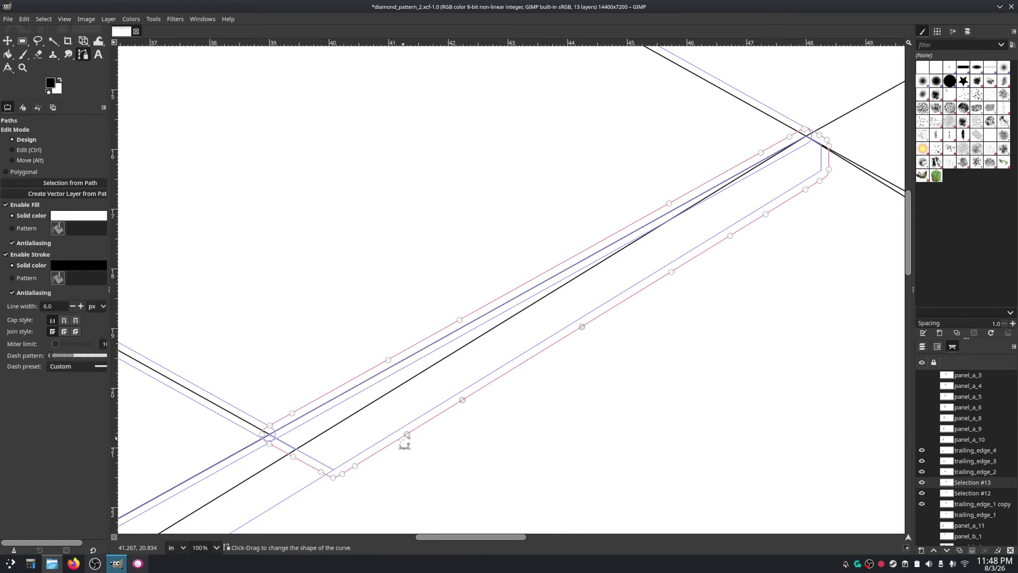
pyautogui.click(355, 466)
pyautogui.click(333, 478)
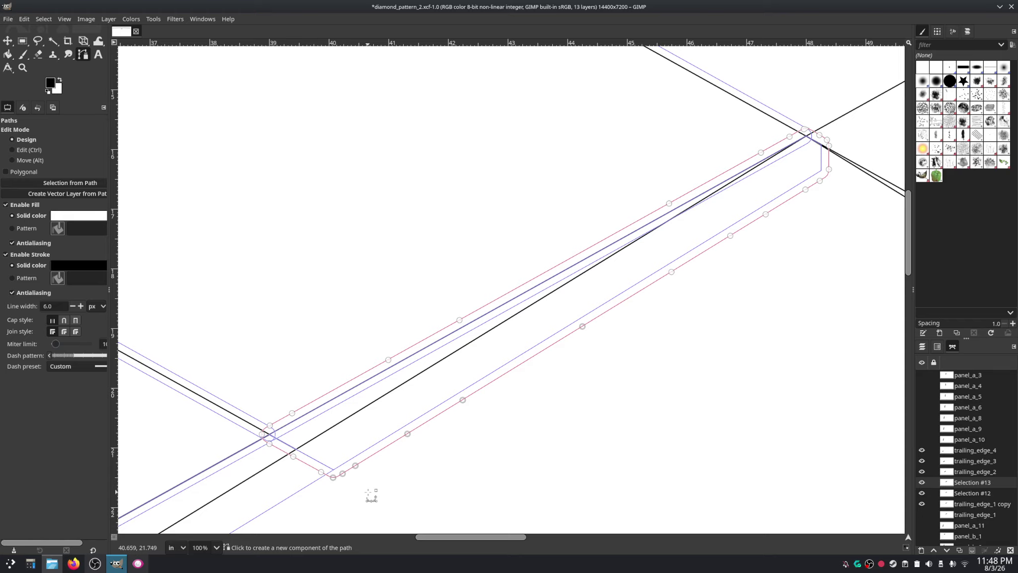
# Step: Switch between the neighbouring paths in the list and make Selection #13 the active path again
pyautogui.click(921, 493)
pyautogui.press('pageup')
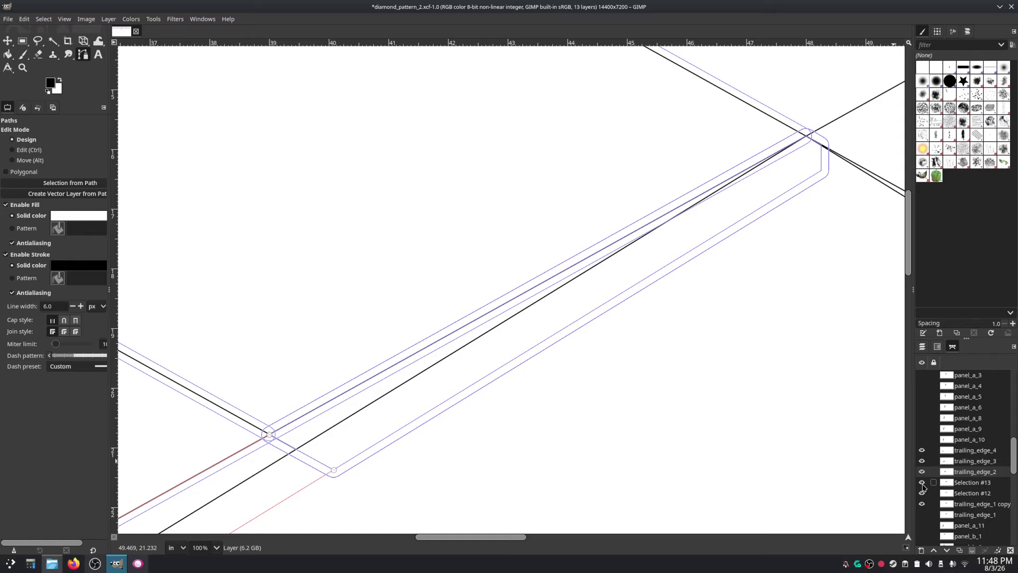
pyautogui.click(946, 483)
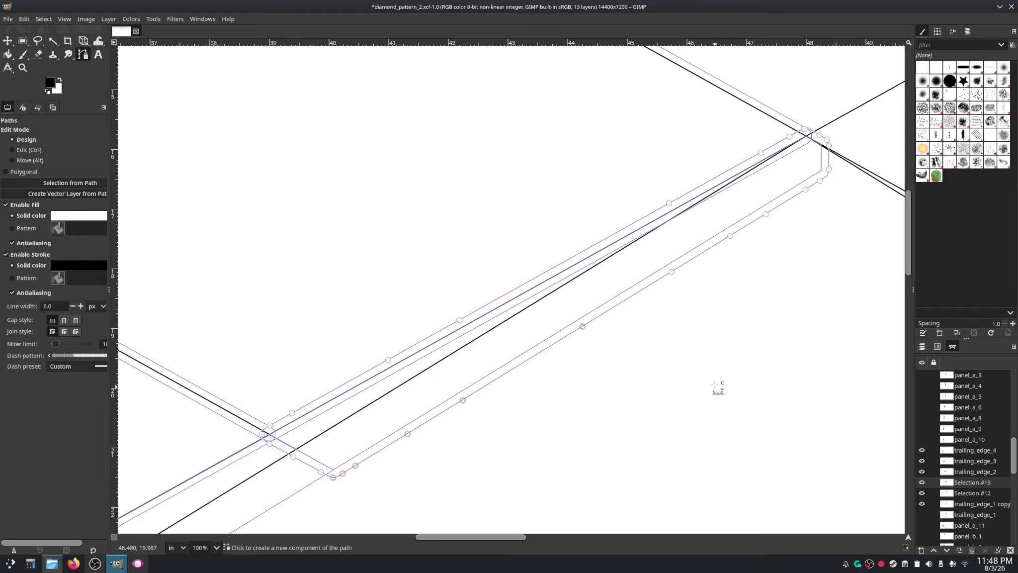
pyautogui.doubleClick(965, 491)
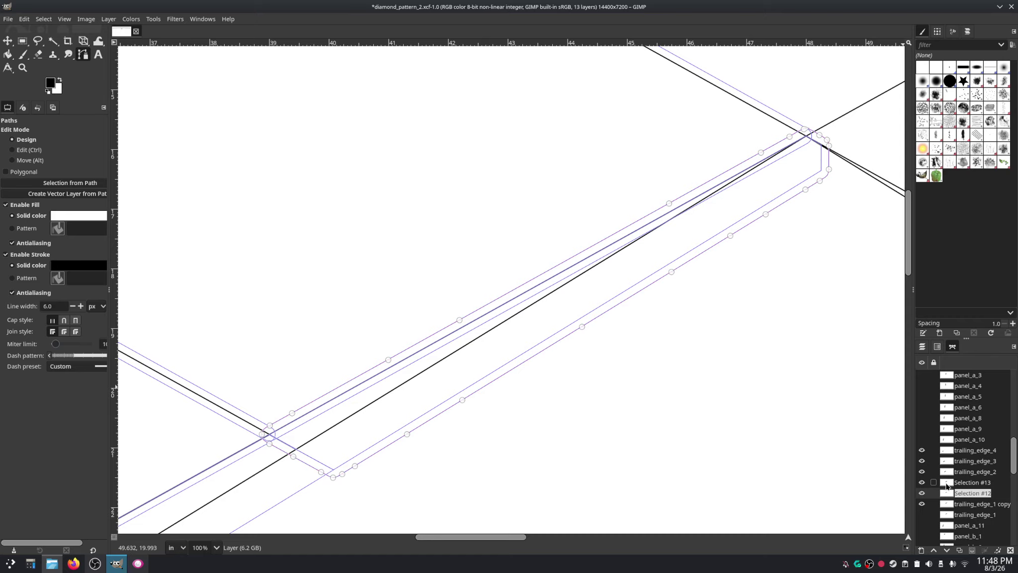
pyautogui.click(946, 485)
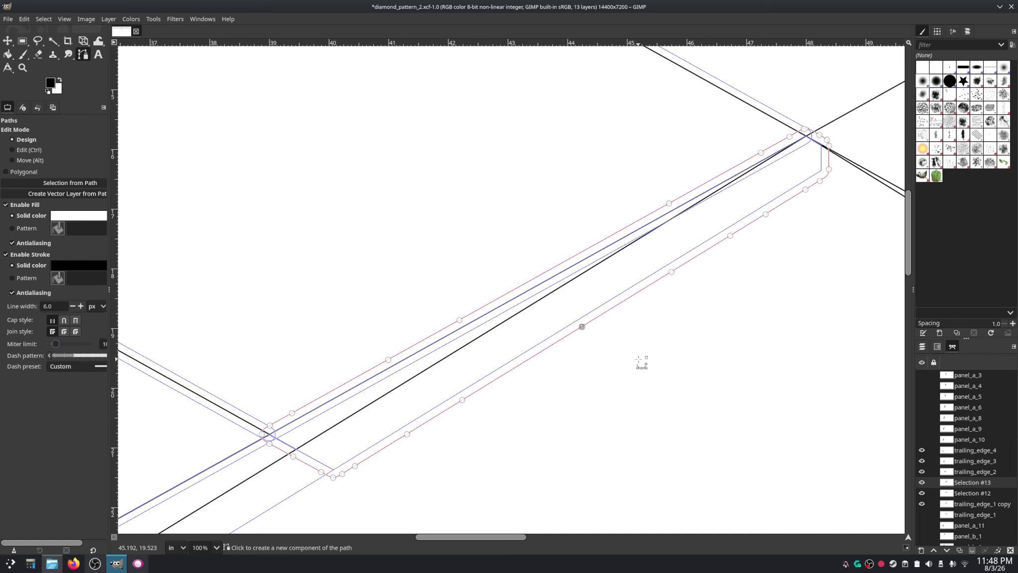
# Step: Select all anchors along the strip's long lower edge and nudge them up together onto the inner outline
pyautogui.click(828, 169)
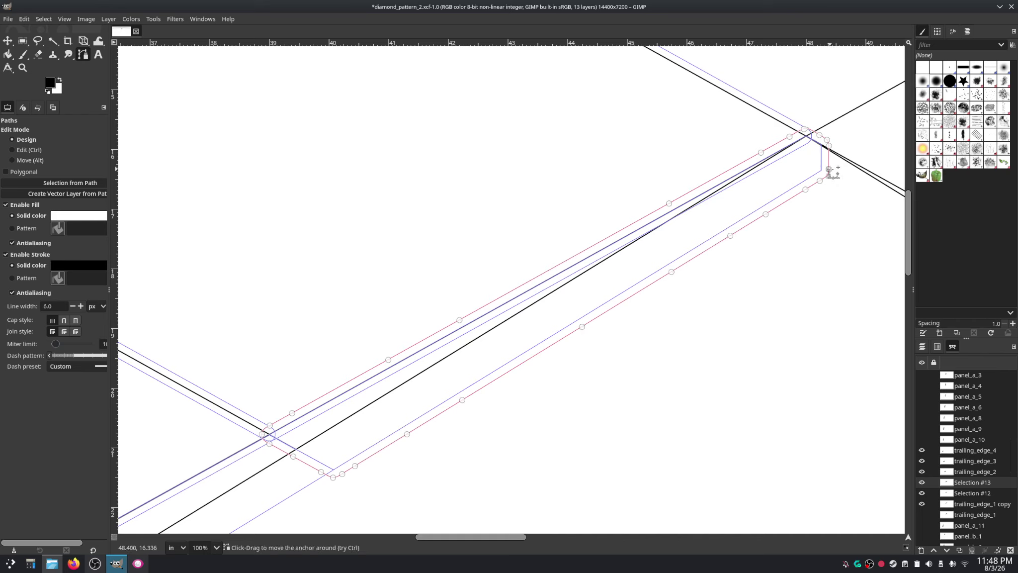
pyautogui.moveTo(825, 175); pyautogui.dragTo(821, 180)
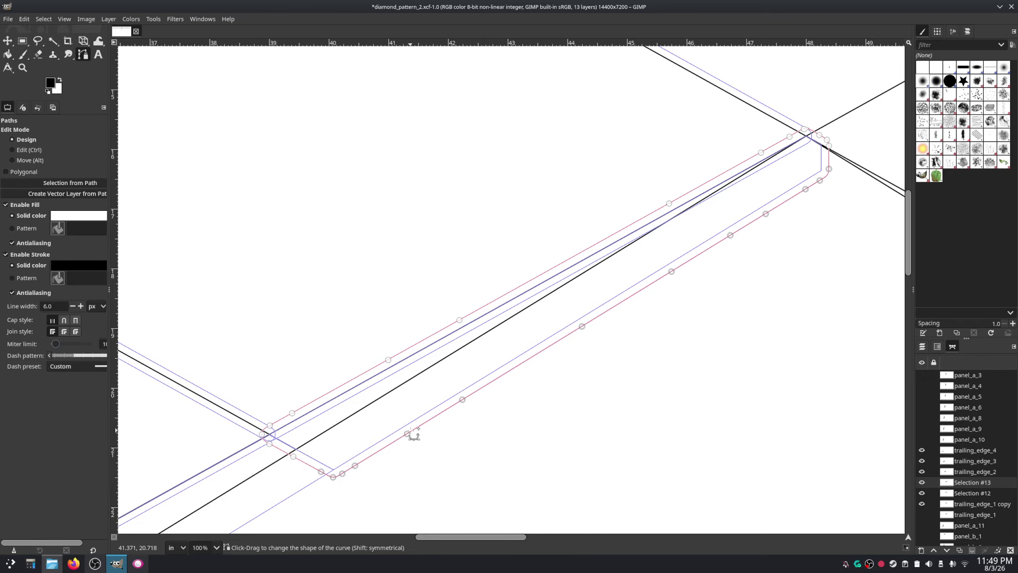
pyautogui.press('Up')
pyautogui.press('Up')
pyautogui.press('Up')
pyautogui.press('Up')
pyautogui.press('Up')
pyautogui.press('Up')
pyautogui.press('Up')
pyautogui.press('Up')
pyautogui.press('Up')
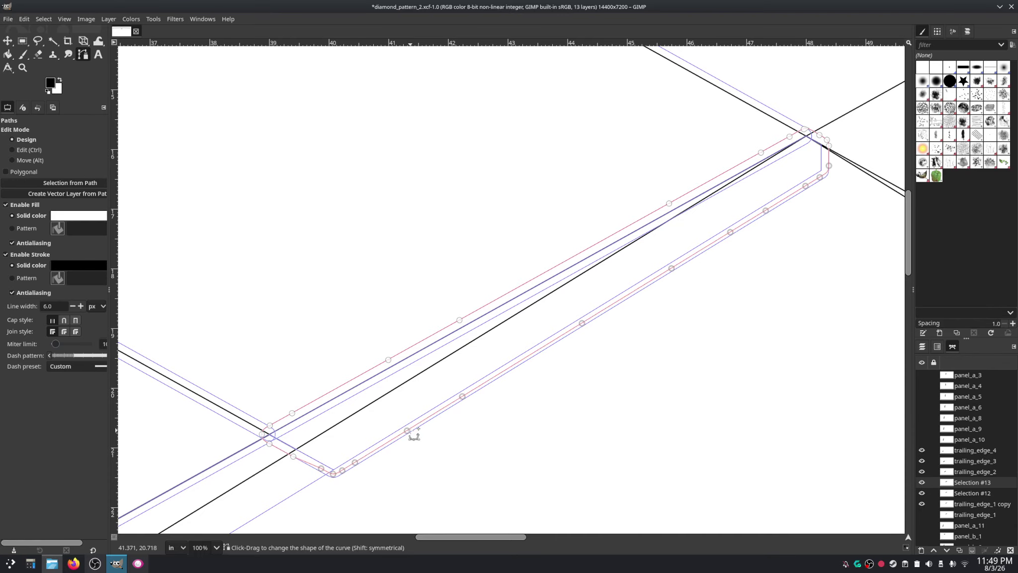
pyautogui.press('Up')
pyautogui.press('Up')
pyautogui.press('Up')
pyautogui.press('Up')
pyautogui.press('Up')
pyautogui.press('Up')
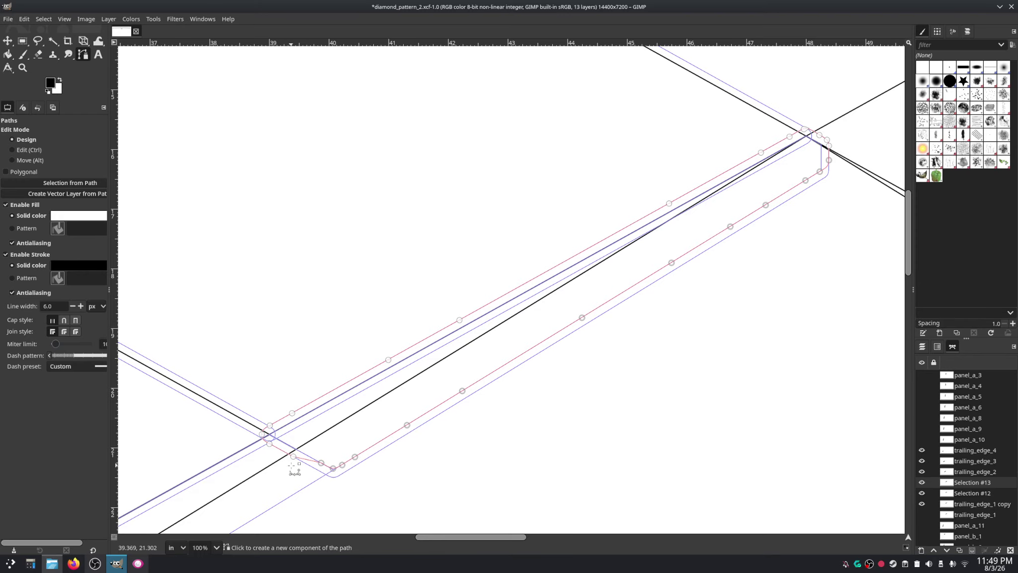
# Step: Move the anchor at the strip's lower corner out to where the outer short edge meets the adjoining strip's outline
pyautogui.scroll(2, 295, 470)
pyautogui.scroll(2, 436, 393)
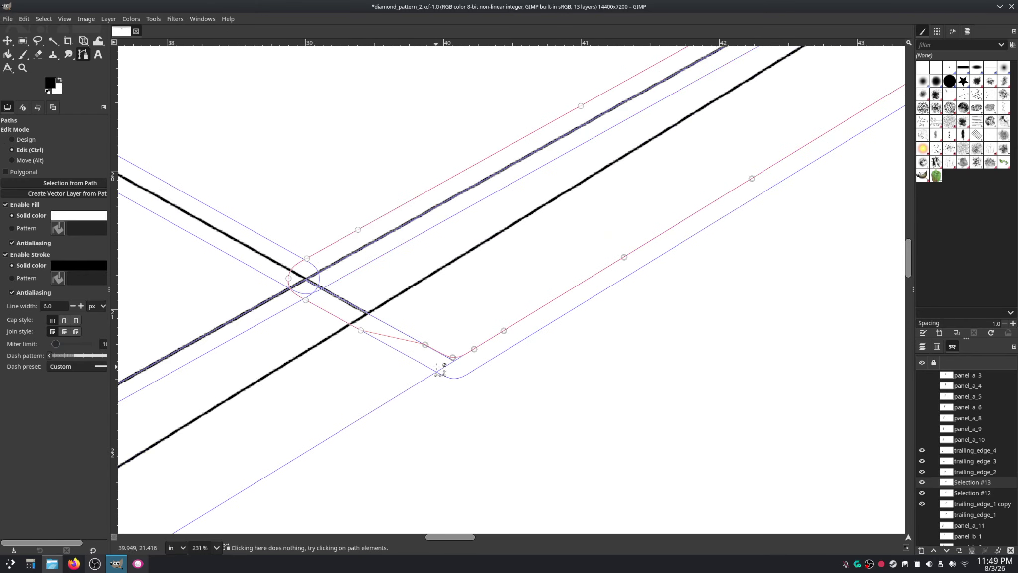
pyautogui.scroll(1, 439, 370)
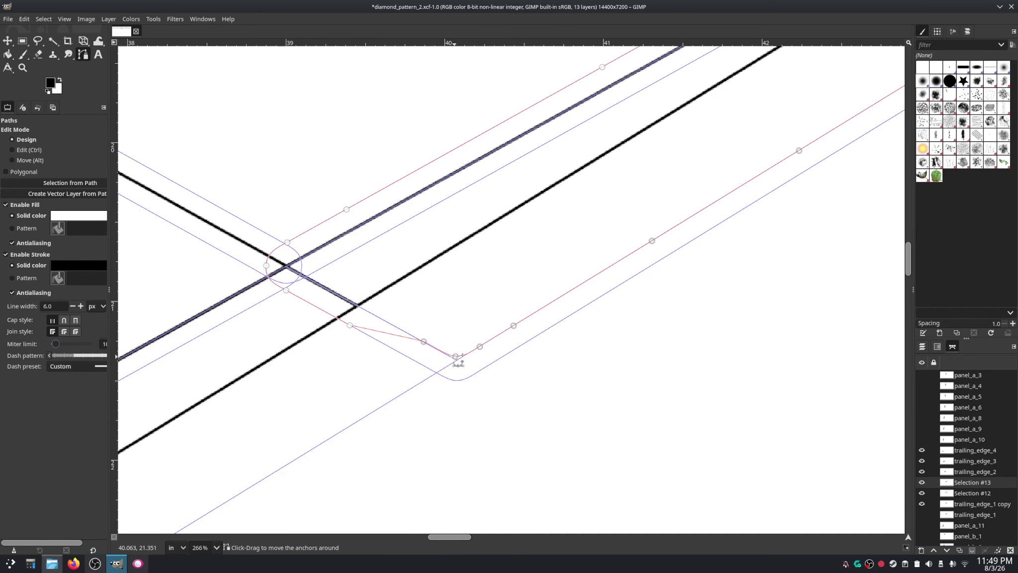
pyautogui.moveTo(455, 356); pyautogui.dragTo(452, 363)
pyautogui.moveTo(765, 259); pyautogui.dragTo(660, 331)
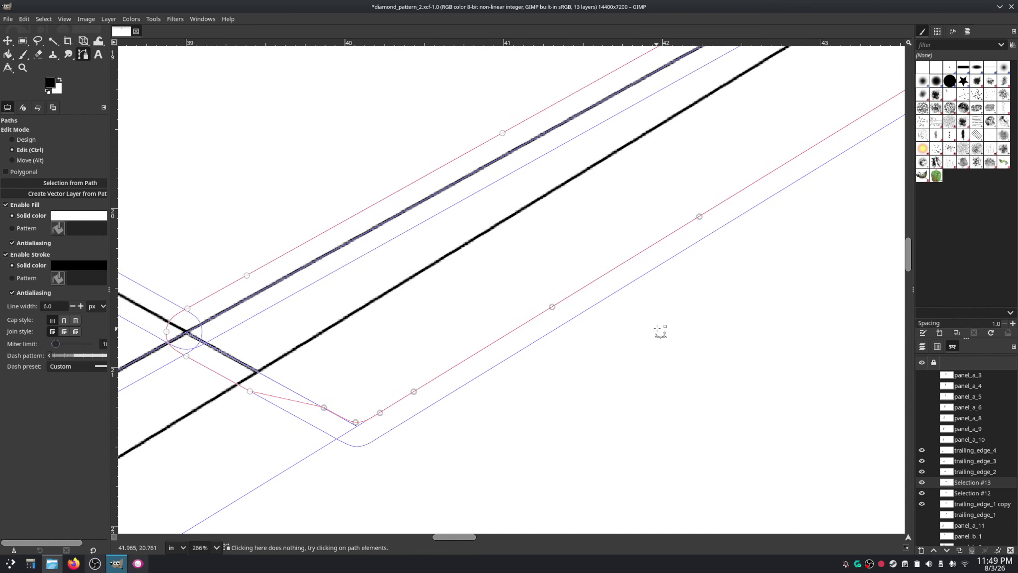
pyautogui.scroll(-3, 663, 320)
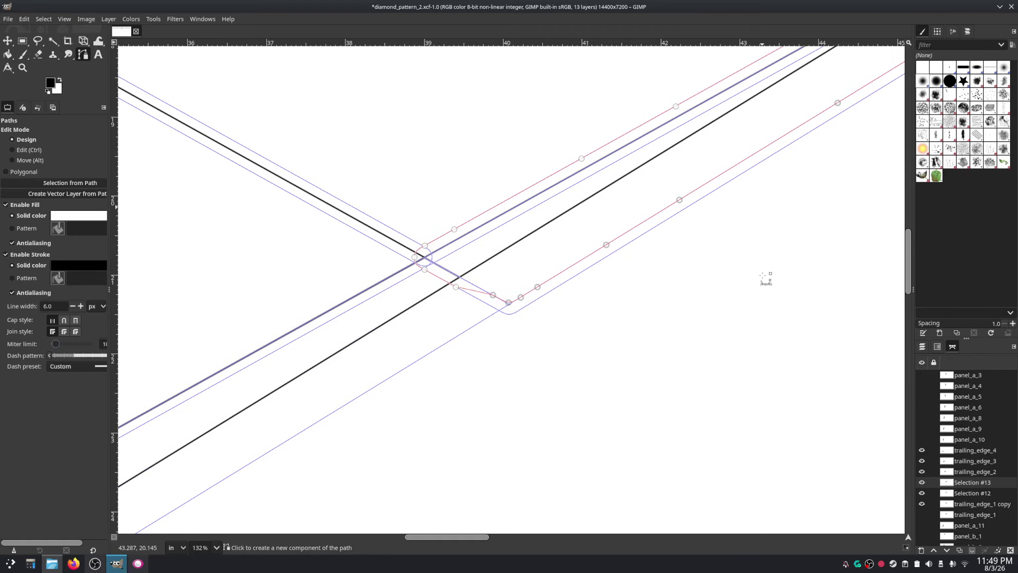
pyautogui.scroll(-1, 708, 256)
pyautogui.moveTo(737, 198); pyautogui.dragTo(467, 398)
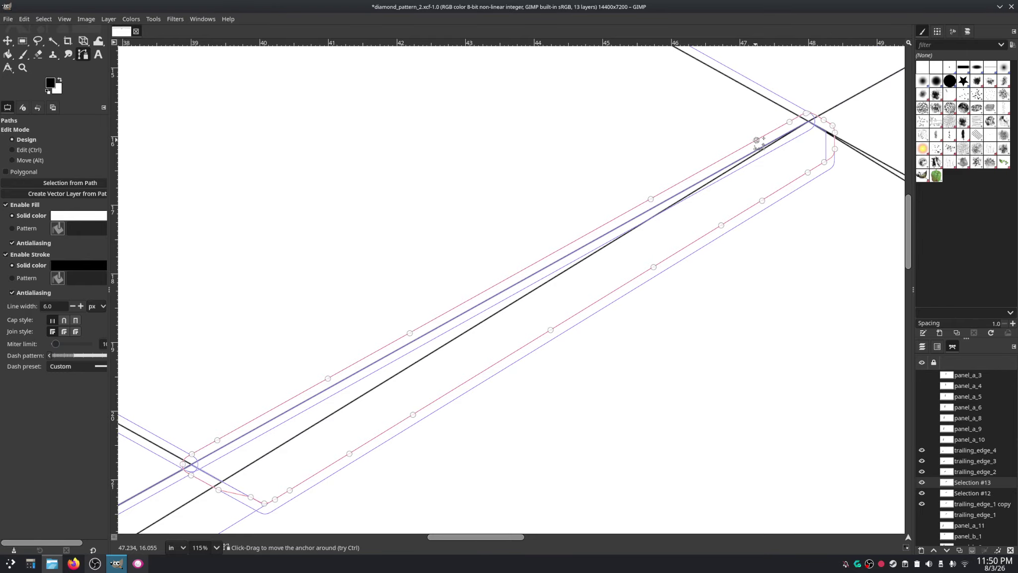
pyautogui.hscroll(-5, 438, 420)
pyautogui.scroll(-3, 437, 420)
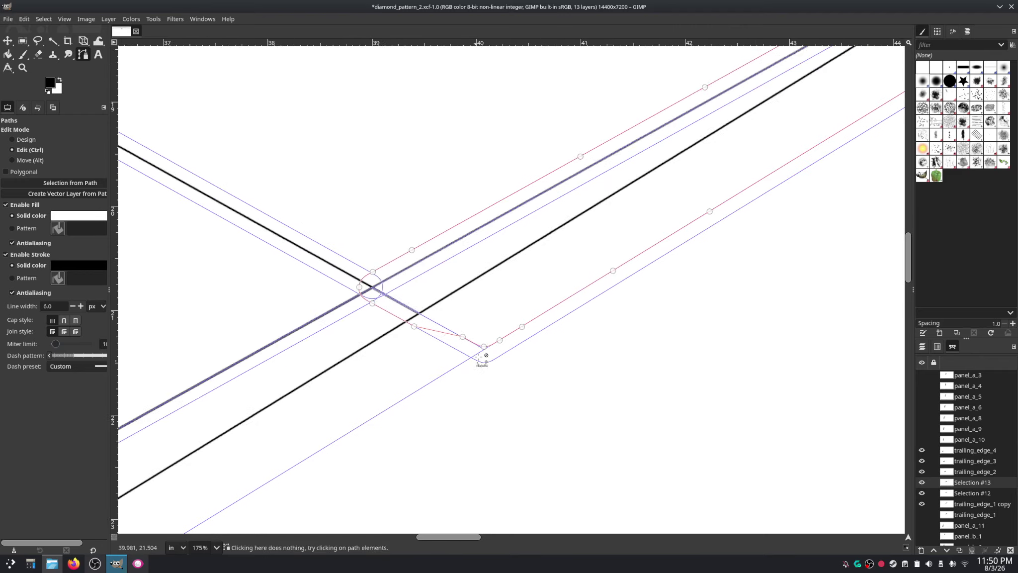
pyautogui.scroll(5, 486, 355)
pyautogui.moveTo(496, 351); pyautogui.dragTo(467, 375)
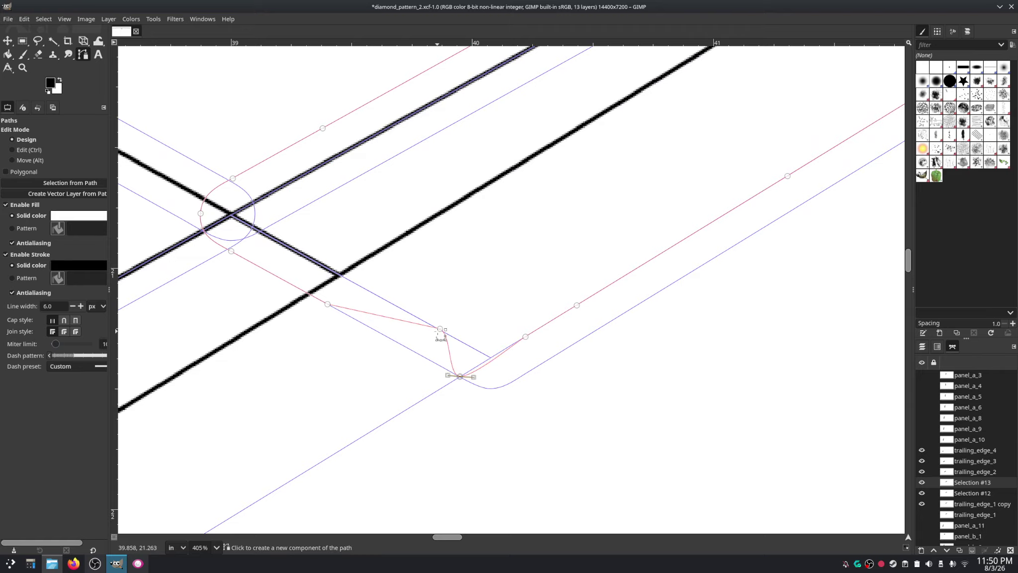
# Step: Delete the two intermediate anchors along the short edge between the rounded end and the lower corner
pyautogui.moveTo(441, 330); pyautogui.dragTo(407, 344)
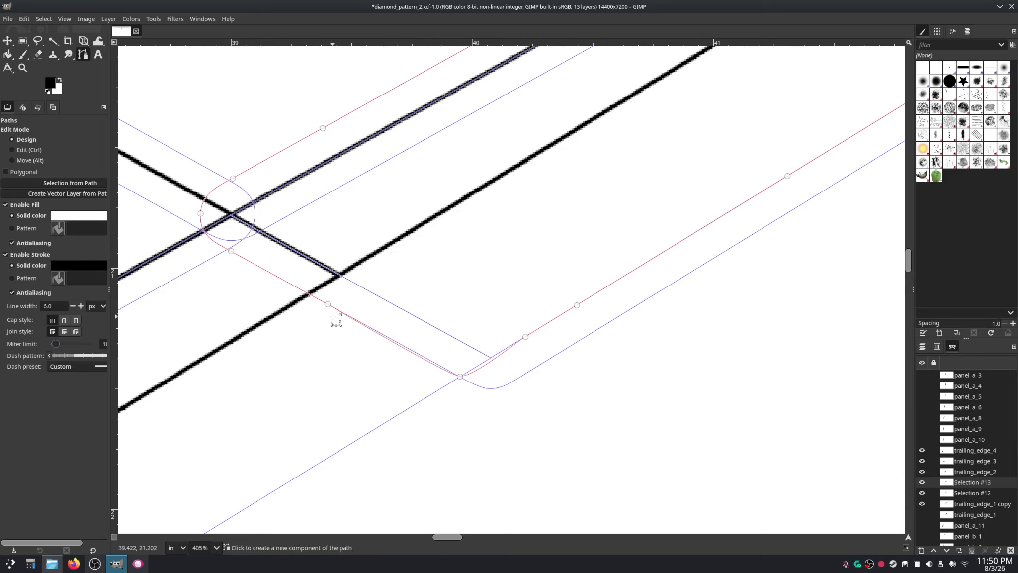
pyautogui.press('ctrl')
pyautogui.keyDown('ctrl'); pyautogui.click(327, 304); pyautogui.keyUp('ctrl')
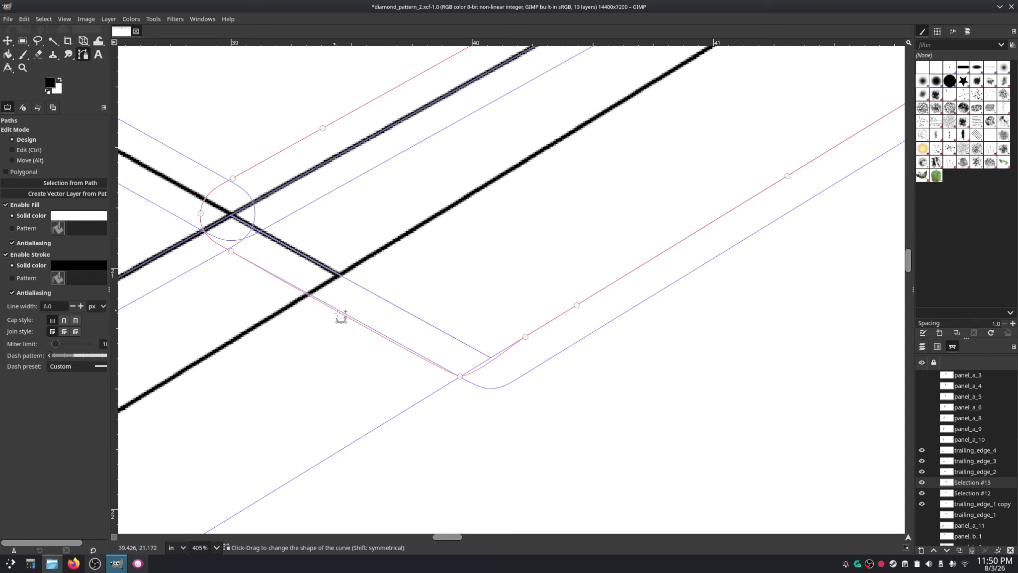
# Step: Sharpen the lower corner anchor at the outlines' intersection by removing its curve handles, and delete the two nearest anchors on the long lower edge
pyautogui.click(461, 376)
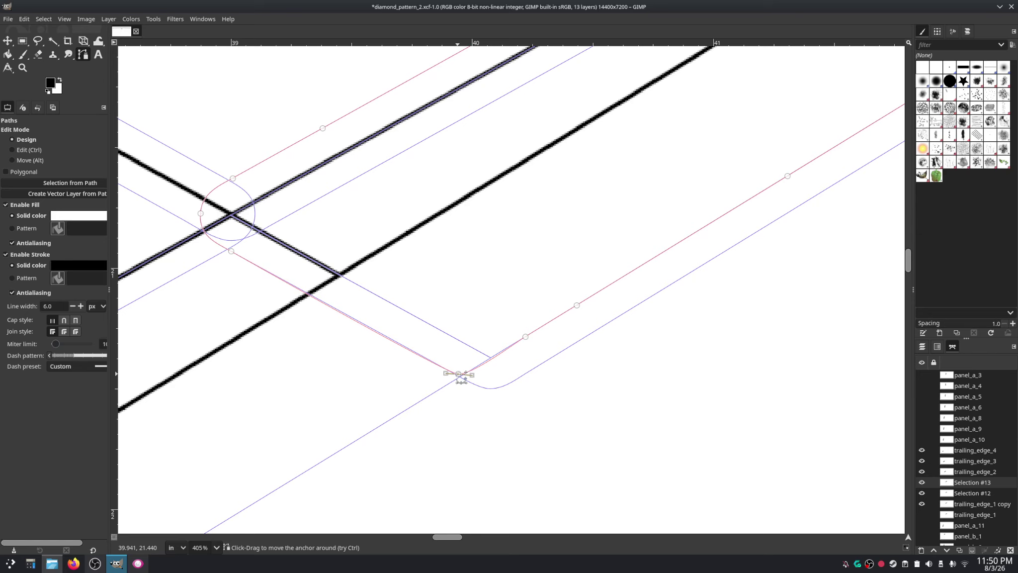
pyautogui.moveTo(458, 373); pyautogui.dragTo(447, 376)
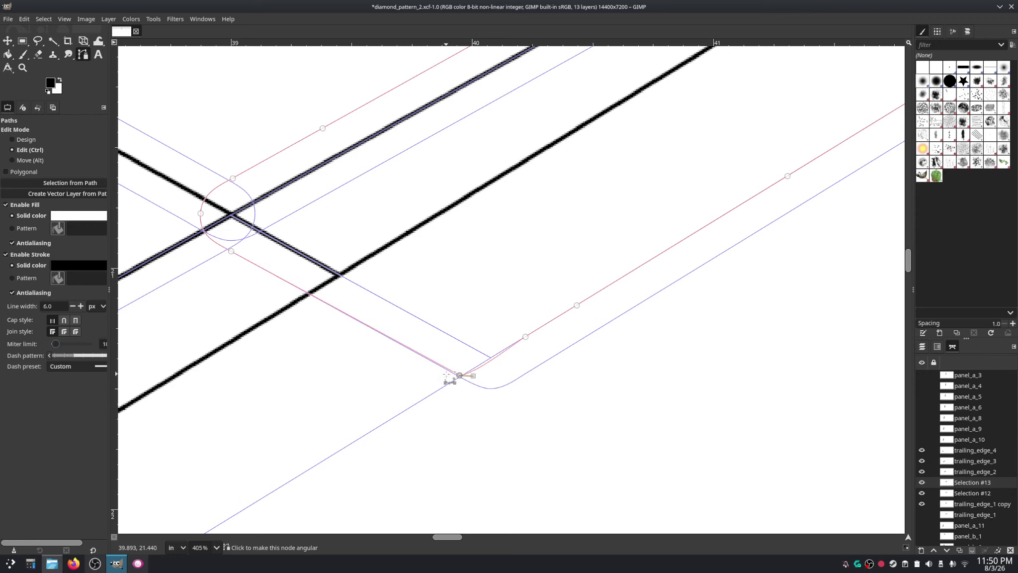
pyautogui.keyDown('ctrl'); pyautogui.click(473, 375); pyautogui.keyUp('ctrl')
pyautogui.keyDown('ctrl'); pyautogui.click(460, 375); pyautogui.keyUp('ctrl')
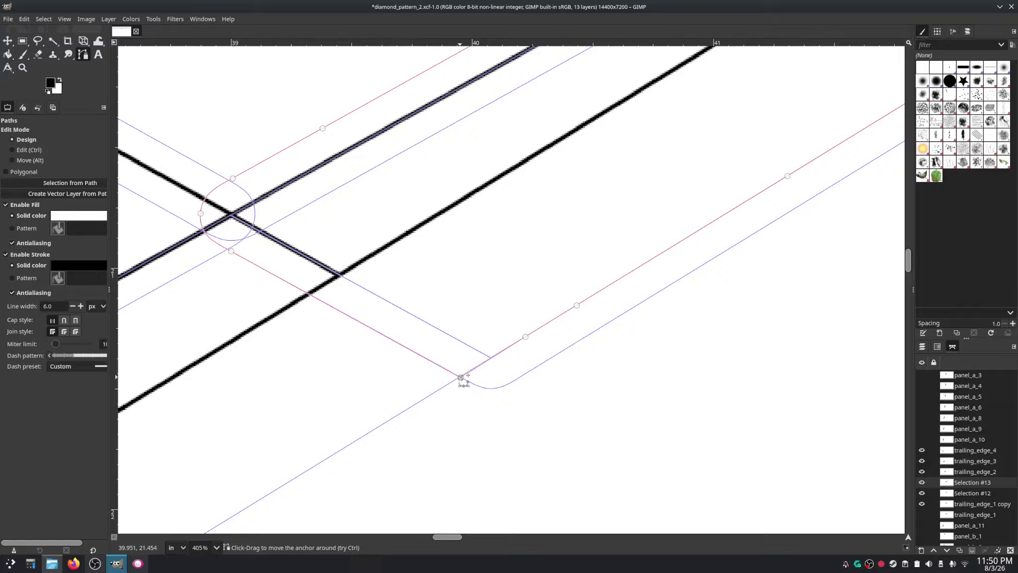
pyautogui.moveTo(460, 377); pyautogui.dragTo(460, 377)
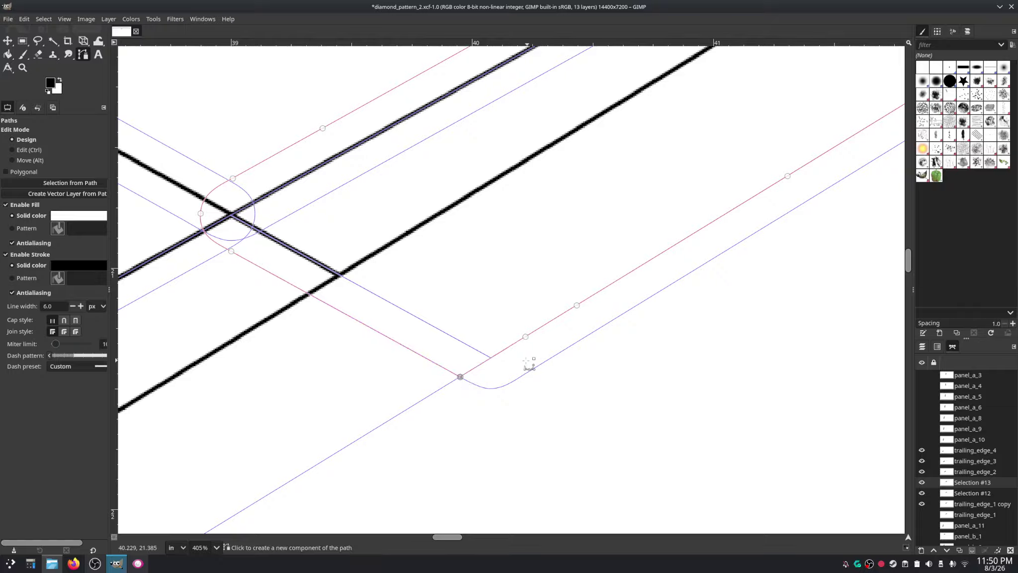
pyautogui.press('ctrl')
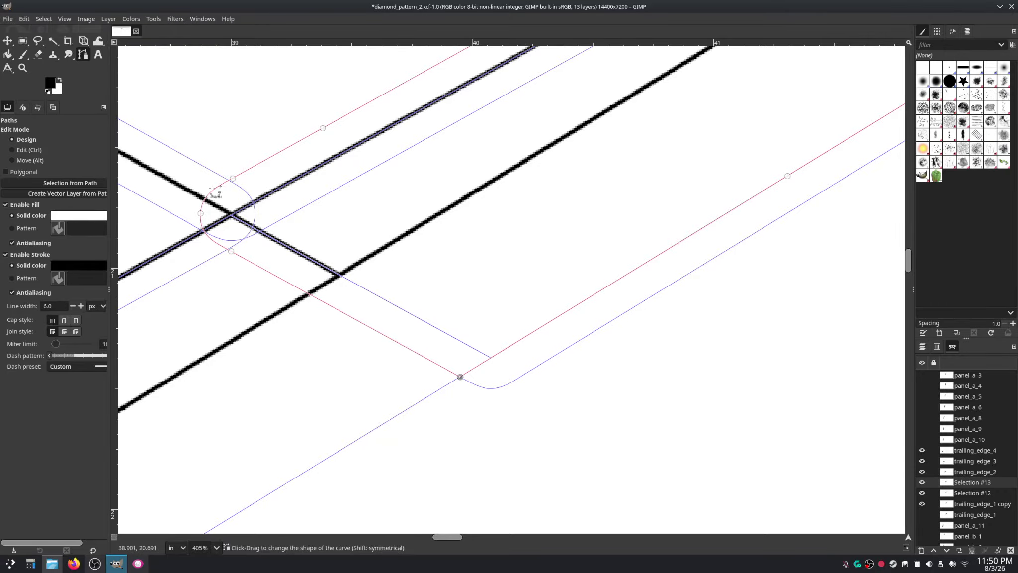
# Step: Delete the intermediate anchors along both long edges of the strip path, keeping those around its two ends
pyautogui.moveTo(375, 143); pyautogui.dragTo(368, 334)
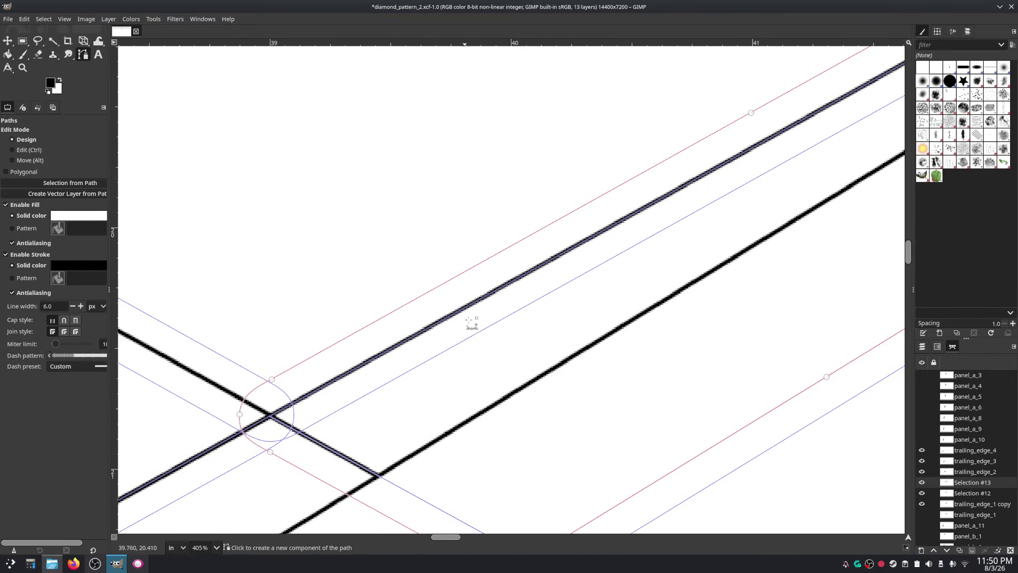
pyautogui.moveTo(513, 359); pyautogui.dragTo(452, 251)
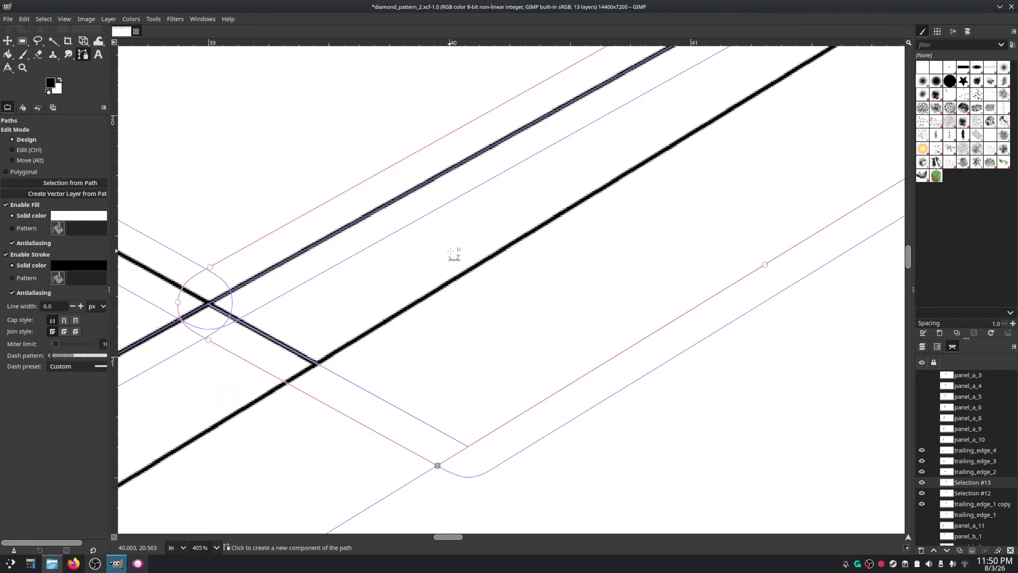
pyautogui.scroll(3, 455, 254)
pyautogui.hscroll(5, 475, 238)
pyautogui.moveTo(586, 296); pyautogui.dragTo(629, 157)
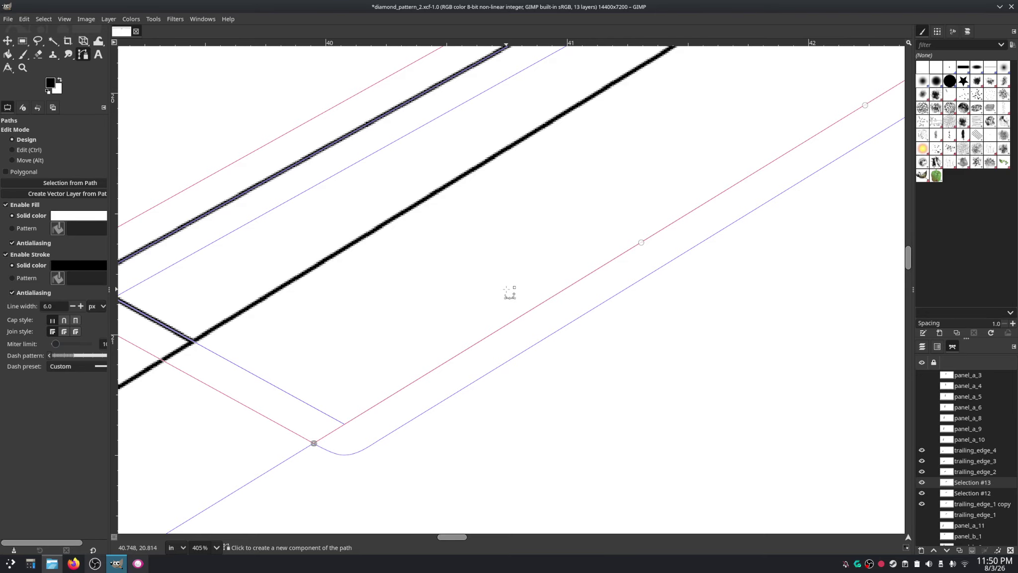
pyautogui.keyDown('ctrl'); pyautogui.scroll(-10, 507, 289); pyautogui.keyUp('ctrl')
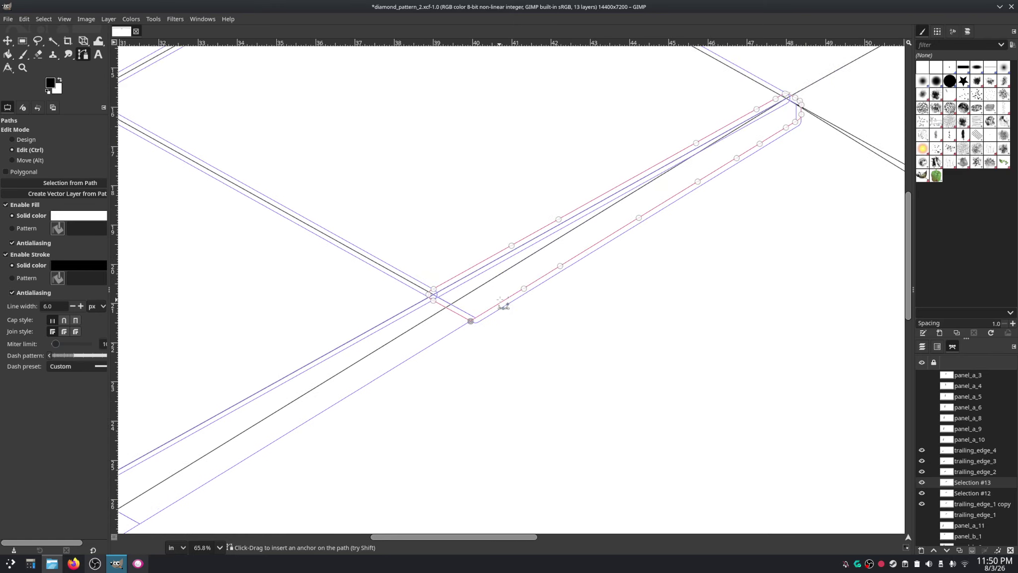
pyautogui.keyDown('ctrl'); pyautogui.scroll(-1, 500, 300); pyautogui.keyUp('ctrl')
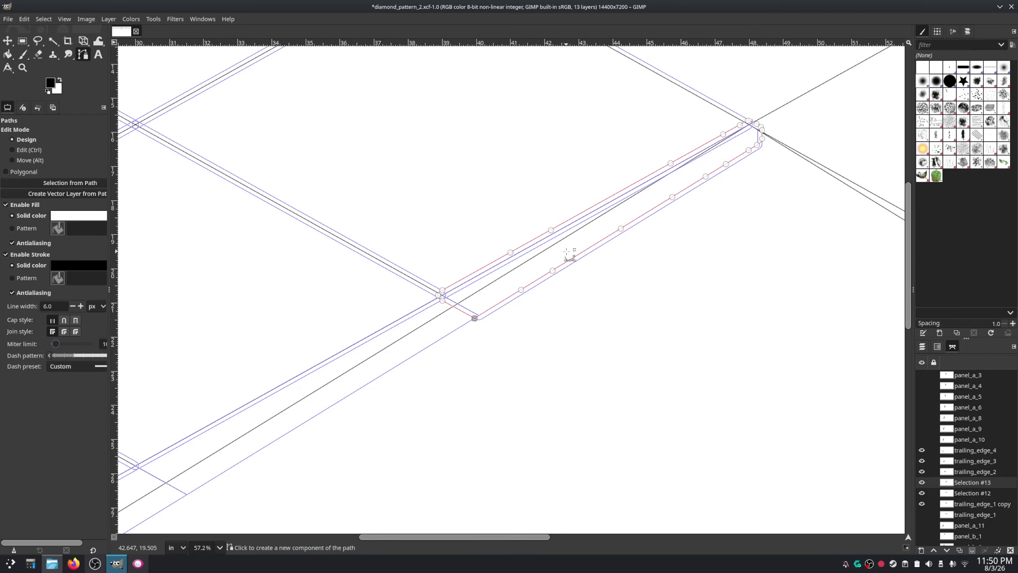
pyautogui.moveTo(564, 250); pyautogui.dragTo(475, 332)
pyautogui.press('ctrl')
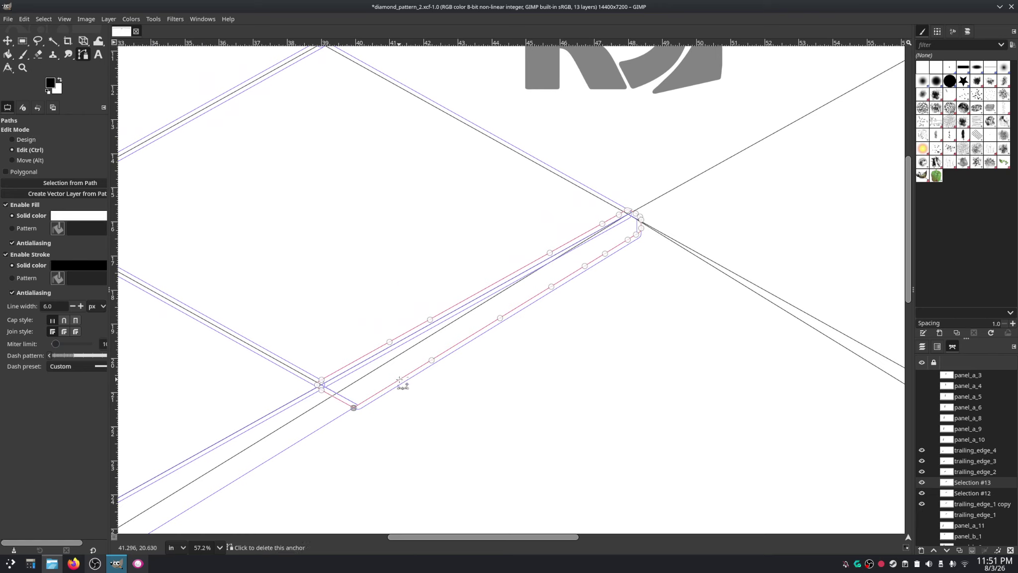
pyautogui.keyDown('ctrl'); pyautogui.click(399, 380); pyautogui.keyUp('ctrl')
pyautogui.keyDown('ctrl'); pyautogui.click(432, 360); pyautogui.keyUp('ctrl')
pyautogui.keyDown('ctrl'); pyautogui.click(390, 342); pyautogui.keyUp('ctrl')
pyautogui.keyDown('ctrl'); pyautogui.click(602, 224); pyautogui.keyUp('ctrl')
pyautogui.keyDown('ctrl'); pyautogui.click(627, 239); pyautogui.keyUp('ctrl')
pyautogui.keyDown('ctrl'); pyautogui.click(605, 253); pyautogui.keyUp('ctrl')
pyautogui.keyDown('ctrl'); pyautogui.click(585, 266); pyautogui.keyUp('ctrl')
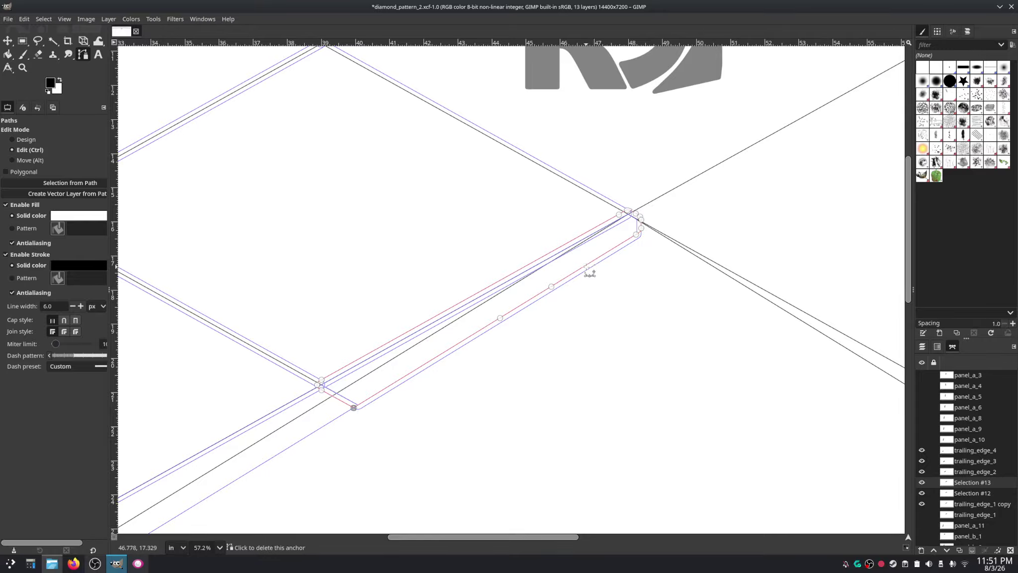
pyautogui.keyDown('ctrl'); pyautogui.click(551, 287); pyautogui.keyUp('ctrl')
pyautogui.keyDown('ctrl'); pyautogui.click(499, 318); pyautogui.keyUp('ctrl')
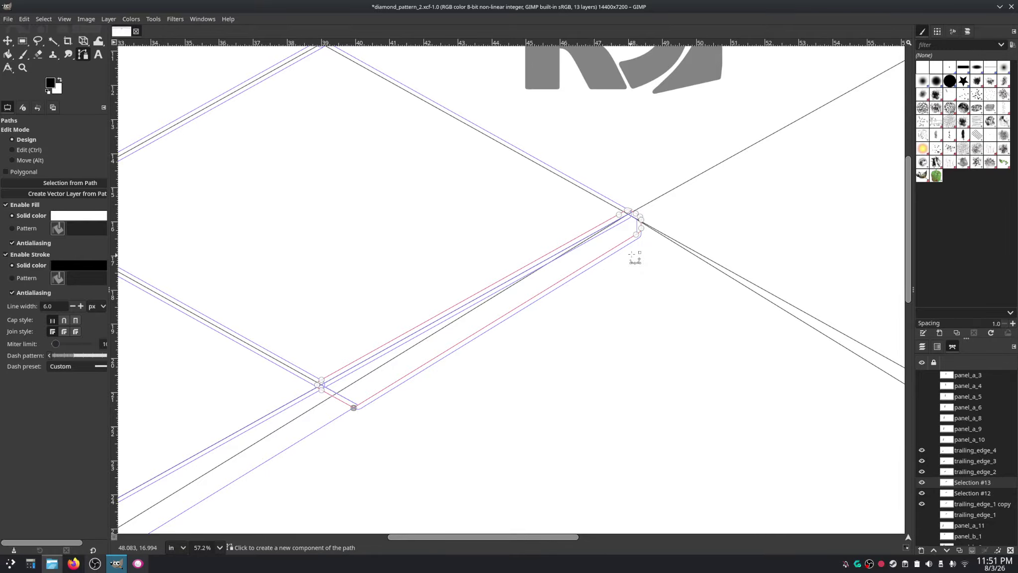
# Step: Toggle the print_template layer on and off to compare its lines with the strip path's end near the black lines' crossing
pyautogui.moveTo(646, 233); pyautogui.dragTo(583, 289)
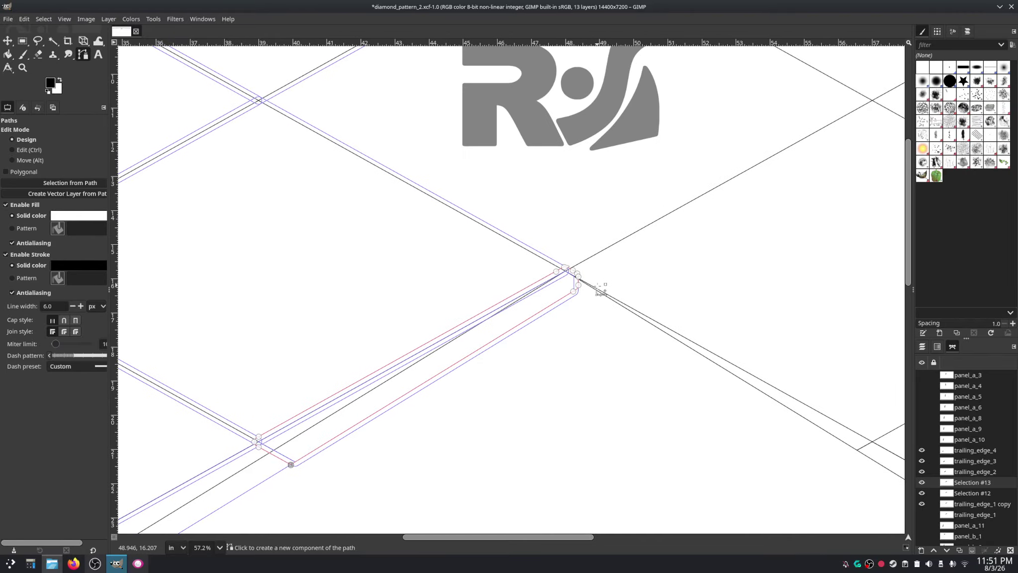
pyautogui.scroll(7, 598, 287)
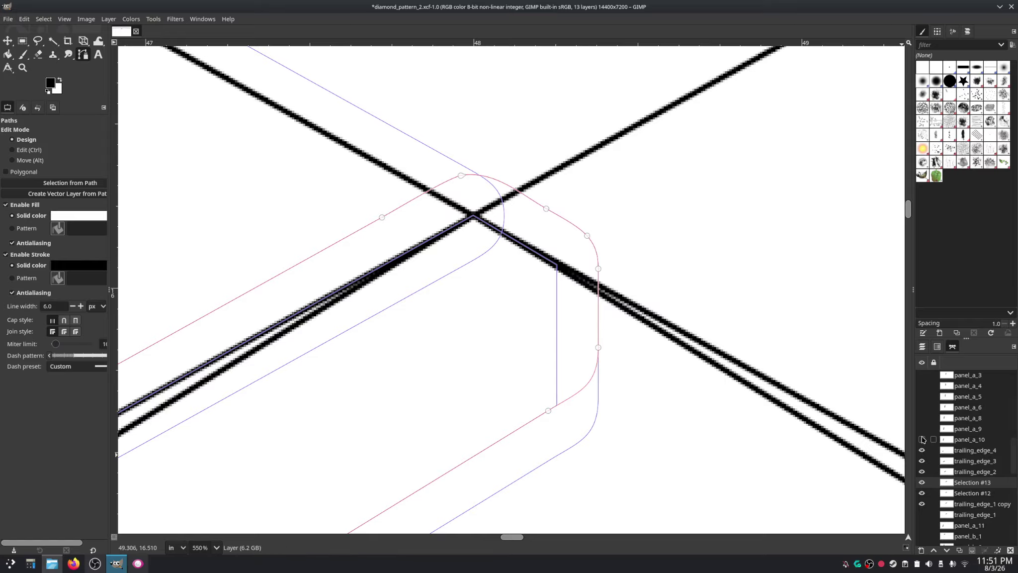
pyautogui.click(922, 347)
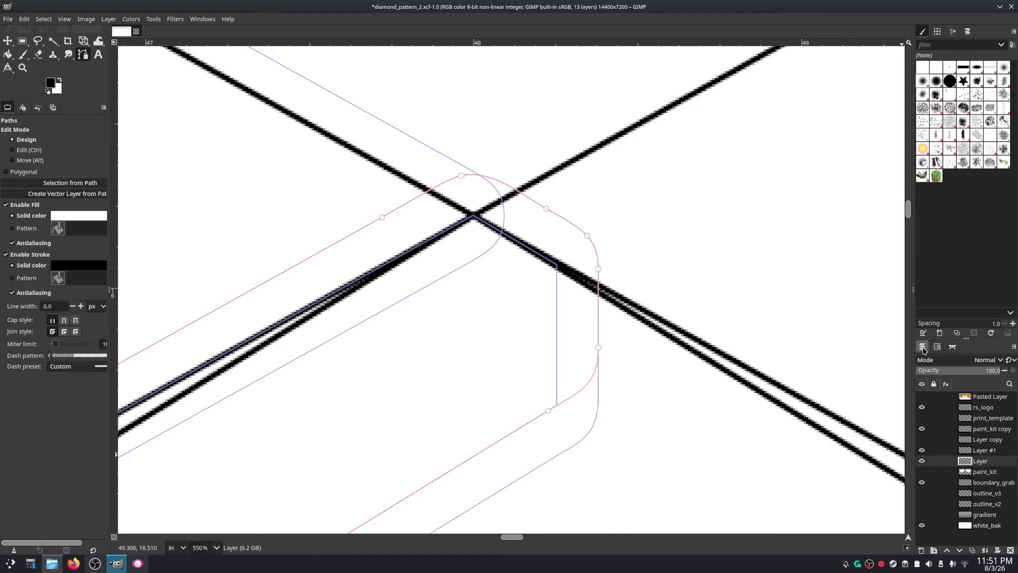
pyautogui.click(921, 418)
pyautogui.click(921, 418)
pyautogui.click(922, 418)
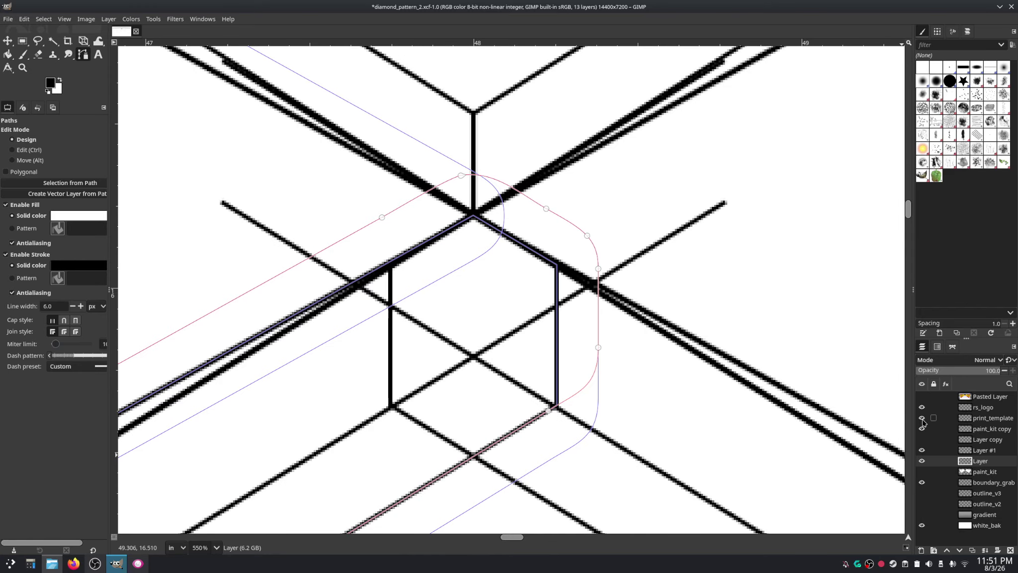
pyautogui.click(921, 418)
pyautogui.click(922, 418)
pyautogui.click(921, 418)
pyautogui.click(922, 418)
pyautogui.click(921, 418)
pyautogui.click(922, 418)
pyautogui.click(922, 418)
pyautogui.click(921, 418)
pyautogui.click(922, 418)
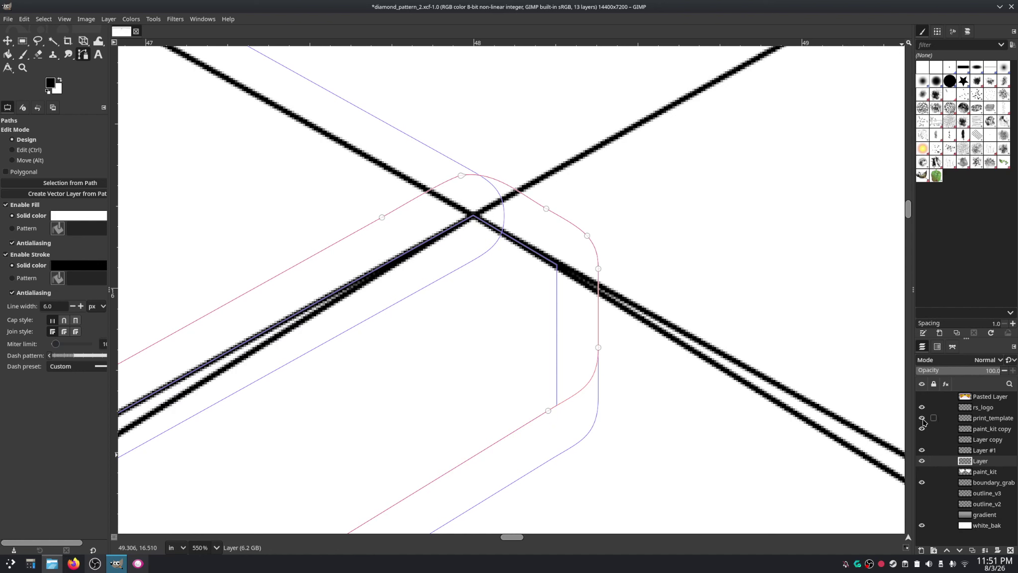
pyautogui.click(922, 418)
pyautogui.click(921, 418)
pyautogui.click(921, 418)
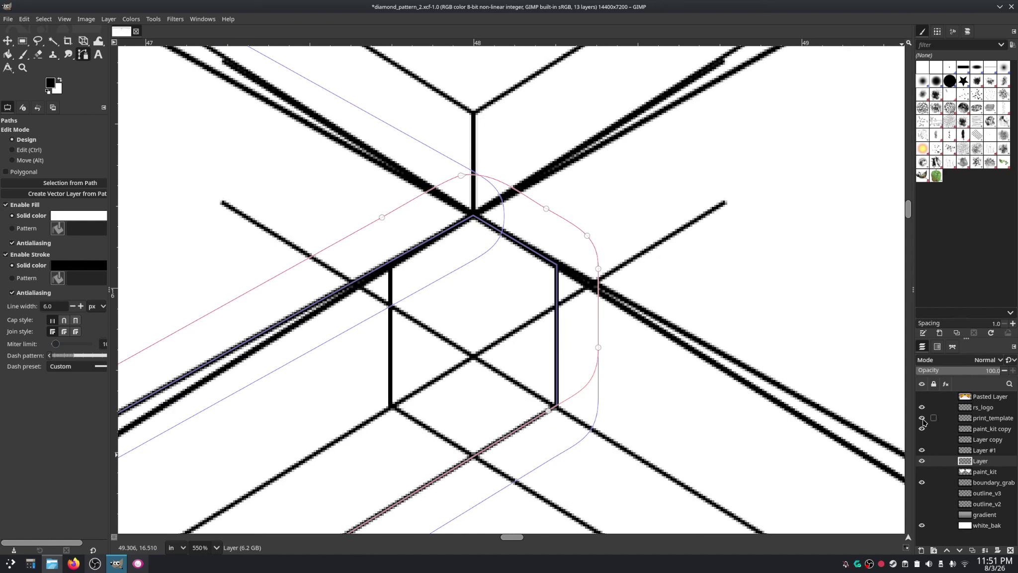
pyautogui.click(922, 418)
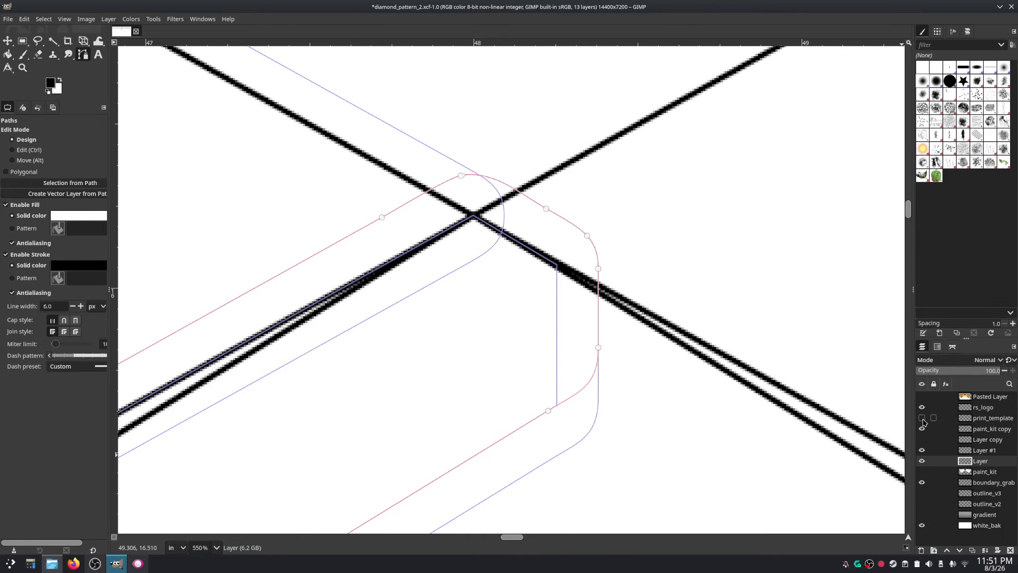
pyautogui.click(922, 418)
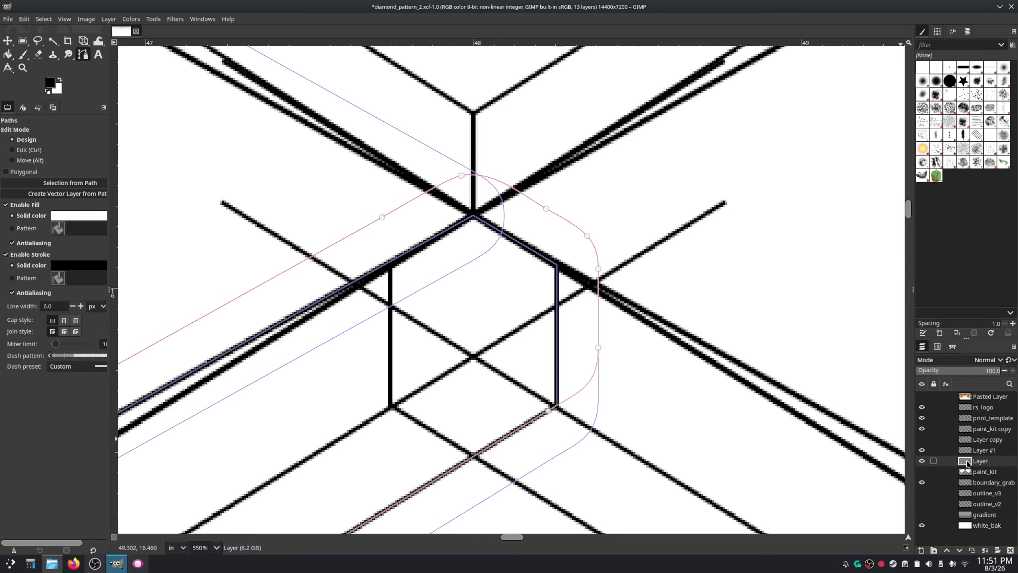
# Step: Select the two anchors on the vertical outer edge at the strip path's end
pyautogui.click(952, 346)
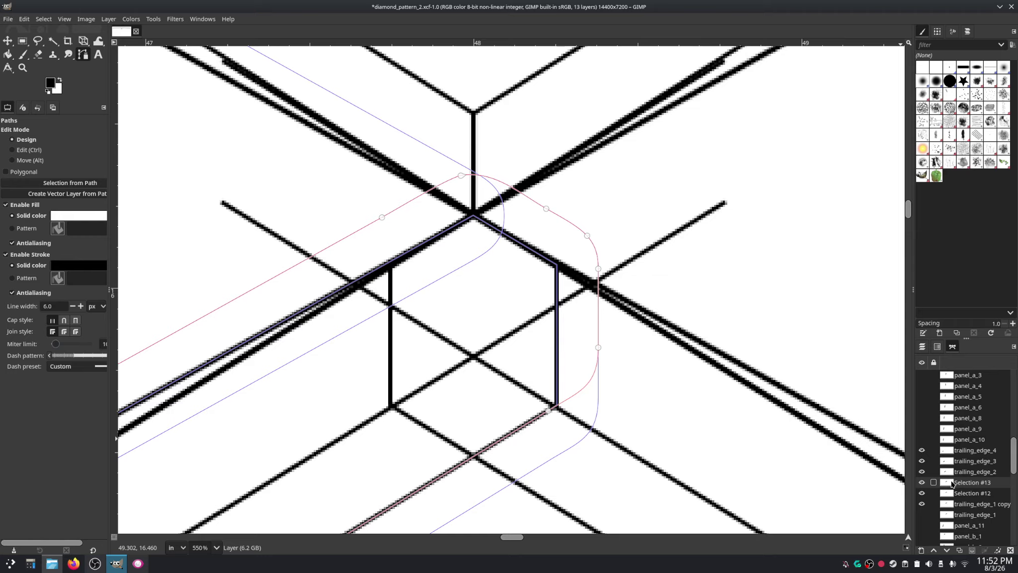
pyautogui.click(599, 347)
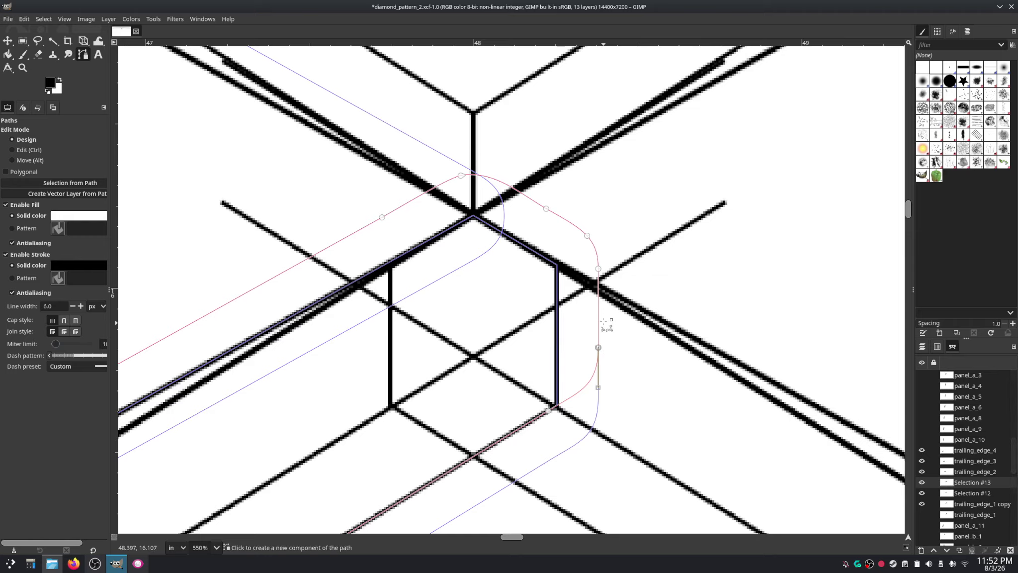
pyautogui.click(598, 268)
# Step: Look over the whole strip against the print_template lines and hide the print_template layer
pyautogui.scroll(-2, 581, 476)
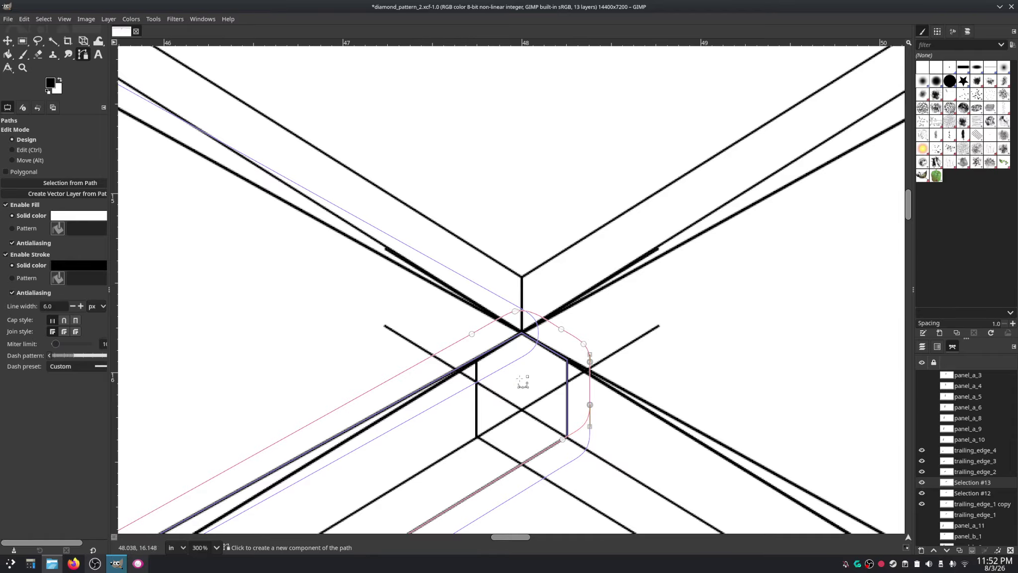
pyautogui.scroll(-2, 646, 200)
pyautogui.scroll(-3, 648, 218)
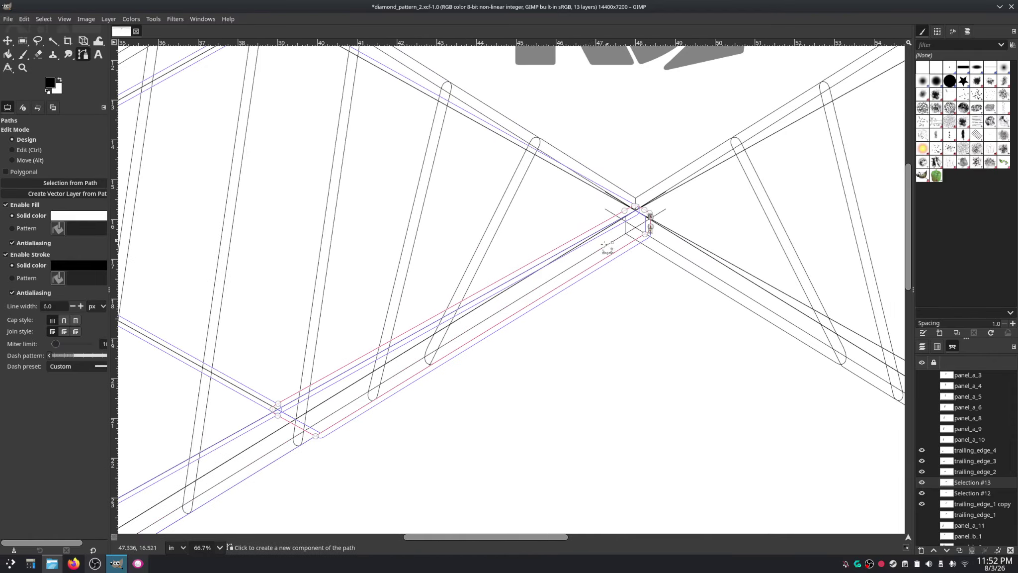
pyautogui.hscroll(-3, 710, 303)
pyautogui.moveTo(709, 303)
pyautogui.mouseDown()
pyautogui.moveTo(693, 318)
pyautogui.moveTo(634, 312)
pyautogui.mouseUp()
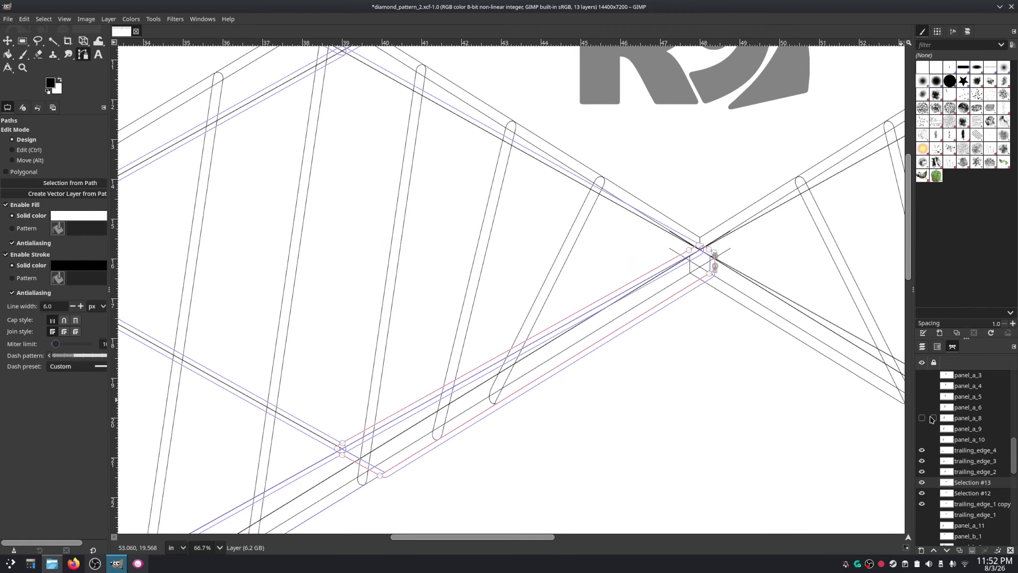
pyautogui.click(922, 346)
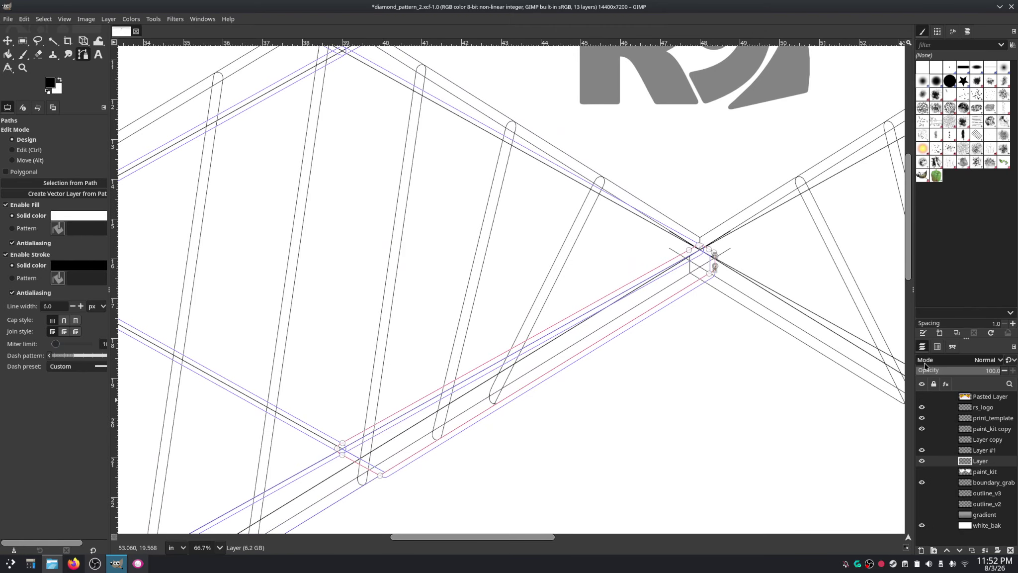
pyautogui.click(922, 418)
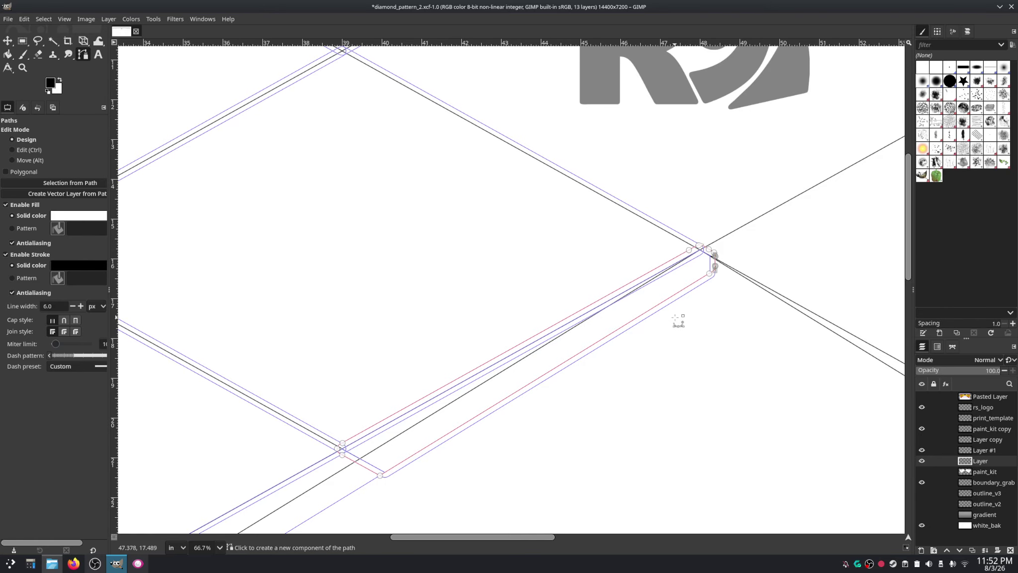
pyautogui.moveTo(672, 320)
pyautogui.mouseDown()
pyautogui.moveTo(723, 320)
pyautogui.moveTo(734, 306)
pyautogui.moveTo(657, 357)
pyautogui.mouseUp()
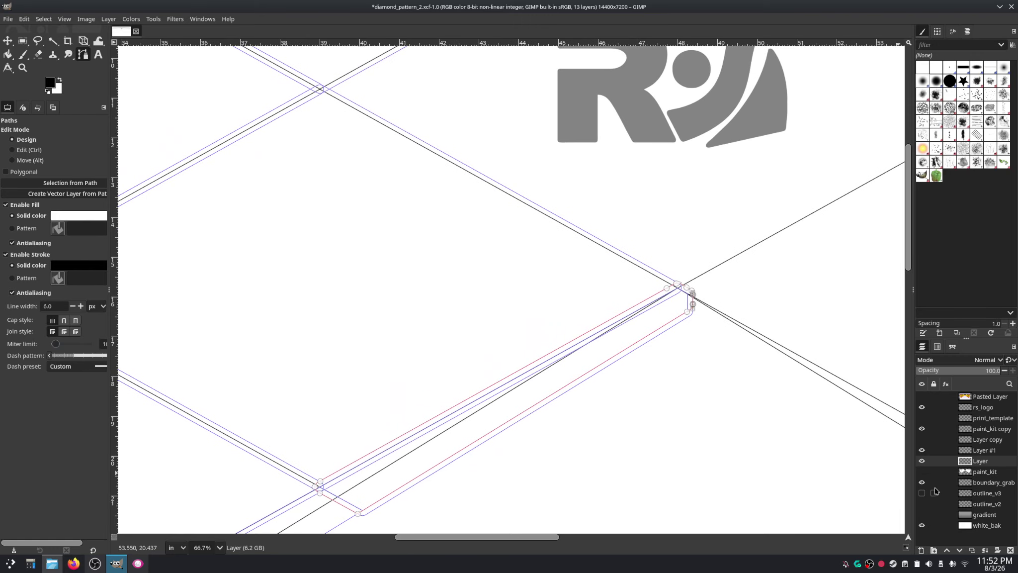
# Step: Hide the Selection #12 path to examine the Selection #13 strip's end on its own
pyautogui.click(952, 346)
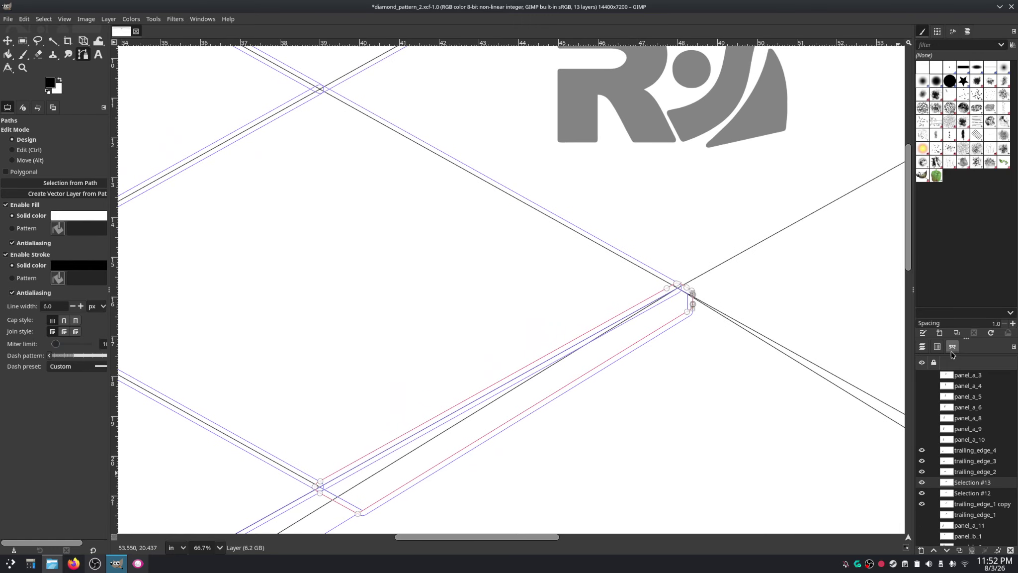
pyautogui.click(921, 492)
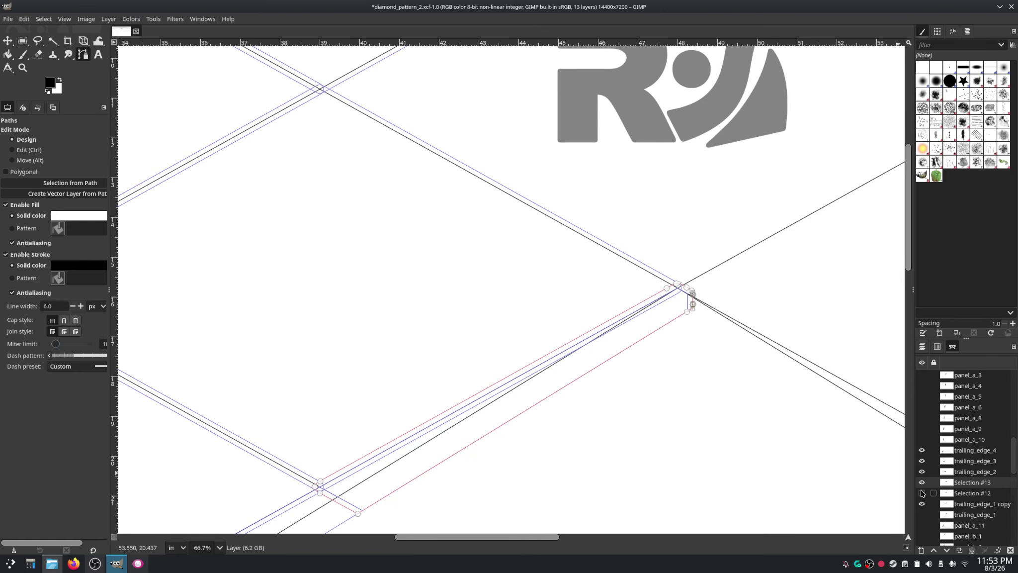
pyautogui.scroll(2, 684, 313)
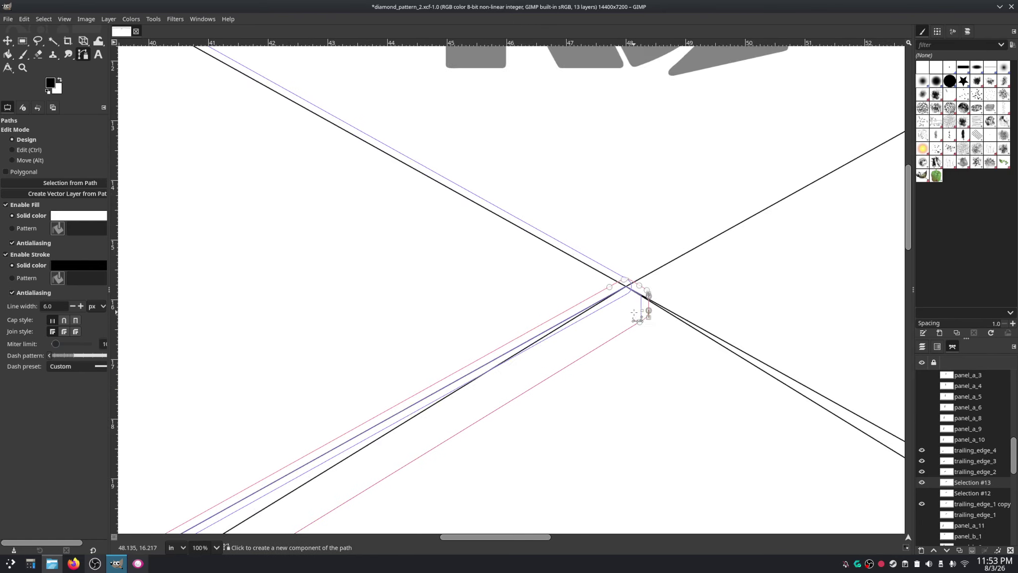
pyautogui.scroll(3, 635, 313)
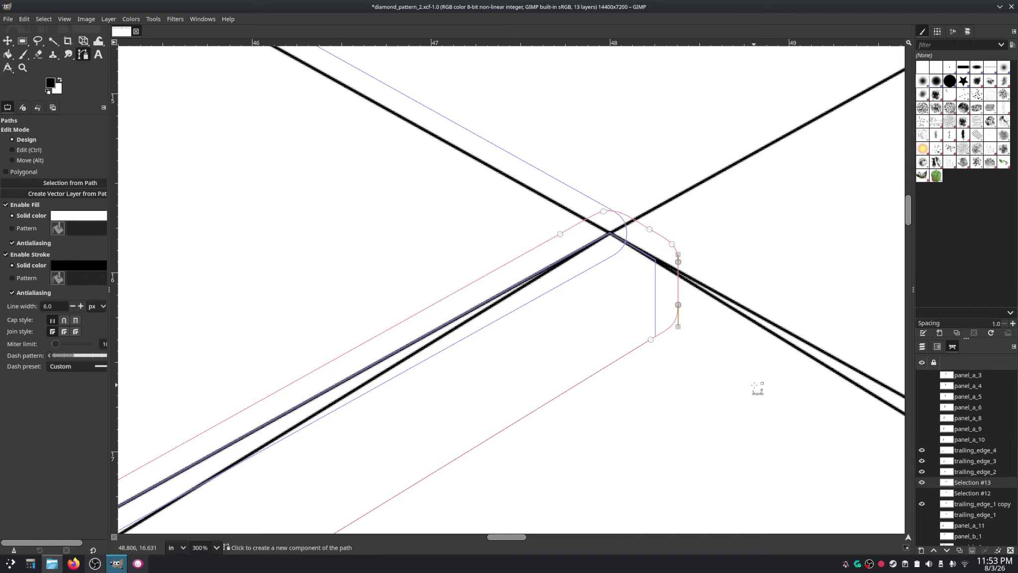
# Step: Show the grid over the canvas and make the Selection #12 path visible
pyautogui.click(44, 19)
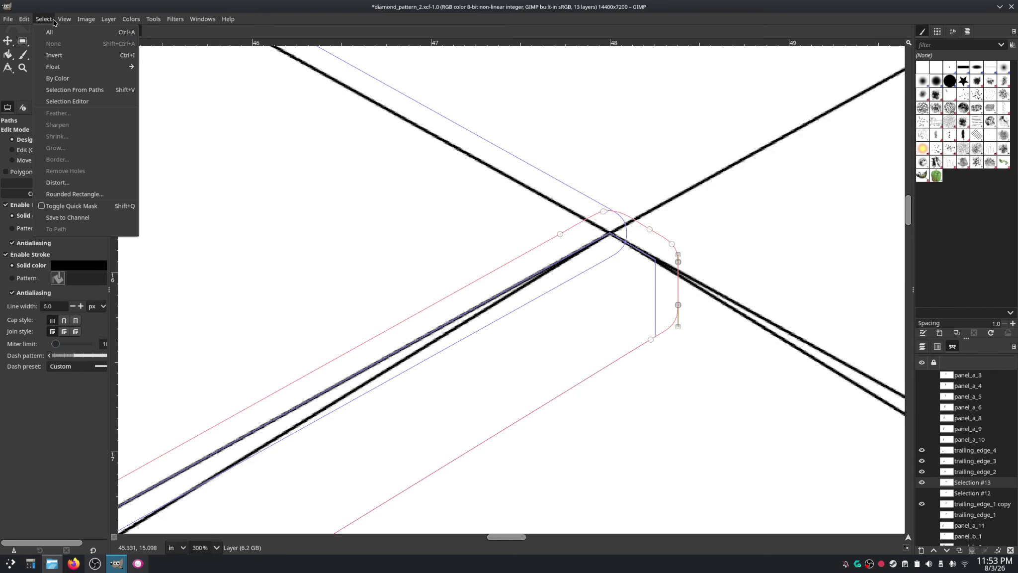
pyautogui.moveTo(64, 19)
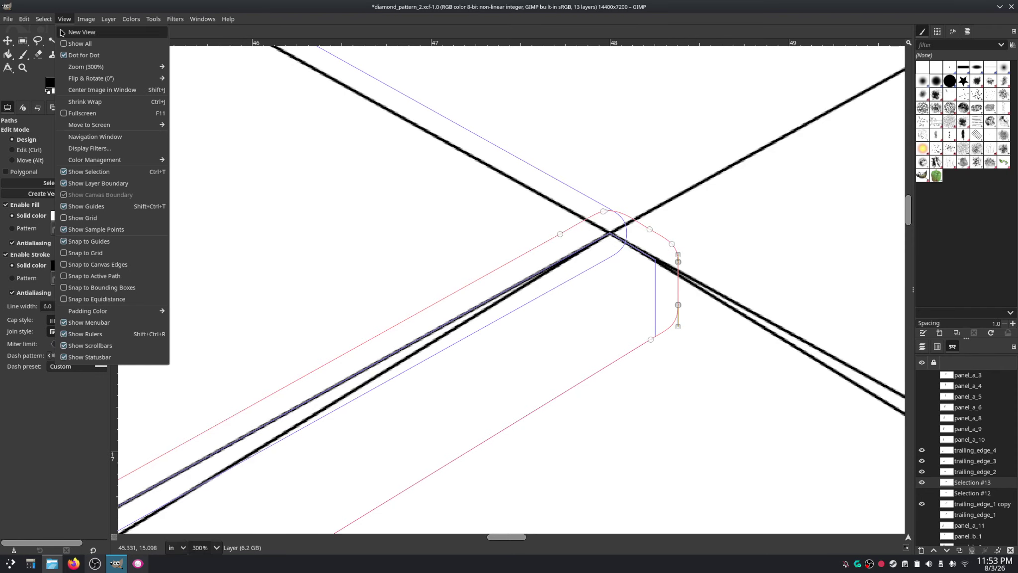
pyautogui.click(66, 219)
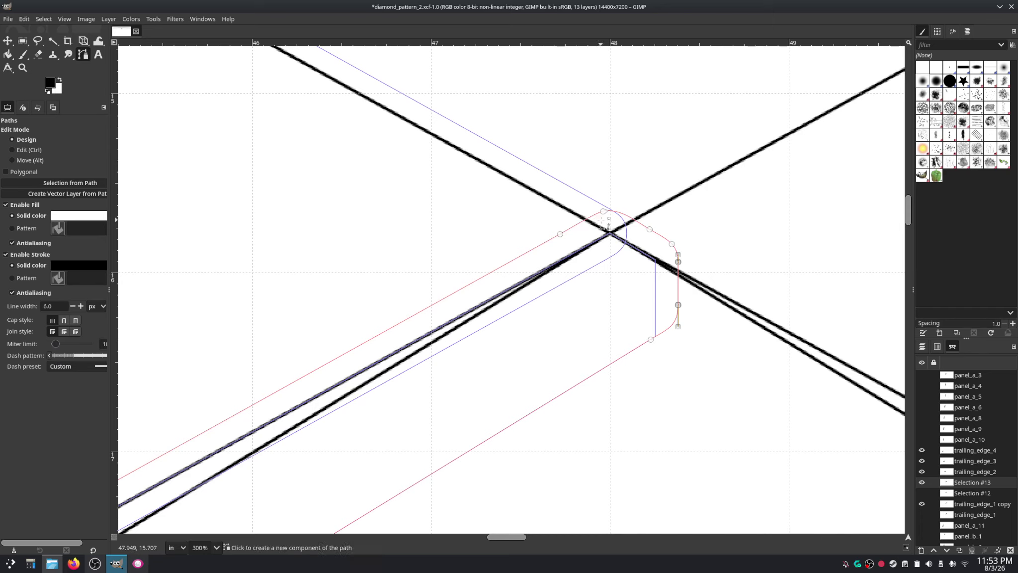
pyautogui.click(921, 492)
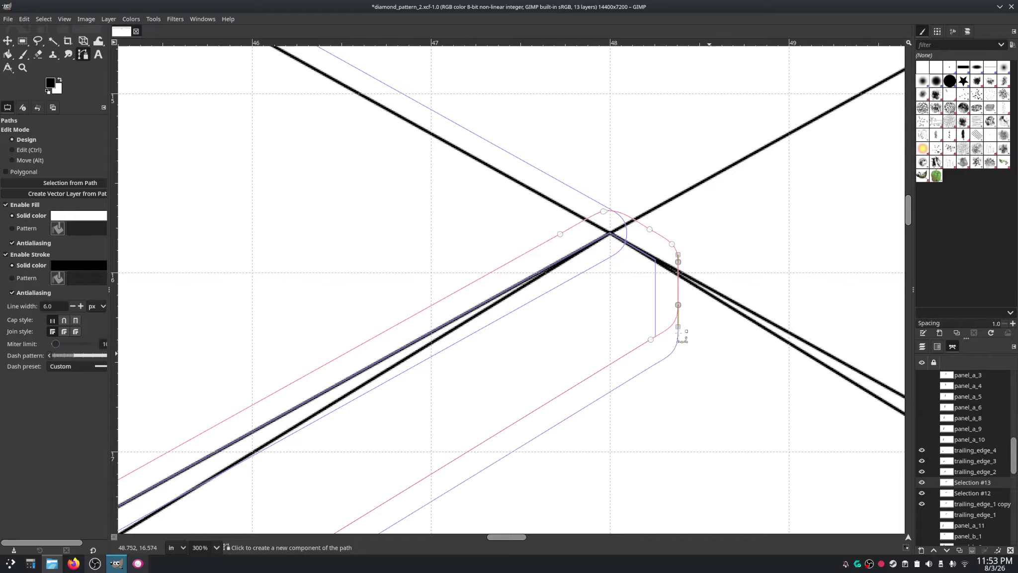
# Step: Move the peak anchor at the strip's end onto the vertical grid line at 48 in, where it meets the adjoining outline
pyautogui.click(606, 211)
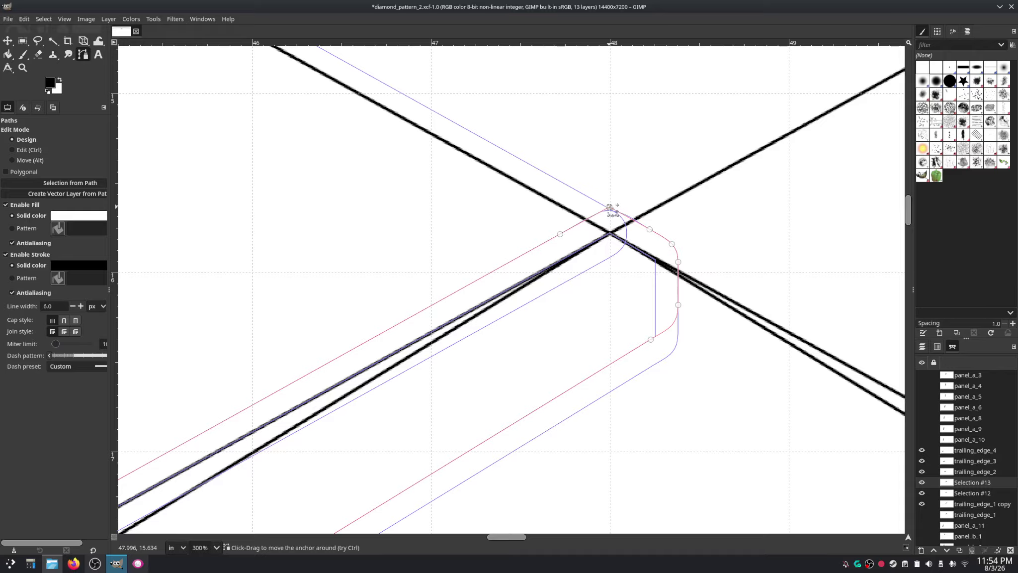
pyautogui.press('ctrl')
pyautogui.moveTo(609, 207); pyautogui.dragTo(617, 204)
# Step: Move the next anchor on the strip's end onto the black lines' crossing and straighten the segment up to the peak anchor
pyautogui.moveTo(651, 228); pyautogui.dragTo(611, 232)
pyautogui.press('ctrl')
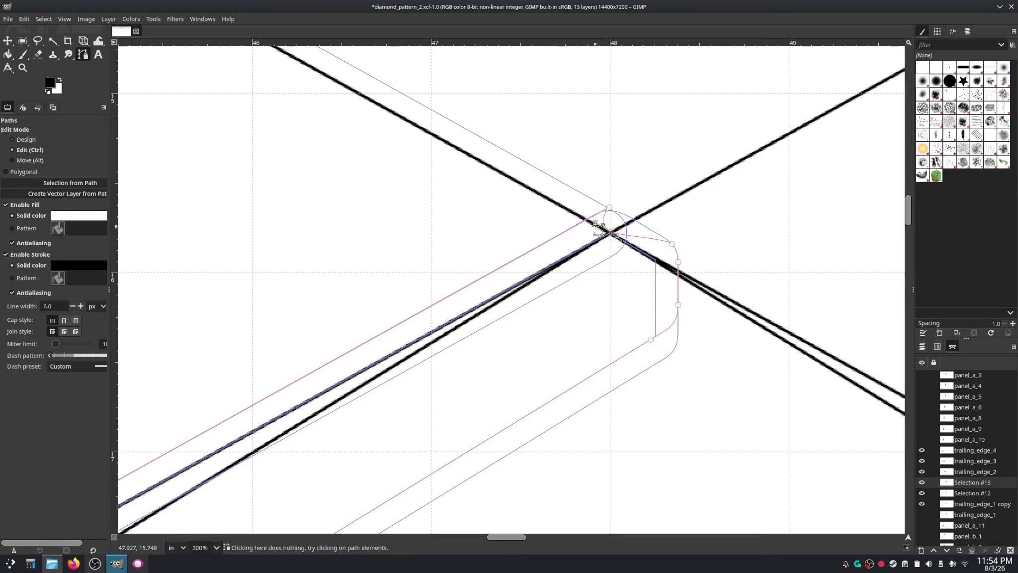
pyautogui.keyDown('ctrl'); pyautogui.click(594, 223); pyautogui.keyUp('ctrl')
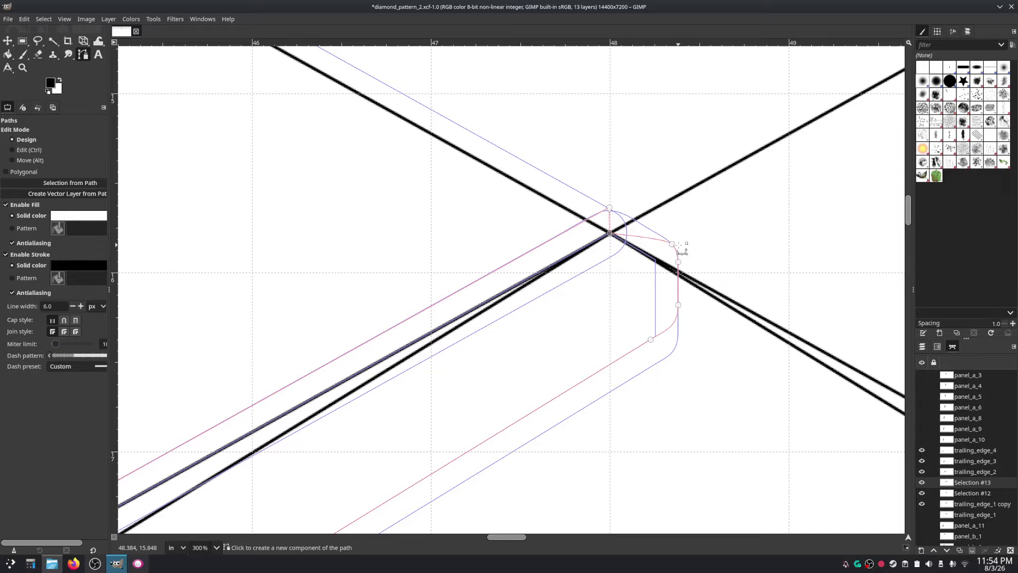
# Step: Delete the two surplus anchors on the vertical side of the Selection #13 strip's rounded end near 48.4 in
pyautogui.keyDown('ctrl'); pyautogui.click(678, 261); pyautogui.keyUp('ctrl')
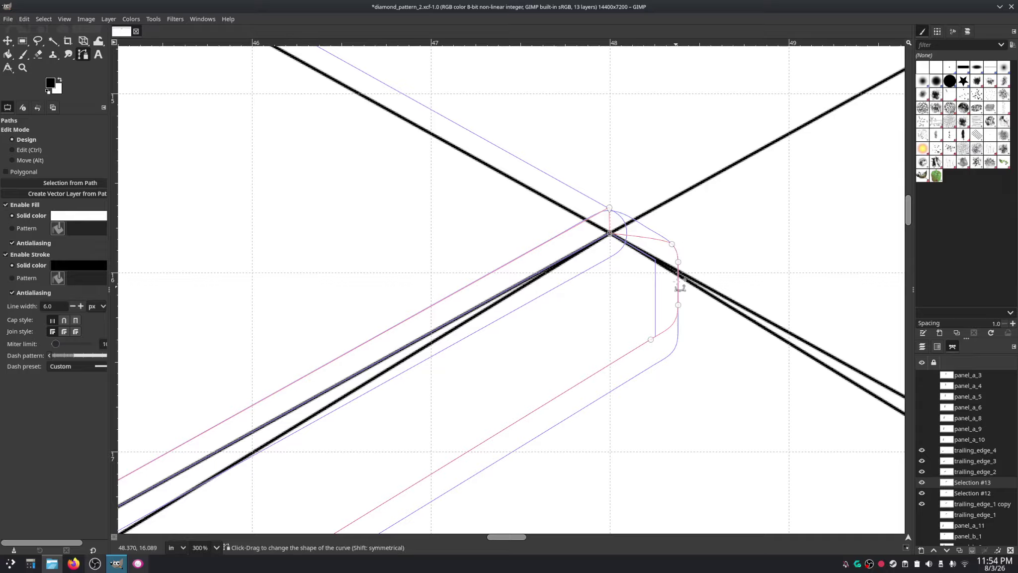
pyautogui.keyDown('ctrl'); pyautogui.click(679, 262); pyautogui.keyUp('ctrl')
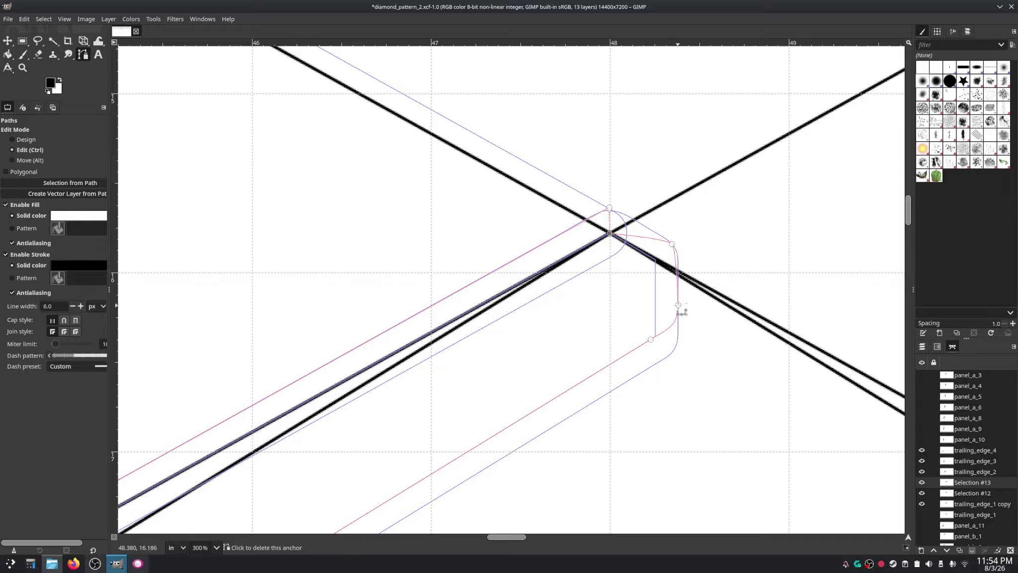
pyautogui.keyDown('ctrl'); pyautogui.click(679, 305); pyautogui.keyUp('ctrl')
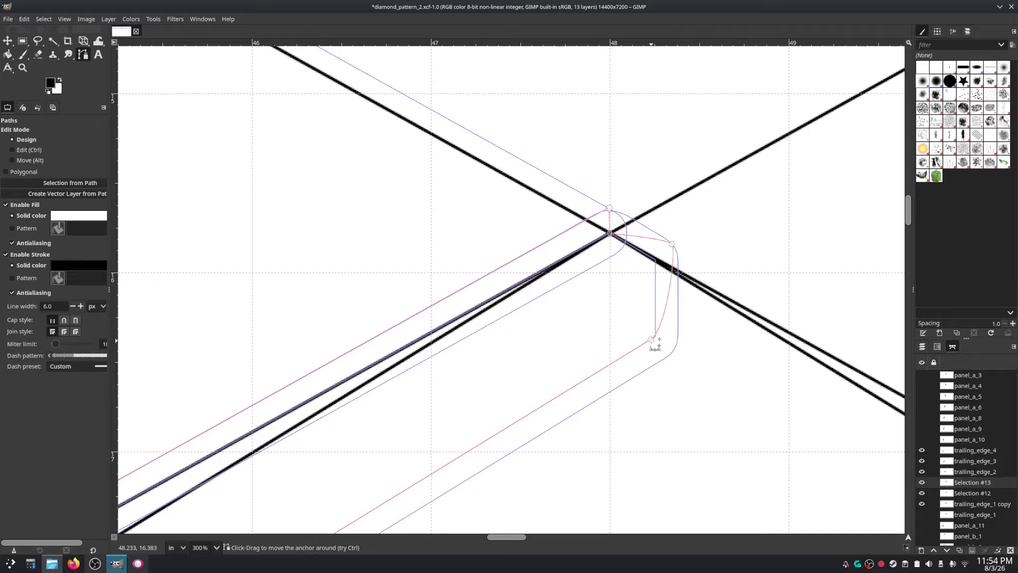
# Step: Move the end's two remaining outer anchors onto the corners of the inner vertical outline and straighten the segments between the end's anchors
pyautogui.keyDown('ctrl'); pyautogui.click(667, 329); pyautogui.keyUp('ctrl')
pyautogui.moveTo(651, 339); pyautogui.dragTo(656, 335)
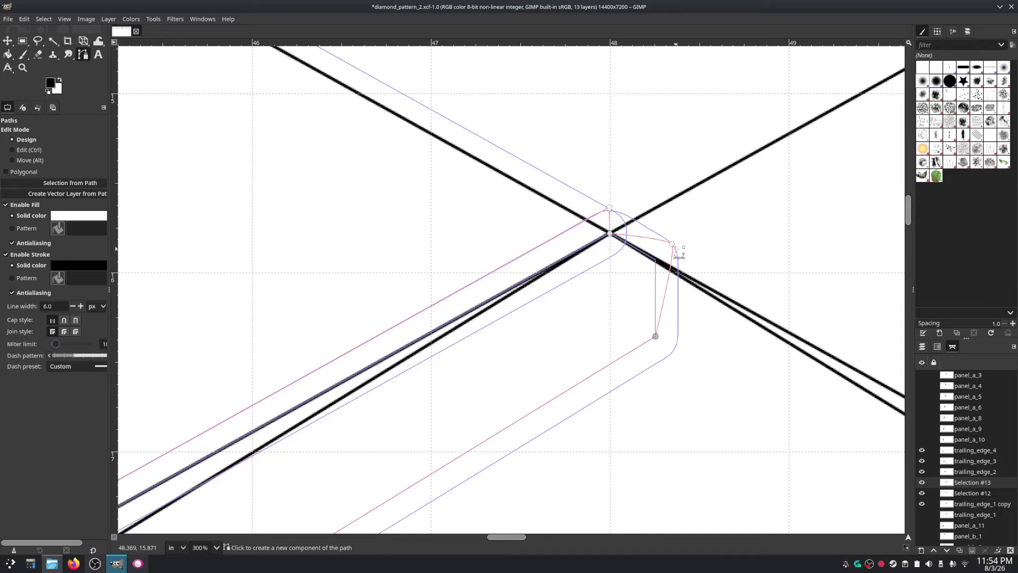
pyautogui.moveTo(672, 244); pyautogui.dragTo(659, 261)
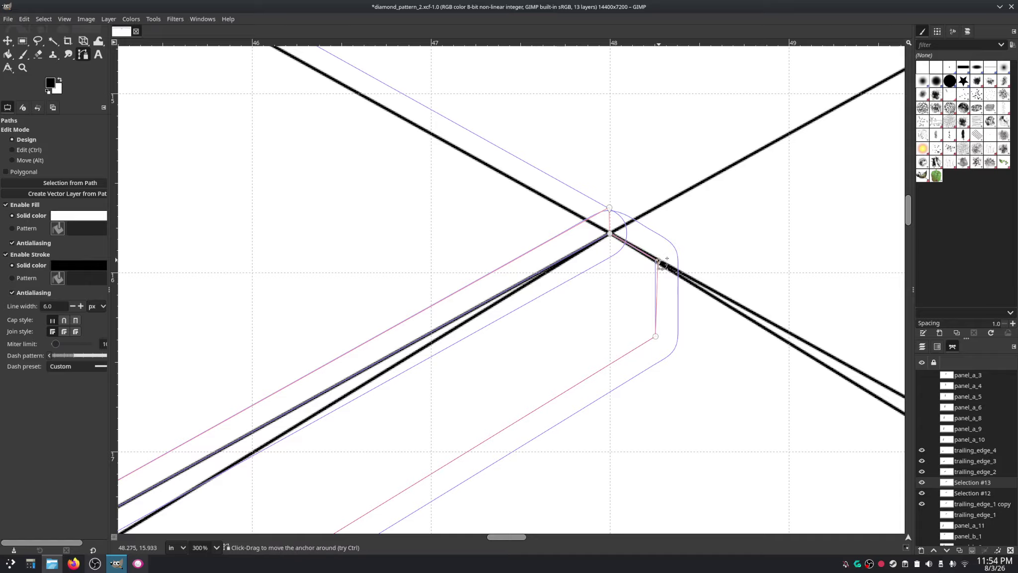
pyautogui.keyDown('ctrl'); pyautogui.click(657, 261); pyautogui.keyUp('ctrl')
# Step: Raise the peak anchor slightly near the 48 in grid line so the strip's long edge lines up with the adjoining outline
pyautogui.keyDown('ctrl'); pyautogui.scroll(4, 611, 219); pyautogui.keyUp('ctrl')
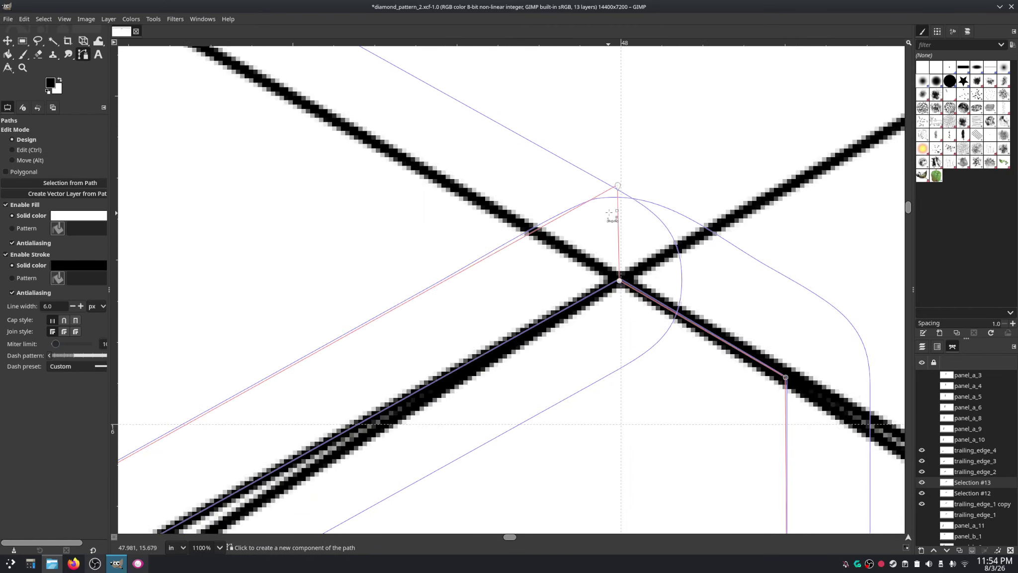
pyautogui.keyDown('ctrl'); pyautogui.scroll(1, 617, 168); pyautogui.keyUp('ctrl')
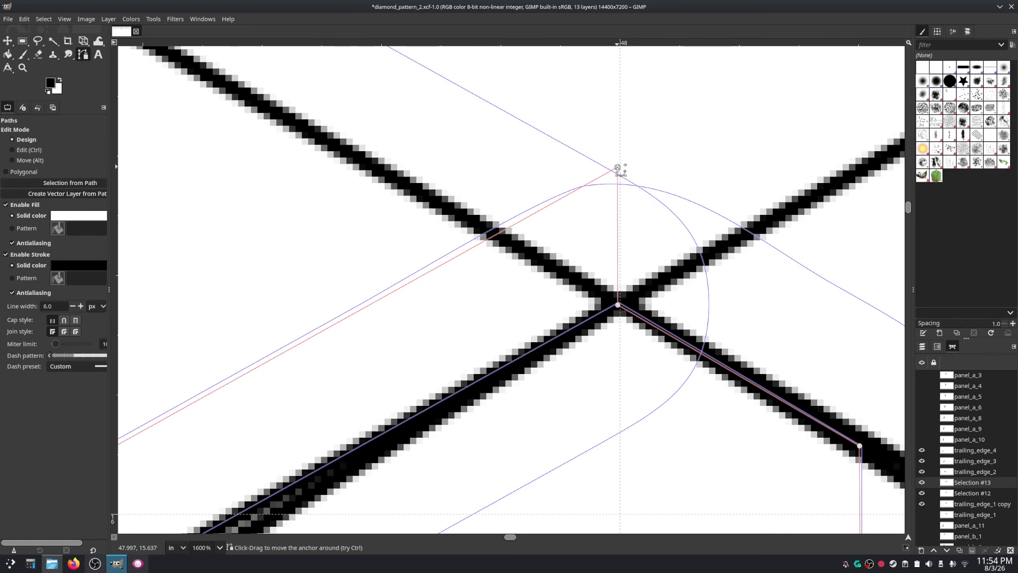
pyautogui.moveTo(617, 168); pyautogui.dragTo(619, 158)
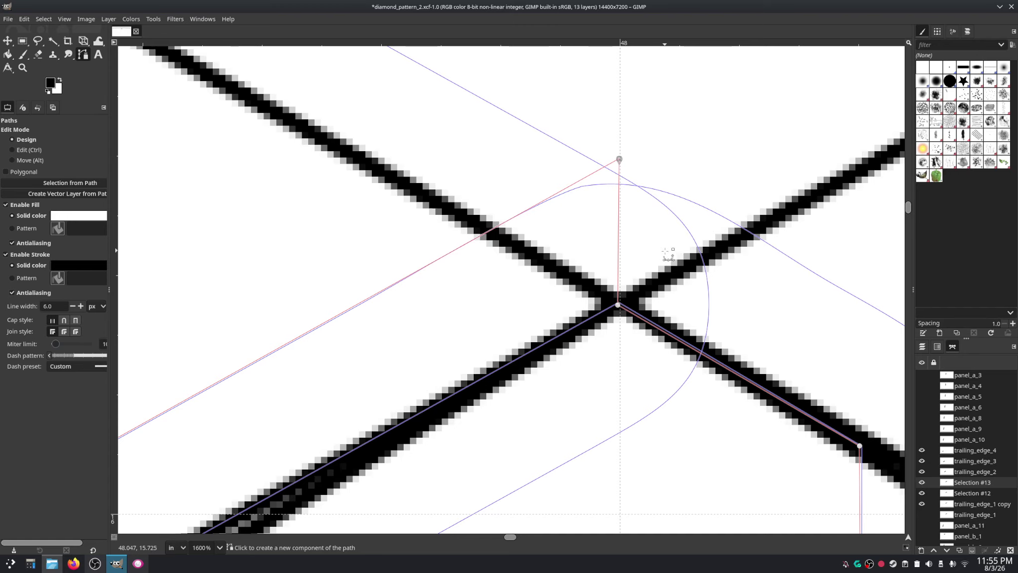
# Step: Make the cp_diamond path visible and hide the Selection #12 path
pyautogui.scroll(-4, 666, 257)
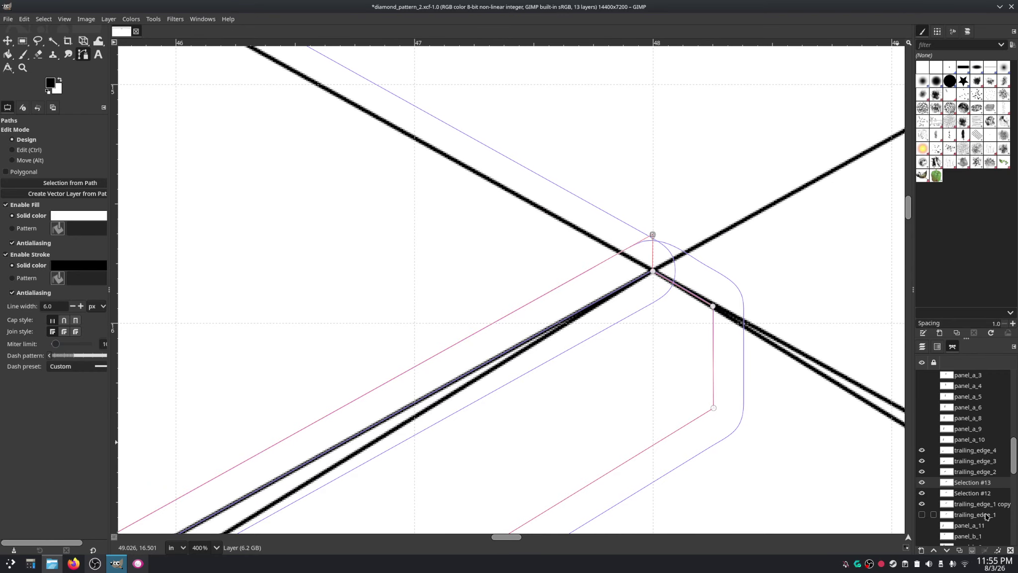
pyautogui.moveTo(1013, 450); pyautogui.dragTo(1010, 417)
pyautogui.click(921, 490)
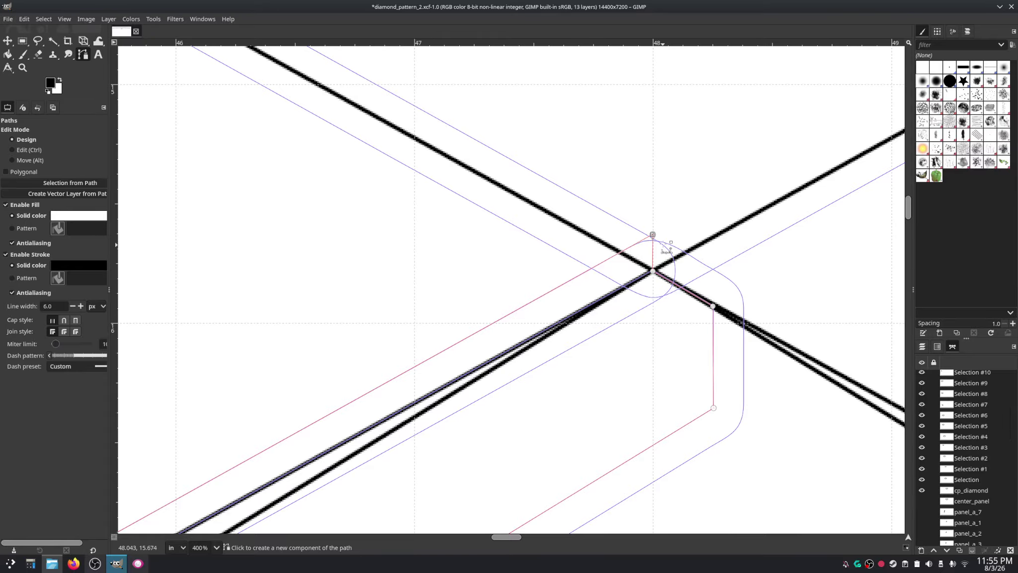
pyautogui.scroll(2, 656, 237)
pyautogui.scroll(-1, 657, 243)
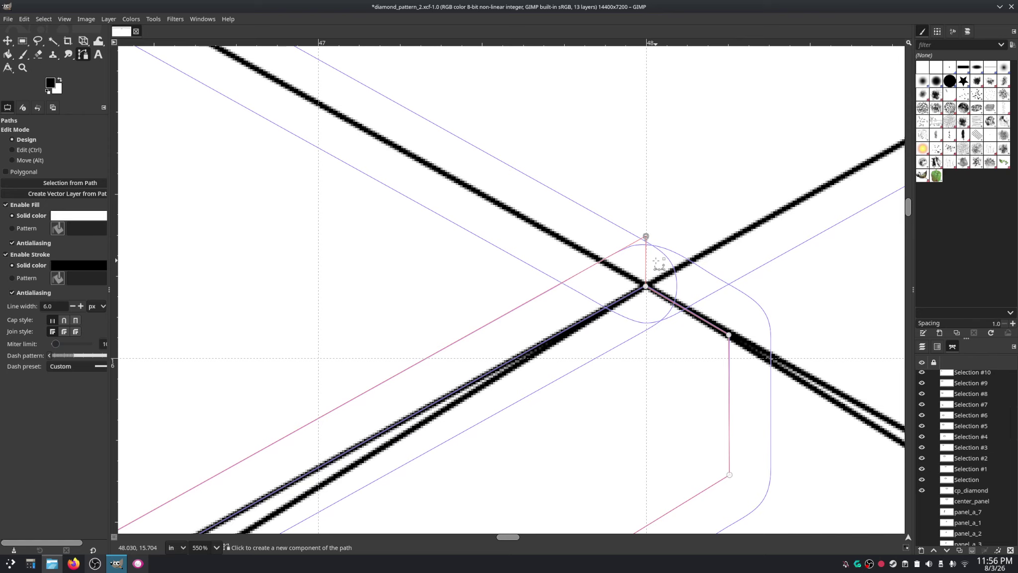
pyautogui.scroll(-6, 656, 264)
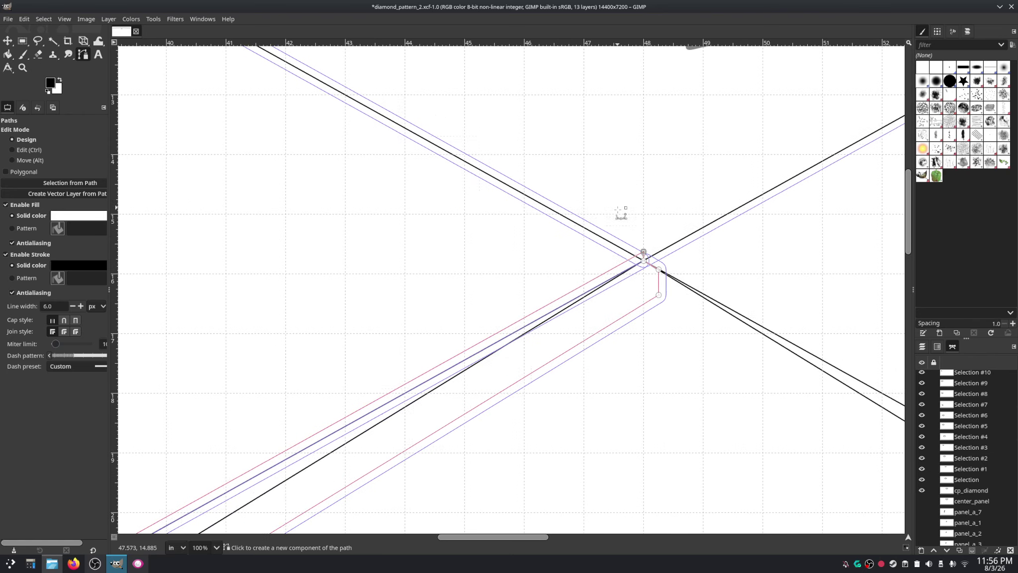
pyautogui.scroll(2, 621, 211)
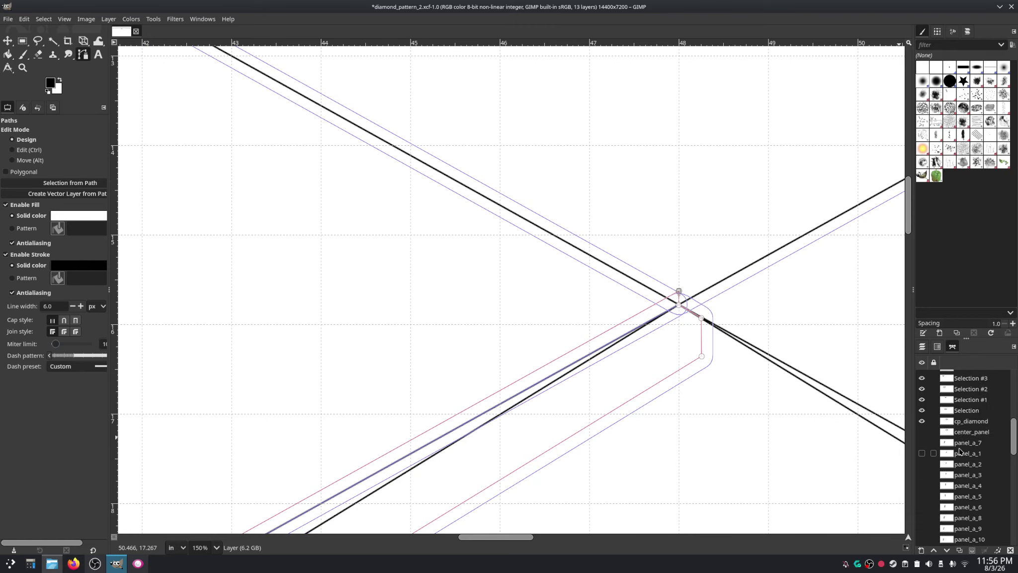
pyautogui.scroll(-5, 957, 472)
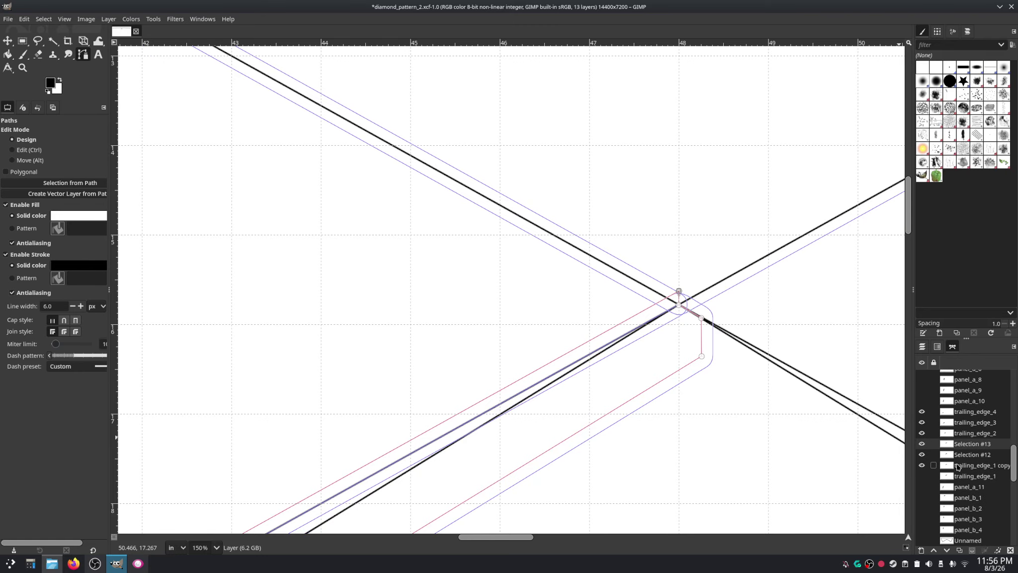
pyautogui.click(922, 455)
# Step: Examine the Selection #13 strip along its length, from the rounded end at 39 in to the sharp end at 48 in
pyautogui.moveTo(621, 410); pyautogui.dragTo(786, 166)
pyautogui.scroll(-1, 787, 166)
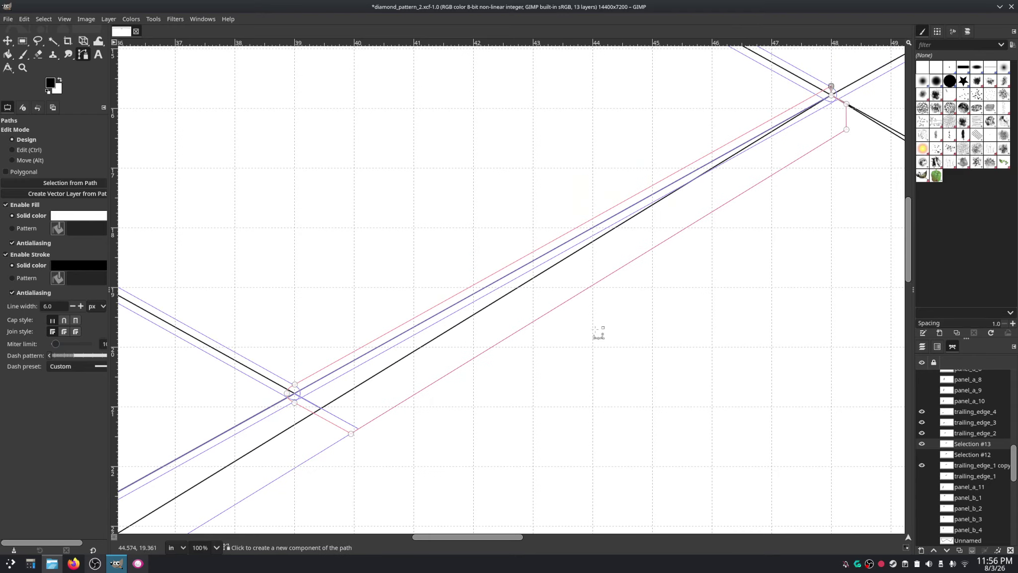
pyautogui.scroll(4, 291, 391)
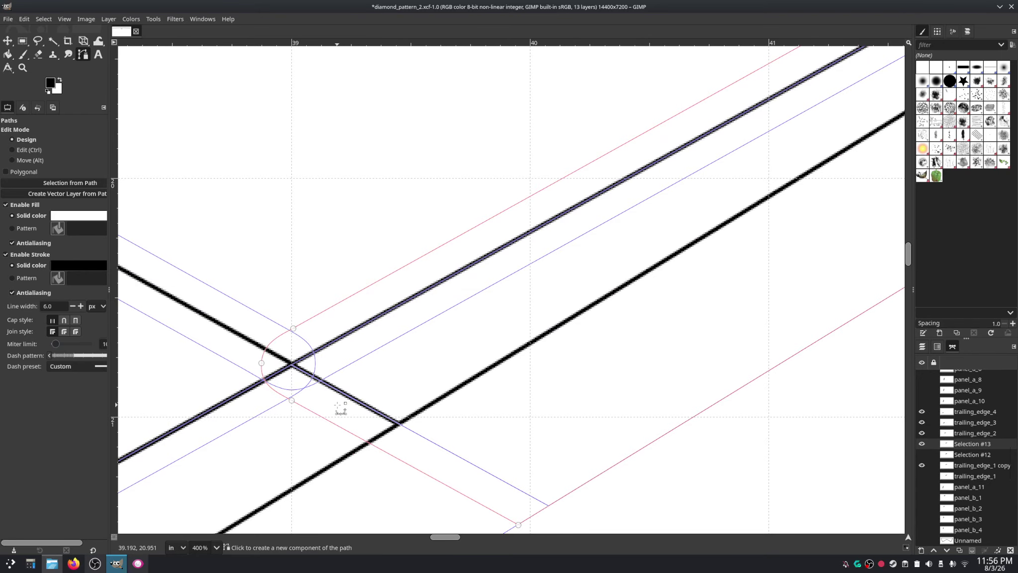
pyautogui.scroll(-2, 340, 408)
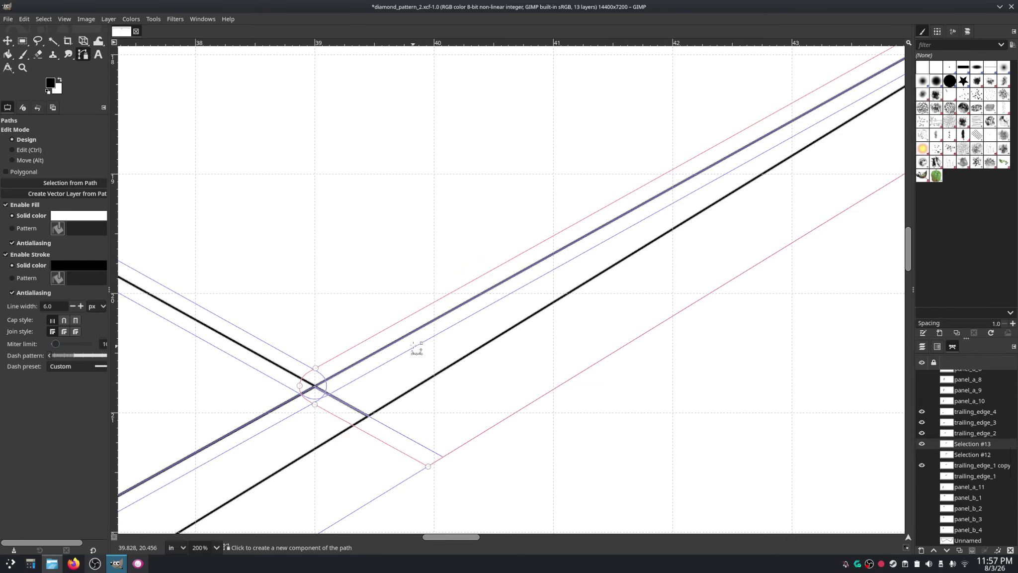
pyautogui.scroll(-1, 418, 327)
pyautogui.scroll(1, 362, 361)
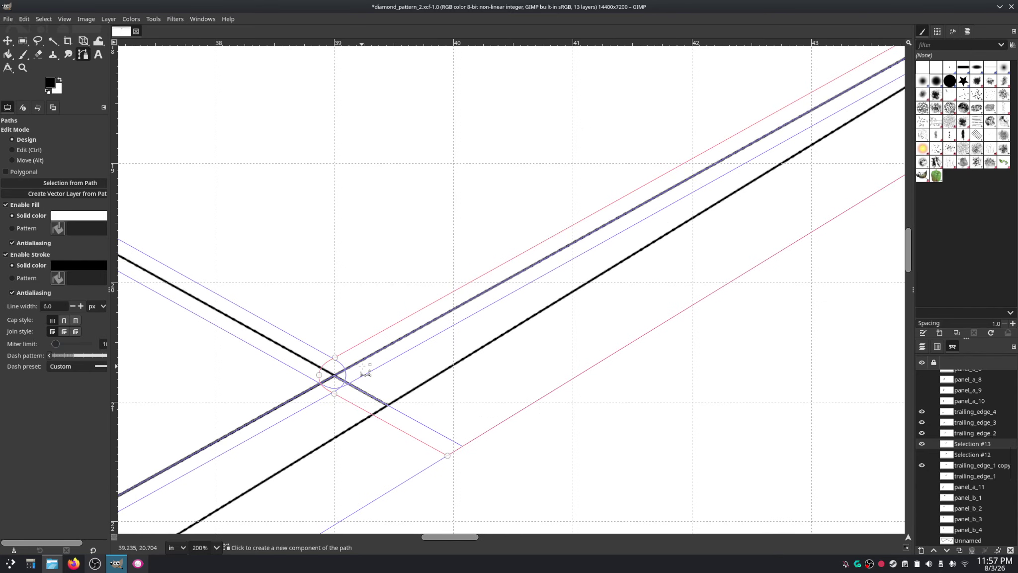
pyautogui.scroll(-1, 366, 370)
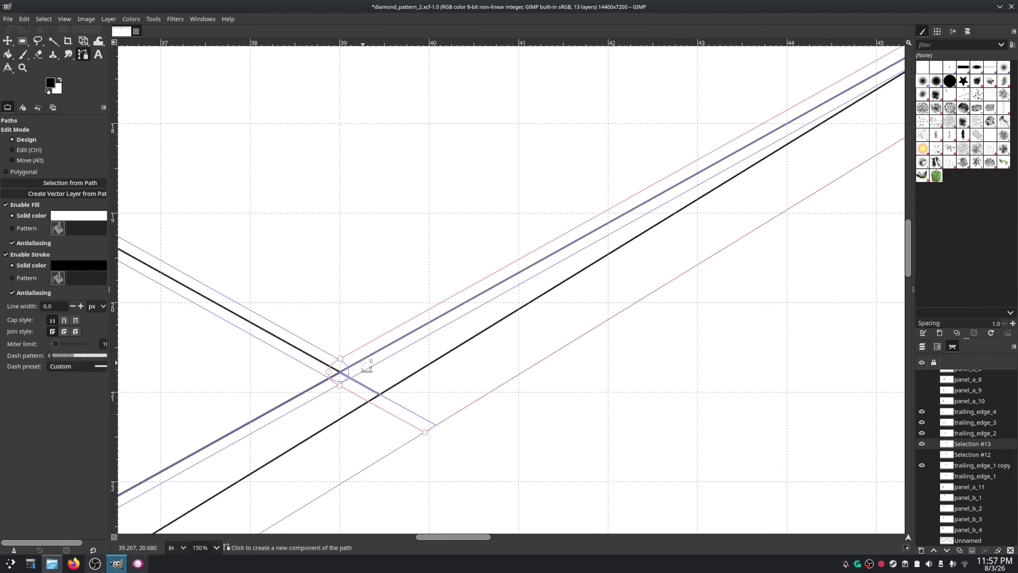
pyautogui.scroll(2, 621, 273)
pyautogui.hscroll(2, 621, 274)
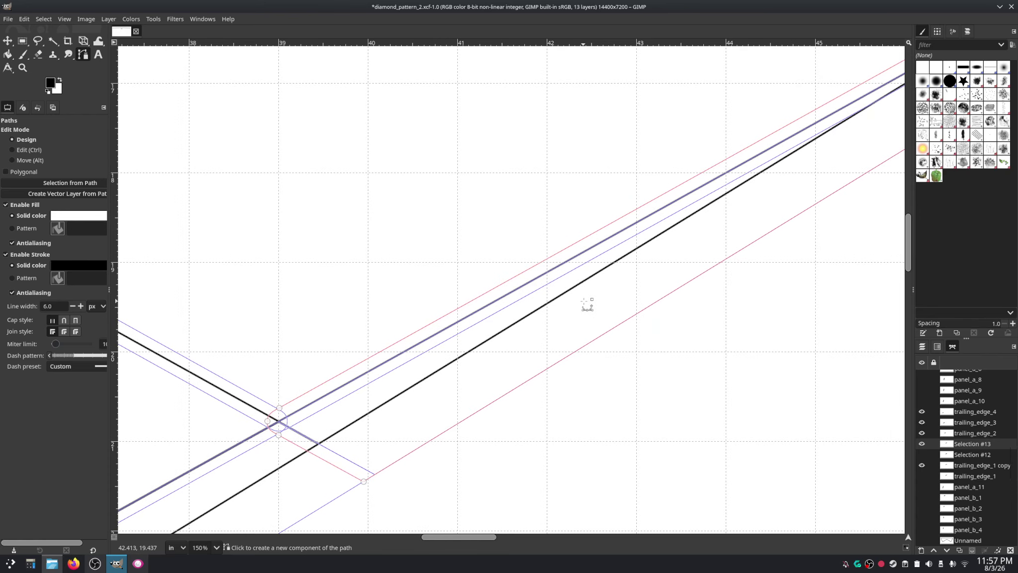
pyautogui.scroll(6, 525, 300)
pyautogui.hscroll(10, 525, 300)
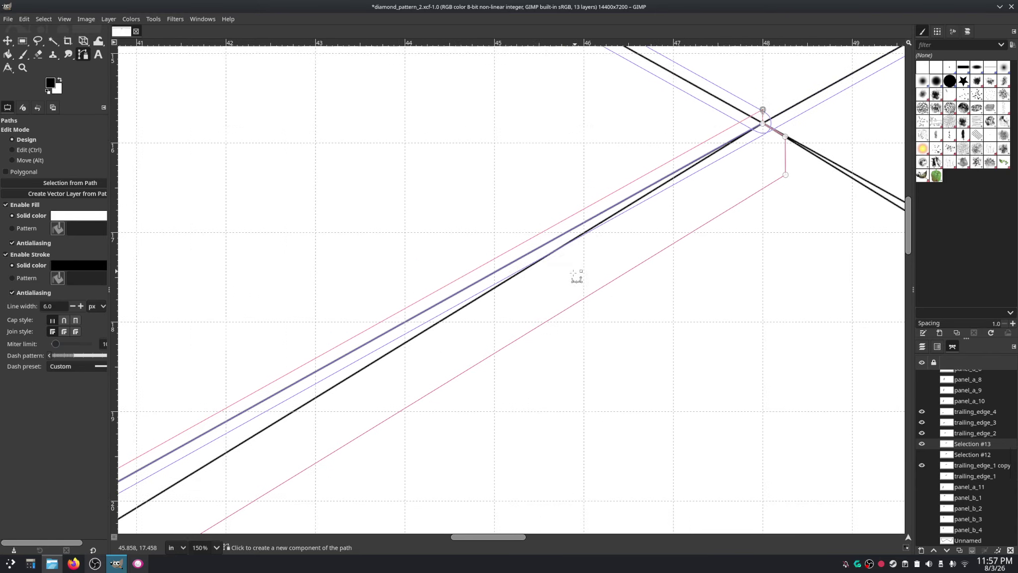
pyautogui.scroll(1, 576, 277)
pyautogui.hscroll(1, 550, 289)
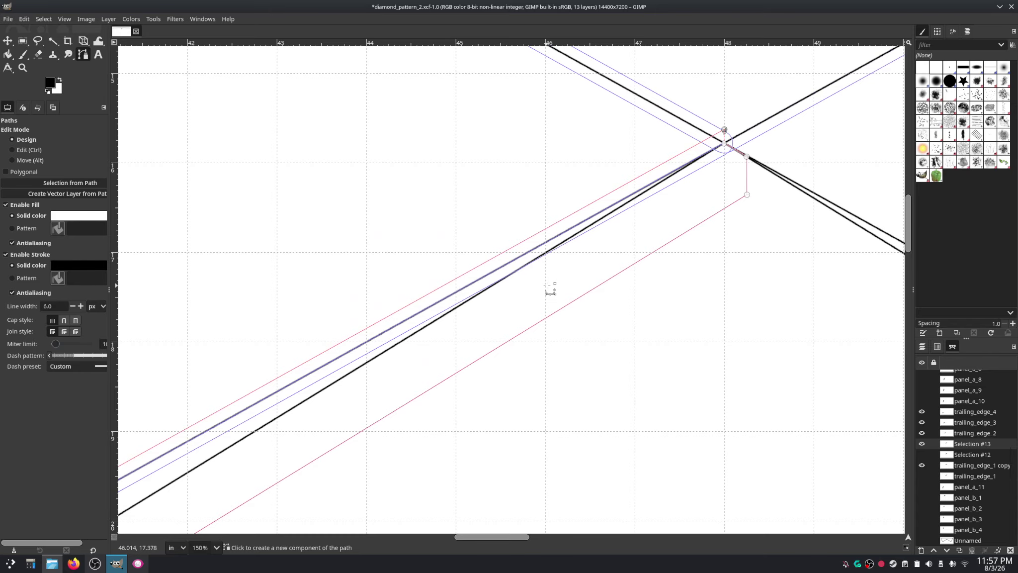
pyautogui.scroll(1, 545, 291)
pyautogui.hscroll(1, 545, 291)
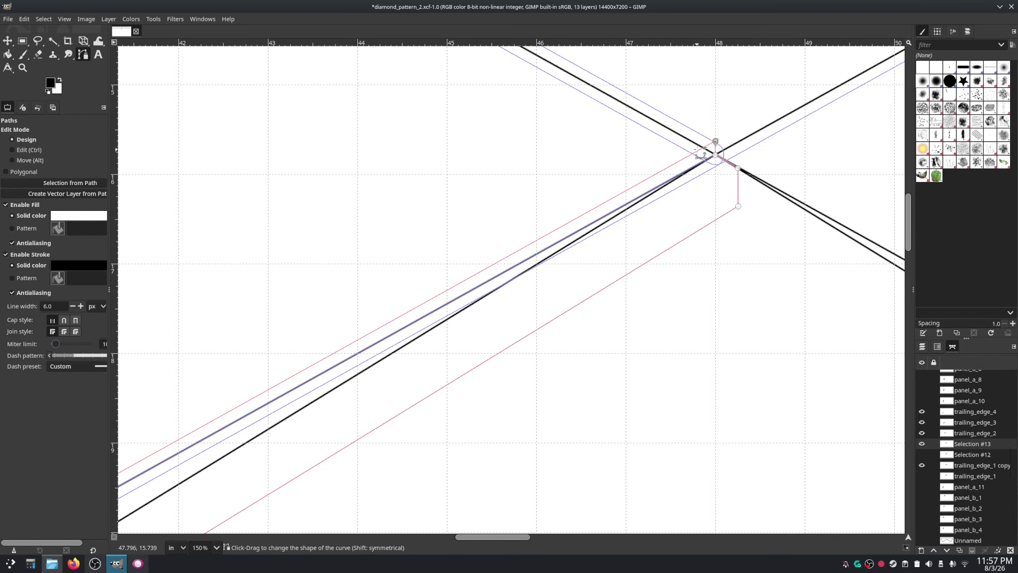
# Step: Align the anchor at the black lines' crossing and the peak anchor above it exactly with the 48 in vertical grid line
pyautogui.scroll(-2, 727, 137)
pyautogui.scroll(11, 728, 143)
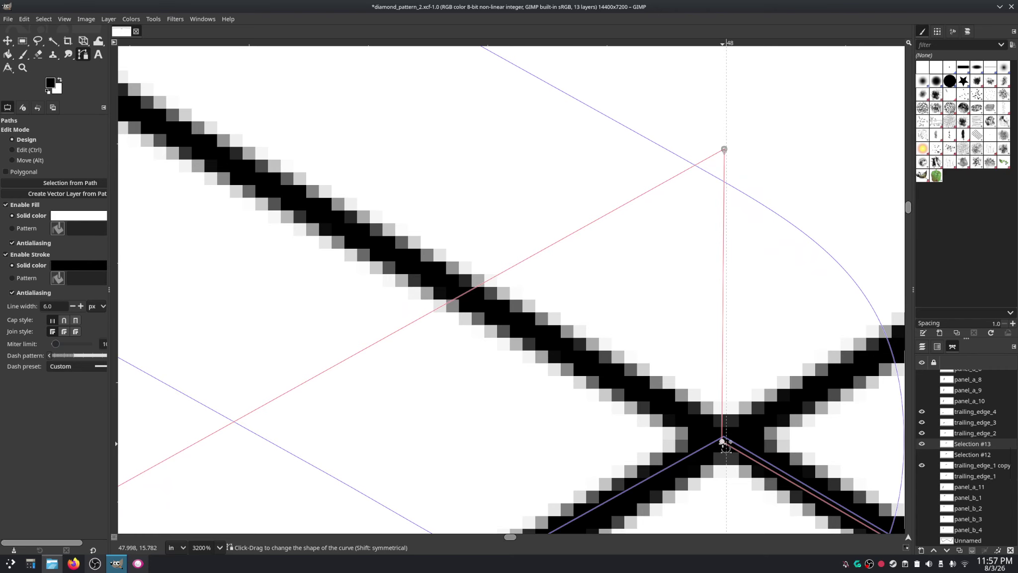
pyautogui.moveTo(723, 441); pyautogui.dragTo(726, 438)
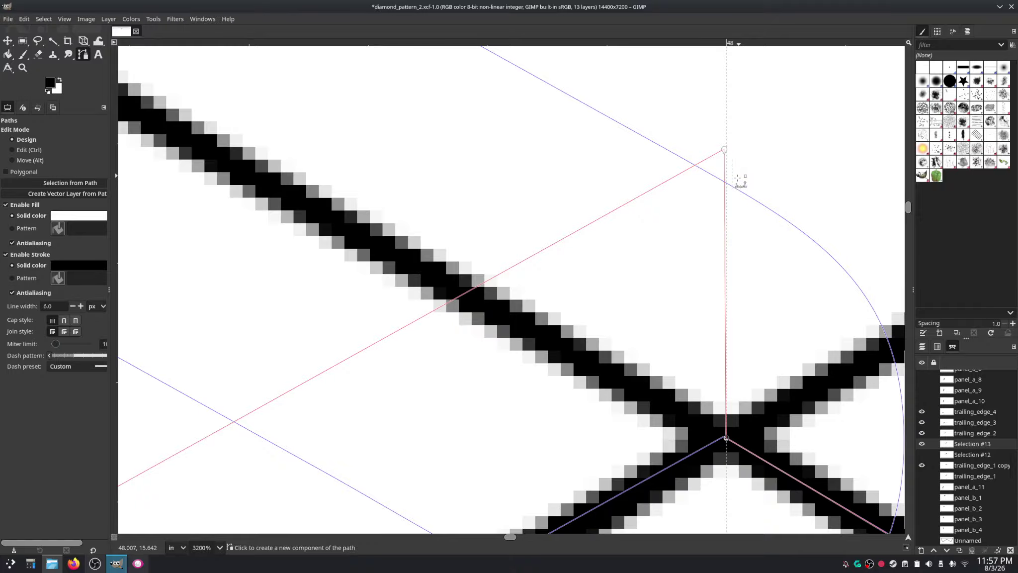
pyautogui.moveTo(725, 149); pyautogui.dragTo(726, 149)
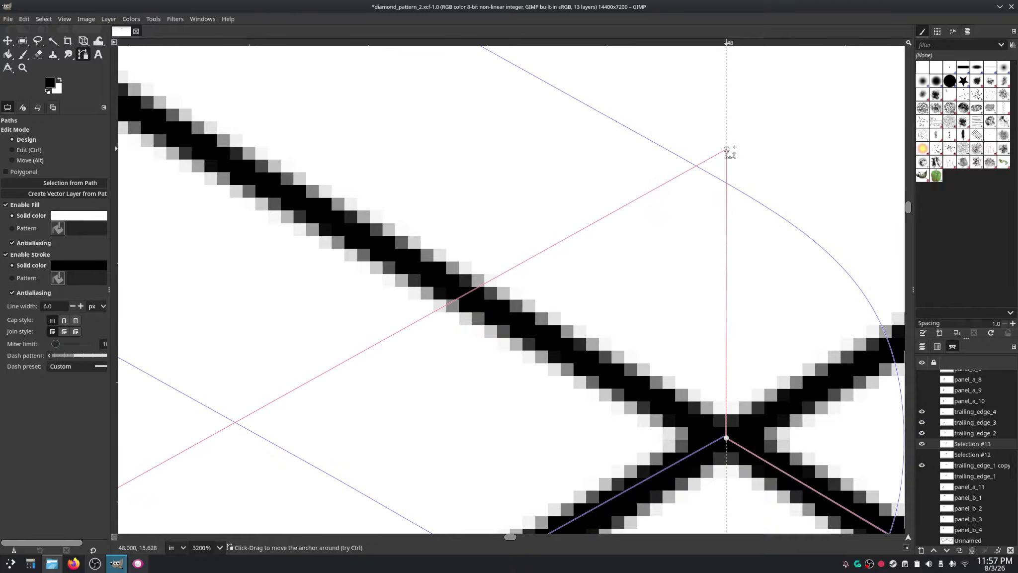
# Step: Inspect the strip's reshaped 48 in end and its fit against the surrounding diamond outlines and black lines
pyautogui.scroll(-4, 735, 413)
pyautogui.moveTo(738, 416); pyautogui.dragTo(672, 293)
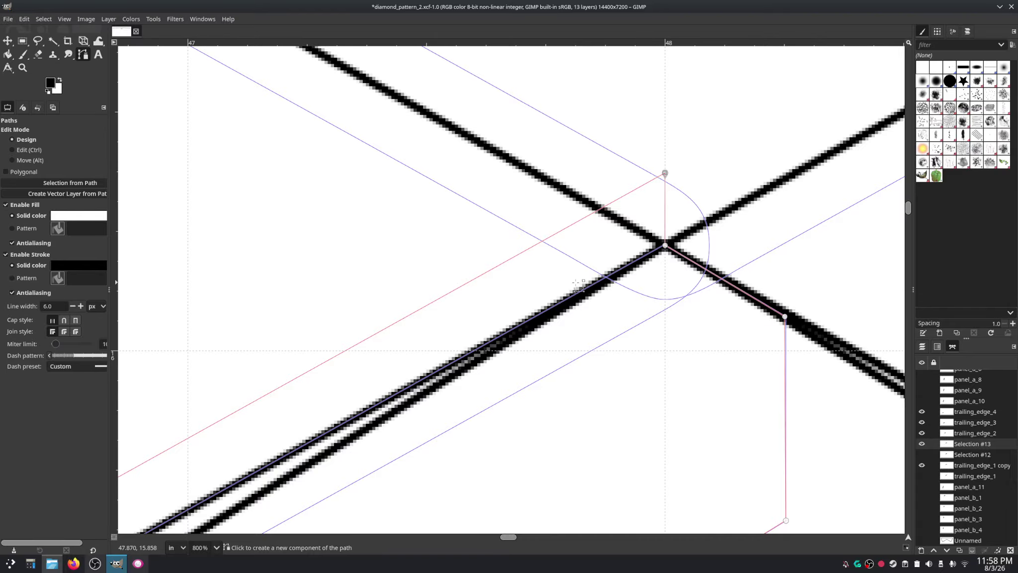
pyautogui.scroll(-2, 751, 219)
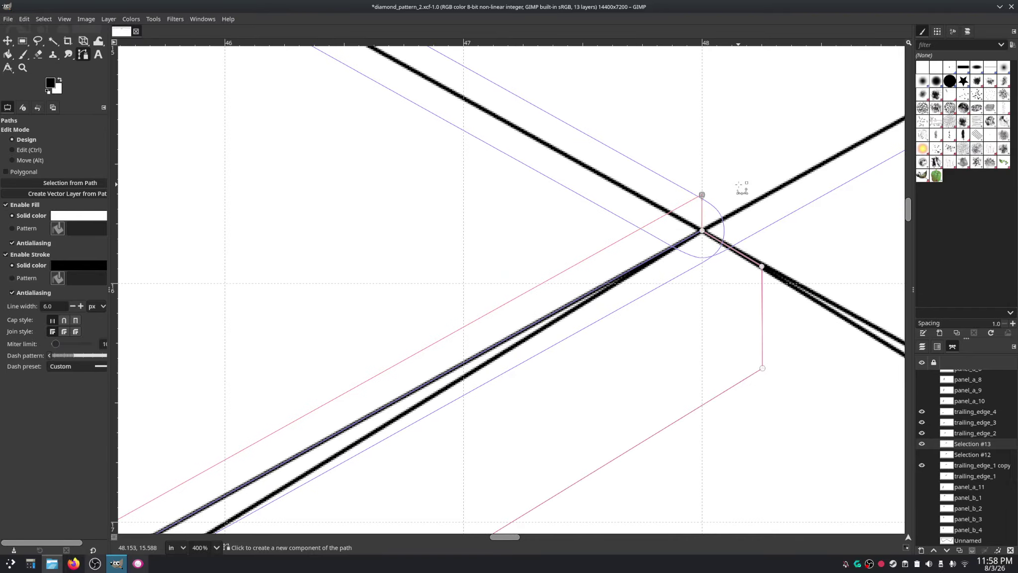
pyautogui.scroll(-1, 573, 318)
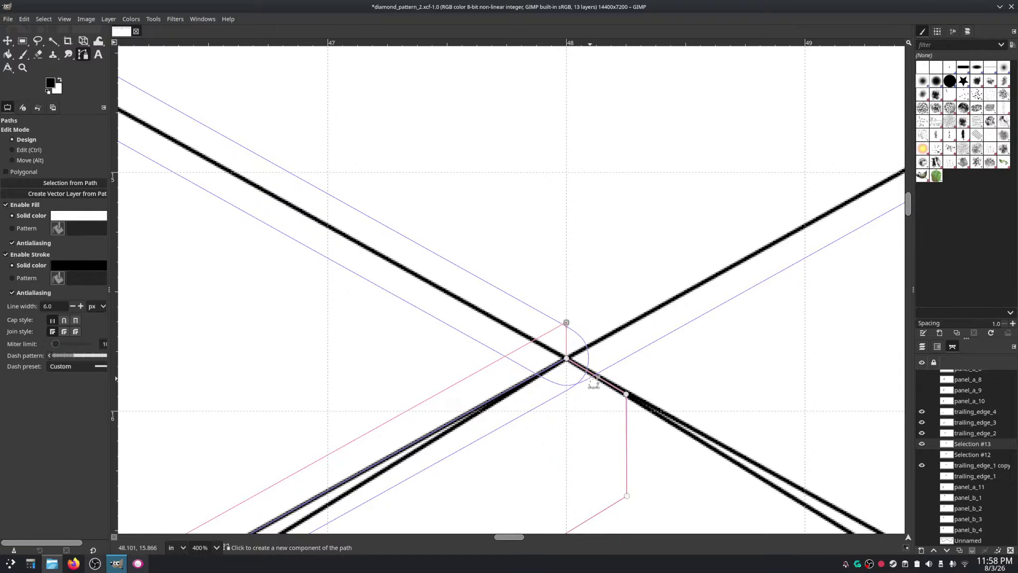
pyautogui.scroll(-6, 594, 381)
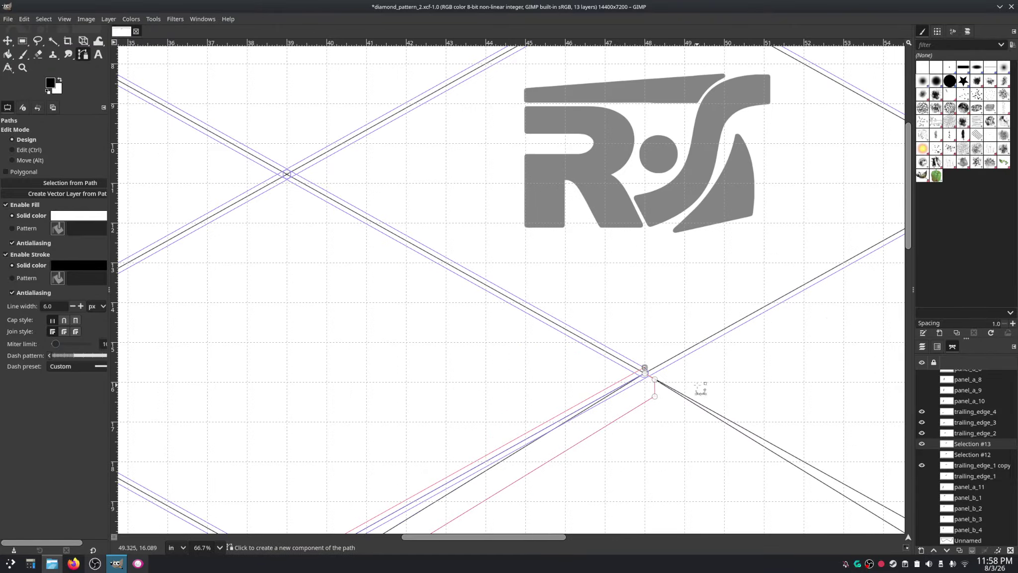
pyautogui.scroll(2, 659, 391)
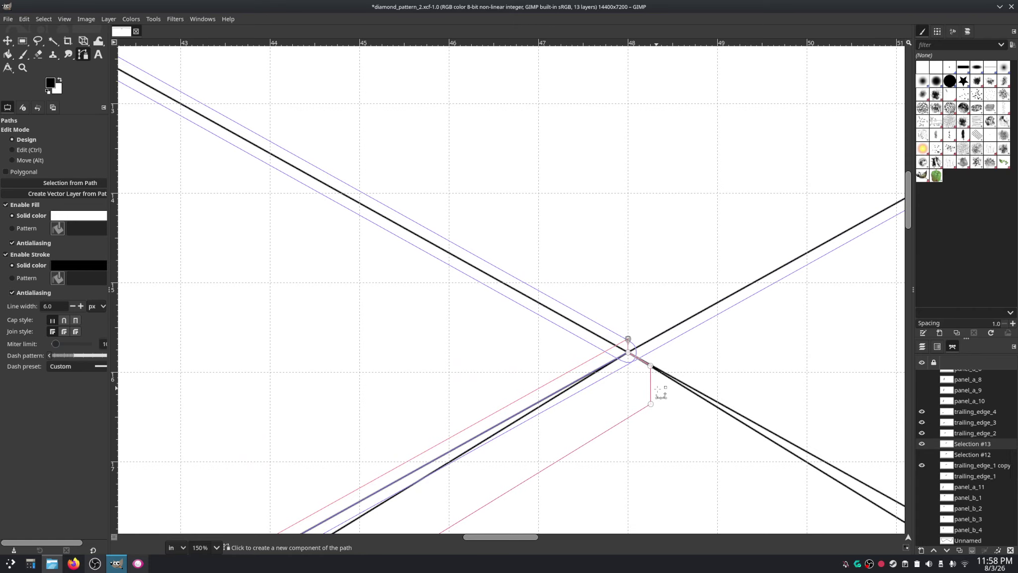
pyautogui.scroll(-2, 660, 391)
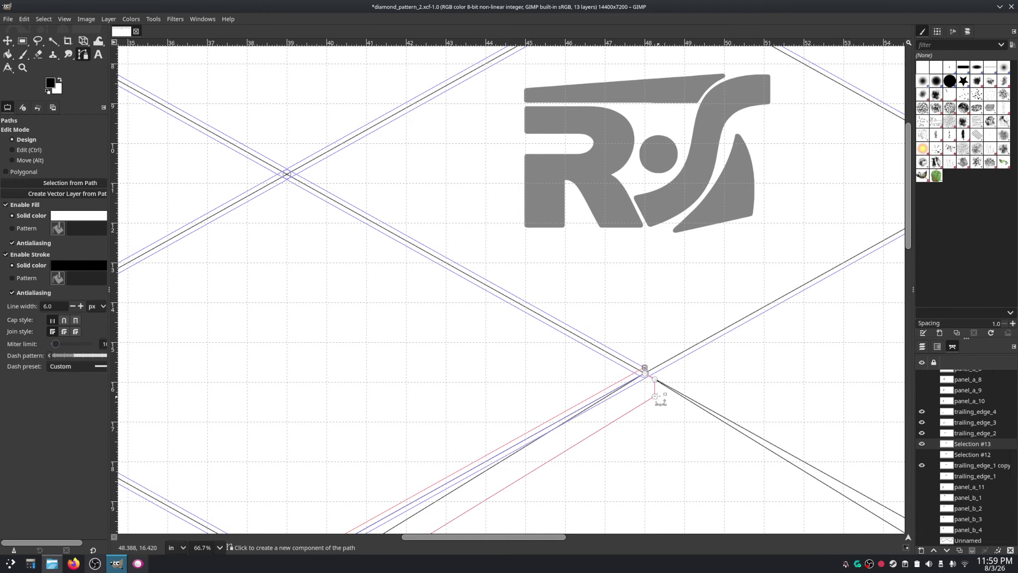
pyautogui.scroll(3, 657, 398)
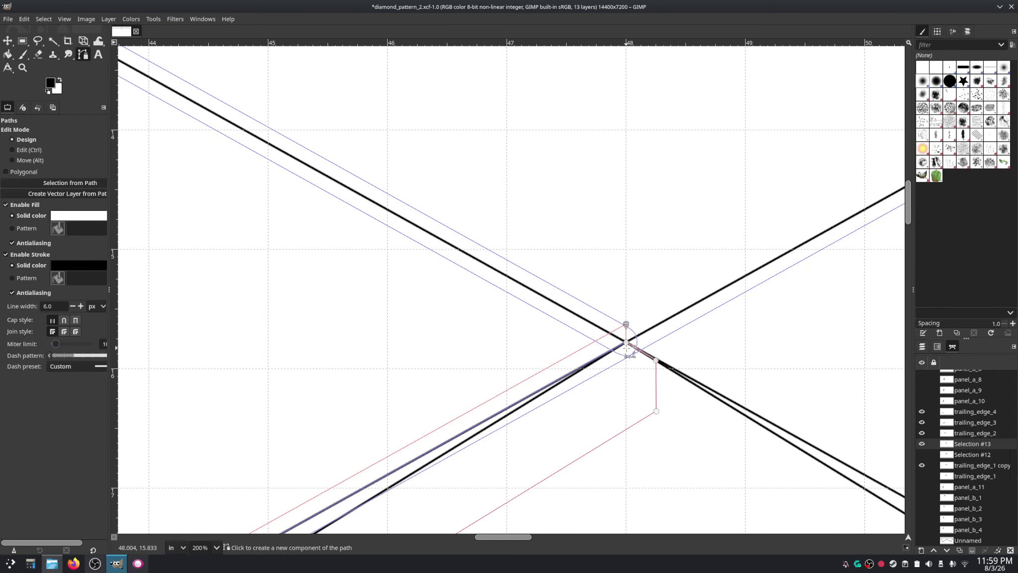
pyautogui.scroll(1, 629, 349)
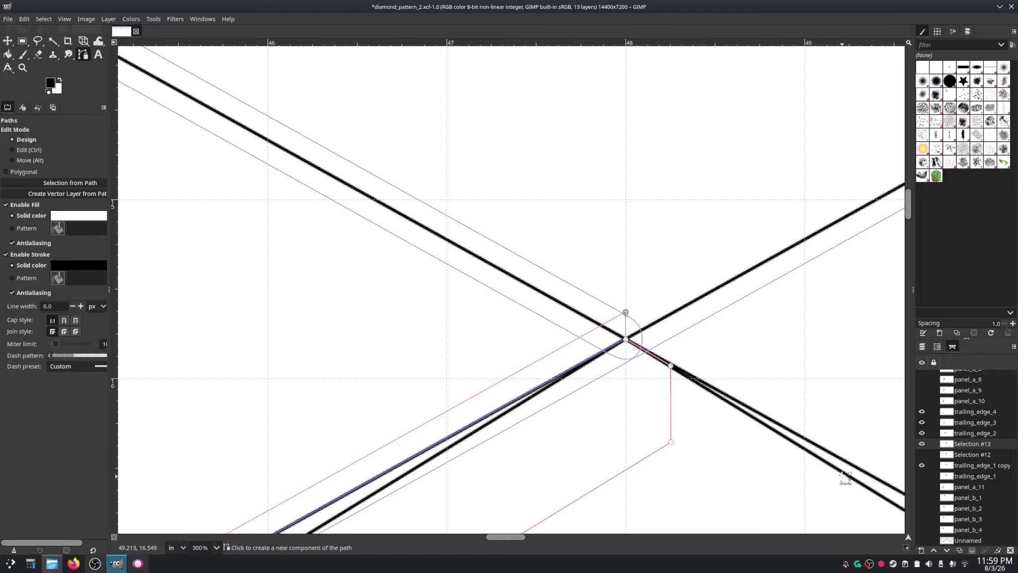
pyautogui.scroll(-4, 798, 468)
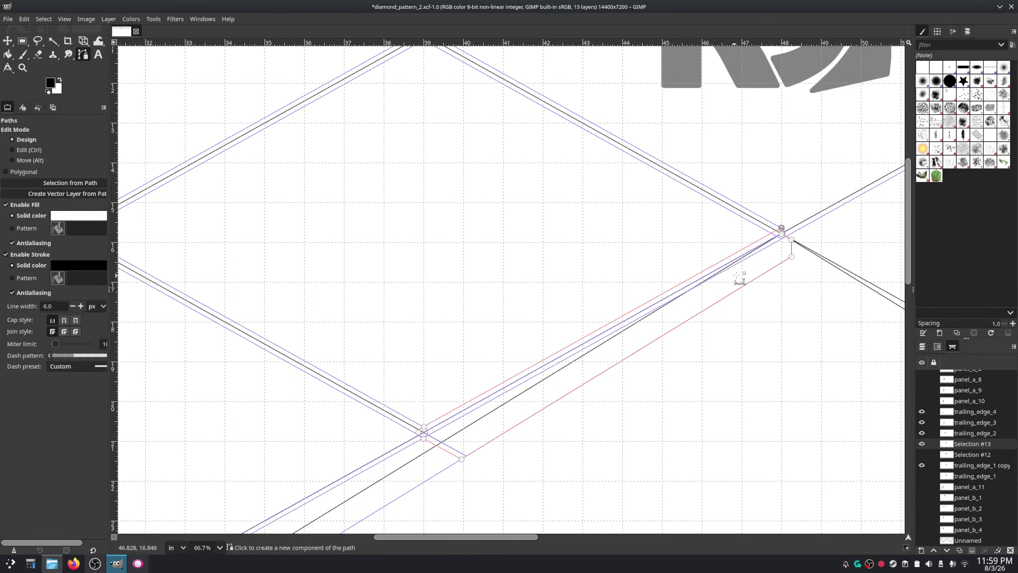
# Step: Examine the Selection #13 strip's corner anchors at the 48 in line crossing, and its other end near 39 in
pyautogui.scroll(6, 740, 278)
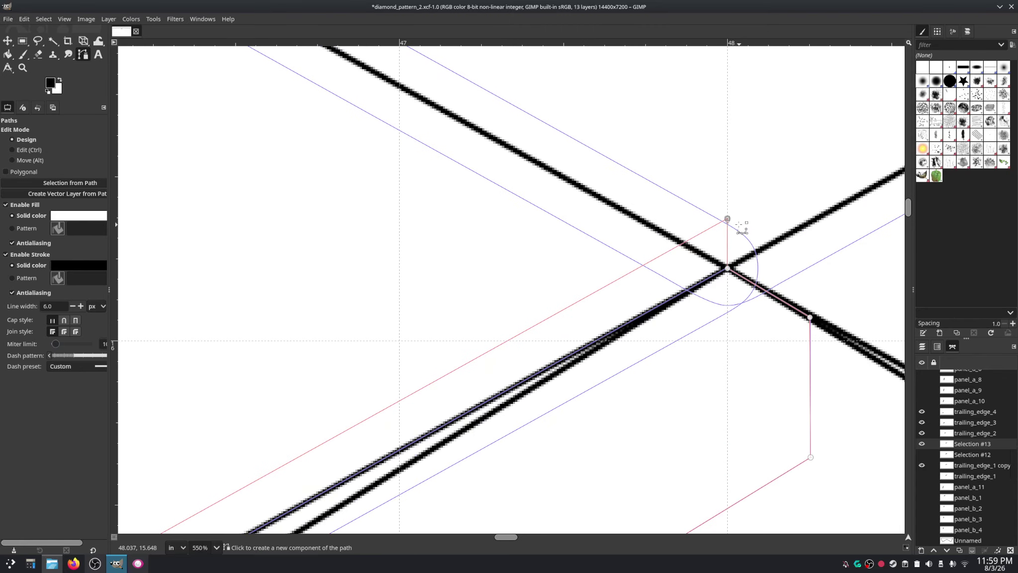
pyautogui.scroll(4, 728, 219)
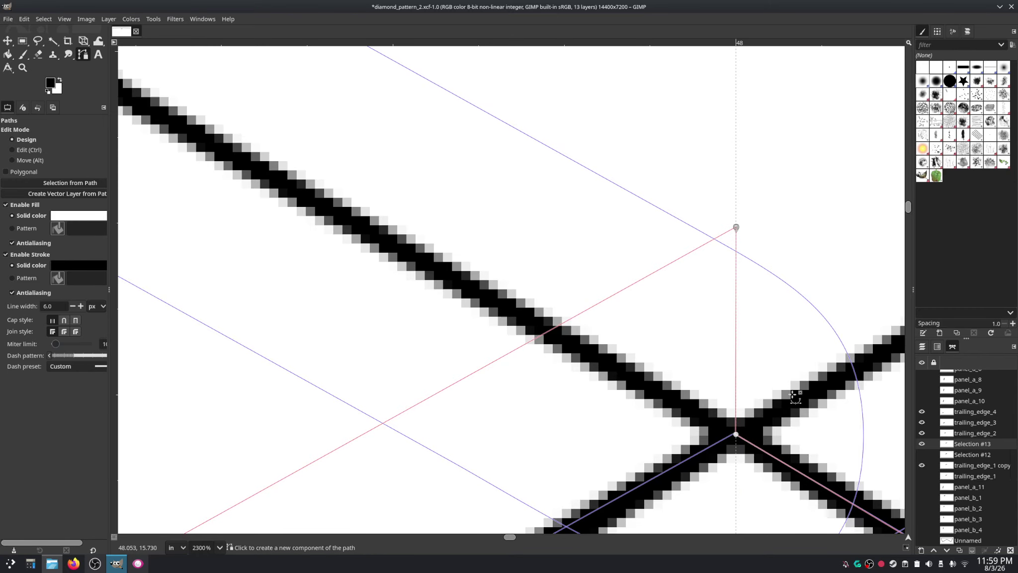
pyautogui.scroll(-3, 823, 410)
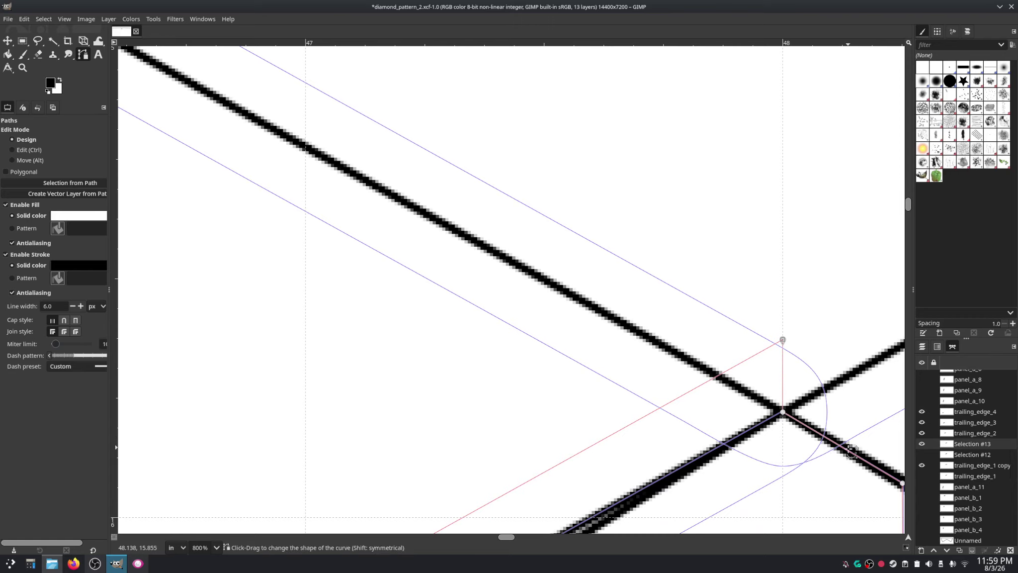
pyautogui.hscroll(2, 777, 433)
pyautogui.scroll(-2, 777, 433)
pyautogui.scroll(-2, 656, 343)
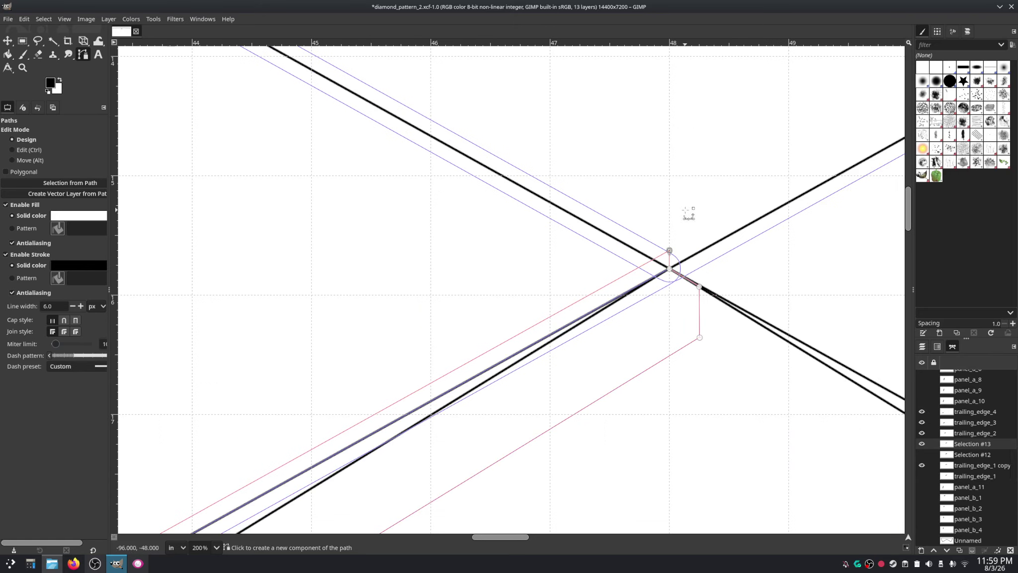
pyautogui.scroll(4, 634, 355)
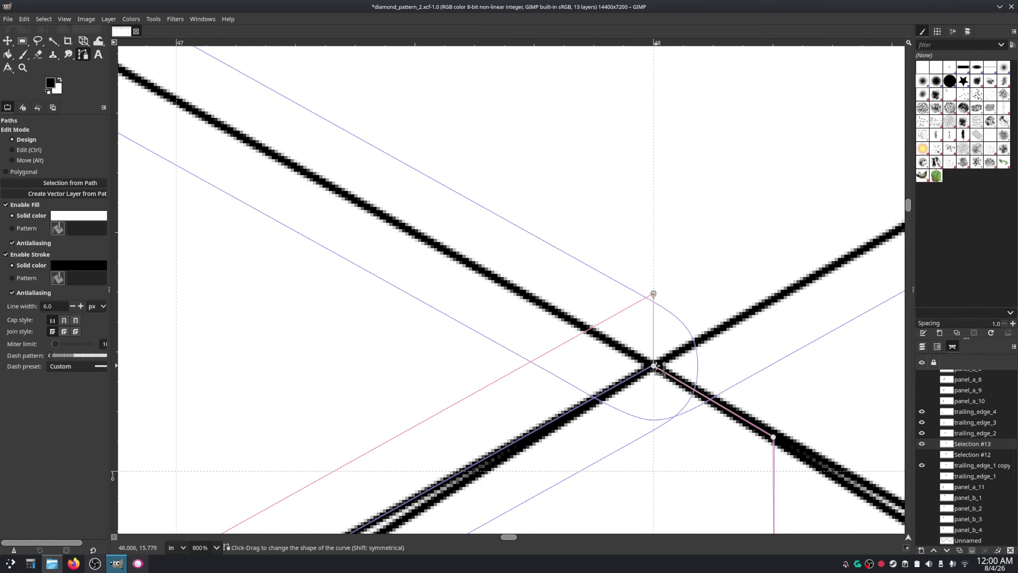
pyautogui.scroll(-4, 739, 448)
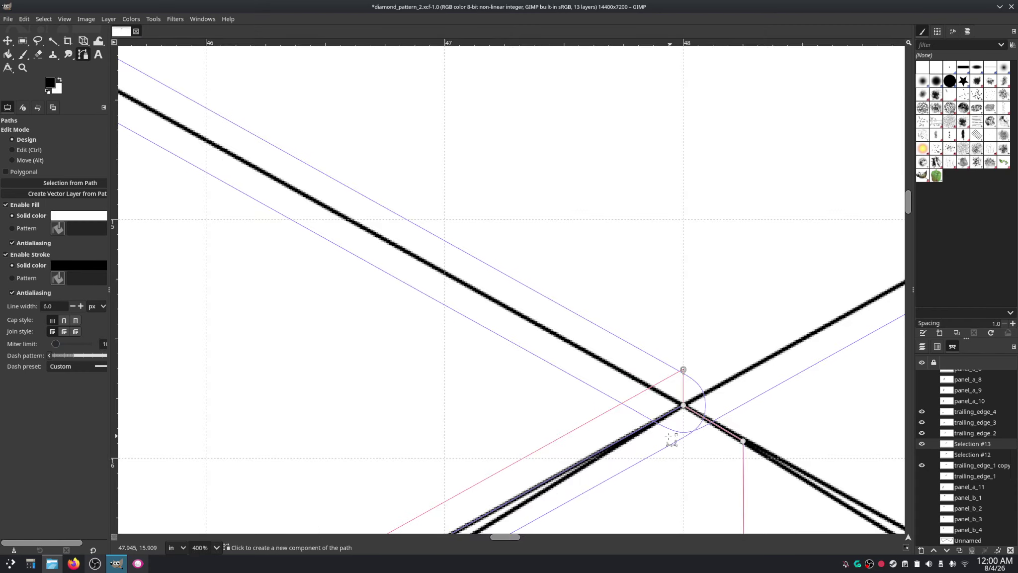
pyautogui.scroll(-2, 712, 369)
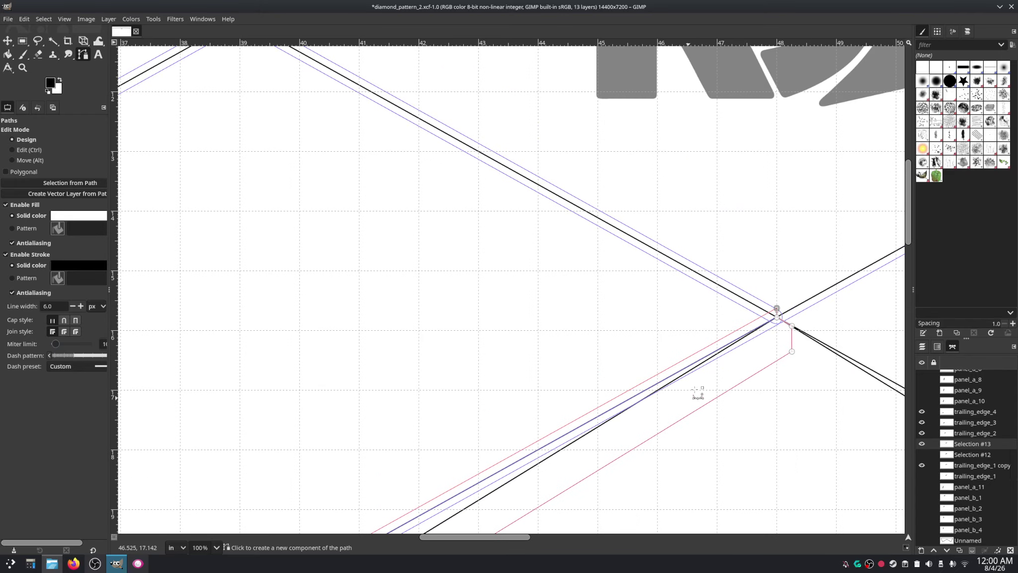
pyautogui.hscroll(5, 773, 272)
pyautogui.scroll(1, 734, 293)
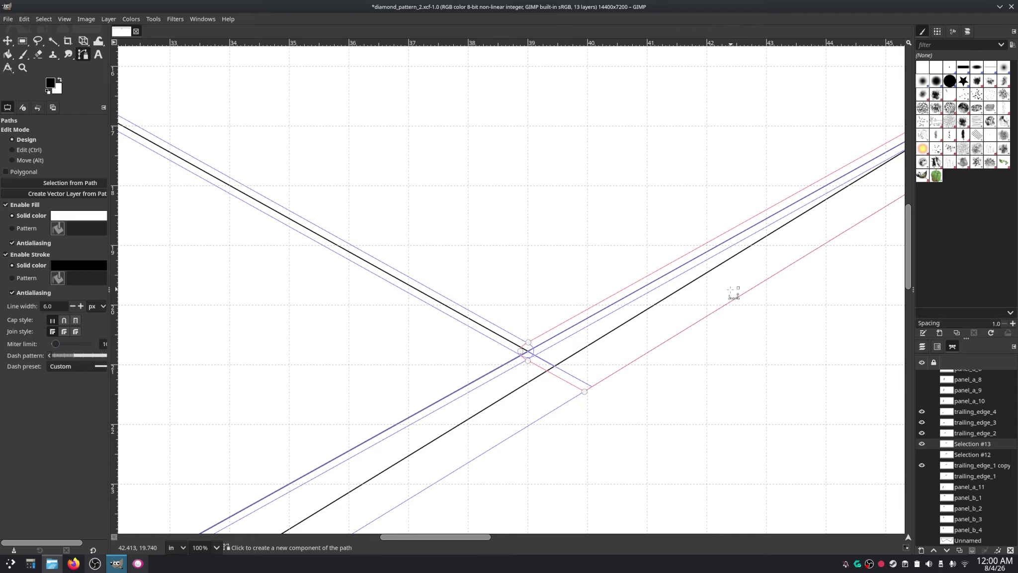
pyautogui.moveTo(733, 293); pyautogui.dragTo(709, 286)
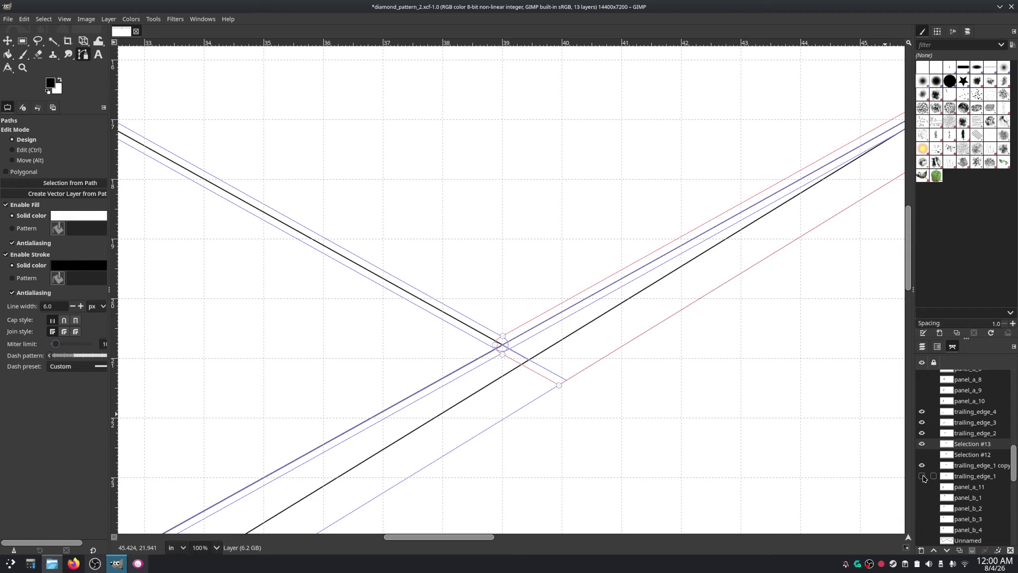
pyautogui.click(975, 476)
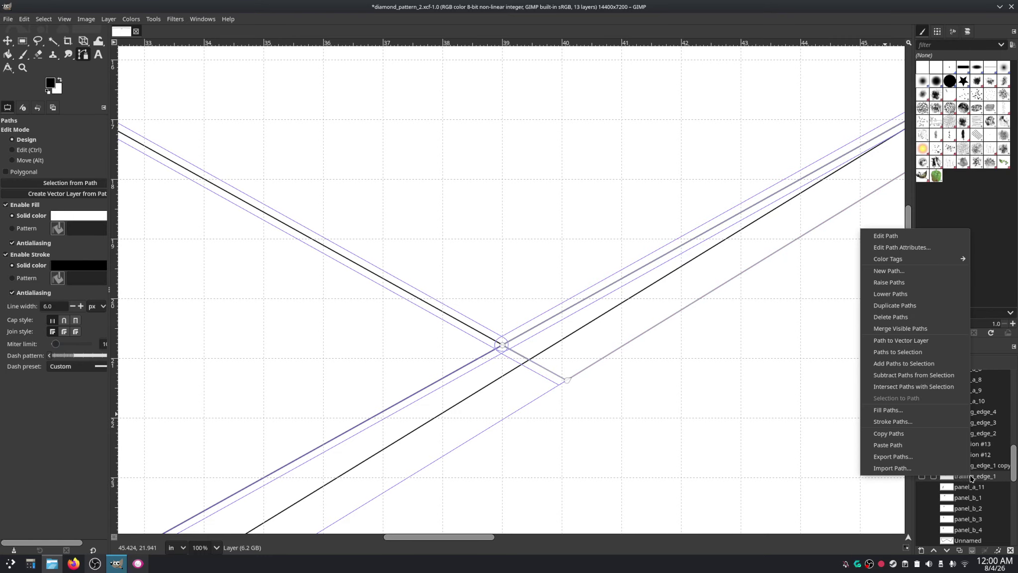
pyautogui.rightClick(970, 477)
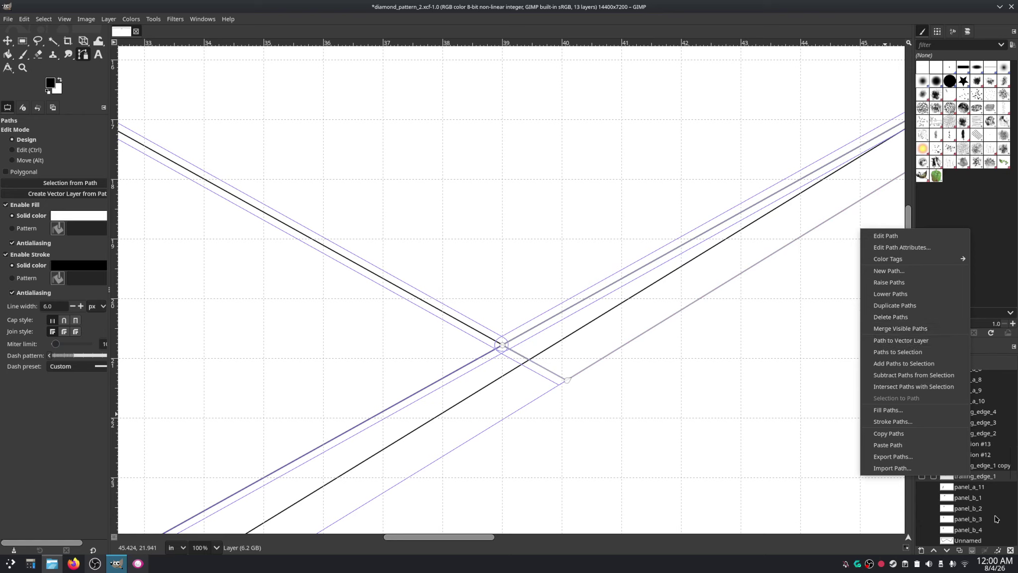
pyautogui.click(989, 480)
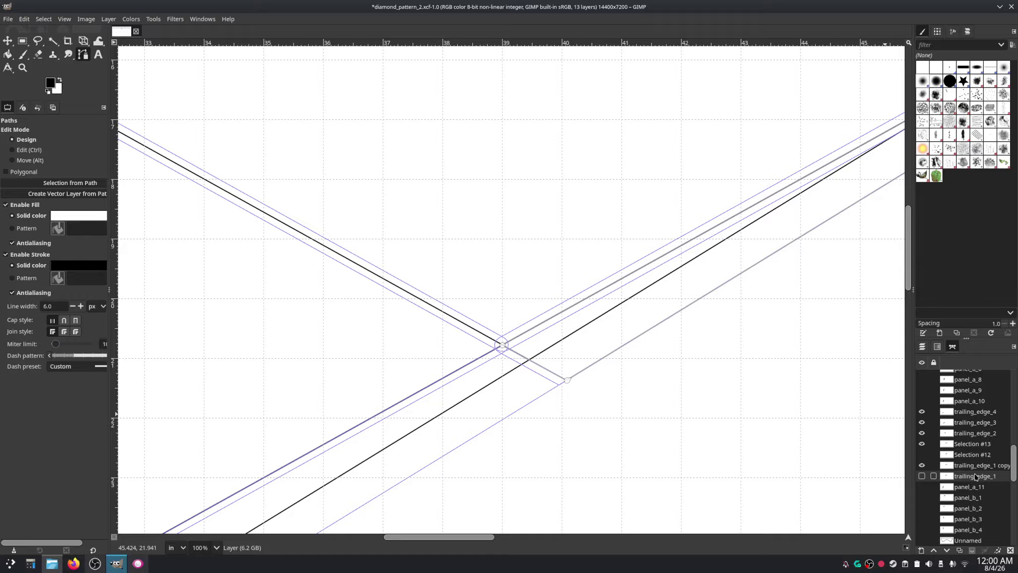
# Step: Create a selection from the trailing_edge_2 path and grow it by 0.125 in
pyautogui.click(975, 433)
pyautogui.moveTo(560, 485); pyautogui.dragTo(785, 351)
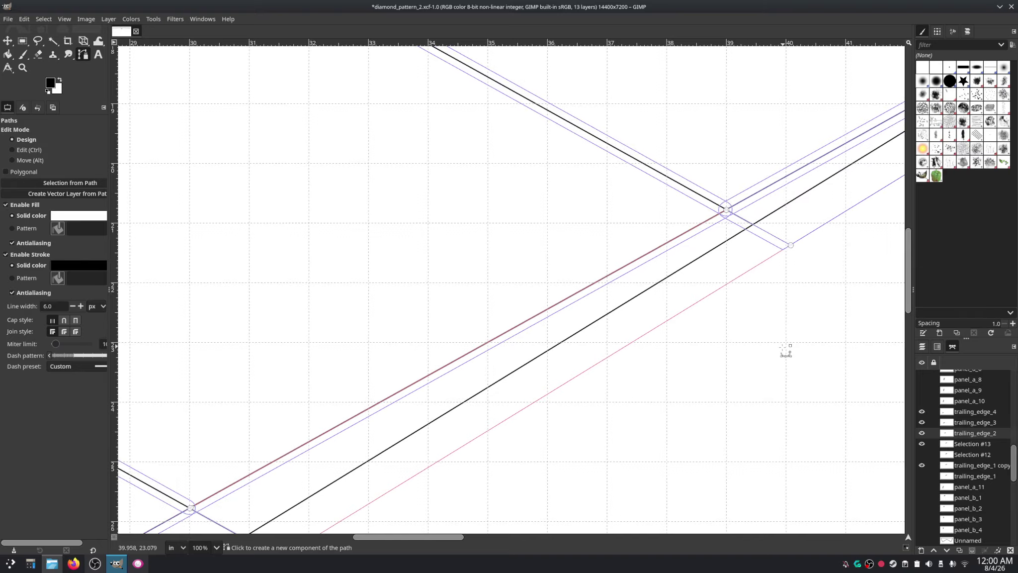
pyautogui.scroll(-2, 661, 345)
pyautogui.hscroll(-2, 661, 346)
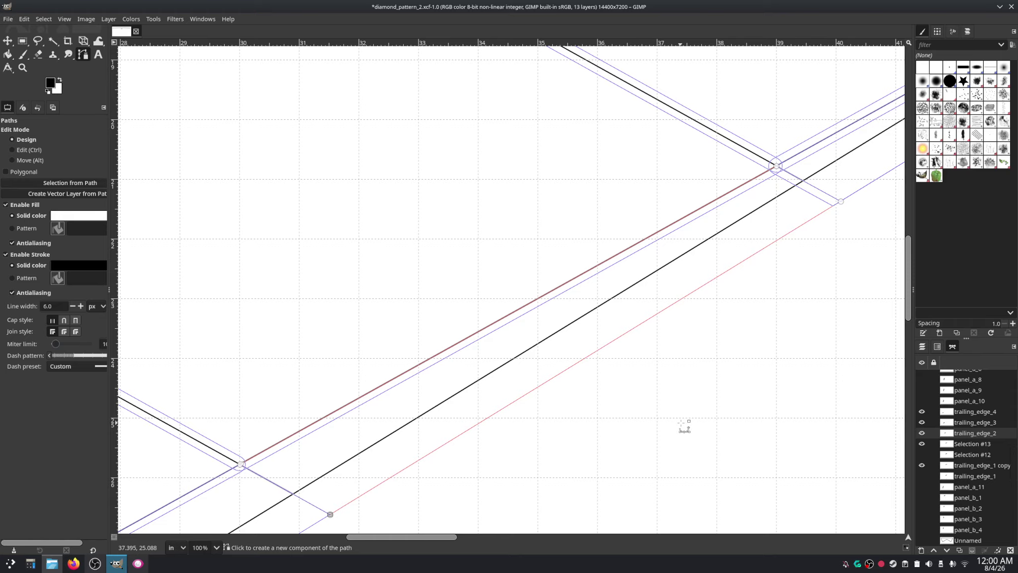
pyautogui.rightClick(952, 439)
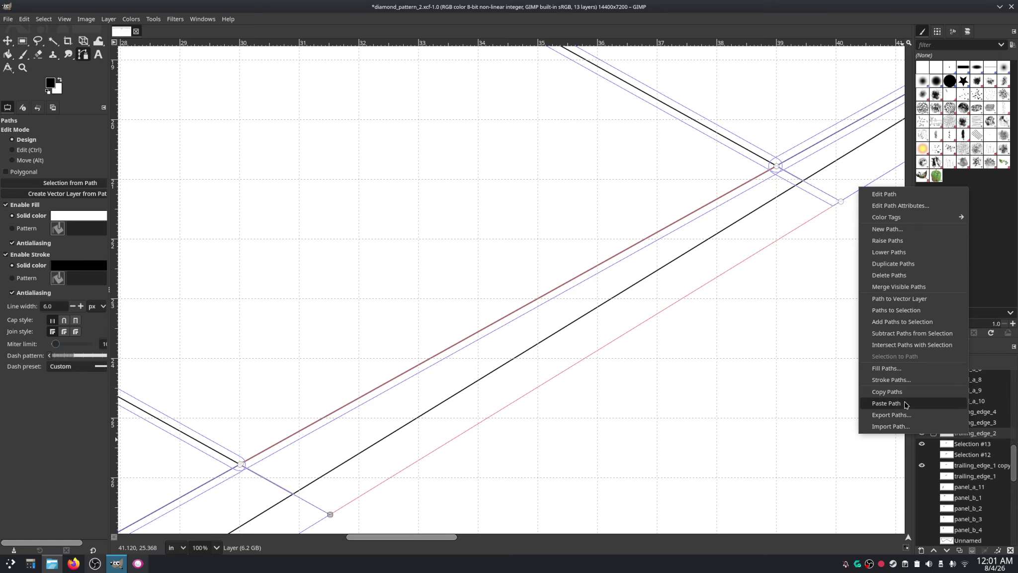
pyautogui.click(892, 310)
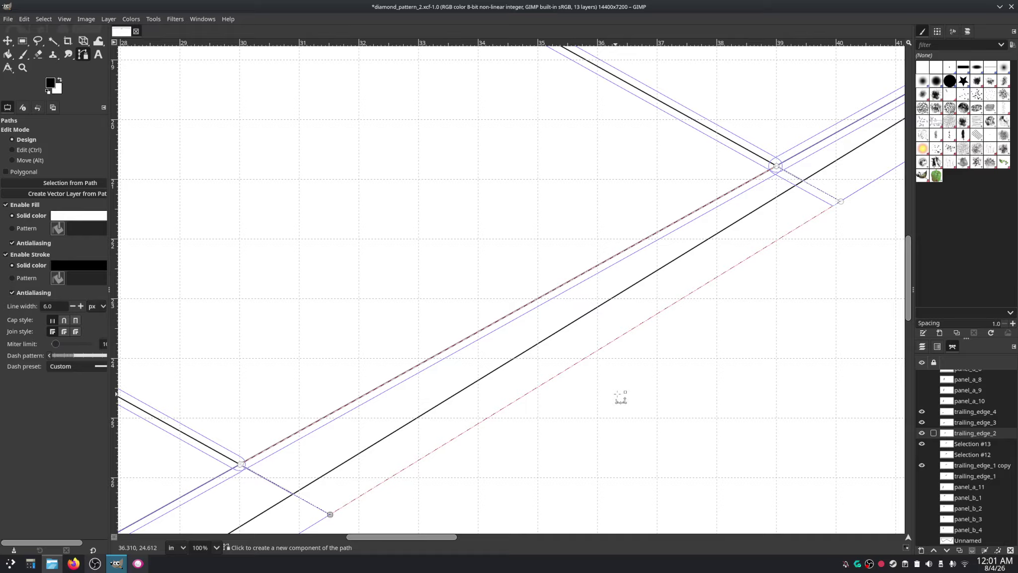
pyautogui.click(44, 18)
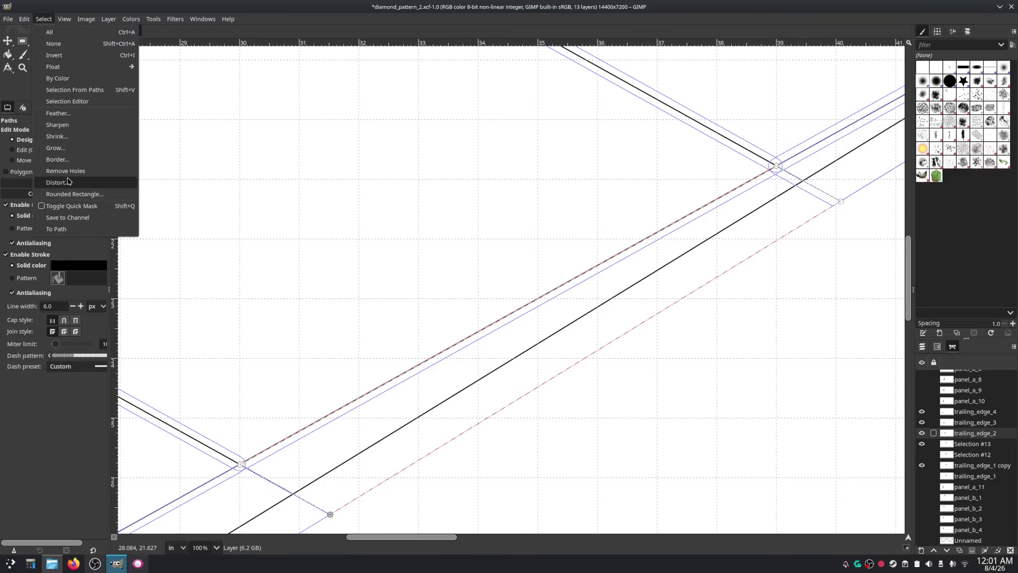
pyautogui.click(57, 148)
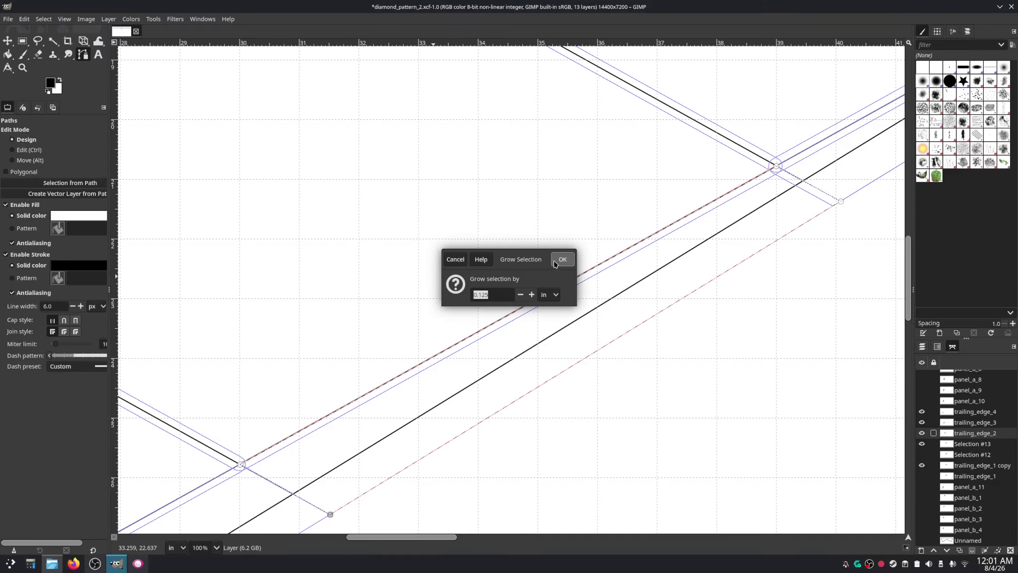
pyautogui.click(562, 259)
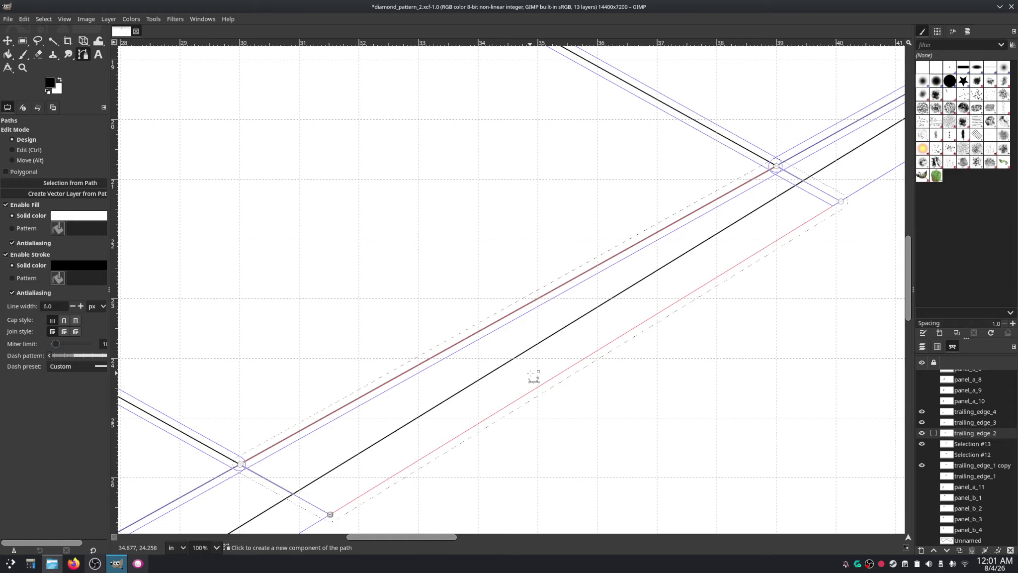
# Step: Convert the grown selection to a path and clear the selection
pyautogui.click(36, 21)
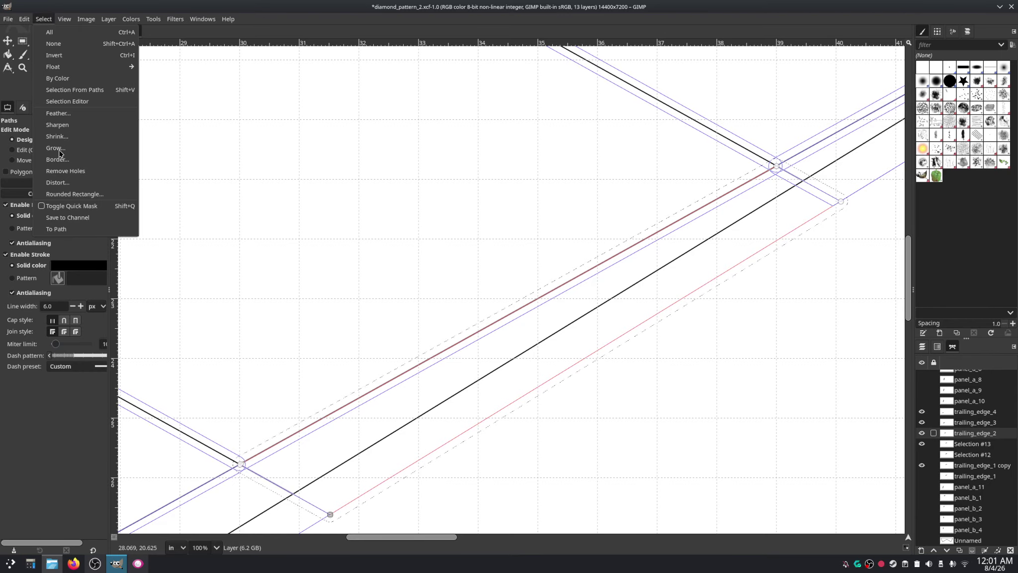
pyautogui.click(68, 229)
pyautogui.click(44, 19)
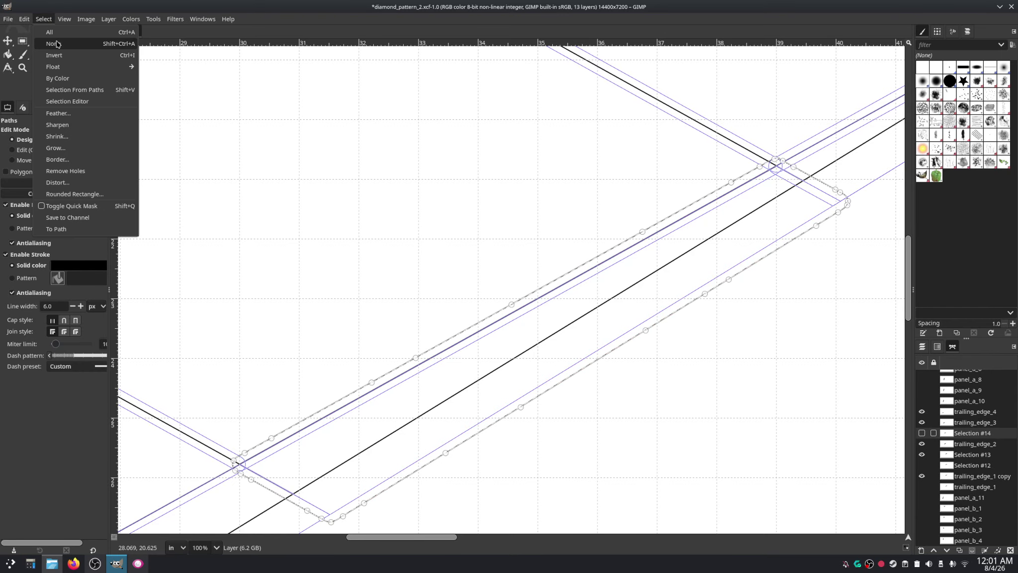
pyautogui.click(58, 43)
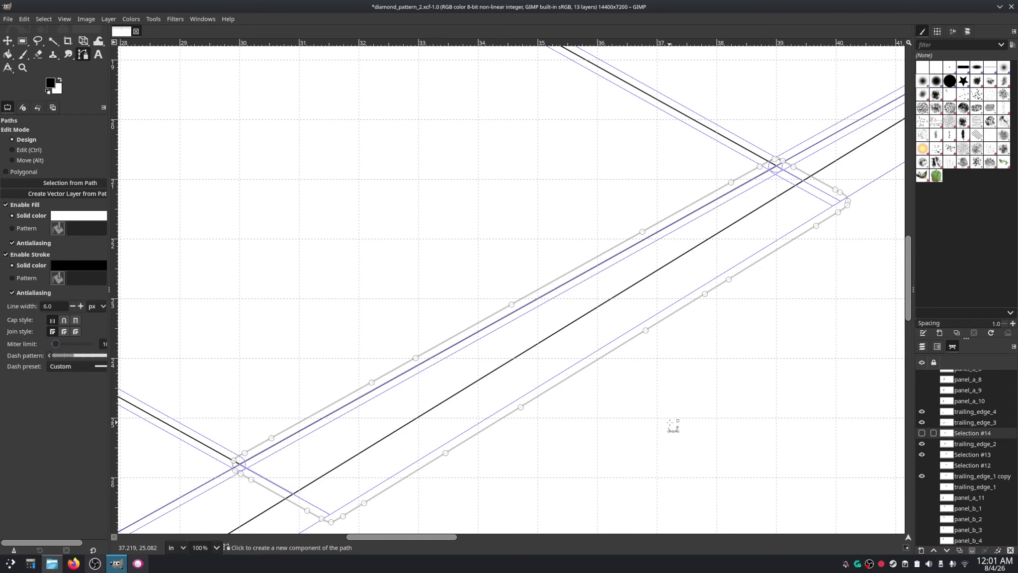
# Step: Delete the intermediate anchors along the lower long edge of the Selection #14 strip, keeping its outline closed
pyautogui.scroll(-3, 585, 440)
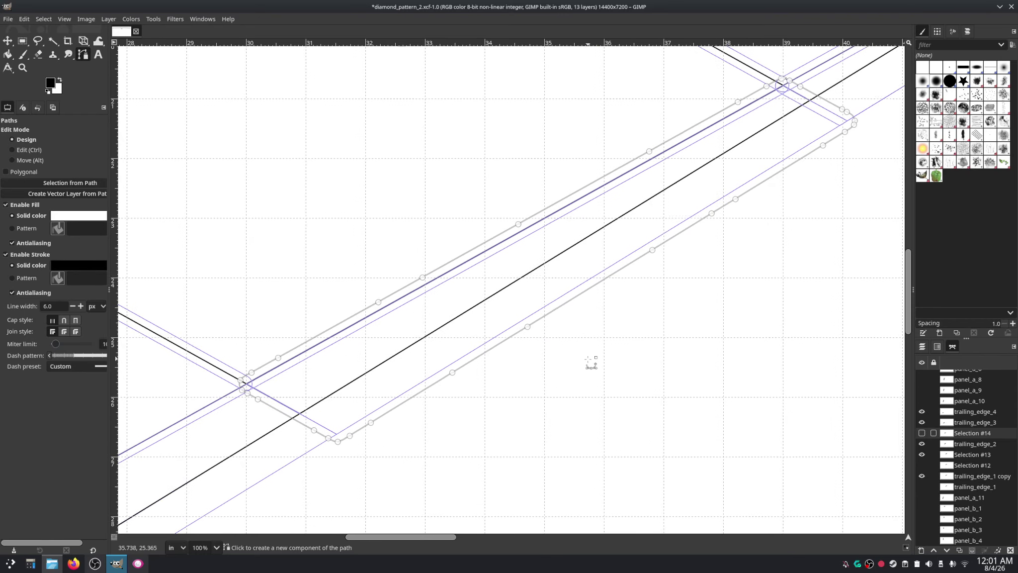
pyautogui.moveTo(585, 380); pyautogui.dragTo(564, 389)
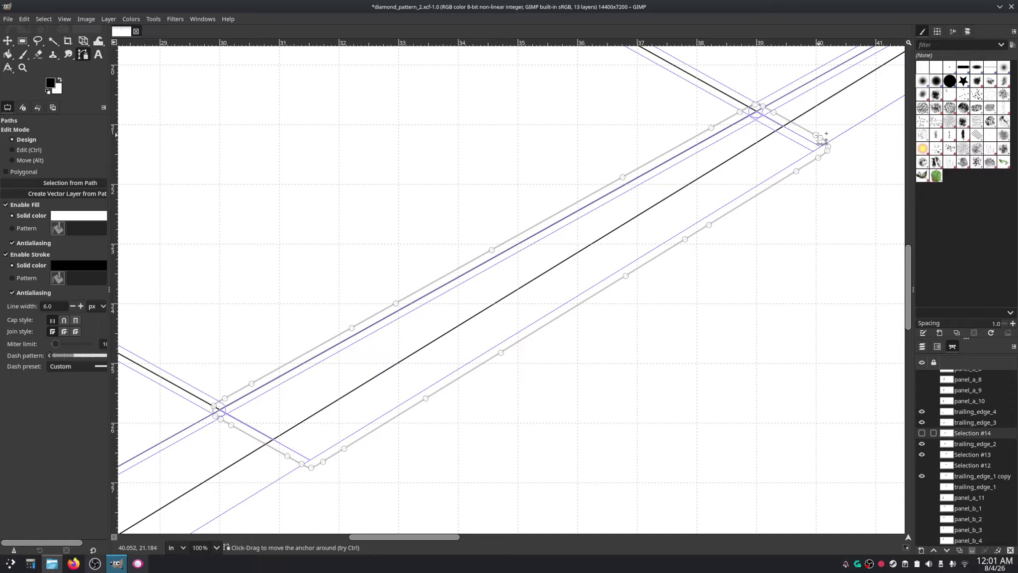
pyautogui.press('ctrl')
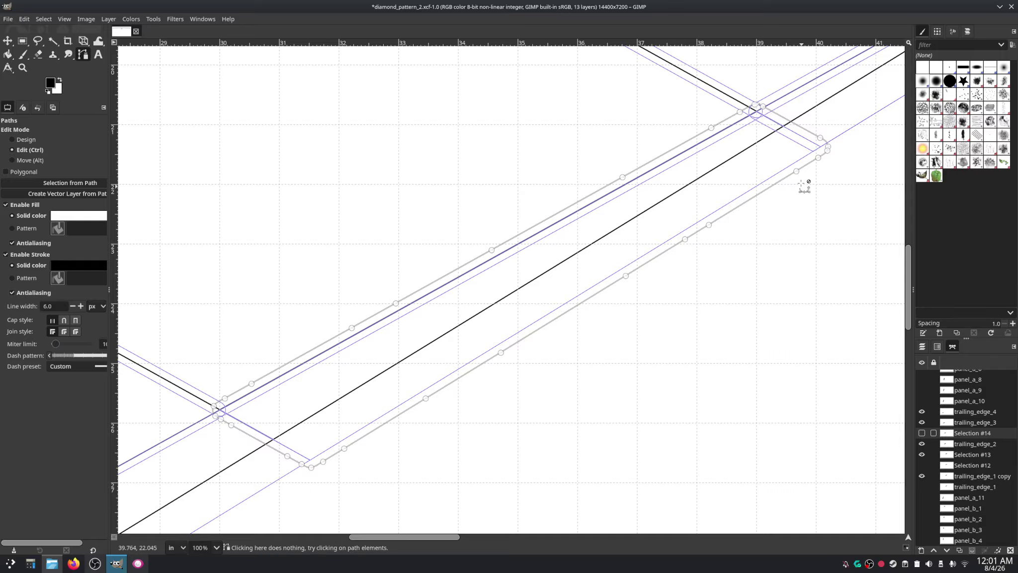
pyautogui.keyDown('ctrl'); pyautogui.click(711, 223); pyautogui.keyUp('ctrl')
pyautogui.hotkey('ctrl', 'z')
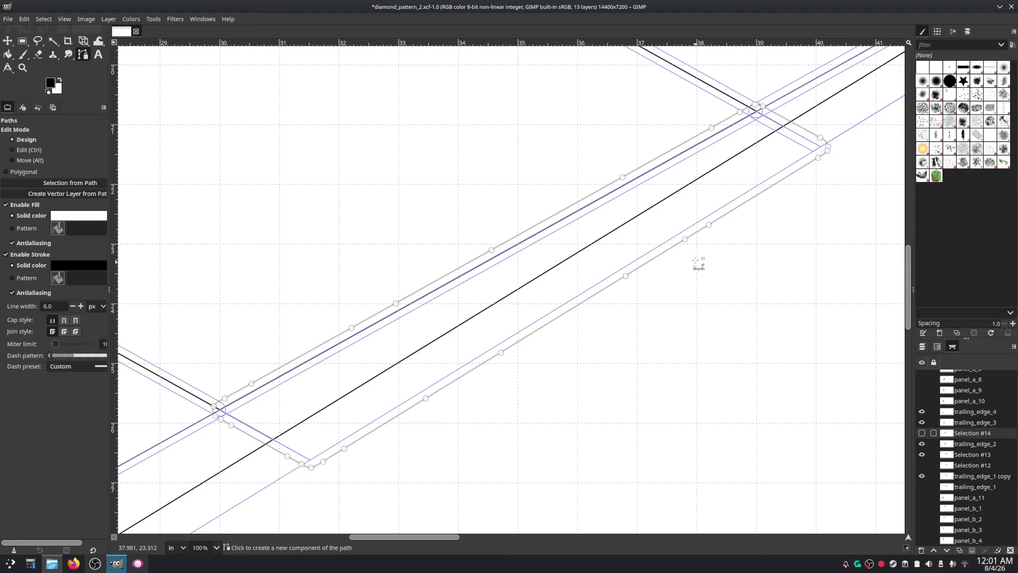
pyautogui.keyDown('ctrl'); pyautogui.keyDown('shift'); pyautogui.click(685, 239); pyautogui.keyUp('shift'); pyautogui.keyUp('ctrl')
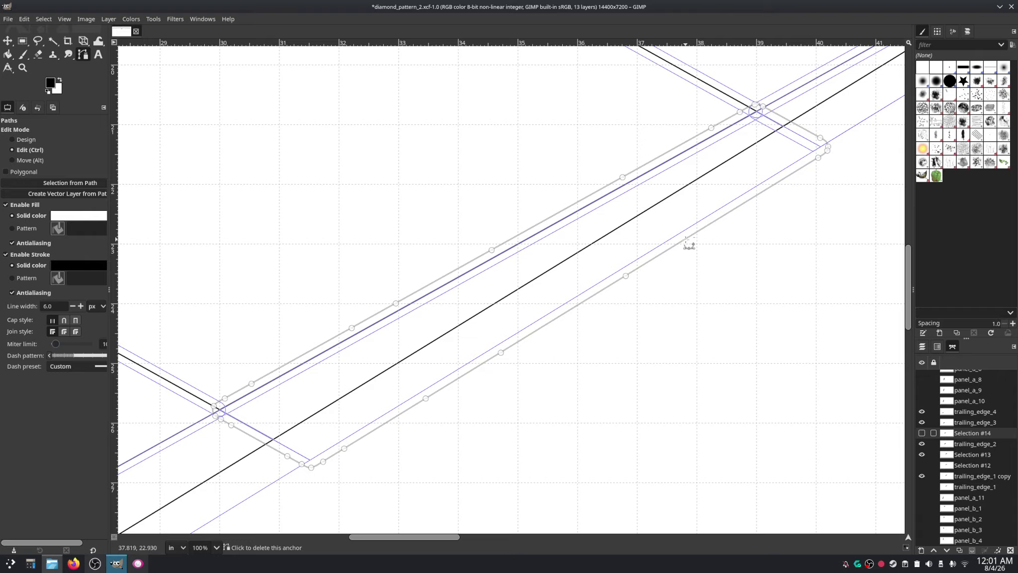
pyautogui.keyDown('ctrl'); pyautogui.keyDown('shift'); pyautogui.click(626, 276); pyautogui.keyUp('shift'); pyautogui.keyUp('ctrl')
pyautogui.keyDown('ctrl'); pyautogui.keyDown('shift'); pyautogui.click(501, 353); pyautogui.keyUp('shift'); pyautogui.keyUp('ctrl')
pyautogui.keyDown('ctrl'); pyautogui.keyDown('shift'); pyautogui.click(426, 398); pyautogui.keyUp('shift'); pyautogui.keyUp('ctrl')
pyautogui.keyDown('ctrl'); pyautogui.keyDown('shift'); pyautogui.click(344, 448); pyautogui.keyUp('shift'); pyautogui.keyUp('ctrl')
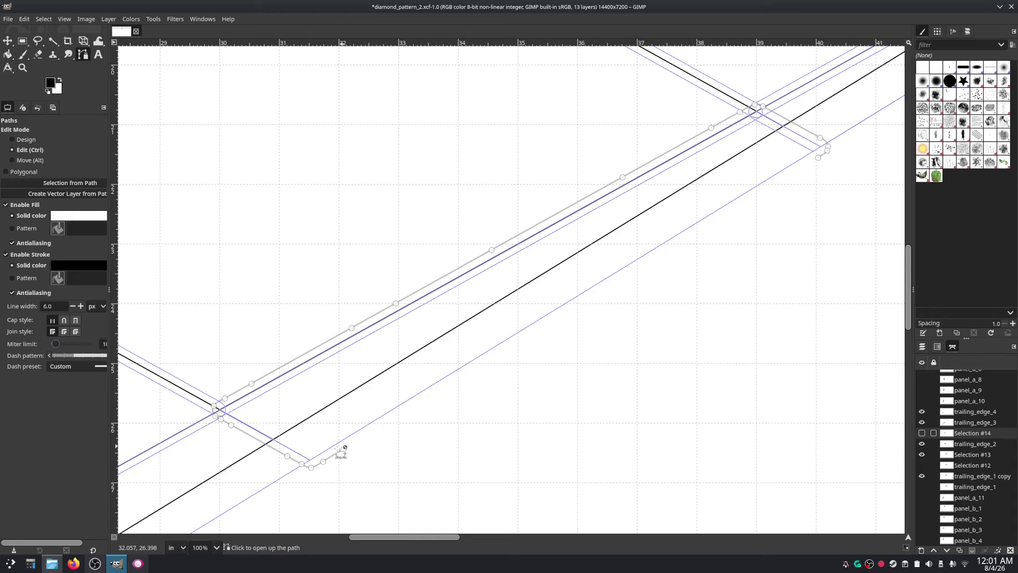
pyautogui.hotkey('ctrl', 'z')
pyautogui.keyDown('ctrl'); pyautogui.keyDown('shift'); pyautogui.click(344, 449); pyautogui.keyUp('shift'); pyautogui.keyUp('ctrl')
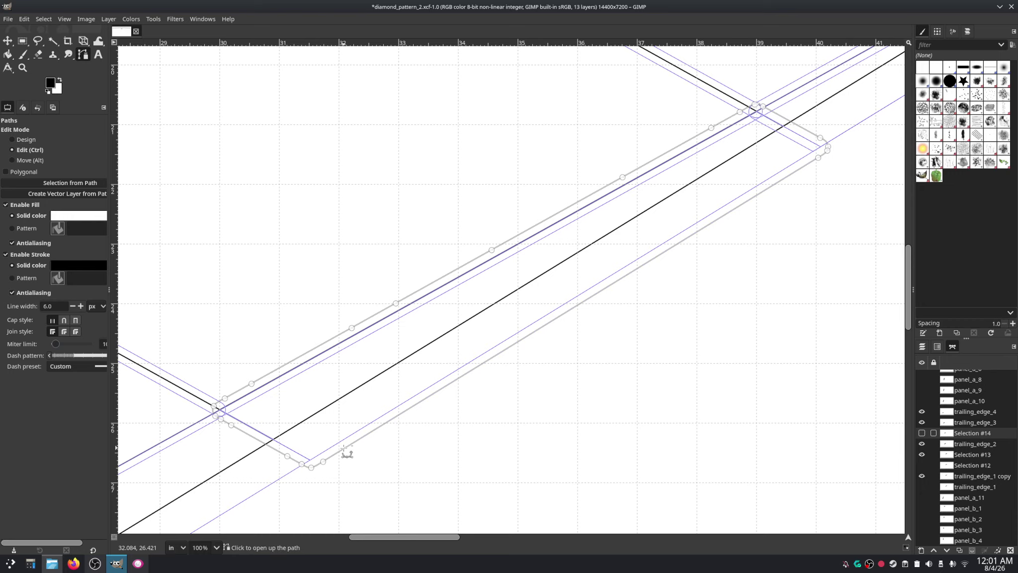
# Step: Delete the surplus anchors on the Selection #14 strip's short end near 30 in and along its upper long edge
pyautogui.keyDown('ctrl'); pyautogui.keyDown('shift'); pyautogui.click(232, 426); pyautogui.keyUp('shift'); pyautogui.keyUp('ctrl')
pyautogui.keyDown('ctrl'); pyautogui.keyDown('shift'); pyautogui.click(251, 383); pyautogui.keyUp('shift'); pyautogui.keyUp('ctrl')
pyautogui.keyDown('ctrl'); pyautogui.keyDown('shift'); pyautogui.click(352, 327); pyautogui.keyUp('shift'); pyautogui.keyUp('ctrl')
pyautogui.keyDown('ctrl'); pyautogui.keyDown('shift'); pyautogui.click(396, 303); pyautogui.keyUp('shift'); pyautogui.keyUp('ctrl')
pyautogui.keyDown('ctrl'); pyautogui.keyDown('shift'); pyautogui.click(491, 250); pyautogui.keyUp('shift'); pyautogui.keyUp('ctrl')
pyautogui.keyDown('ctrl'); pyautogui.keyDown('shift'); pyautogui.click(622, 177); pyautogui.keyUp('shift'); pyautogui.keyUp('ctrl')
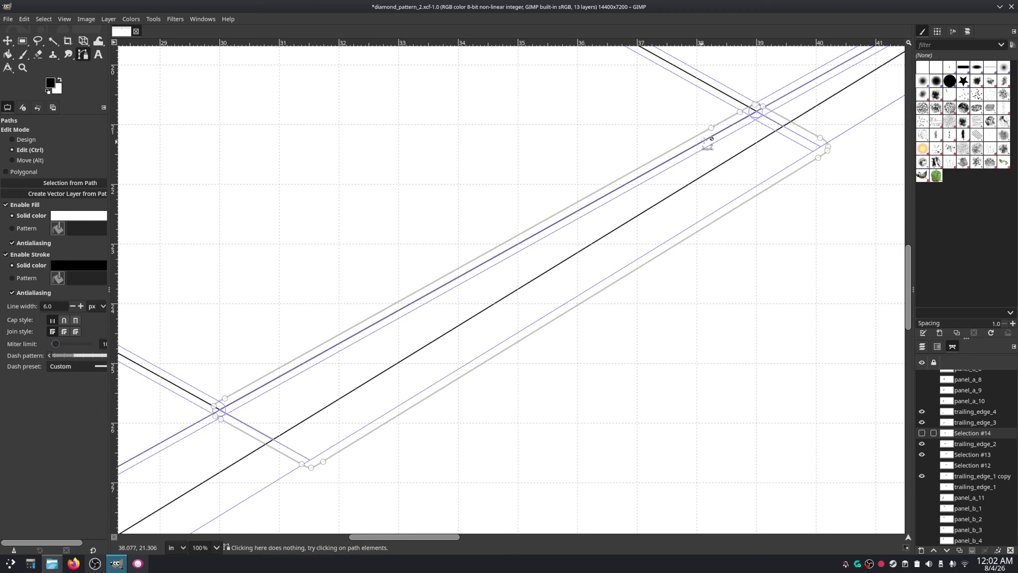
pyautogui.keyDown('ctrl'); pyautogui.keyDown('shift'); pyautogui.click(711, 128); pyautogui.keyUp('shift'); pyautogui.keyUp('ctrl')
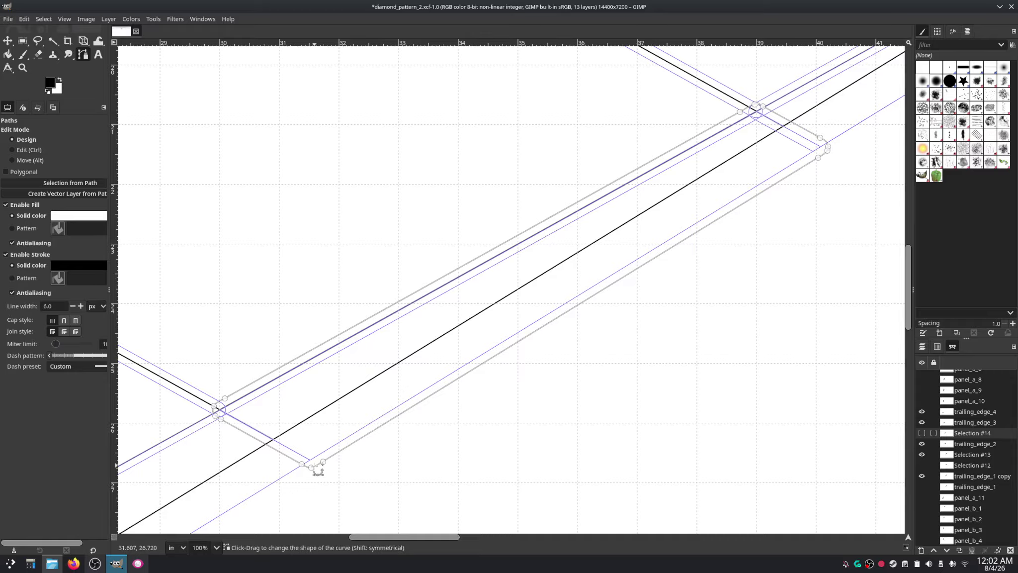
# Step: Make the Selection #14 path visible and duplicate it
pyautogui.click(922, 433)
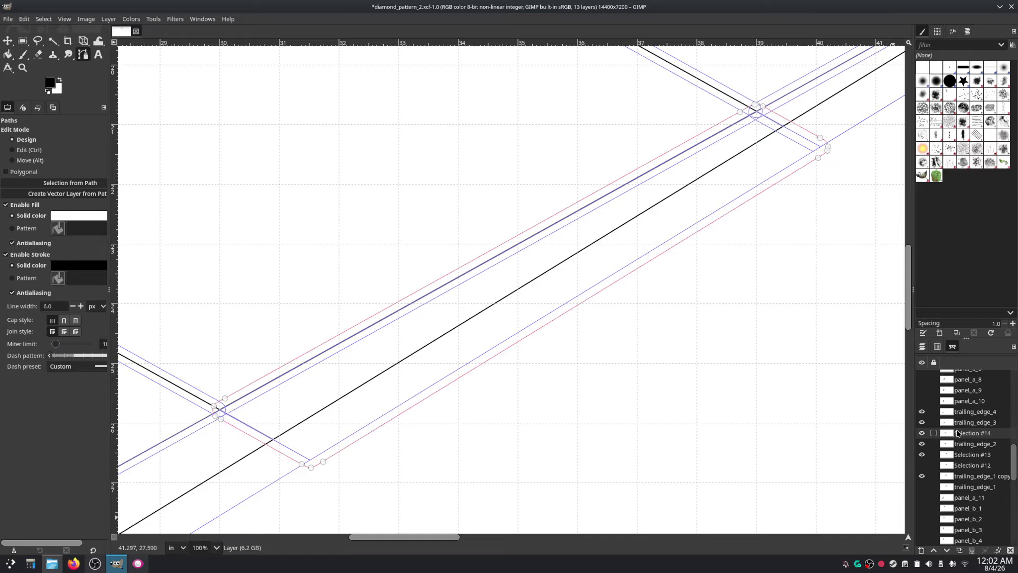
pyautogui.rightClick(961, 435)
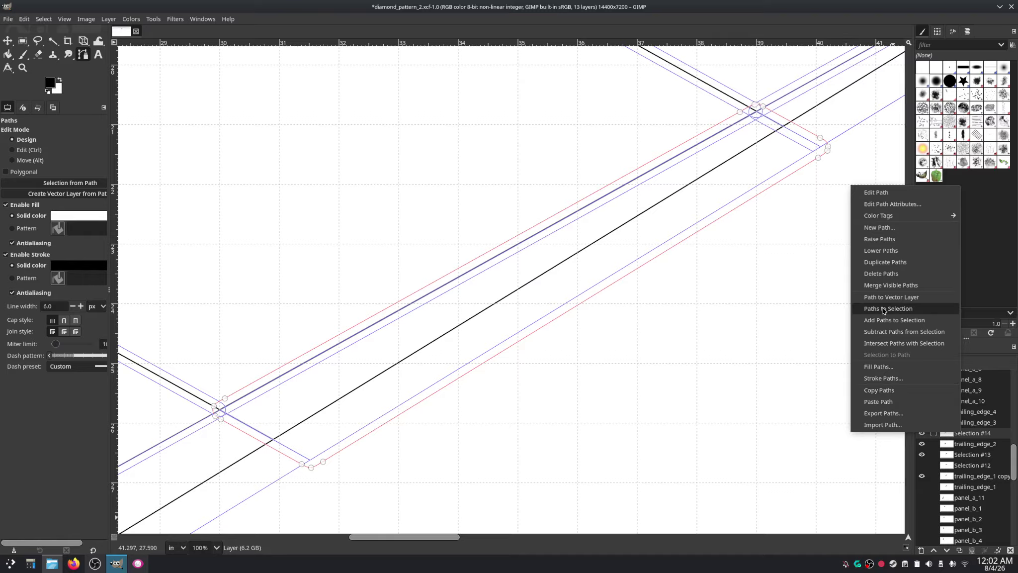
pyautogui.click(882, 267)
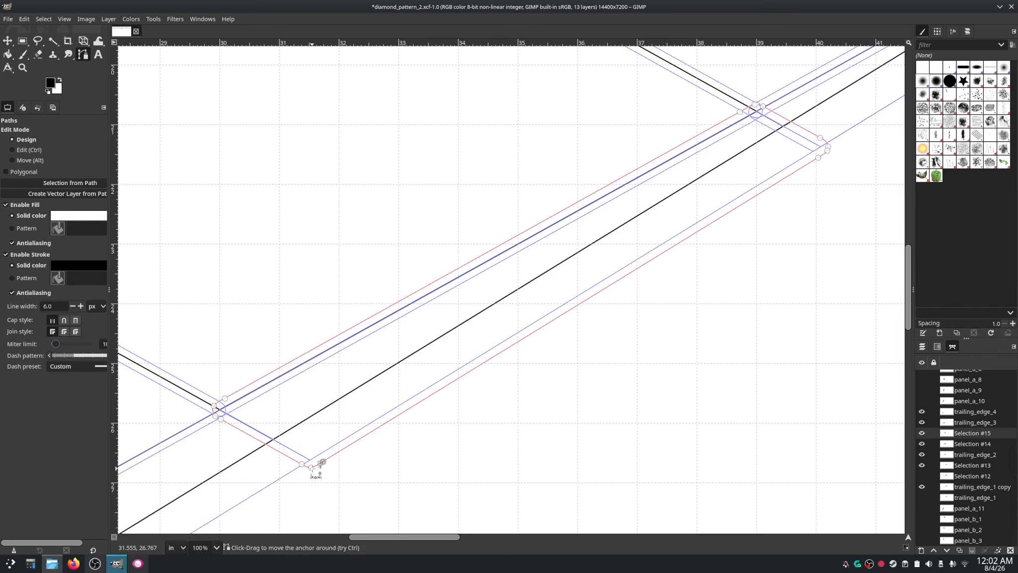
# Step: Move the anchors along the Selection #15 strip's lower long edge inward onto the neighbouring outline, and hide the Selection #14 path
pyautogui.press('shift')
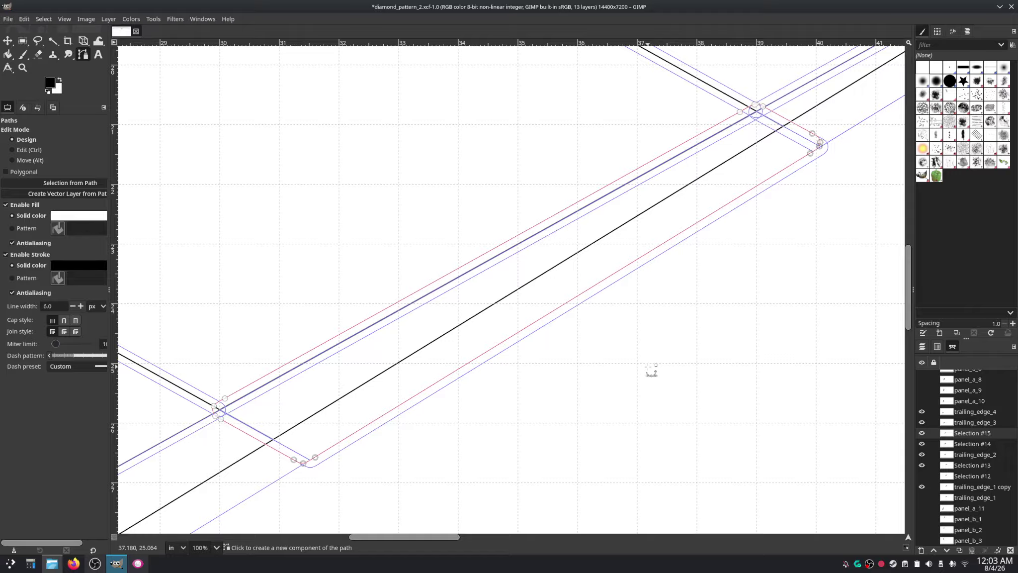
pyautogui.click(952, 445)
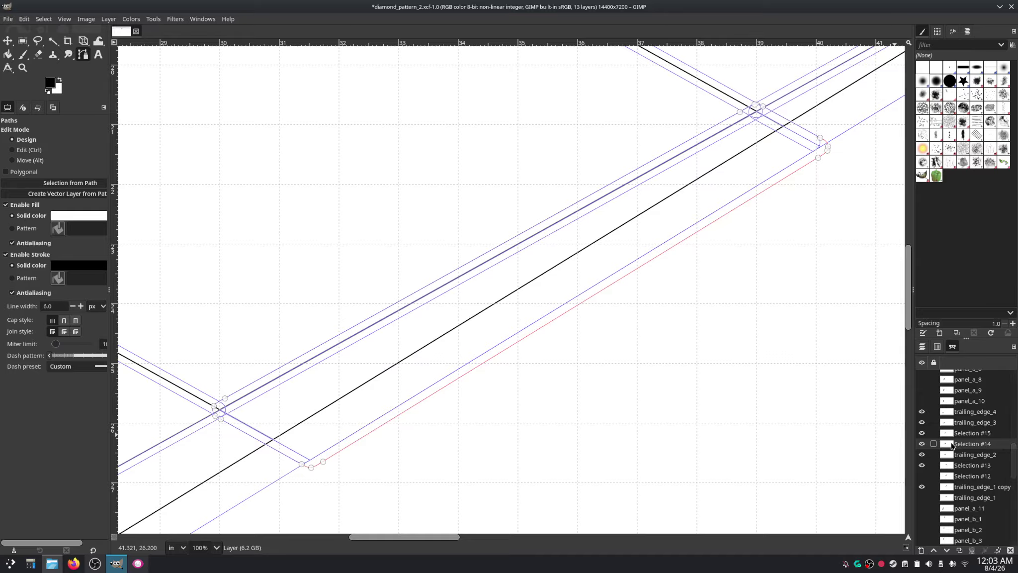
pyautogui.click(949, 434)
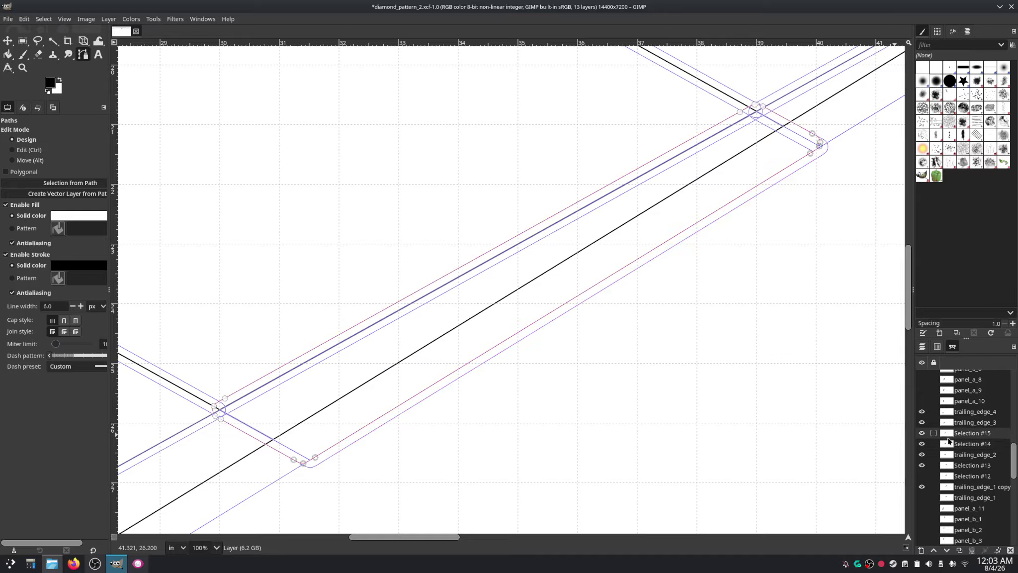
pyautogui.click(950, 445)
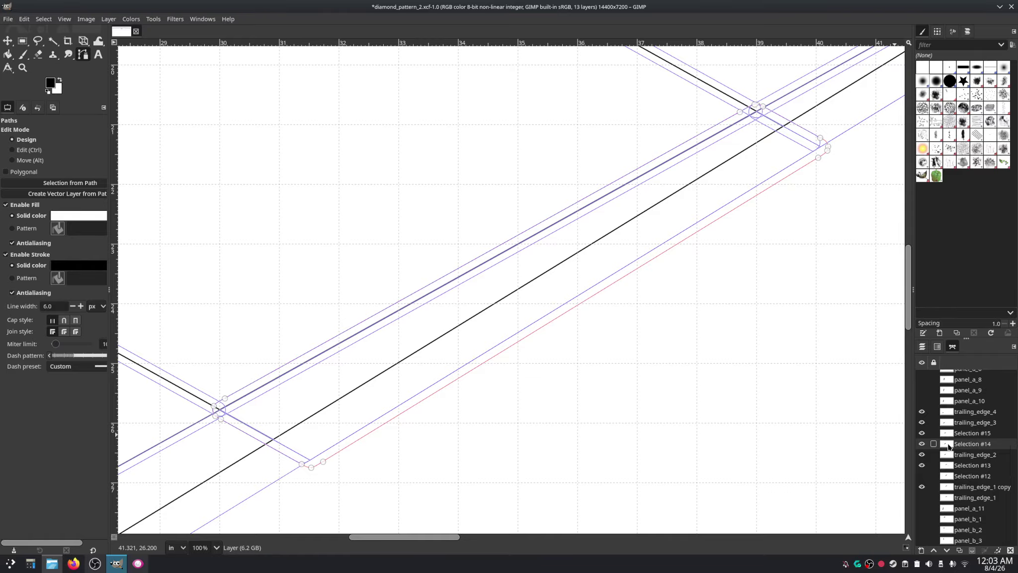
pyautogui.click(922, 444)
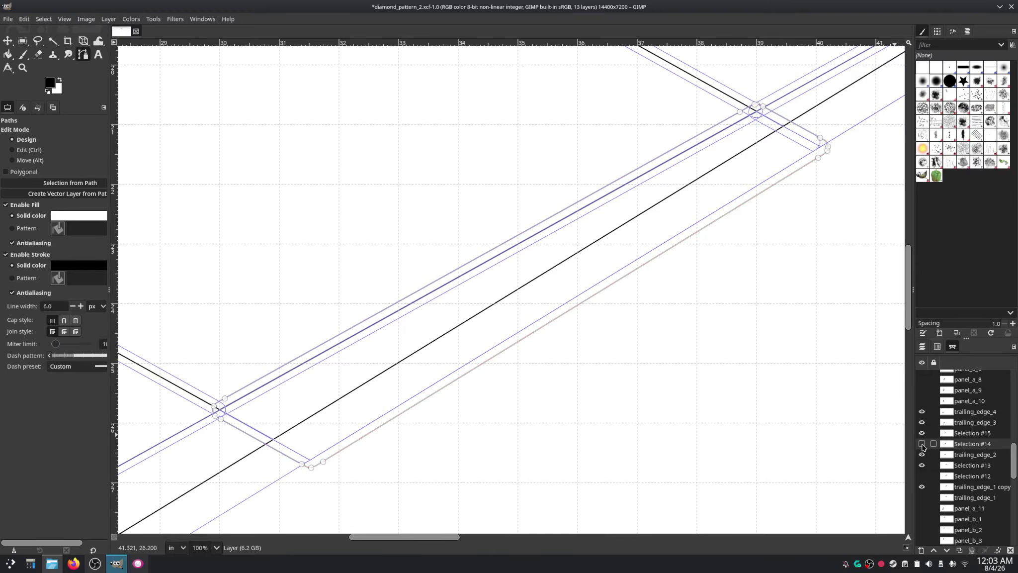
pyautogui.click(947, 434)
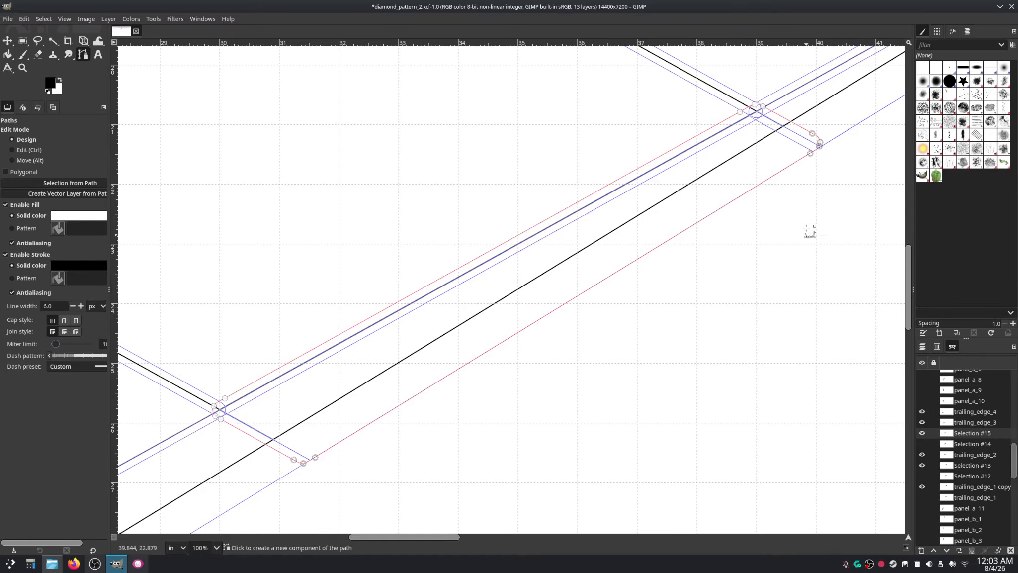
# Step: Examine the Selection #15 strip's rounded corner near 40 in against the adjoining outlines
pyautogui.moveTo(813, 189); pyautogui.dragTo(691, 313)
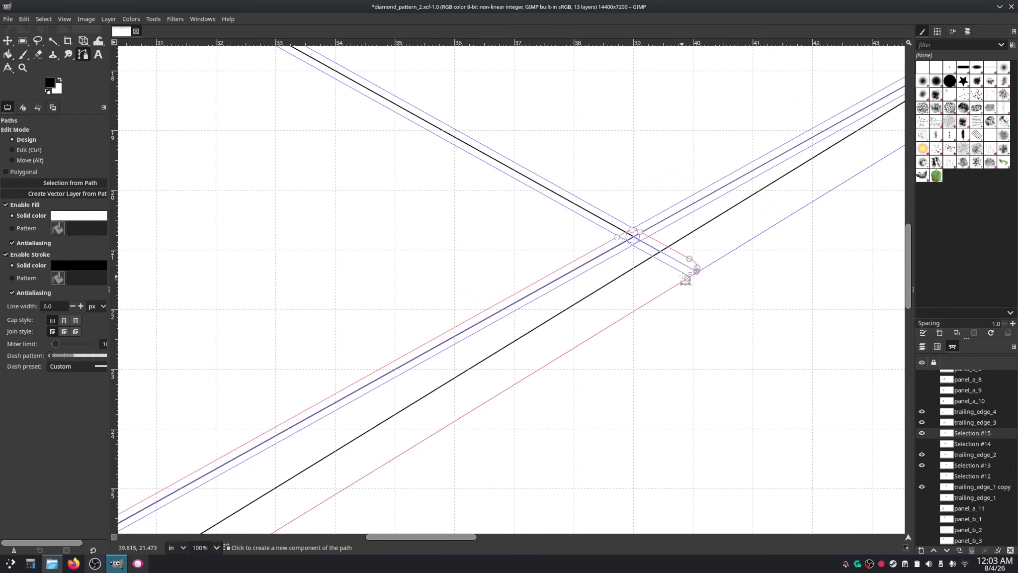
pyautogui.scroll(4, 711, 277)
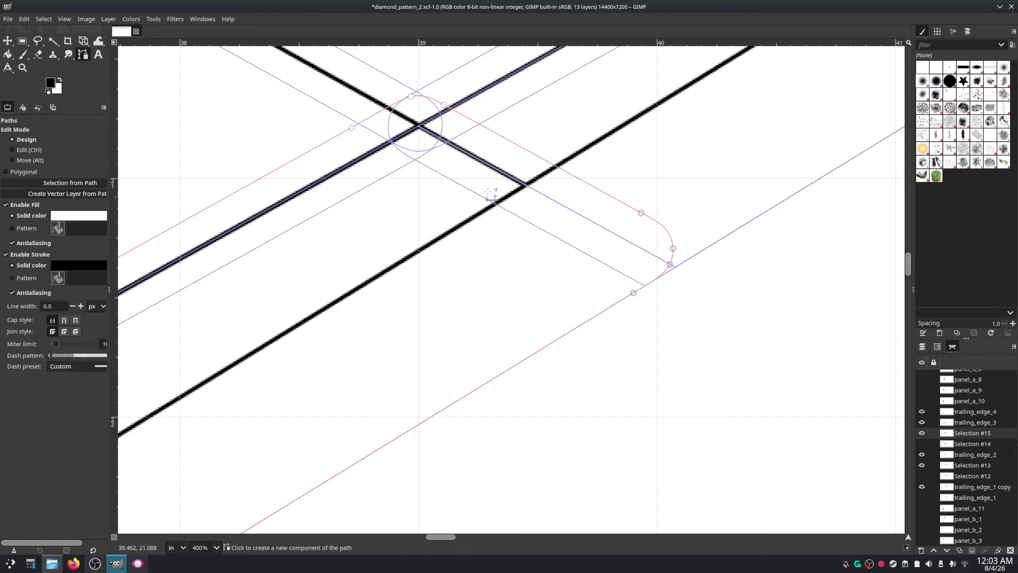
pyautogui.scroll(2, 679, 191)
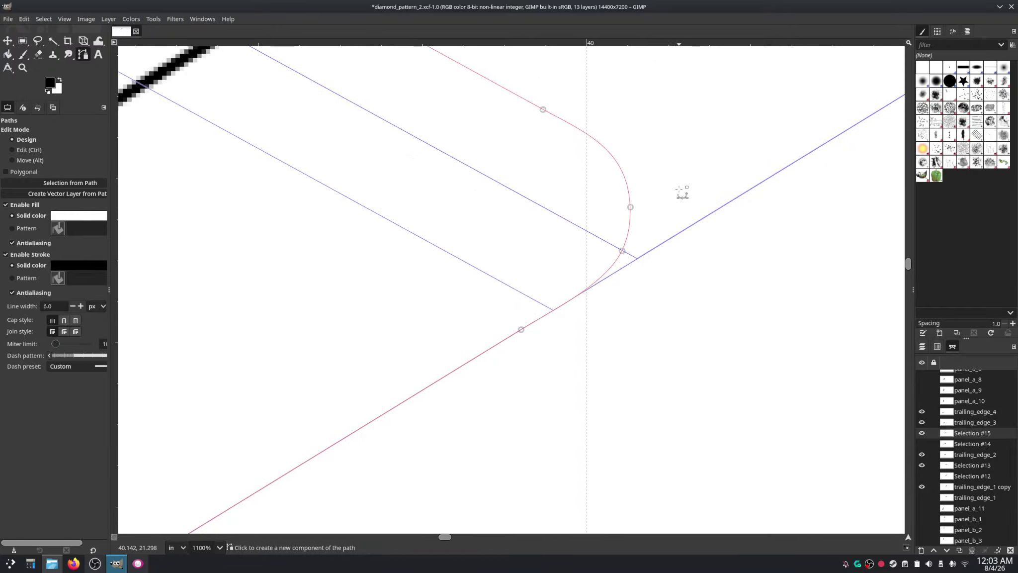
# Step: Examine the Selection #15 outline from its rounded outer corner to the pattern's far end, and check the Selection #14 path
pyautogui.scroll(-4, 674, 175)
pyautogui.scroll(-4, 802, 126)
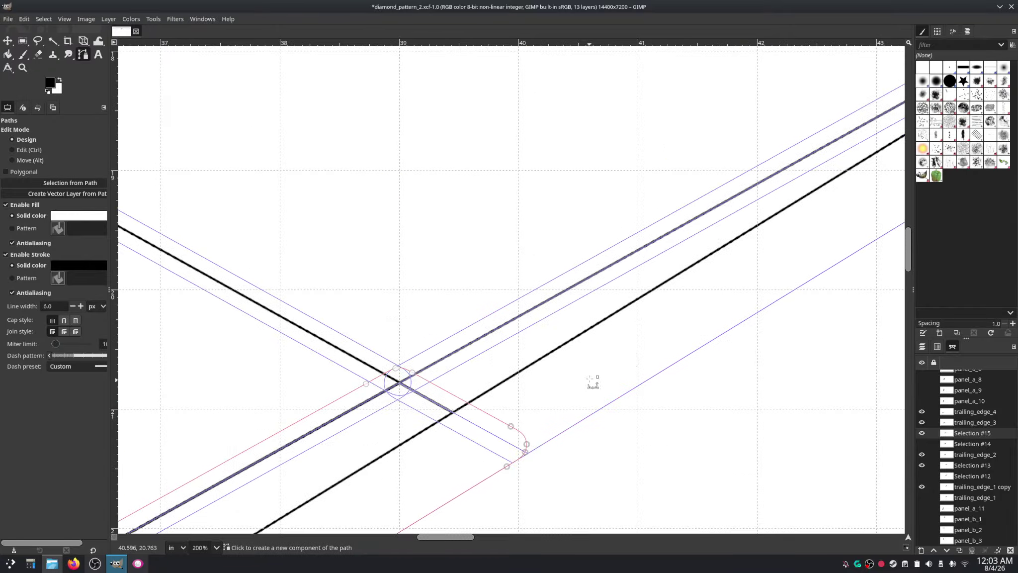
pyautogui.scroll(3, 716, 289)
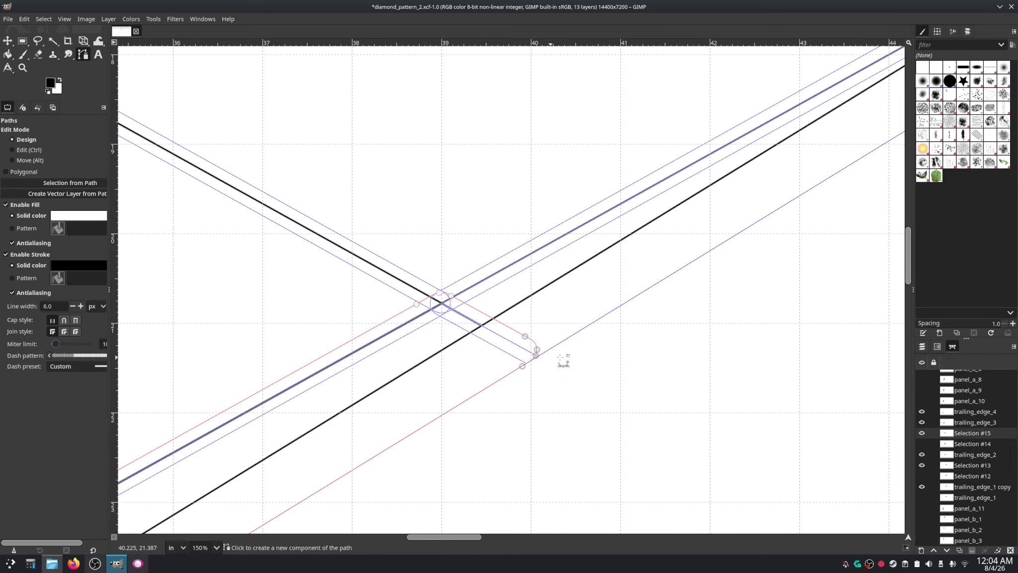
pyautogui.moveTo(477, 359); pyautogui.dragTo(673, 241)
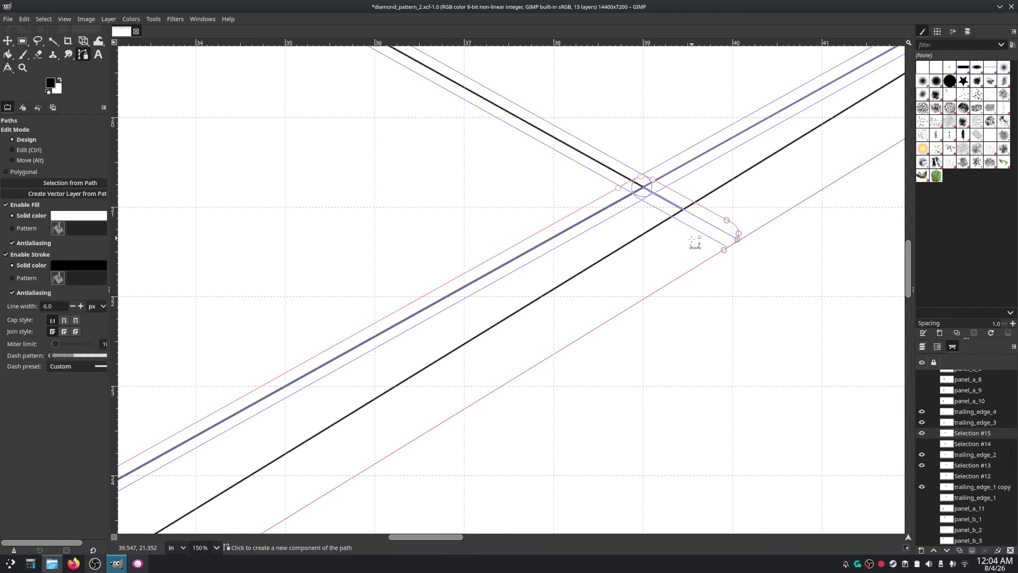
pyautogui.keyDown('ctrl'); pyautogui.scroll(-1, 591, 304); pyautogui.keyUp('ctrl')
pyautogui.moveTo(516, 345); pyautogui.dragTo(700, 195)
pyautogui.scroll(-5, 733, 201)
pyautogui.hscroll(-8, 733, 200)
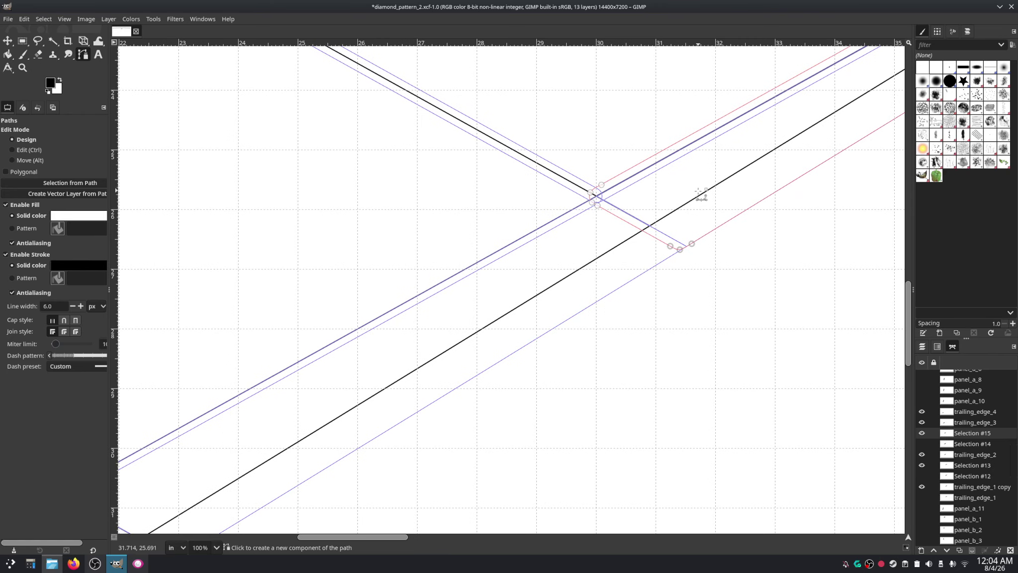
pyautogui.keyDown('ctrl'); pyautogui.scroll(-2, 690, 234); pyautogui.keyUp('ctrl')
pyautogui.moveTo(493, 346); pyautogui.dragTo(541, 316)
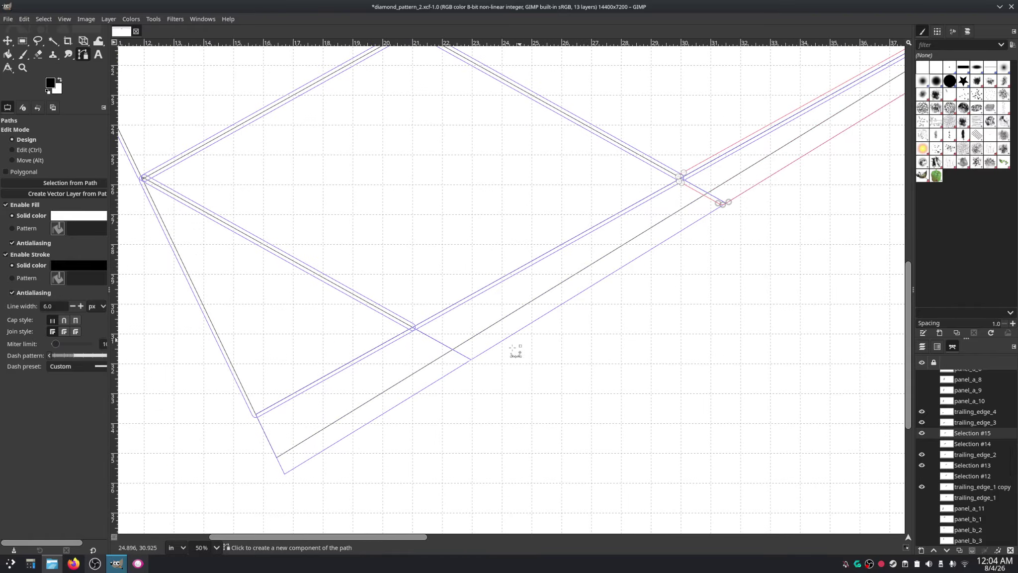
pyautogui.click(922, 443)
pyautogui.click(922, 444)
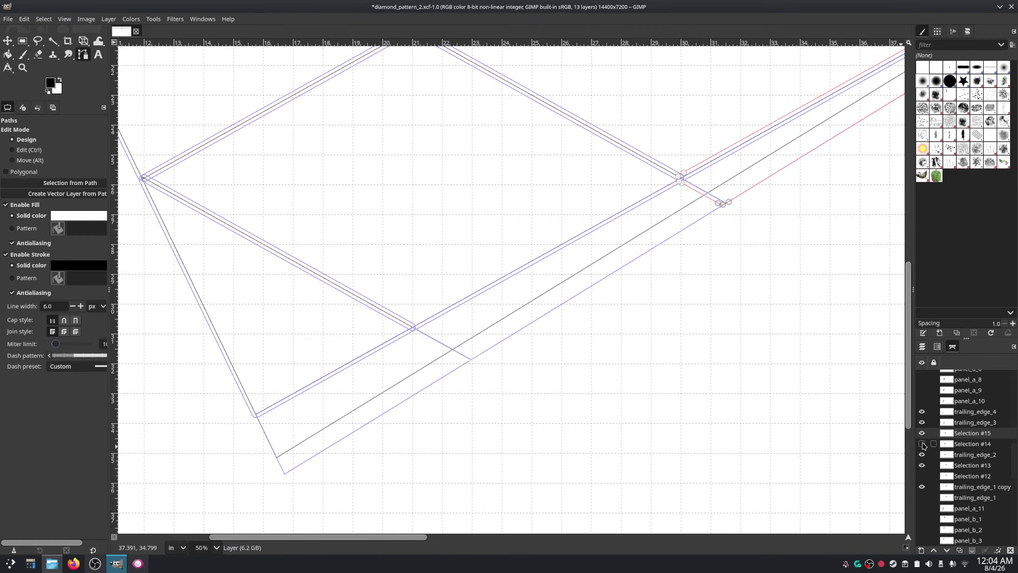
# Step: Duplicate the trailing_edge_3 path
pyautogui.click(961, 425)
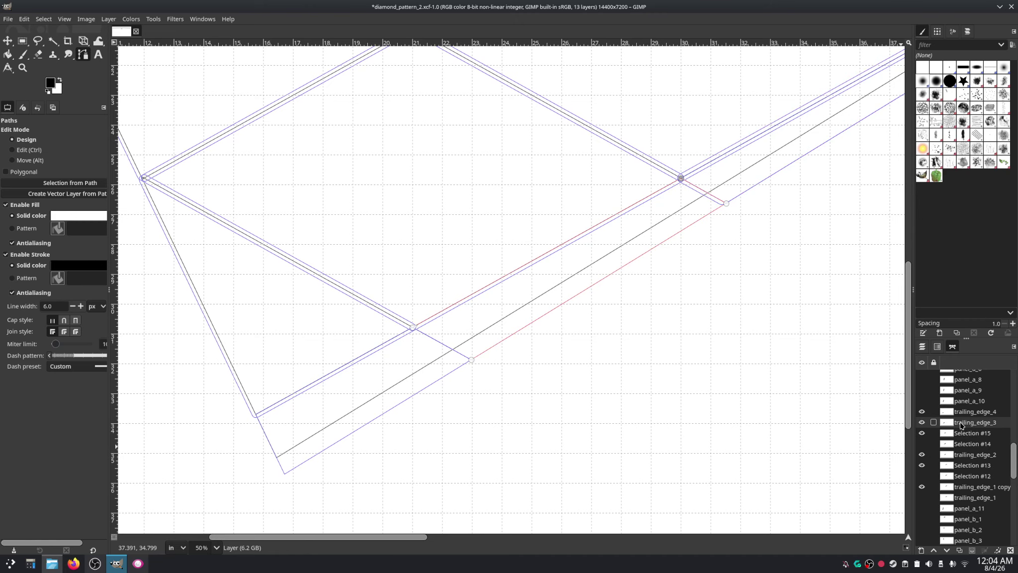
pyautogui.rightClick(961, 425)
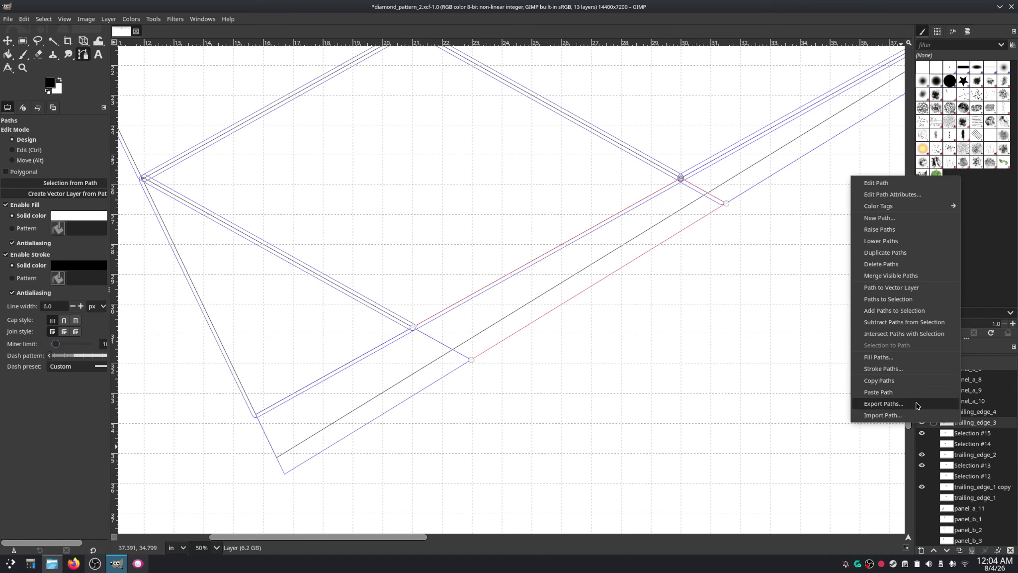
pyautogui.click(886, 253)
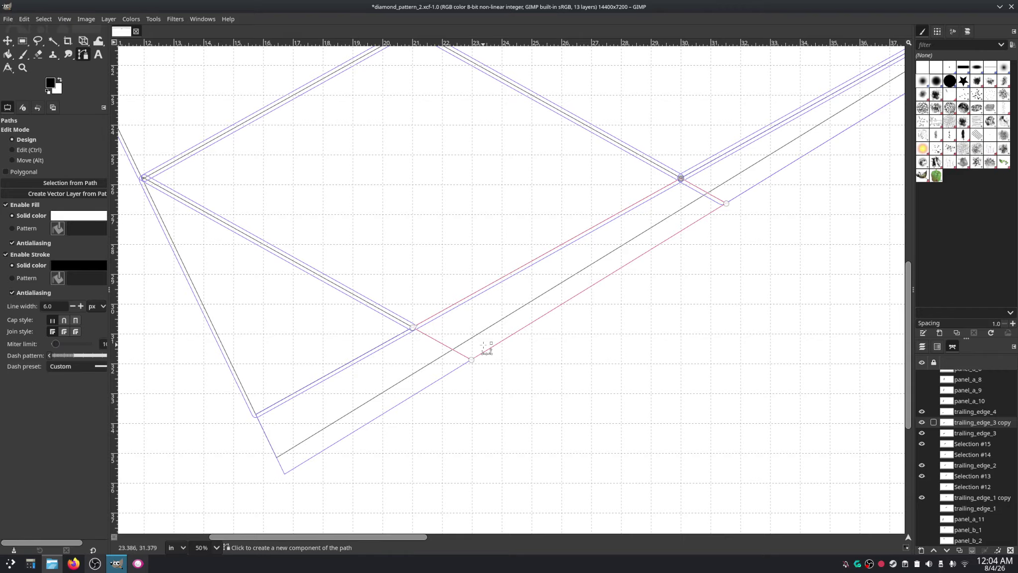
# Step: Create a selection from the trailing_edge_3 copy path and grow it by 0.125 in
pyautogui.rightClick(969, 424)
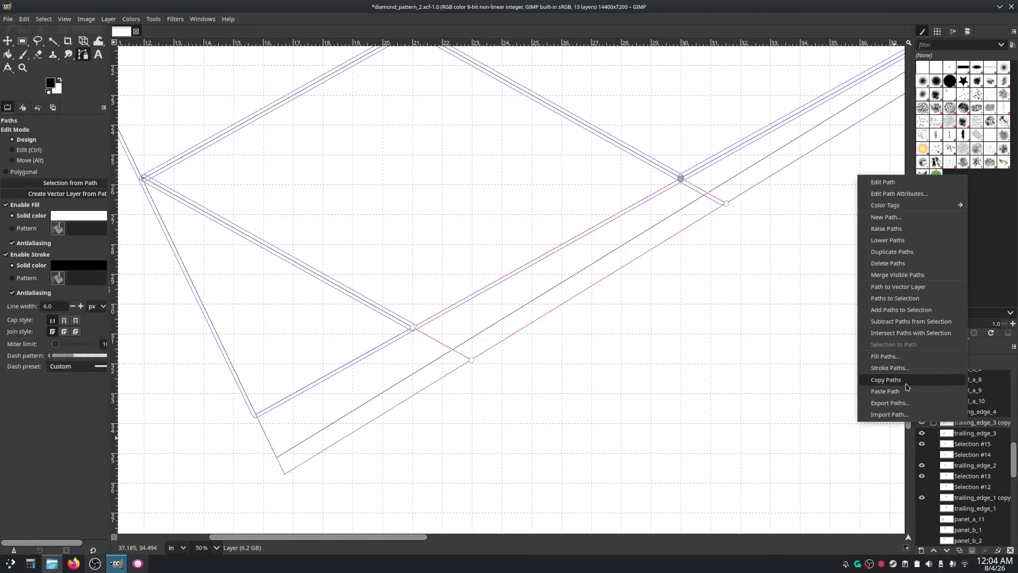
pyautogui.click(901, 298)
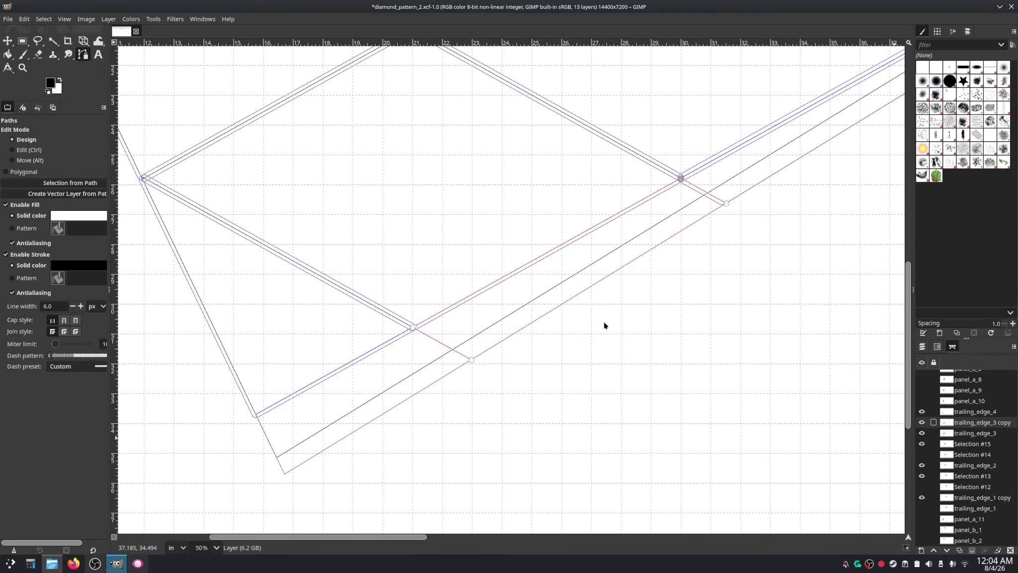
pyautogui.click(48, 19)
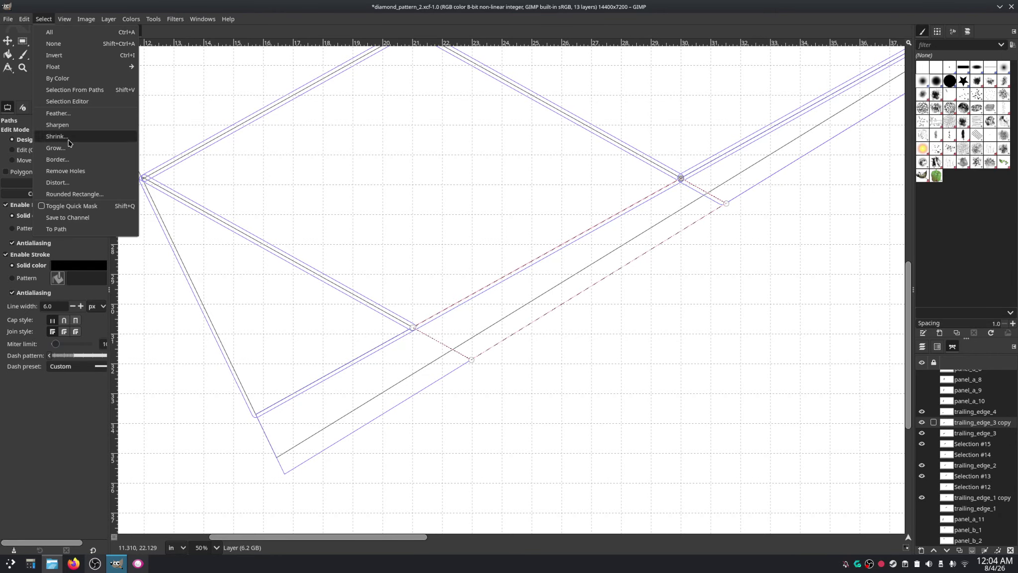
pyautogui.click(56, 148)
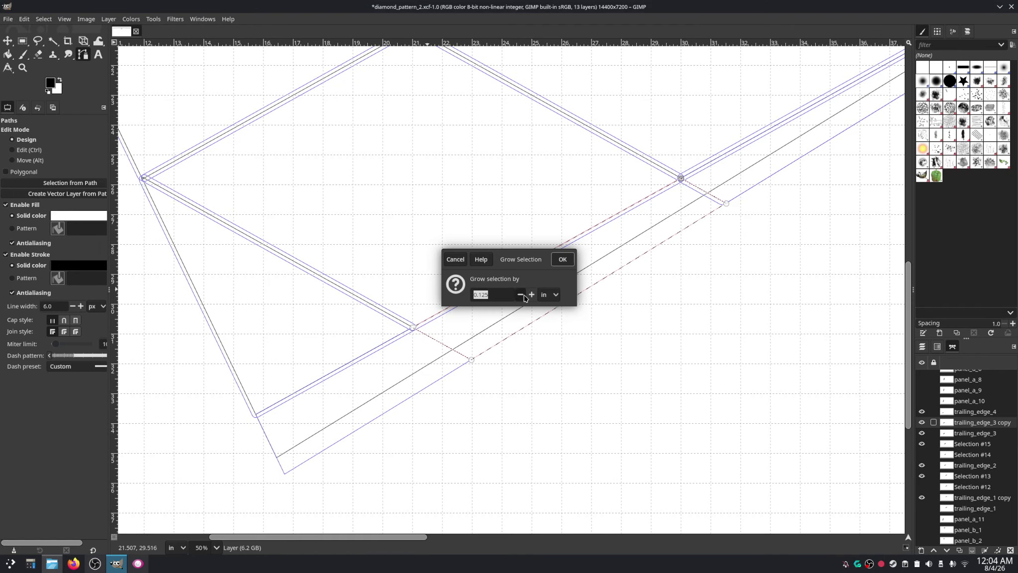
pyautogui.click(562, 259)
# Step: Convert the grown selection to a path and clear the selection
pyautogui.click(44, 19)
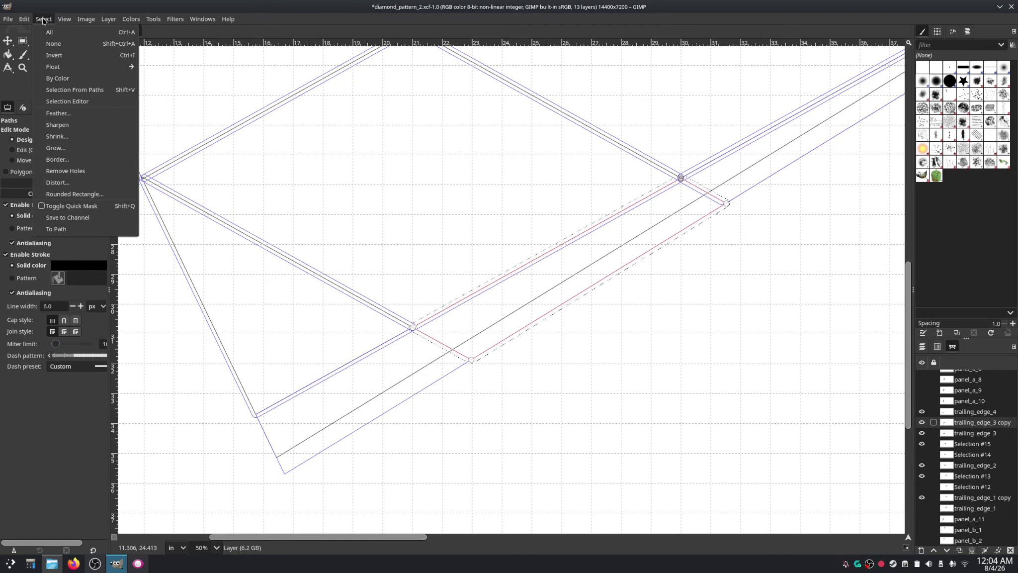
pyautogui.click(76, 229)
pyautogui.click(43, 19)
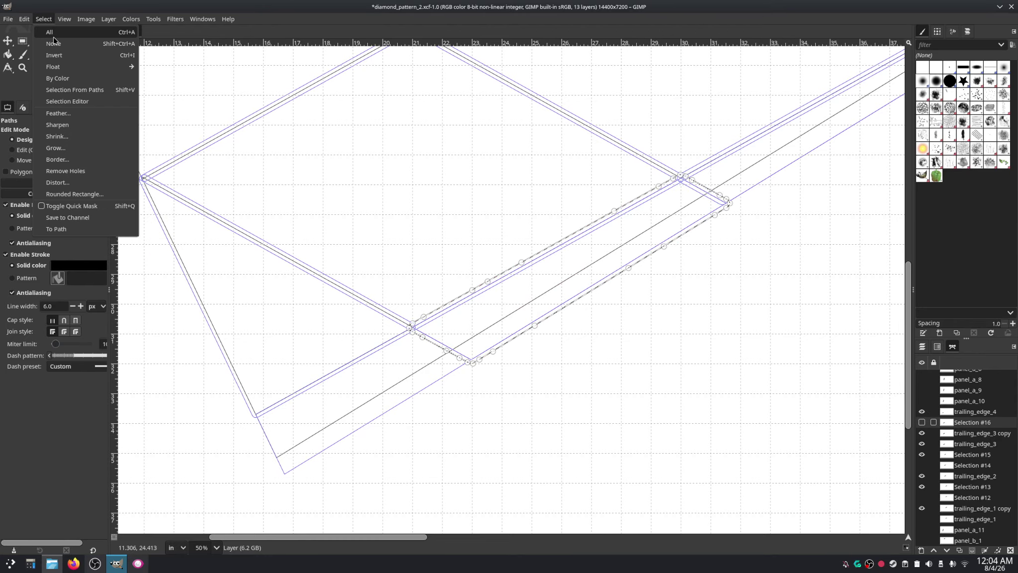
pyautogui.click(50, 41)
# Step: Delete the surplus anchors along the Selection #16 path's straight edges, keeping the ones that shape its four corners
pyautogui.click(963, 424)
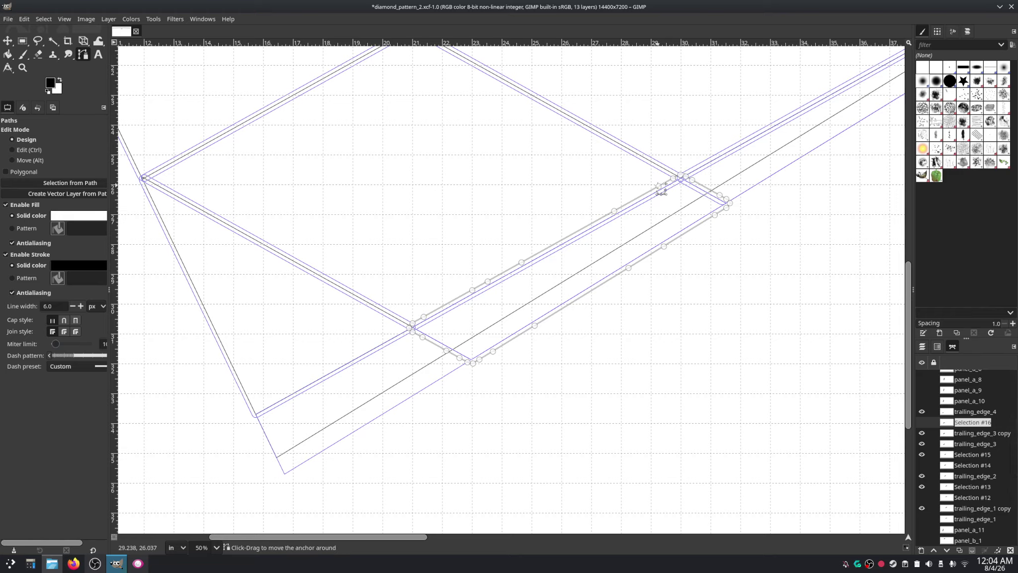
pyautogui.press('ctrl')
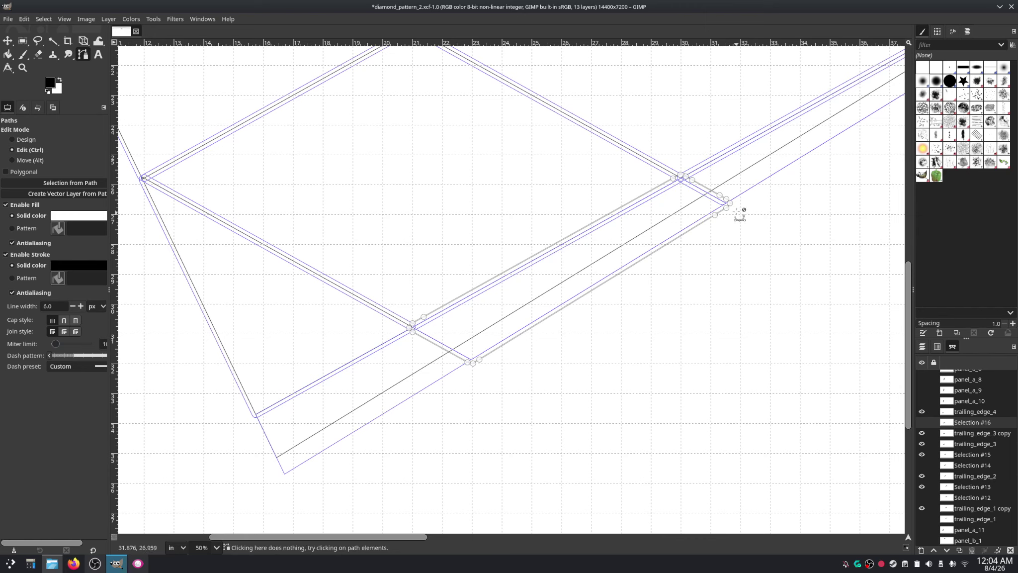
pyautogui.keyDown('ctrl'); pyautogui.keyDown('shift'); pyautogui.click(714, 215); pyautogui.keyUp('shift'); pyautogui.keyUp('ctrl')
pyautogui.keyDown('ctrl'); pyautogui.keyDown('shift'); pyautogui.click(723, 198); pyautogui.keyUp('shift'); pyautogui.keyUp('ctrl')
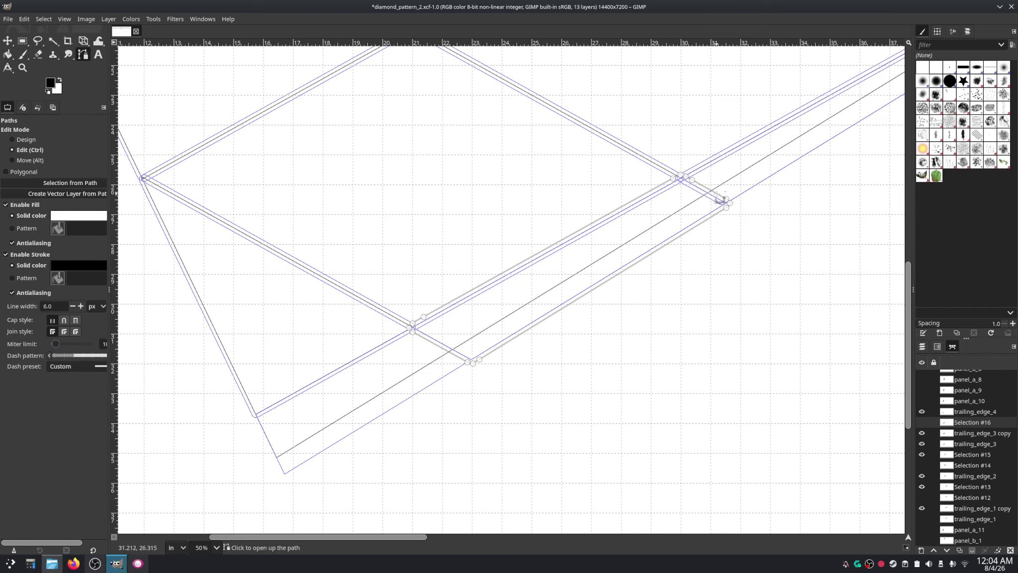
pyautogui.keyDown('ctrl'); pyautogui.keyDown('shift'); pyautogui.click(692, 180); pyautogui.keyUp('shift'); pyautogui.keyUp('ctrl')
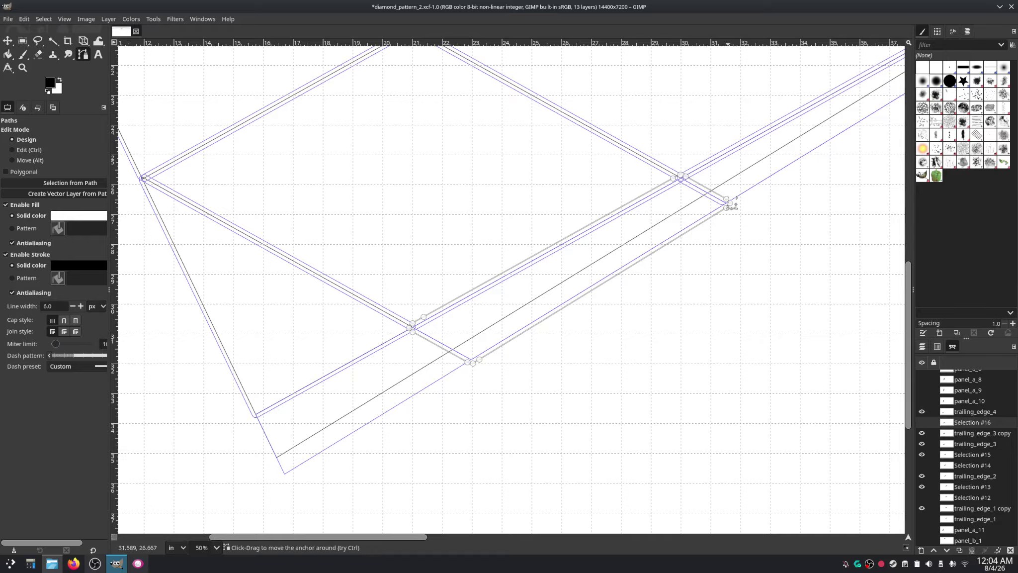
pyautogui.keyDown('ctrl'); pyautogui.keyDown('shift'); pyautogui.click(424, 317); pyautogui.keyUp('shift'); pyautogui.keyUp('ctrl')
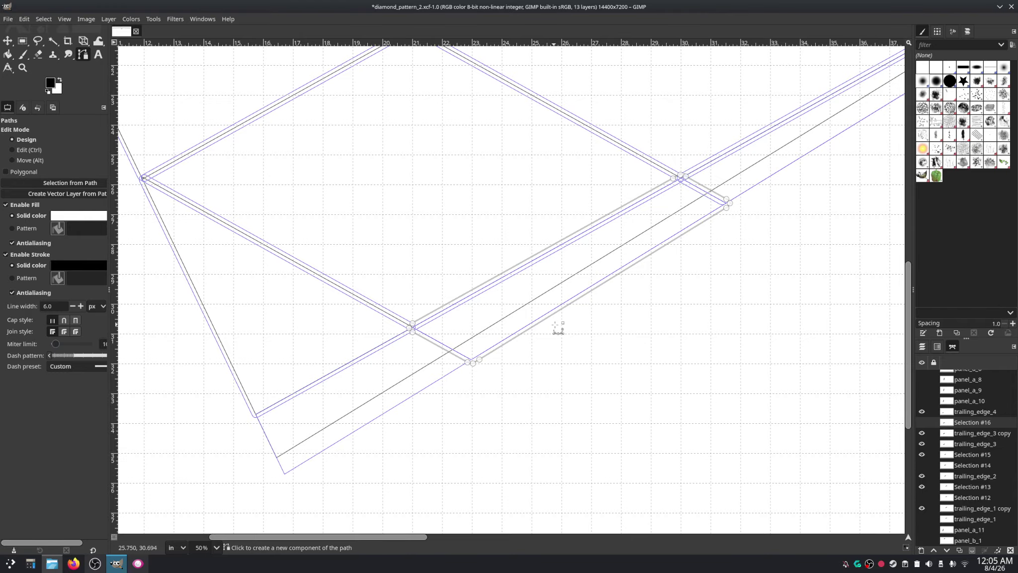
# Step: Nudge the selected anchors at both ends of Selection #16's outer long edge slightly up and left, toward the trailing_edge_3 outline
pyautogui.press('1')
pyautogui.scroll(3, 579, 291)
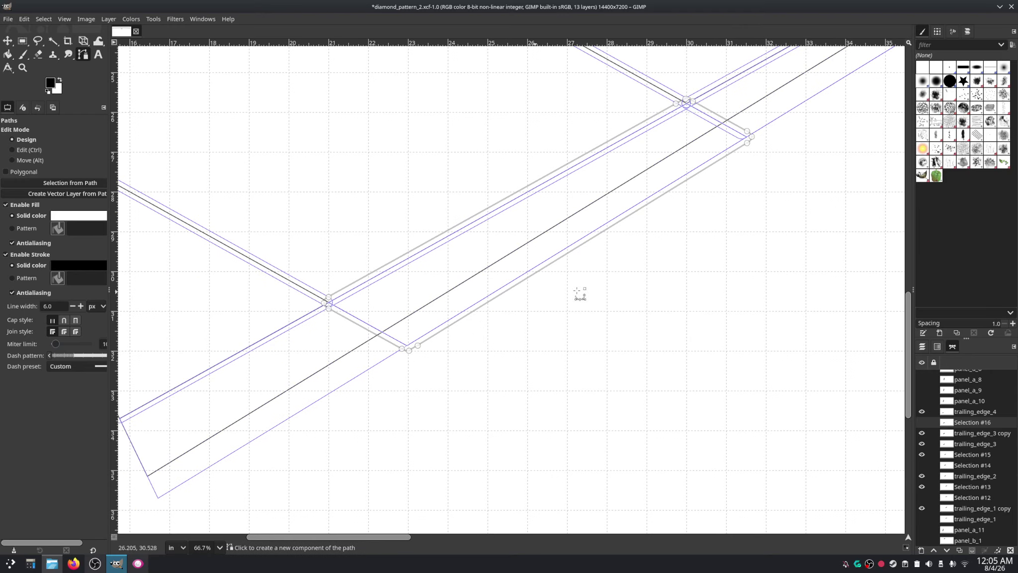
pyautogui.scroll(2, 622, 340)
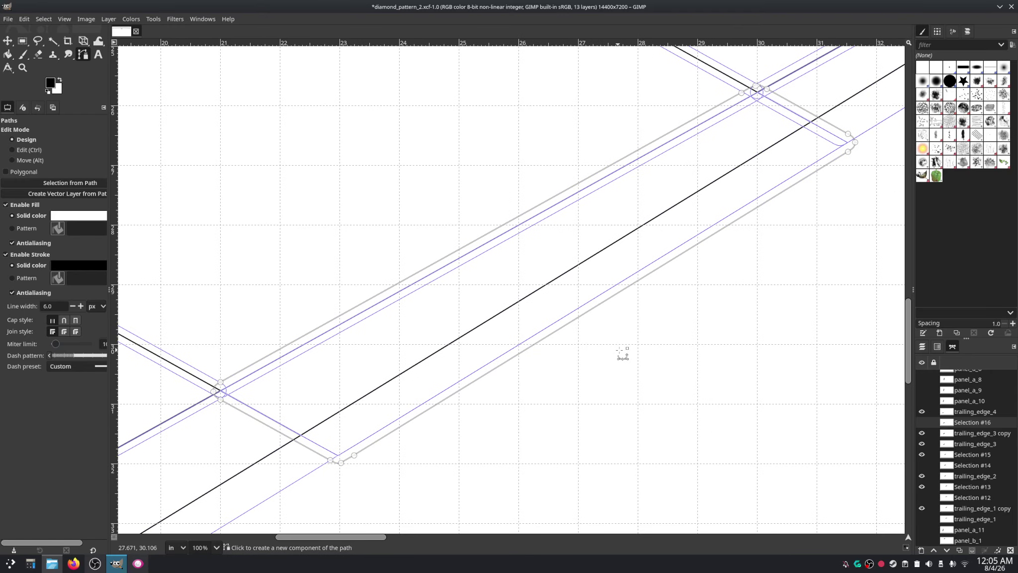
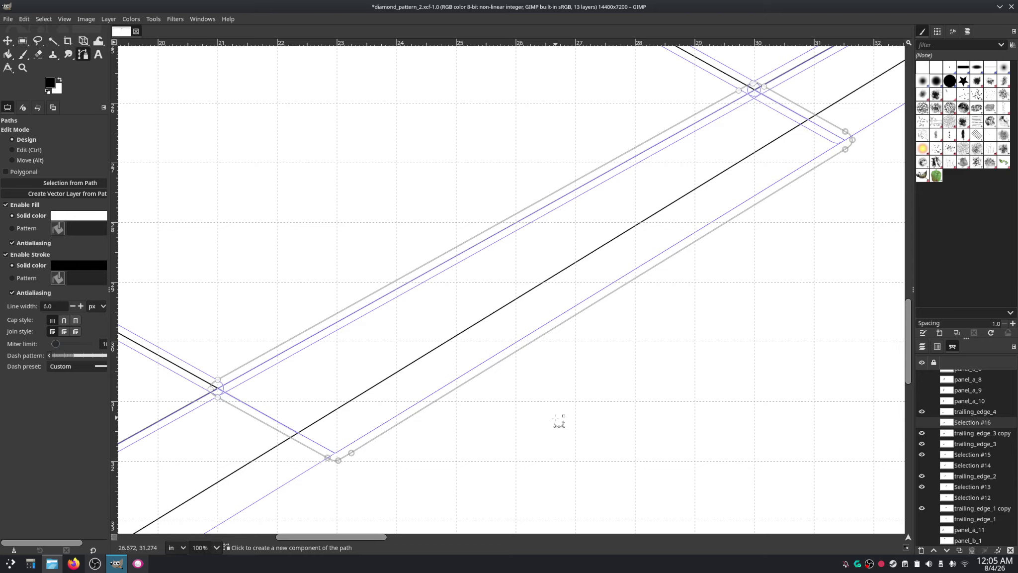
pyautogui.press('Up')
pyautogui.press('Up')
pyautogui.press('Left')
pyautogui.press('Left')
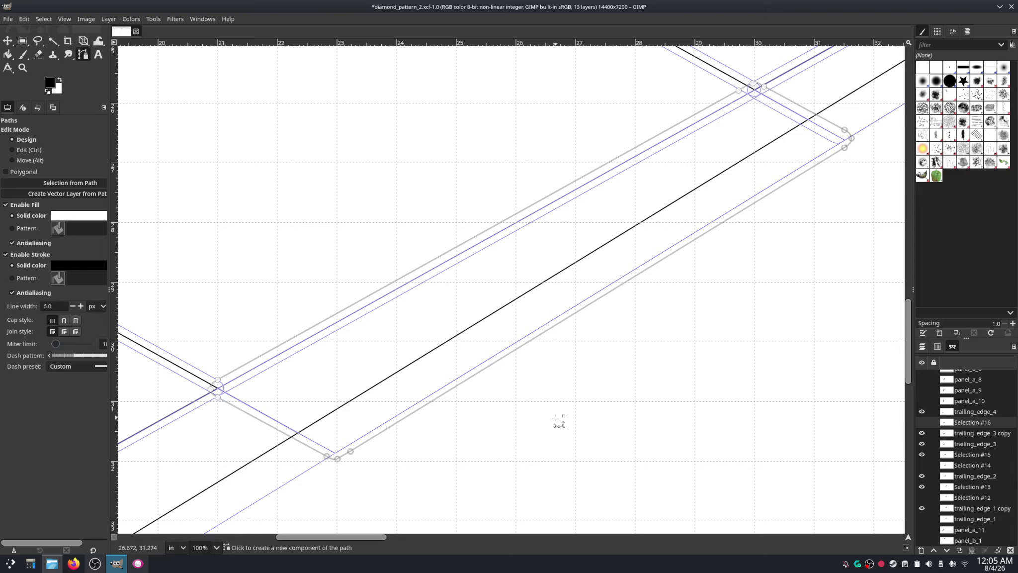
pyautogui.press('Down')
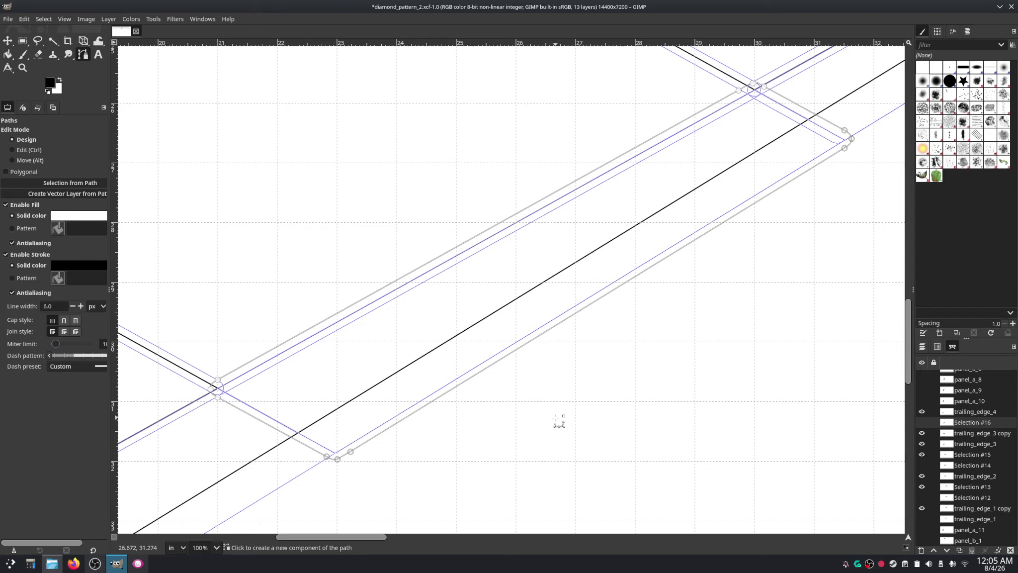
# Step: Try showing the Selection #16 path and shifting its outer-edge anchors sideways to fine-tune the offset from the trailing edge
pyautogui.click(922, 423)
pyautogui.click(368, 440)
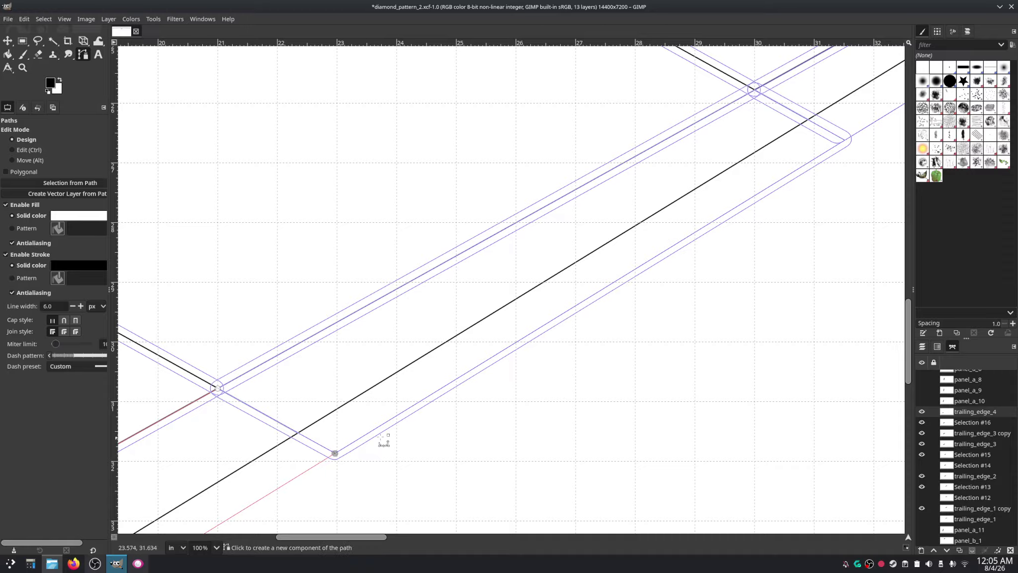
pyautogui.click(949, 424)
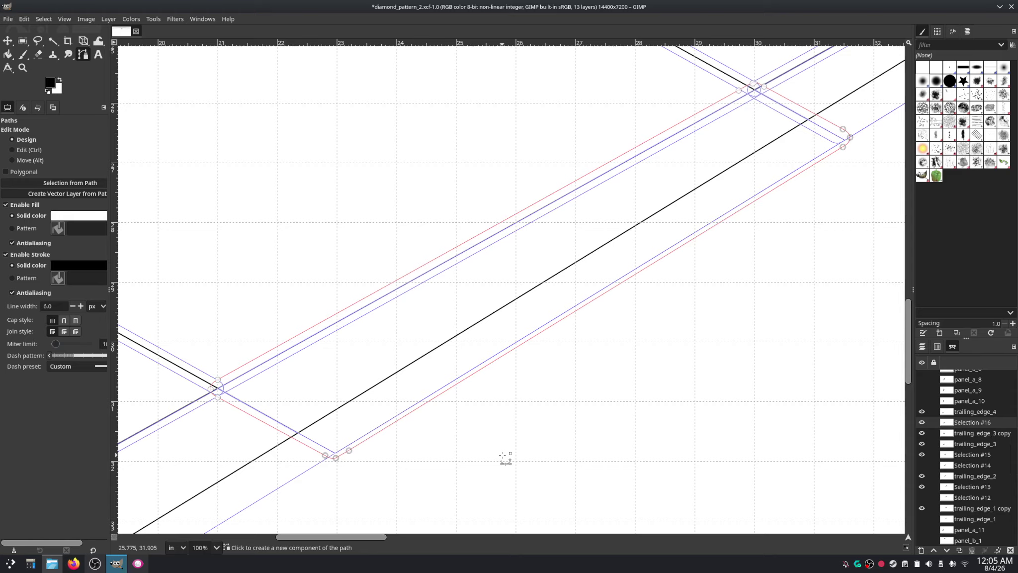
pyautogui.press('Left')
pyautogui.press('Left')
pyautogui.press('ctrl')
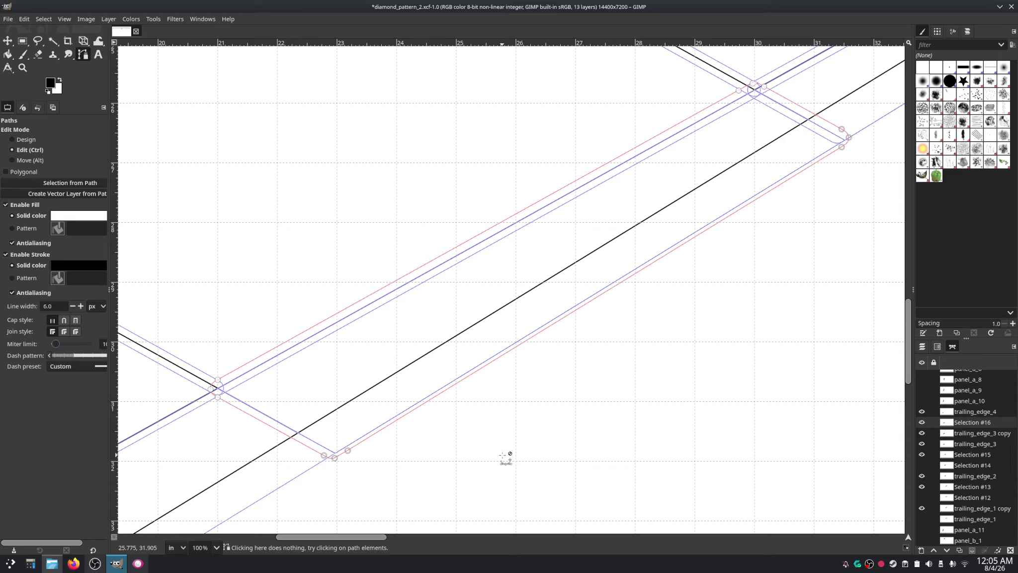
pyautogui.press('Right')
pyautogui.press('Right')
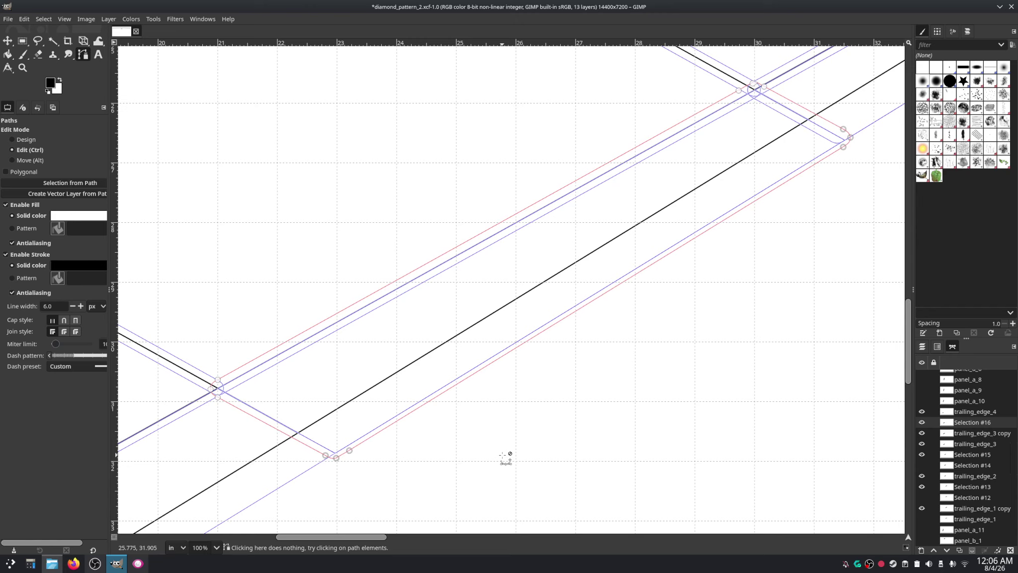
pyautogui.press('Right')
pyautogui.press('Right')
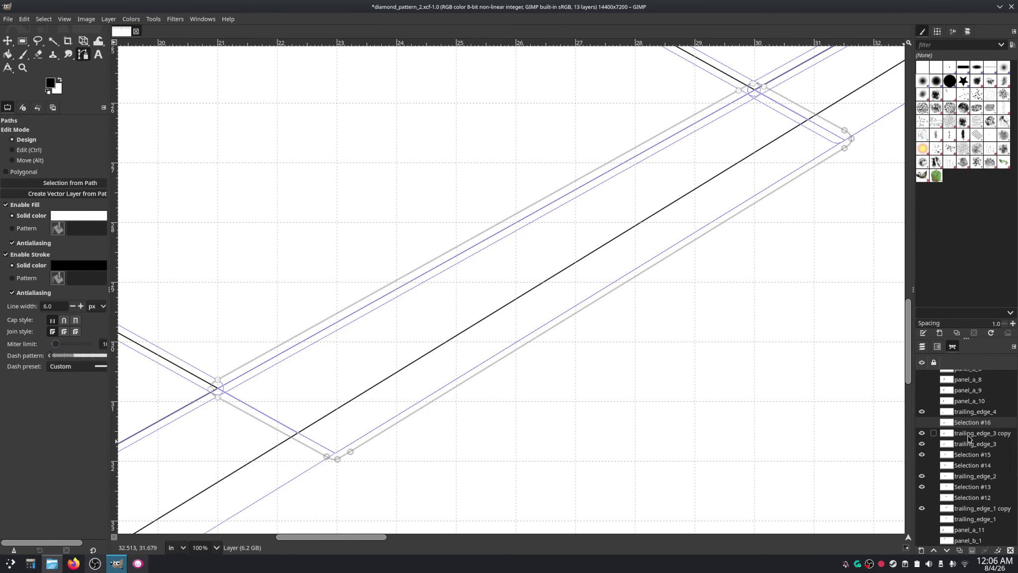
# Step: Show the Selection #16 path, compare it with trailing_edge_3 copy, and duplicate the Selection #16 path
pyautogui.moveTo(478, 432); pyautogui.dragTo(417, 462)
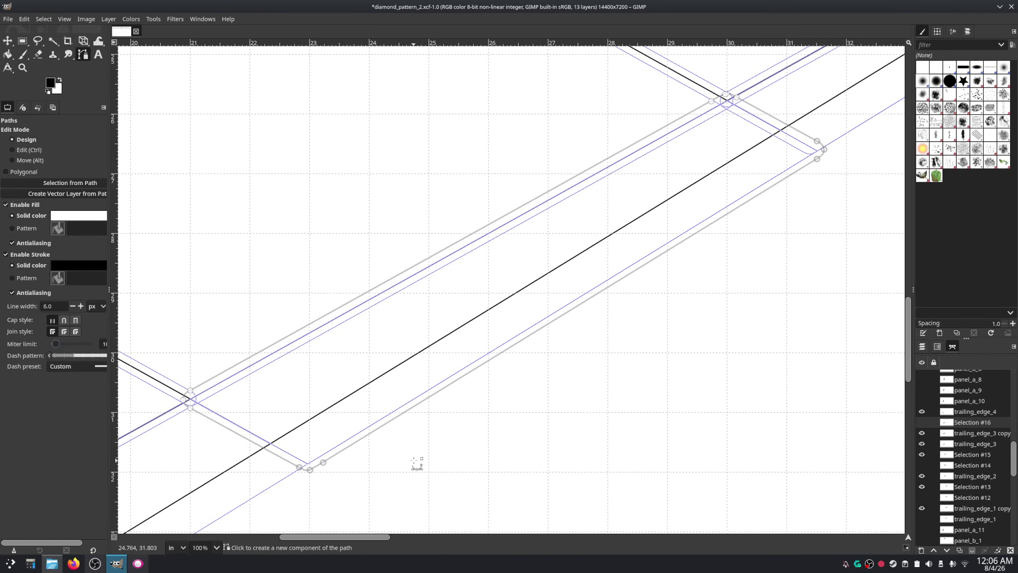
pyautogui.click(922, 422)
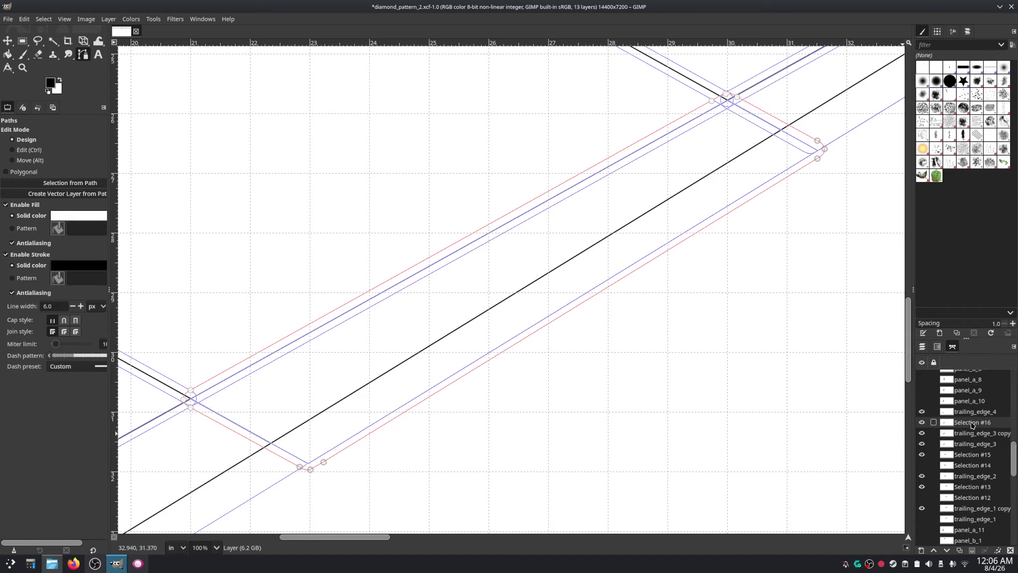
pyautogui.click(965, 437)
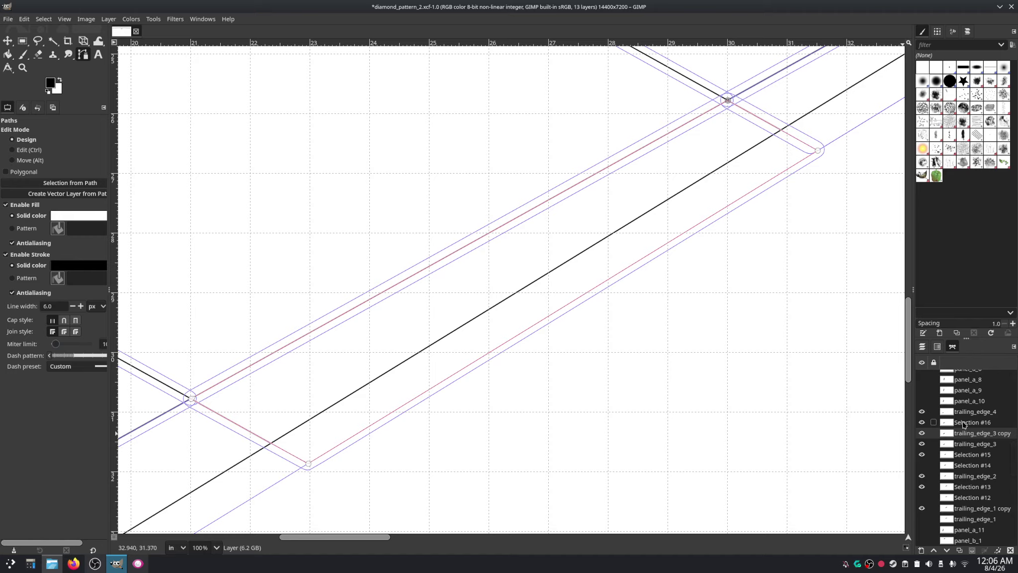
pyautogui.click(963, 424)
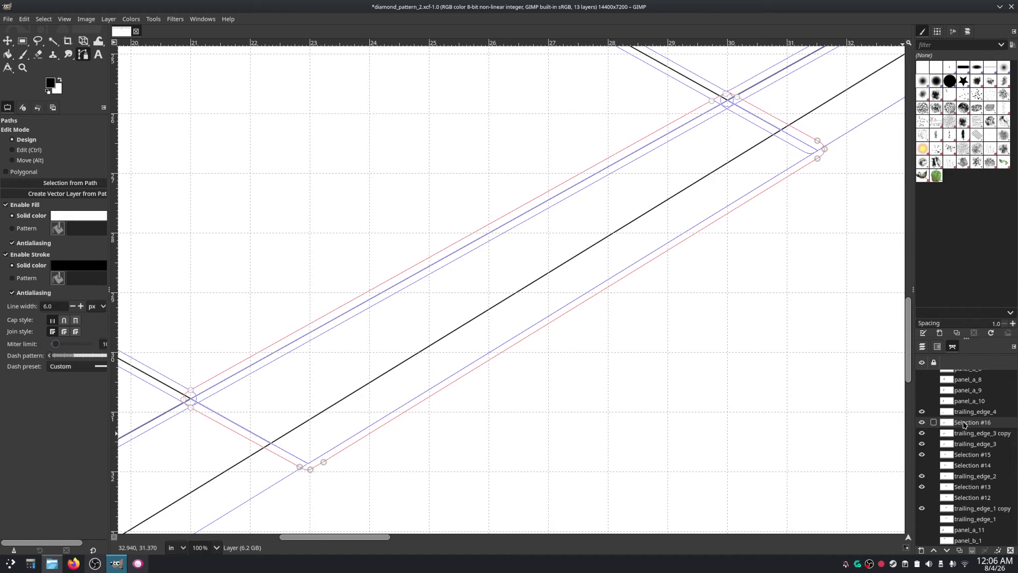
pyautogui.rightClick(962, 426)
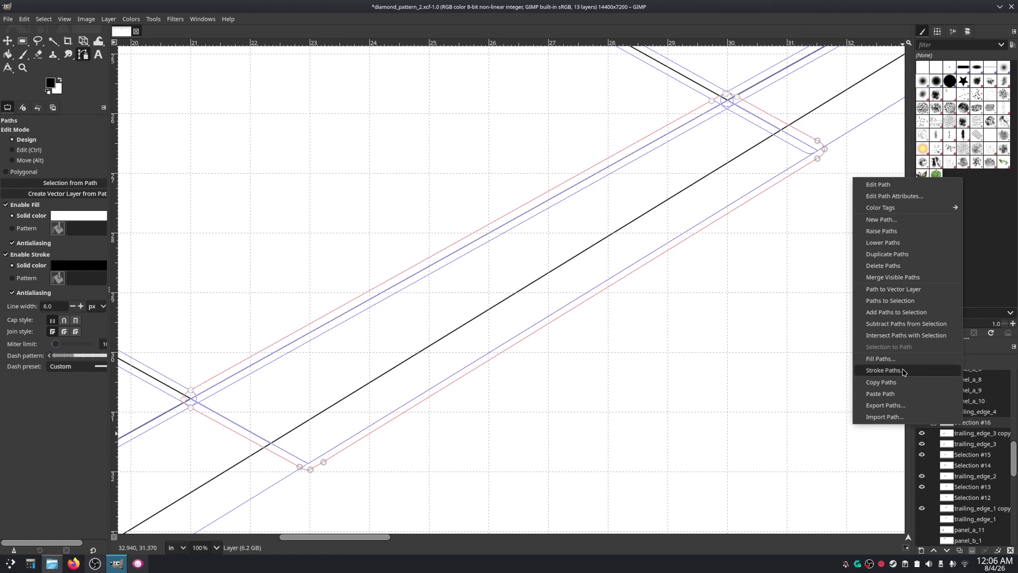
pyautogui.click(895, 260)
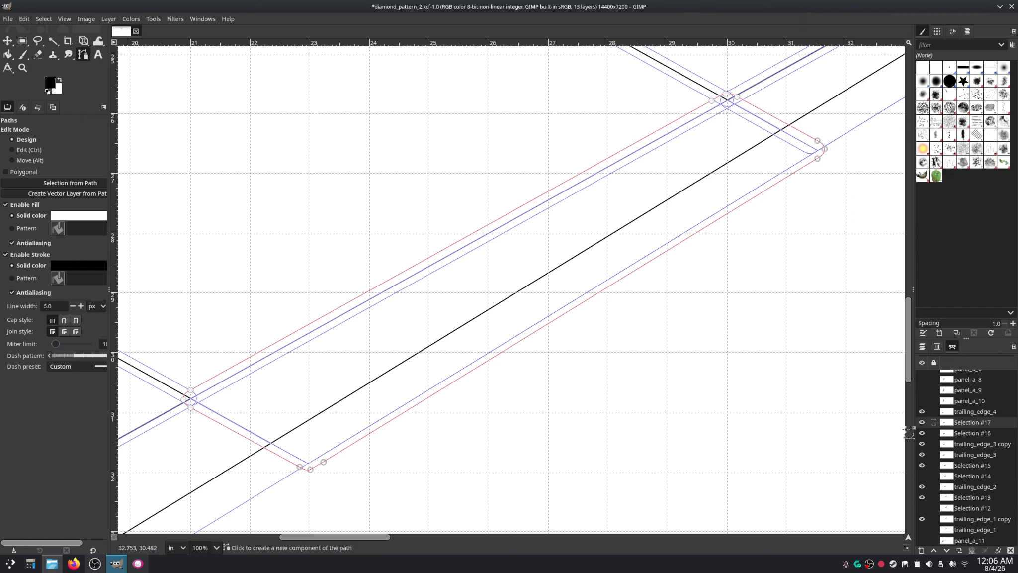
pyautogui.click(970, 424)
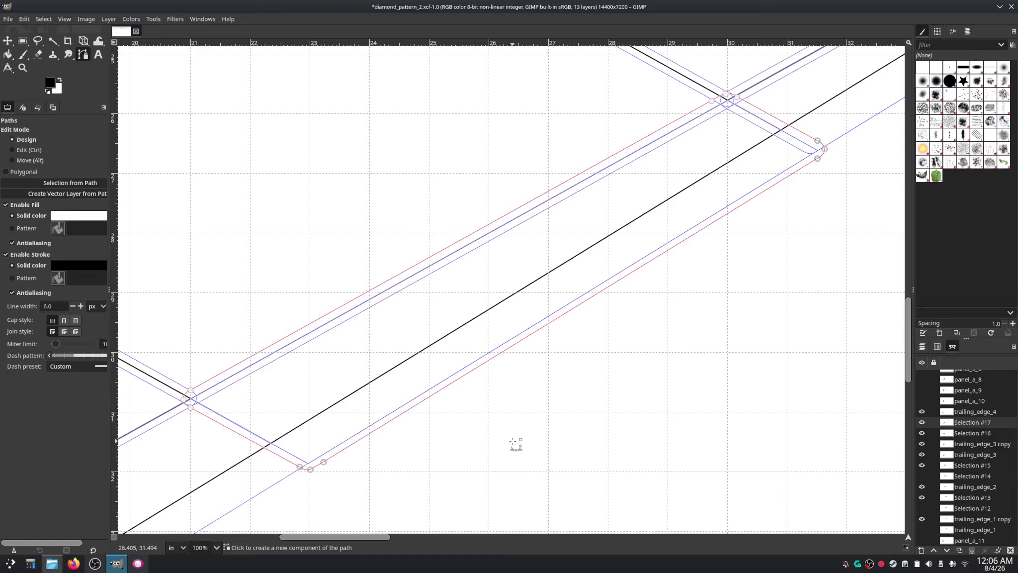
# Step: Nudge the duplicated path's outer-edge anchors up and left until its long outer edge lines up with the trailing_edge_3 outline
pyautogui.press('Up')
pyautogui.press('Up')
pyautogui.press('Up')
pyautogui.press('Up')
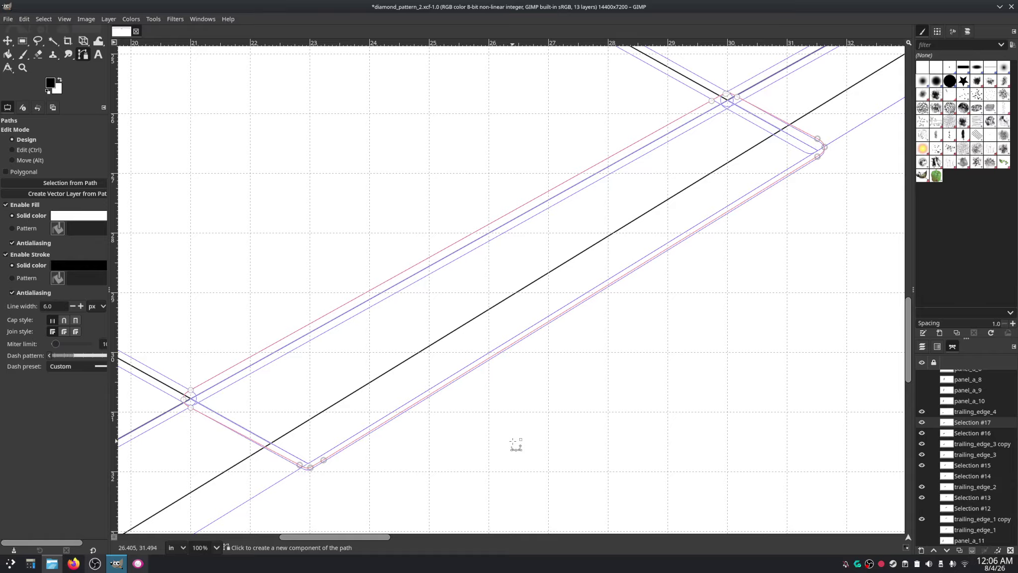
pyautogui.press('Up')
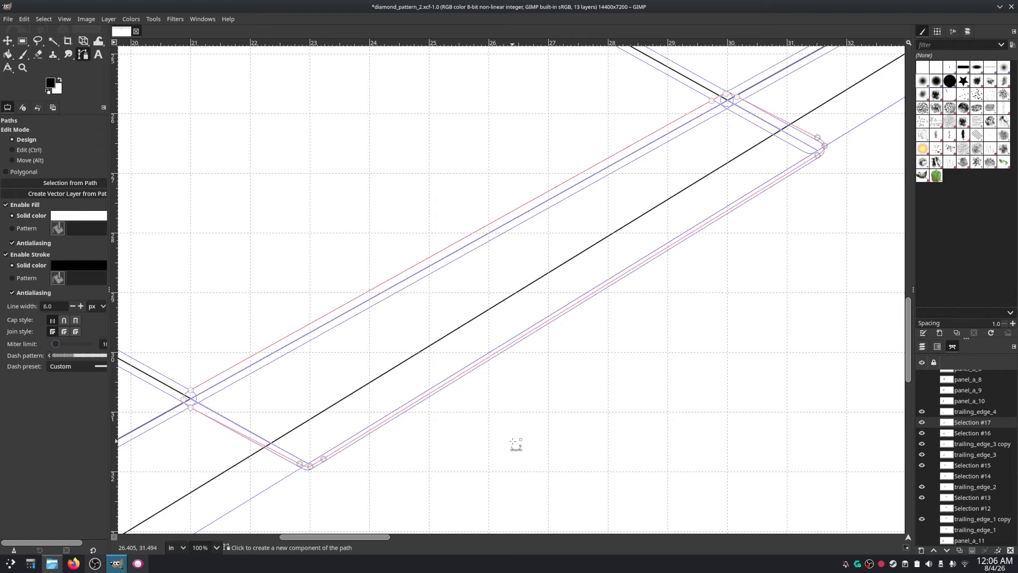
pyautogui.press('Left')
pyautogui.press('Left')
pyautogui.press('Left')
pyautogui.press('Left')
pyautogui.press('Left')
pyautogui.press('Left')
pyautogui.press('Left')
pyautogui.press('Up')
pyautogui.press('Up')
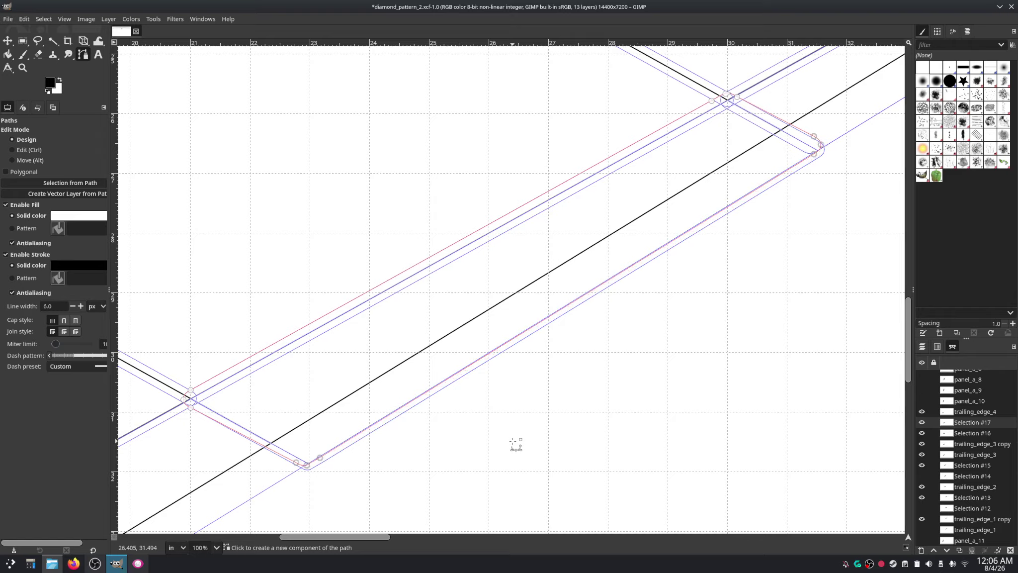
pyautogui.press('Left')
pyautogui.press('Left')
pyautogui.press('Left')
pyautogui.press('Left')
pyautogui.press('Left')
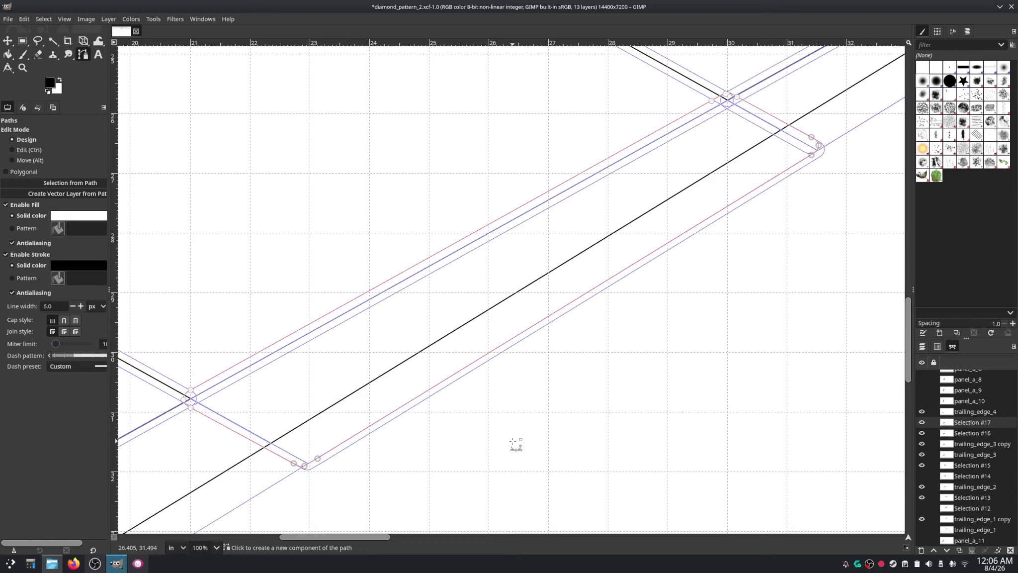
pyautogui.press('Left')
pyautogui.press('Left')
pyautogui.press('Up')
# Step: Delete the original Selection #16 path, keeping its adjusted duplicate
pyautogui.click(950, 435)
pyautogui.rightClick(950, 435)
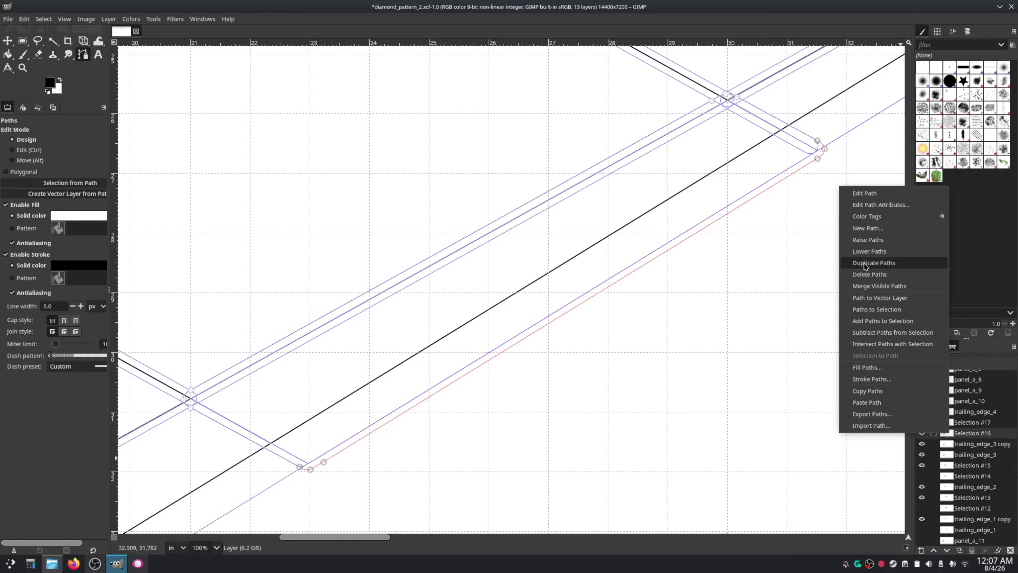
pyautogui.click(870, 274)
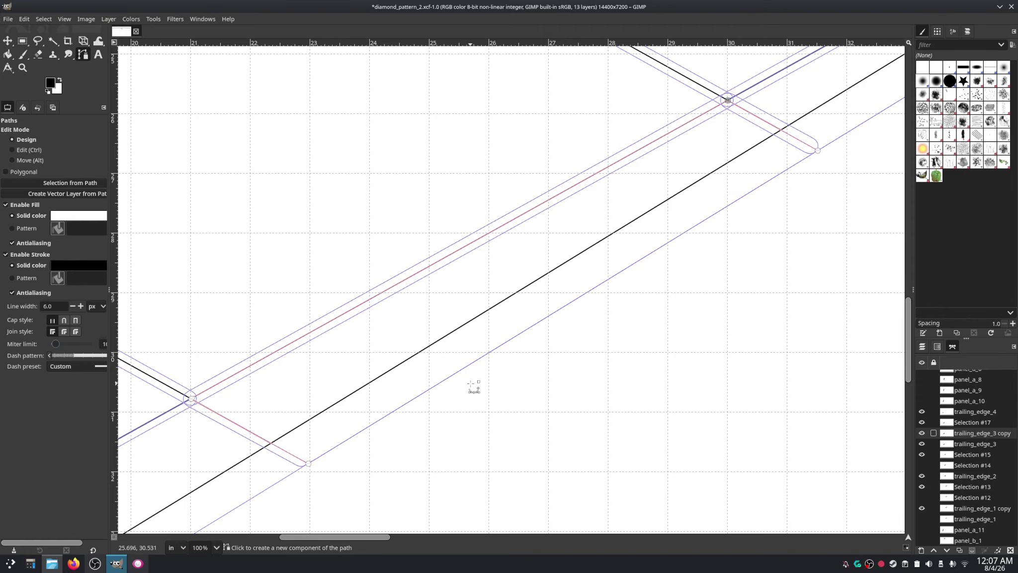
# Step: Create a selection from the trailing_edge_4 path and grow it by 0.125 in
pyautogui.moveTo(471, 383); pyautogui.dragTo(811, 191)
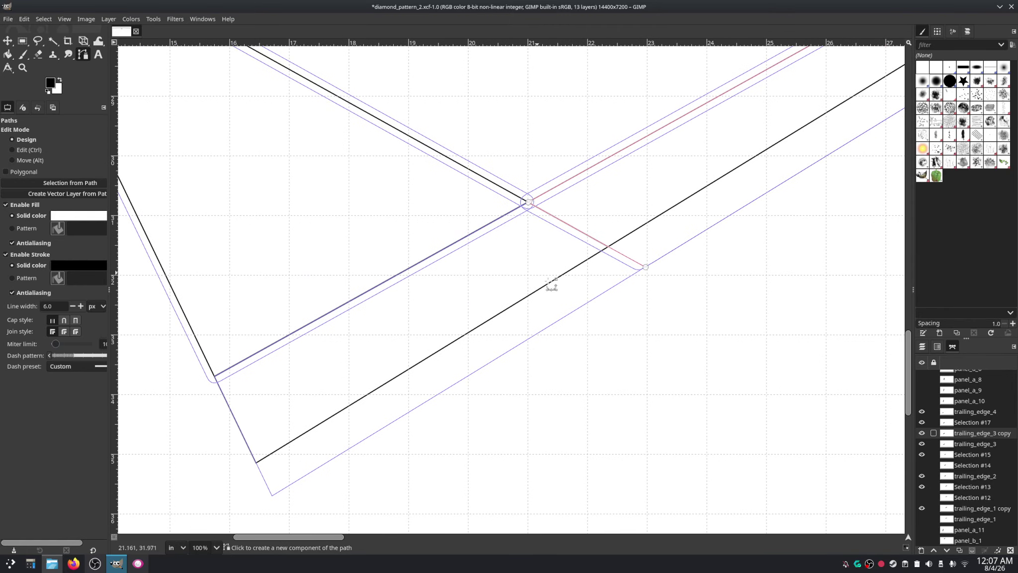
pyautogui.click(976, 417)
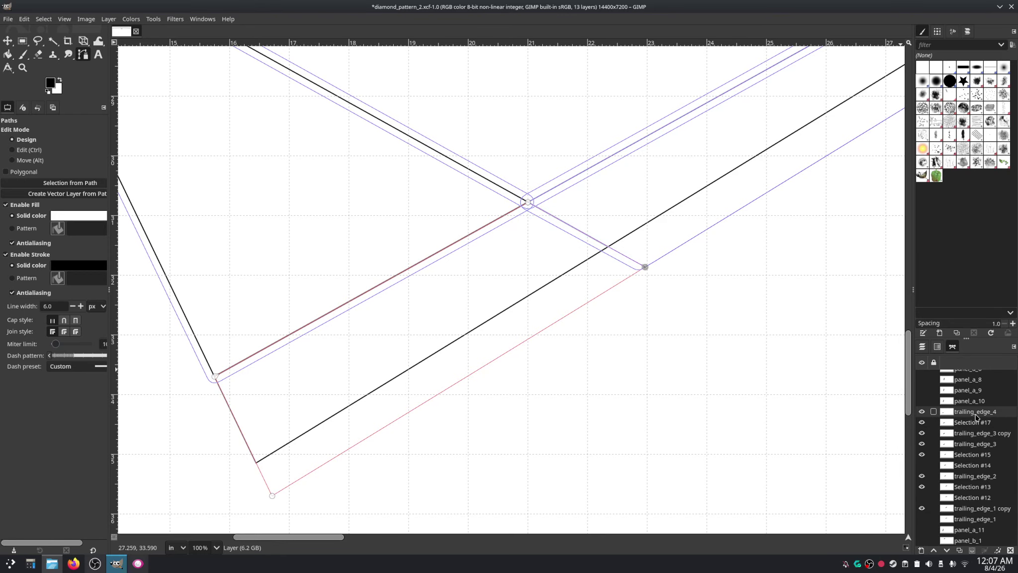
pyautogui.click(44, 19)
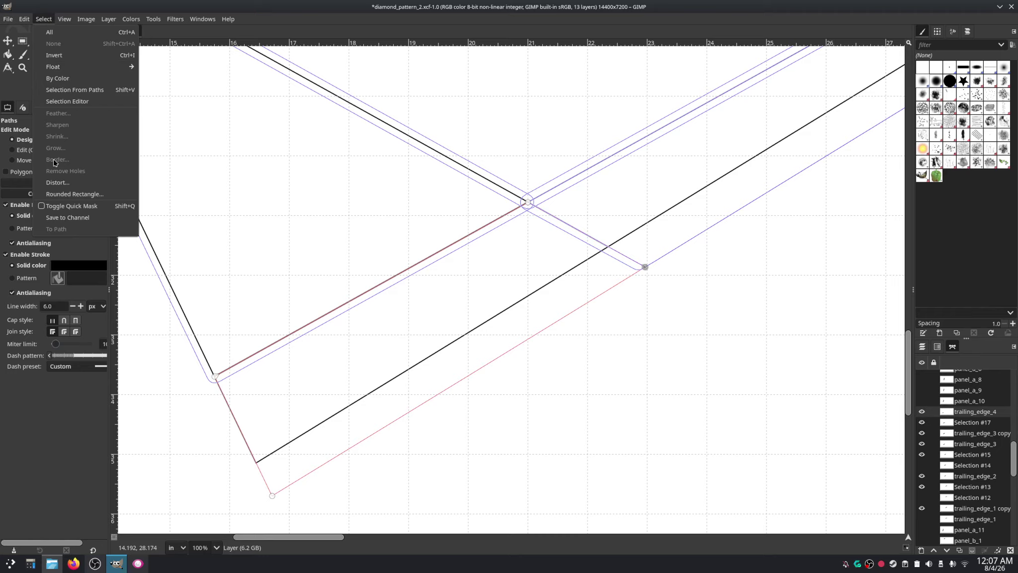
pyautogui.press('Escape')
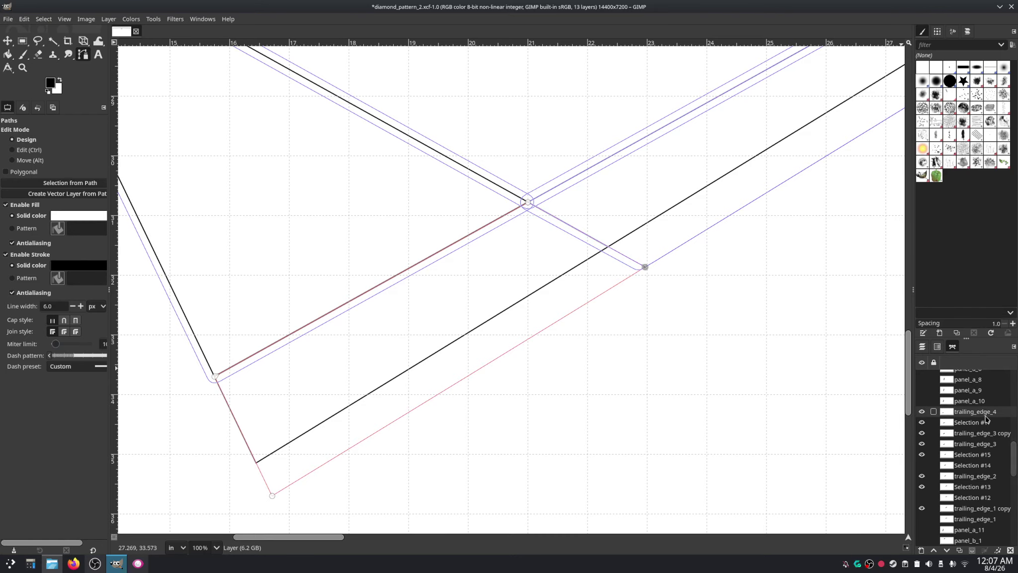
pyautogui.rightClick(949, 416)
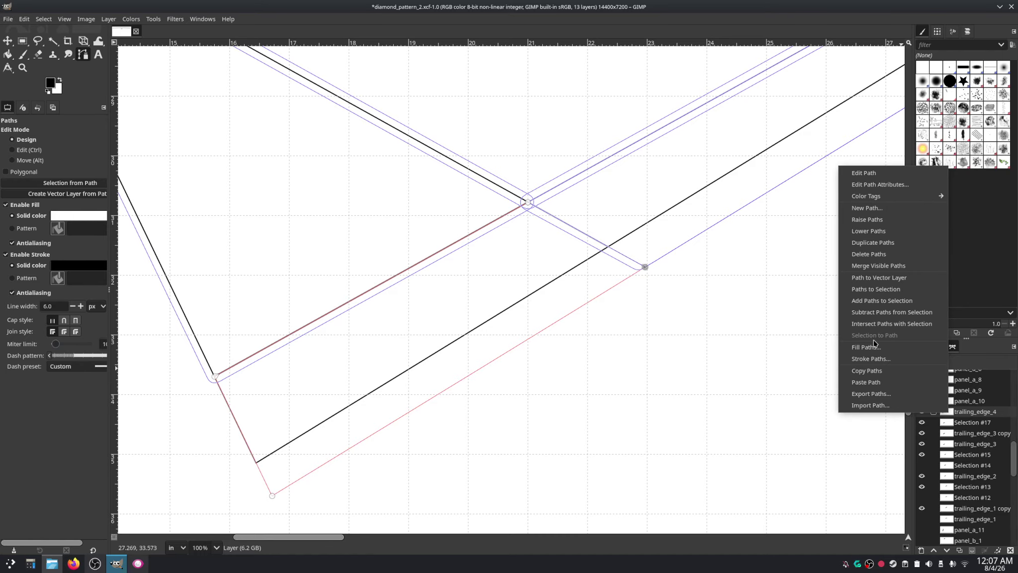
pyautogui.click(875, 289)
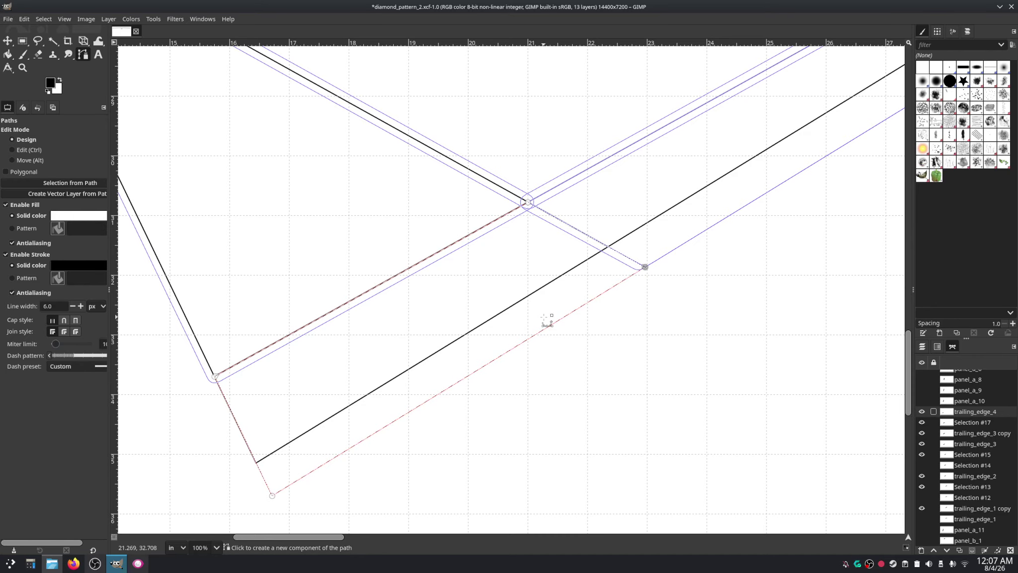
pyautogui.click(25, 19)
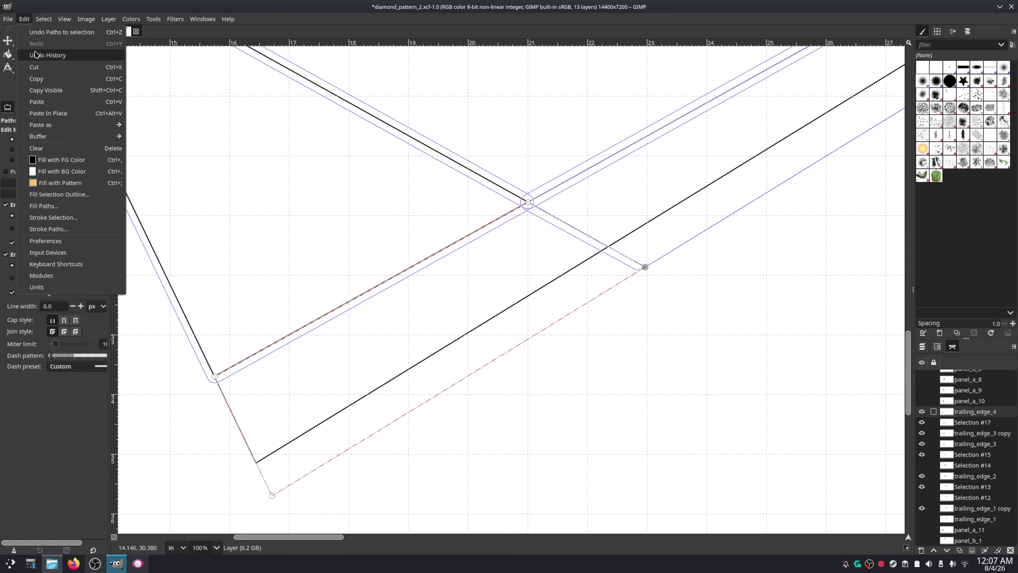
pyautogui.moveTo(44, 18)
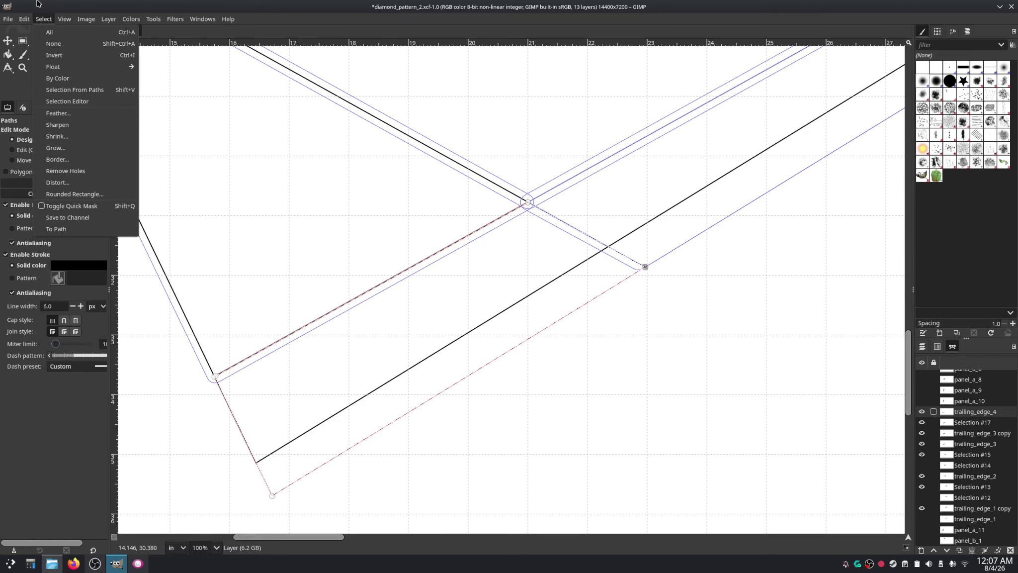
pyautogui.click(53, 148)
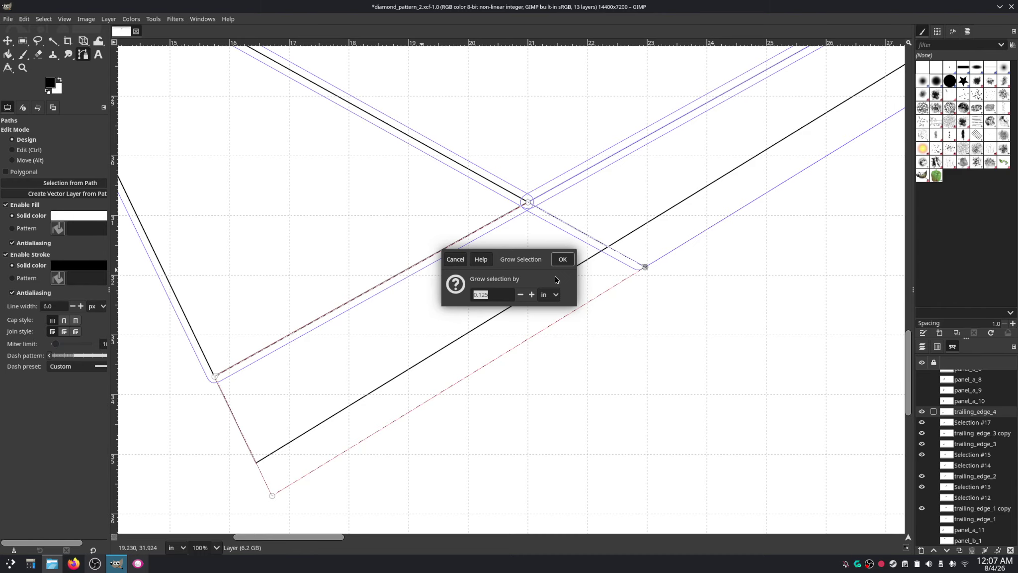
pyautogui.click(562, 263)
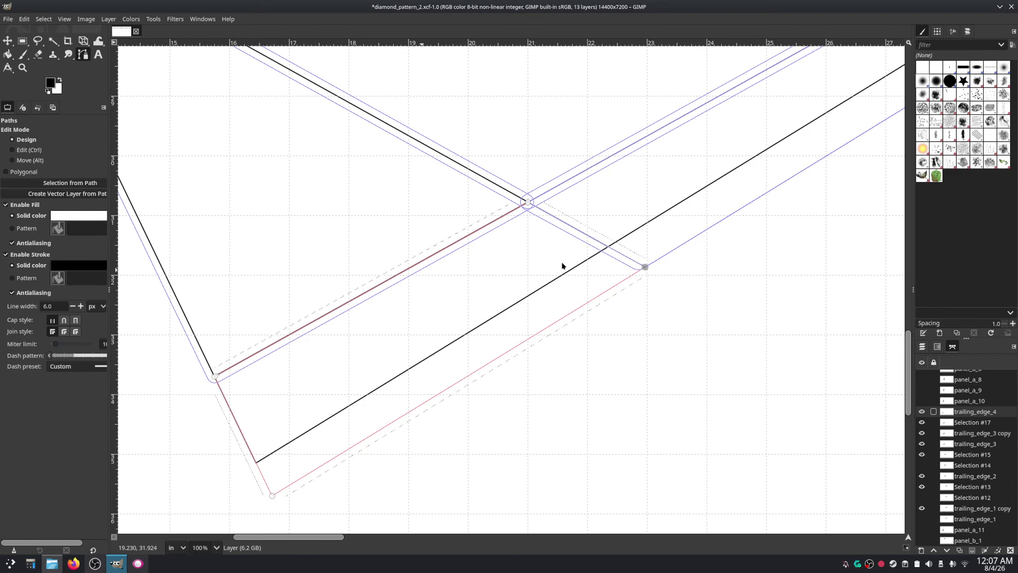
# Step: Convert the grown trailing_edge_4 selection to a path and clear the selection
pyautogui.click(44, 19)
pyautogui.click(57, 228)
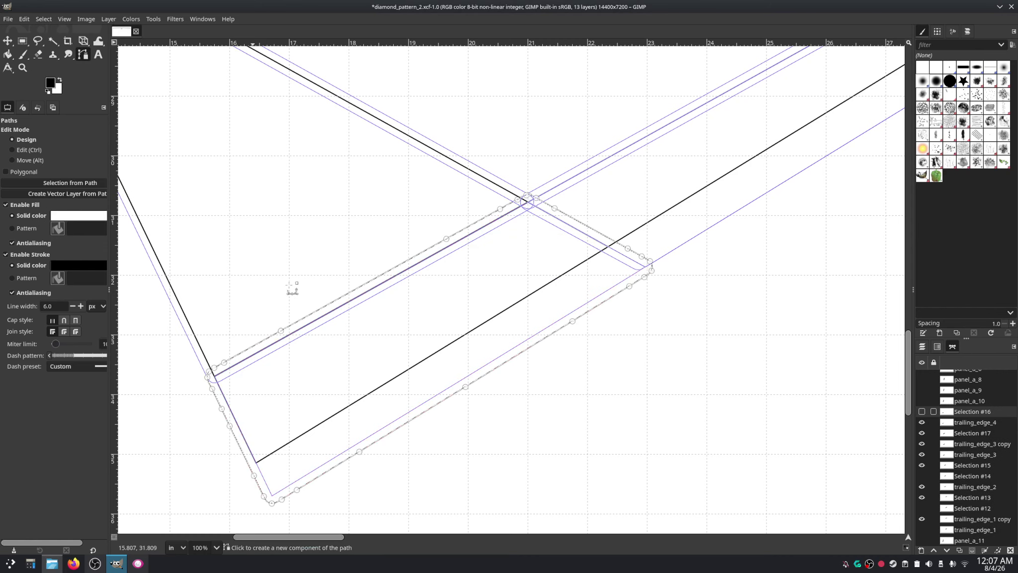
pyautogui.click(47, 19)
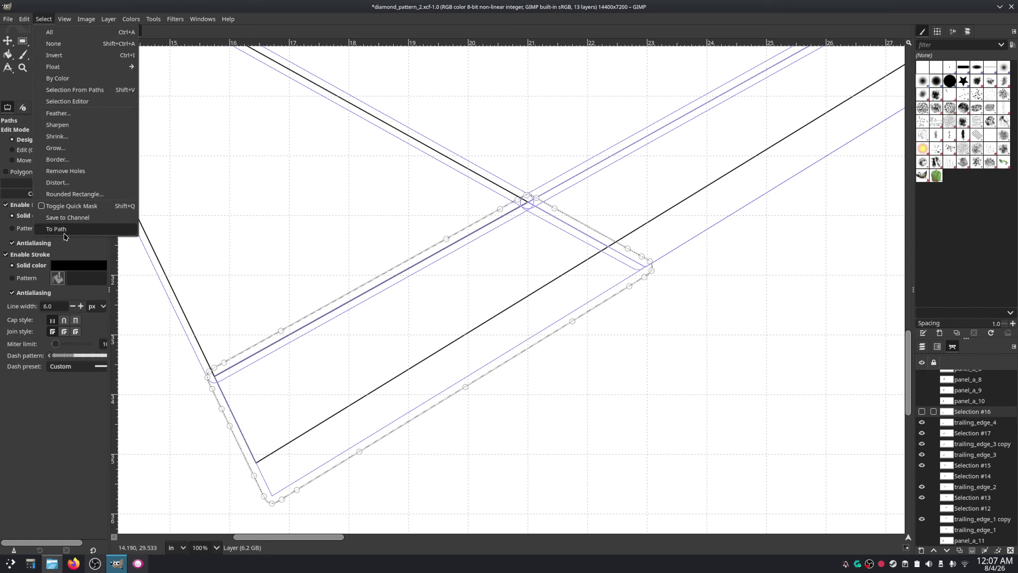
pyautogui.click(66, 47)
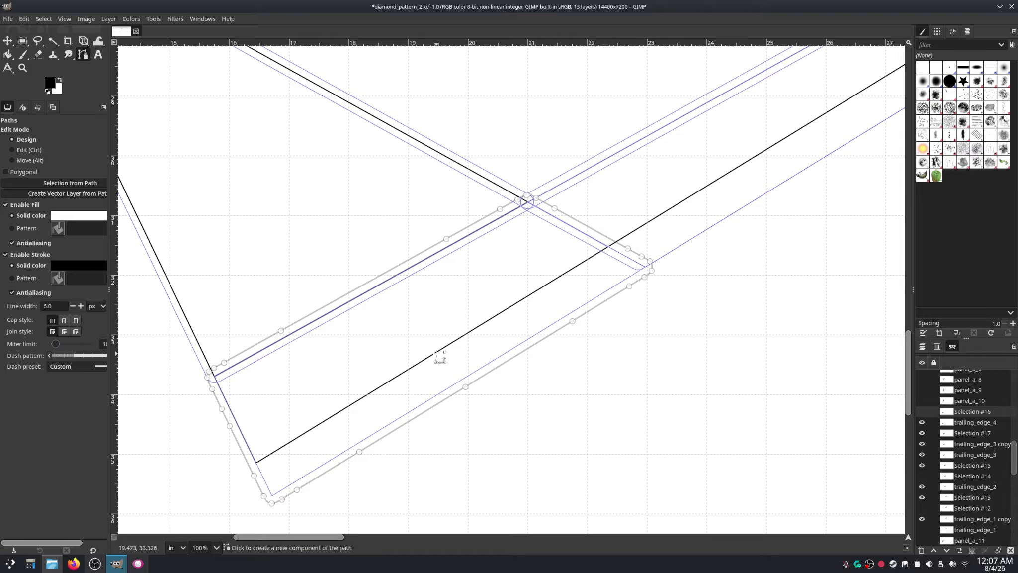
# Step: Delete the surplus anchors along the straight edges of the new path around trailing_edge_4, keeping those that shape its four corners
pyautogui.keyDown('ctrl'); pyautogui.keyDown('shift'); pyautogui.click(281, 331); pyautogui.keyUp('shift'); pyautogui.keyUp('ctrl')
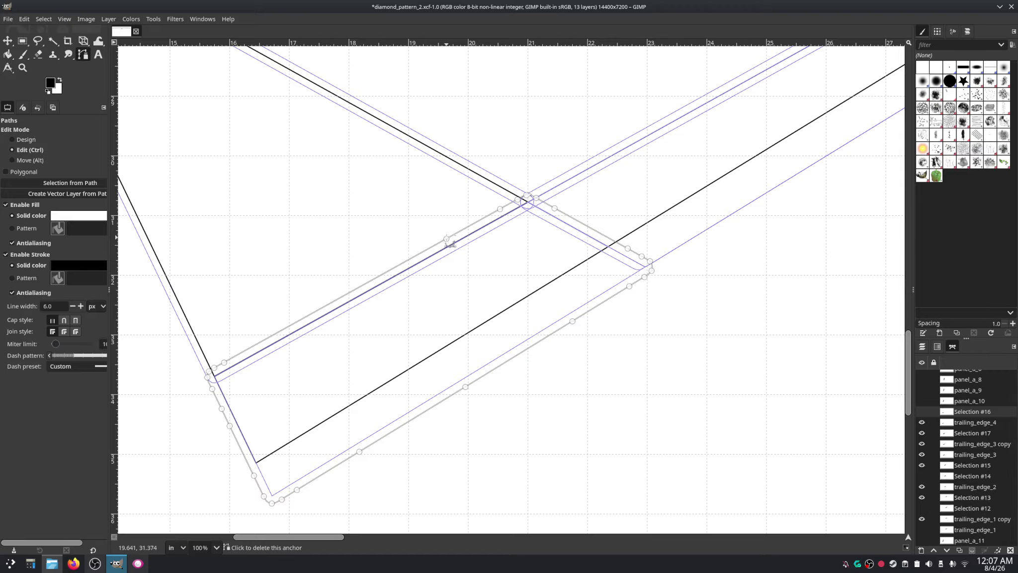
pyautogui.keyDown('ctrl'); pyautogui.keyDown('shift'); pyautogui.click(447, 238); pyautogui.keyUp('shift'); pyautogui.keyUp('ctrl')
pyautogui.keyDown('ctrl'); pyautogui.keyDown('shift'); pyautogui.click(500, 209); pyautogui.keyUp('shift'); pyautogui.keyUp('ctrl')
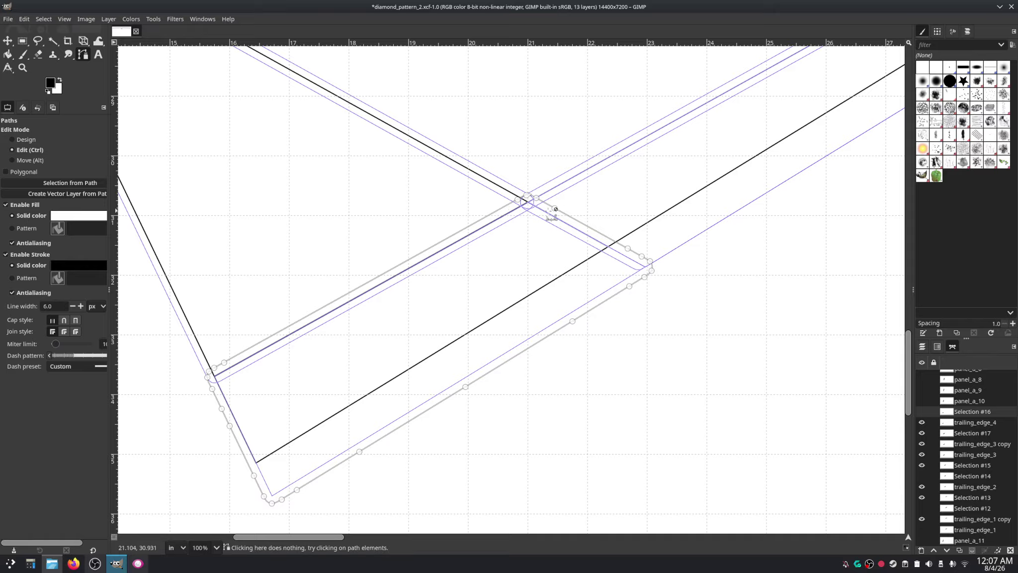
pyautogui.keyDown('ctrl'); pyautogui.keyDown('shift'); pyautogui.click(554, 208); pyautogui.keyUp('shift'); pyautogui.keyUp('ctrl')
pyautogui.keyDown('ctrl'); pyautogui.keyDown('shift'); pyautogui.click(628, 248); pyautogui.keyUp('shift'); pyautogui.keyUp('ctrl')
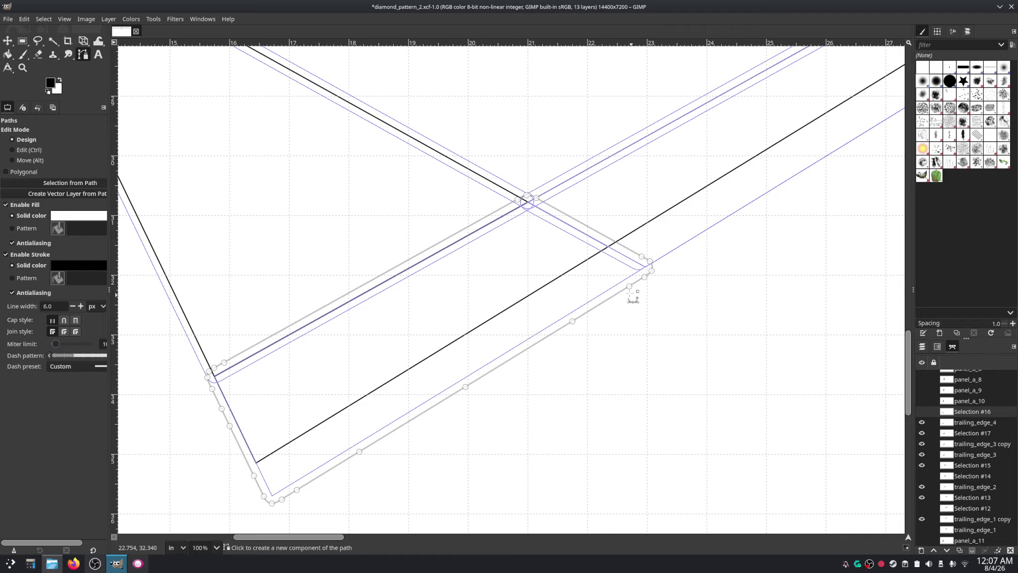
pyautogui.keyDown('ctrl'); pyautogui.keyDown('shift'); pyautogui.click(642, 256); pyautogui.keyUp('shift'); pyautogui.keyUp('ctrl')
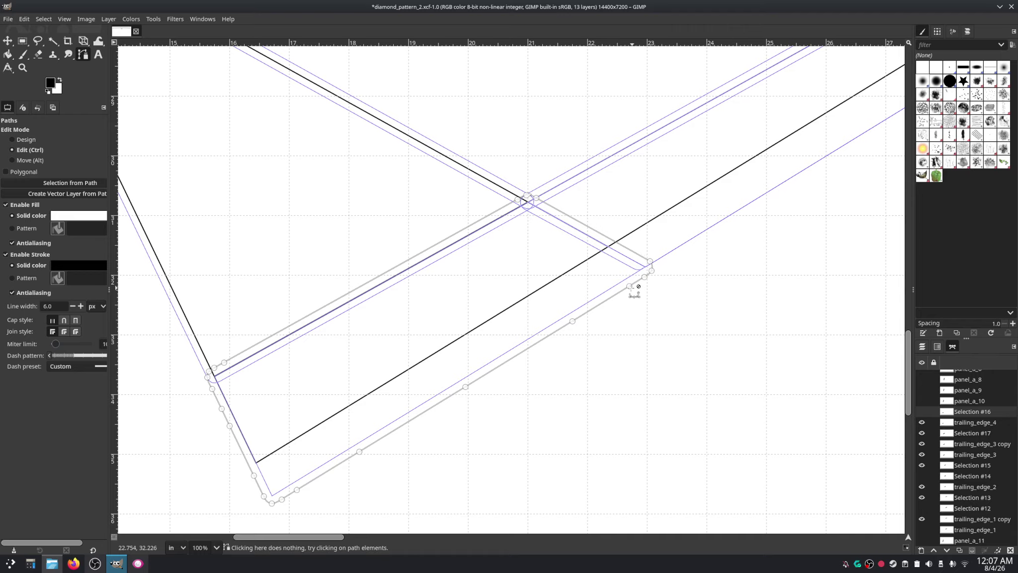
pyautogui.keyDown('ctrl'); pyautogui.keyDown('shift'); pyautogui.click(629, 287); pyautogui.keyUp('shift'); pyautogui.keyUp('ctrl')
pyautogui.keyDown('ctrl'); pyautogui.keyDown('shift'); pyautogui.click(572, 321); pyautogui.keyUp('shift'); pyautogui.keyUp('ctrl')
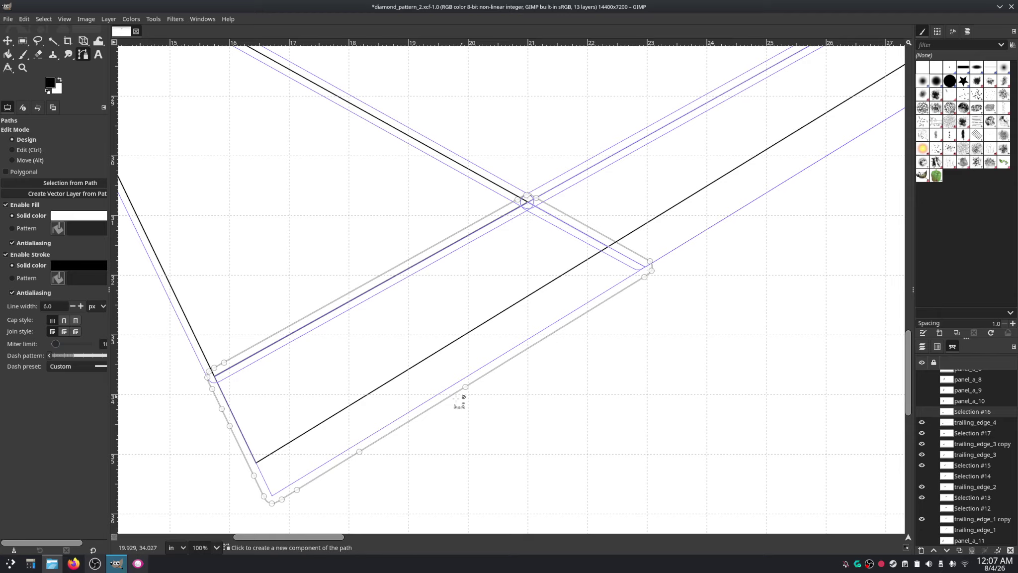
pyautogui.keyDown('ctrl'); pyautogui.keyDown('shift'); pyautogui.click(466, 386); pyautogui.keyUp('shift'); pyautogui.keyUp('ctrl')
pyautogui.keyDown('ctrl'); pyautogui.keyDown('shift'); pyautogui.click(359, 451); pyautogui.keyUp('shift'); pyautogui.keyUp('ctrl')
pyautogui.keyDown('ctrl'); pyautogui.keyDown('shift'); pyautogui.click(296, 489); pyautogui.keyUp('shift'); pyautogui.keyUp('ctrl')
pyautogui.keyDown('ctrl'); pyautogui.keyDown('shift'); pyautogui.click(254, 476); pyautogui.keyUp('shift'); pyautogui.keyUp('ctrl')
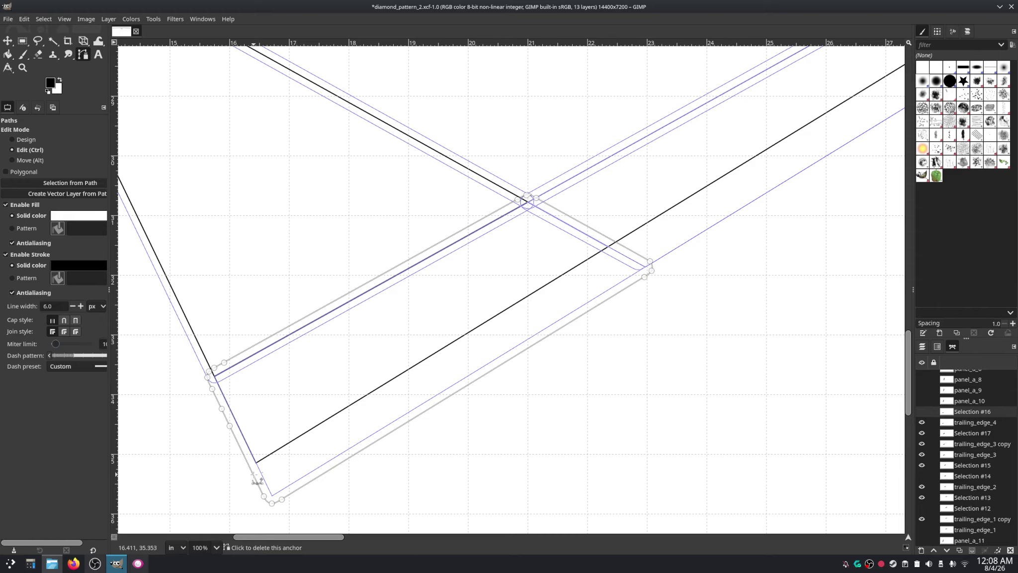
pyautogui.keyDown('ctrl'); pyautogui.keyDown('shift'); pyautogui.click(229, 425); pyautogui.keyUp('shift'); pyautogui.keyUp('ctrl')
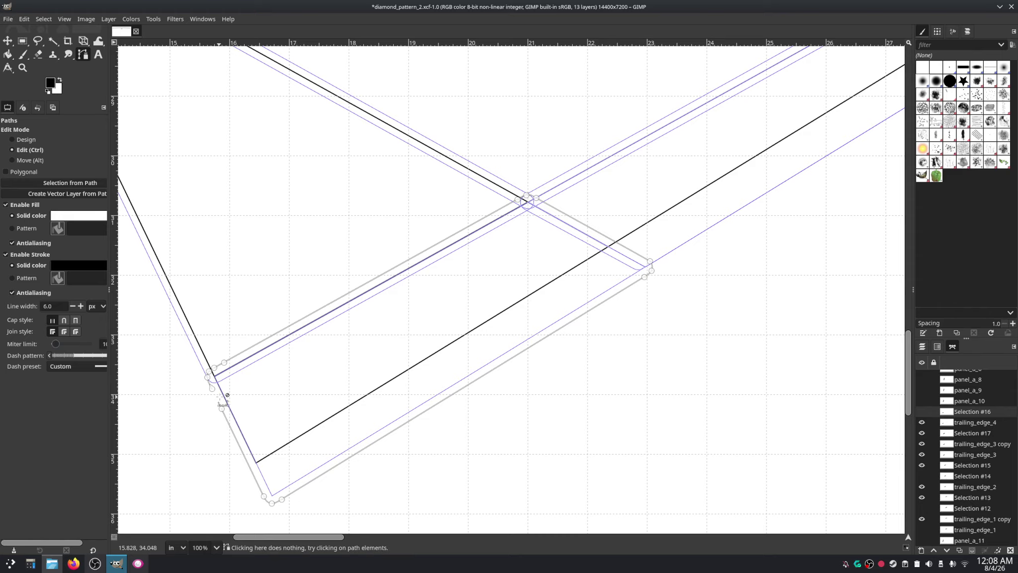
pyautogui.keyDown('ctrl'); pyautogui.keyDown('shift'); pyautogui.click(222, 408); pyautogui.keyUp('shift'); pyautogui.keyUp('ctrl')
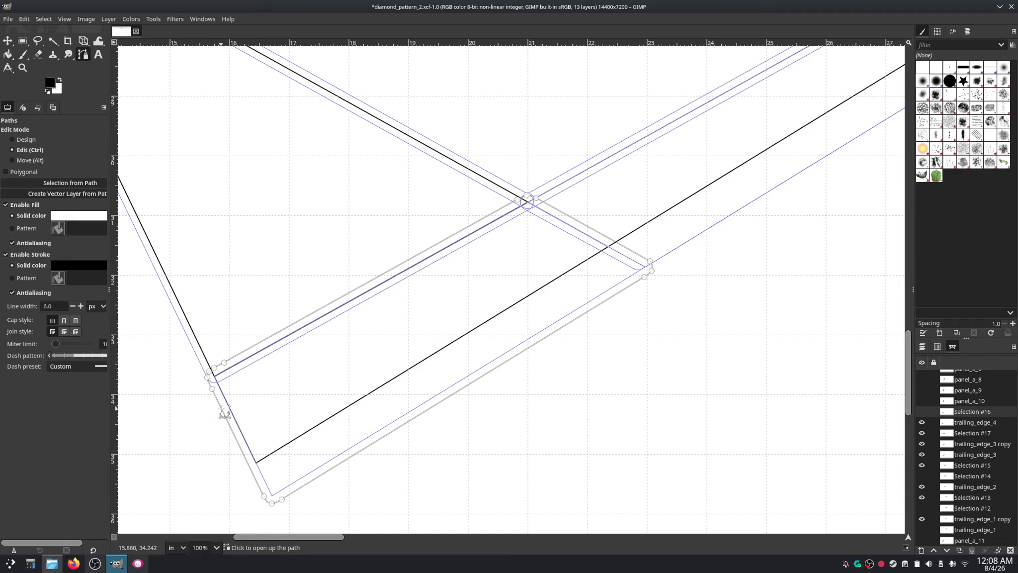
pyautogui.keyDown('ctrl'); pyautogui.keyDown('shift'); pyautogui.click(224, 362); pyautogui.keyUp('shift'); pyautogui.keyUp('ctrl')
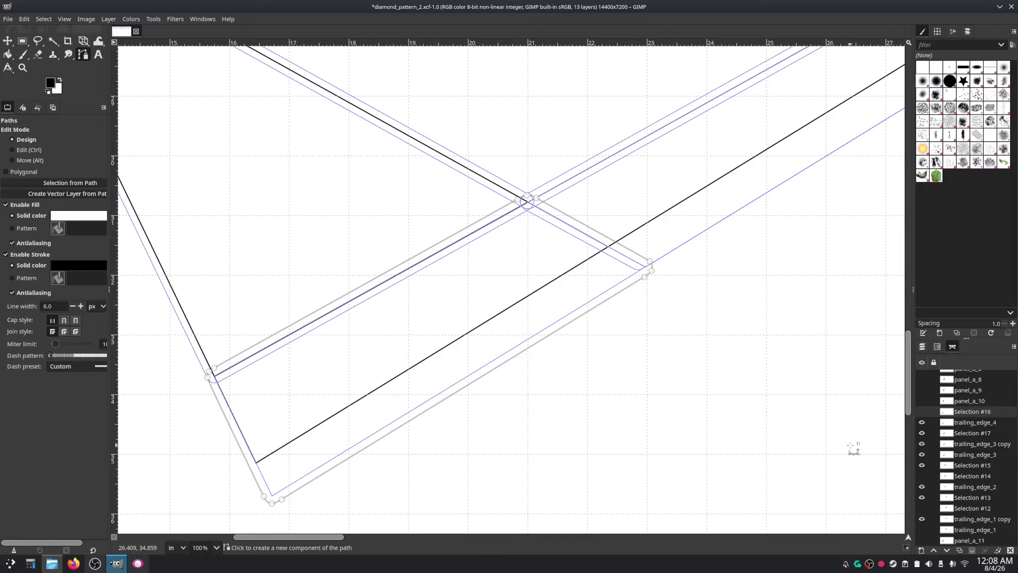
# Step: Show the Selection #16 path and duplicate it
pyautogui.click(921, 412)
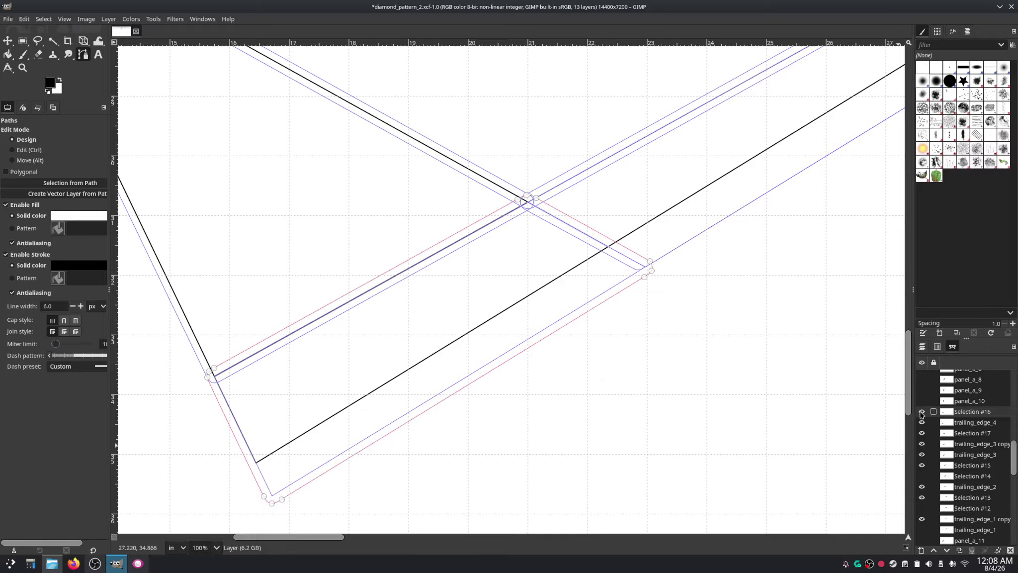
pyautogui.rightClick(952, 416)
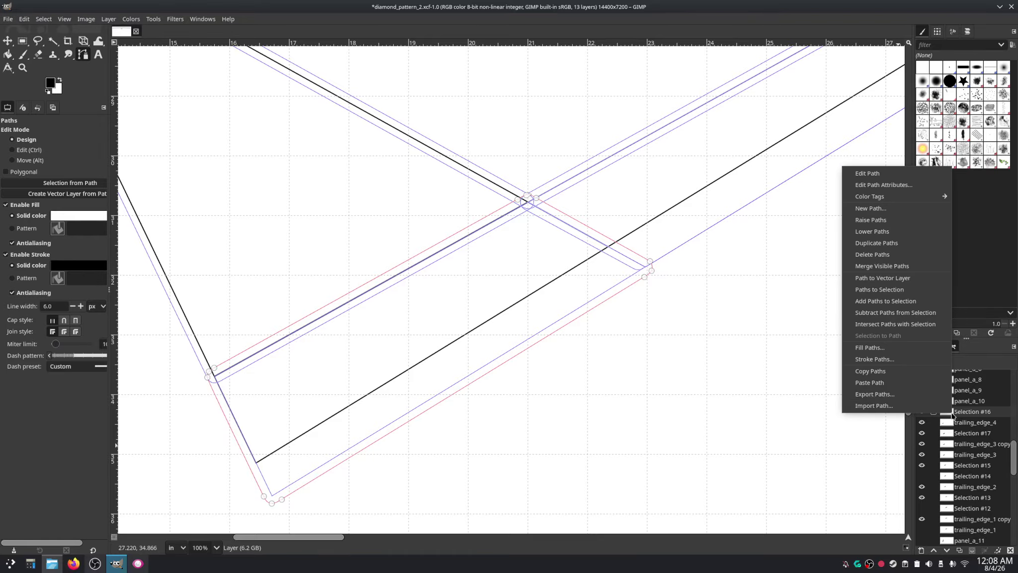
pyautogui.click(875, 244)
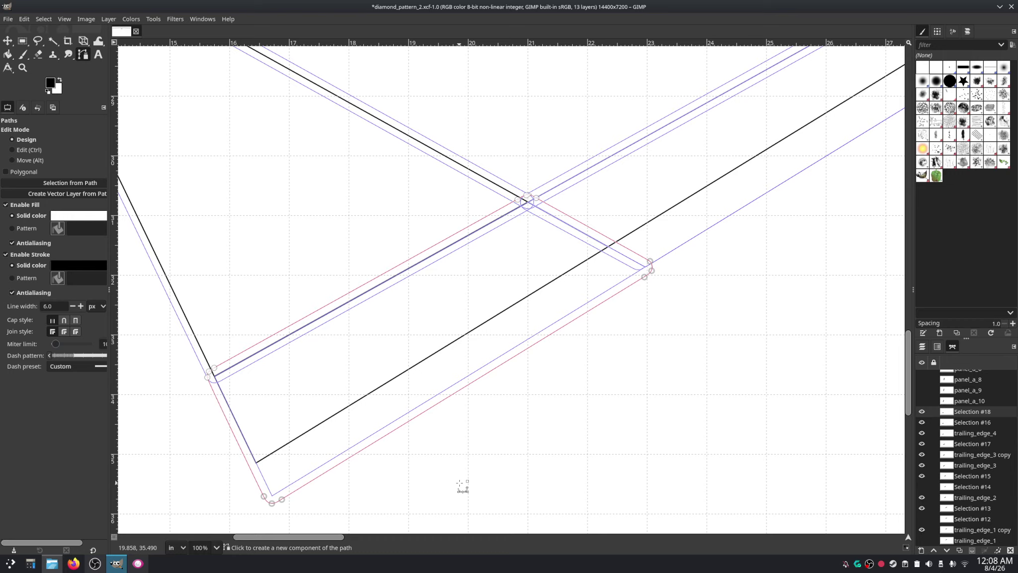
# Step: Nudge the two outer corners' anchors of the duplicated outline up and left so its long outer edge lies on the trailing edge
pyautogui.press('Up')
pyautogui.press('Up')
pyautogui.press('Up')
pyautogui.press('Up')
pyautogui.press('Up')
pyautogui.press('Up')
pyautogui.press('Up')
pyautogui.press('Up')
pyautogui.press('Up')
pyautogui.press('Up')
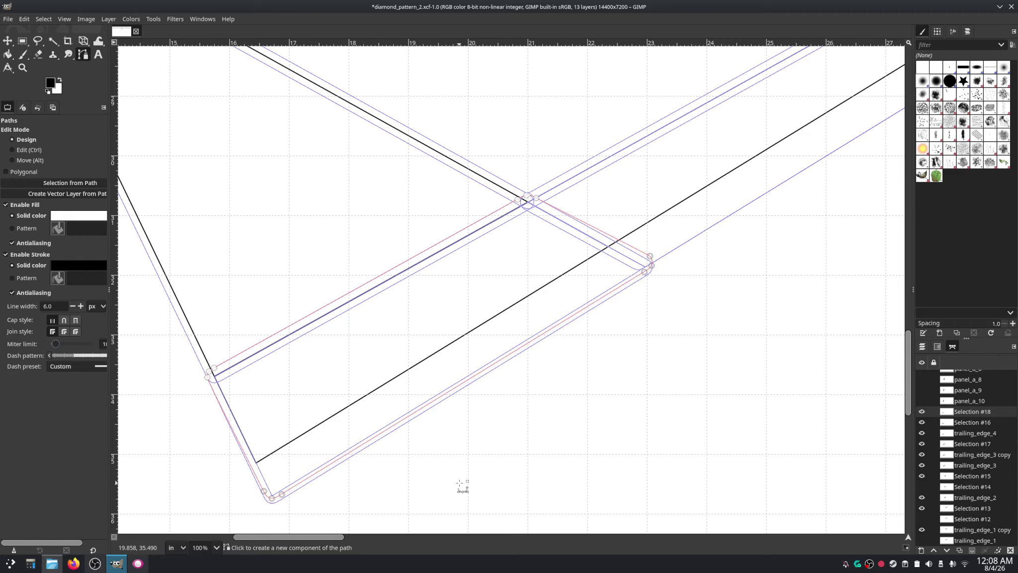
pyautogui.press('Up')
pyautogui.press('Up')
pyautogui.press('Up')
pyautogui.press('Up')
pyautogui.press('Up')
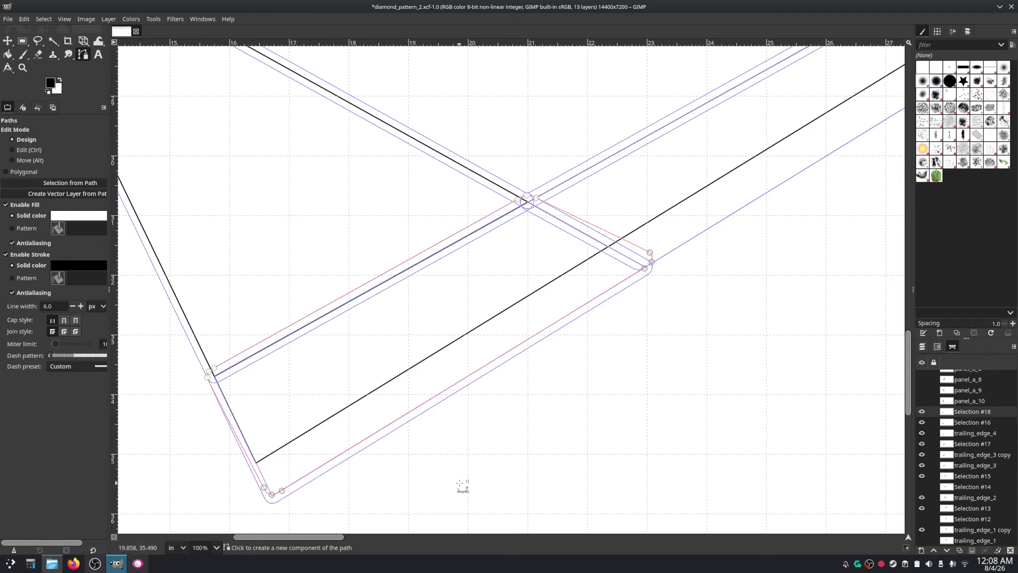
pyautogui.press('Left')
pyautogui.press('Left')
pyautogui.press('Left')
pyautogui.press('Left')
pyautogui.press('Left')
pyautogui.press('Left')
pyautogui.press('Left')
pyautogui.press('Left')
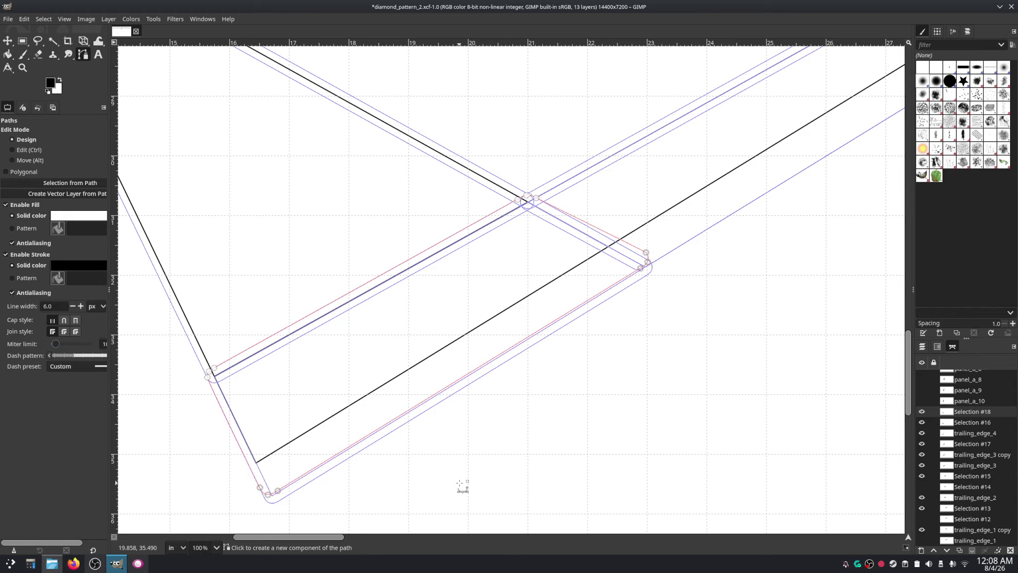
pyautogui.press('Down')
pyautogui.press('Down')
pyautogui.press('Down')
pyautogui.press('Down')
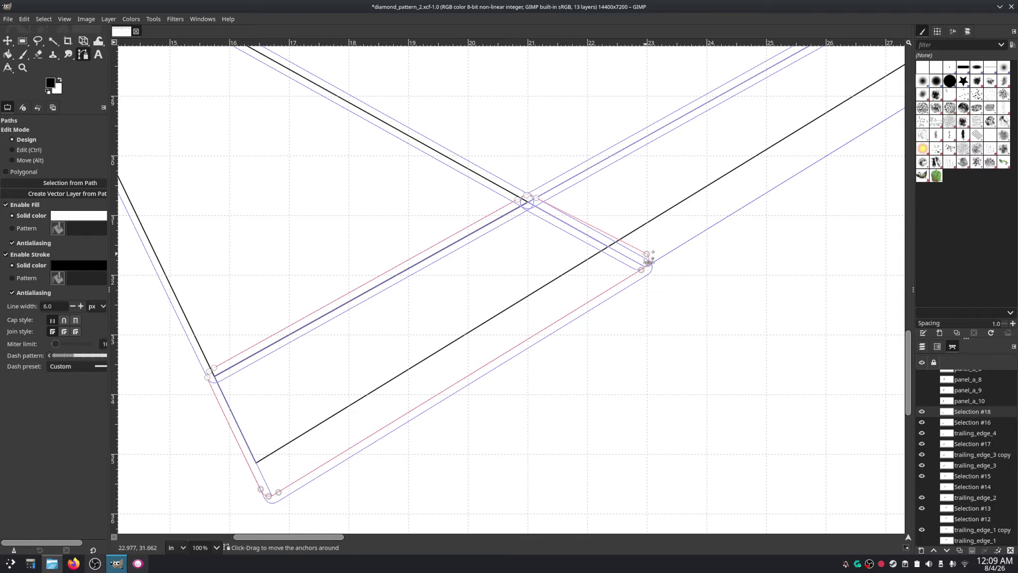
# Step: Nudge the anchors of the outline's corner near 23 in left and down to align it with the adjoining trailing-edge path corner
pyautogui.click(518, 200)
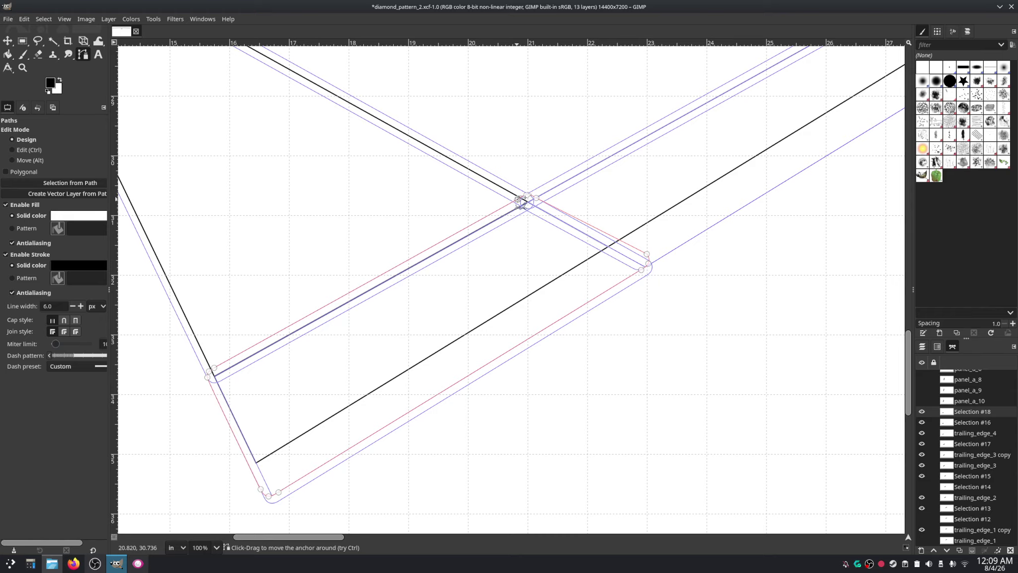
pyautogui.click(648, 267)
pyautogui.press('Left')
pyautogui.press('Down')
pyautogui.press('Left')
pyautogui.press('Down')
pyautogui.press('Left')
pyautogui.press('Down')
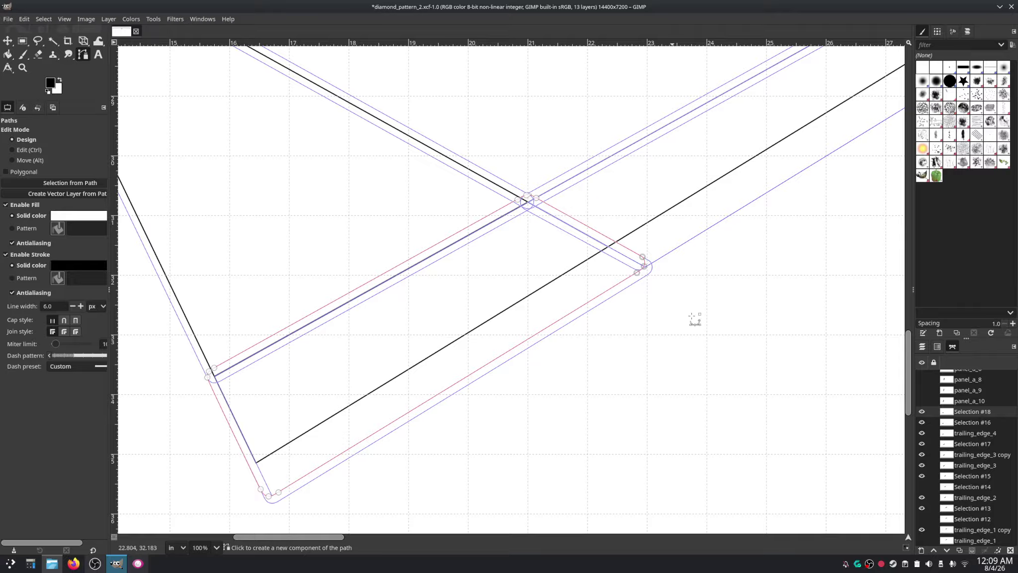
# Step: Delete the original Selection #16 path, keeping the adjusted Selection #18 duplicate
pyautogui.click(968, 423)
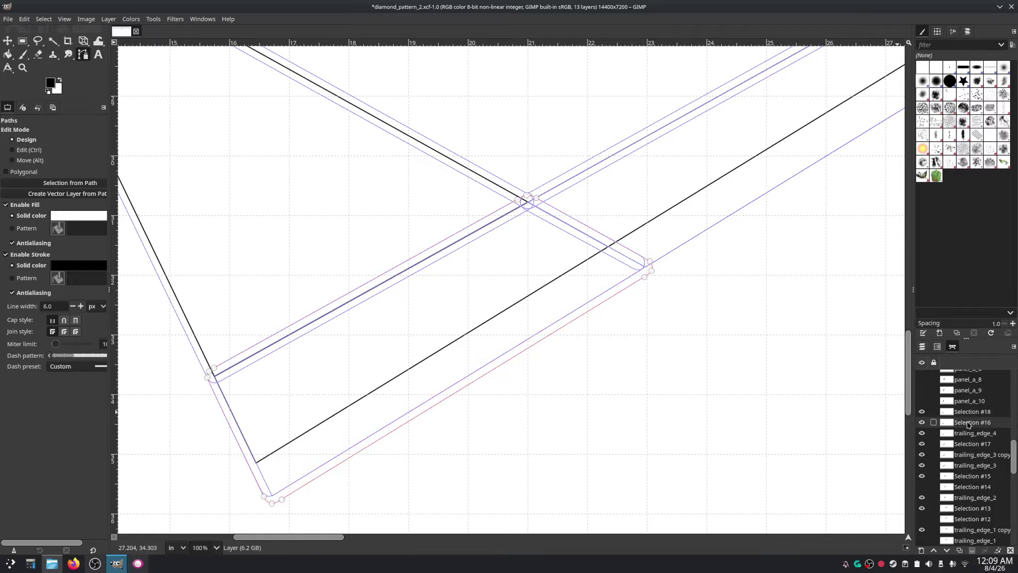
pyautogui.rightClick(968, 424)
pyautogui.click(895, 269)
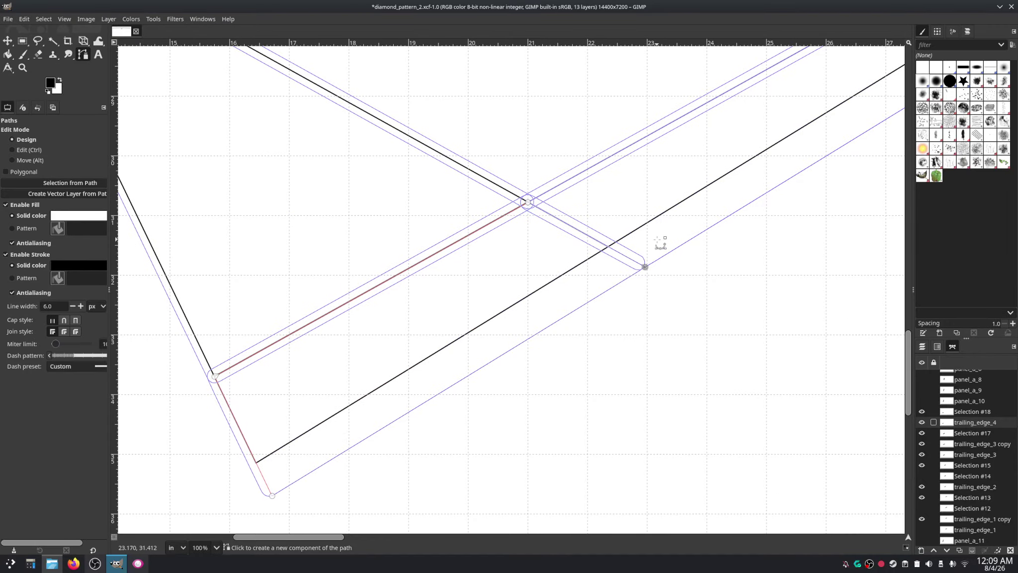
# Step: Examine the panel outlines and their junctions along the trailing edge, from the trailing_edge_4 corner to the far end near 48 in
pyautogui.scroll(-5, 649, 243)
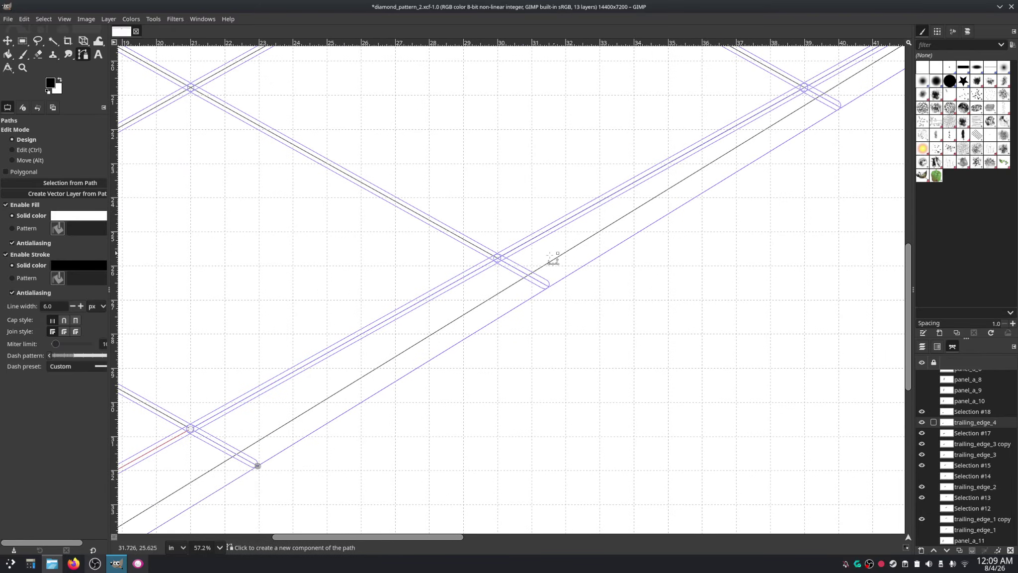
pyautogui.scroll(3, 504, 272)
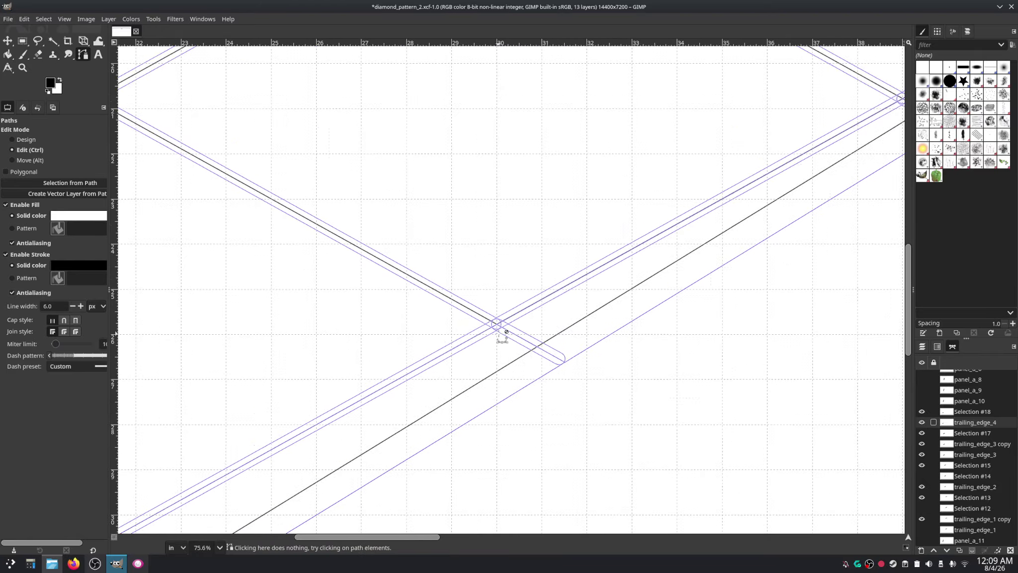
pyautogui.scroll(3, 501, 332)
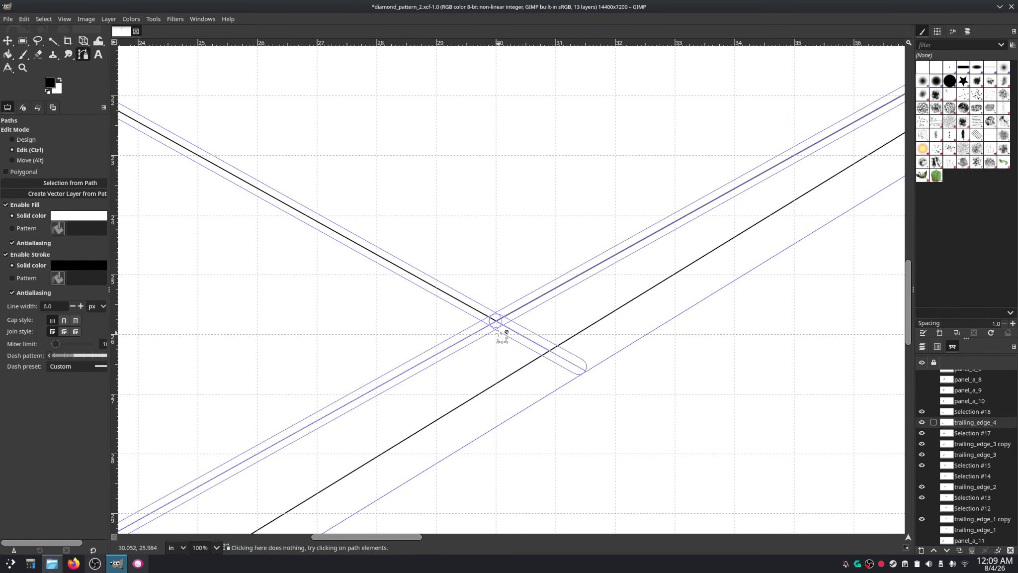
pyautogui.moveTo(479, 348); pyautogui.dragTo(243, 489)
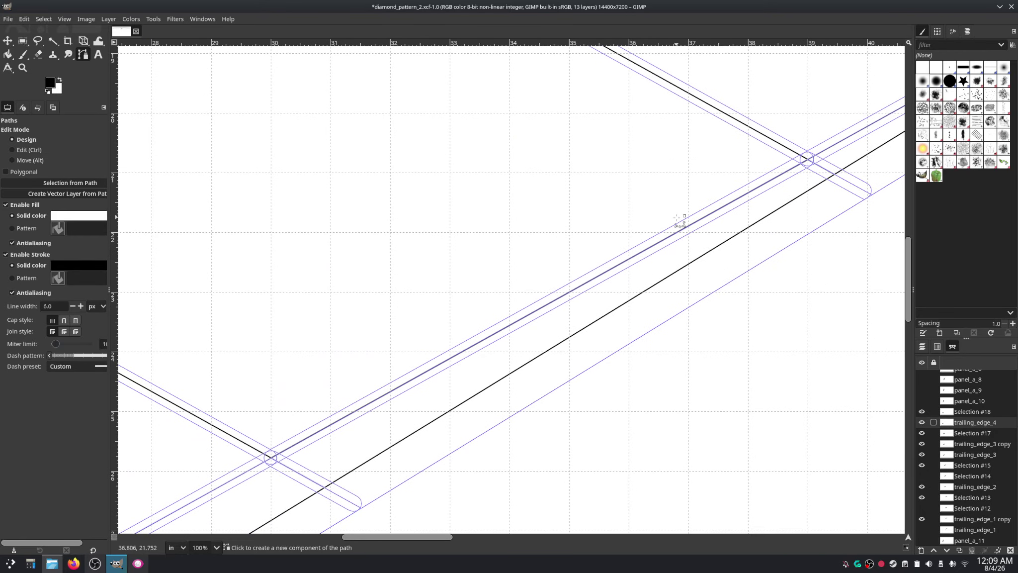
pyautogui.moveTo(680, 221); pyautogui.dragTo(727, 174)
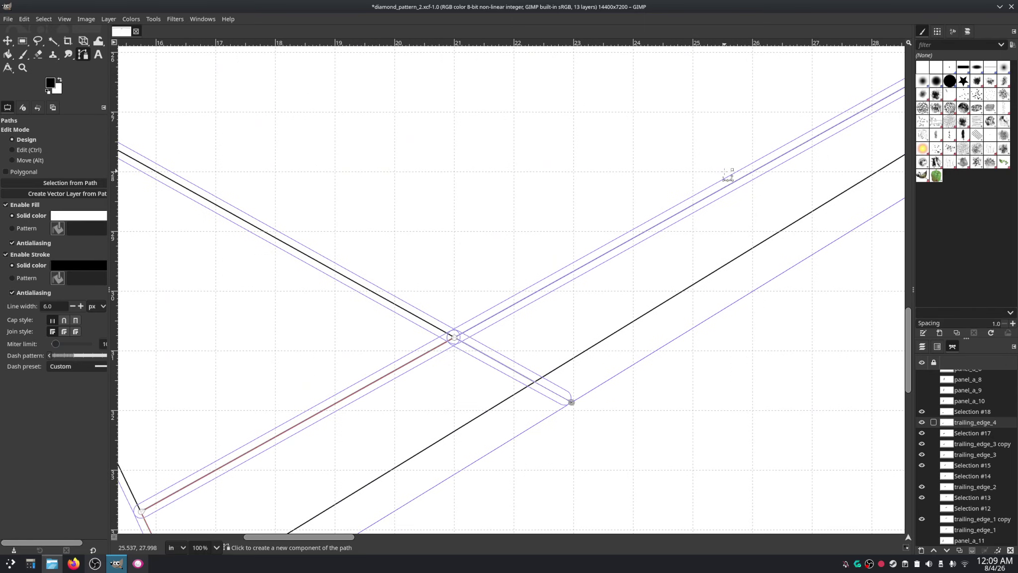
pyautogui.scroll(3, 451, 338)
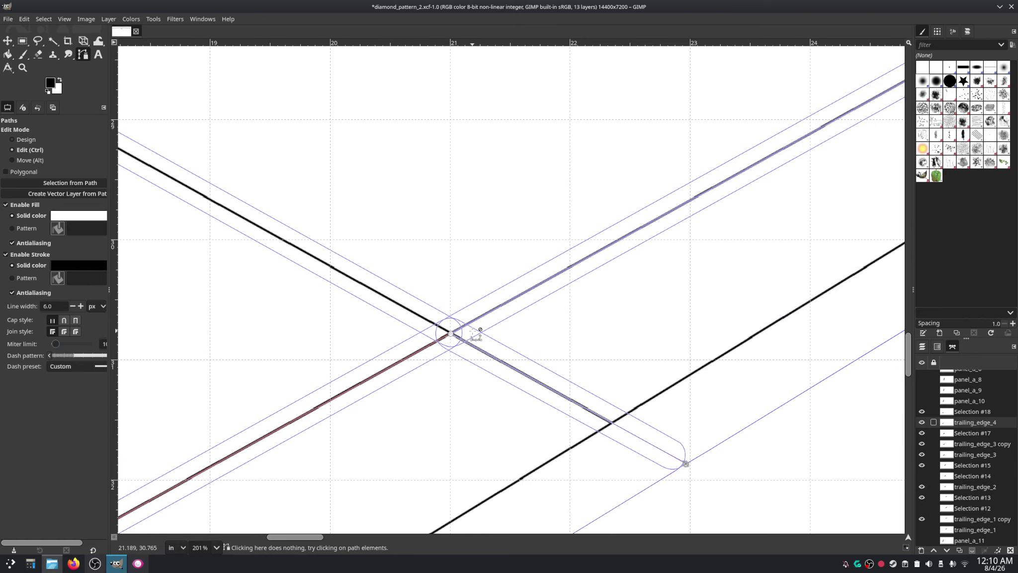
pyautogui.scroll(-4, 457, 337)
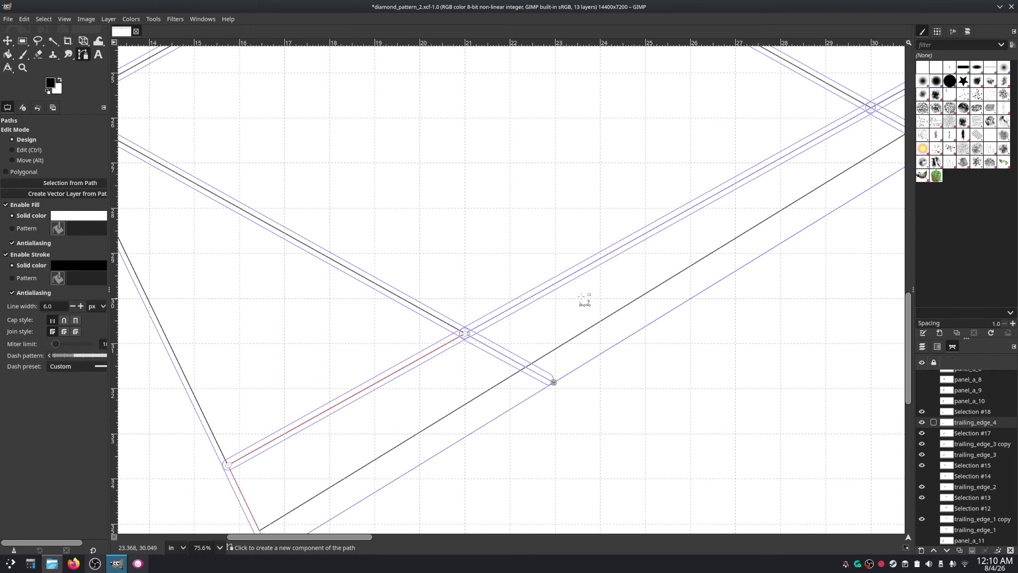
pyautogui.hscroll(-3, 584, 298)
pyautogui.scroll(-1, 646, 199)
pyautogui.moveTo(664, 299); pyautogui.dragTo(302, 368)
pyautogui.hscroll(10, 304, 370)
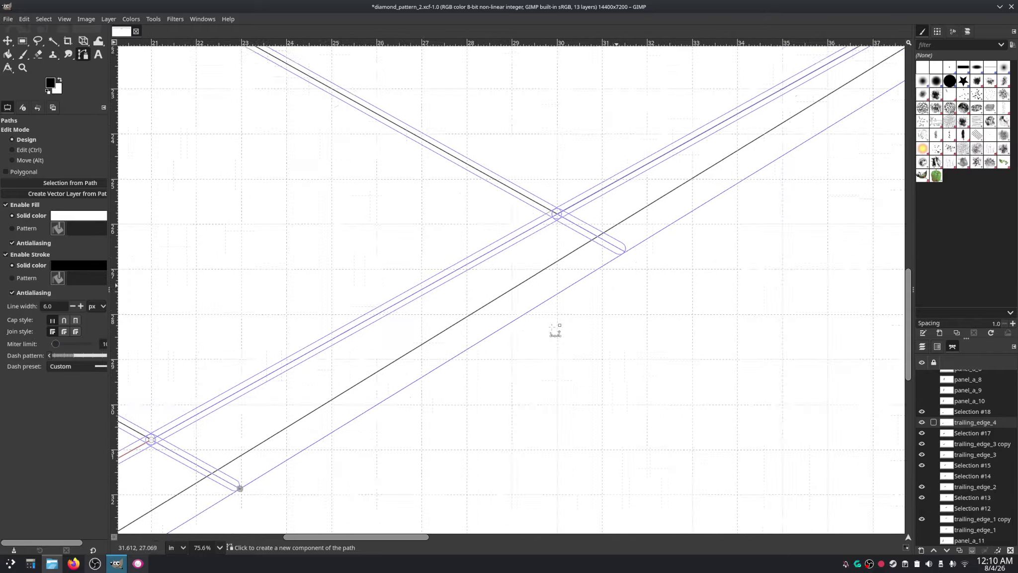
pyautogui.scroll(6, 552, 329)
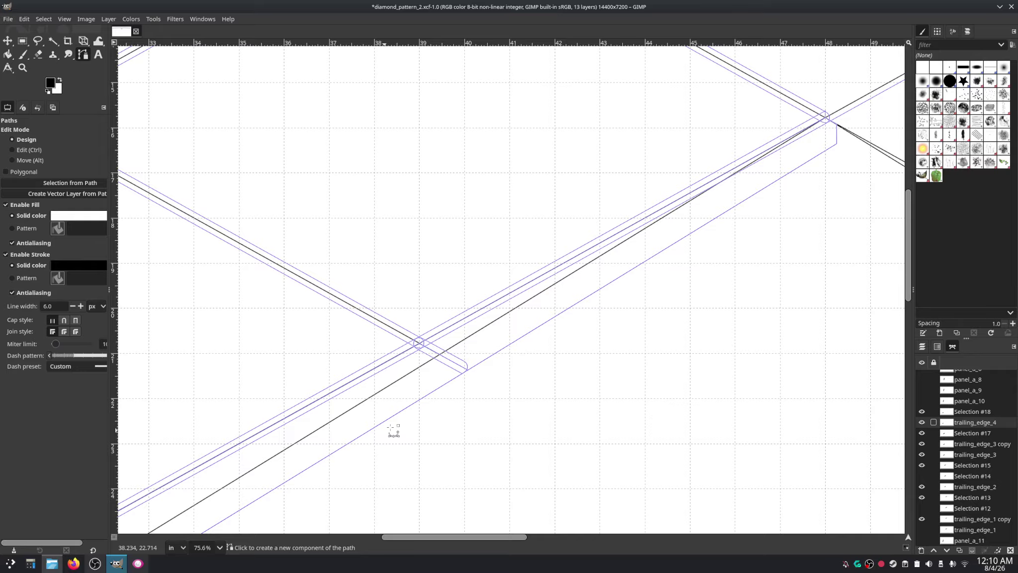
pyautogui.moveTo(391, 427); pyautogui.dragTo(376, 436)
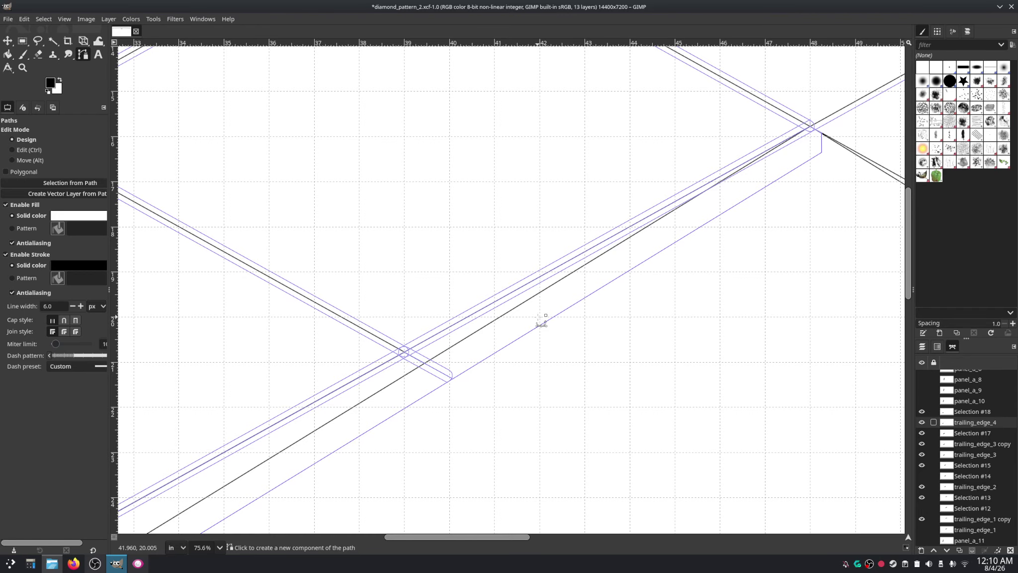
pyautogui.moveTo(754, 217); pyautogui.dragTo(721, 243)
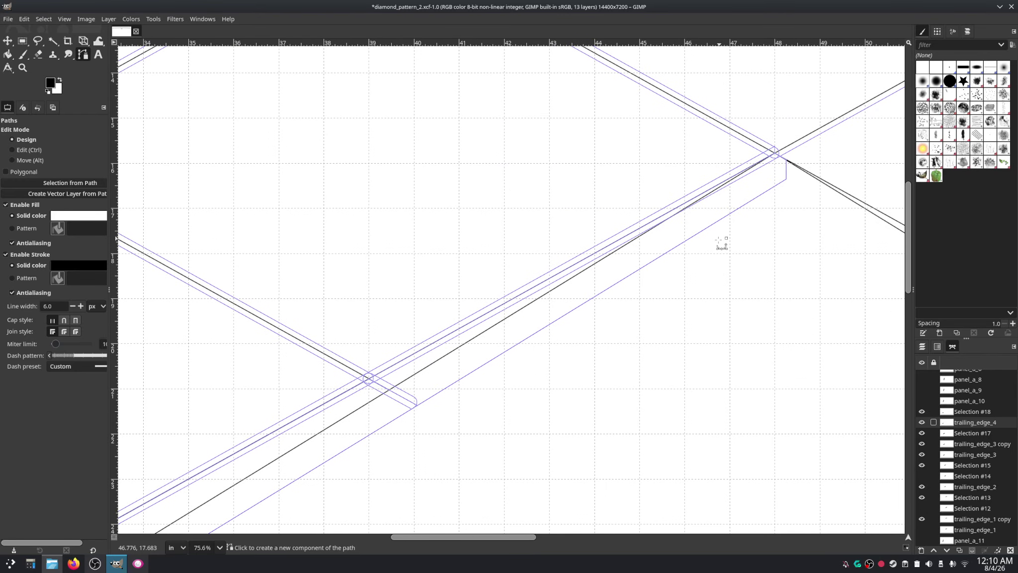
pyautogui.moveTo(722, 243); pyautogui.dragTo(752, 219)
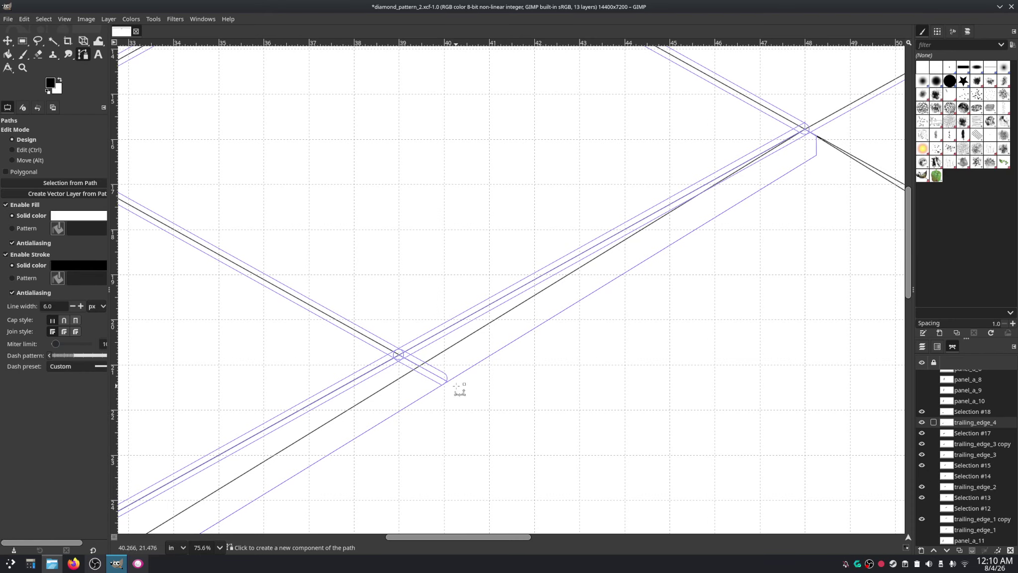
pyautogui.scroll(-2, 455, 391)
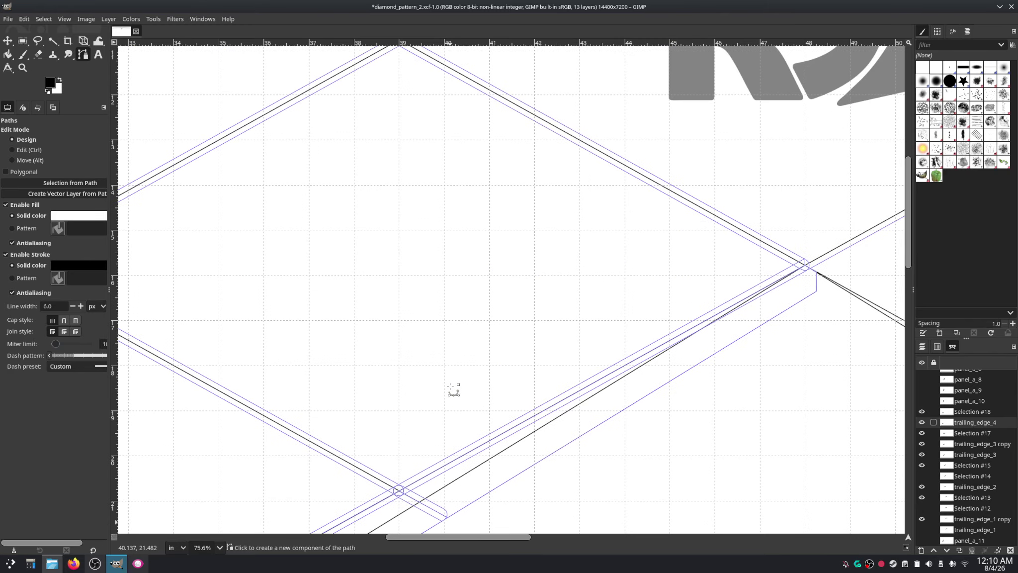
pyautogui.scroll(5, 454, 427)
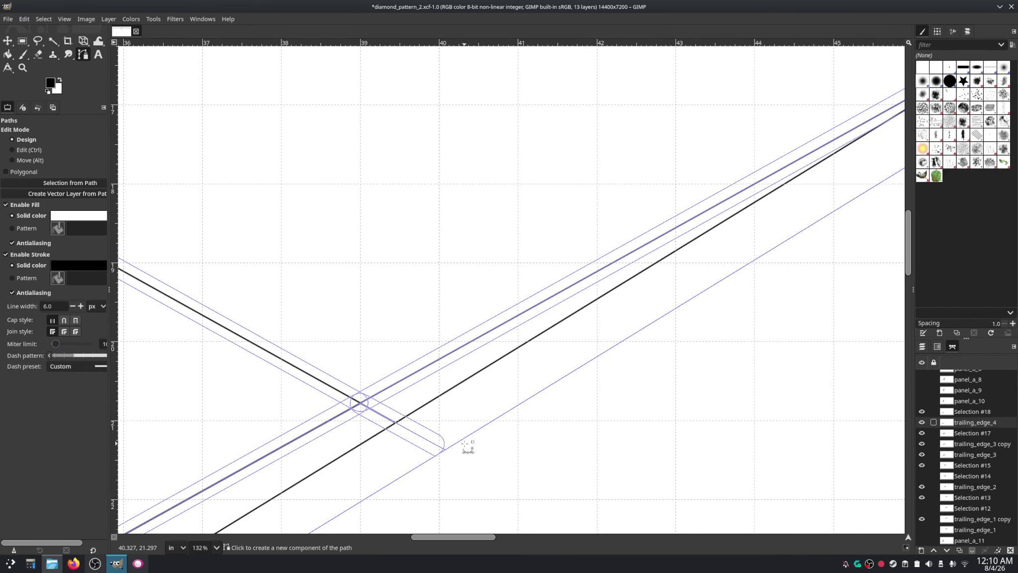
pyautogui.moveTo(467, 445); pyautogui.dragTo(507, 393)
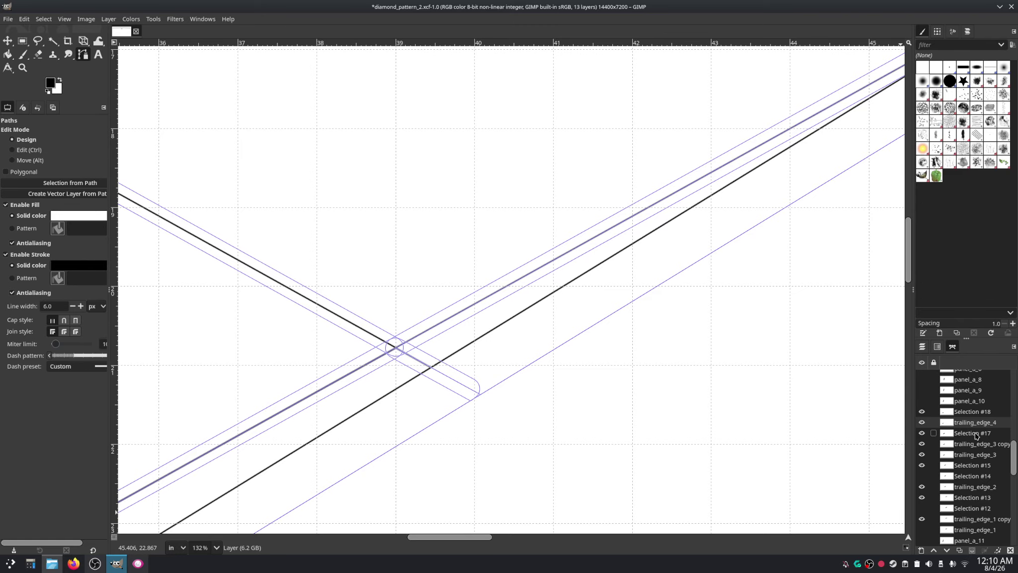
# Step: Select the hidden Selection #12 path, check its anchors along the trailing edge, and make it visible
pyautogui.click(972, 510)
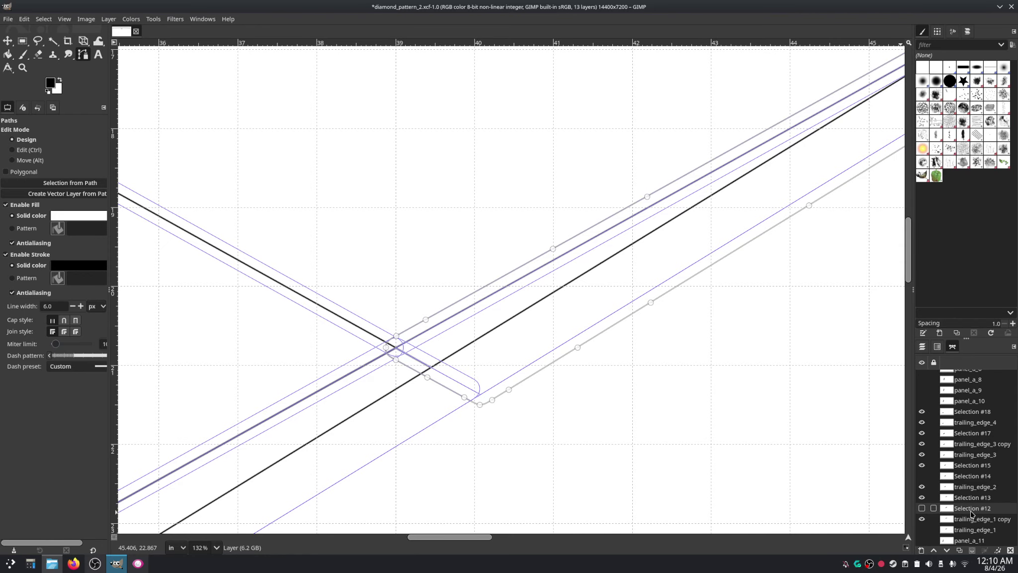
pyautogui.hscroll(6, 716, 381)
pyautogui.scroll(3, 716, 382)
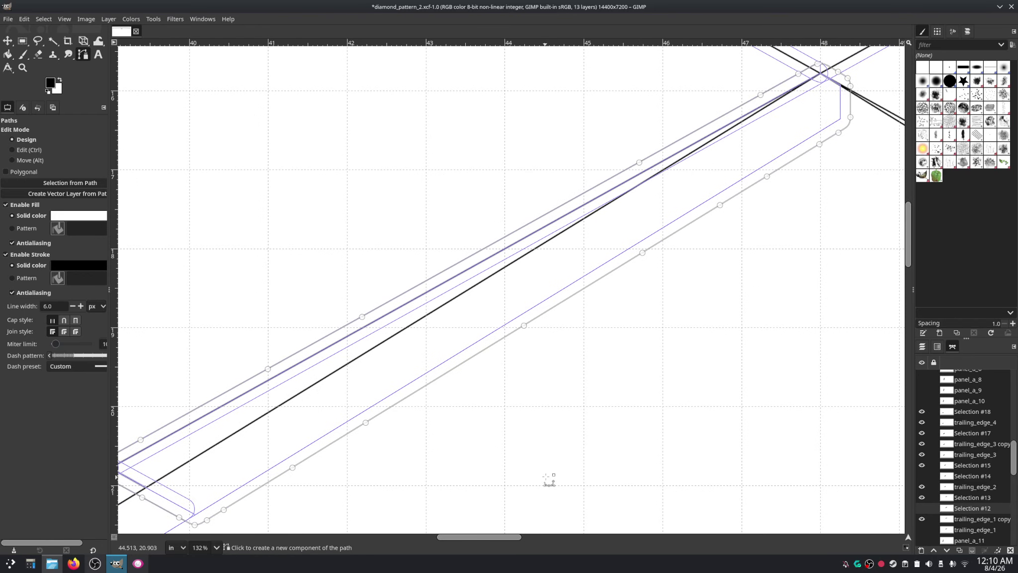
pyautogui.hscroll(-3, 547, 480)
pyautogui.scroll(-2, 593, 445)
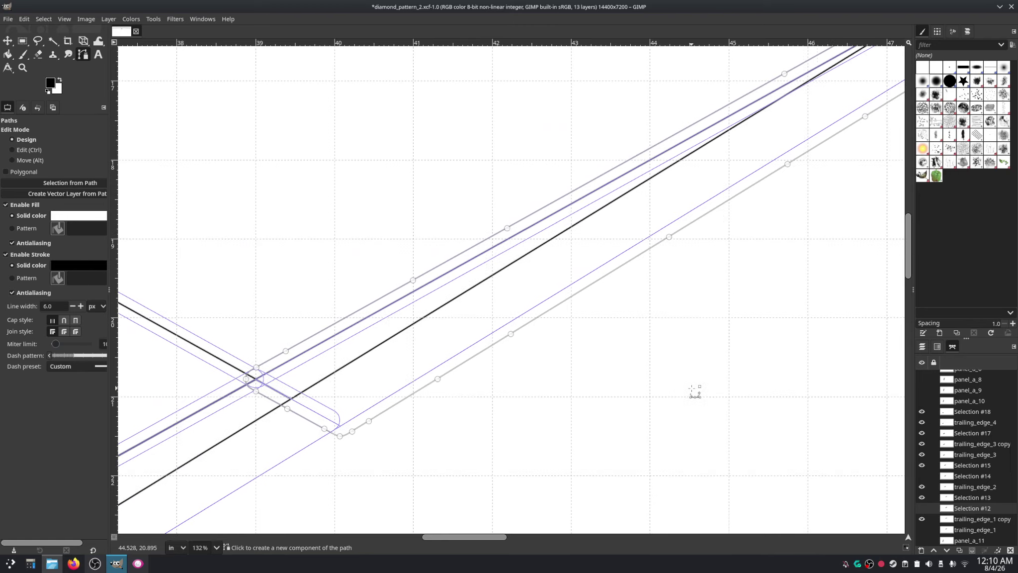
pyautogui.scroll(1, 694, 392)
pyautogui.scroll(1, 697, 398)
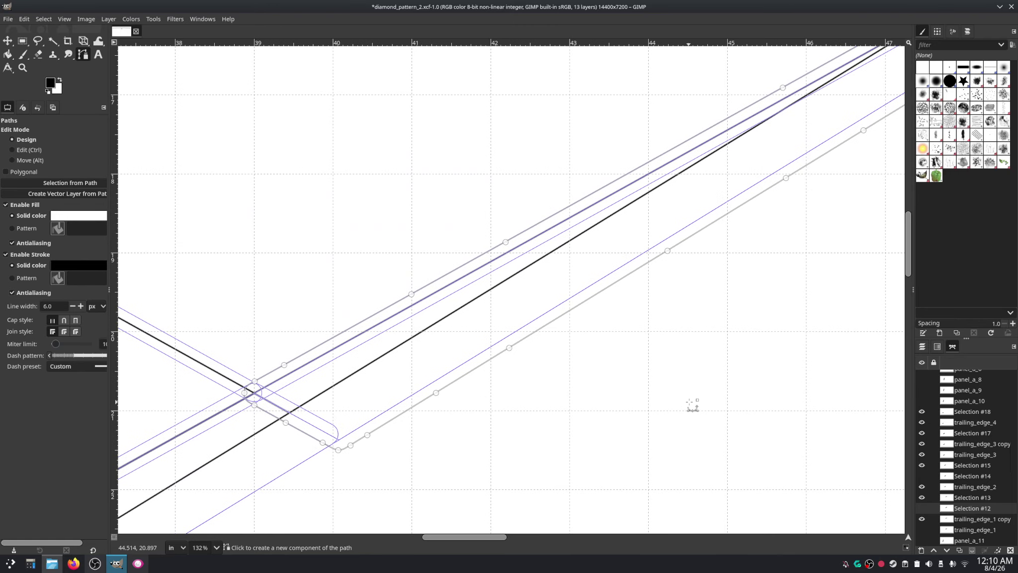
pyautogui.click(921, 508)
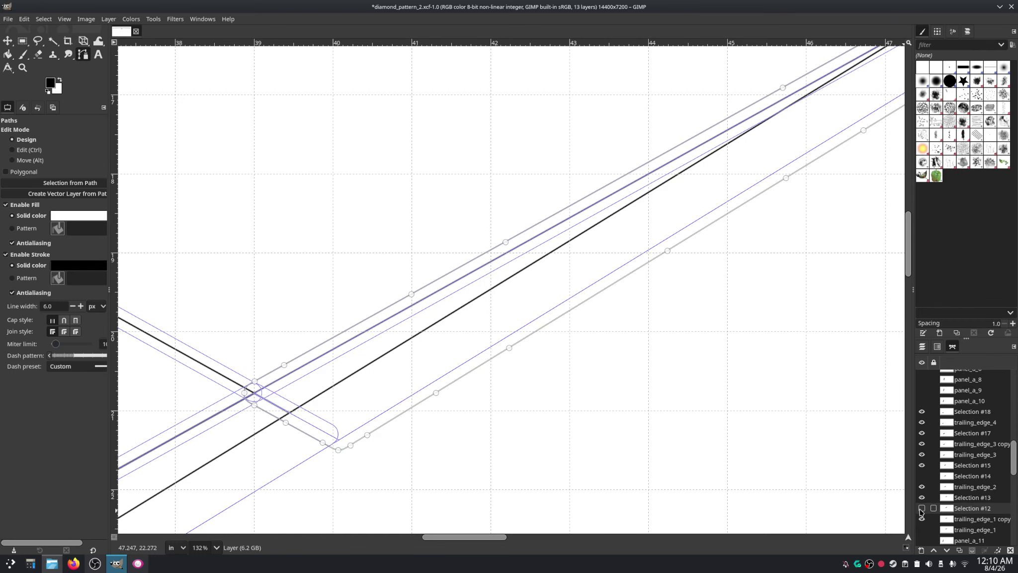
# Step: Check the anchors of the Selection #12 path out to its far end near 48 in, and delete the path
pyautogui.press('ctrl')
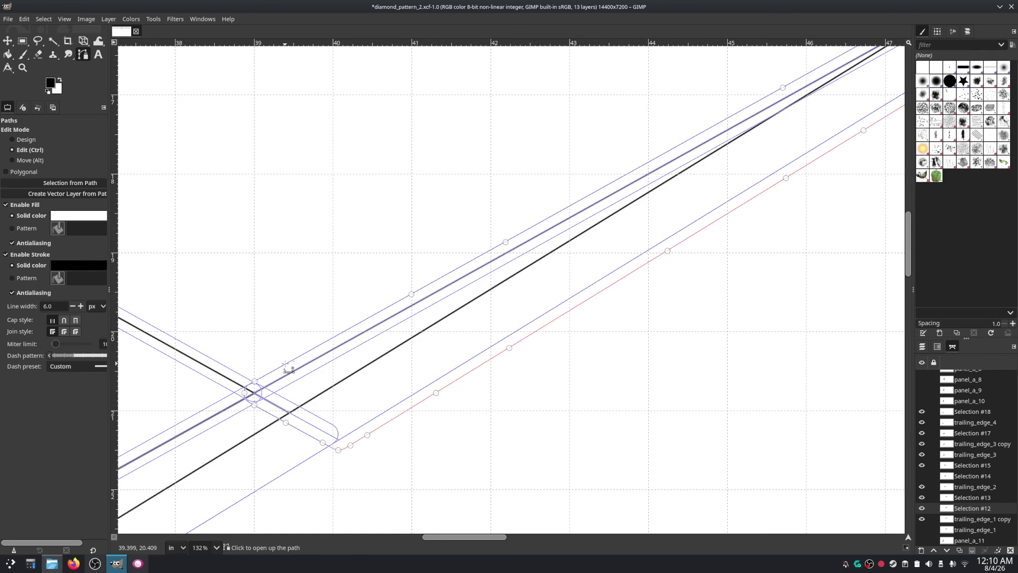
pyautogui.keyDown('ctrl'); pyautogui.click(505, 242); pyautogui.keyUp('ctrl')
pyautogui.scroll(4, 547, 274)
pyautogui.hscroll(6, 547, 274)
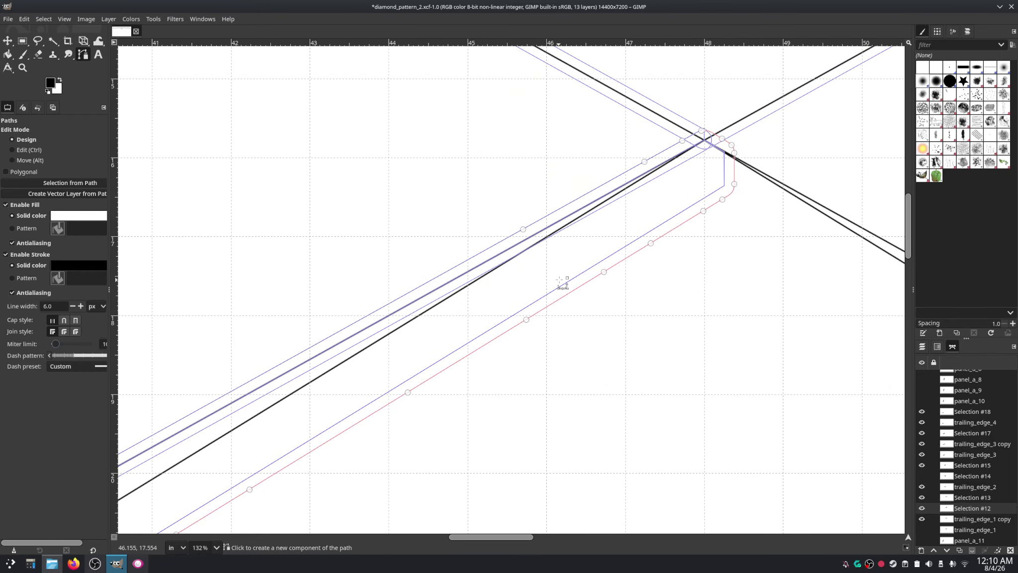
pyautogui.hscroll(-3, 649, 276)
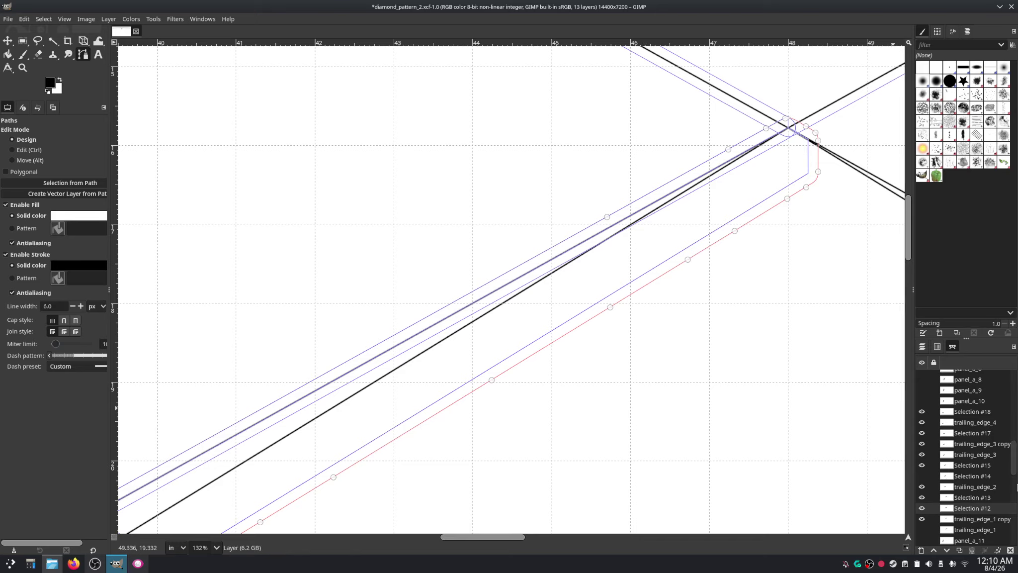
pyautogui.rightClick(970, 508)
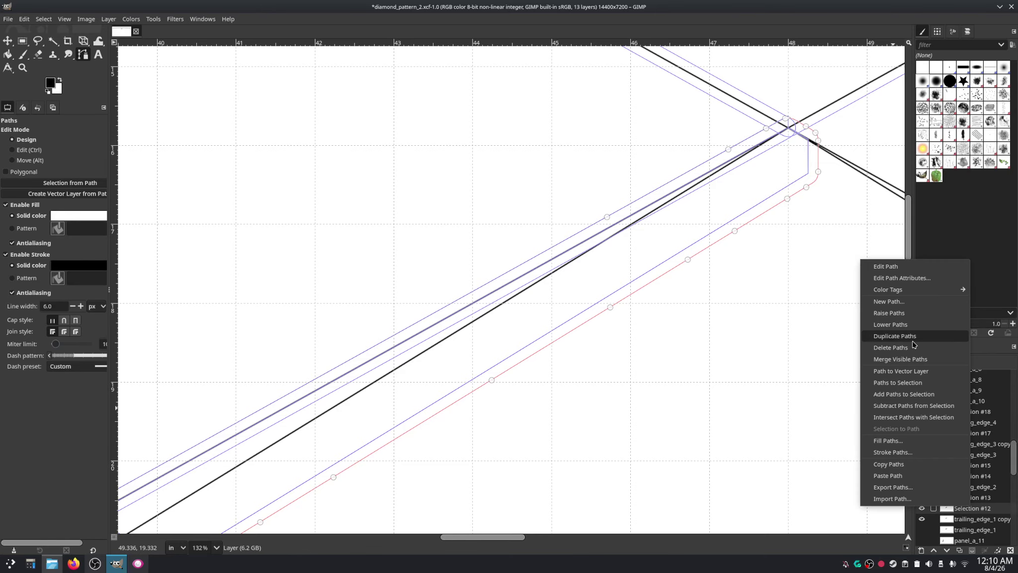
pyautogui.click(899, 348)
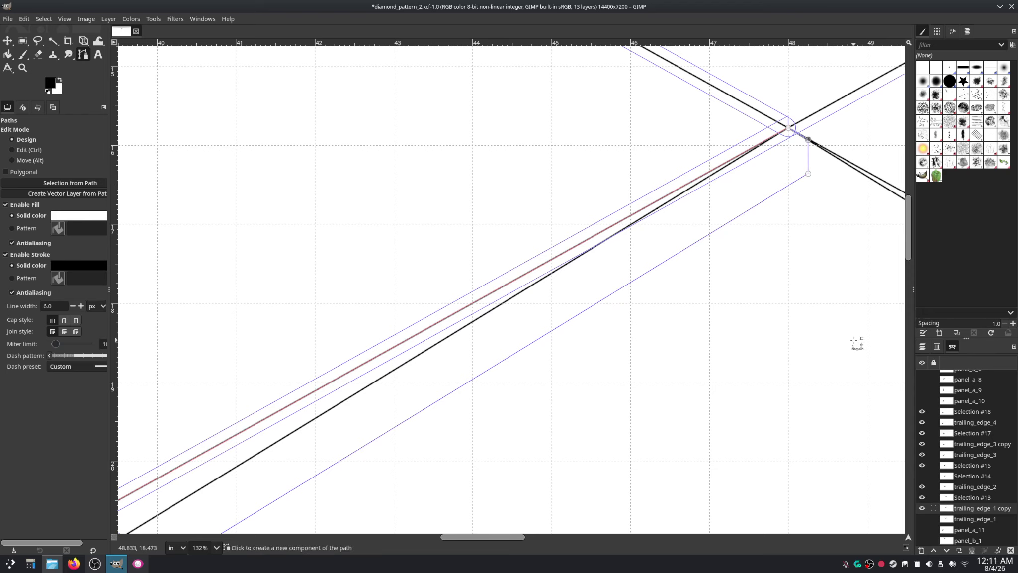
# Step: Compare the trailing_edge_1 copy path with the surrounding outlines near 39 to 40 in by toggling its visibility
pyautogui.scroll(-3, 474, 436)
pyautogui.hscroll(-4, 474, 436)
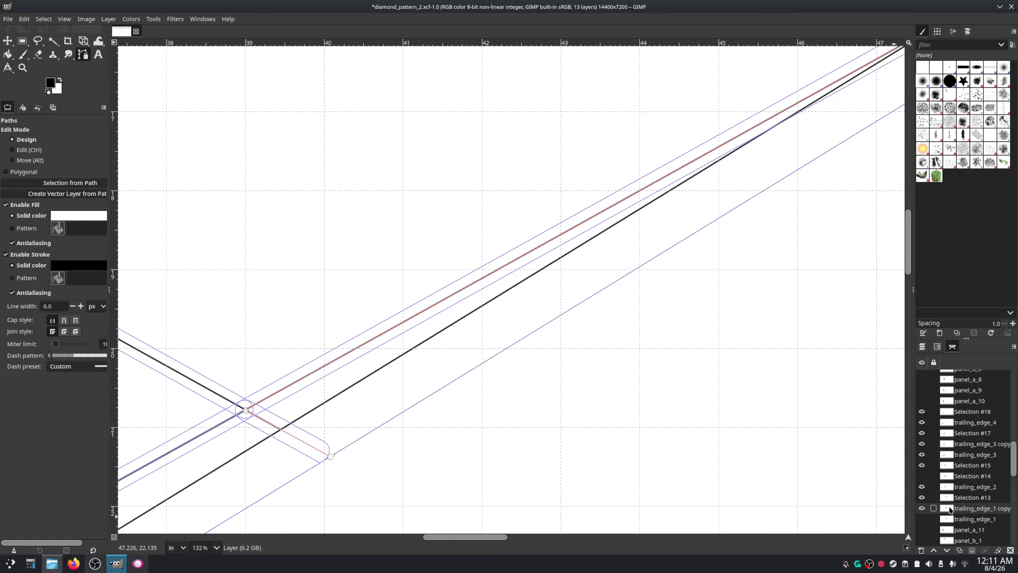
pyautogui.click(921, 508)
pyautogui.click(921, 509)
pyautogui.click(921, 509)
pyautogui.click(921, 508)
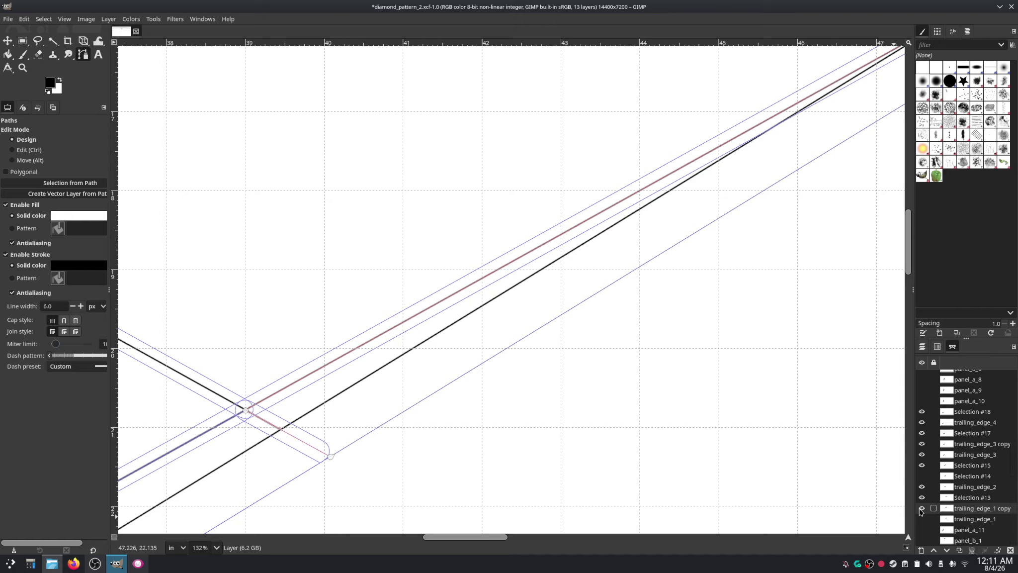
pyautogui.click(921, 509)
pyautogui.click(921, 509)
pyautogui.click(921, 509)
pyautogui.click(922, 508)
pyautogui.click(921, 508)
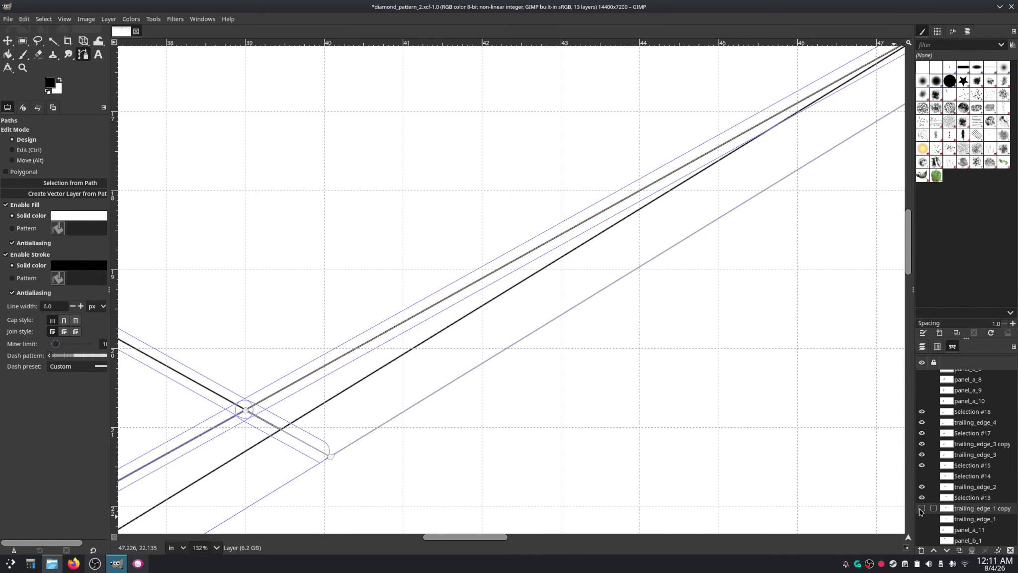
pyautogui.click(921, 508)
pyautogui.click(921, 508)
pyautogui.click(921, 509)
pyautogui.click(921, 508)
pyautogui.click(921, 509)
pyautogui.click(922, 509)
pyautogui.click(921, 509)
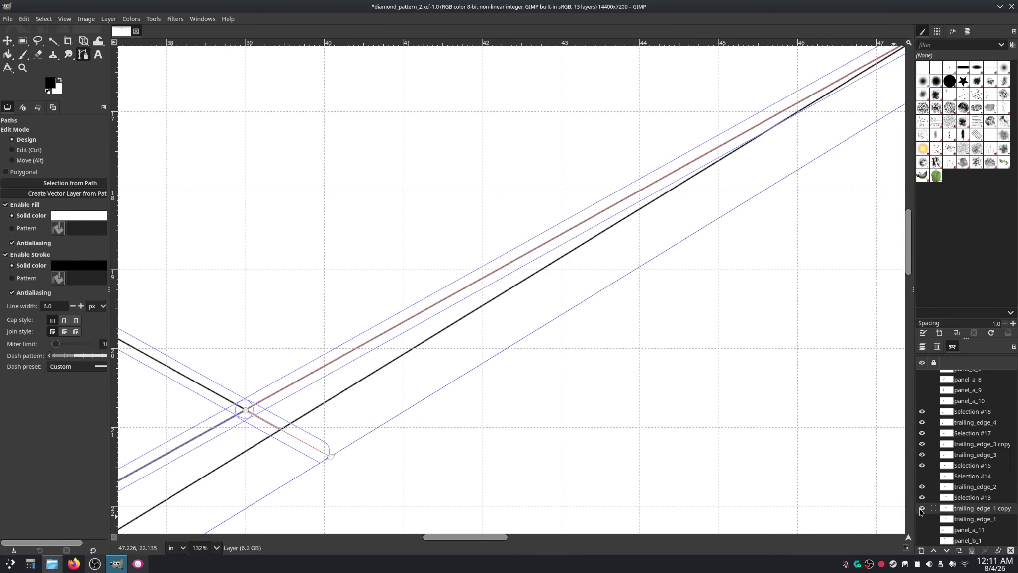
pyautogui.click(921, 509)
pyautogui.click(921, 508)
# Step: Delete the trailing_edge_1 copy path and make Selection #13 the active path
pyautogui.rightClick(950, 512)
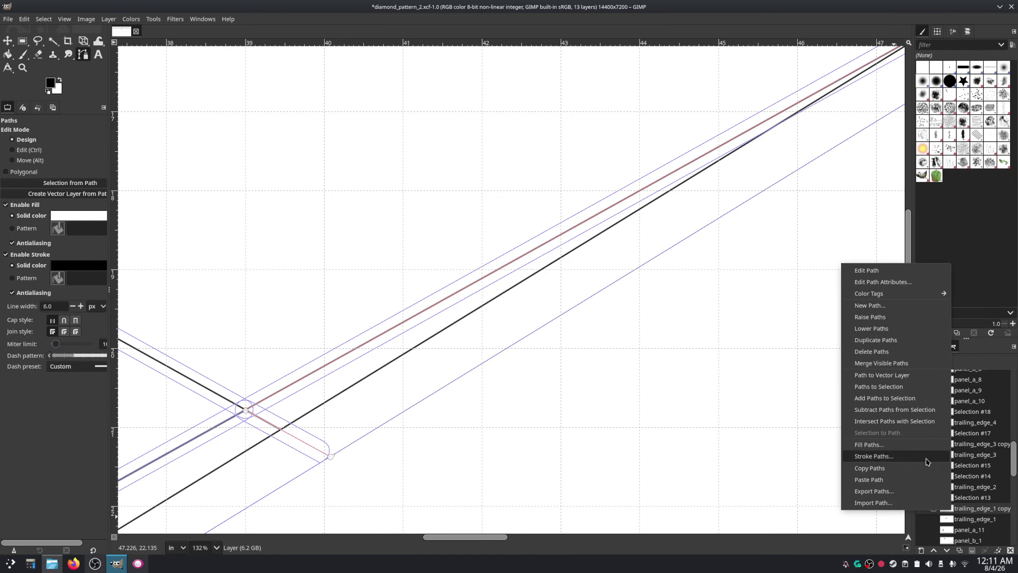
pyautogui.press('Escape')
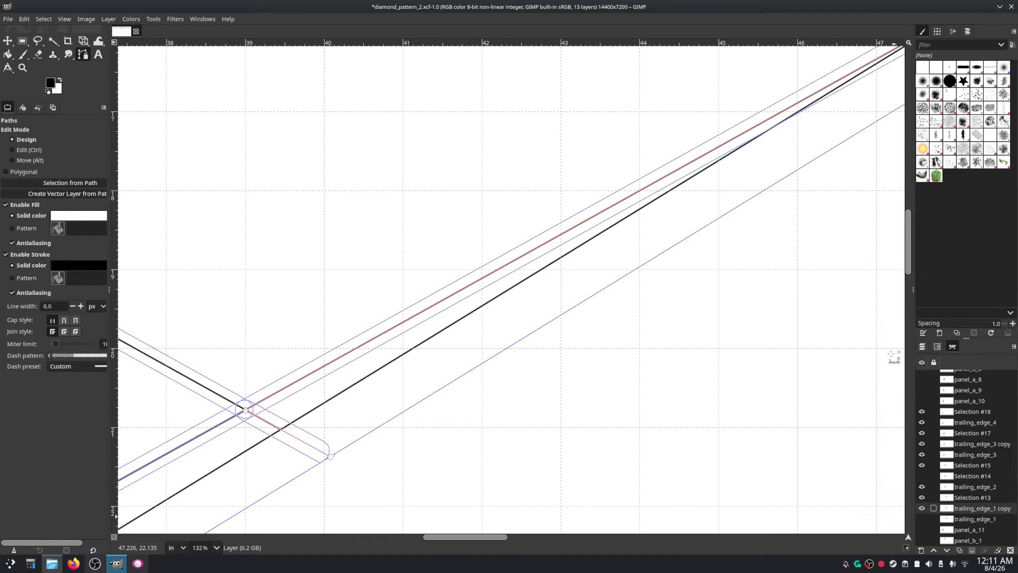
pyautogui.click(964, 499)
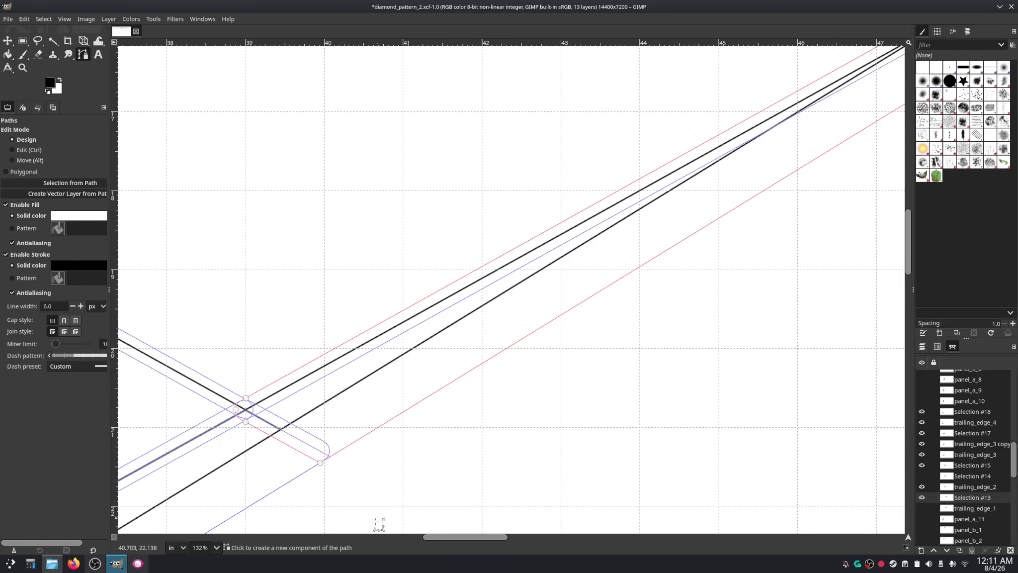
# Step: Try inserting anchors on both edges of the Selection #13 outline close to its trailing-edge corner near 40 in
pyautogui.press('ctrl')
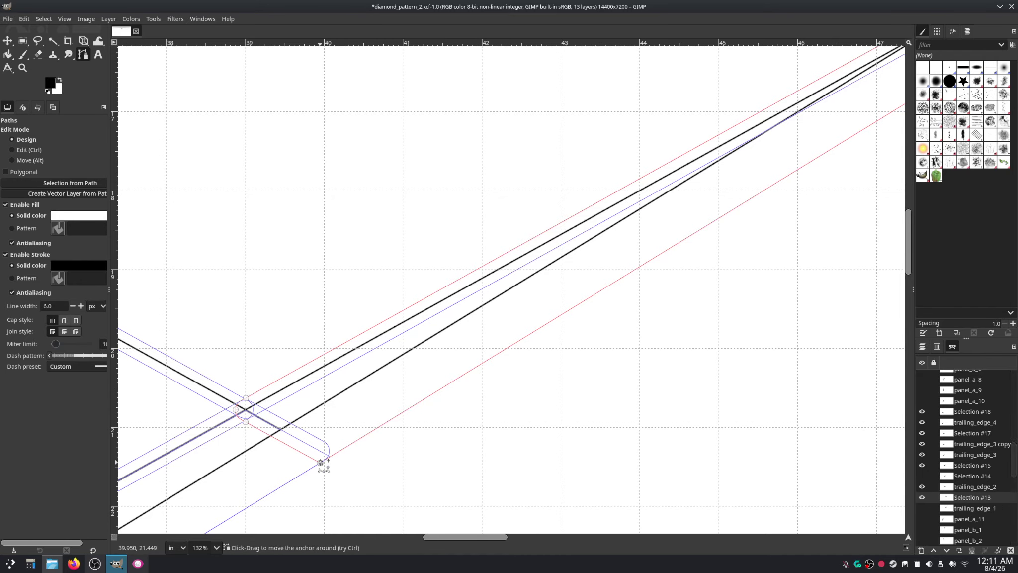
pyautogui.keyDown('ctrl'); pyautogui.scroll(5, 326, 467); pyautogui.keyUp('ctrl')
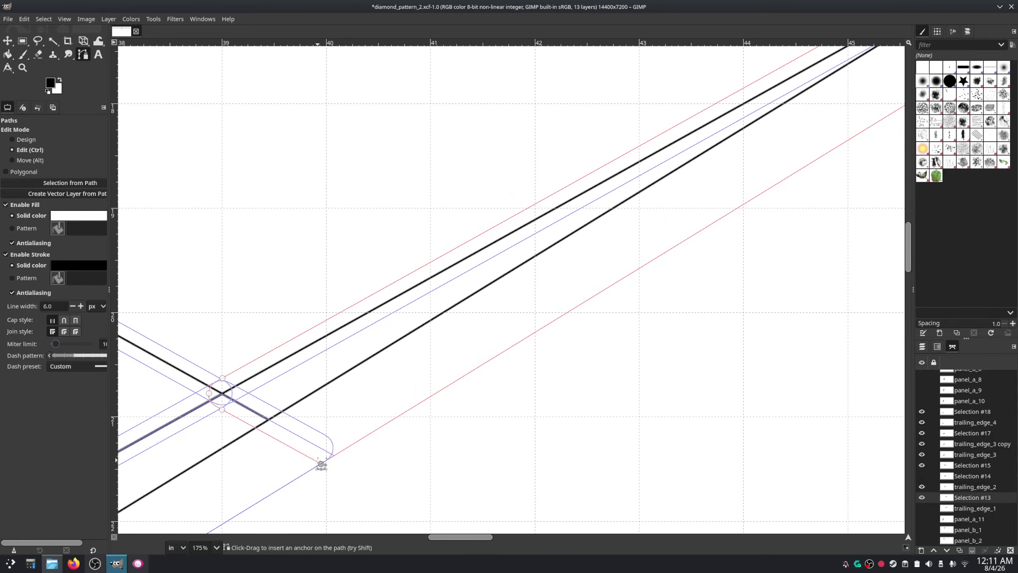
pyautogui.keyDown('ctrl'); pyautogui.scroll(3, 323, 467); pyautogui.keyUp('ctrl')
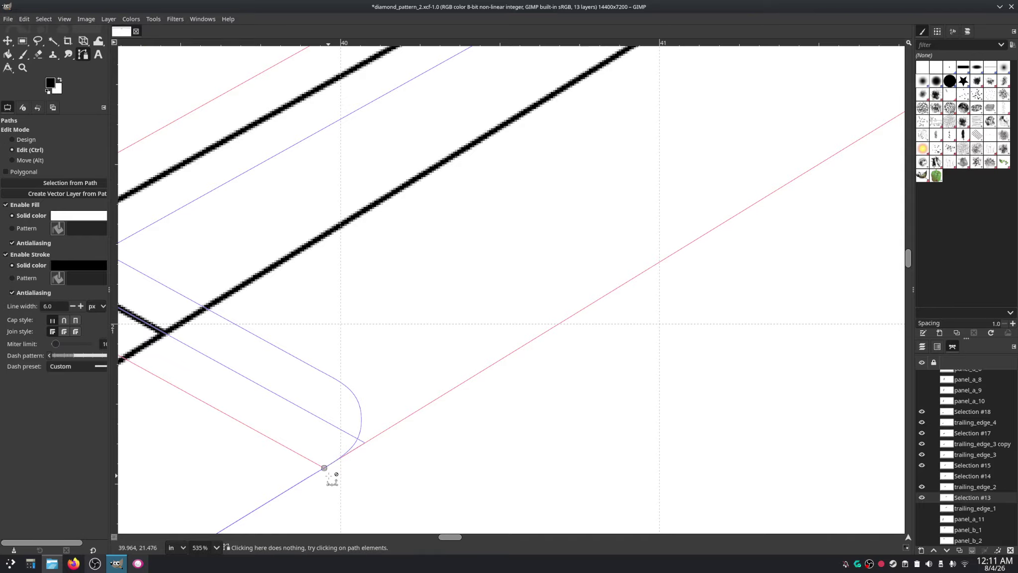
pyautogui.scroll(2, 320, 468)
pyautogui.press('ctrl')
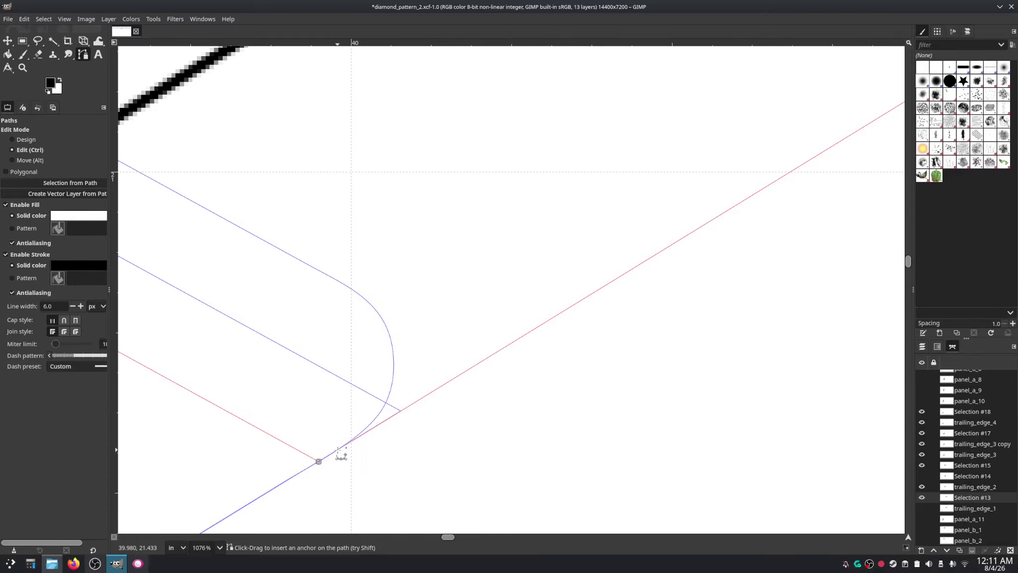
pyautogui.hscroll(-10, 318, 398)
pyautogui.scroll(5, 521, 357)
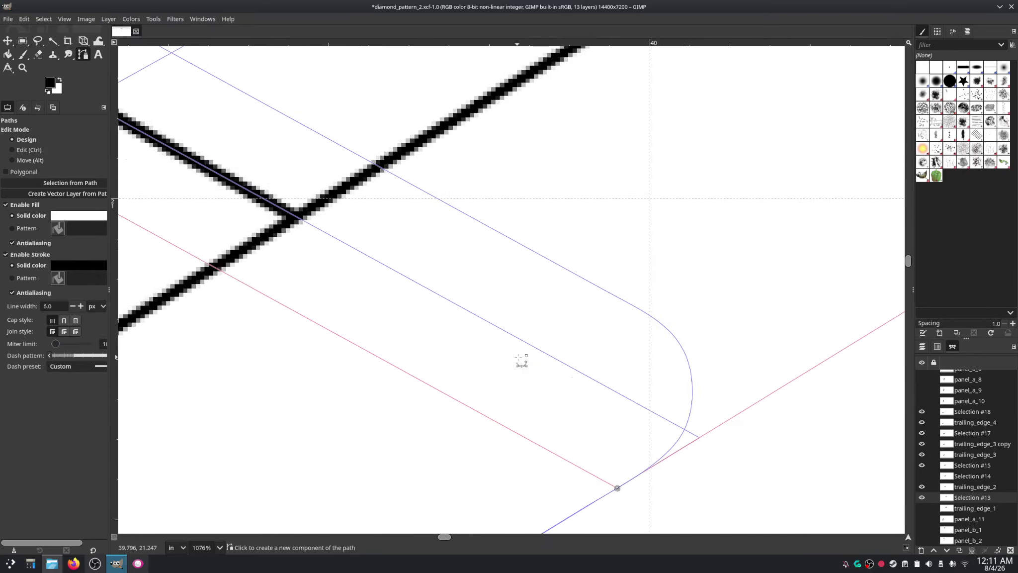
pyautogui.moveTo(803, 469); pyautogui.dragTo(647, 411)
pyautogui.scroll(-4, 636, 397)
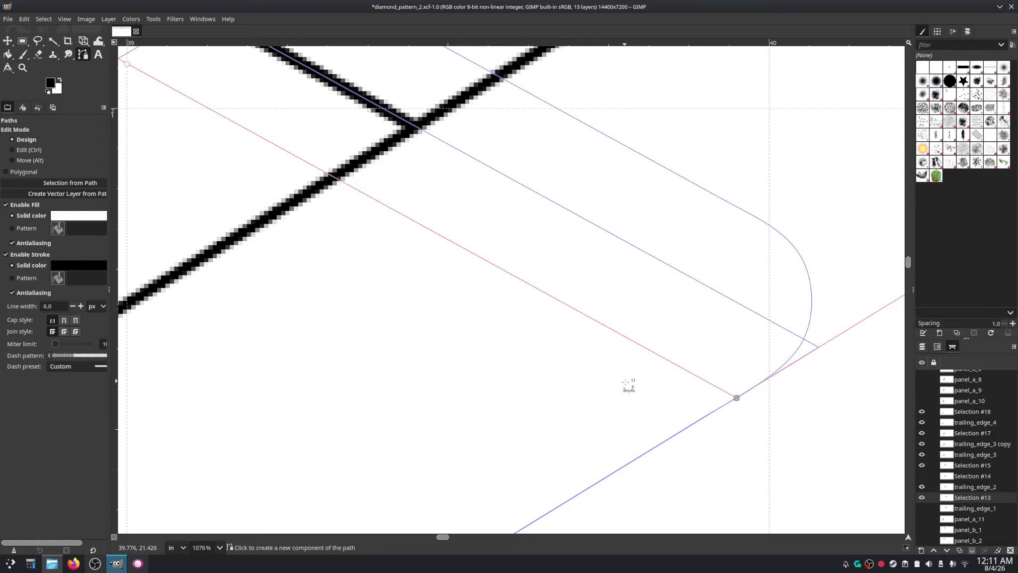
pyautogui.scroll(-4, 694, 346)
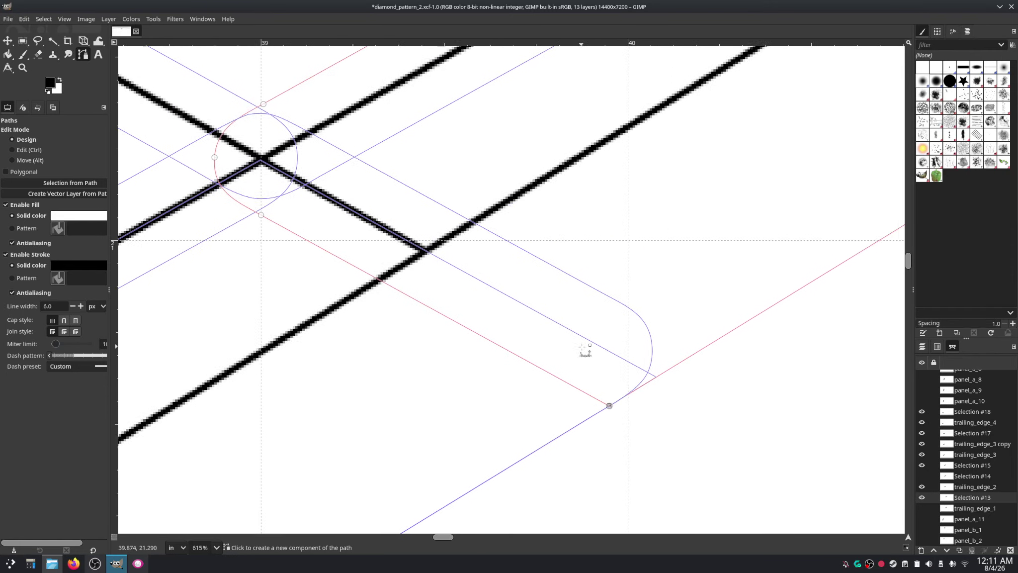
pyautogui.keyDown('ctrl'); pyautogui.click(655, 381); pyautogui.keyUp('ctrl')
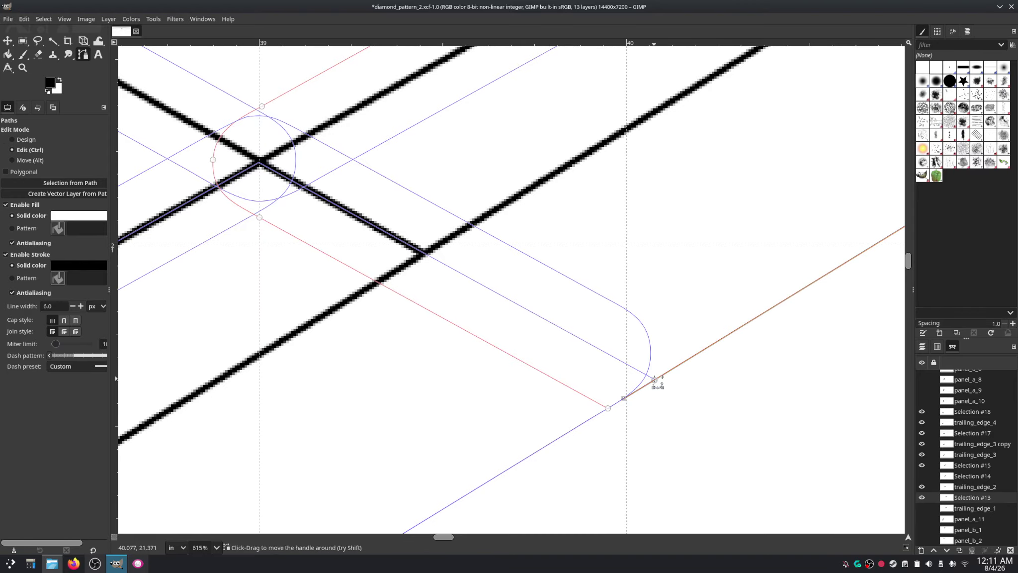
pyautogui.keyDown('ctrl'); pyautogui.click(551, 377); pyautogui.keyUp('ctrl')
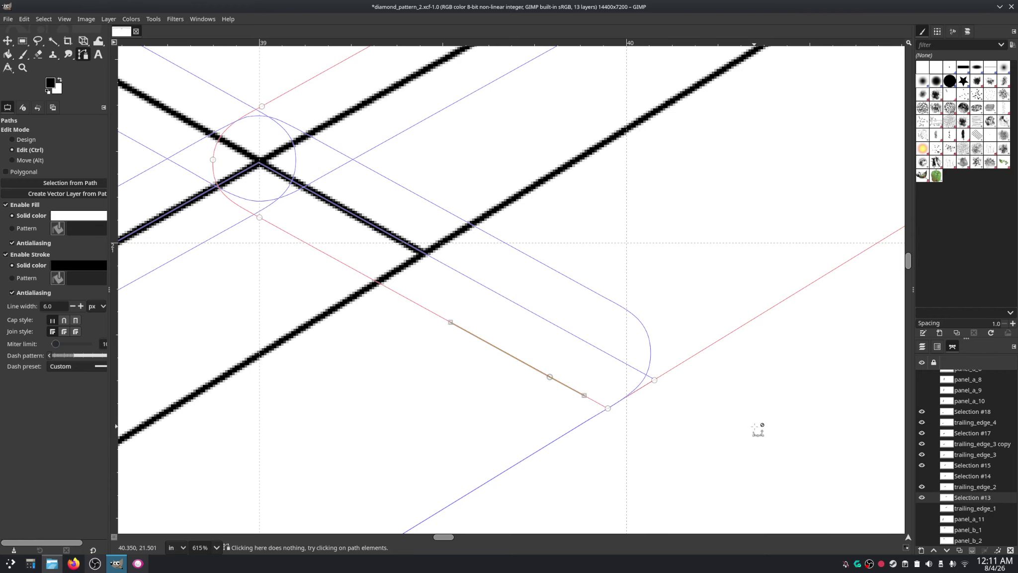
pyautogui.hotkey('ctrl', 'z')
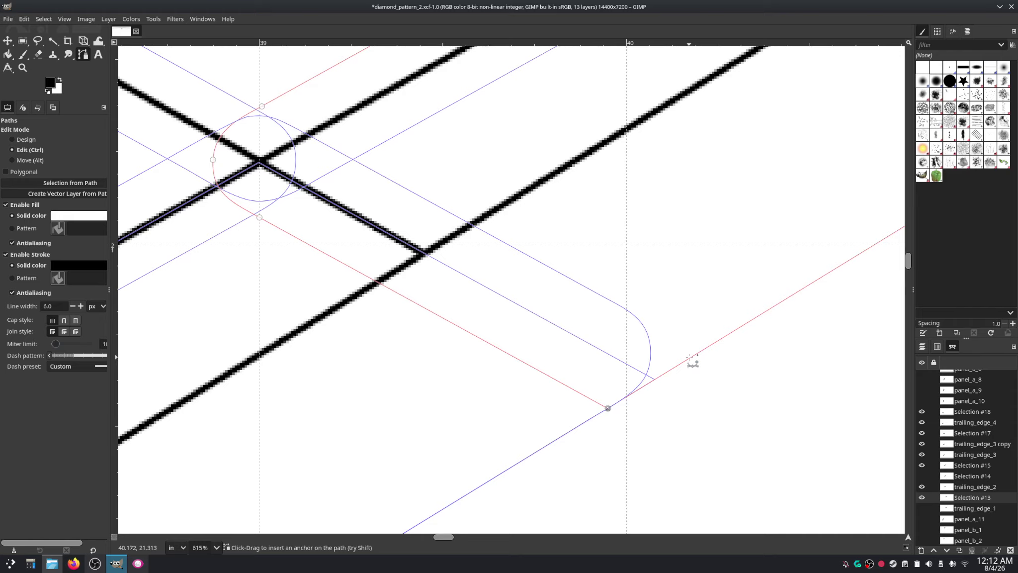
# Step: Insert an anchor on each edge beside the Selection #13 corner near 40 in and remove the new anchors' handles
pyautogui.keyDown('ctrl'); pyautogui.click(696, 353); pyautogui.keyUp('ctrl')
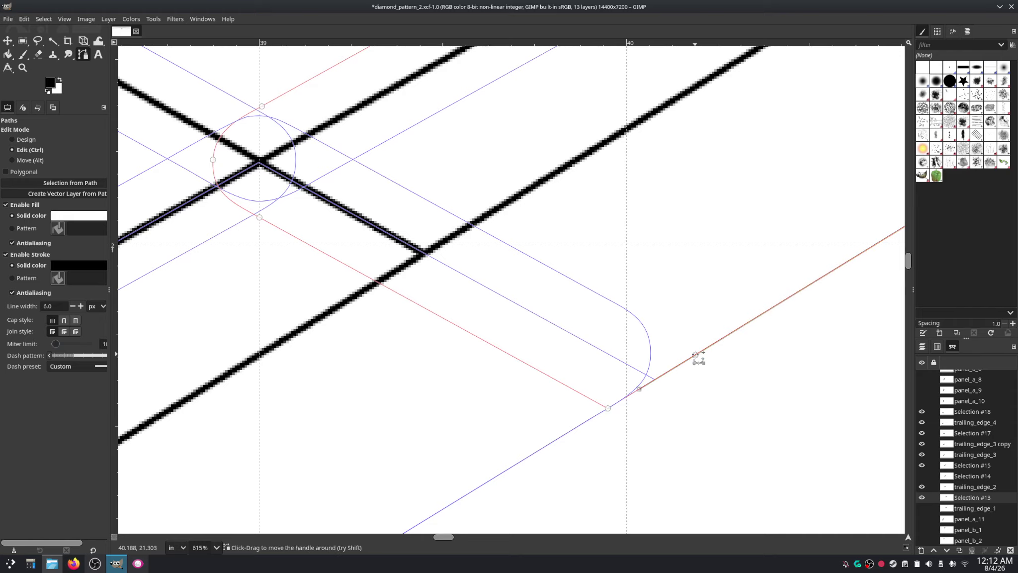
pyautogui.keyDown('ctrl'); pyautogui.click(527, 365); pyautogui.keyUp('ctrl')
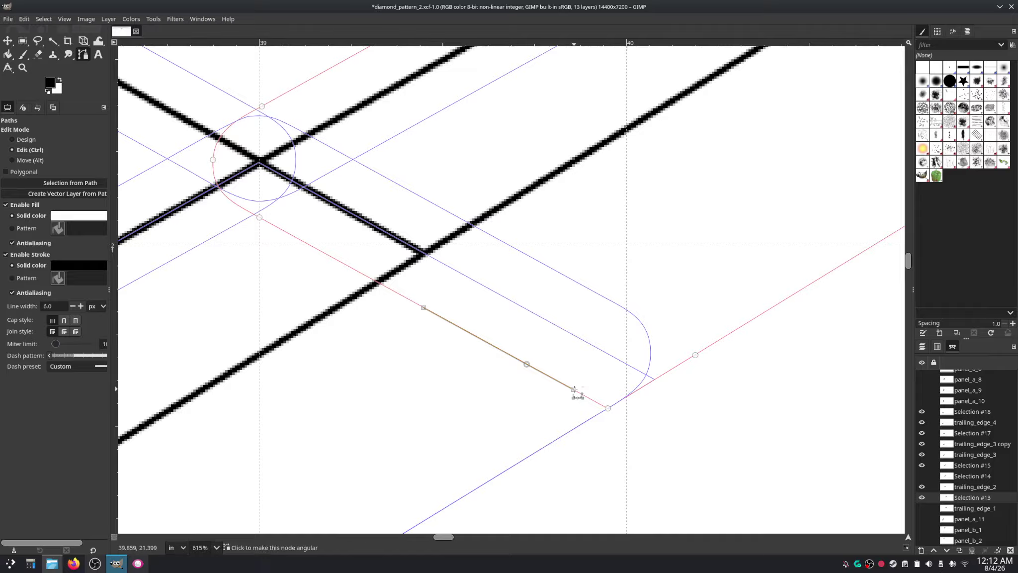
pyautogui.keyDown('ctrl'); pyautogui.keyDown('shift'); pyautogui.click(424, 308); pyautogui.keyUp('shift'); pyautogui.keyUp('ctrl')
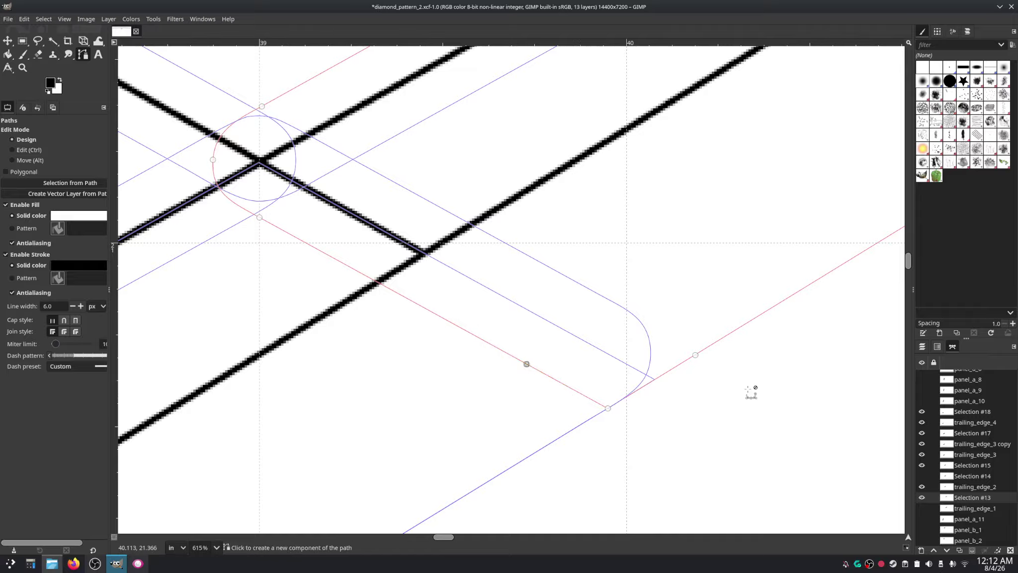
pyautogui.keyDown('ctrl'); pyautogui.click(696, 356); pyautogui.keyUp('ctrl')
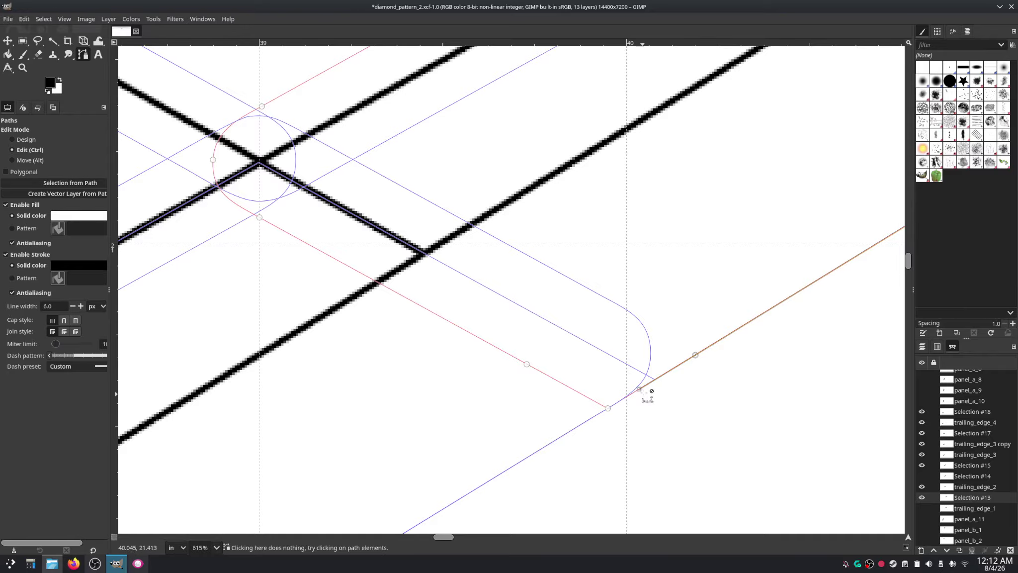
pyautogui.moveTo(796, 335); pyautogui.dragTo(624, 322)
pyautogui.click(780, 190)
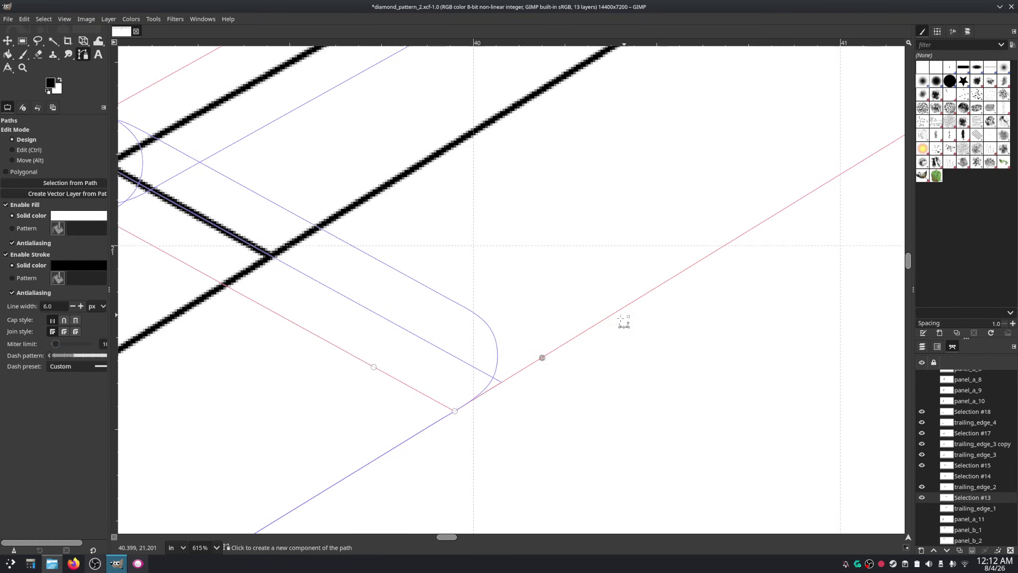
# Step: Try to round the Selection #13 corner near 40 in by pulling out its handles and shifting its anchor along the trailing edge
pyautogui.press('ctrl')
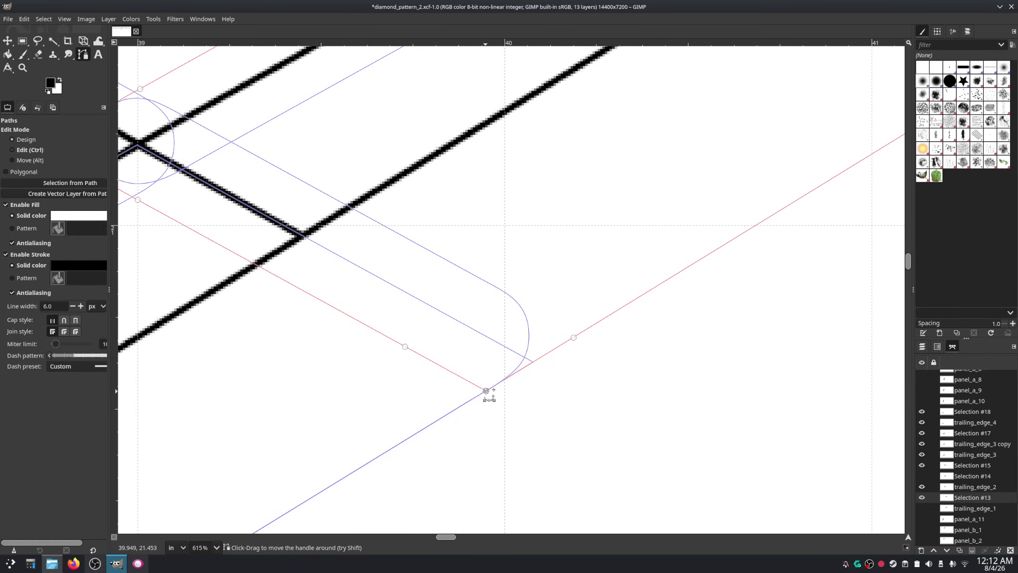
pyautogui.moveTo(486, 390); pyautogui.dragTo(506, 381)
pyautogui.moveTo(543, 370); pyautogui.dragTo(528, 367)
pyautogui.moveTo(463, 374); pyautogui.dragTo(481, 393)
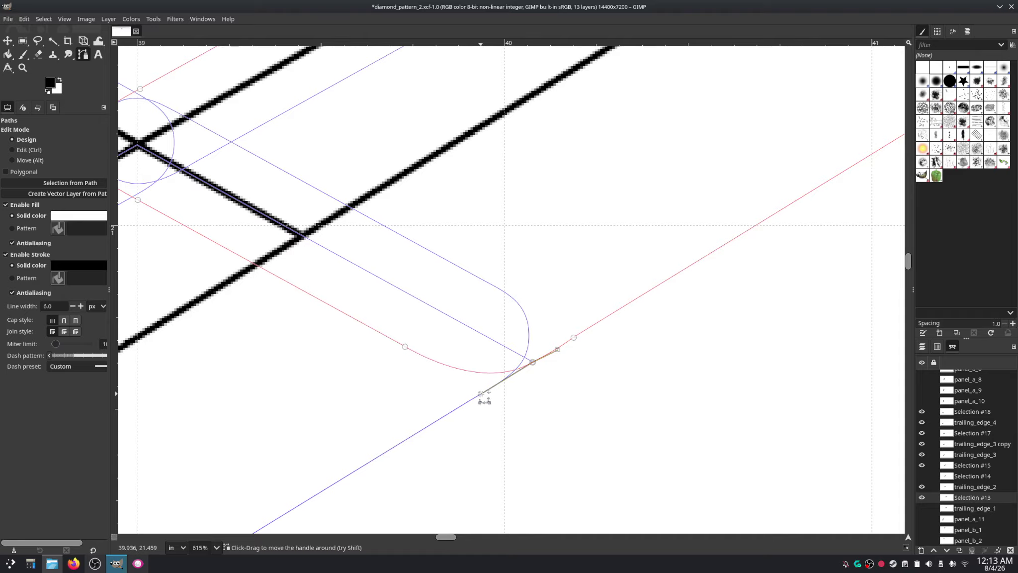
# Step: Undo the corner reshaping and the anchors added to Selection #13 near 40 in
pyautogui.hotkey('ctrl', 'z')
pyautogui.hotkey('ctrl', 'z')
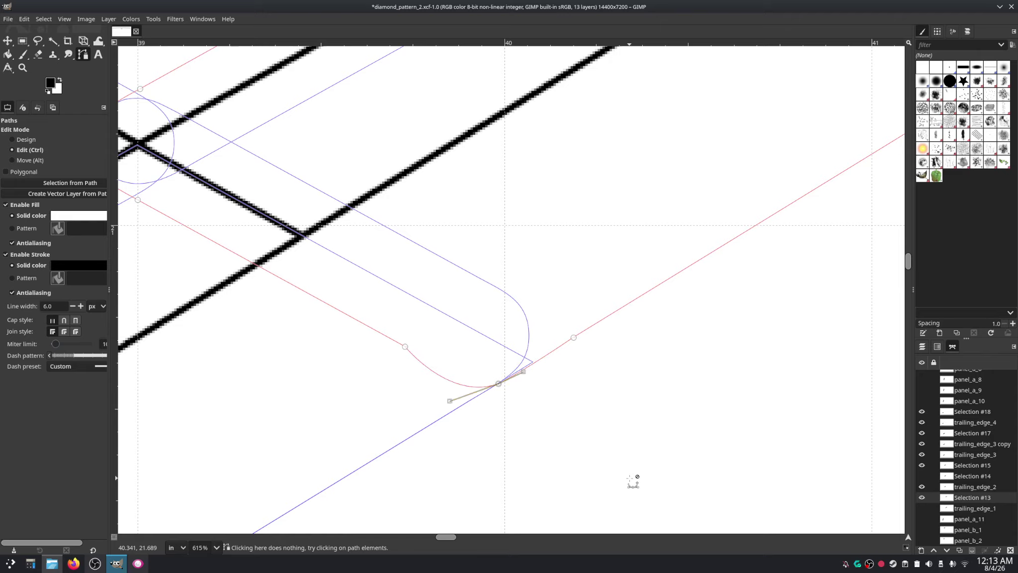
pyautogui.hotkey('ctrl', 'z')
pyautogui.hotkey('ctrl', 'z')
pyautogui.hotkey('ctrl', 'z')
pyautogui.hotkey('ctrl', 'z')
pyautogui.hotkey('ctrl', 'z')
pyautogui.hotkey('ctrl', 'z')
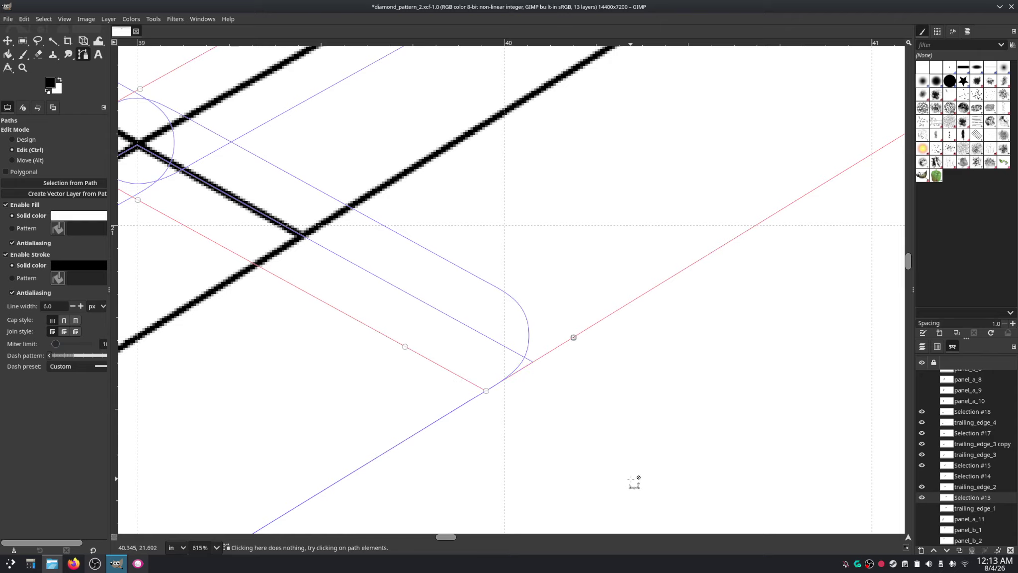
pyautogui.hotkey('ctrl', 'z')
pyautogui.hotkey('ctrl', 'z')
pyautogui.hotkey('ctrl', 'z')
pyautogui.hotkey('ctrl', 'z')
pyautogui.hotkey('ctrl', 'z')
# Step: Examine the Selection #13 outline from its corner near 40 in to its far end near 48 in
pyautogui.scroll(-3, 681, 391)
pyautogui.scroll(-2, 742, 246)
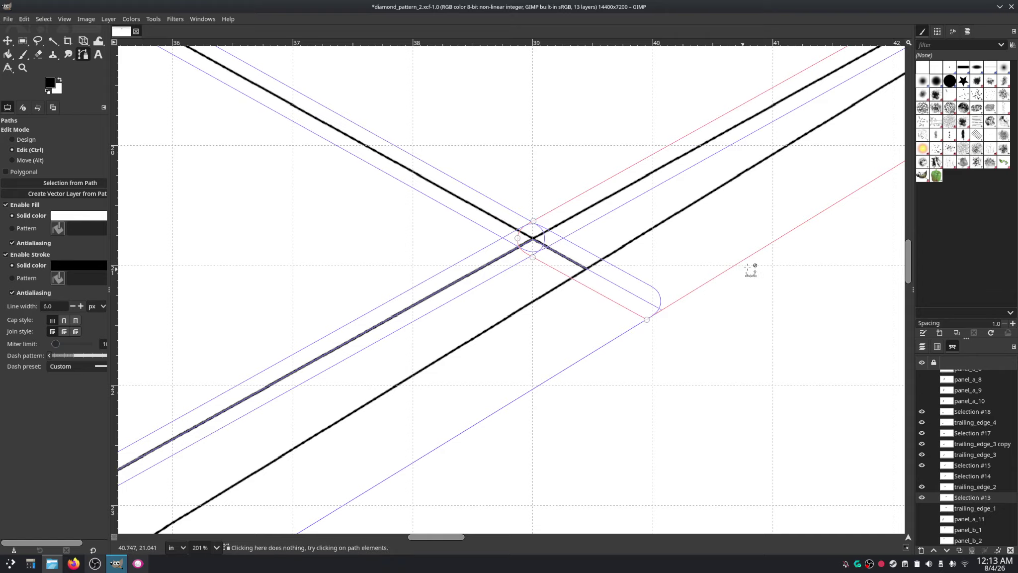
pyautogui.moveTo(813, 198); pyautogui.dragTo(502, 325)
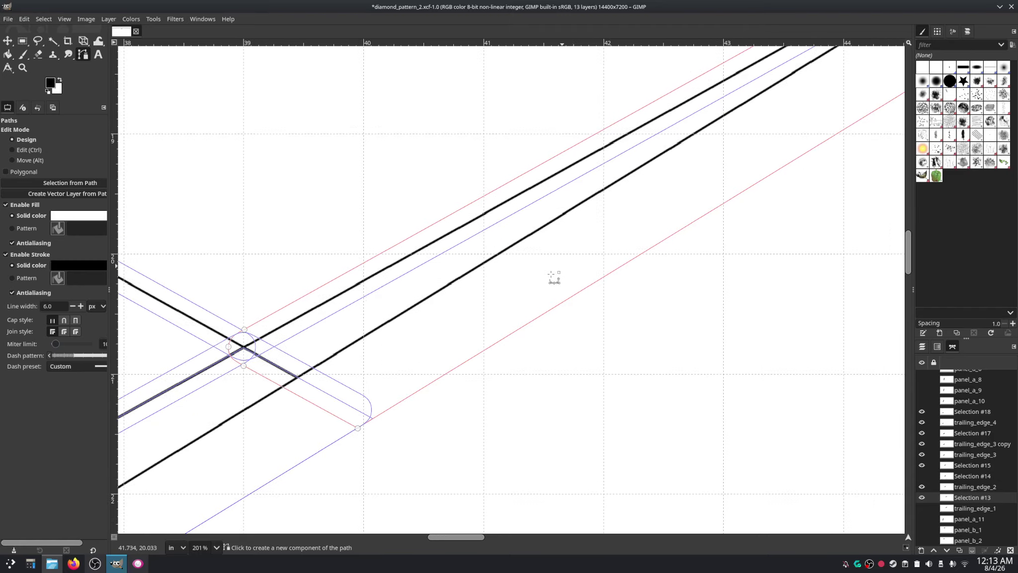
pyautogui.moveTo(571, 275); pyautogui.dragTo(398, 382)
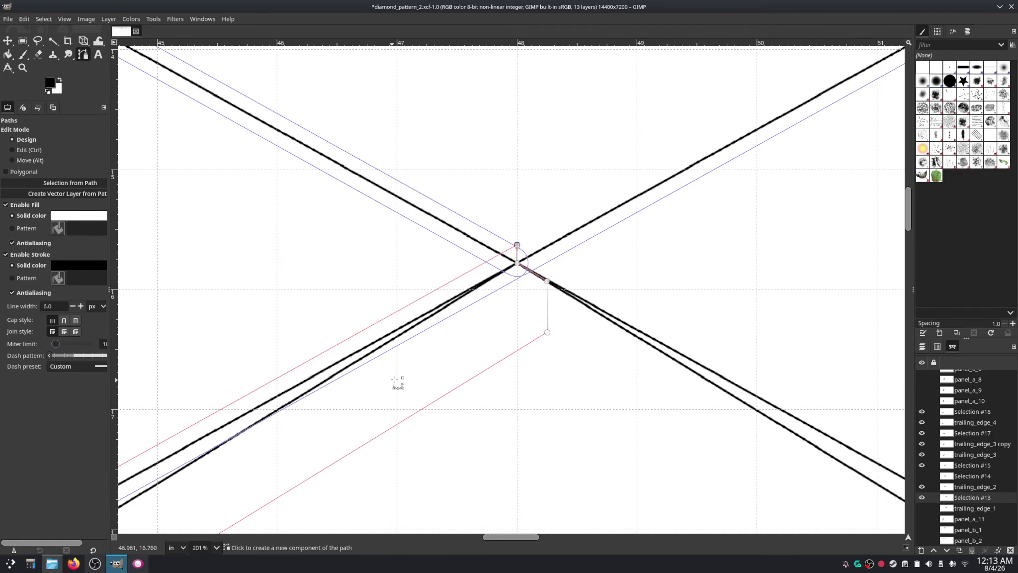
pyautogui.scroll(-4, 575, 302)
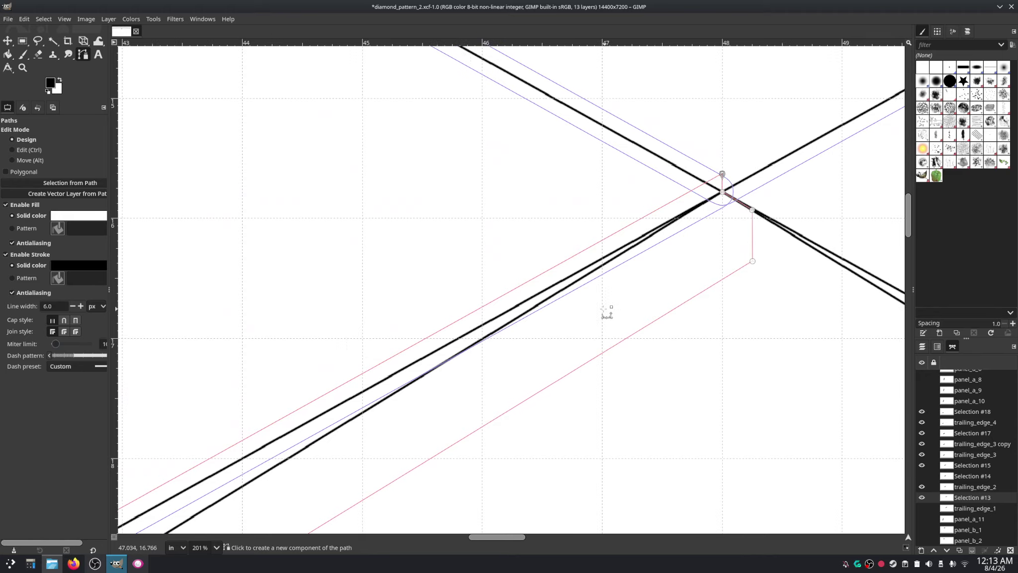
# Step: Examine the diamond outlines from the trailing-edge panels up to the leading edge and around the logo
pyautogui.scroll(-2, 490, 365)
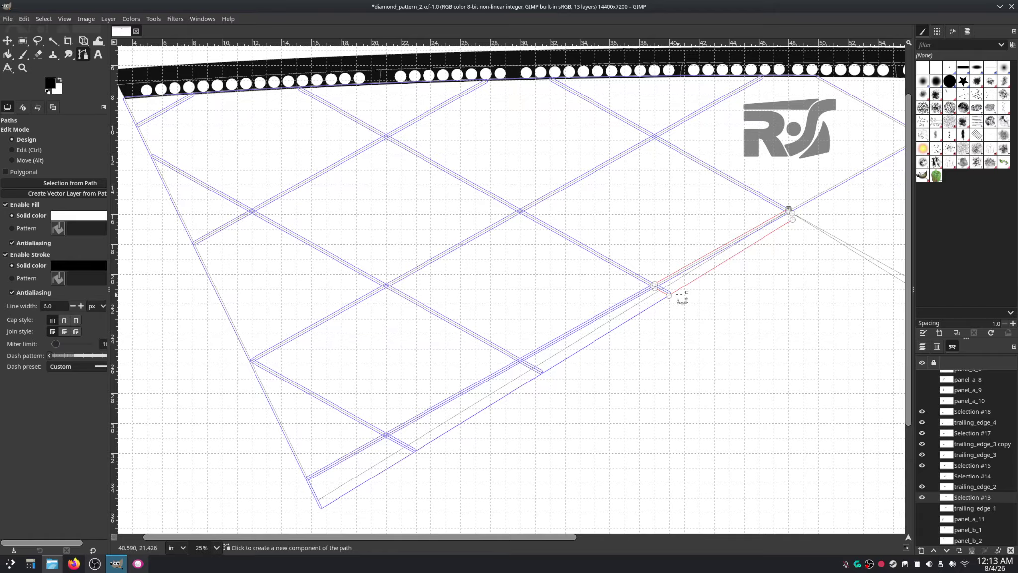
pyautogui.scroll(4, 765, 245)
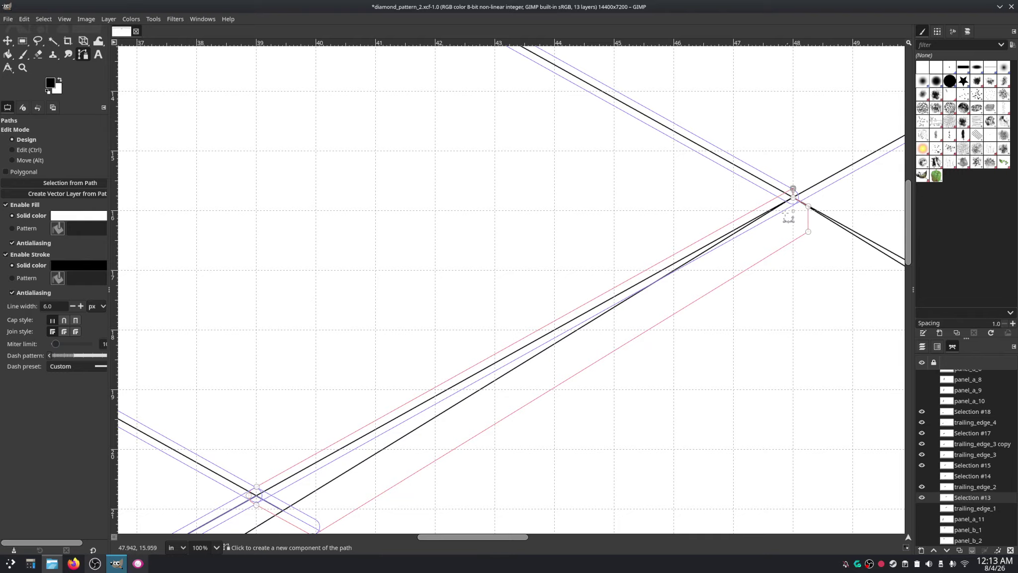
pyautogui.moveTo(766, 258); pyautogui.dragTo(773, 218)
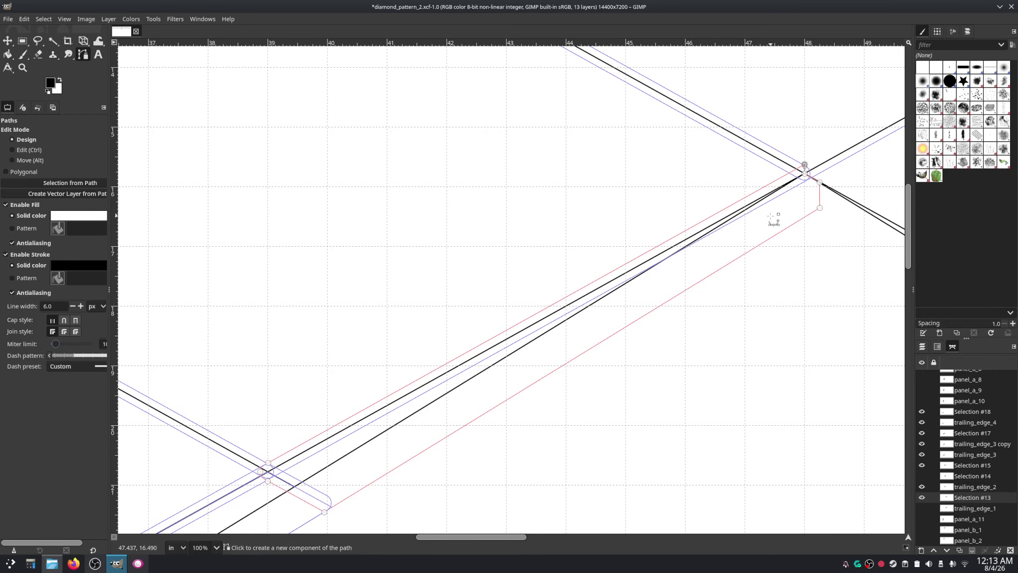
pyautogui.scroll(-3, 562, 350)
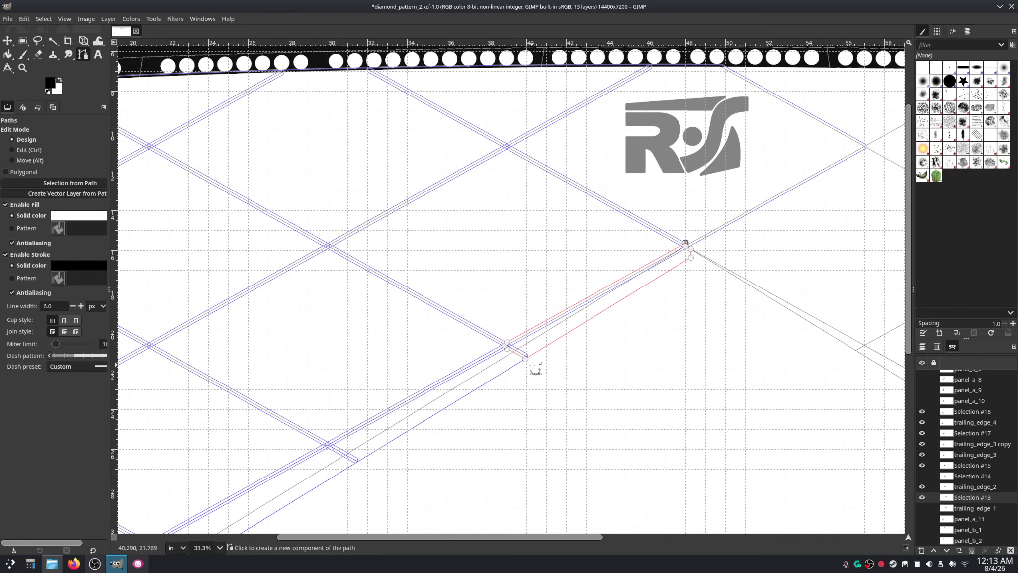
pyautogui.moveTo(534, 359); pyautogui.dragTo(658, 286)
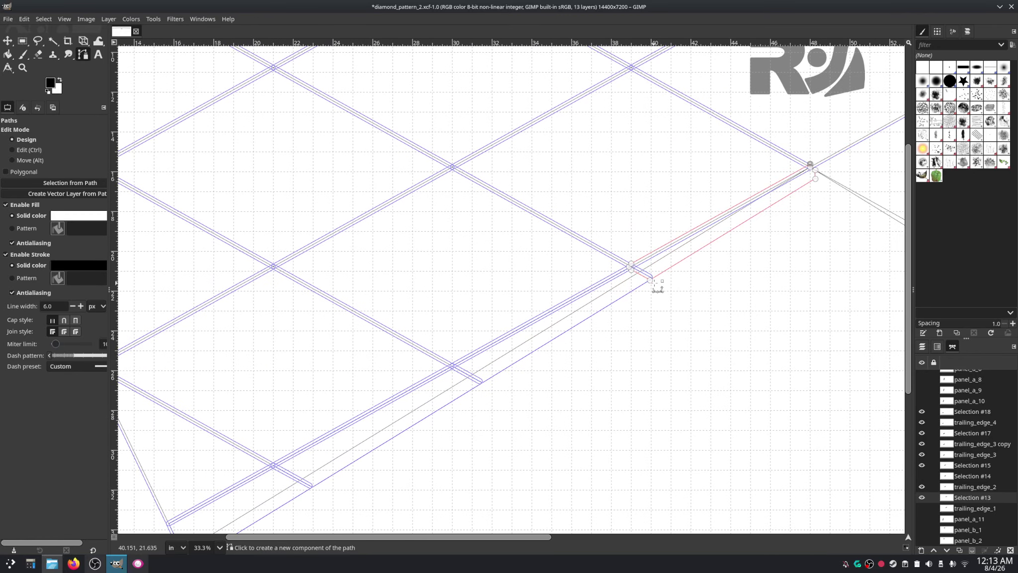
pyautogui.moveTo(478, 301); pyautogui.dragTo(775, 325)
pyautogui.moveTo(509, 207); pyautogui.dragTo(596, 450)
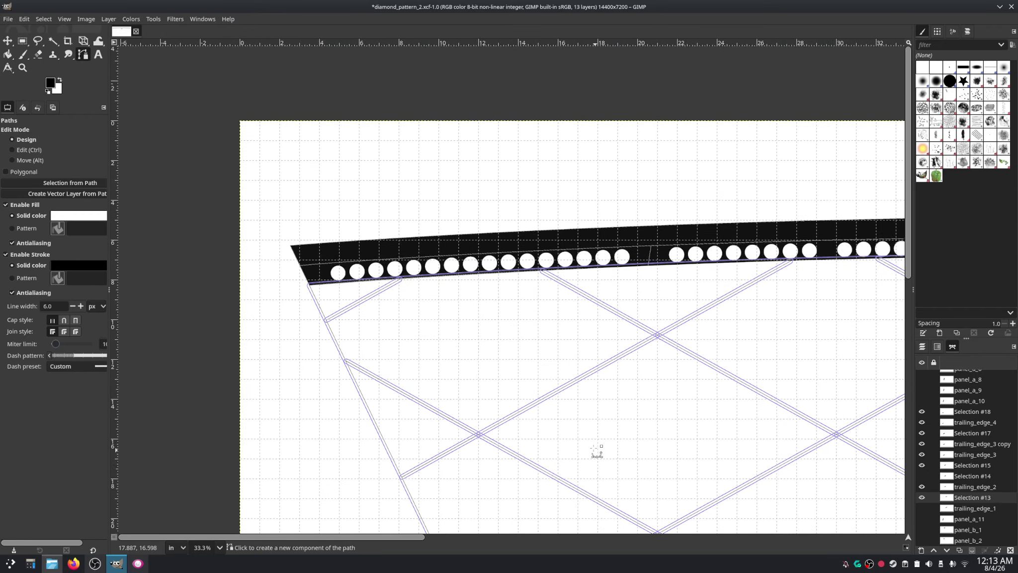
pyautogui.moveTo(785, 438); pyautogui.dragTo(355, 447)
pyautogui.moveTo(691, 334); pyautogui.dragTo(677, 336)
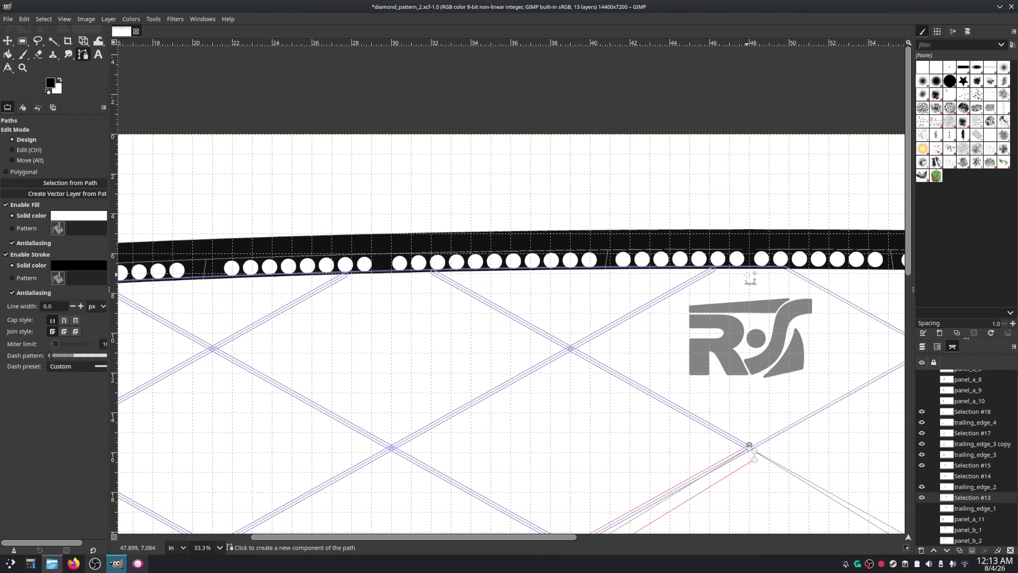
pyautogui.moveTo(725, 282); pyautogui.dragTo(602, 309)
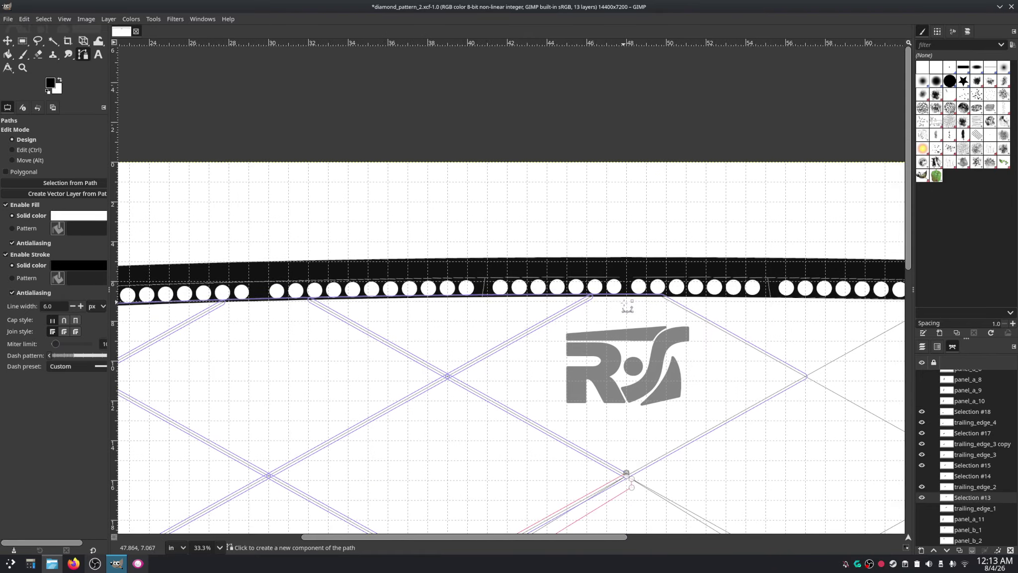
# Step: Save a new version of the image as diamond_pattern_3.xcf in the rsquad2_kite folder
pyautogui.click(8, 19)
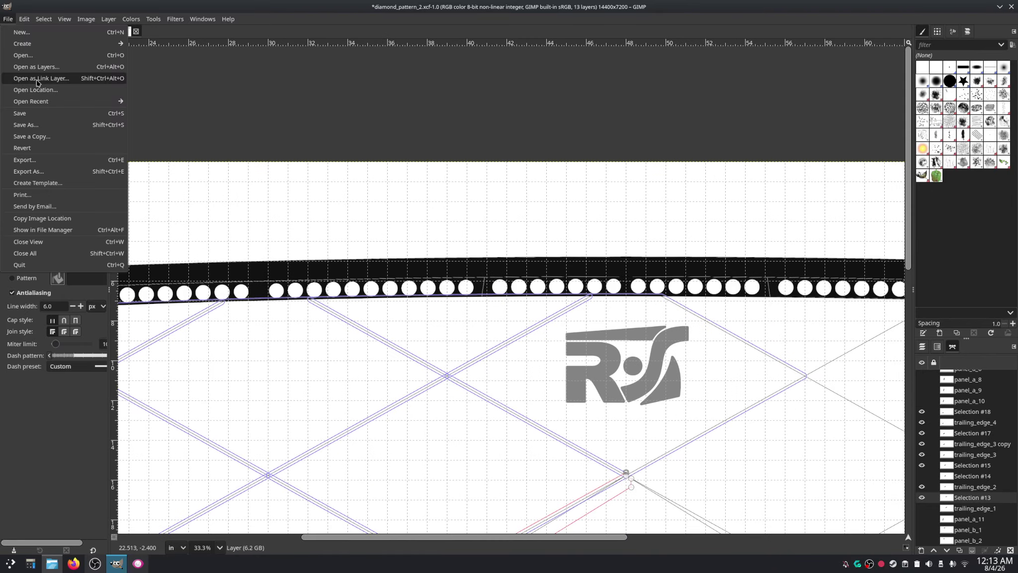
pyautogui.click(36, 127)
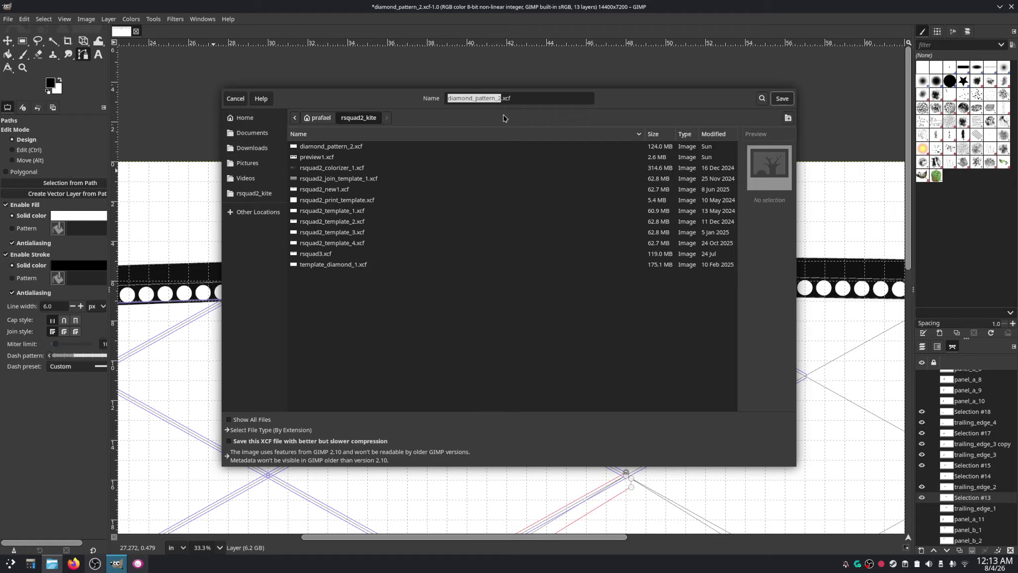
pyautogui.click(502, 98)
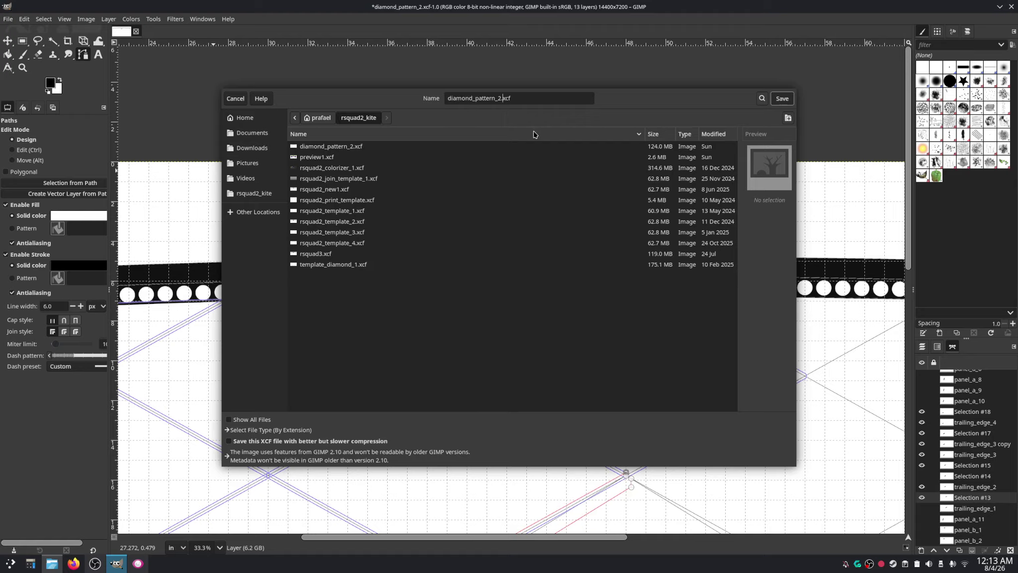
pyautogui.press('BackSpace')
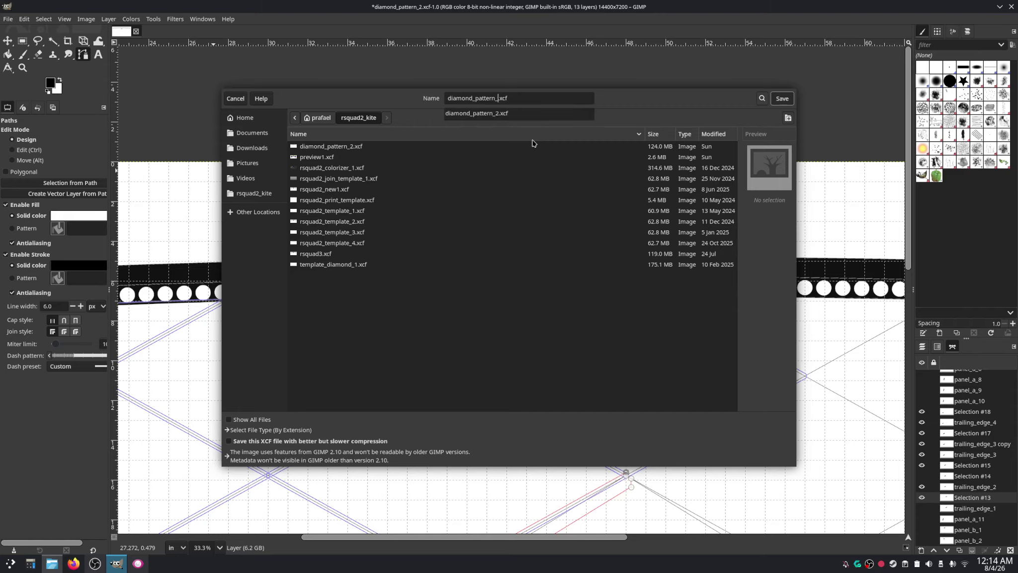
pyautogui.write('3')
pyautogui.click(781, 99)
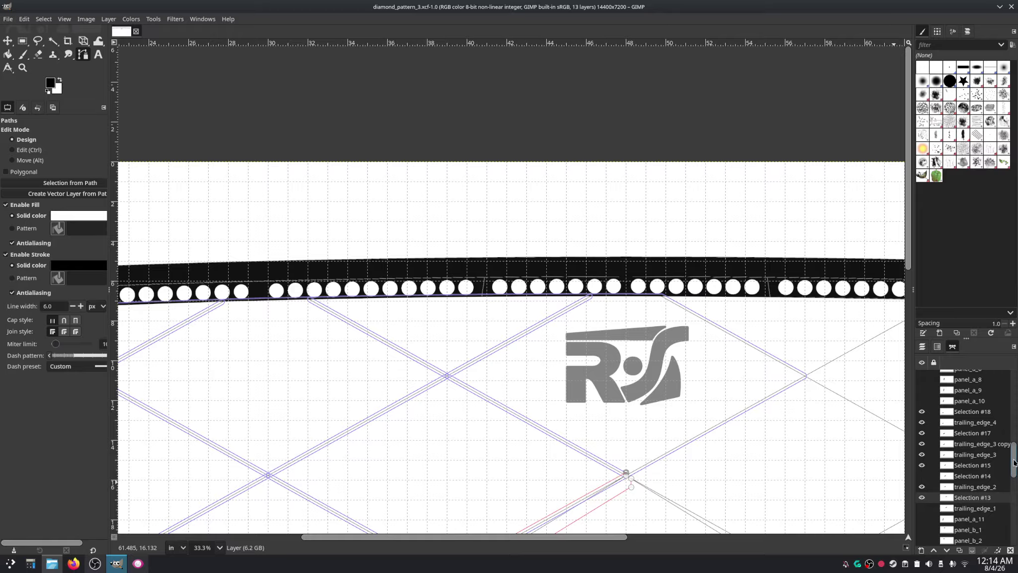
# Step: Show the center_panel path and compare its outline with the diamond outlines around the logo
pyautogui.moveTo(1016, 473); pyautogui.dragTo(1016, 439)
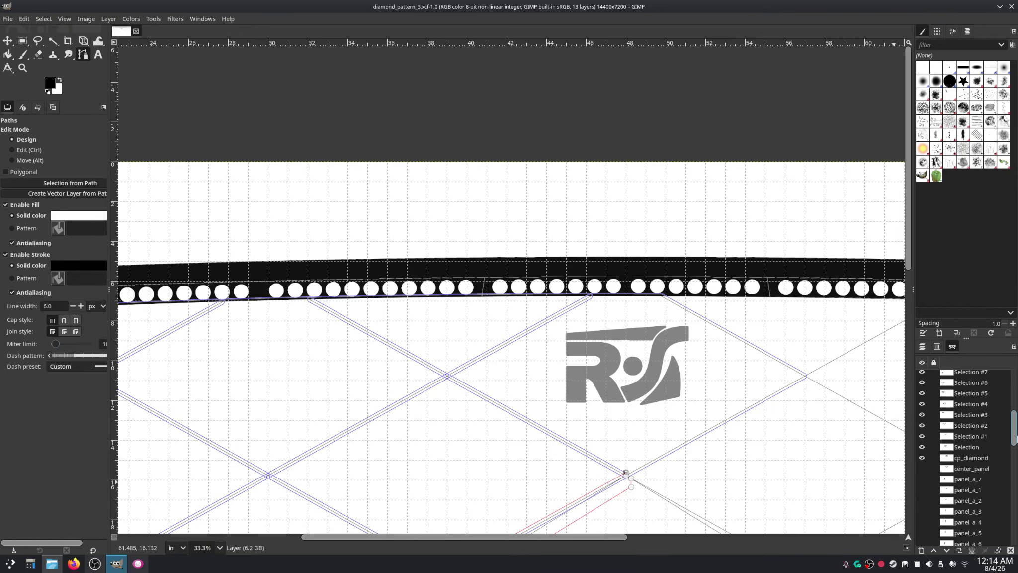
pyautogui.click(922, 468)
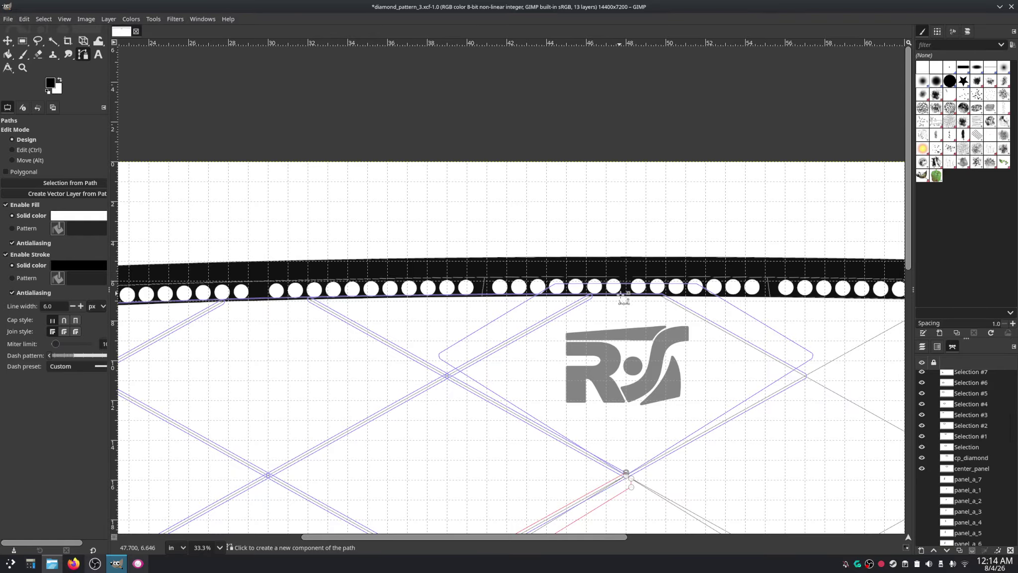
pyautogui.scroll(4, 621, 295)
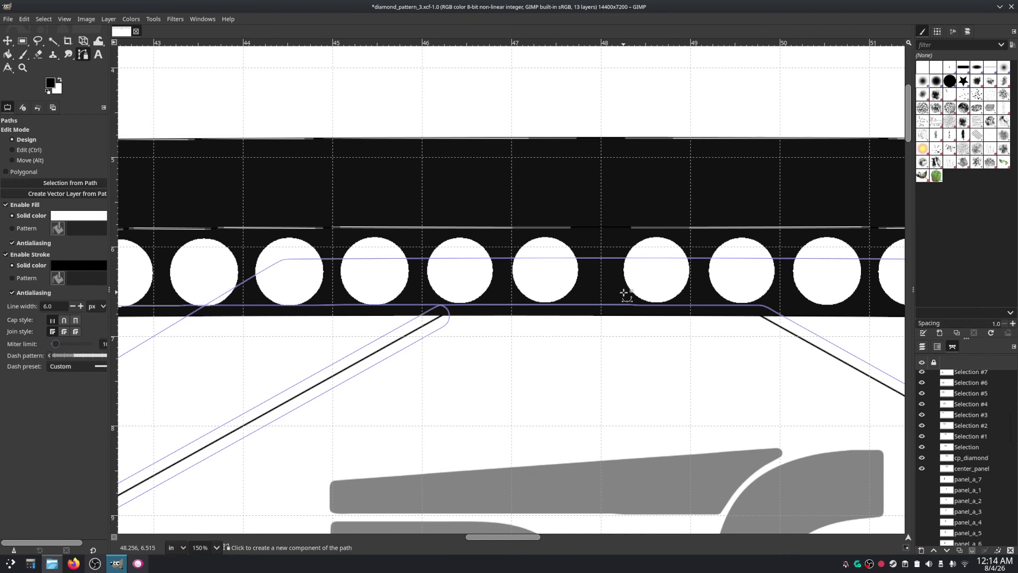
pyautogui.moveTo(491, 334); pyautogui.dragTo(688, 266)
pyautogui.scroll(-1, 689, 266)
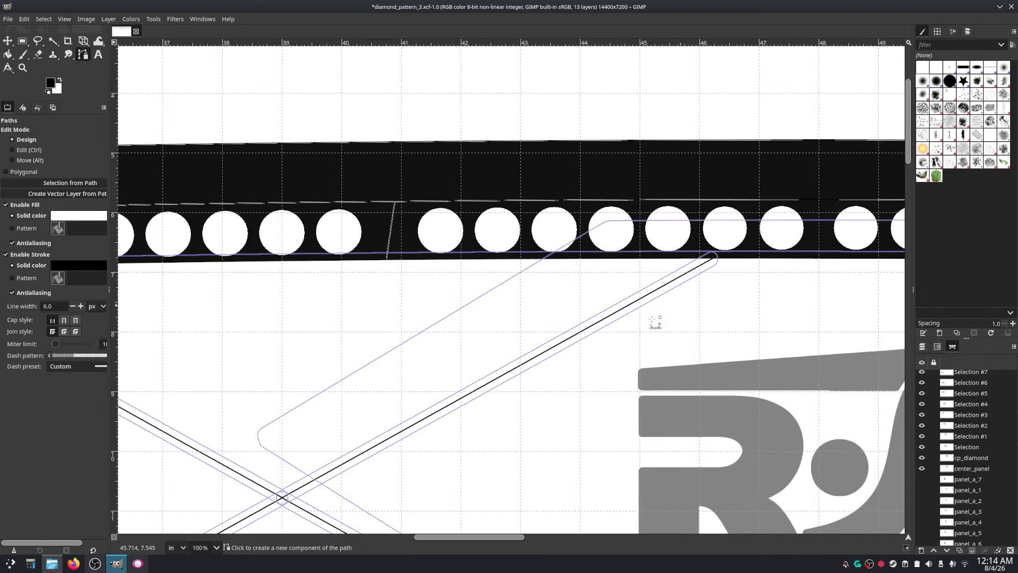
pyautogui.scroll(-2, 655, 323)
pyautogui.moveTo(488, 357); pyautogui.dragTo(399, 348)
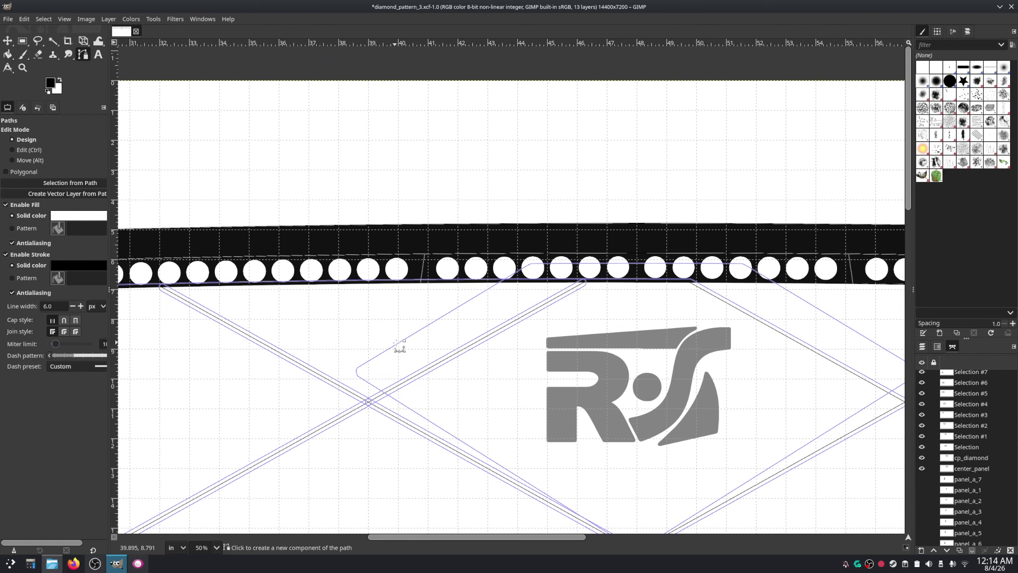
pyautogui.moveTo(400, 348); pyautogui.dragTo(341, 358)
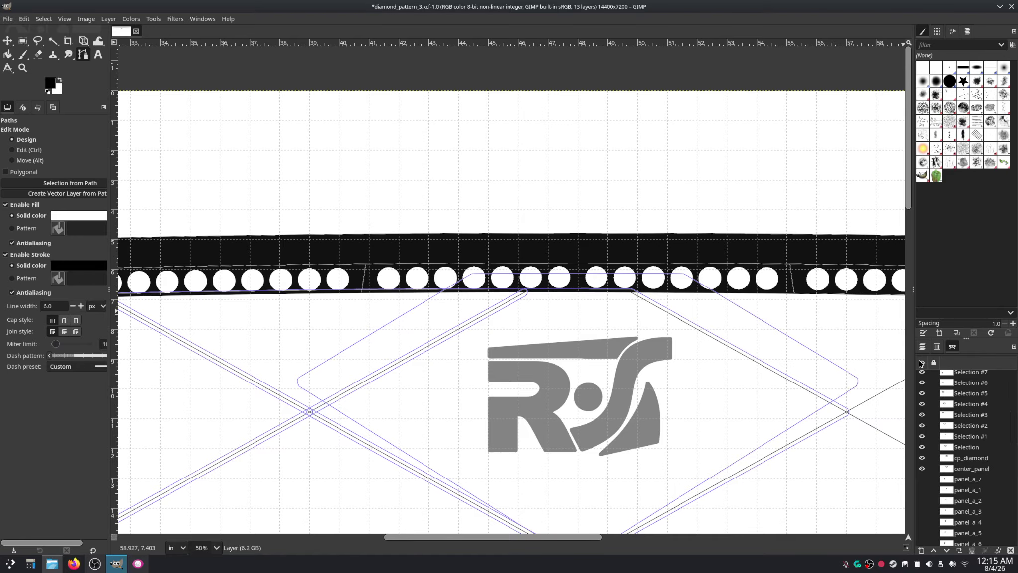
pyautogui.moveTo(748, 403); pyautogui.dragTo(770, 298)
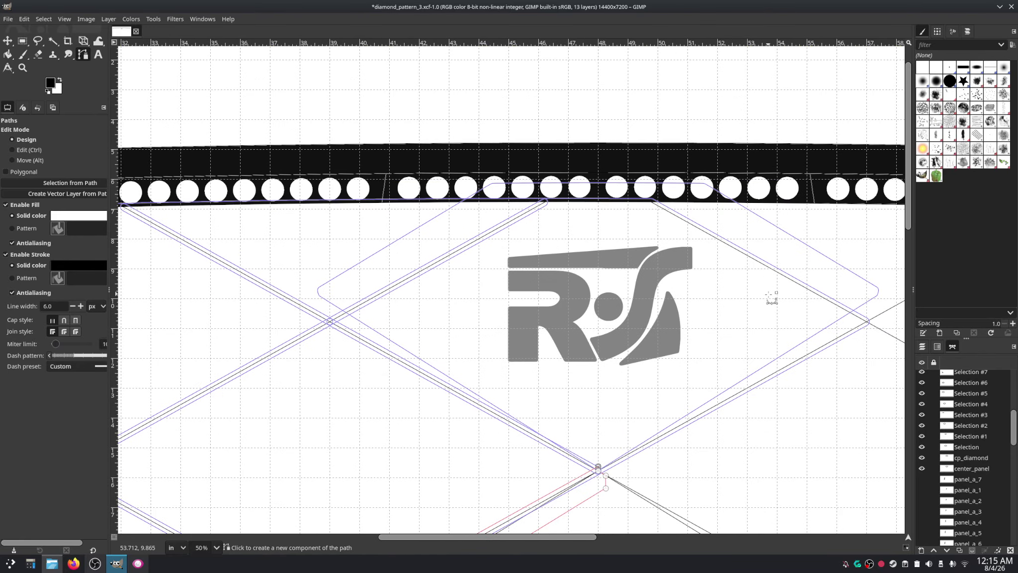
# Step: Show the print_template layer, toggling its visibility repeatedly to compare its lines with the diamond paths, and leave it visible
pyautogui.click(922, 346)
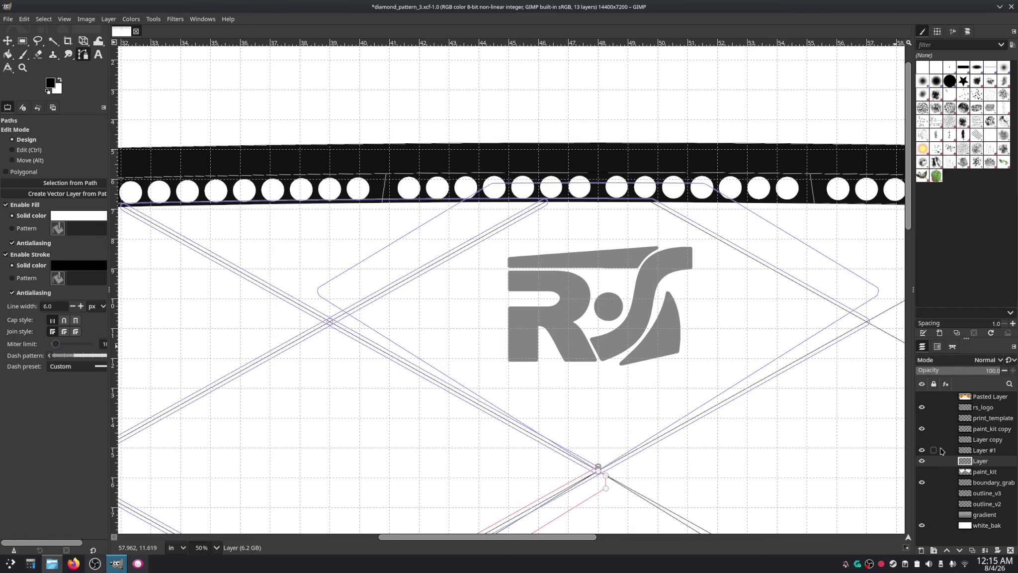
pyautogui.click(922, 418)
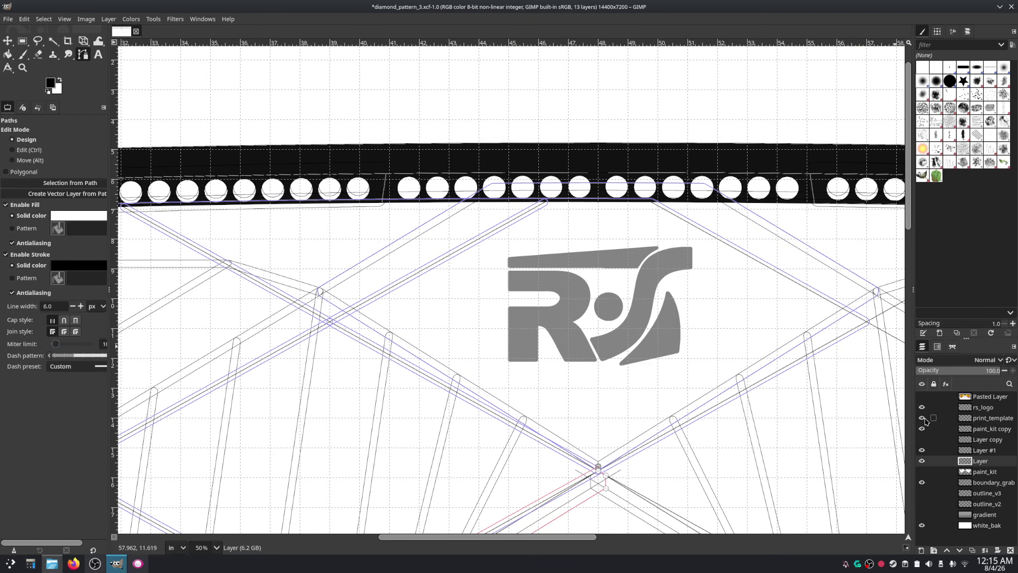
pyautogui.click(923, 418)
pyautogui.click(923, 418)
pyautogui.click(923, 419)
pyautogui.click(923, 419)
pyautogui.click(923, 418)
pyautogui.click(923, 418)
pyautogui.click(923, 419)
pyautogui.click(924, 418)
pyautogui.click(924, 418)
pyautogui.click(924, 419)
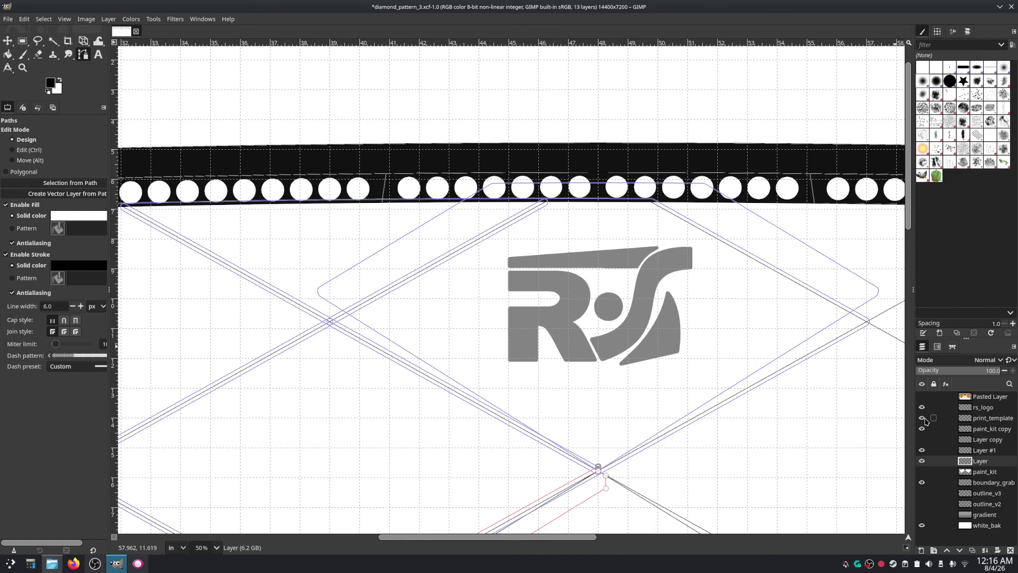
pyautogui.click(924, 418)
pyautogui.click(924, 419)
pyautogui.click(924, 419)
pyautogui.click(924, 419)
pyautogui.click(924, 419)
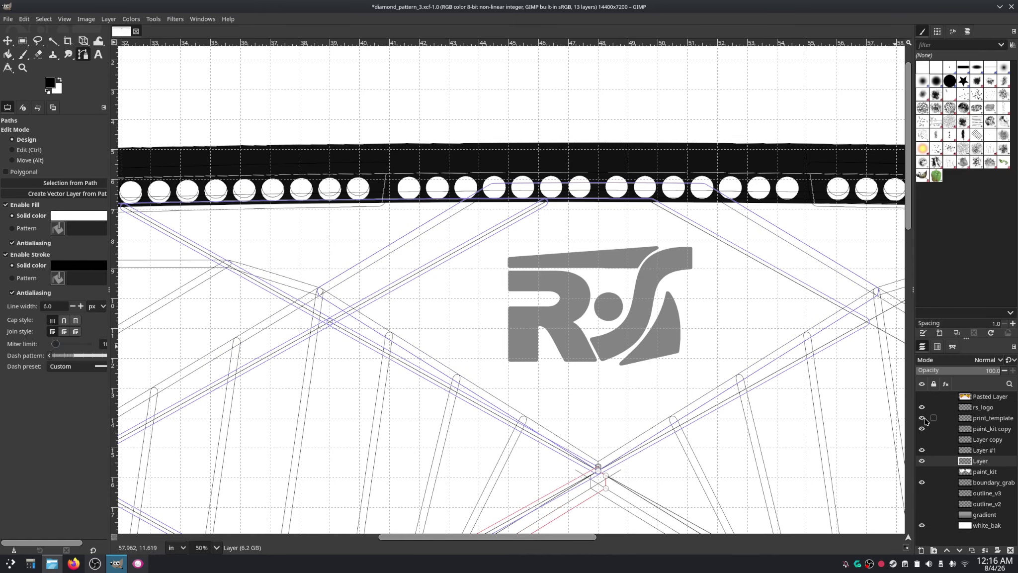
pyautogui.click(924, 419)
pyautogui.click(924, 418)
pyautogui.click(924, 418)
pyautogui.click(924, 418)
pyautogui.click(924, 419)
pyautogui.click(924, 419)
pyautogui.click(924, 418)
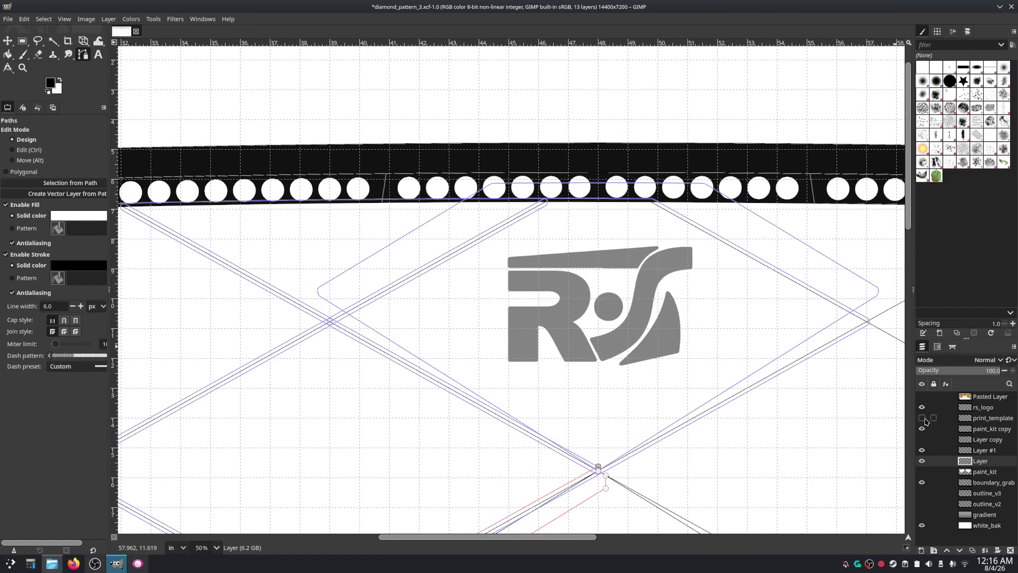
pyautogui.click(924, 418)
pyautogui.click(924, 419)
pyautogui.click(924, 418)
pyautogui.click(924, 418)
pyautogui.click(924, 419)
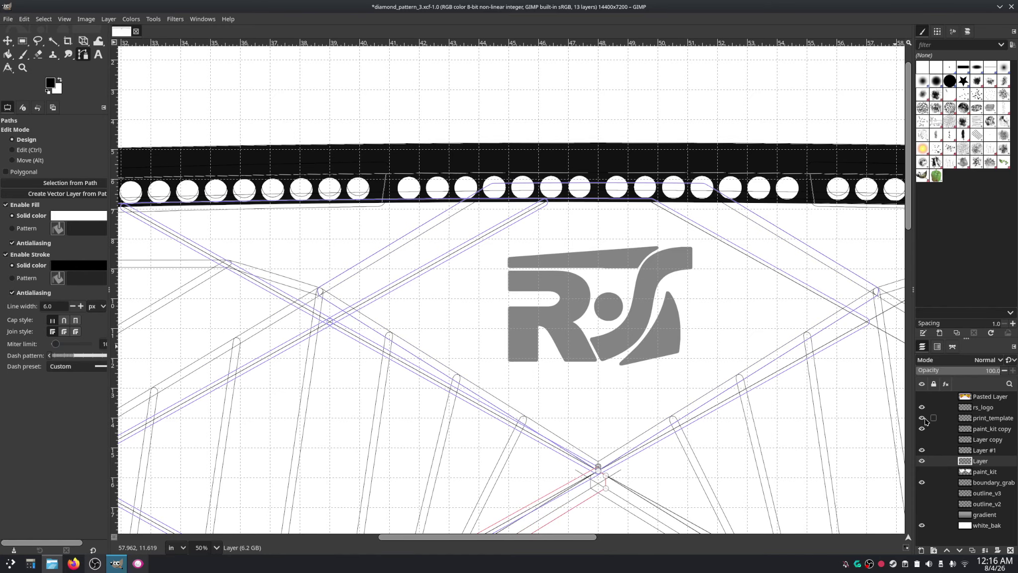
pyautogui.click(924, 418)
pyautogui.click(924, 419)
pyautogui.click(924, 419)
pyautogui.click(924, 418)
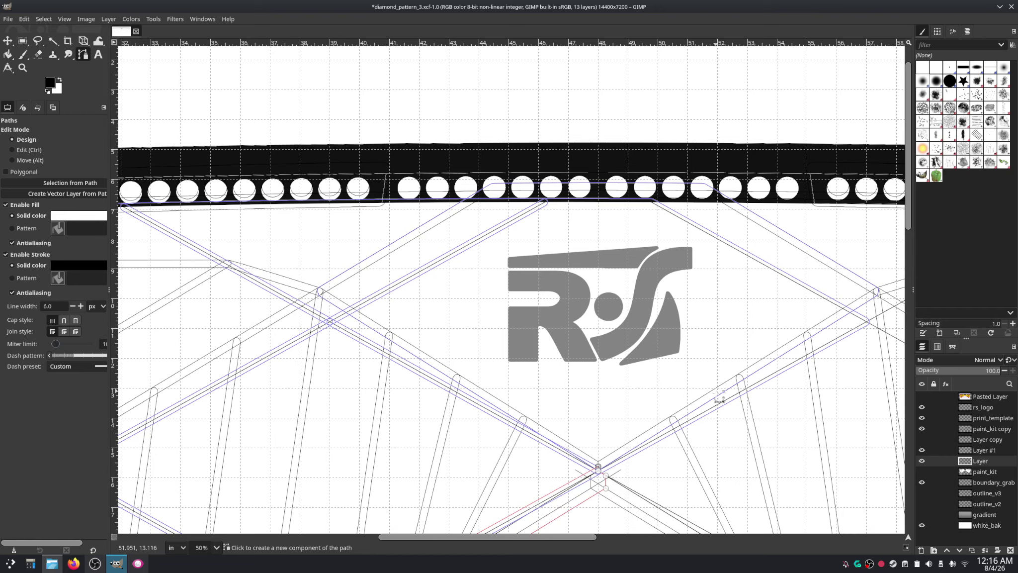
# Step: Examine the template lines against the diamond pattern from the logo to the wing tip near 92 in and back
pyautogui.scroll(-5, 567, 363)
pyautogui.scroll(-3, 601, 290)
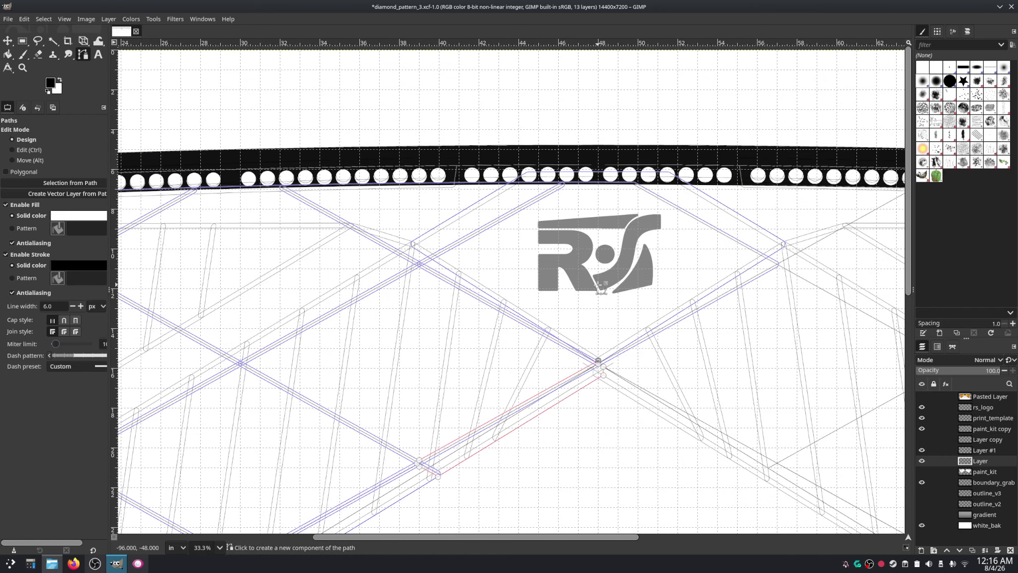
pyautogui.scroll(1, 661, 210)
pyautogui.scroll(-2, 454, 284)
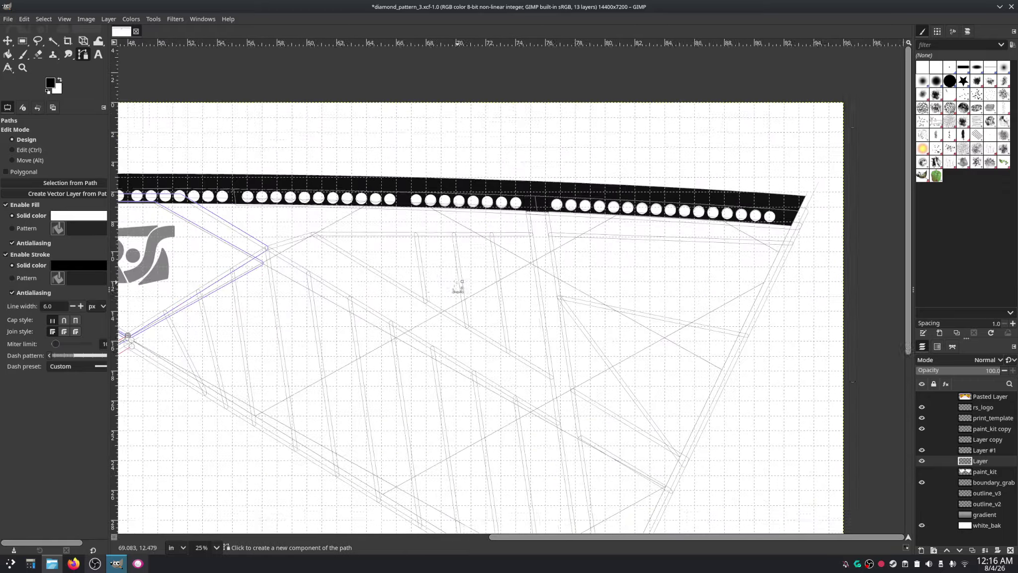
pyautogui.scroll(4, 731, 250)
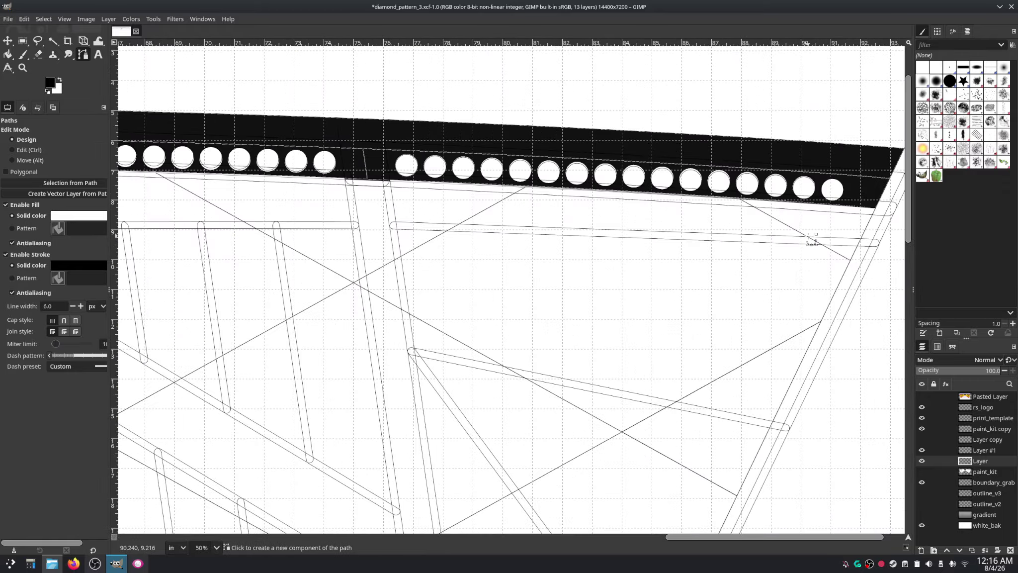
pyautogui.hscroll(4, 721, 263)
pyautogui.scroll(1, 711, 271)
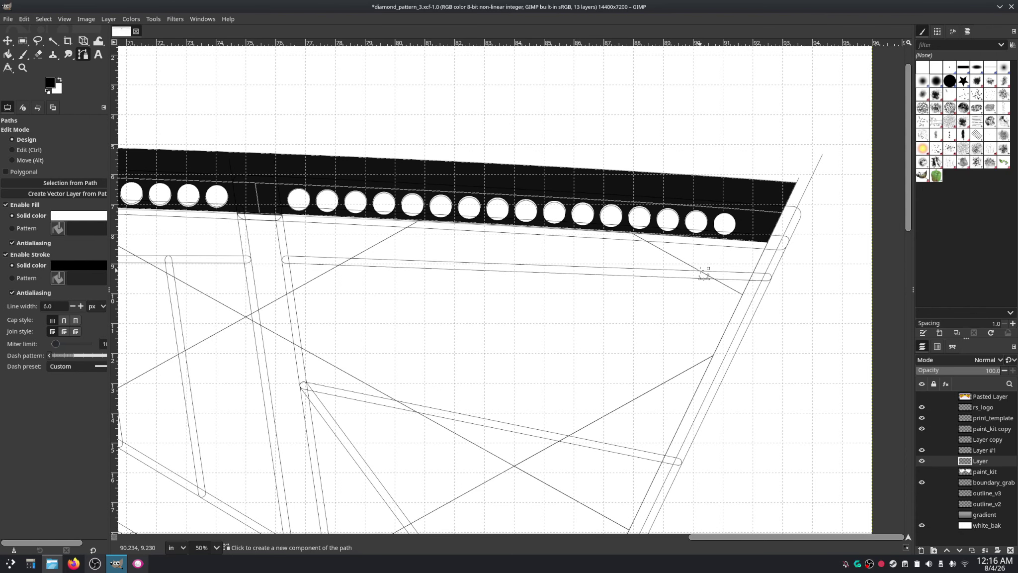
pyautogui.scroll(-1, 550, 301)
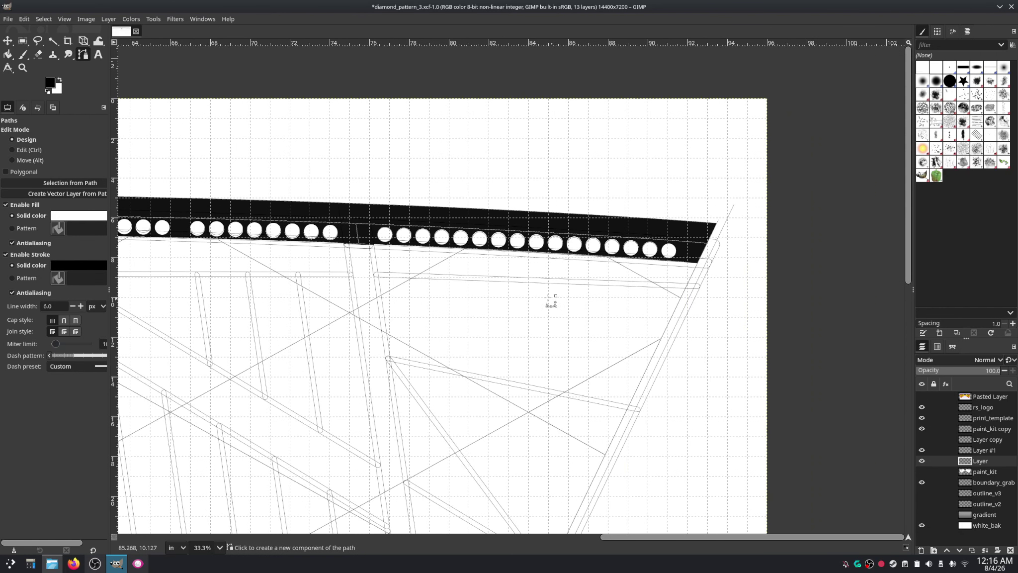
pyautogui.hscroll(-5, 689, 276)
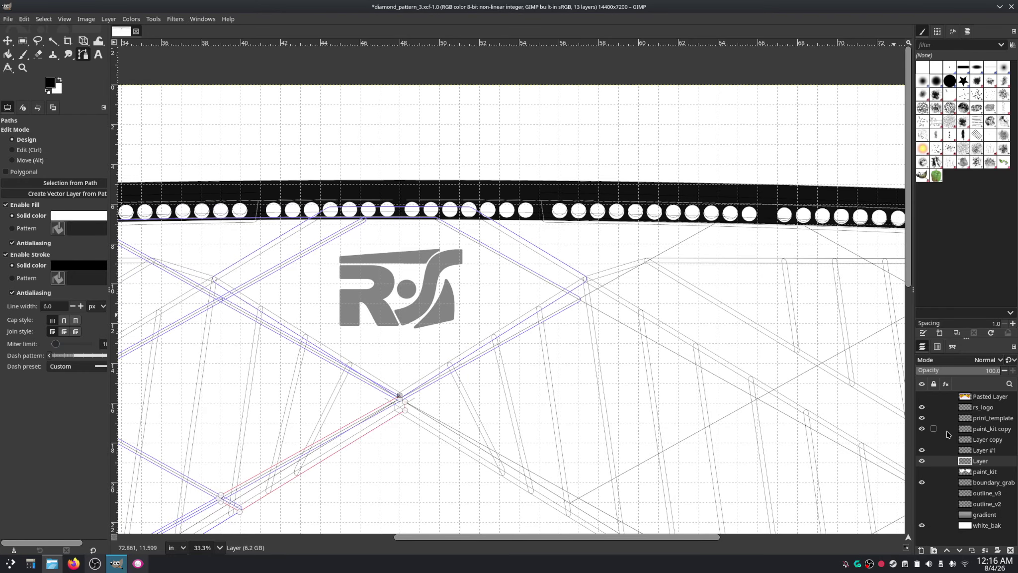
# Step: Make the paint_kit copy layer active and bring the center panel around the logo into view
pyautogui.click(963, 430)
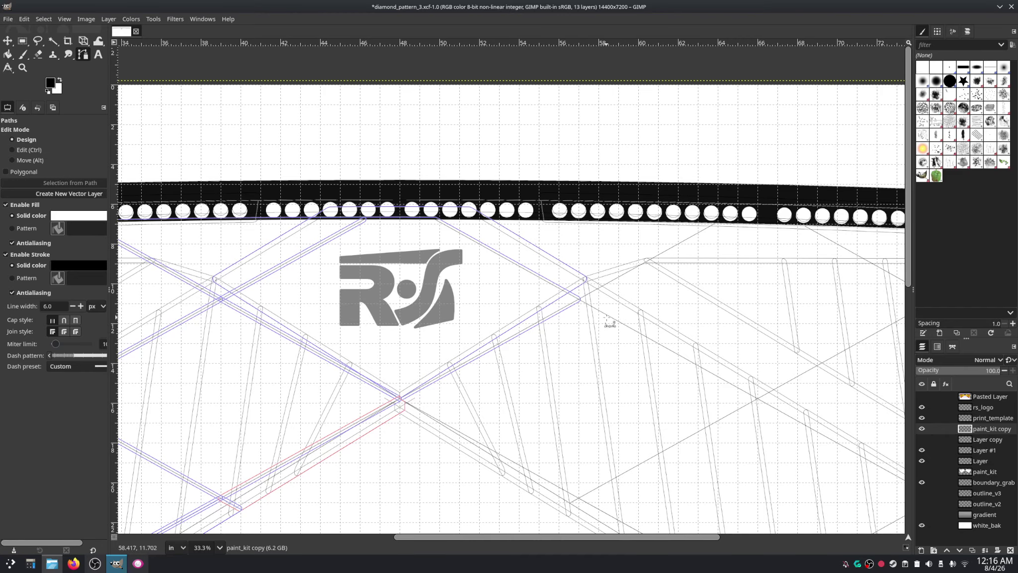
pyautogui.scroll(1, 383, 245)
pyautogui.hscroll(-4, 383, 245)
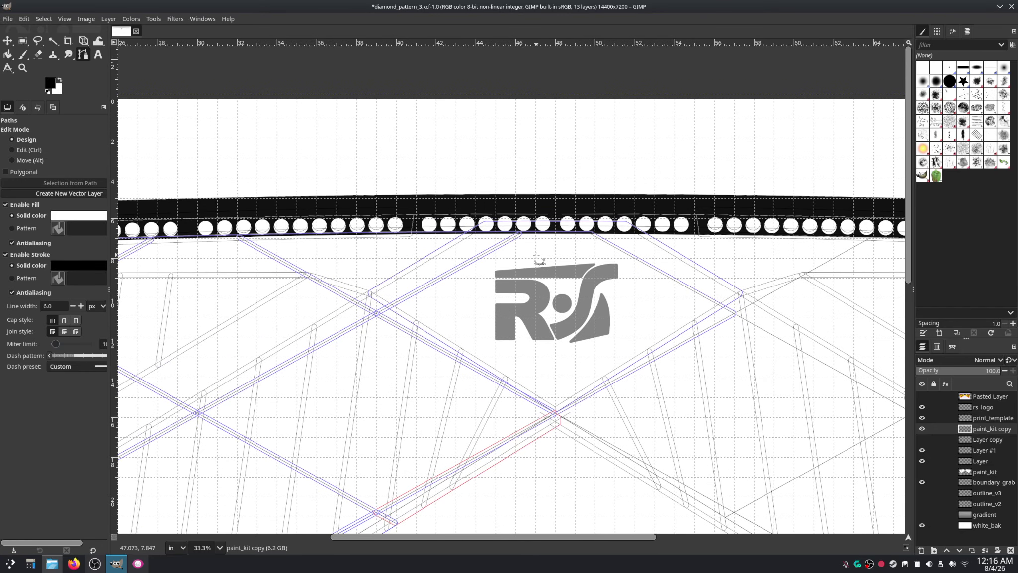
# Step: Hide the grid overlay so the panel outlines right of the logo are easier to see
pyautogui.hscroll(3, 392, 251)
pyautogui.hscroll(8, 401, 258)
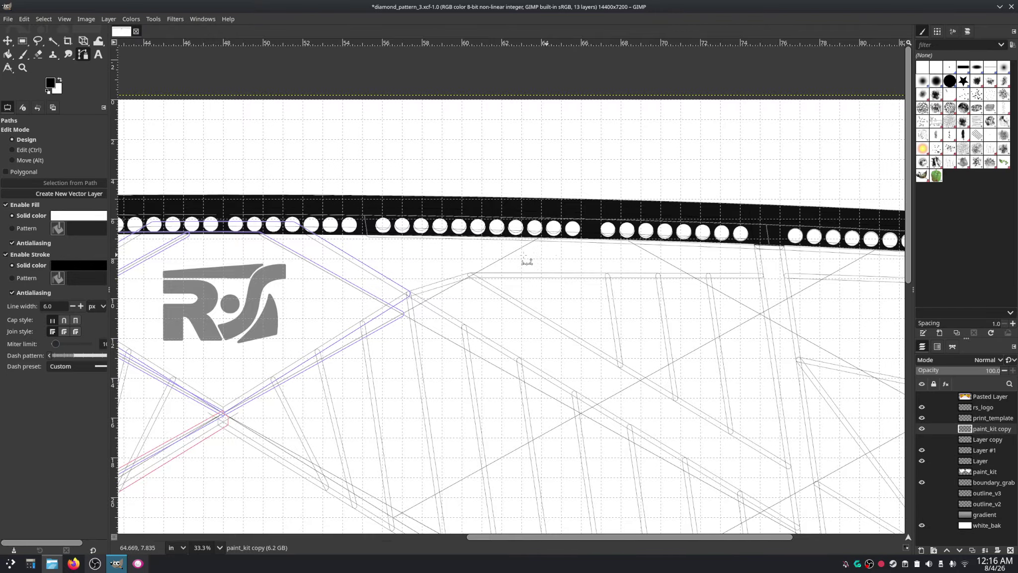
pyautogui.scroll(-1, 506, 238)
pyautogui.hscroll(-4, 506, 238)
pyautogui.scroll(-1, 506, 238)
pyautogui.click(64, 19)
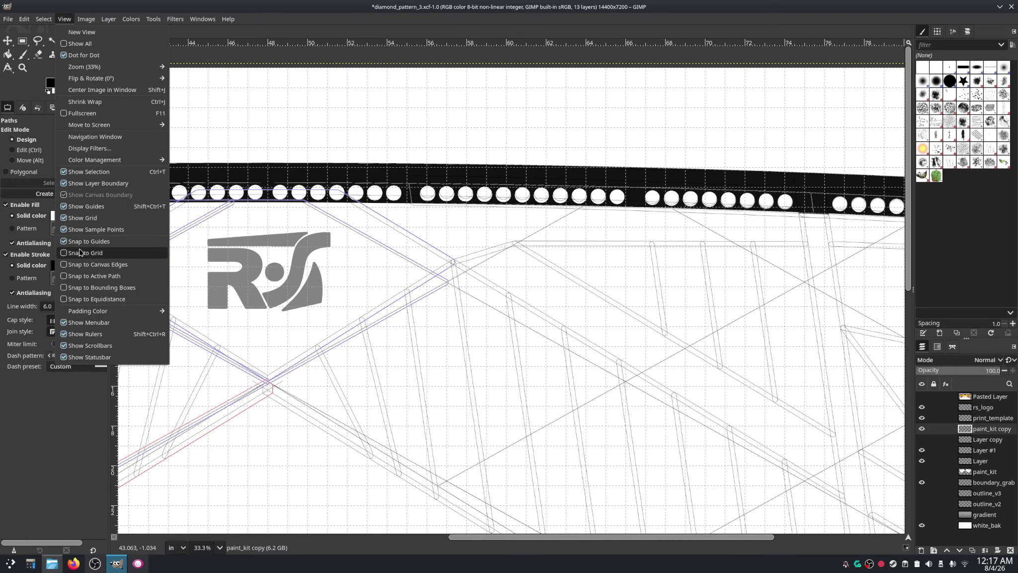
pyautogui.click(67, 218)
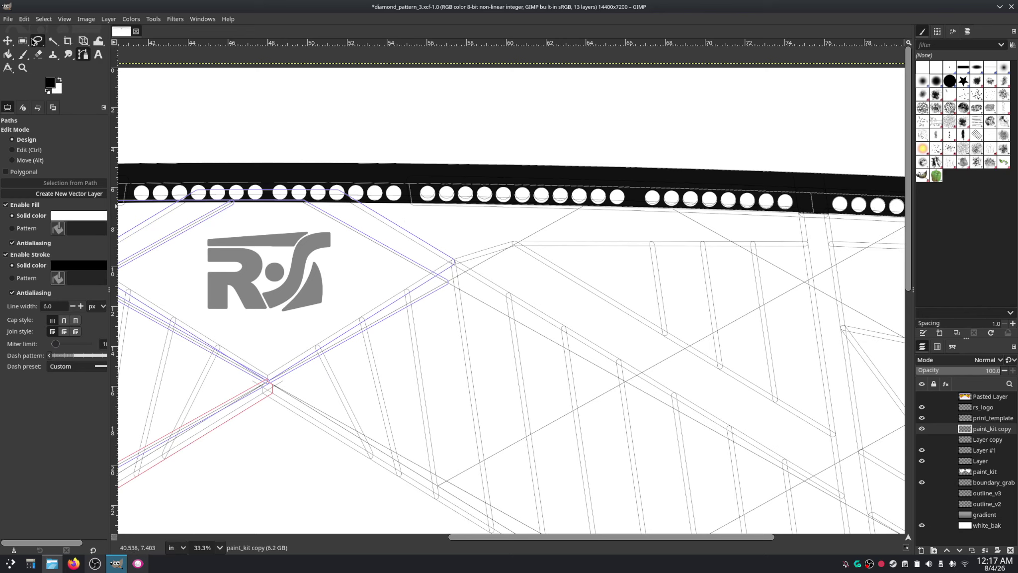
# Step: Set the Move tool to move layers and nudge the paint_kit copy layer slightly upward
pyautogui.click(8, 41)
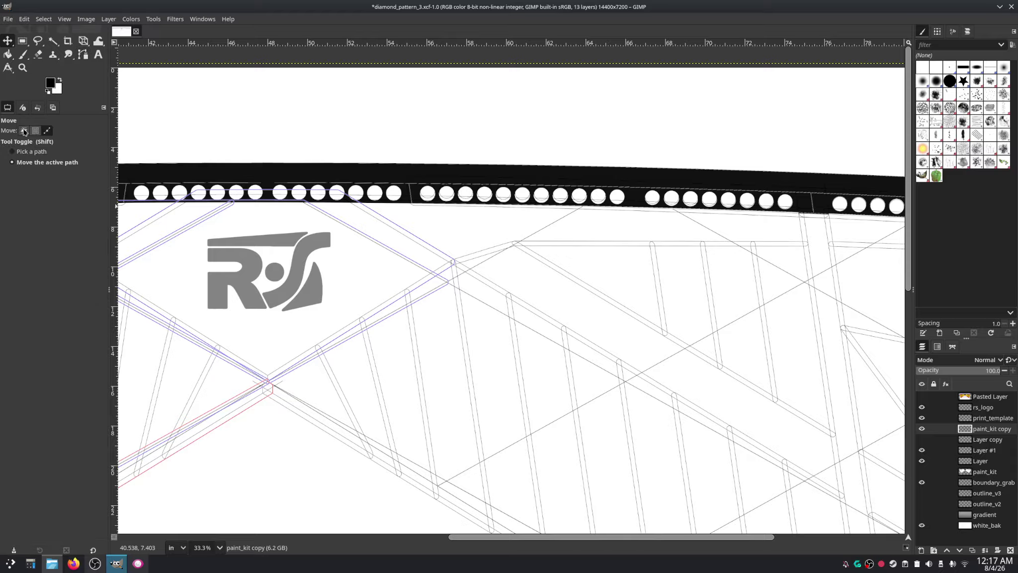
pyautogui.click(24, 130)
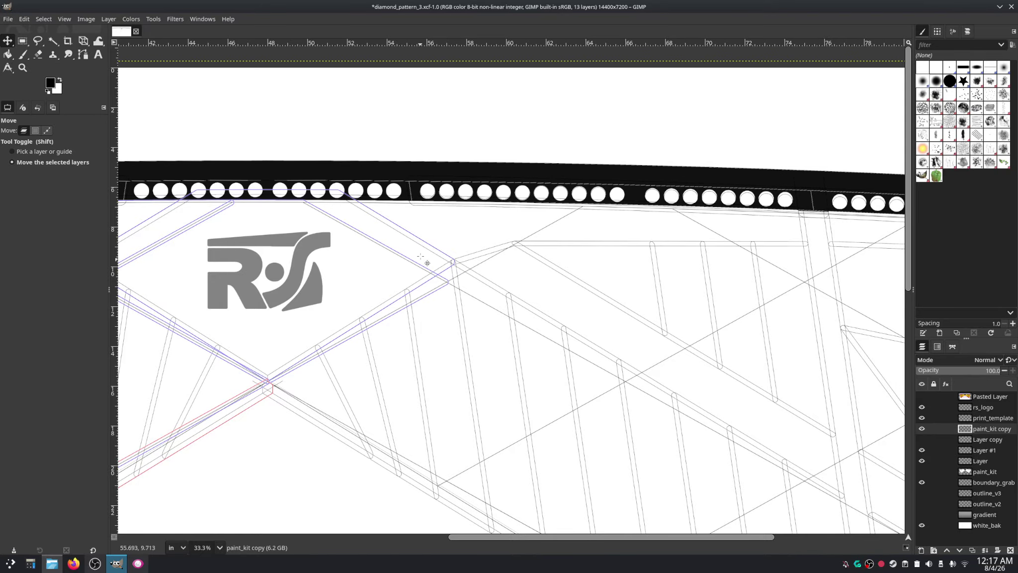
pyautogui.moveTo(456, 236); pyautogui.dragTo(750, 233)
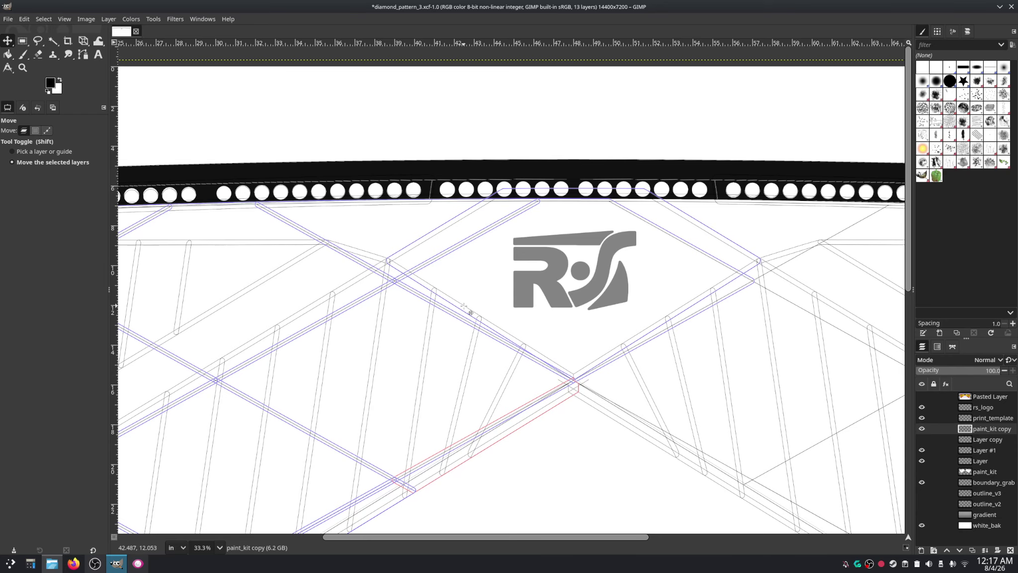
# Step: Examine how the black band and white circles line up with the diamond paths along the left wing to its tip
pyautogui.hscroll(-5, 815, 264)
pyautogui.hscroll(-8, 813, 259)
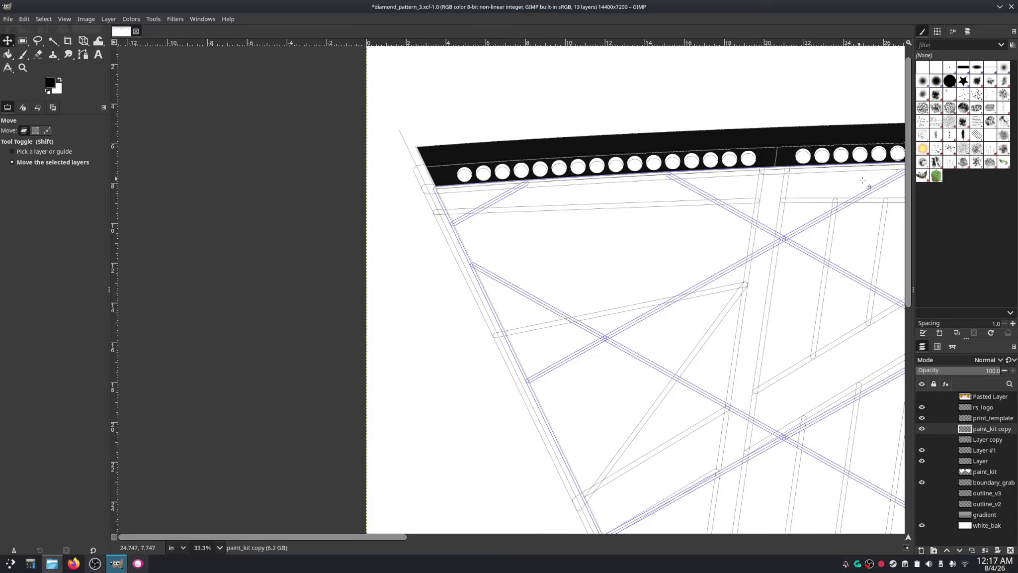
pyautogui.hscroll(3, 688, 222)
pyautogui.scroll(1, 688, 222)
pyautogui.hscroll(1, 676, 224)
pyautogui.scroll(1, 676, 224)
pyautogui.moveTo(664, 225); pyautogui.dragTo(704, 180)
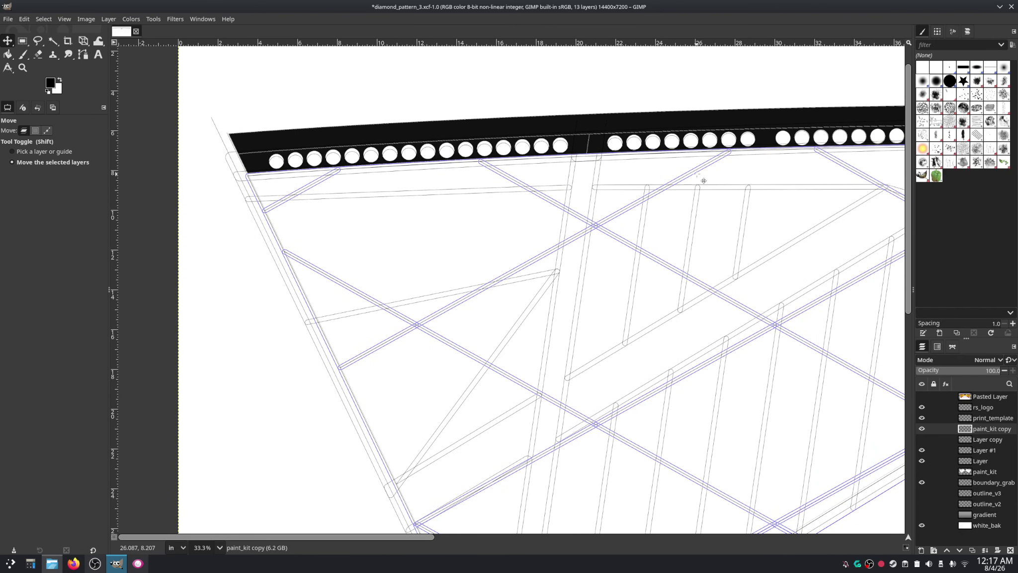
pyautogui.moveTo(703, 180); pyautogui.dragTo(637, 198)
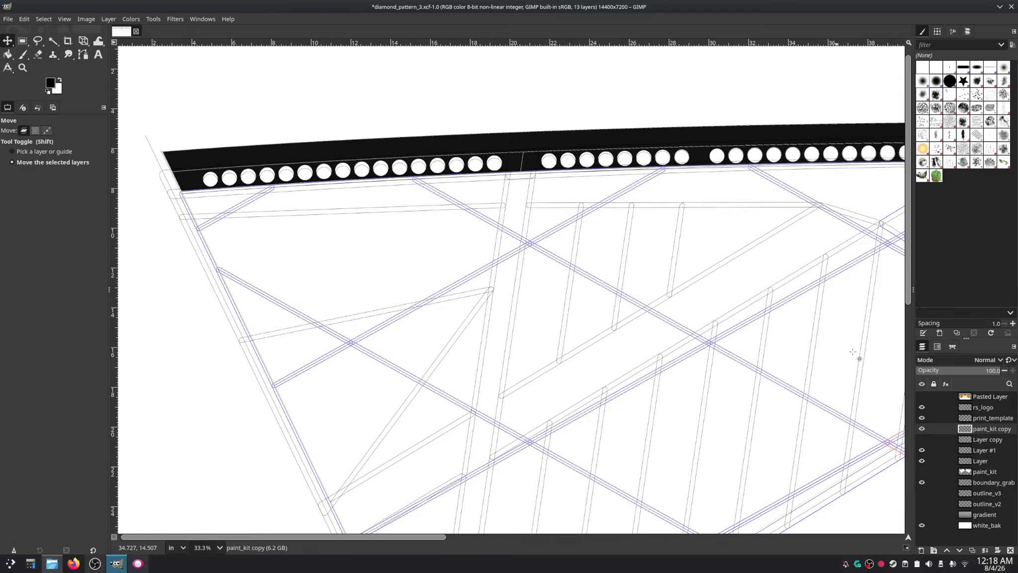
# Step: Hide the paint_kit copy layer and compare the bare template outlines with the diamond paths from the left wing to the logo
pyautogui.click(921, 429)
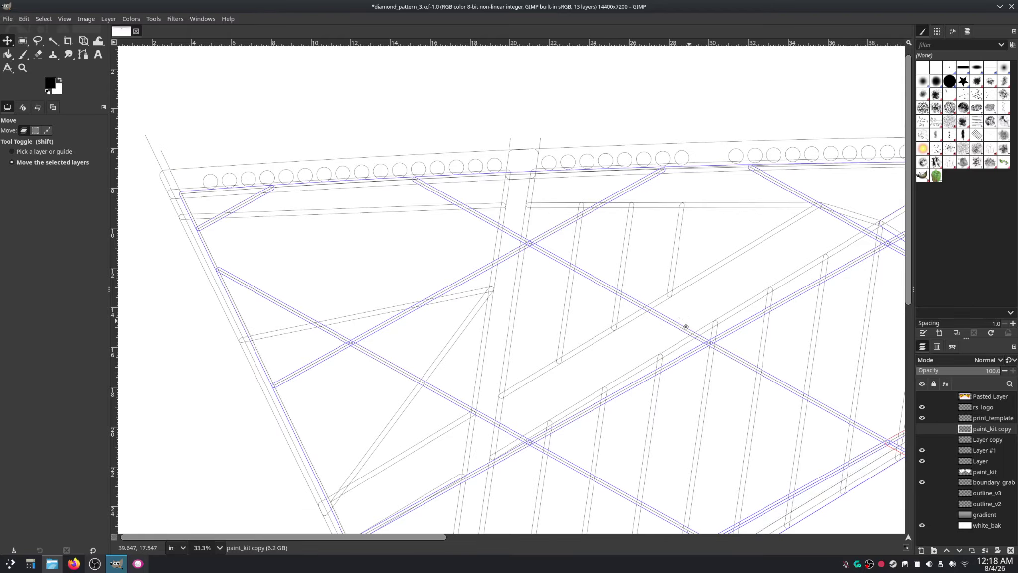
pyautogui.moveTo(748, 251); pyautogui.dragTo(517, 271)
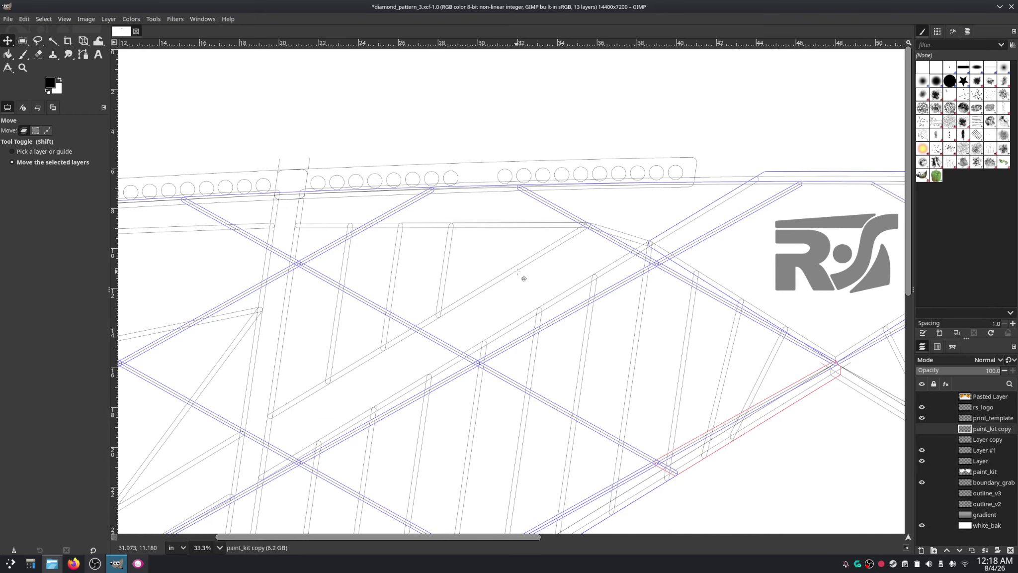
pyautogui.moveTo(524, 279); pyautogui.dragTo(750, 267)
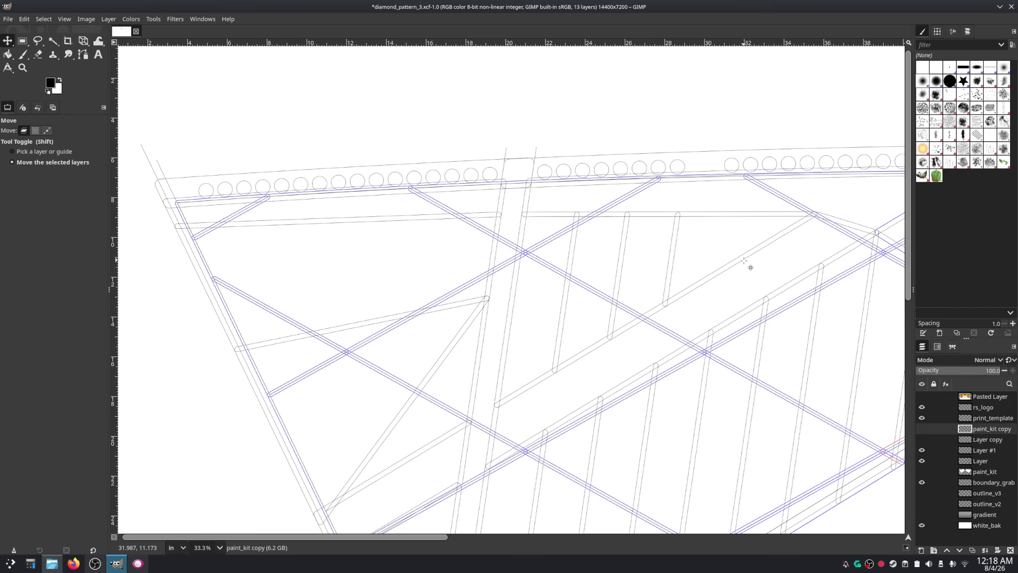
pyautogui.moveTo(744, 261)
pyautogui.mouseDown()
pyautogui.moveTo(579, 295)
pyautogui.moveTo(405, 300)
pyautogui.moveTo(359, 315)
pyautogui.mouseUp()
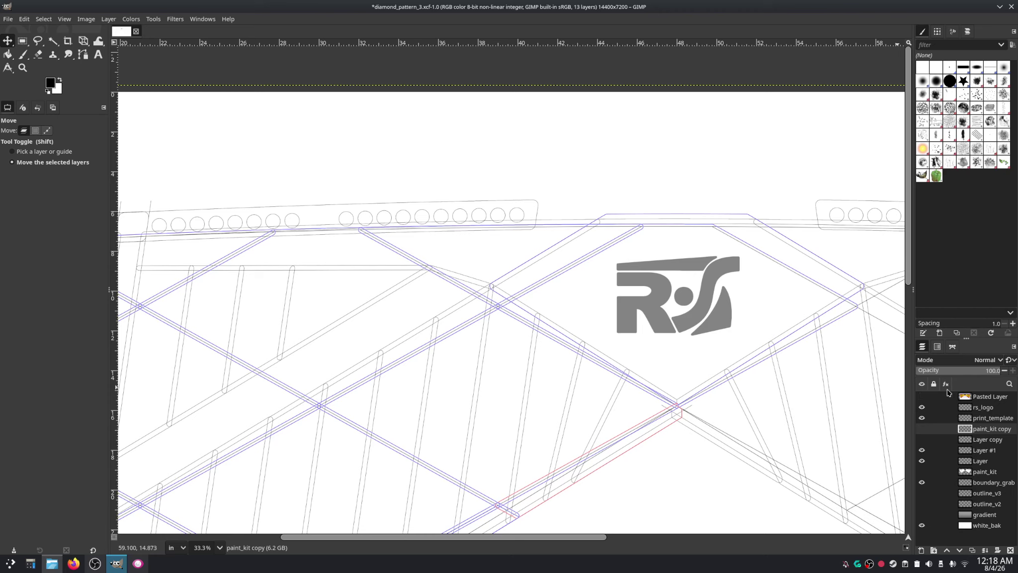
# Step: Find panel_c_1 among the paths and show it briefly to check its location, leaving it hidden
pyautogui.click(952, 346)
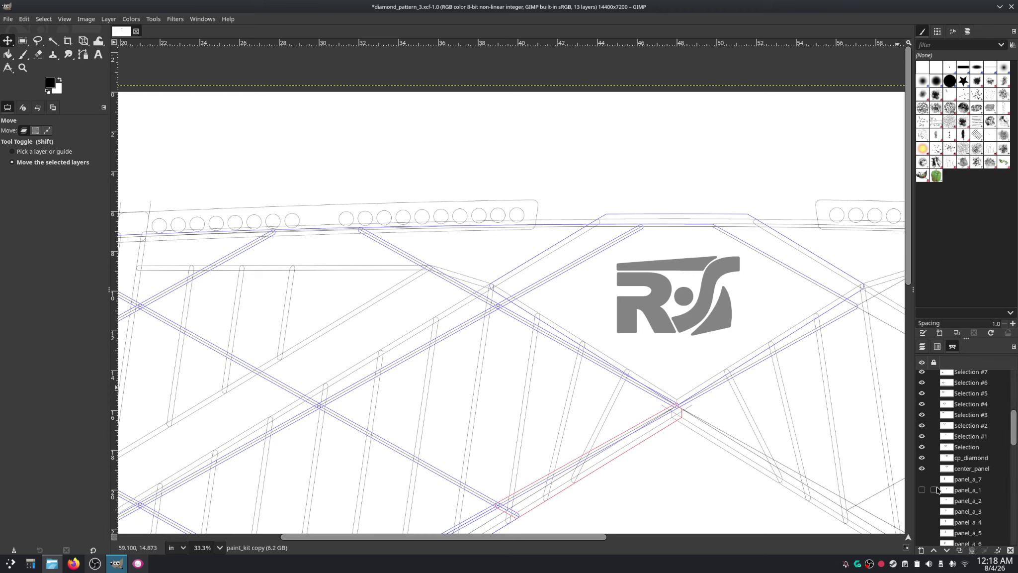
pyautogui.moveTo(1014, 431); pyautogui.dragTo(1009, 532)
pyautogui.click(921, 471)
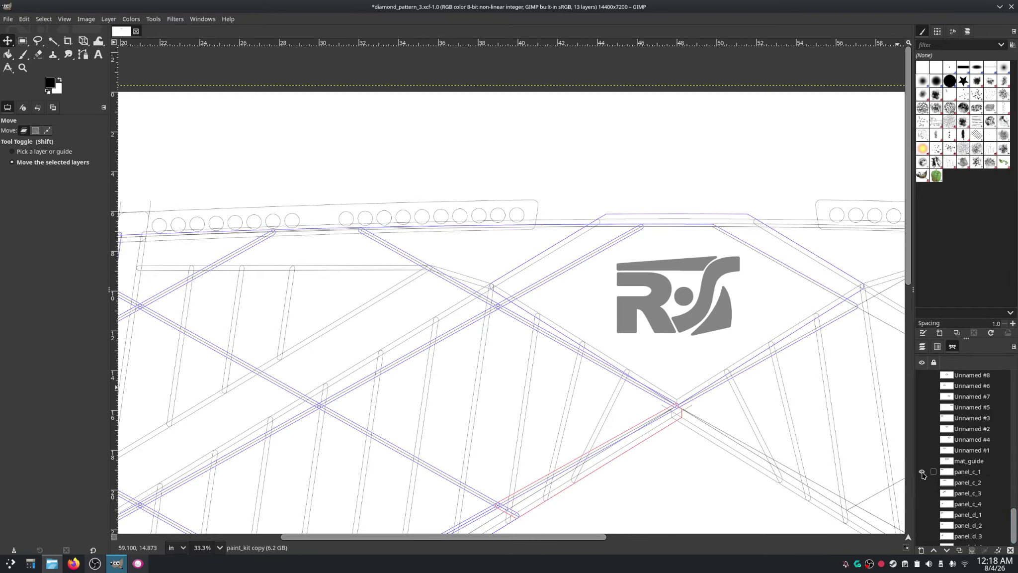
pyautogui.click(921, 472)
# Step: Toggle the panel_c_2 path repeatedly to compare its outline with the template, leaving it visible
pyautogui.click(923, 482)
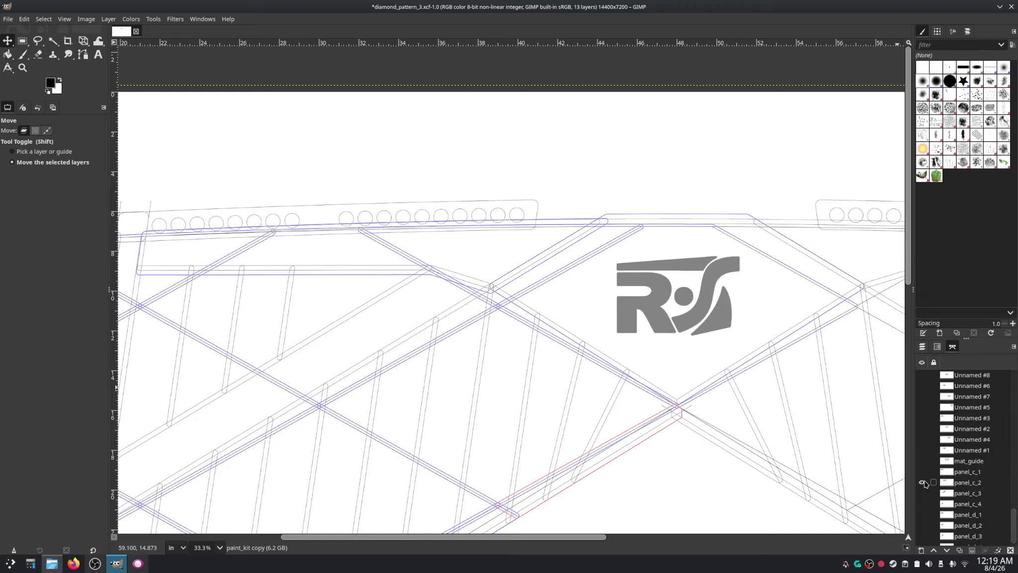
pyautogui.click(922, 482)
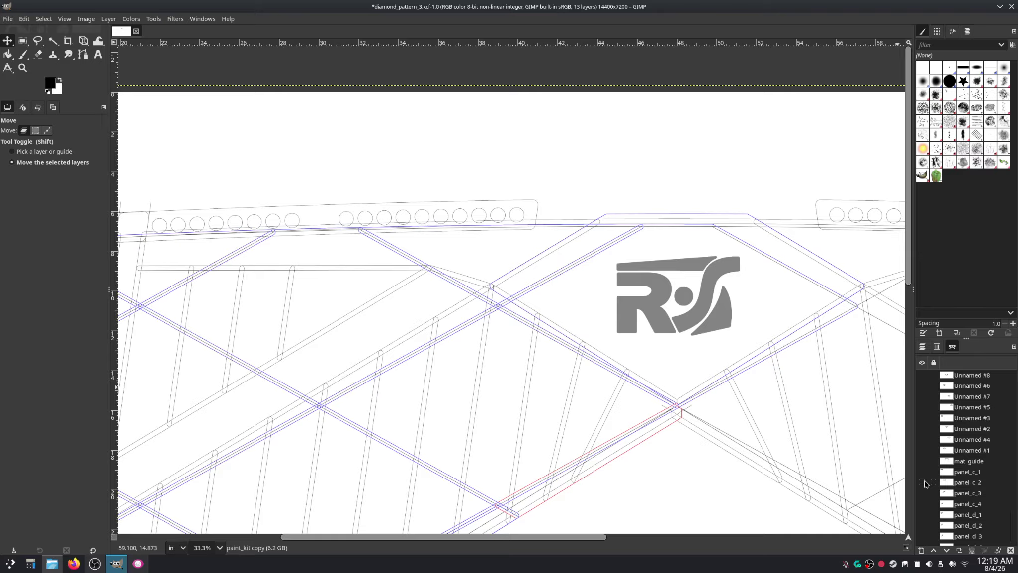
pyautogui.click(922, 482)
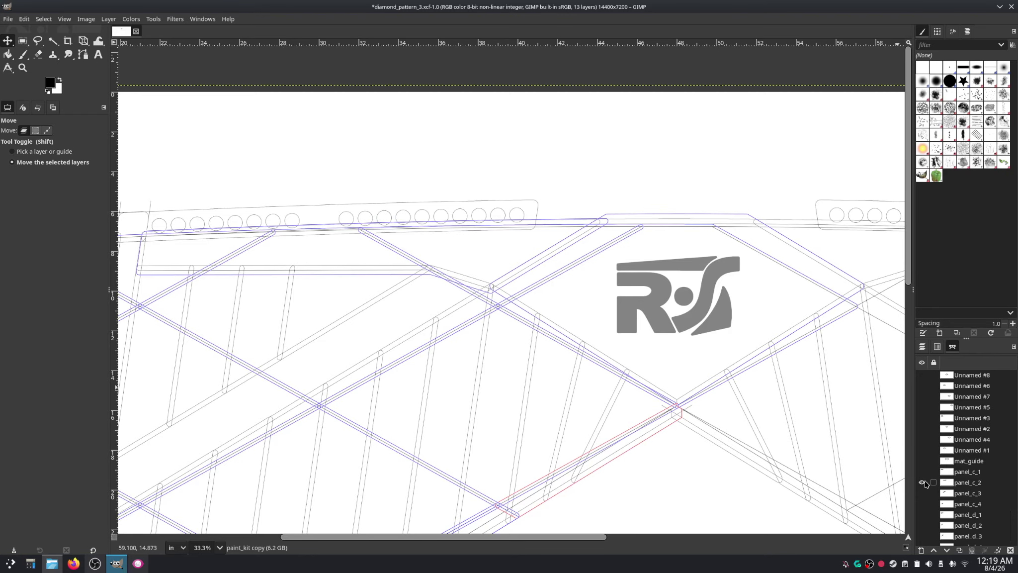
pyautogui.click(922, 482)
pyautogui.click(922, 483)
pyautogui.click(922, 482)
pyautogui.click(922, 482)
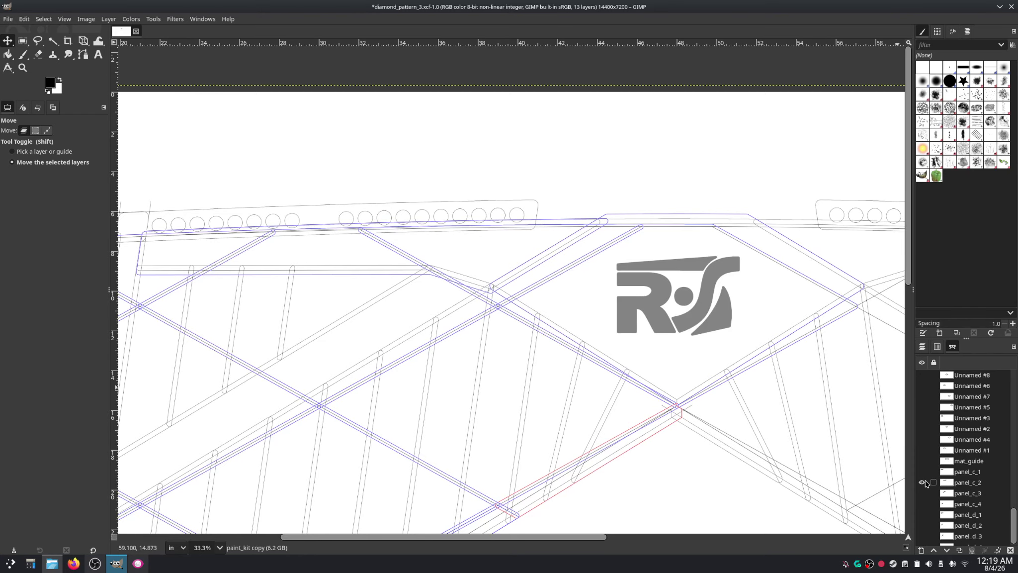
# Step: Examine up close where the panel_c_2 outline meets the center panel and diamond outlines beside the logo
pyautogui.scroll(2, 694, 360)
pyautogui.scroll(2, 389, 114)
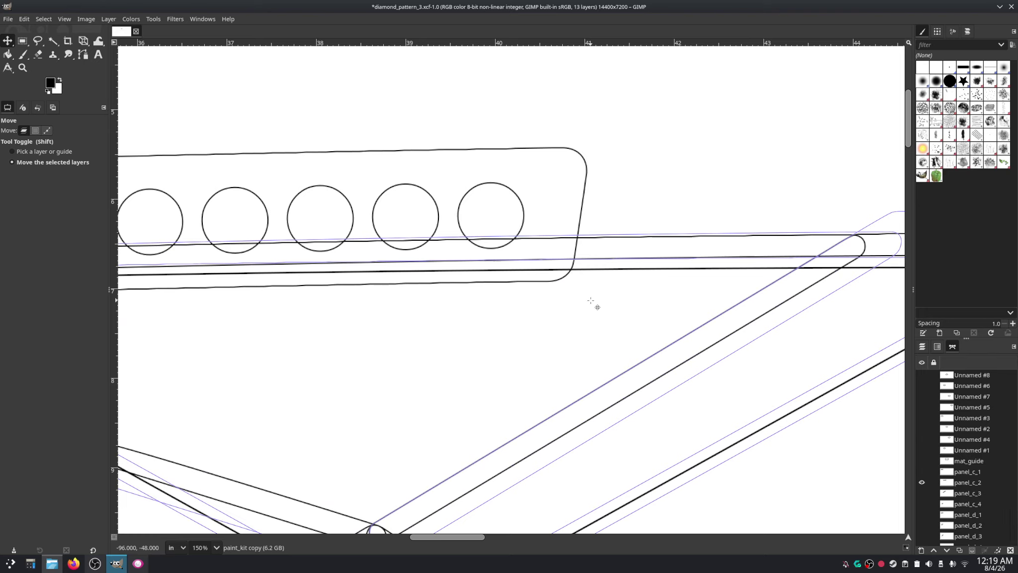
pyautogui.scroll(-1, 591, 300)
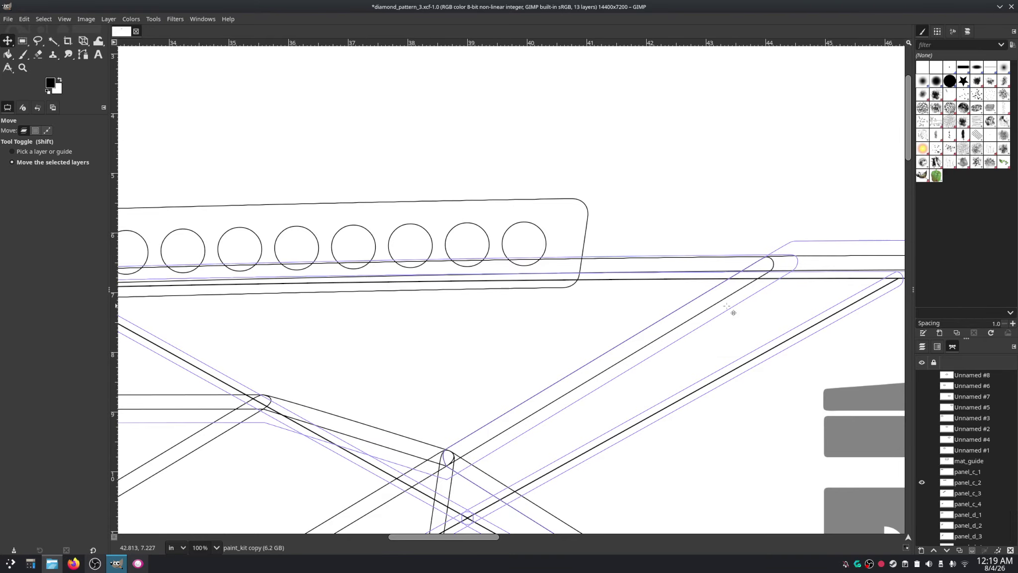
pyautogui.hscroll(10, 732, 307)
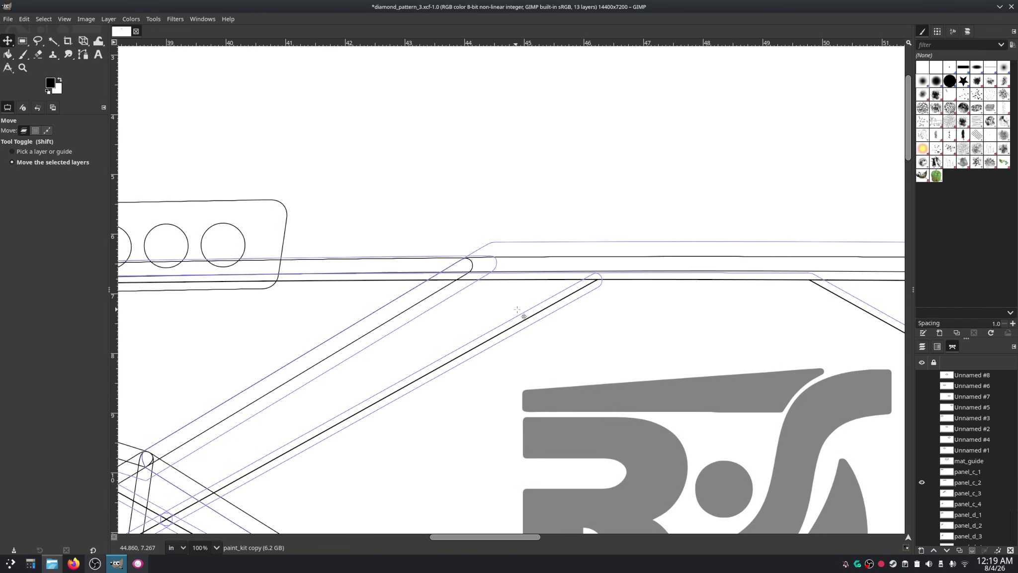
pyautogui.hscroll(-7, 517, 309)
pyautogui.hscroll(4, 587, 296)
pyautogui.scroll(-1, 587, 296)
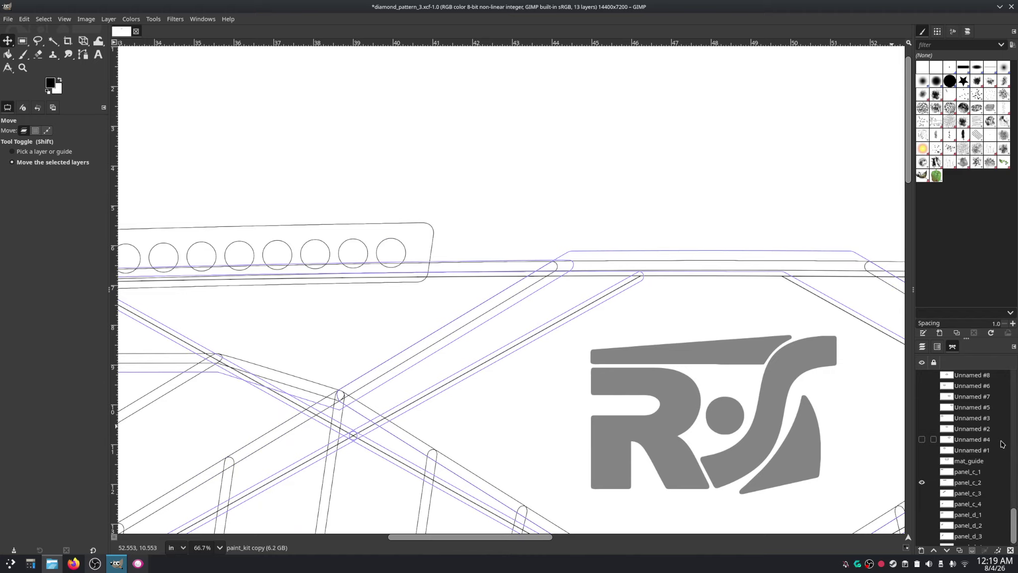
# Step: Hide the center_panel path and inspect the remaining panel_c_2 and diamond outlines around the logo
pyautogui.moveTo(1016, 519); pyautogui.dragTo(1015, 431)
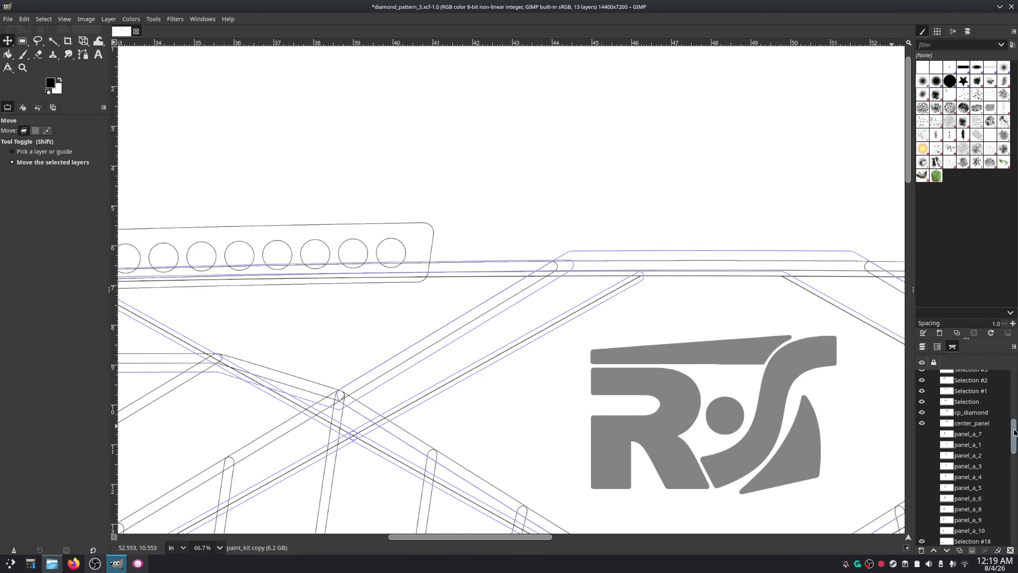
pyautogui.click(922, 423)
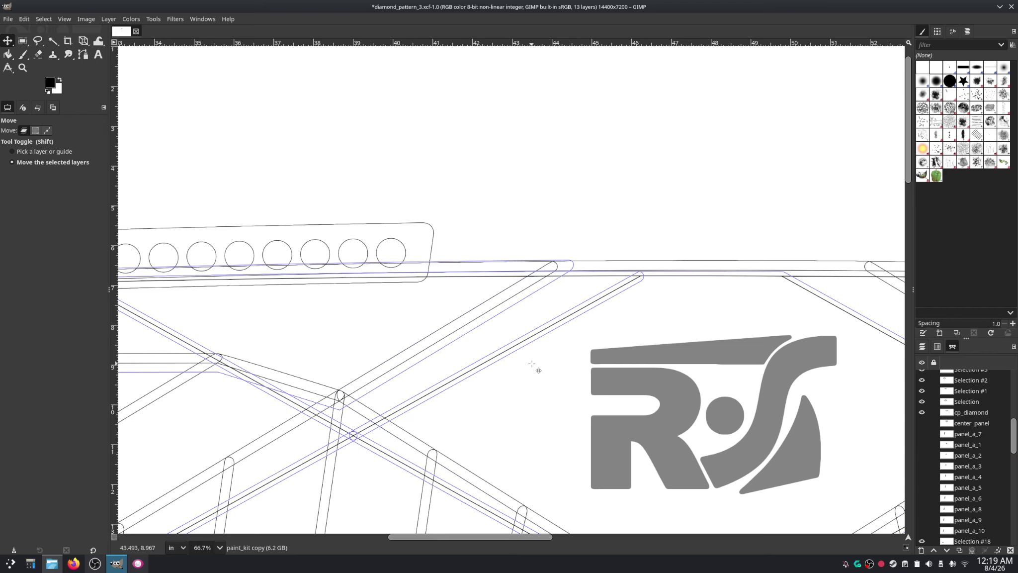
pyautogui.moveTo(536, 363); pyautogui.dragTo(610, 304)
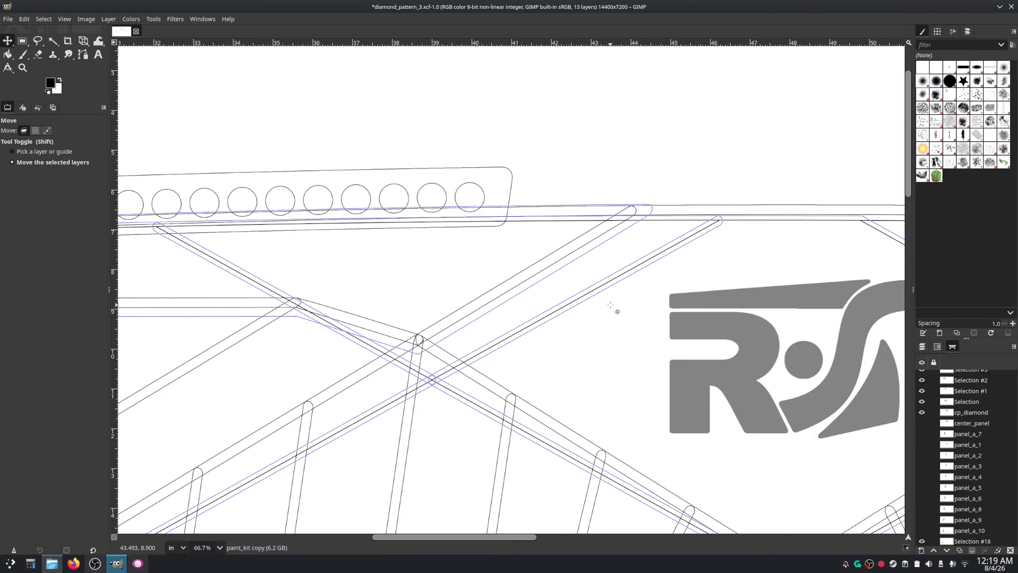
pyautogui.moveTo(611, 305); pyautogui.dragTo(399, 348)
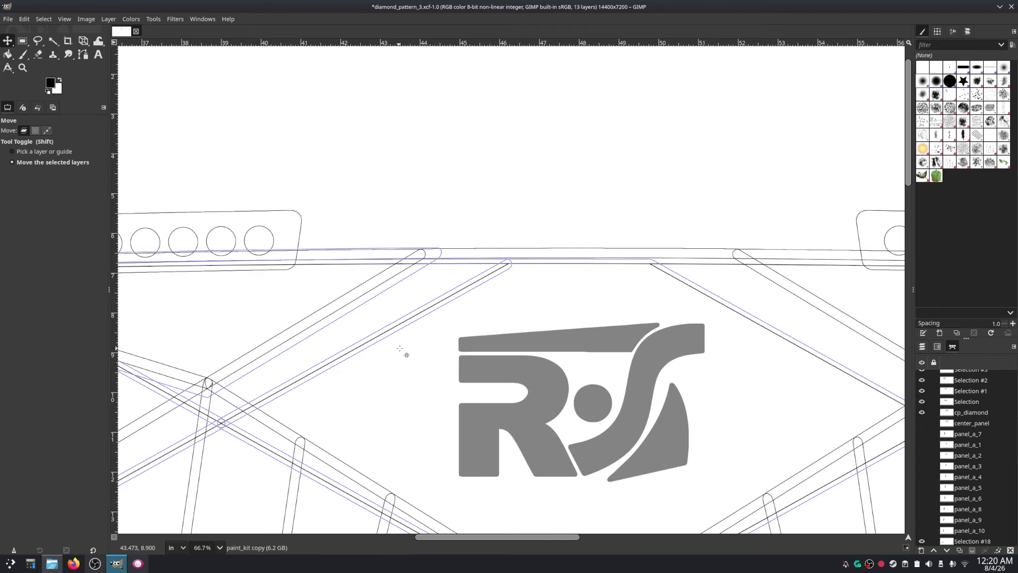
pyautogui.moveTo(400, 348); pyautogui.dragTo(568, 294)
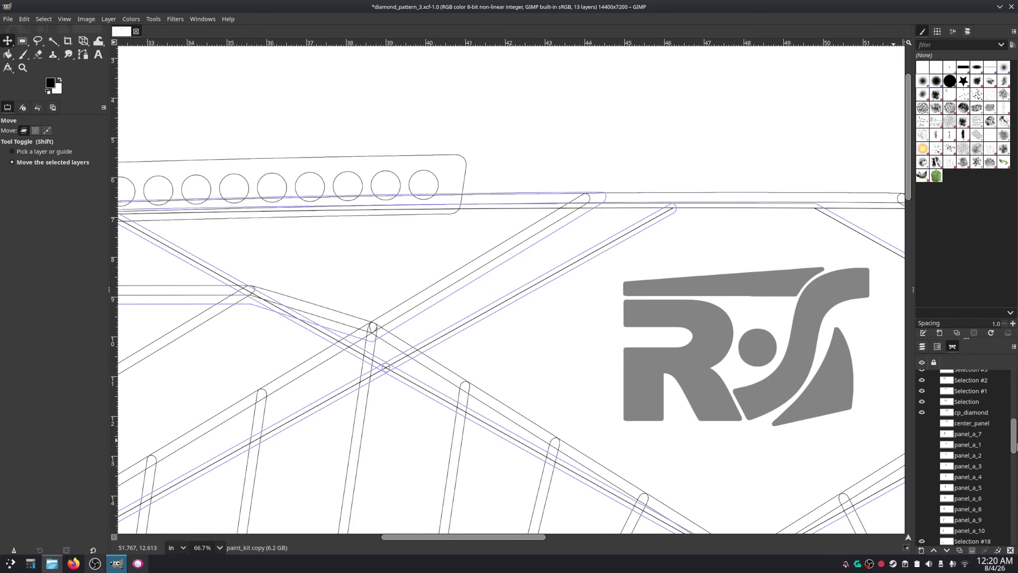
# Step: Hide the panel_c_2 path
pyautogui.click(1015, 479)
pyautogui.scroll(-5, 1016, 478)
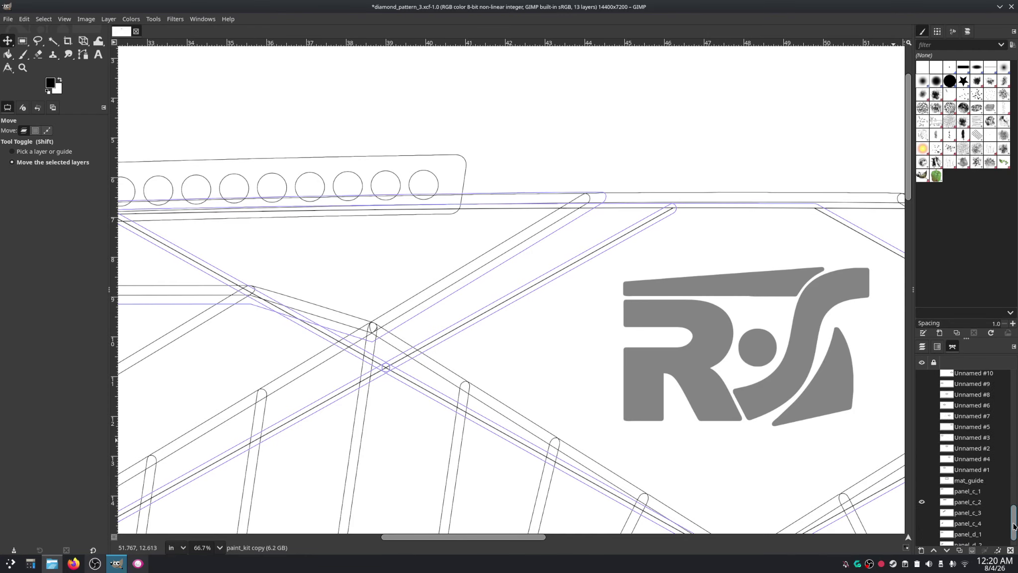
pyautogui.click(923, 477)
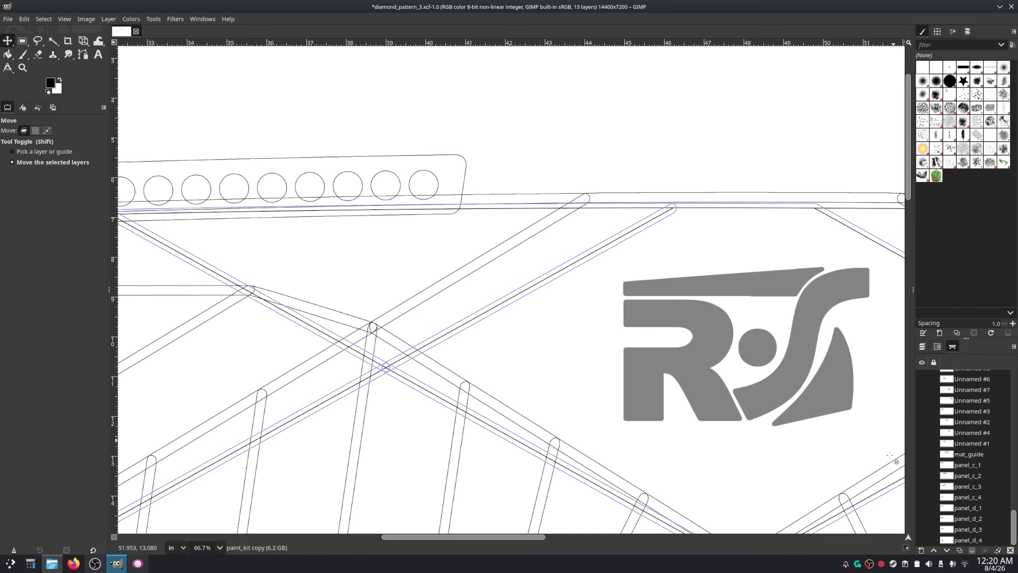
# Step: Show the panel_c_3 path briefly to check its outline on the left wing, leaving it hidden
pyautogui.moveTo(465, 302); pyautogui.dragTo(893, 290)
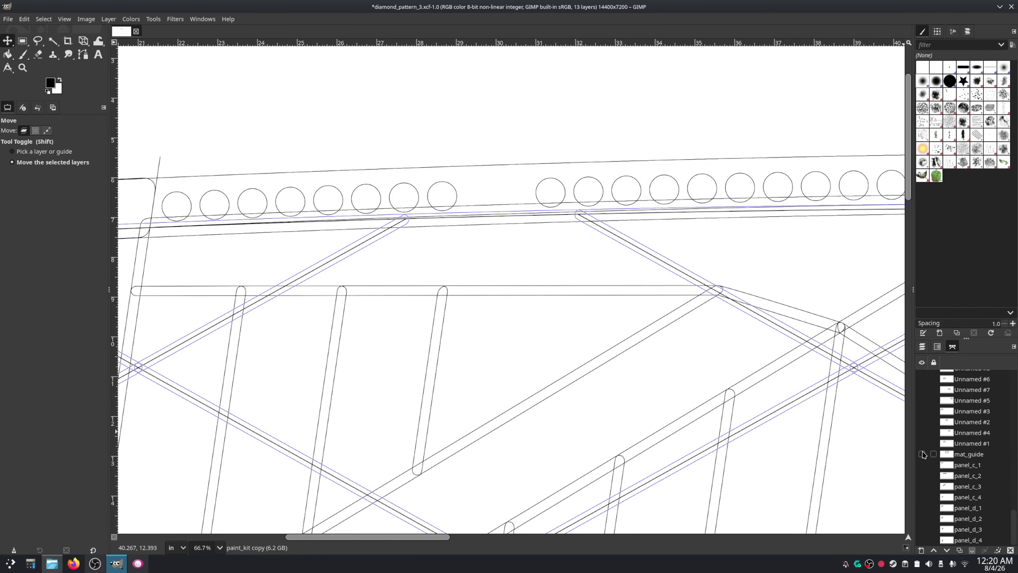
pyautogui.click(921, 487)
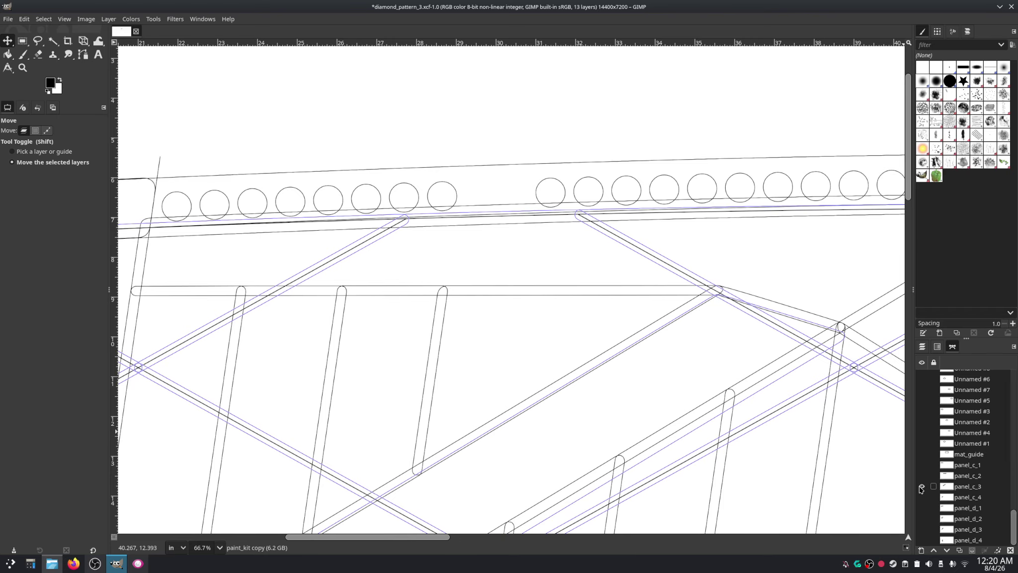
pyautogui.click(921, 487)
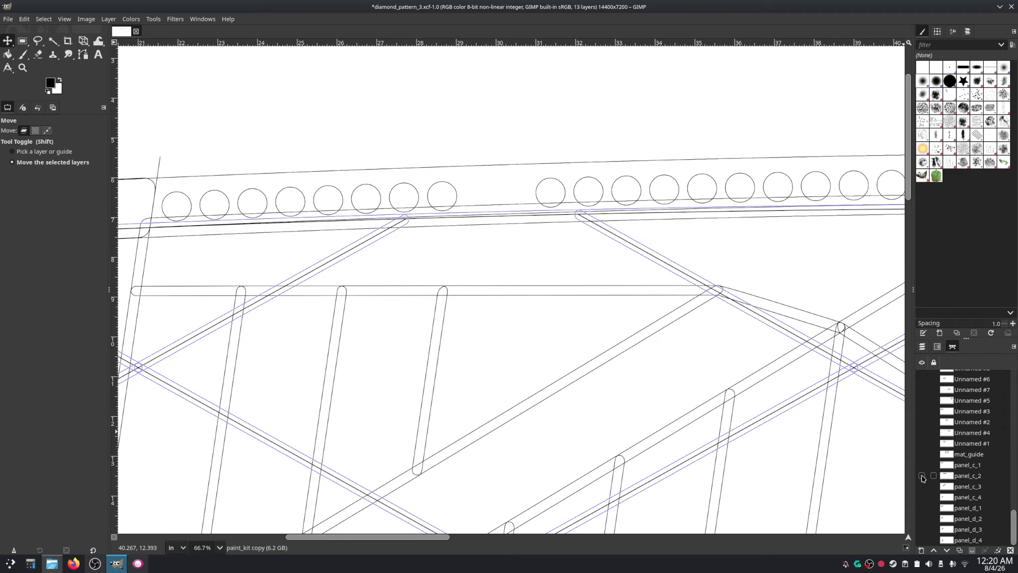
# Step: Toggle the panel_c_2 path repeatedly to compare it with the template lines on the left wing, leaving it hidden
pyautogui.click(922, 476)
pyautogui.click(922, 476)
pyautogui.click(923, 476)
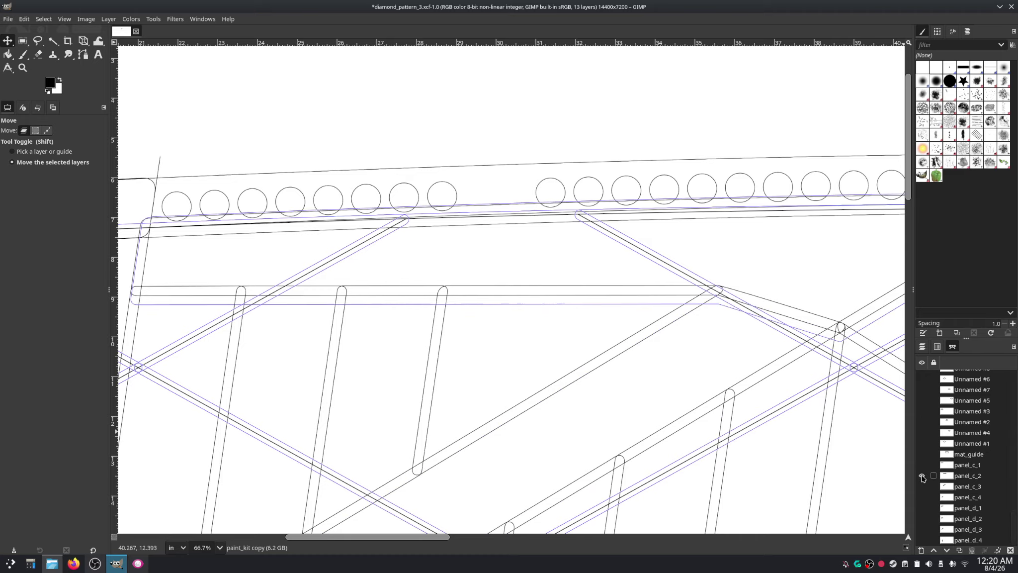
pyautogui.click(922, 476)
pyautogui.click(922, 476)
pyautogui.click(922, 476)
pyautogui.click(922, 476)
pyautogui.click(922, 476)
pyautogui.click(922, 476)
pyautogui.click(922, 476)
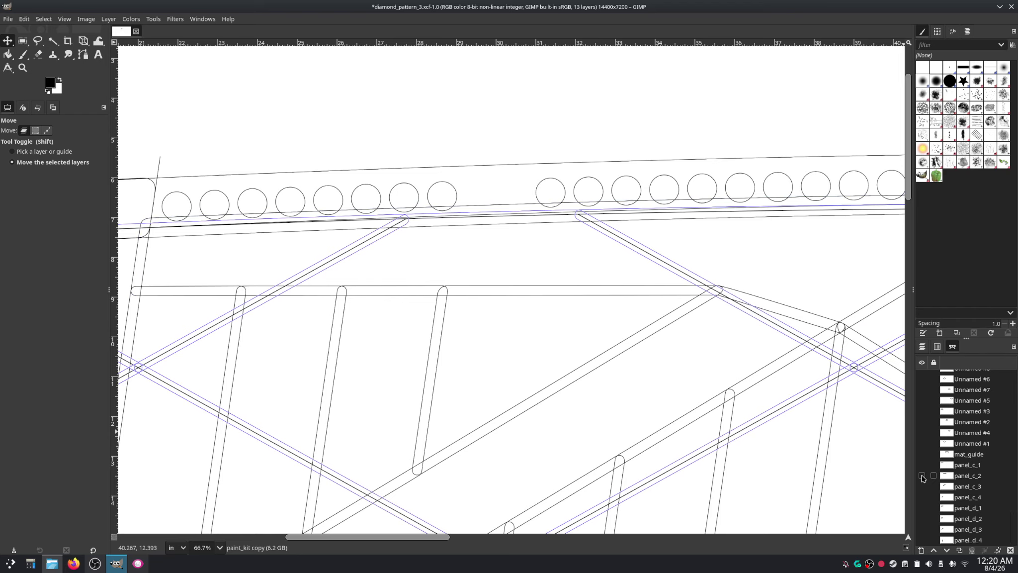
# Step: Flip the panel_c_2 path on and off to compare its edges with the horizontal template strips and diamond outlines, leaving it hidden
pyautogui.click(922, 476)
pyautogui.click(922, 476)
pyautogui.click(923, 476)
pyautogui.click(922, 477)
pyautogui.click(922, 476)
pyautogui.click(922, 476)
pyautogui.click(922, 476)
pyautogui.click(922, 477)
pyautogui.click(922, 476)
pyautogui.click(922, 476)
pyautogui.click(923, 477)
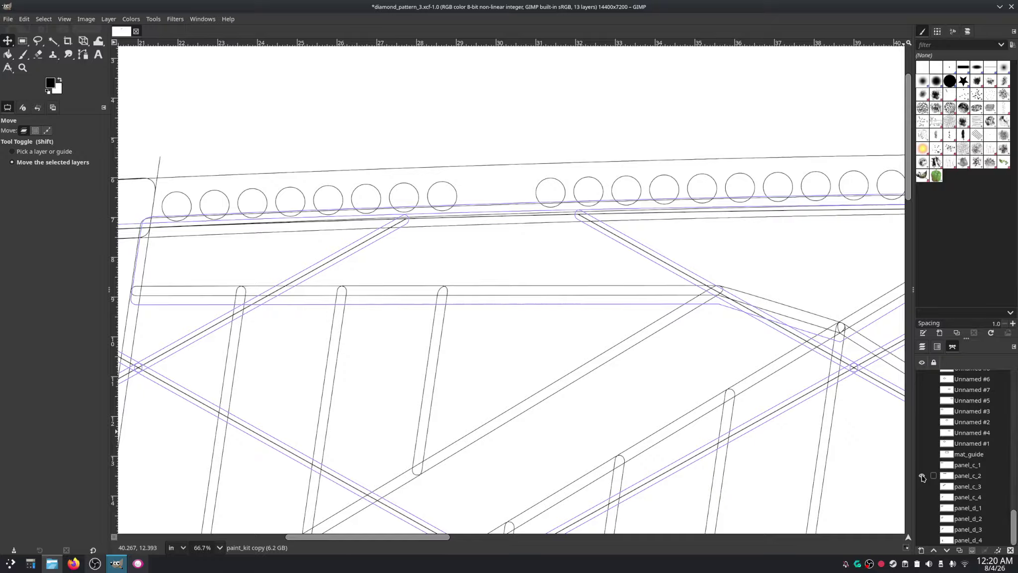
pyautogui.click(922, 476)
pyautogui.click(922, 476)
pyautogui.click(922, 476)
pyautogui.click(922, 476)
pyautogui.click(922, 476)
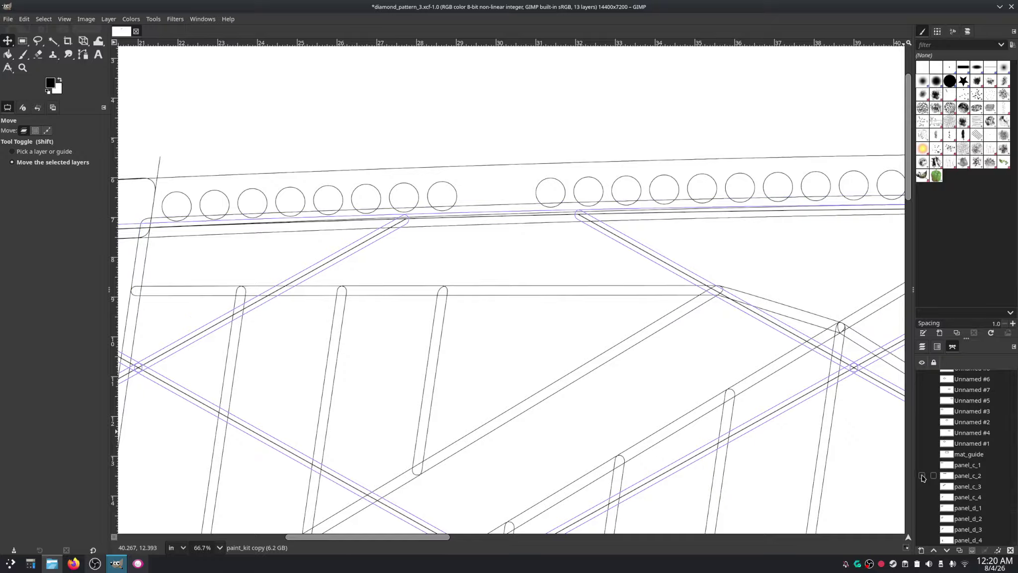
pyautogui.click(922, 477)
pyautogui.click(922, 477)
pyautogui.click(922, 476)
pyautogui.click(922, 476)
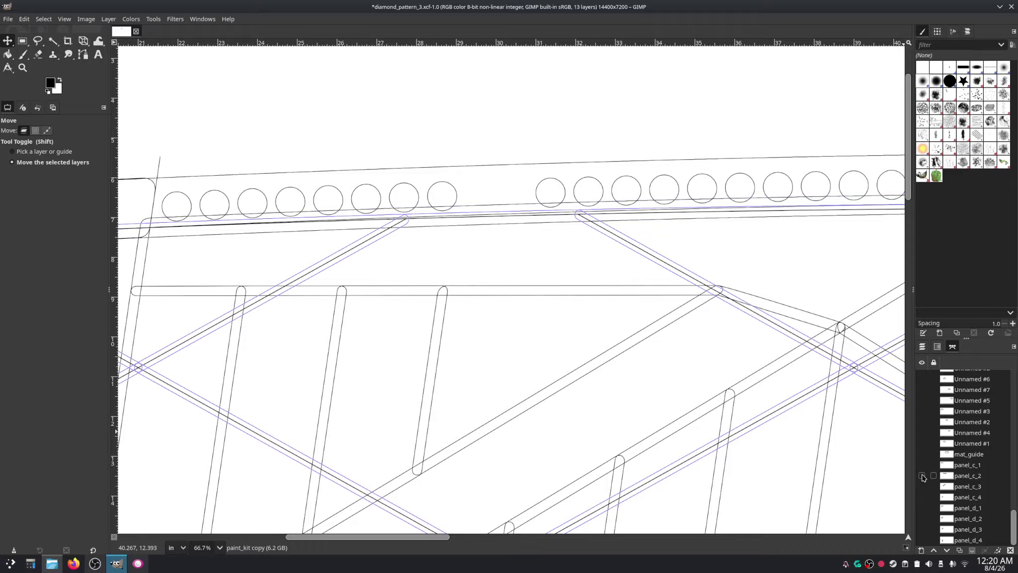
pyautogui.click(922, 477)
pyautogui.click(922, 476)
pyautogui.click(923, 476)
pyautogui.click(922, 476)
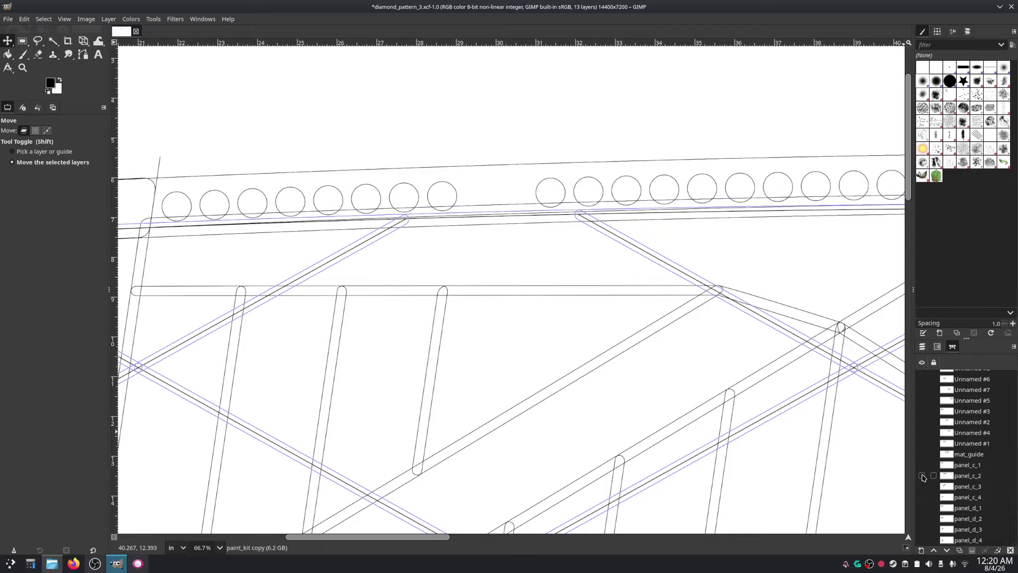
pyautogui.click(922, 477)
pyautogui.click(922, 476)
pyautogui.click(922, 476)
pyautogui.click(922, 476)
pyautogui.click(922, 476)
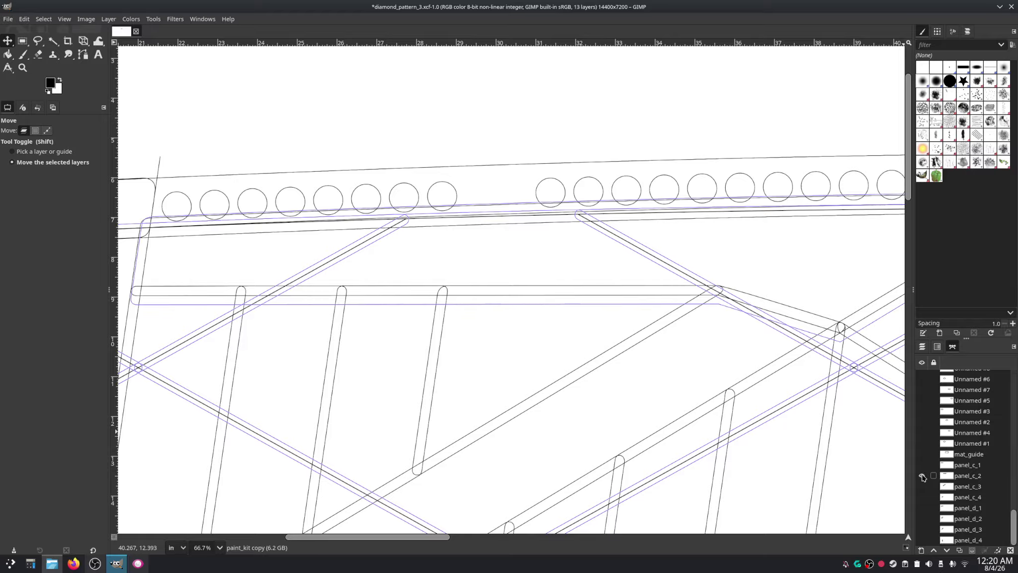
pyautogui.click(922, 476)
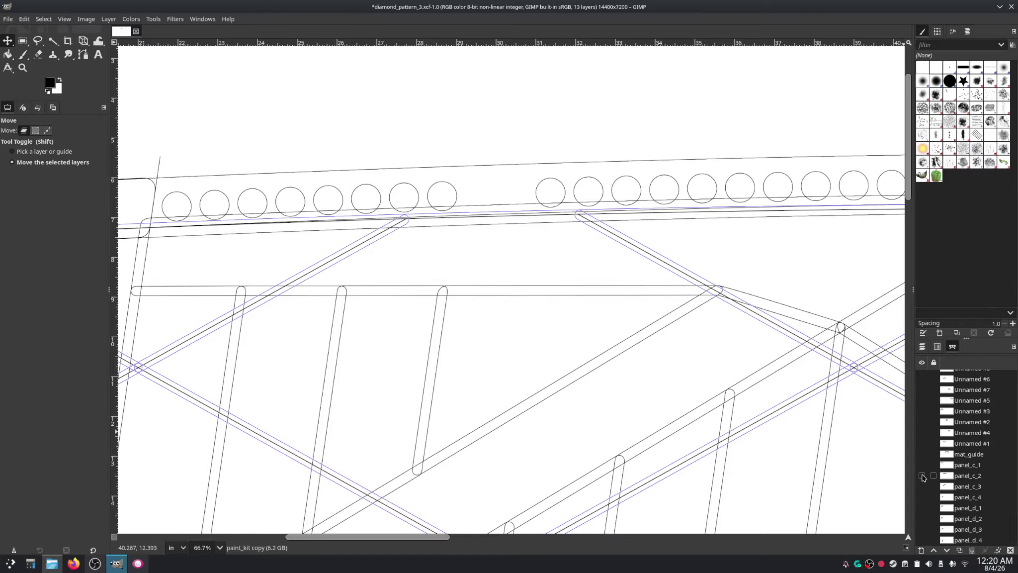
pyautogui.click(922, 476)
pyautogui.click(922, 476)
pyautogui.click(922, 476)
pyautogui.click(922, 476)
# Step: Examine how the template lines and diamond outlines meet along the kite's leading edge, from the logo to the left wing's circle row
pyautogui.hscroll(10, 862, 378)
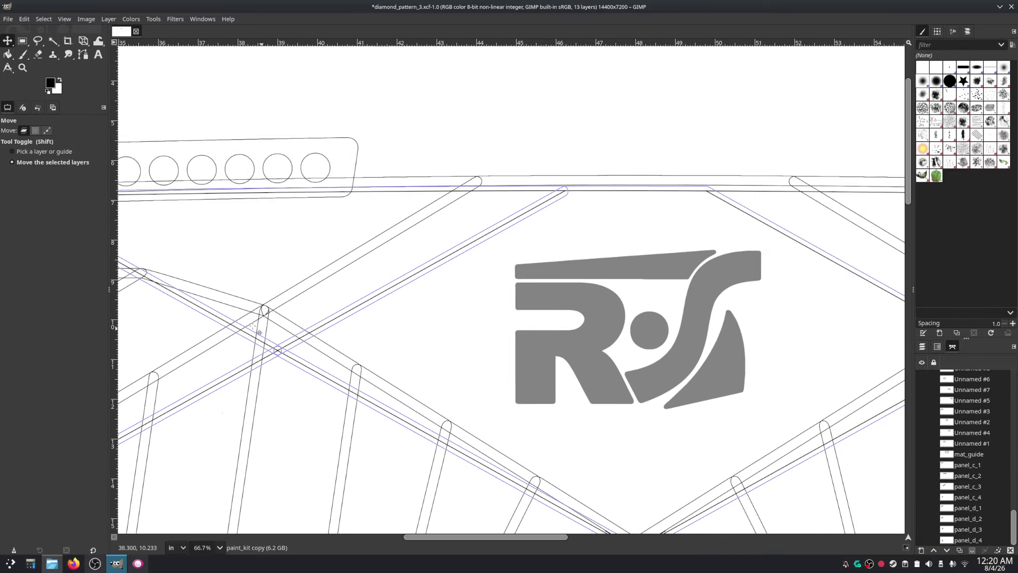
pyautogui.scroll(-1, 481, 425)
pyautogui.moveTo(575, 441); pyautogui.dragTo(757, 396)
pyautogui.moveTo(298, 284); pyautogui.dragTo(552, 282)
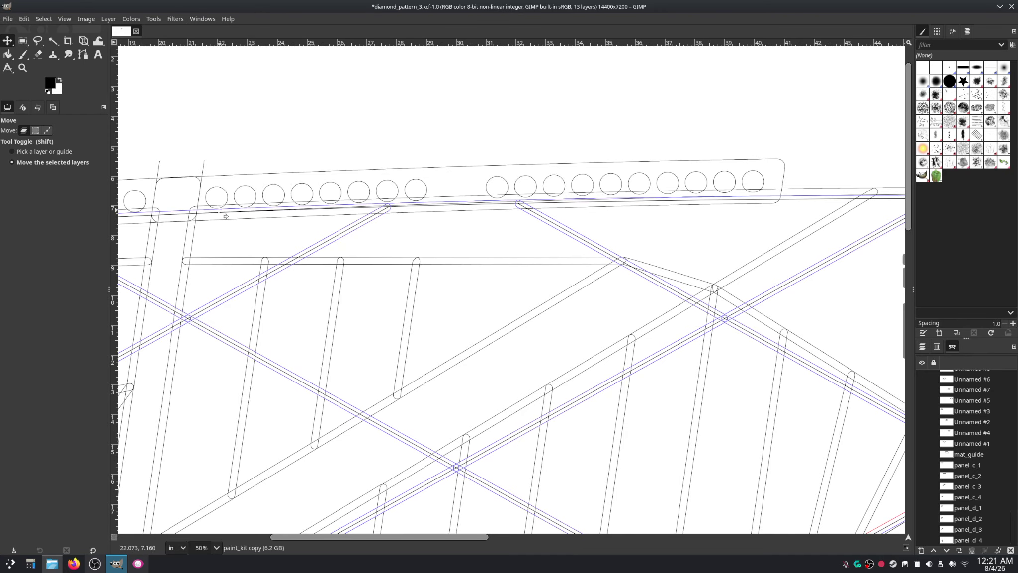
pyautogui.keyDown('ctrl'); pyautogui.scroll(1, 218, 204); pyautogui.keyUp('ctrl')
pyautogui.keyDown('ctrl'); pyautogui.scroll(2, 218, 204); pyautogui.keyUp('ctrl')
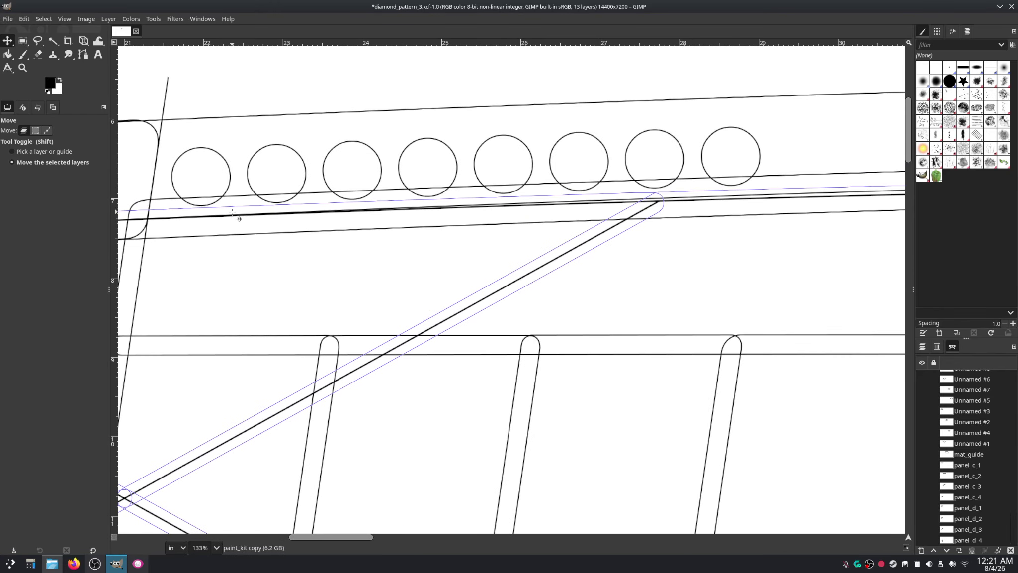
pyautogui.moveTo(238, 218); pyautogui.dragTo(384, 242)
pyautogui.keyDown('ctrl'); pyautogui.scroll(-1, 383, 242); pyautogui.keyUp('ctrl')
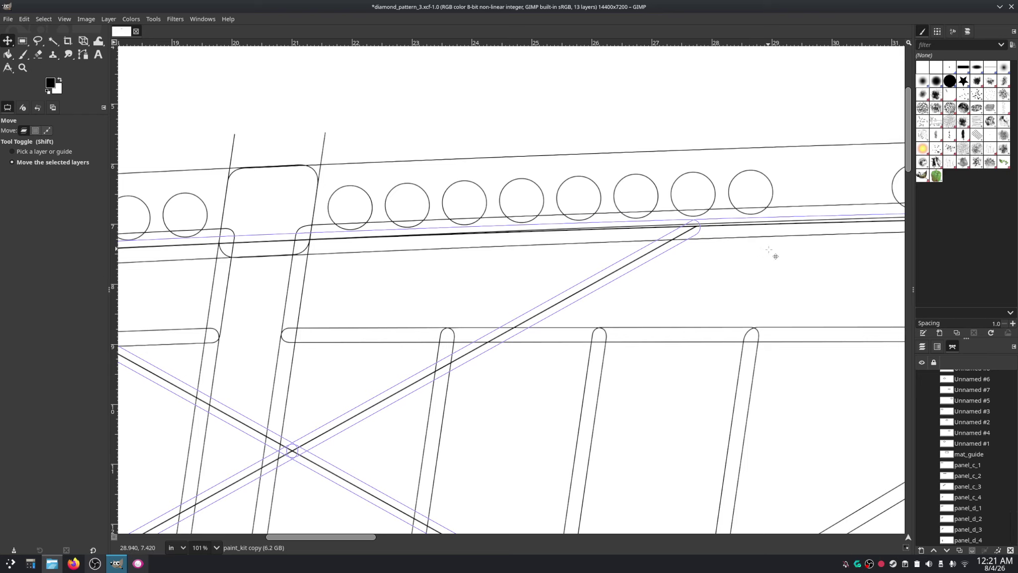
pyautogui.moveTo(775, 252); pyautogui.dragTo(218, 263)
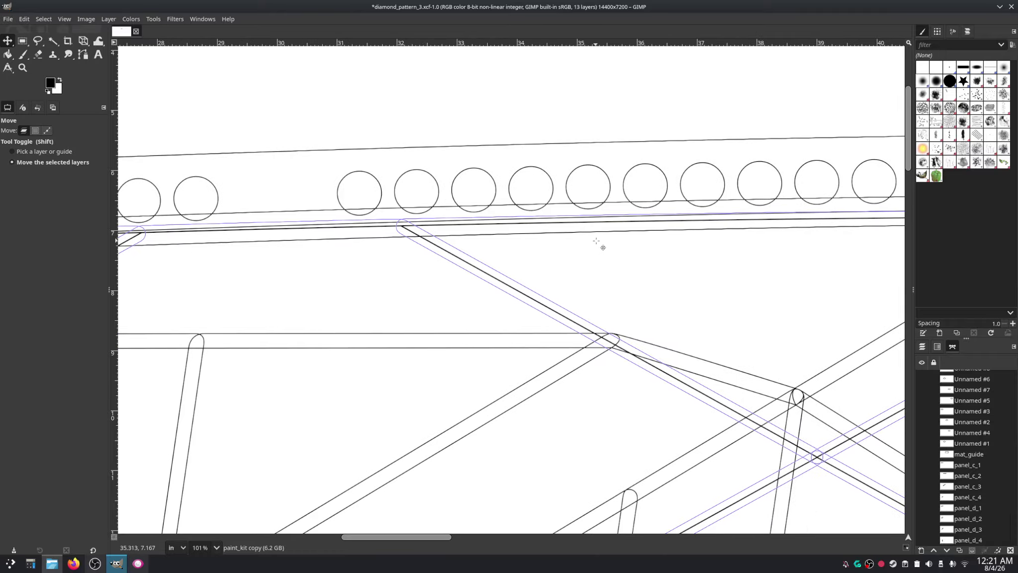
pyautogui.moveTo(732, 250); pyautogui.dragTo(835, 245)
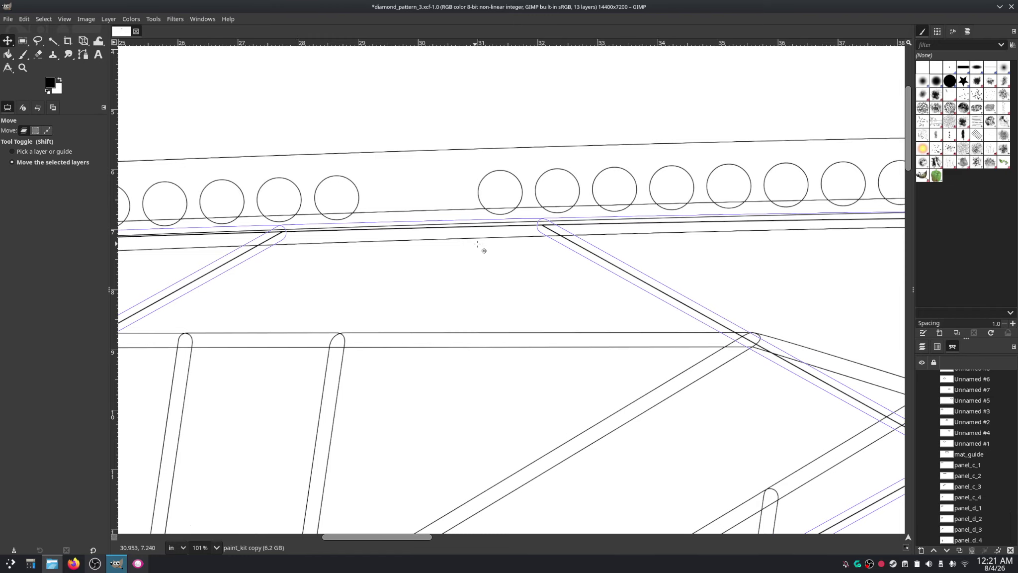
pyautogui.moveTo(479, 248); pyautogui.dragTo(348, 207)
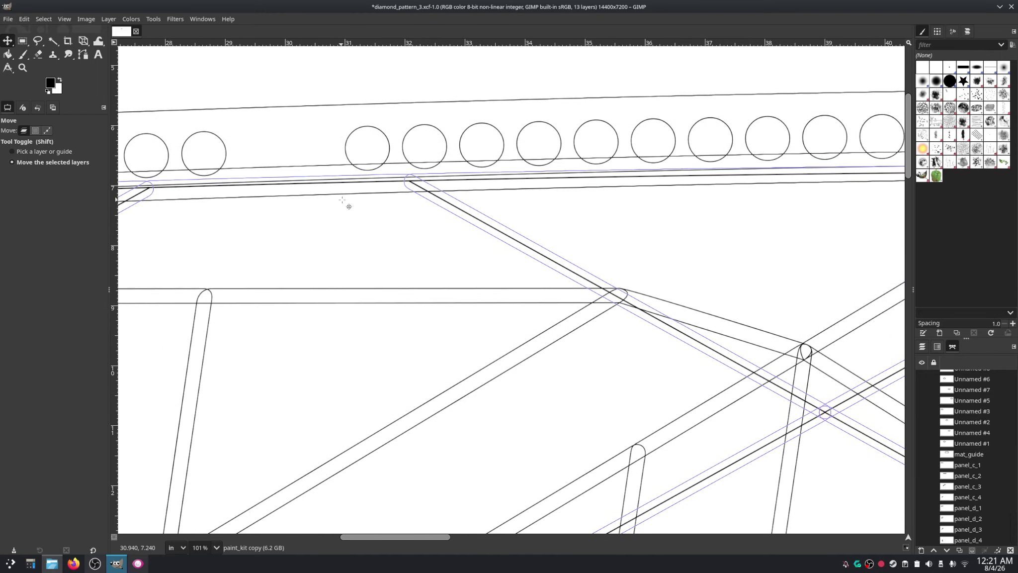
# Step: Select the print_template layer and nudge it up and down in small steps to fit it against the diamond outlines, ending slightly higher
pyautogui.click(922, 346)
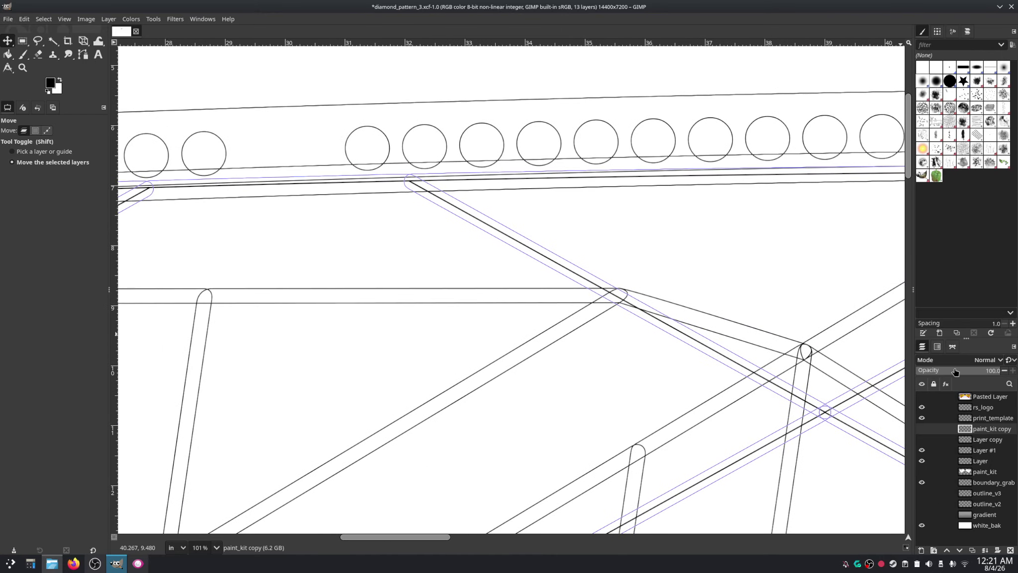
pyautogui.click(977, 420)
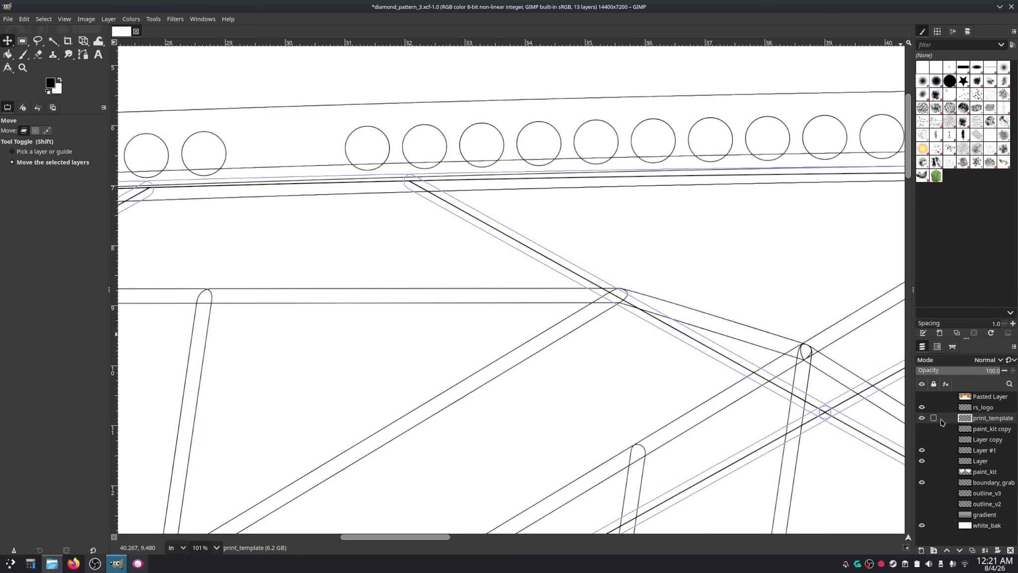
pyautogui.click(955, 416)
pyautogui.press('Up')
pyautogui.press('Up')
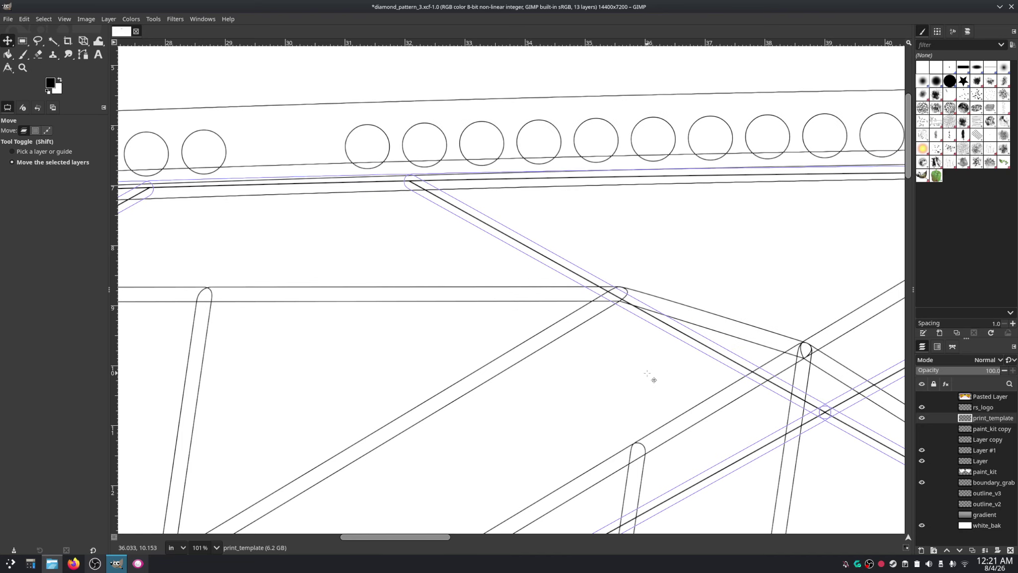
pyautogui.press('Down')
pyautogui.press('Down')
pyautogui.press('Down')
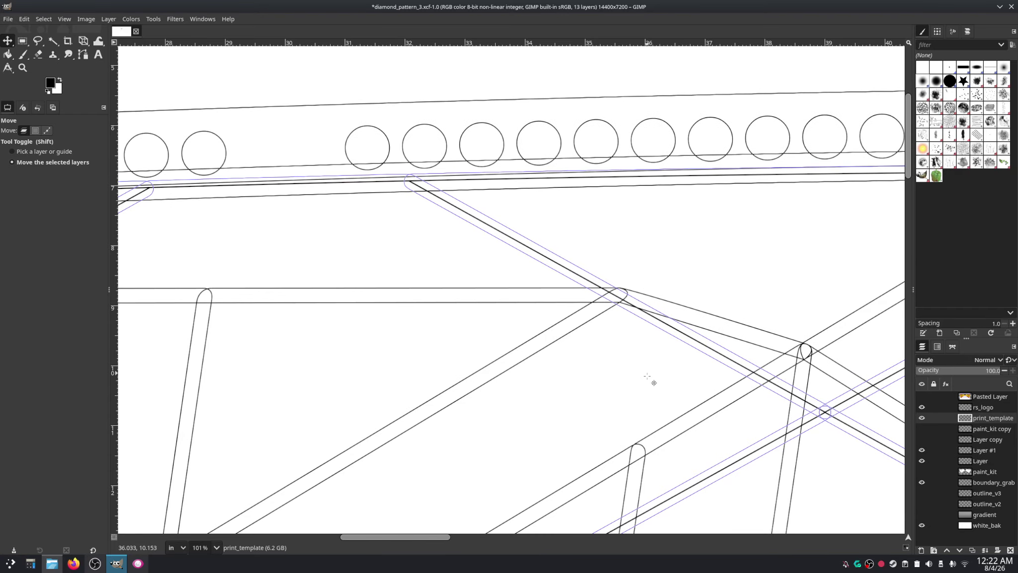
pyautogui.press('Down')
pyautogui.press('Down')
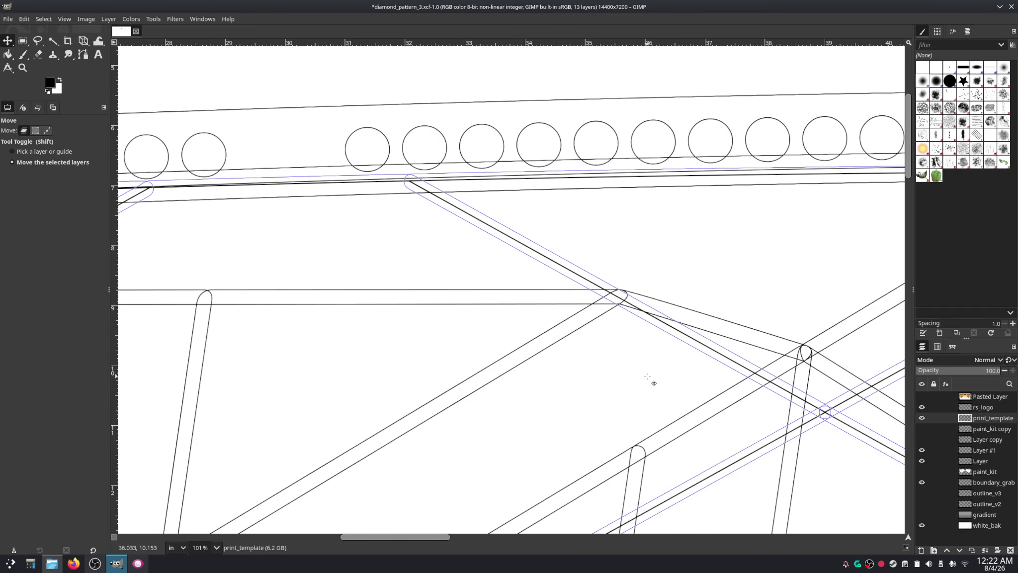
pyautogui.press('Up')
pyautogui.press('Up')
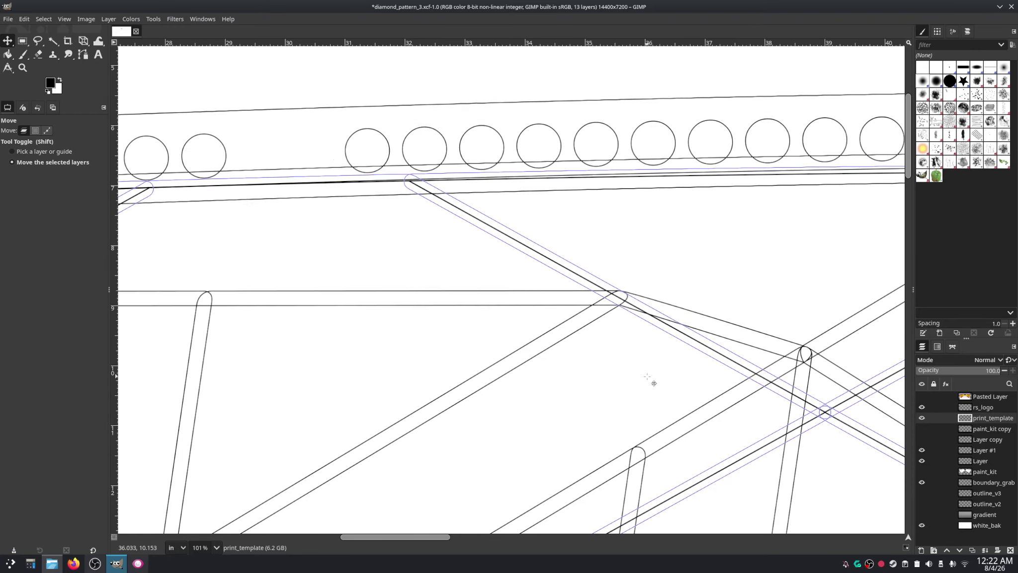
pyautogui.press('Up')
pyautogui.press('Up')
pyautogui.press('Up')
# Step: Inspect the shifted print_template lines against the diamond outlines between the circle row and the logo
pyautogui.hscroll(10, 654, 383)
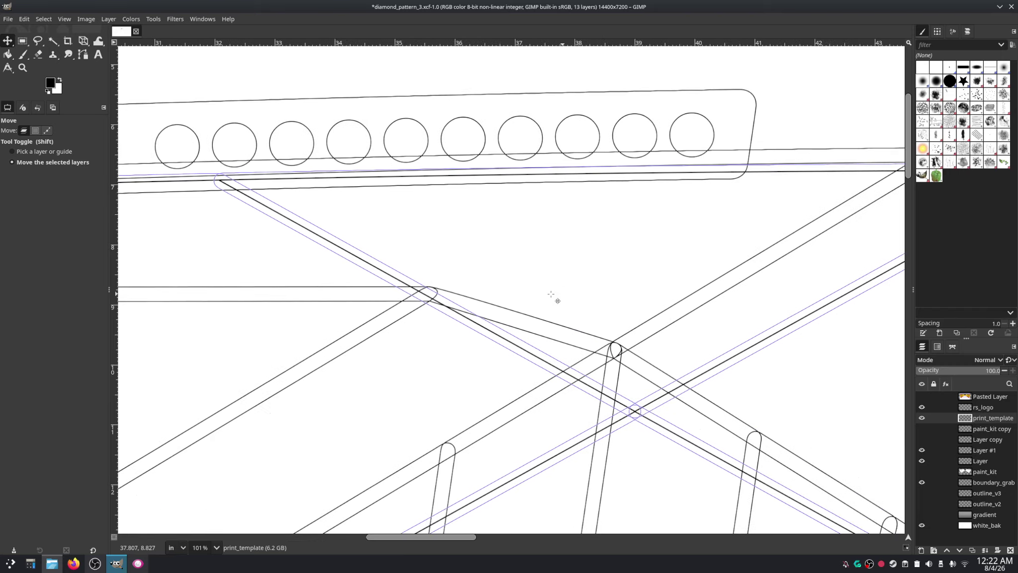
pyautogui.scroll(1, 420, 325)
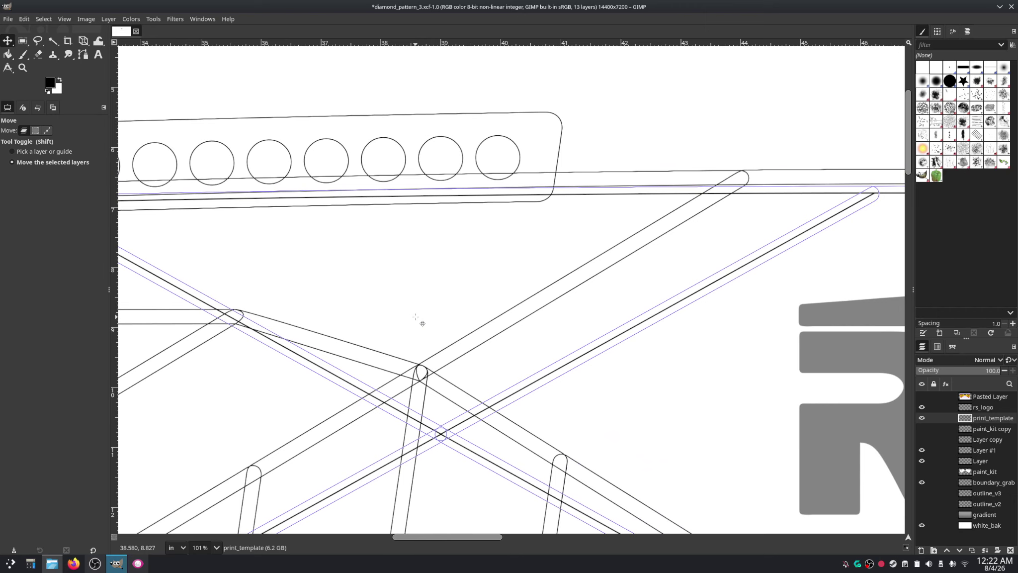
pyautogui.moveTo(415, 317); pyautogui.dragTo(313, 311)
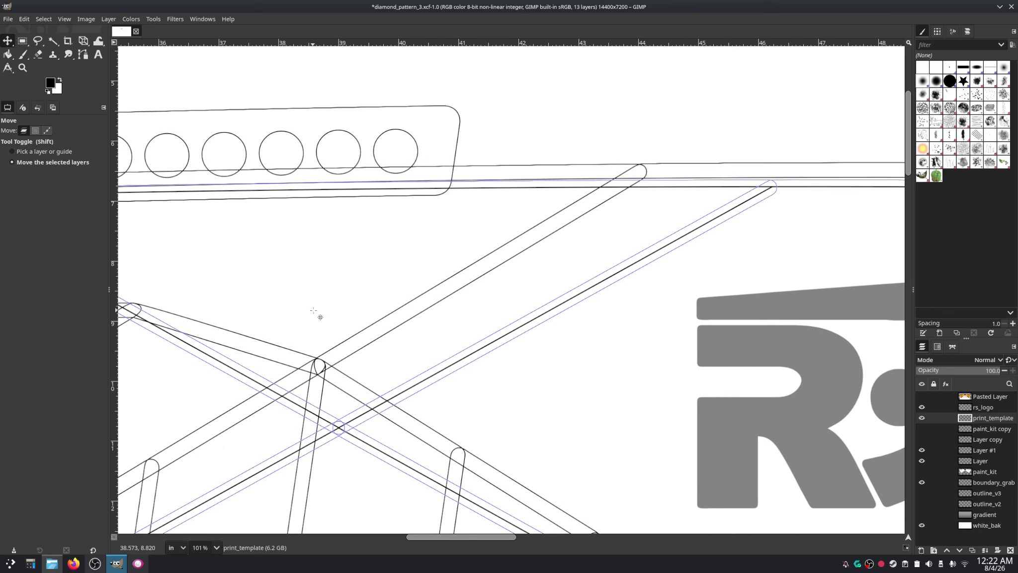
pyautogui.hscroll(6, 455, 289)
pyautogui.moveTo(454, 286); pyautogui.dragTo(704, 291)
pyautogui.scroll(-5, 654, 291)
pyautogui.scroll(5, 646, 287)
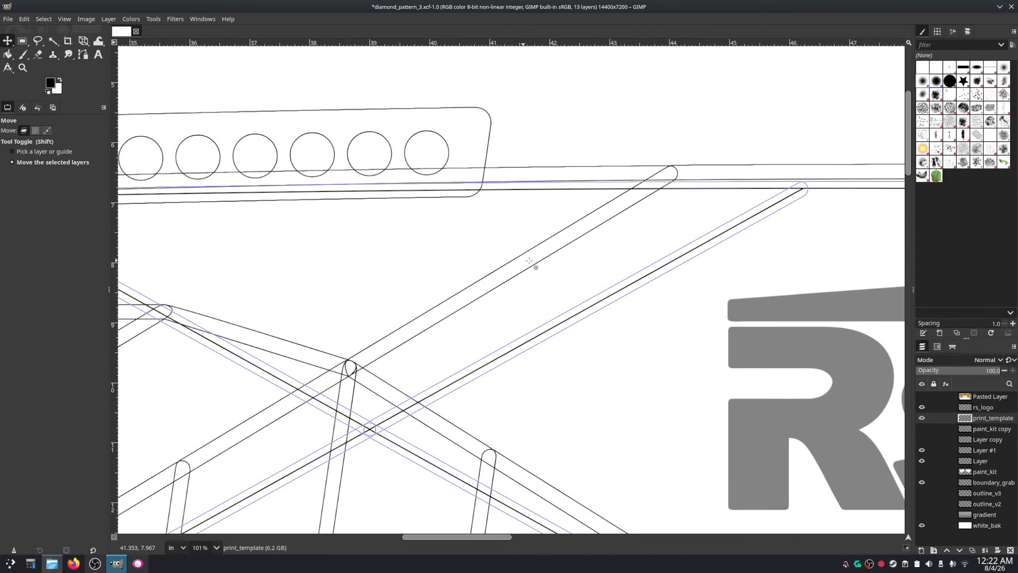
pyautogui.scroll(-5, 538, 286)
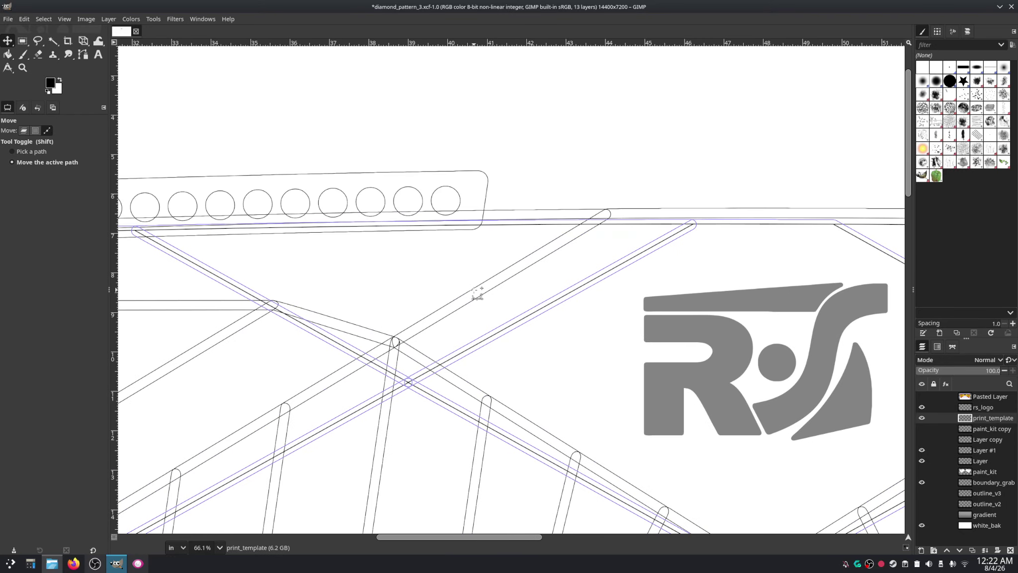
pyautogui.scroll(-1, 476, 294)
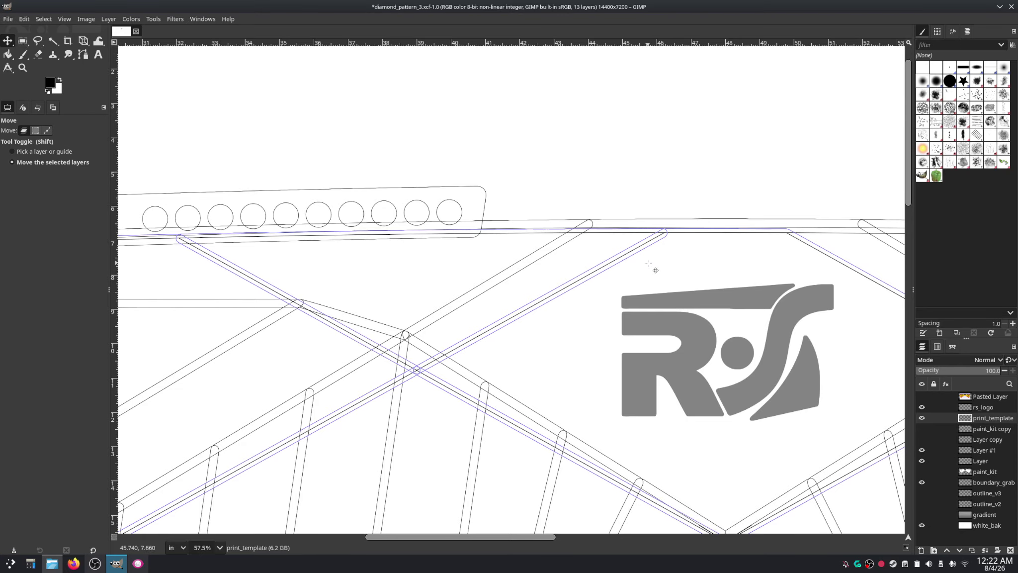
pyautogui.press('1')
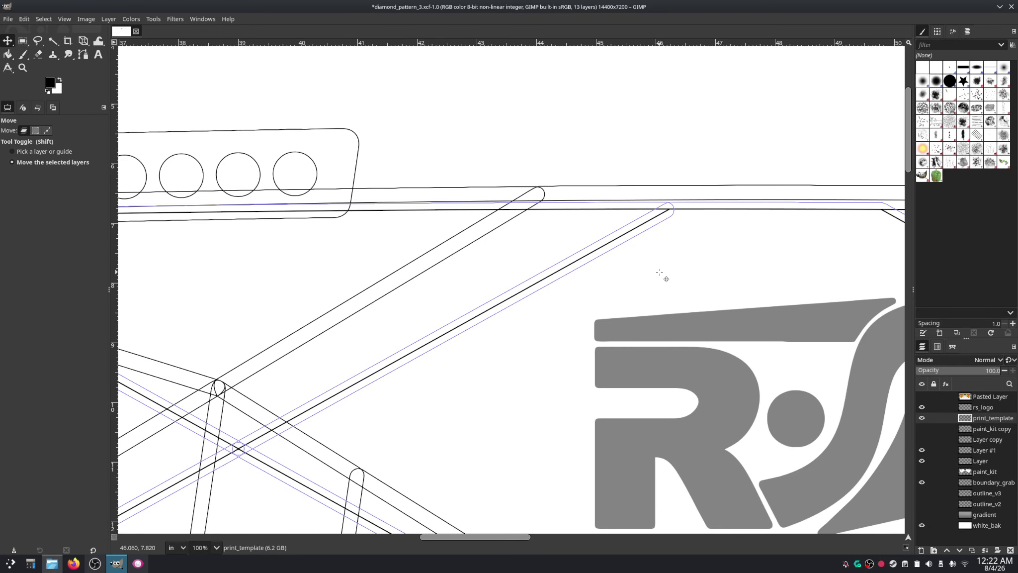
pyautogui.scroll(-3, 462, 271)
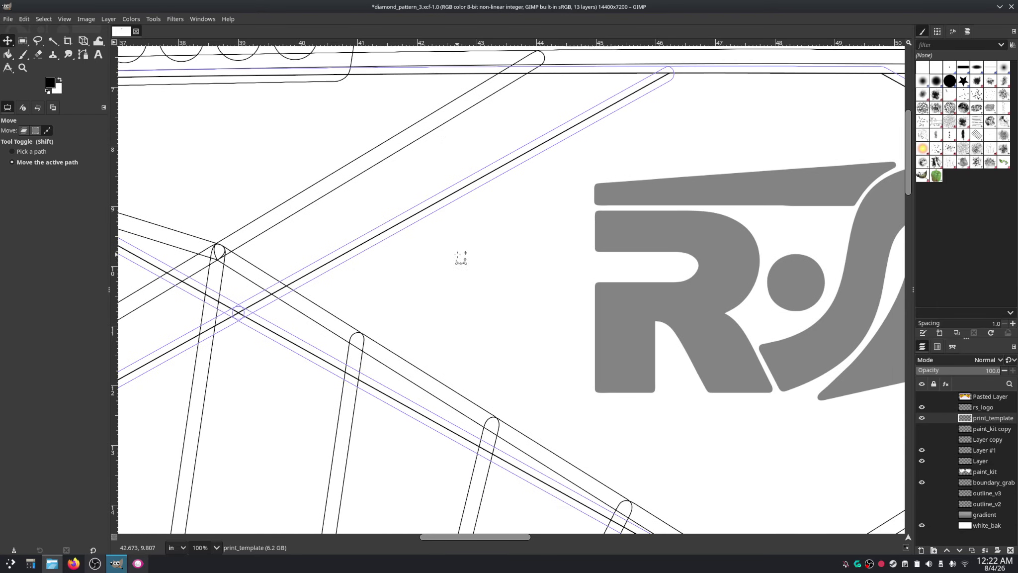
pyautogui.scroll(-3, 461, 257)
pyautogui.moveTo(461, 257); pyautogui.dragTo(756, 279)
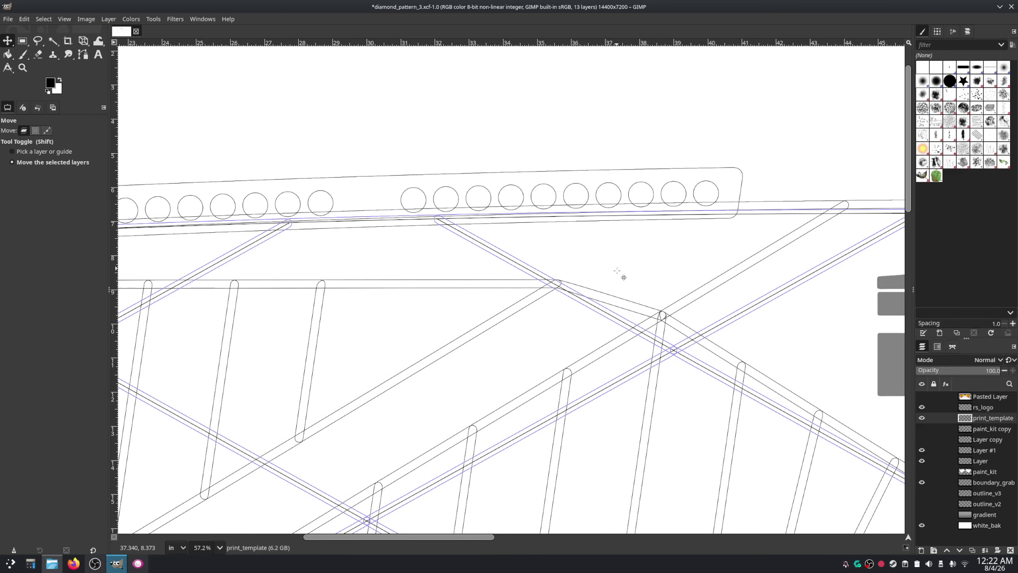
# Step: Nudge the print_template layer down against the diamond outlines along the leading edge, then fine-tune it slightly back up
pyautogui.press('Down')
pyautogui.press('Down')
pyautogui.press('Down')
pyautogui.press('Down')
pyautogui.press('Down')
pyautogui.press('Down')
pyautogui.press('Down')
pyautogui.press('Down')
pyautogui.press('Down')
pyautogui.press('Down')
pyautogui.press('Down')
pyautogui.press('Down')
pyautogui.press('Down')
pyautogui.press('Down')
pyautogui.press('Down')
pyautogui.press('Down')
pyautogui.press('Down')
pyautogui.press('Down')
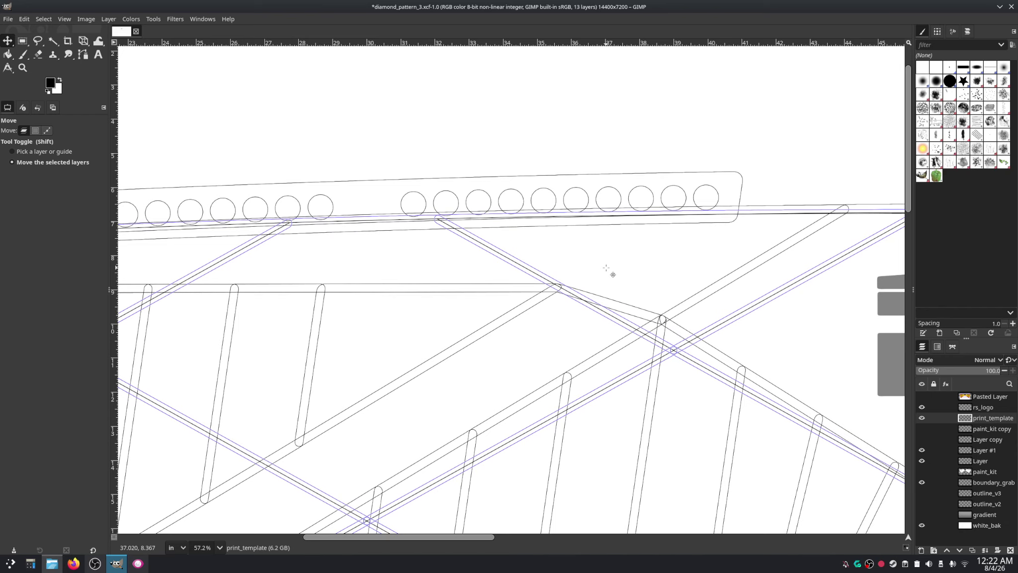
pyautogui.press('Up')
pyautogui.press('Up')
pyautogui.press('Up')
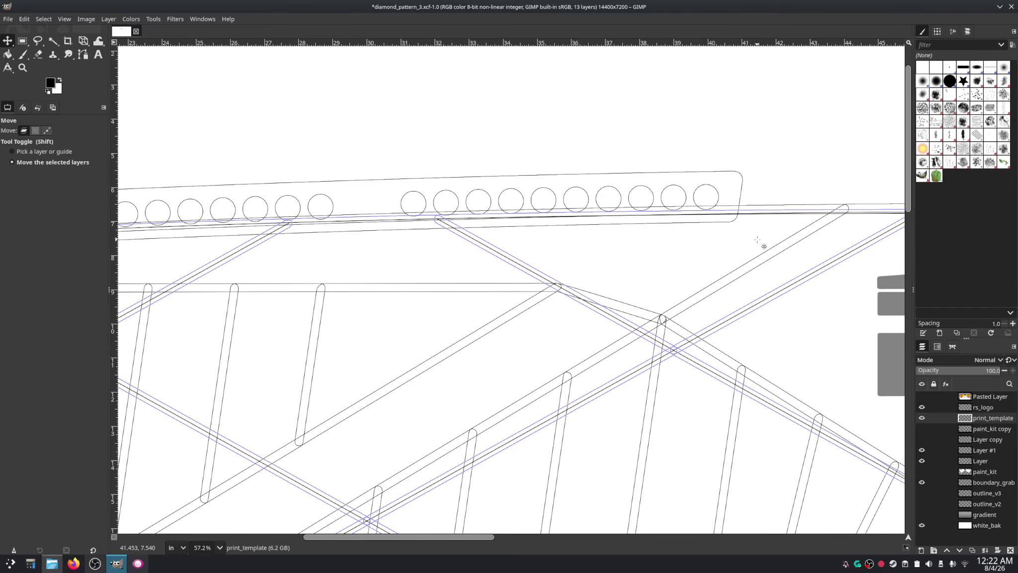
# Step: Show the paint_kit copy layer and nudge it down so its black leading-edge band fits the template and diamond outlines above the logo
pyautogui.moveTo(750, 248); pyautogui.dragTo(262, 256)
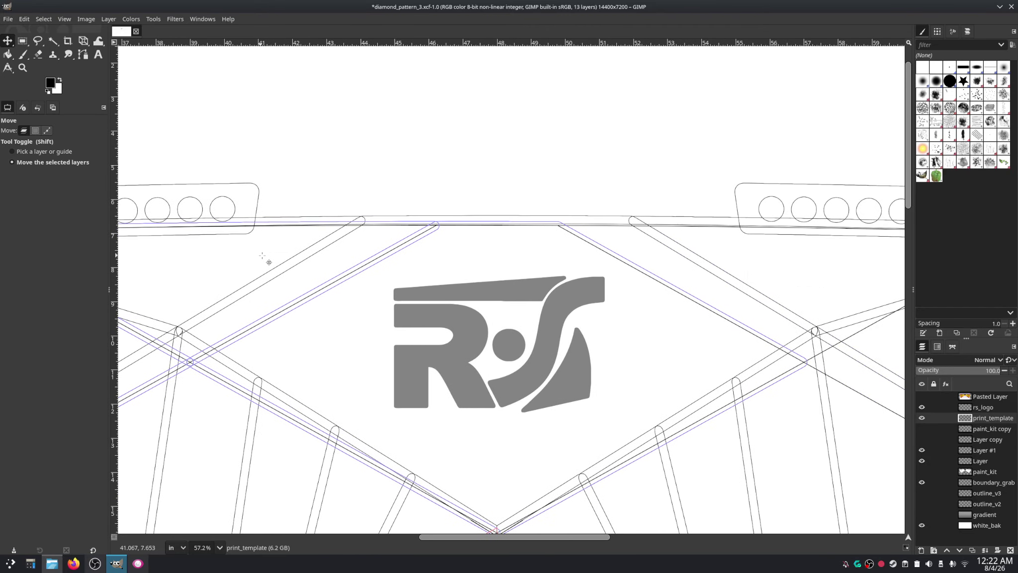
pyautogui.click(970, 430)
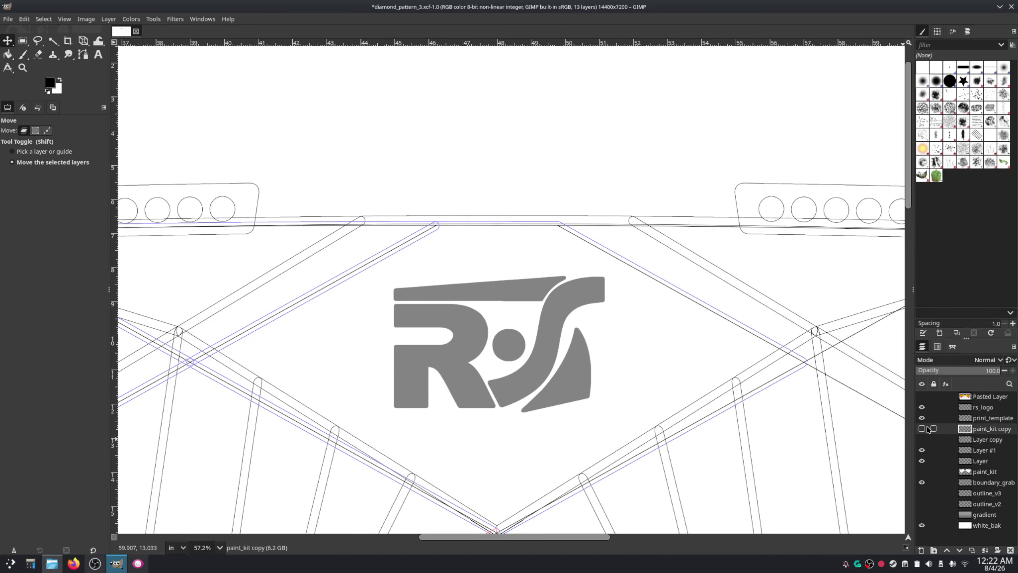
pyautogui.click(922, 429)
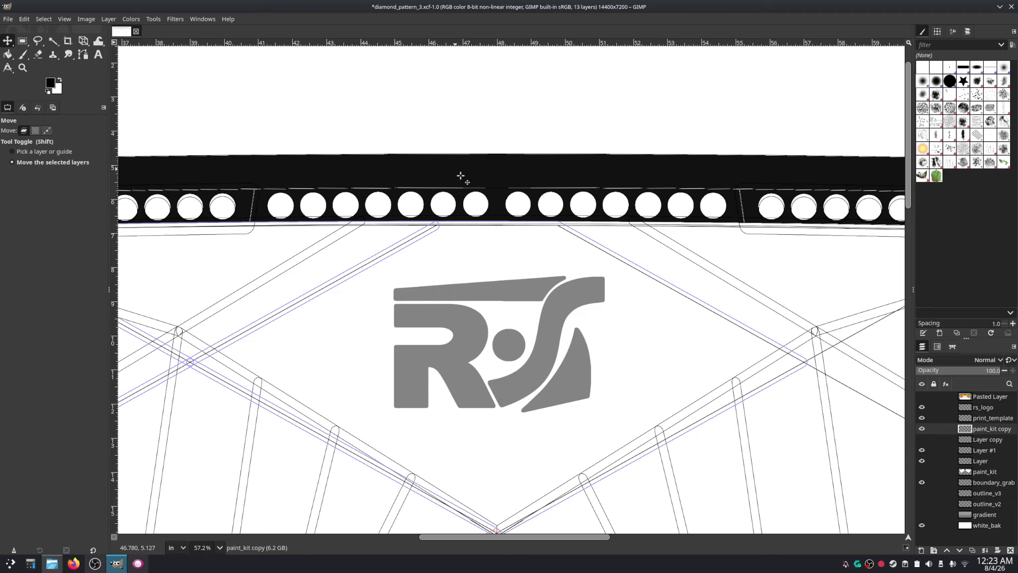
pyautogui.press('Down')
pyautogui.press('Down')
pyautogui.press('Down')
pyautogui.press('Down')
pyautogui.press('Down')
pyautogui.press('Down')
pyautogui.press('Down')
pyautogui.press('Down')
pyautogui.press('Down')
pyautogui.press('Down')
pyautogui.press('Down')
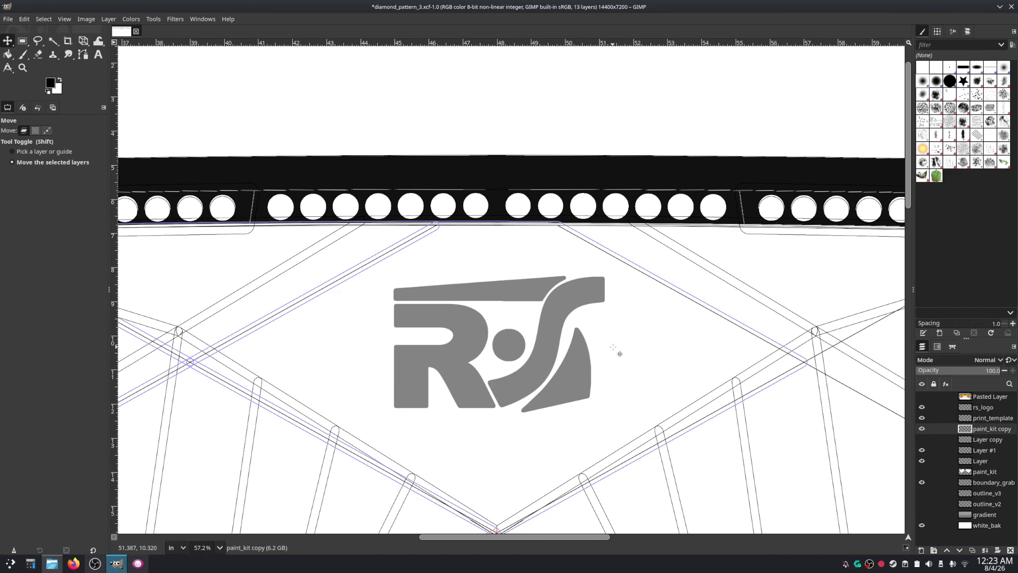
pyautogui.press('Up')
pyautogui.press('Up')
pyautogui.press('Up')
pyautogui.press('Up')
pyautogui.press('Up')
pyautogui.press('Up')
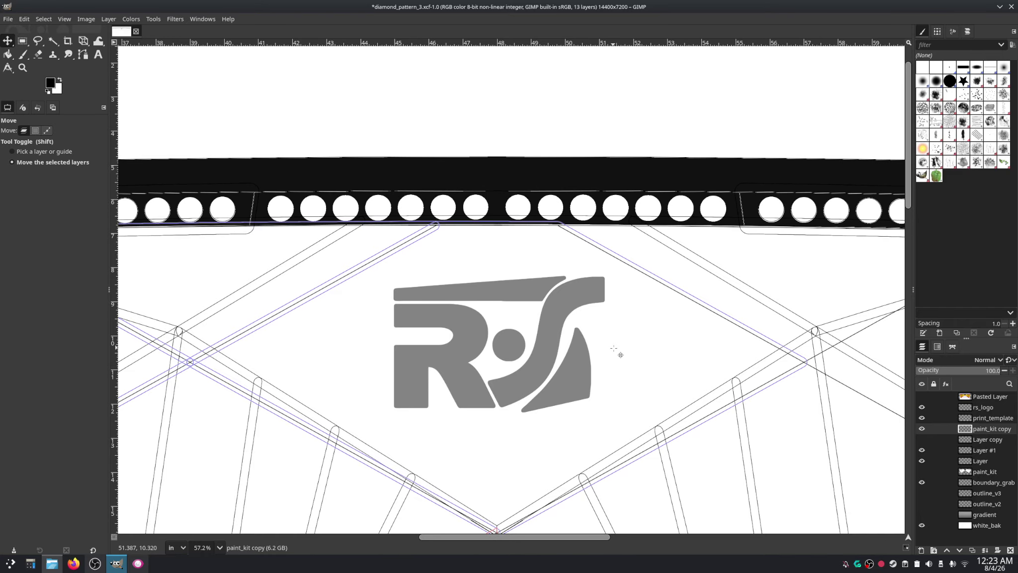
# Step: Nudge the paint_kit copy layer up and down in small steps to fine-tune its black band against the outlines above the logo
pyautogui.press('Down')
pyautogui.press('Down')
pyautogui.press('Down')
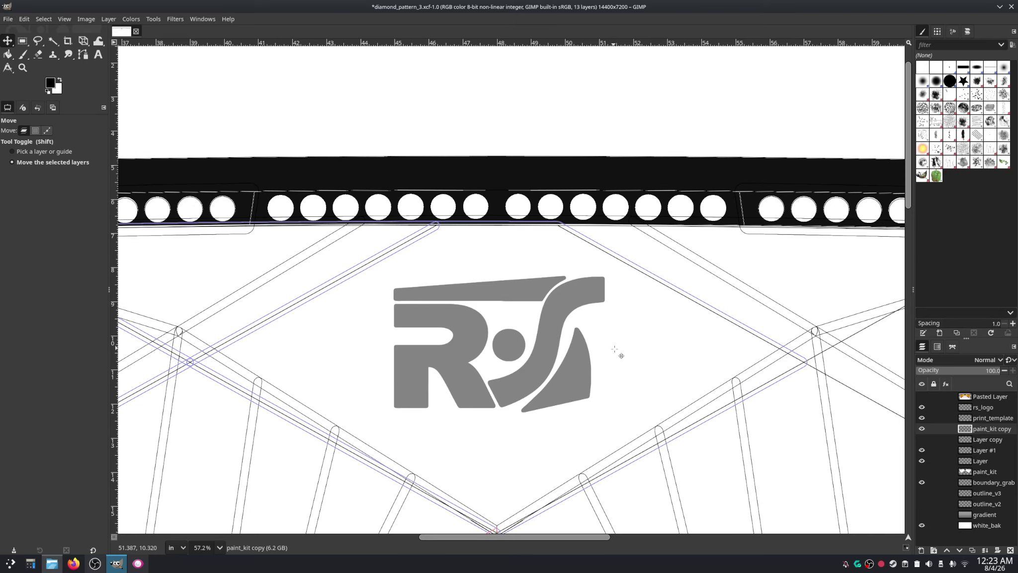
pyautogui.press('Down')
pyautogui.press('Down')
pyautogui.press('Down')
pyautogui.press('Up')
pyautogui.press('Up')
pyautogui.press('Up')
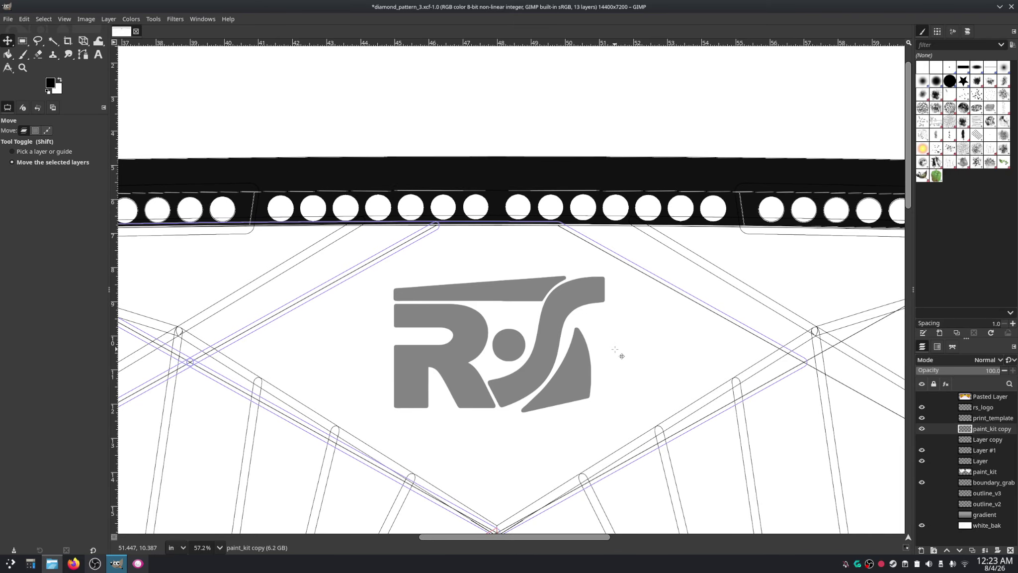
pyautogui.press('Up')
pyautogui.press('Up')
pyautogui.press('Down')
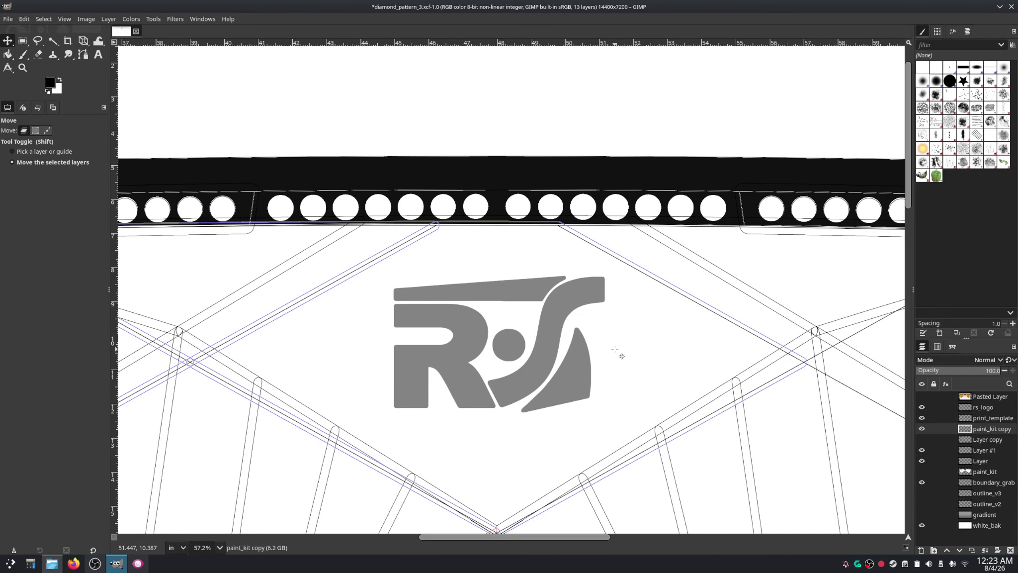
pyautogui.press('Down')
pyautogui.press('Up')
pyautogui.press('Up')
pyautogui.press('Down')
pyautogui.press('Down')
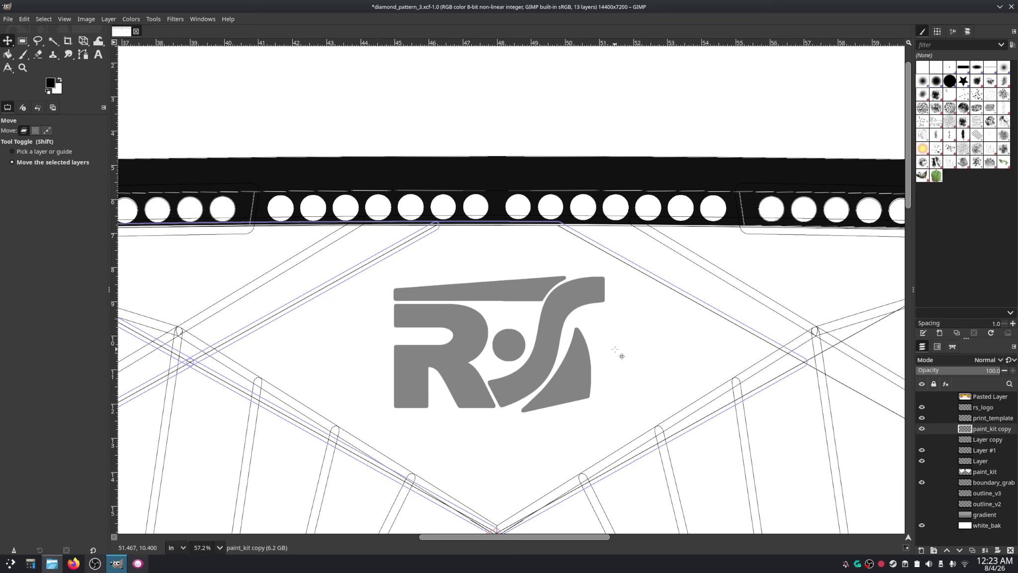
# Step: Examine the black band's fit against the template and diamond outlines along the leading edge, from the logo out to the wing tip
pyautogui.keyDown('ctrl'); pyautogui.scroll(-1, 427, 266); pyautogui.keyUp('ctrl')
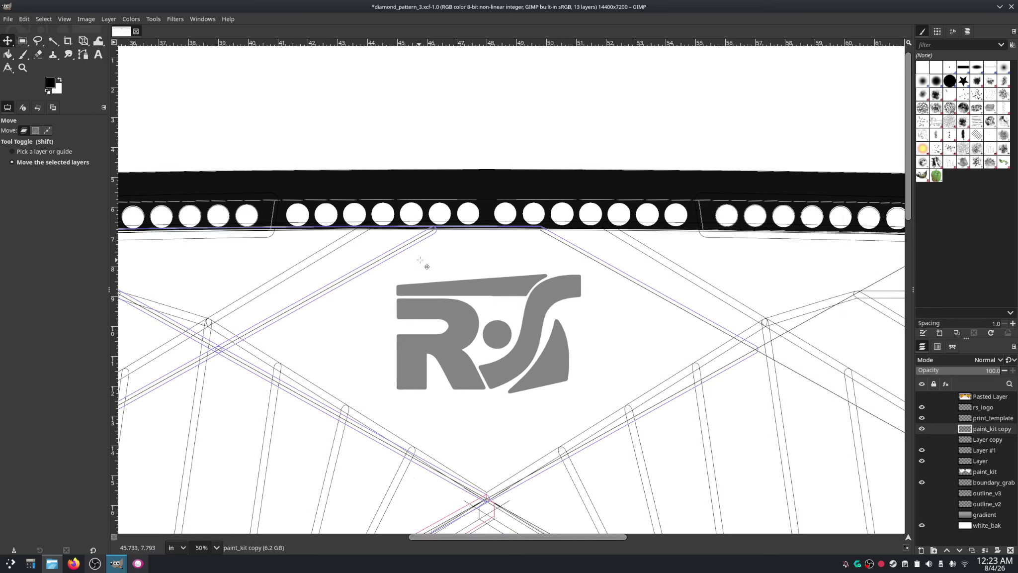
pyautogui.keyDown('ctrl'); pyautogui.scroll(-1, 427, 267); pyautogui.keyUp('ctrl')
pyautogui.hscroll(-5, 408, 256)
pyautogui.scroll(-1, 398, 251)
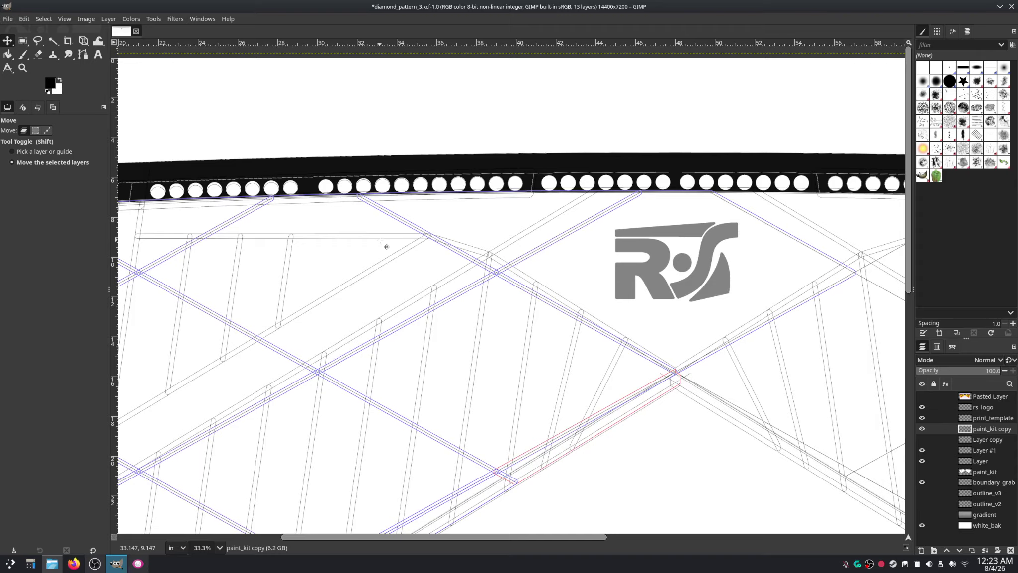
pyautogui.hscroll(-6, 379, 240)
pyautogui.scroll(-1, 613, 213)
pyautogui.scroll(-1, 646, 207)
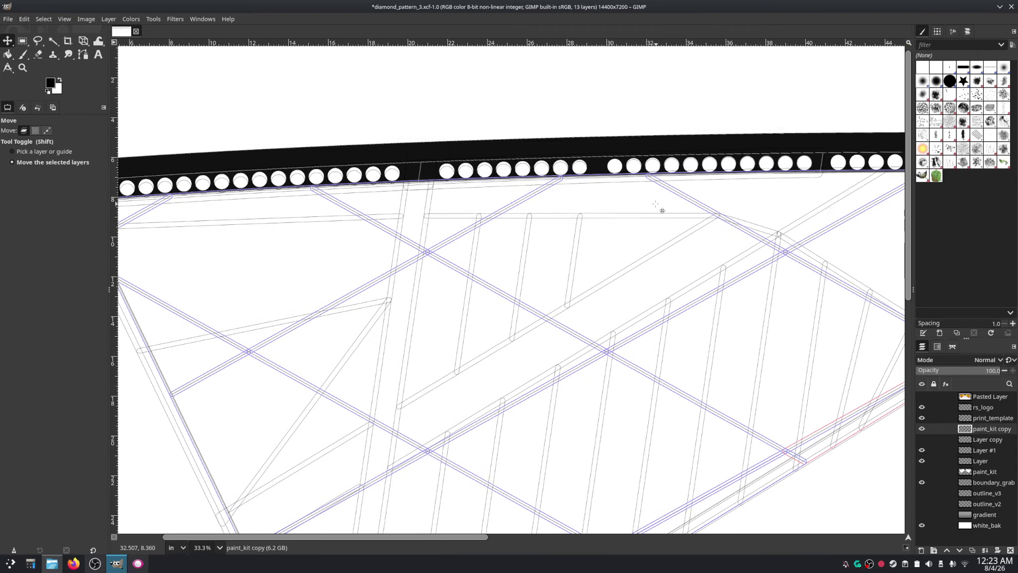
pyautogui.hscroll(-4, 583, 177)
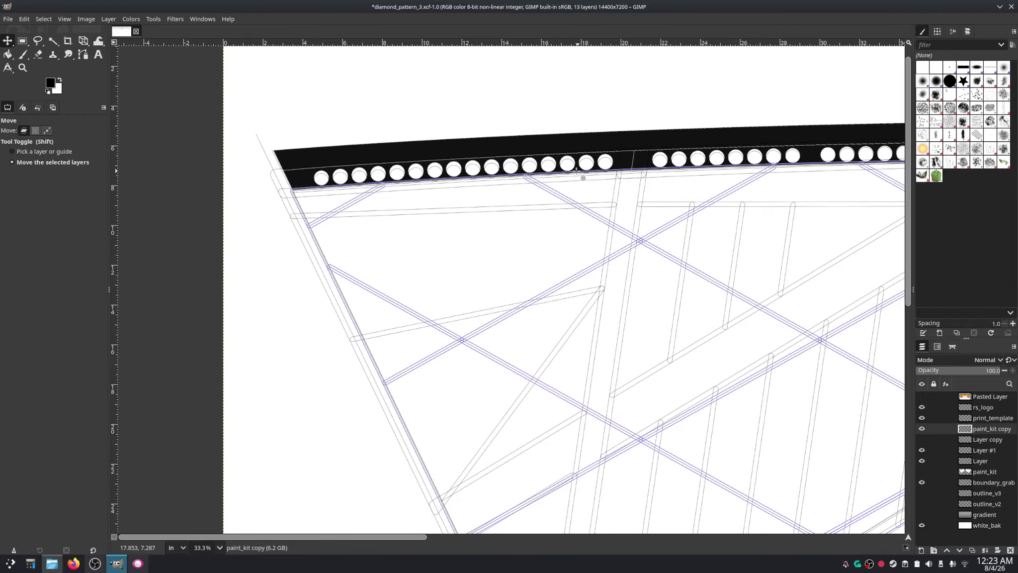
pyautogui.scroll(1, 577, 179)
pyautogui.hscroll(1, 572, 180)
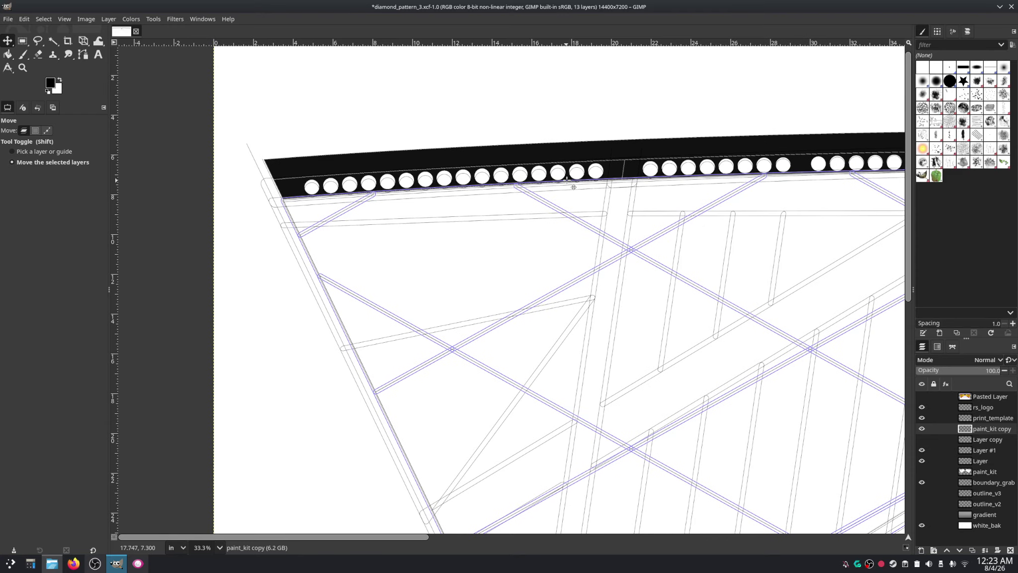
# Step: Inspect the offset between the band's white circles and the template circles close up at the wing tip
pyautogui.scroll(4, 285, 179)
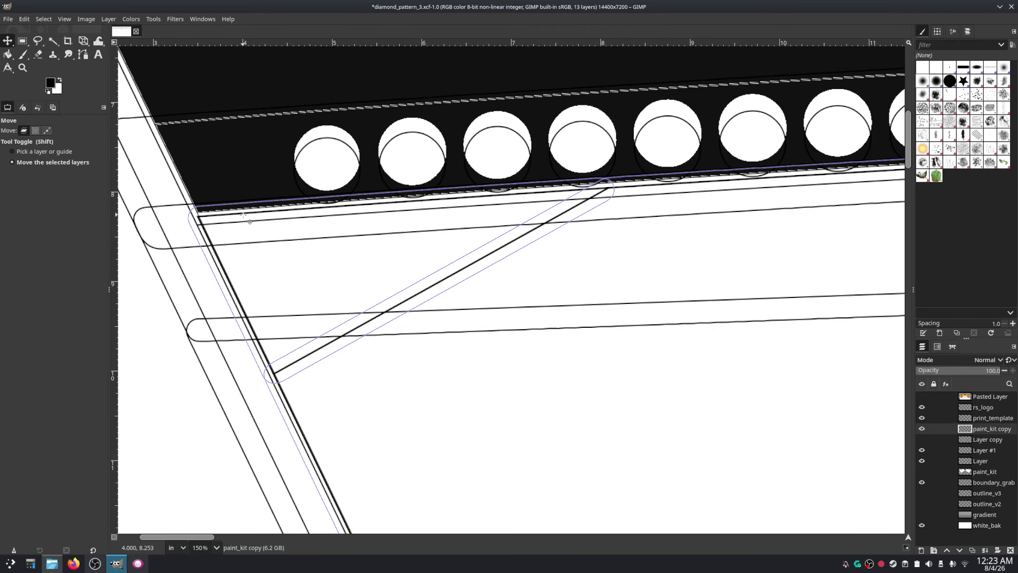
pyautogui.moveTo(244, 215); pyautogui.dragTo(387, 277)
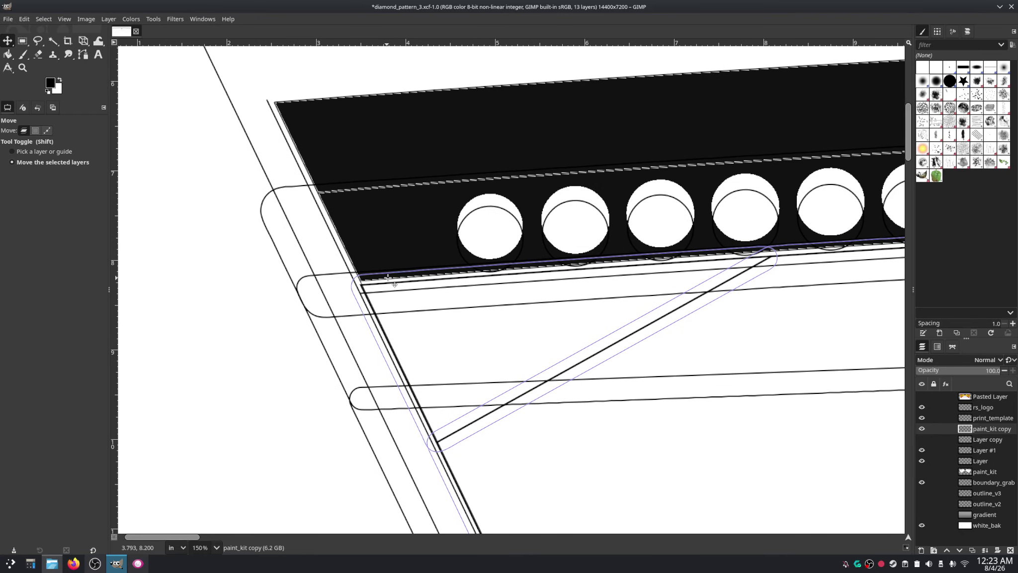
pyautogui.hscroll(5, 394, 284)
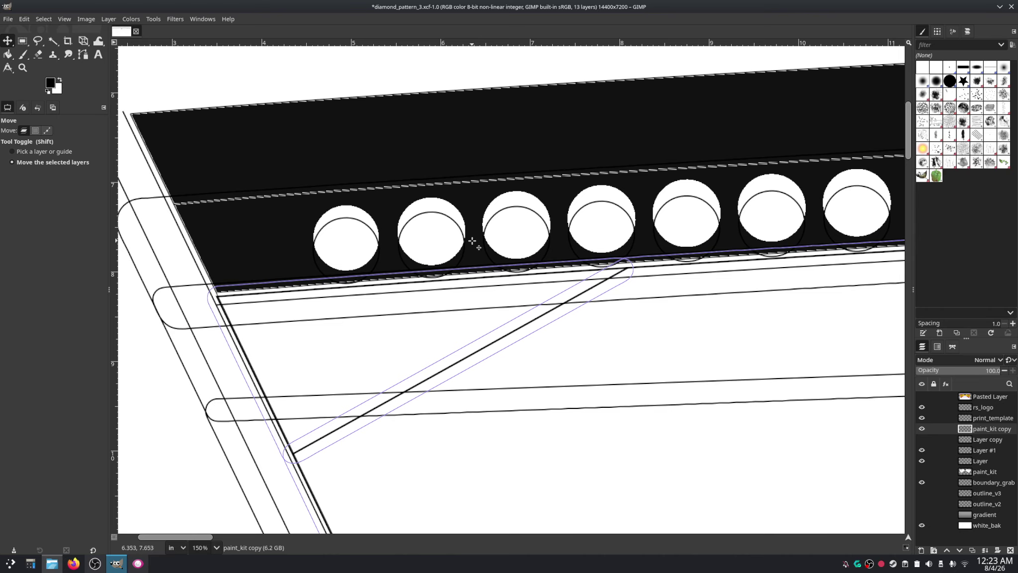
pyautogui.hscroll(4, 598, 292)
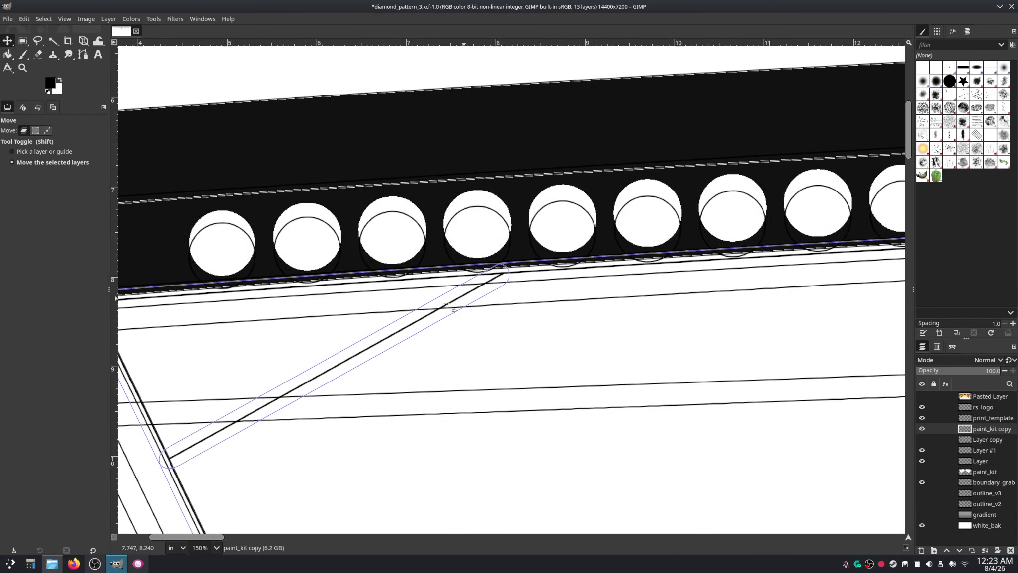
pyautogui.hscroll(-5, 617, 287)
pyautogui.hscroll(-1, 636, 289)
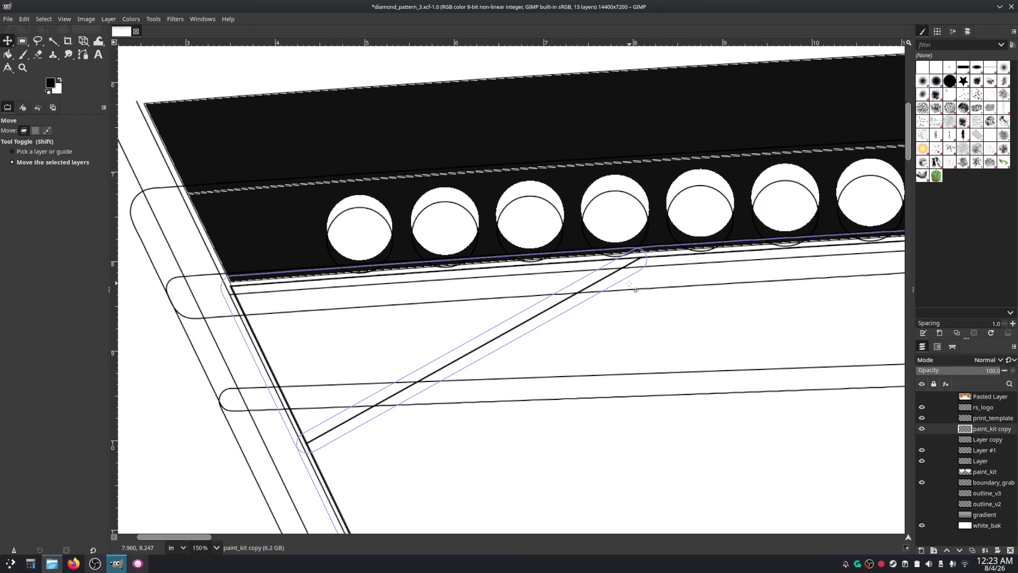
pyautogui.hscroll(8, 635, 290)
pyautogui.scroll(2, 635, 290)
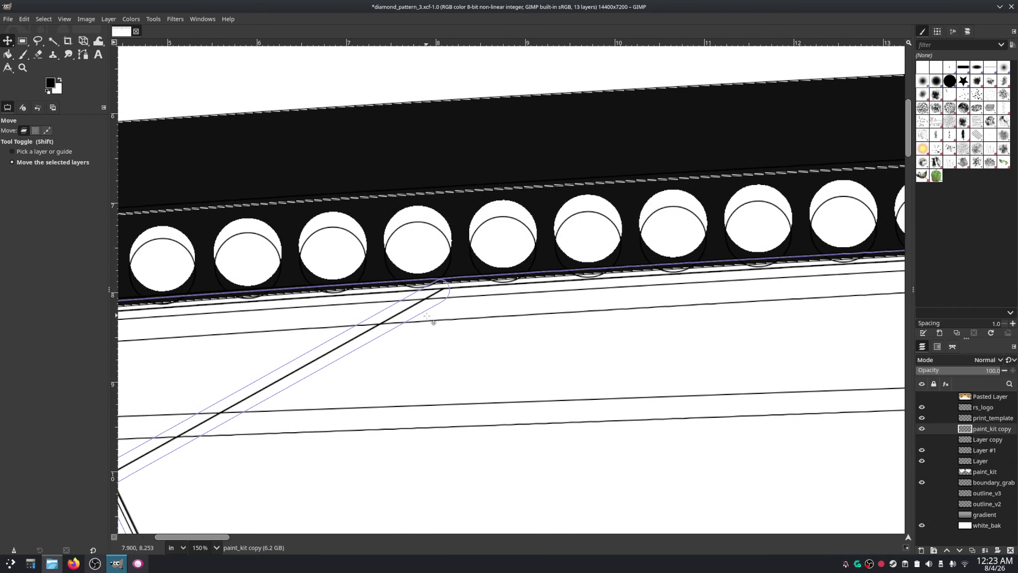
pyautogui.scroll(-4, 790, 193)
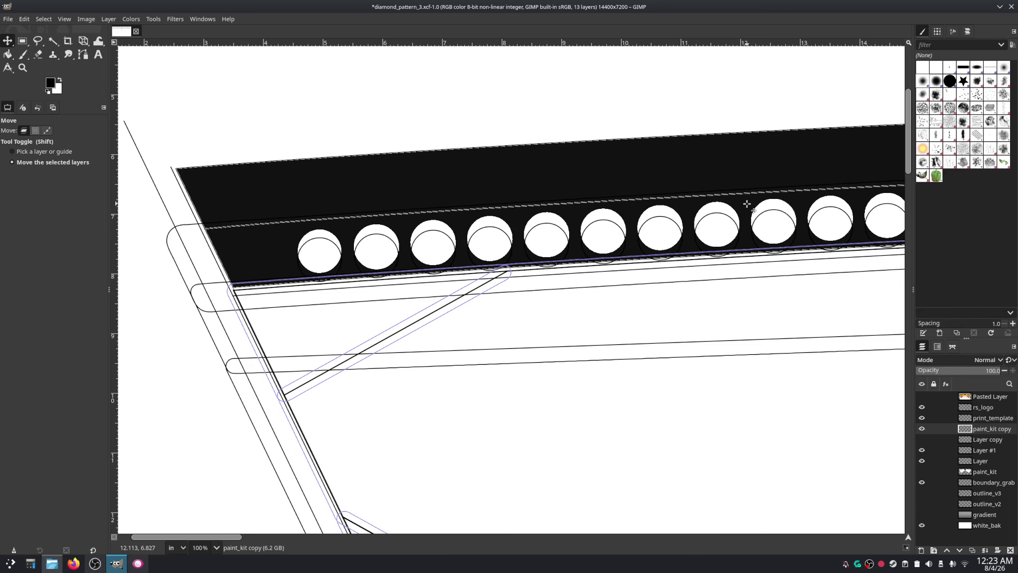
pyautogui.moveTo(837, 239); pyautogui.dragTo(429, 296)
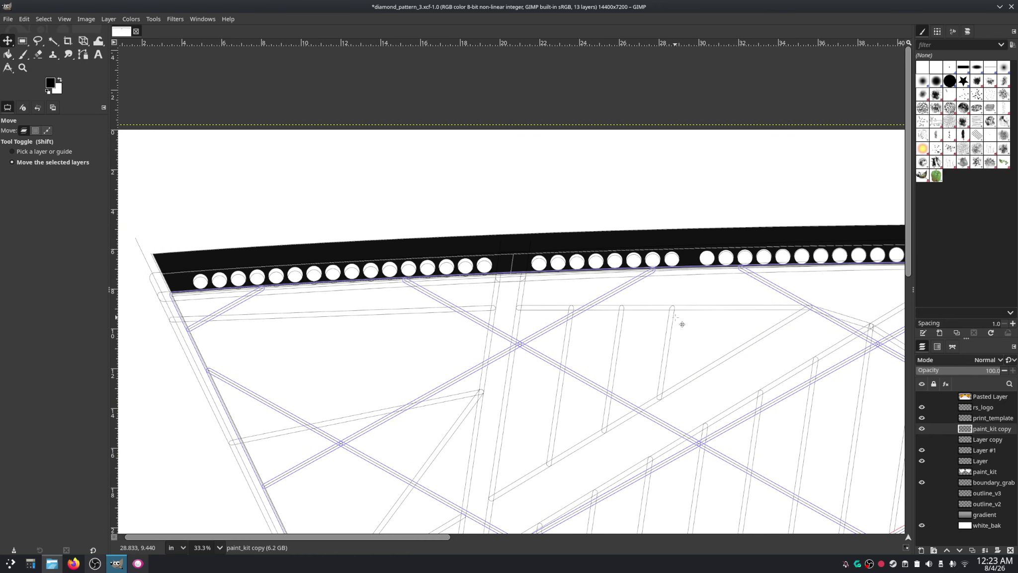
# Step: Toggle the paint_kit copy layer off and on and compare its circle row with the print_template circles along the leading edge
pyautogui.click(922, 429)
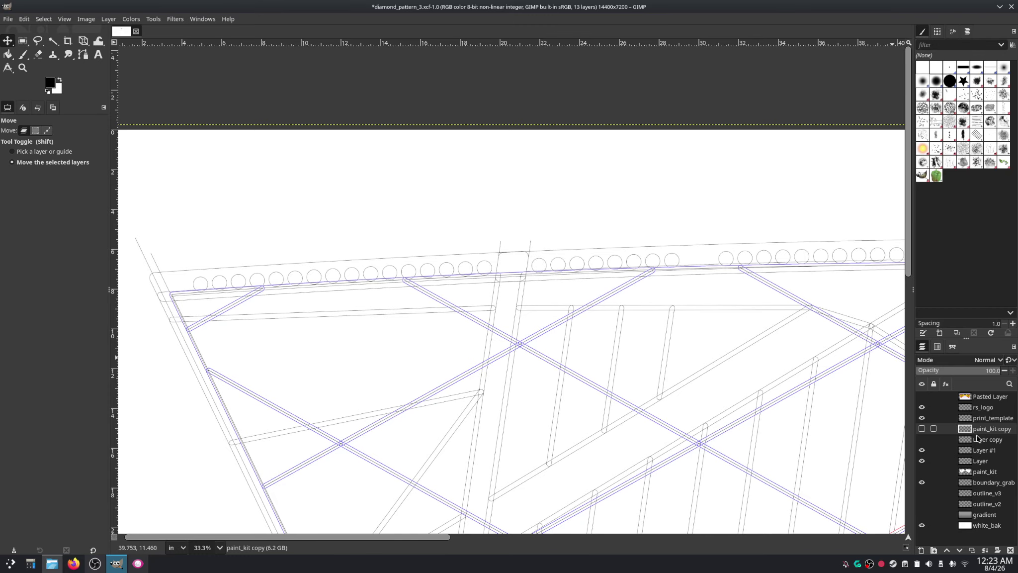
pyautogui.click(922, 428)
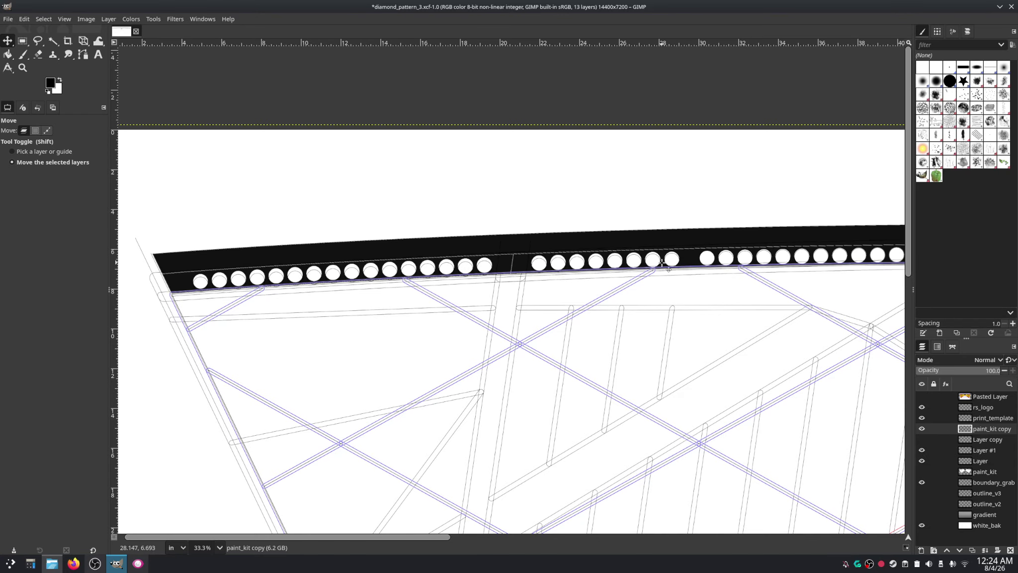
pyautogui.scroll(-2, 795, 269)
pyautogui.moveTo(798, 277); pyautogui.dragTo(662, 259)
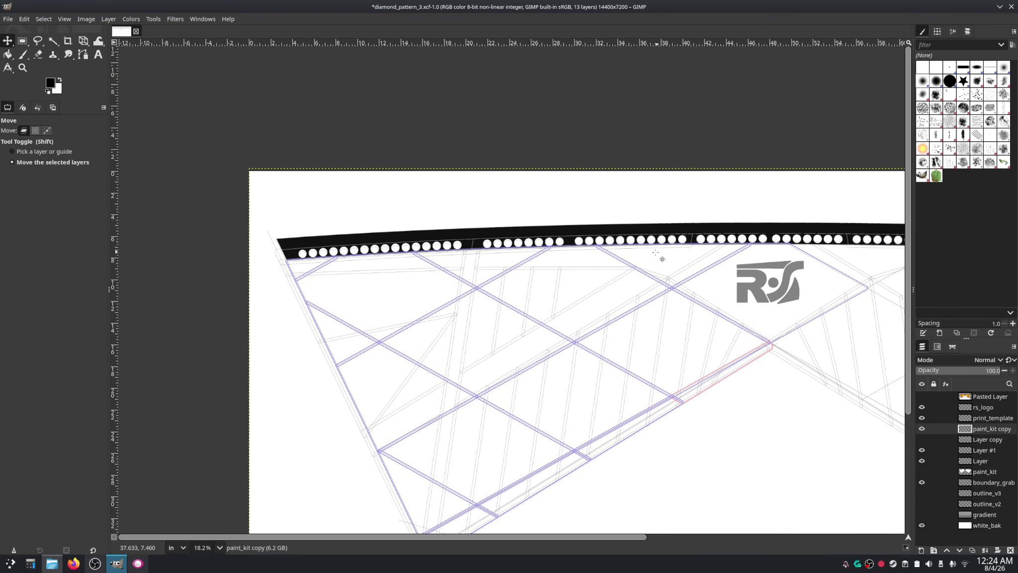
pyautogui.scroll(2, 602, 247)
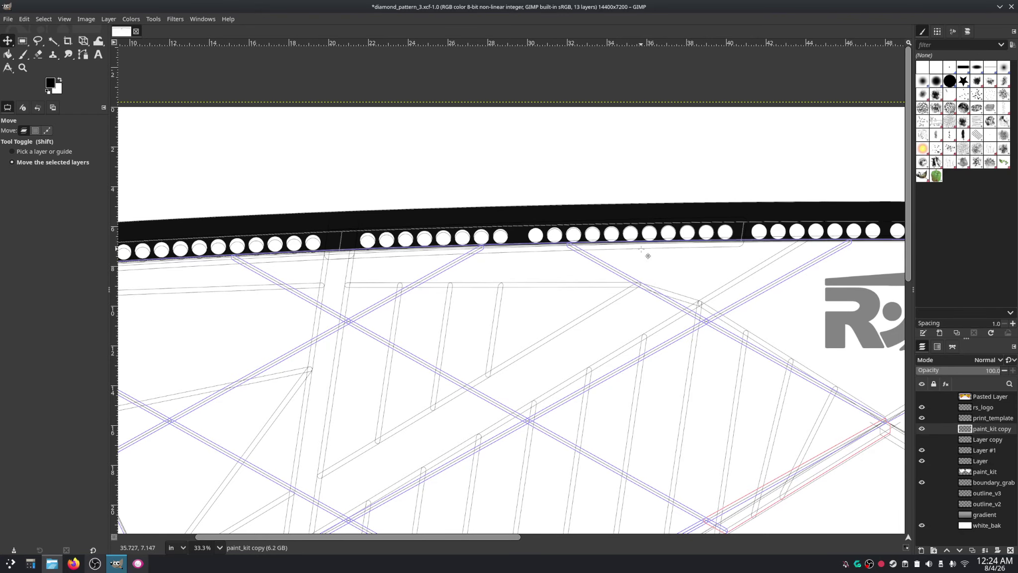
pyautogui.moveTo(436, 254); pyautogui.dragTo(591, 264)
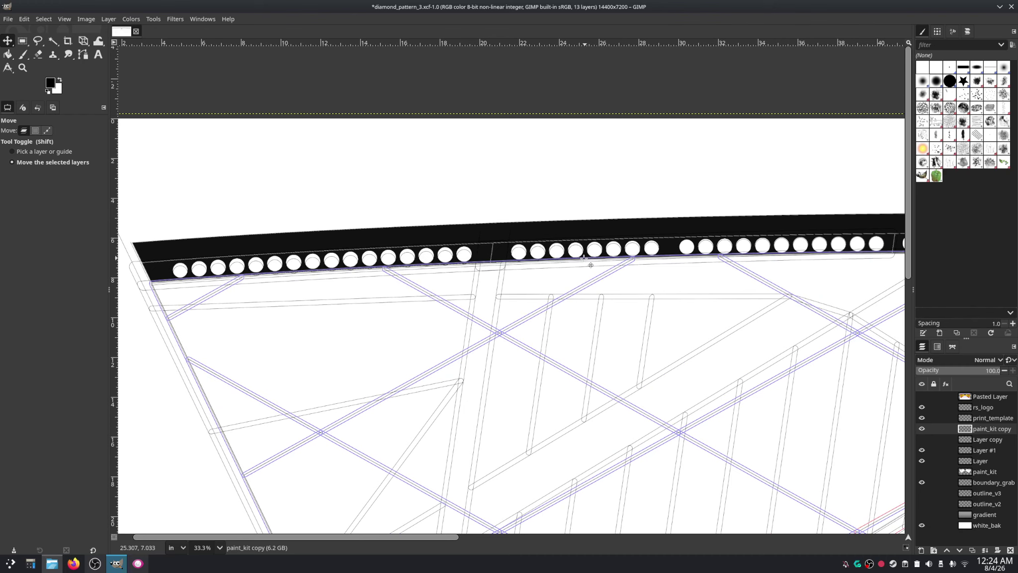
pyautogui.moveTo(591, 265); pyautogui.dragTo(279, 270)
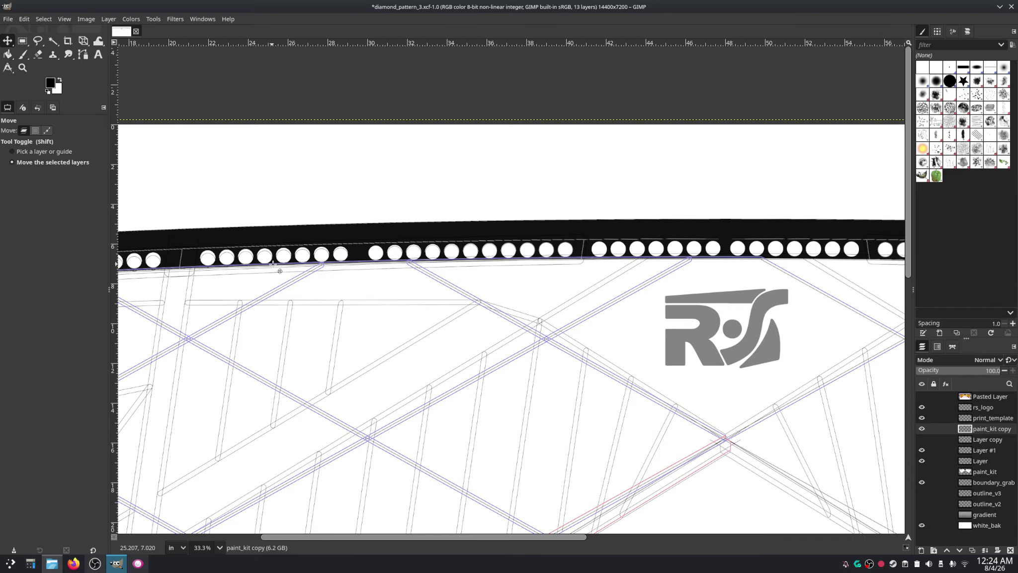
# Step: Hide the paint_kit copy layer and examine the print_template lines against the diamond outlines on both sides of the logo
pyautogui.click(921, 429)
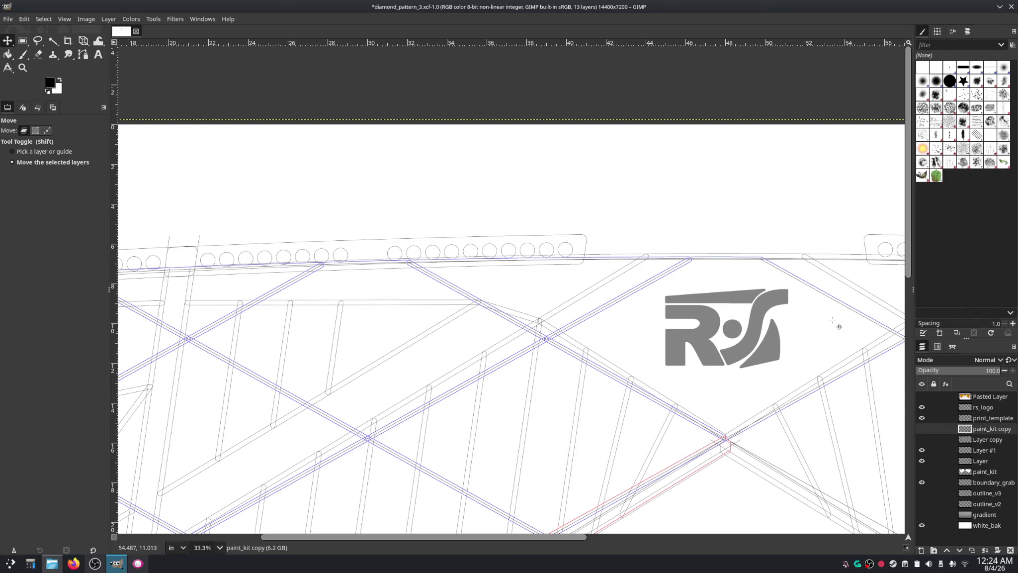
pyautogui.scroll(4, 757, 261)
pyautogui.scroll(-4, 768, 258)
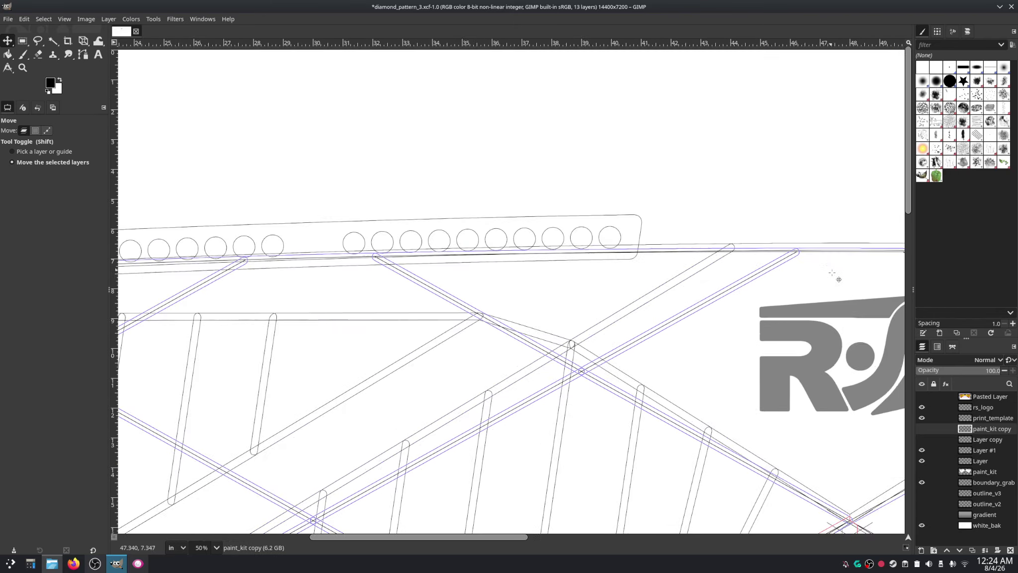
pyautogui.moveTo(845, 289); pyautogui.dragTo(415, 276)
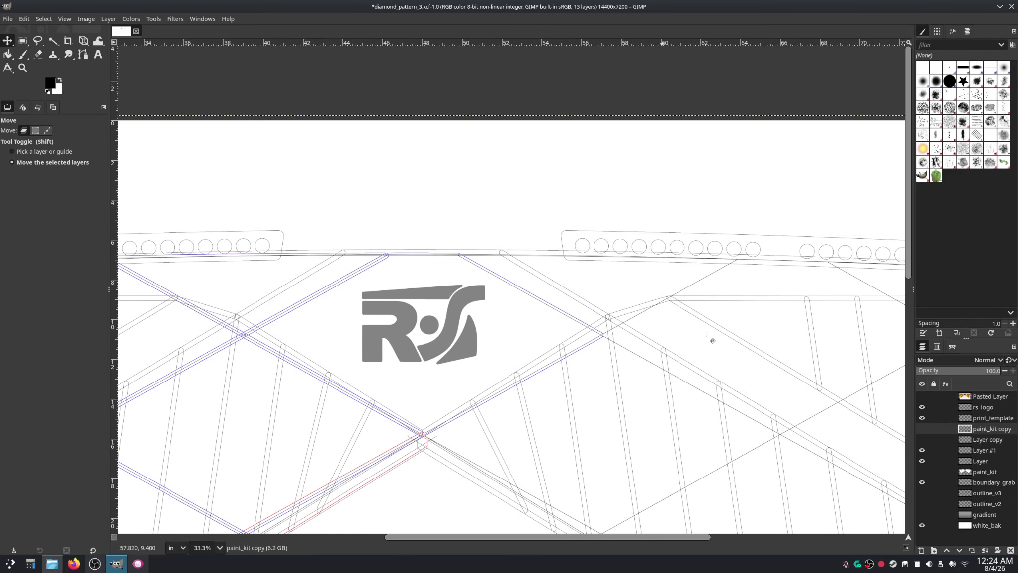
# Step: Hide the print_template layer and show the paint_kit copy layer again, briefly checking the outline_v3 layer against the diamonds
pyautogui.click(921, 418)
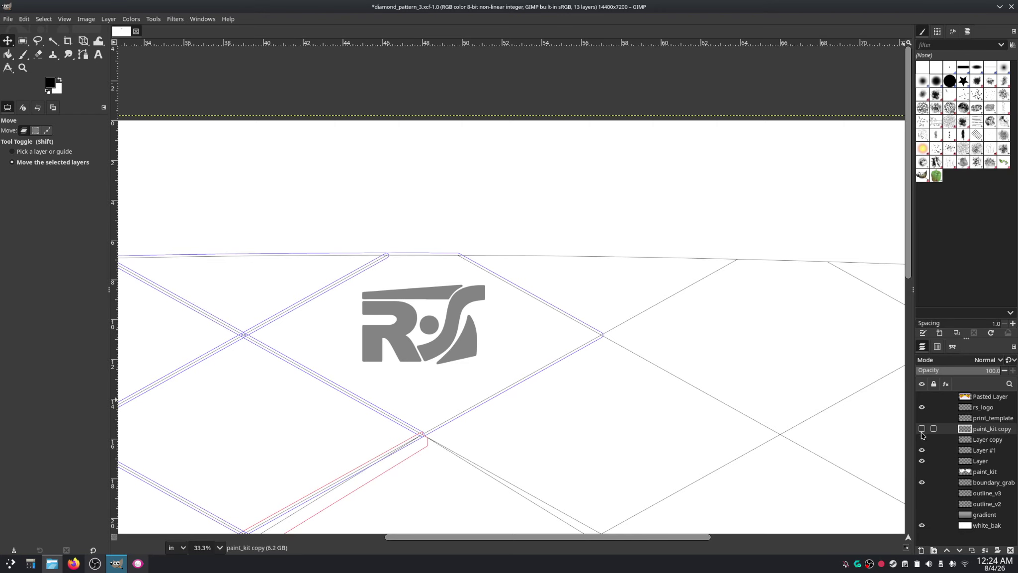
pyautogui.click(921, 429)
pyautogui.scroll(-4, 526, 351)
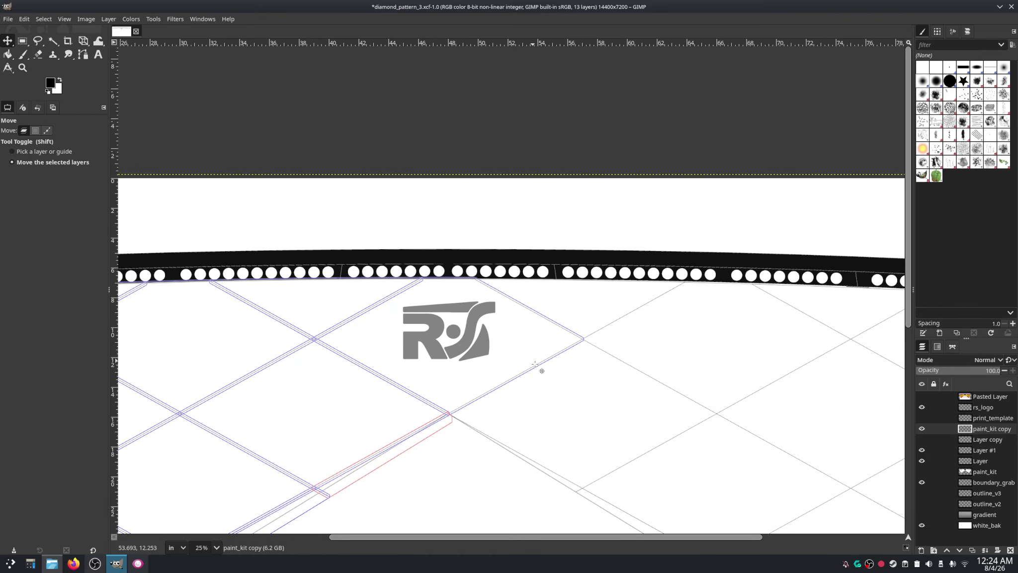
pyautogui.moveTo(703, 265); pyautogui.dragTo(644, 358)
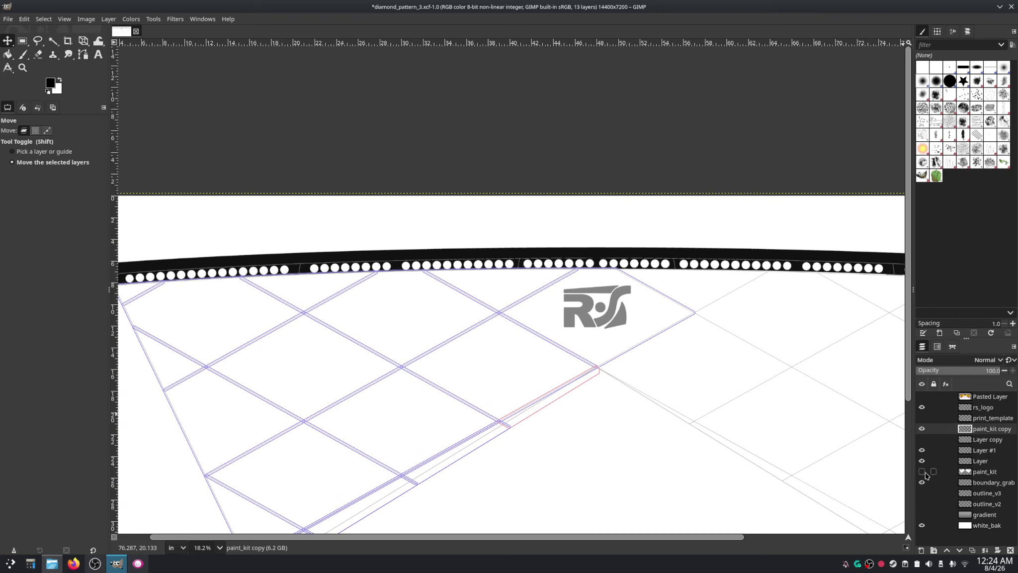
pyautogui.click(922, 493)
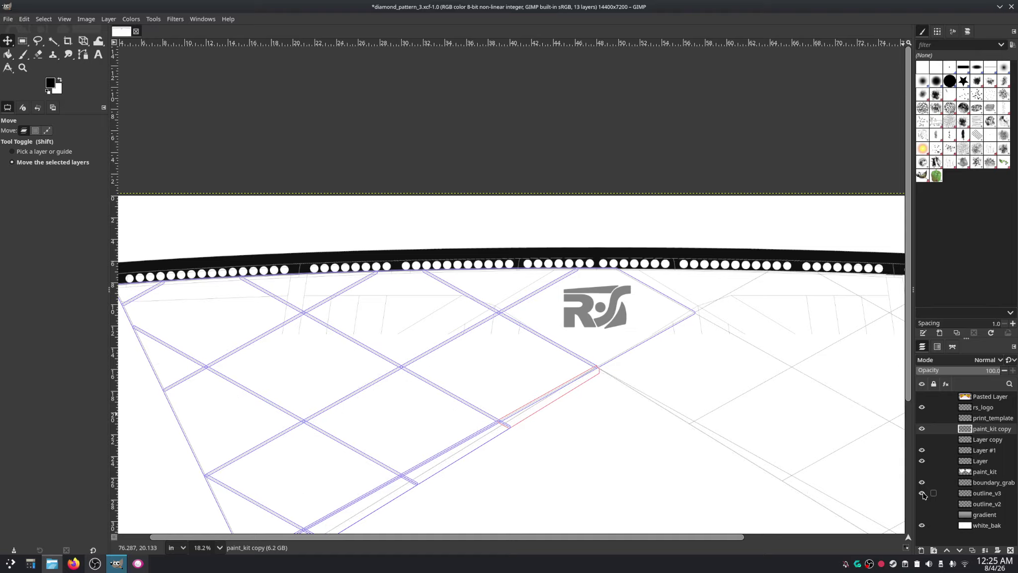
pyautogui.click(922, 493)
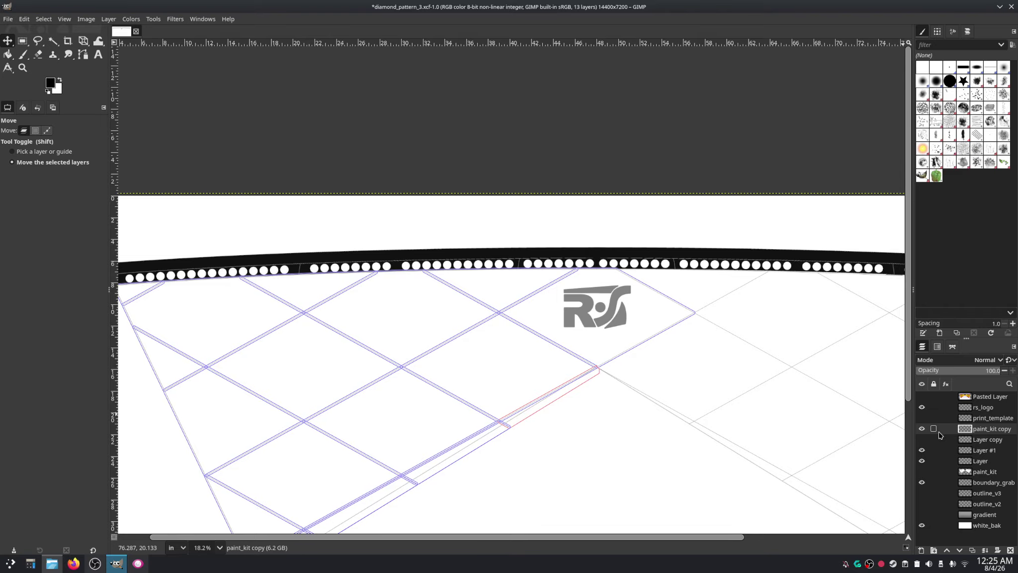
# Step: Move the paint_kit copy layer slightly down so the black band's lower edge meets the diamond outlines above the logo
pyautogui.scroll(1, 568, 254)
pyautogui.scroll(4, 568, 254)
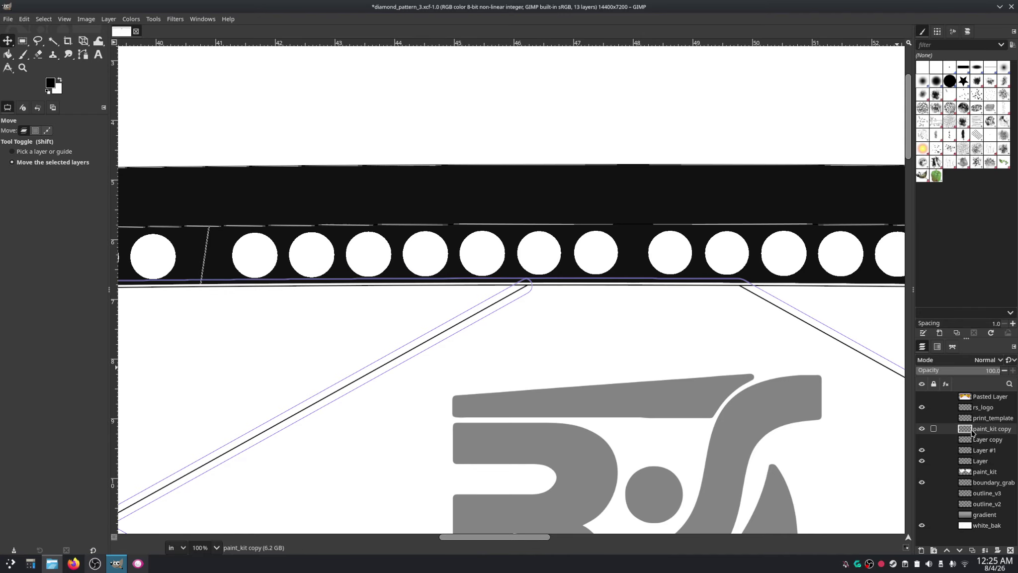
pyautogui.moveTo(567, 205); pyautogui.dragTo(565, 217)
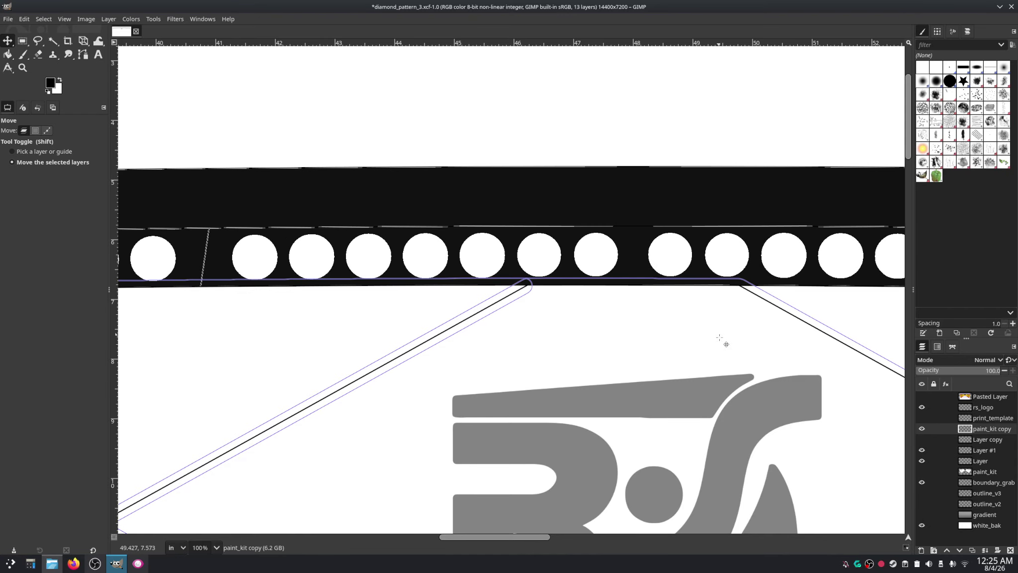
pyautogui.scroll(-4, 671, 334)
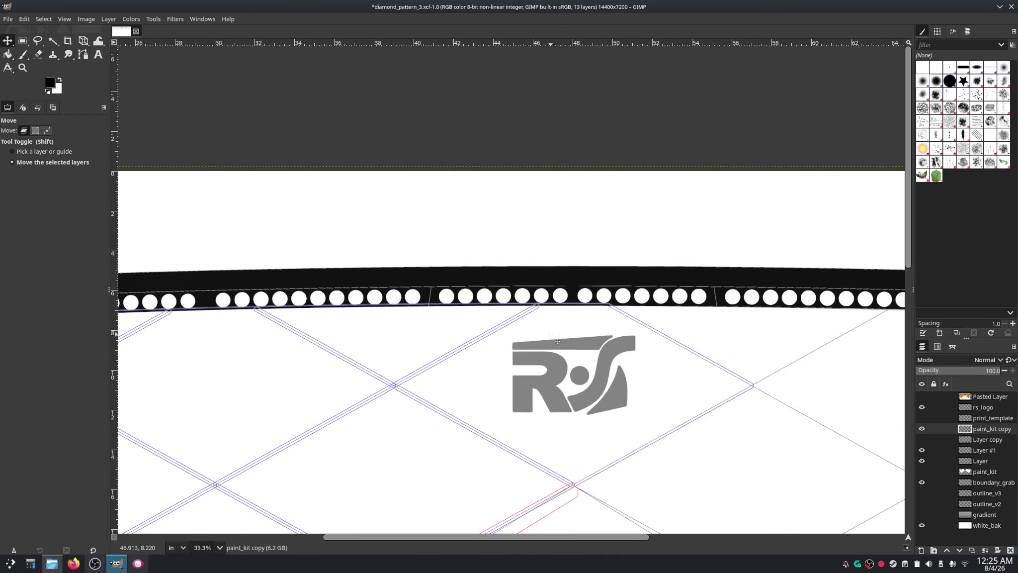
pyautogui.scroll(4, 555, 323)
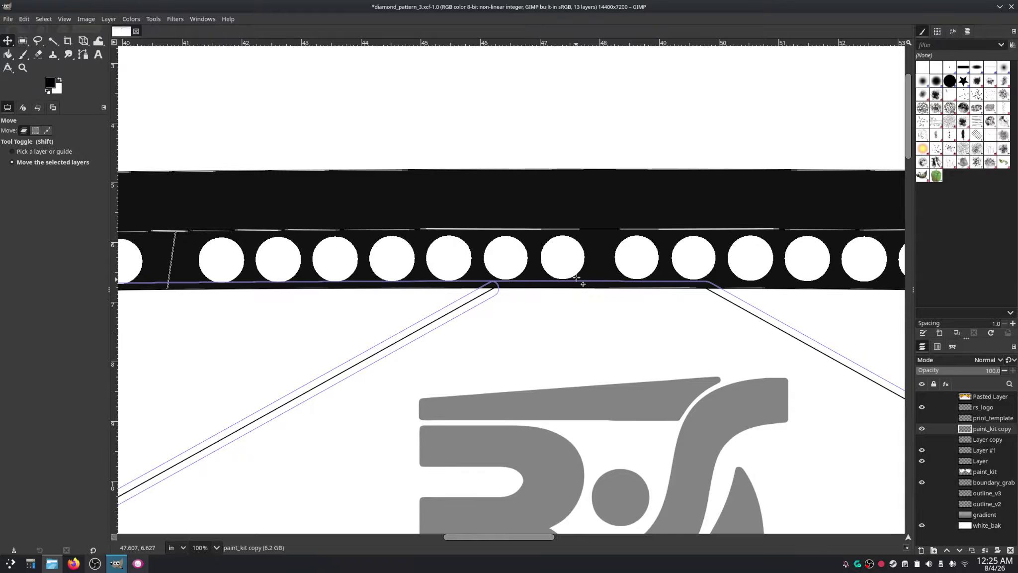
# Step: Examine the black band's lower edge against the diamond outlines from the logo out to the kite's left tip
pyautogui.scroll(-1, 539, 289)
pyautogui.scroll(-3, 552, 313)
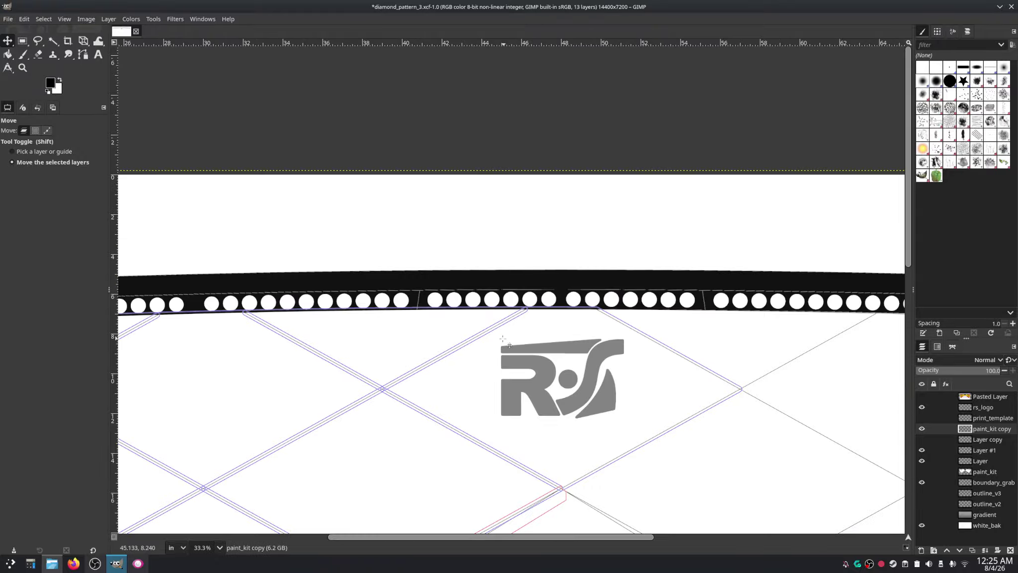
pyautogui.scroll(1, 804, 271)
pyautogui.scroll(1, 417, 274)
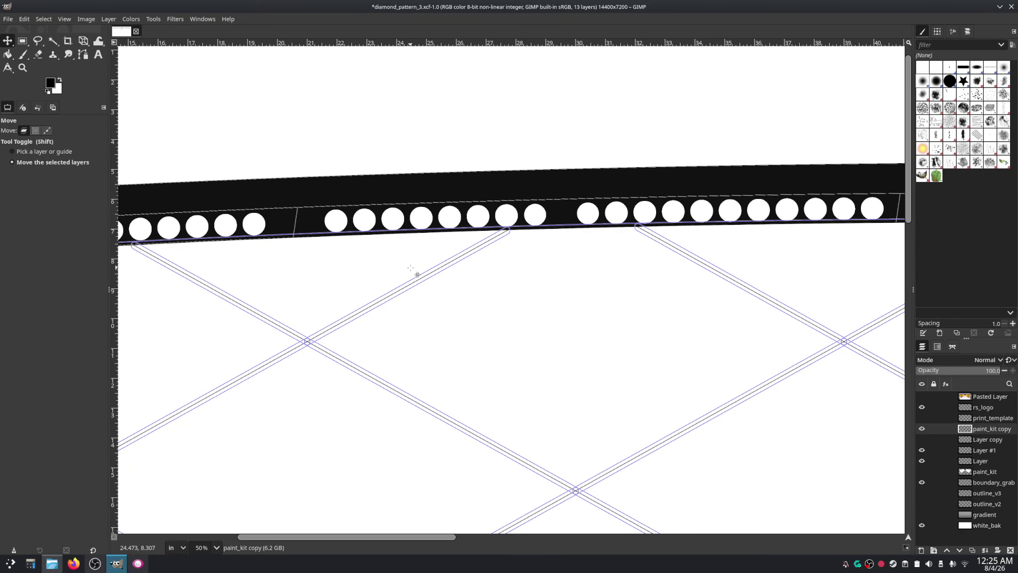
pyautogui.scroll(-2, 482, 263)
pyautogui.scroll(1, 807, 275)
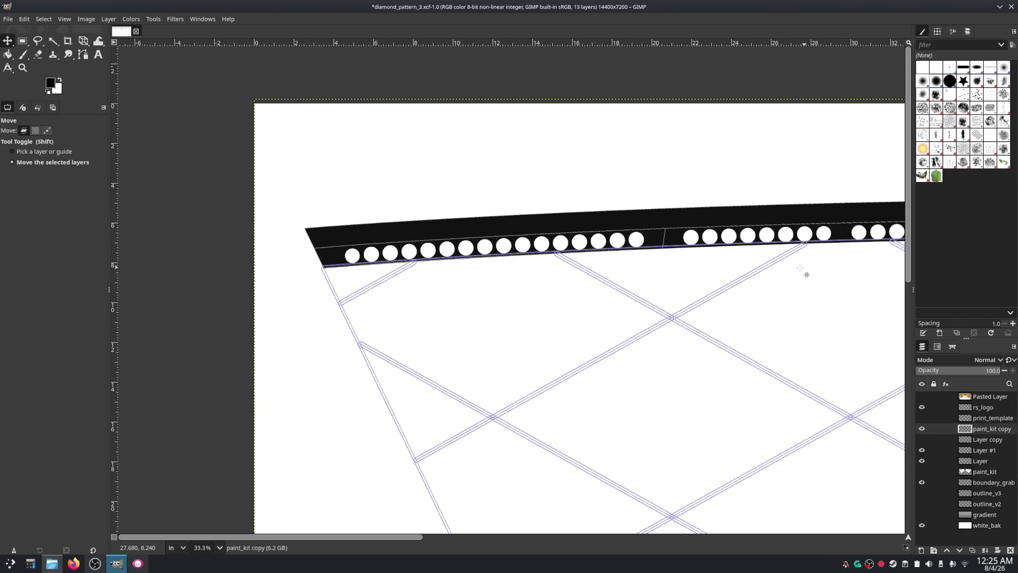
pyautogui.scroll(3, 467, 279)
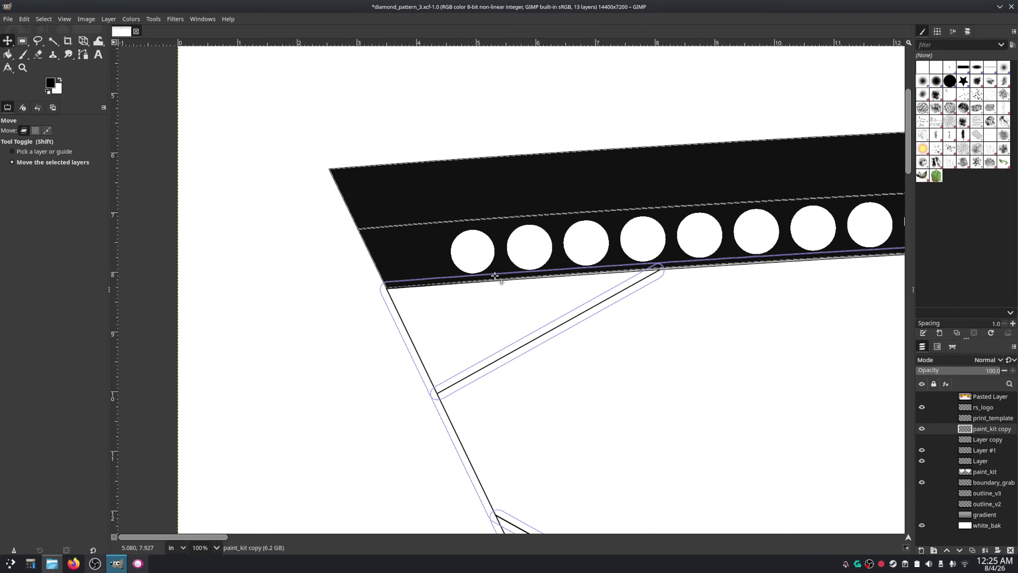
pyautogui.hscroll(10, 779, 276)
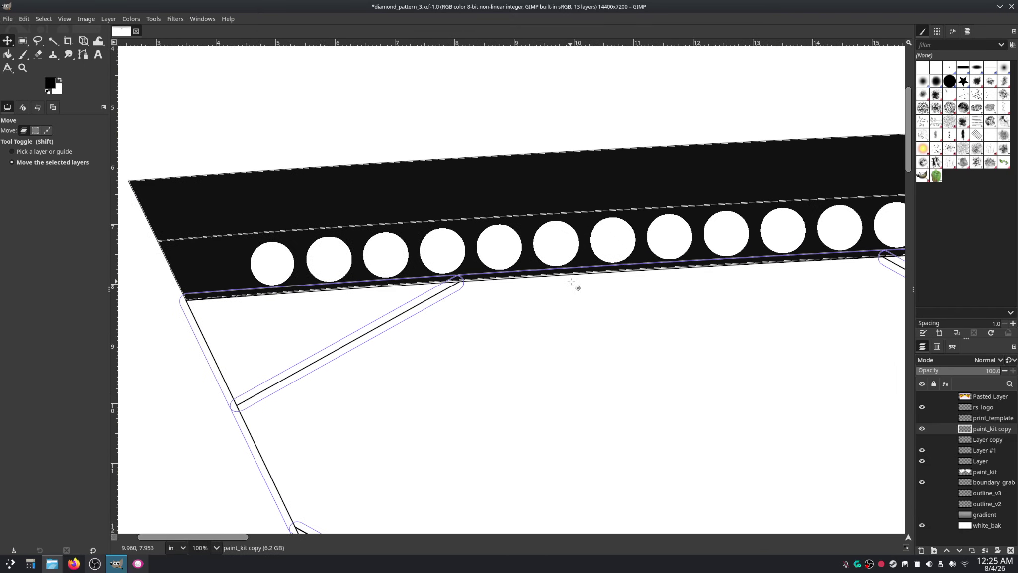
pyautogui.scroll(-2, 463, 241)
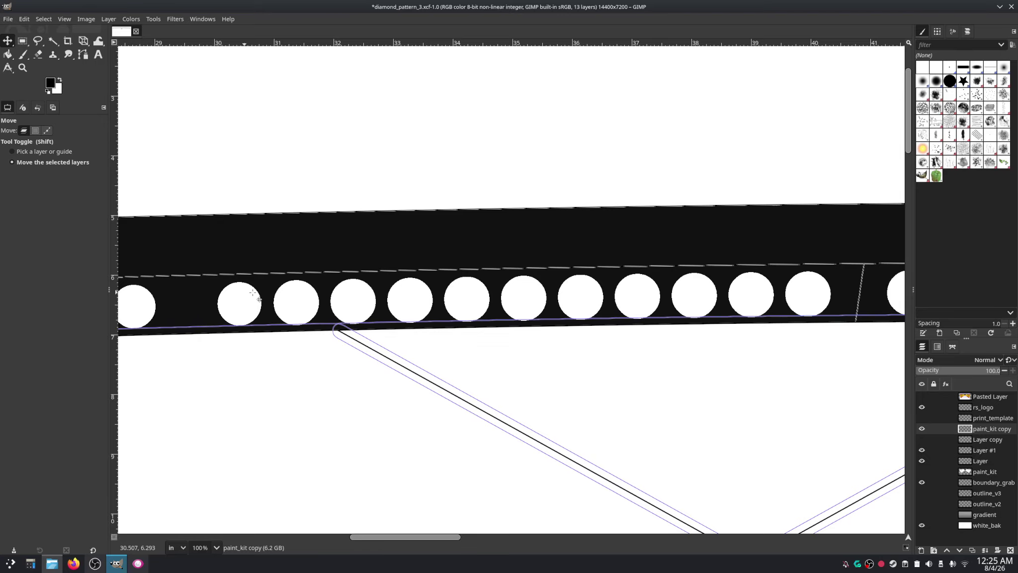
# Step: Save the diamond_pattern_3 image
pyautogui.click(8, 19)
pyautogui.click(122, 113)
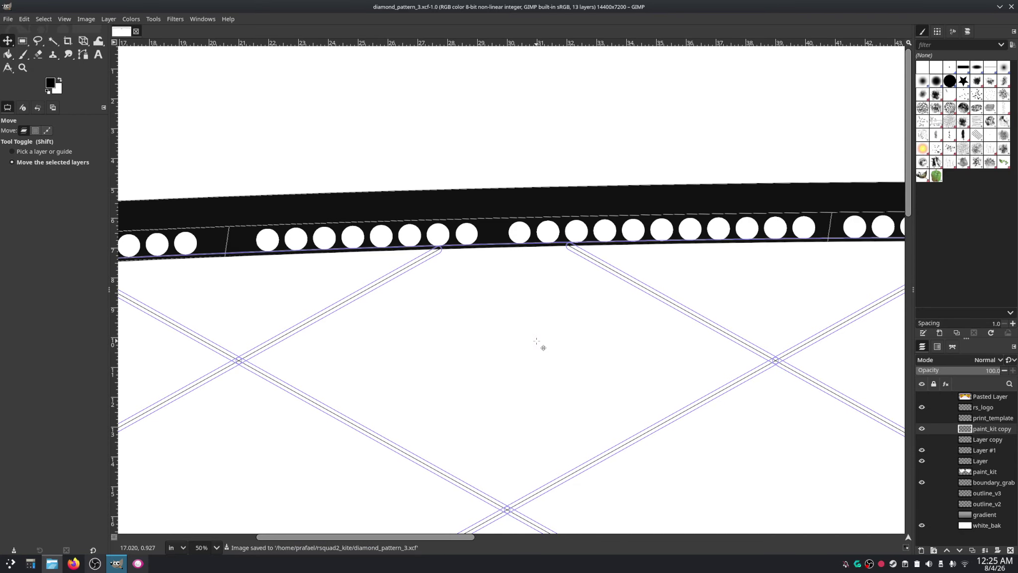
# Step: Locate the cp_diamond path around the logo in the path list and activate it for anchor editing with the Paths tool
pyautogui.moveTo(695, 318); pyautogui.dragTo(320, 320)
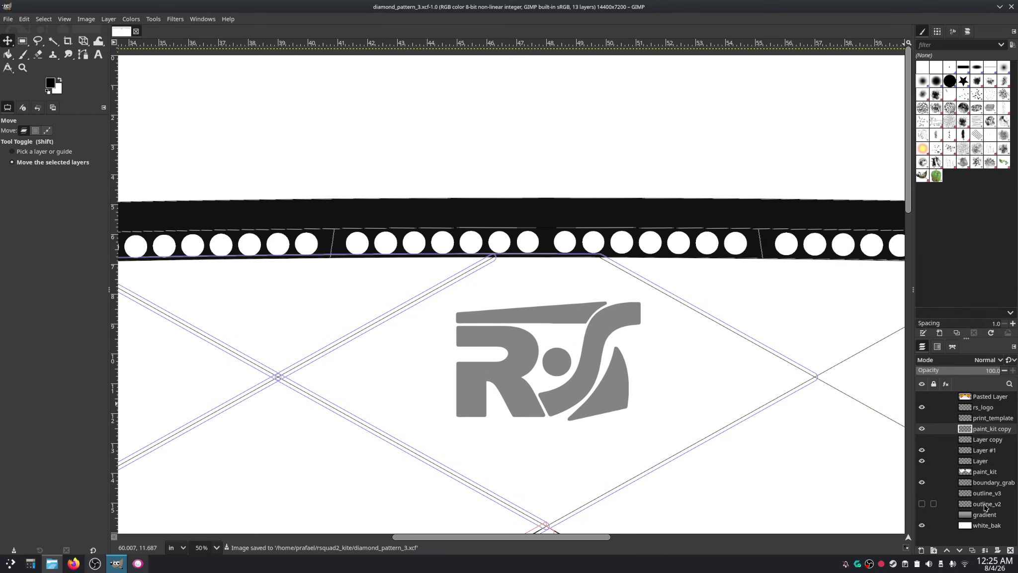
pyautogui.click(952, 346)
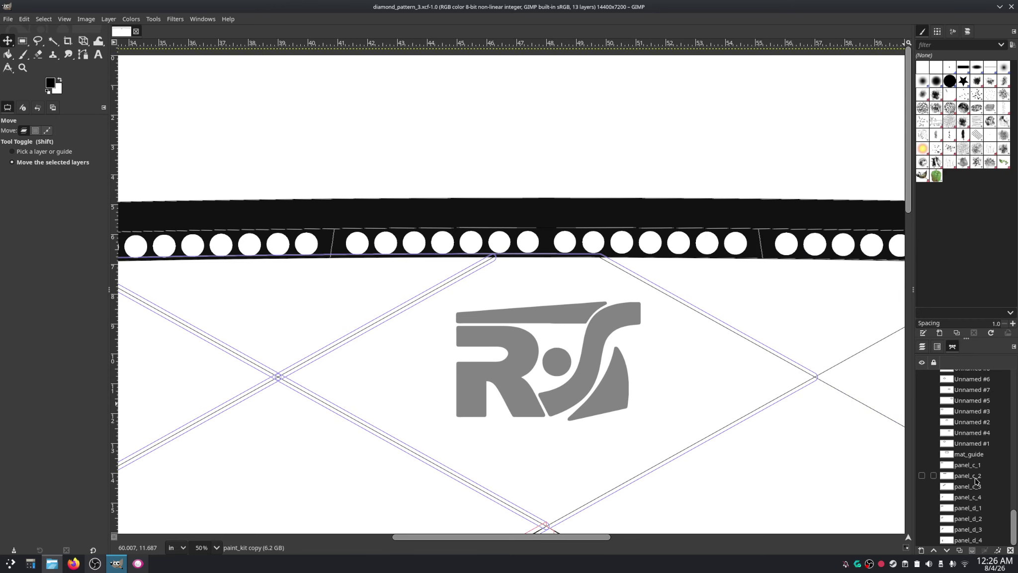
pyautogui.moveTo(1013, 514); pyautogui.dragTo(1014, 467)
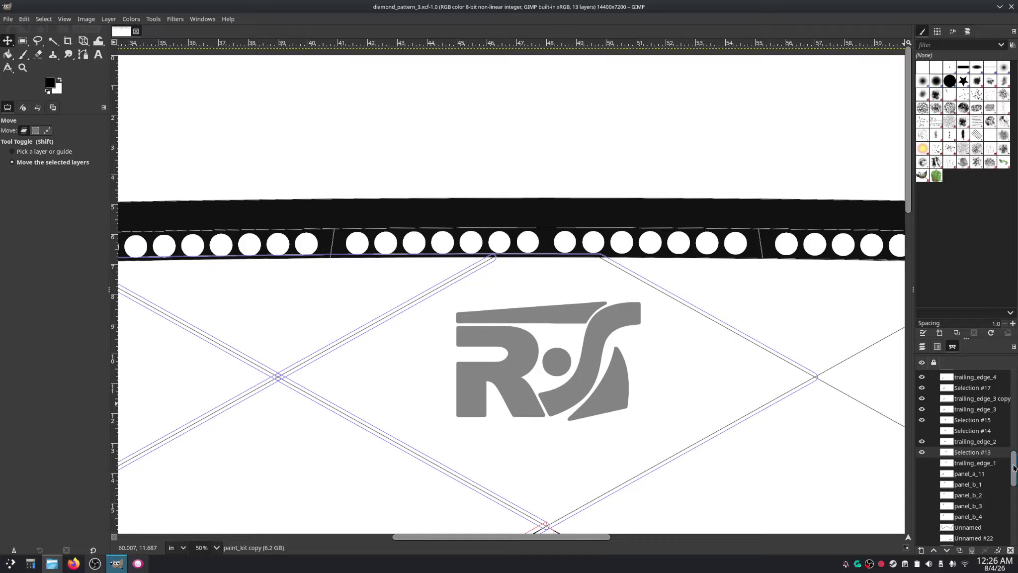
pyautogui.moveTo(1014, 467); pyautogui.dragTo(959, 443)
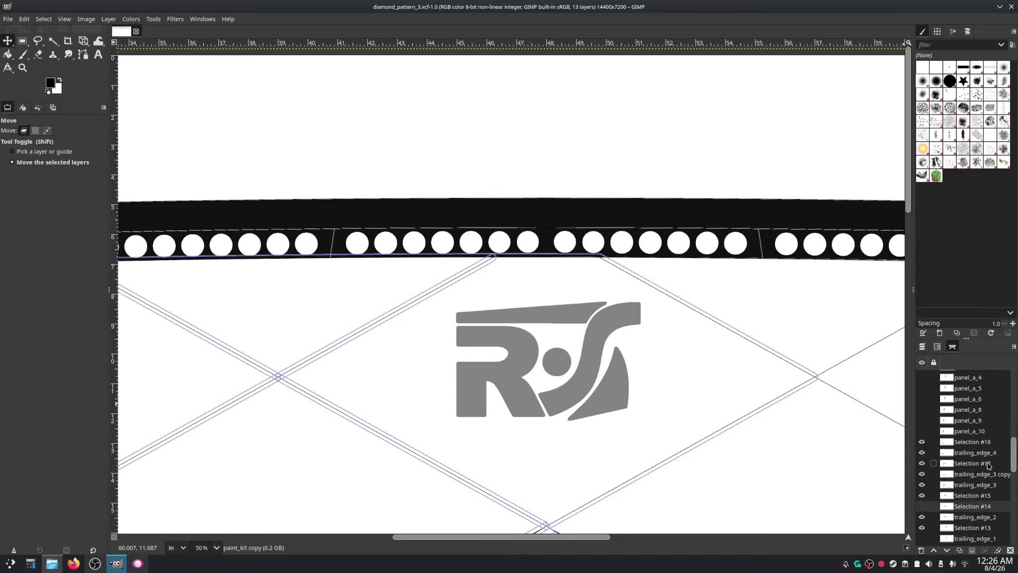
pyautogui.moveTo(1014, 464); pyautogui.dragTo(1014, 441)
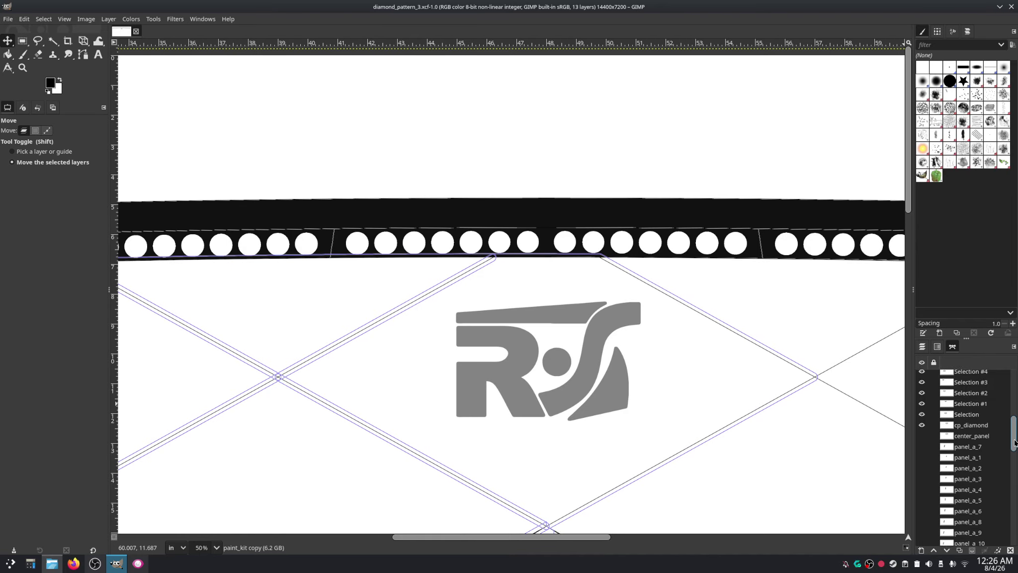
pyautogui.click(965, 439)
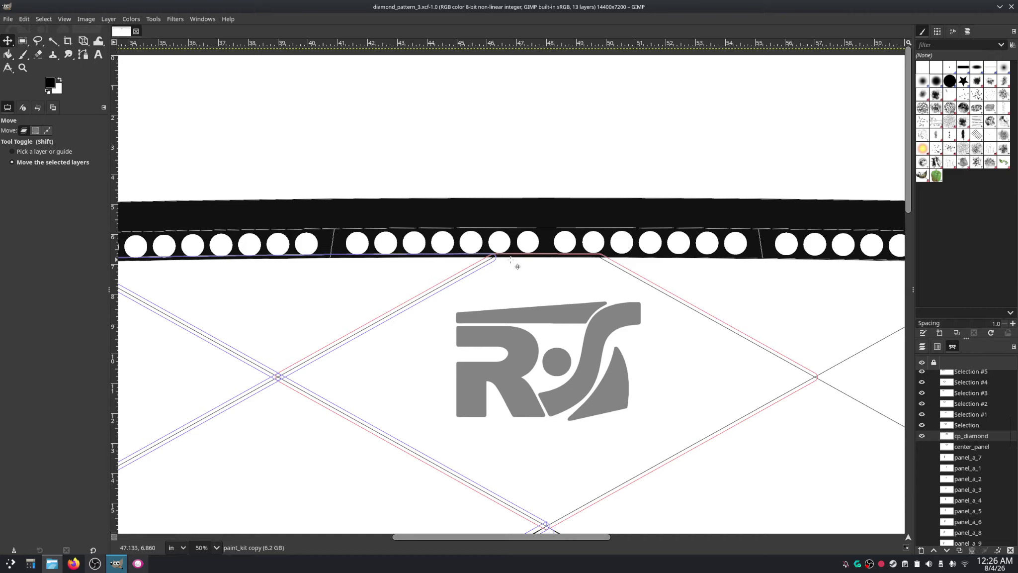
pyautogui.press('b')
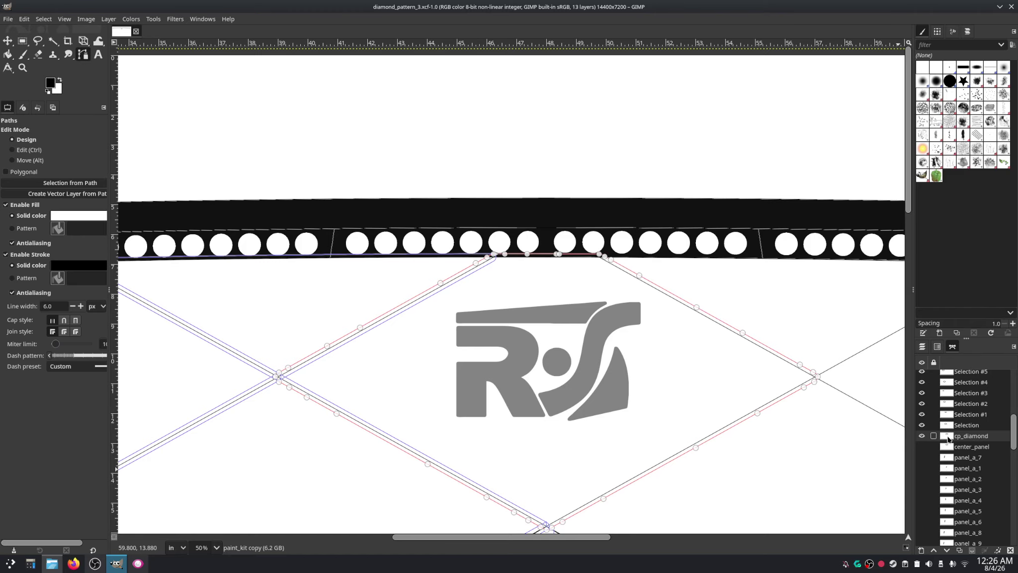
# Step: Delete the surplus anchors along the cp_diamond path's edges, keeping only those at its corners, and duplicate the path
pyautogui.keyDown('ctrl'); pyautogui.click(568, 524); pyautogui.keyUp('ctrl')
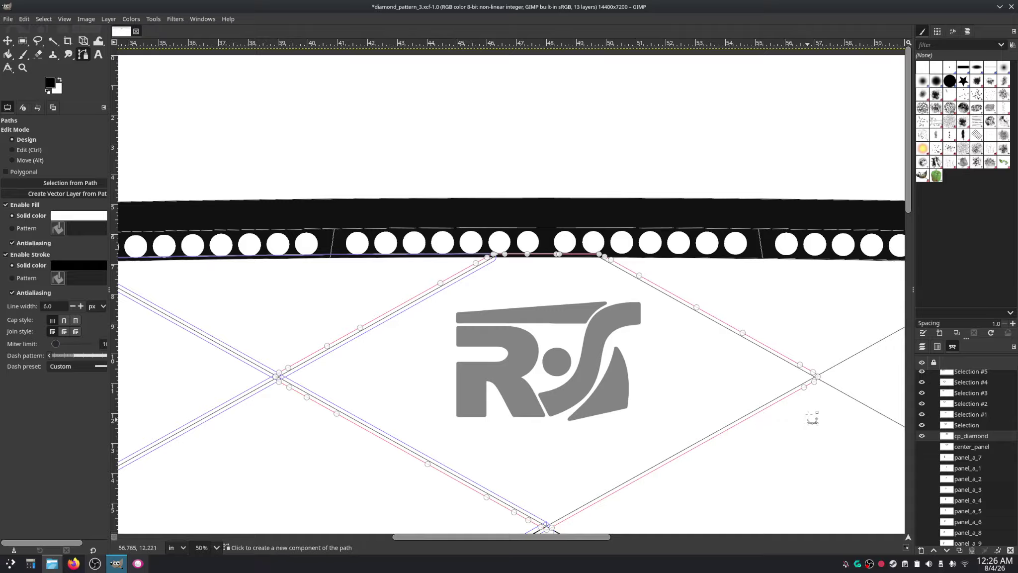
pyautogui.keyDown('ctrl'); pyautogui.keyDown('shift'); pyautogui.click(743, 332); pyautogui.keyUp('shift'); pyautogui.keyUp('ctrl')
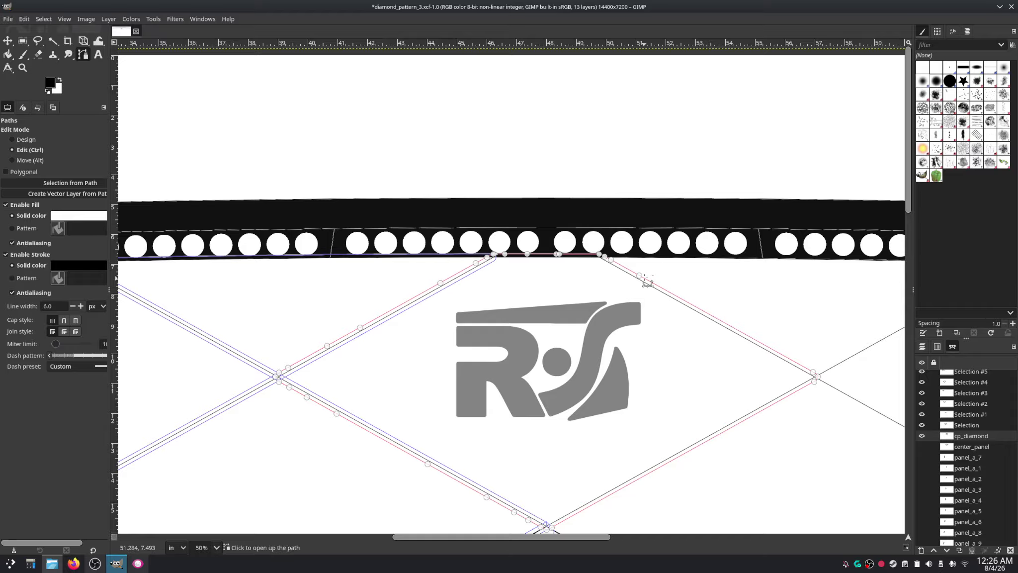
pyautogui.keyDown('ctrl'); pyautogui.keyDown('shift'); pyautogui.click(640, 276); pyautogui.keyUp('shift'); pyautogui.keyUp('ctrl')
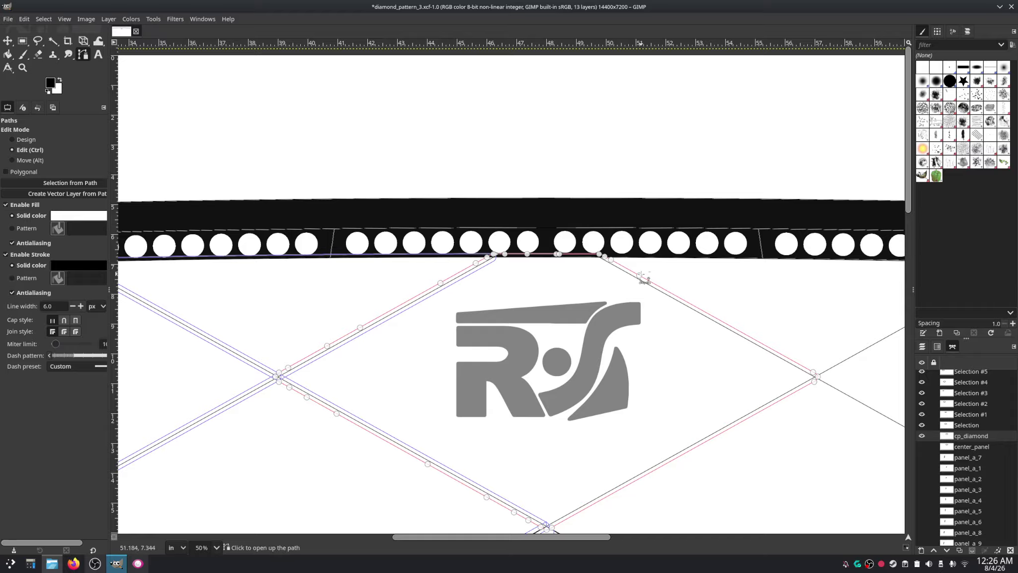
pyautogui.keyDown('ctrl'); pyautogui.keyDown('shift'); pyautogui.click(556, 254); pyautogui.keyUp('shift'); pyautogui.keyUp('ctrl')
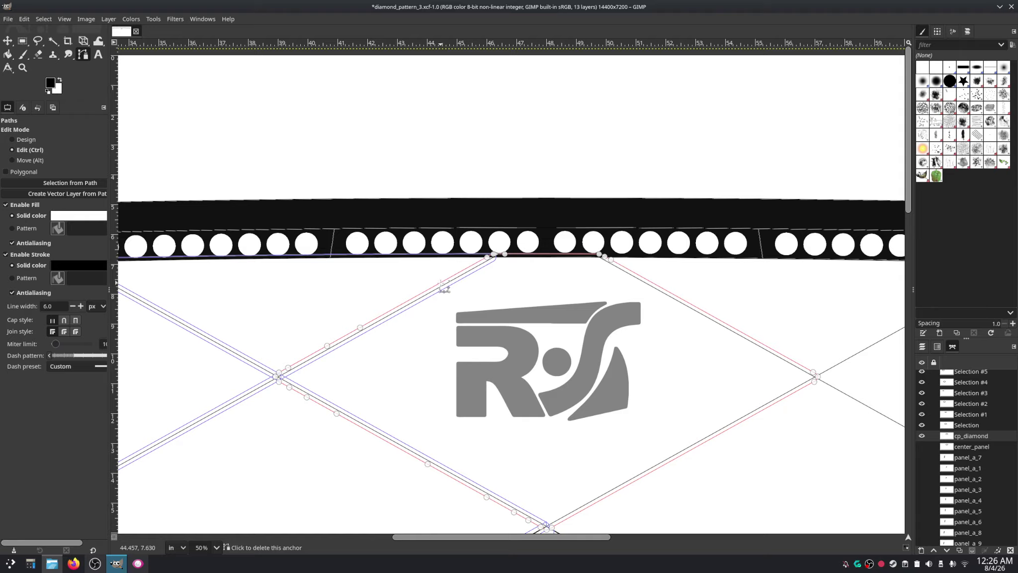
pyautogui.keyDown('ctrl'); pyautogui.keyDown('shift'); pyautogui.click(444, 286); pyautogui.keyUp('shift'); pyautogui.keyUp('ctrl')
pyautogui.keyDown('ctrl'); pyautogui.keyDown('shift'); pyautogui.click(289, 387); pyautogui.keyUp('shift'); pyautogui.keyUp('ctrl')
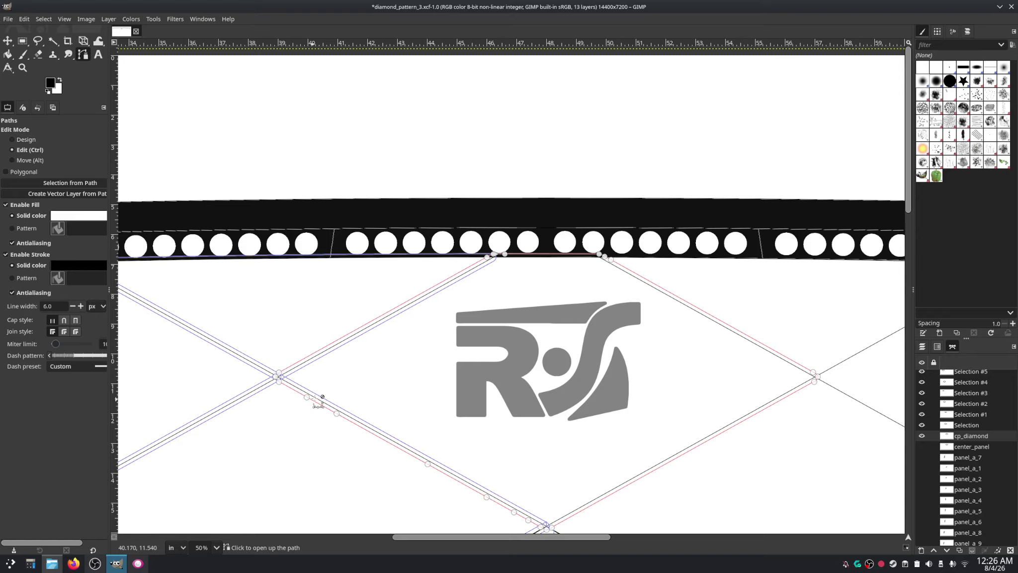
pyautogui.keyDown('ctrl'); pyautogui.keyDown('shift'); pyautogui.click(337, 413); pyautogui.keyUp('shift'); pyautogui.keyUp('ctrl')
pyautogui.keyDown('ctrl'); pyautogui.keyDown('shift'); pyautogui.click(428, 464); pyautogui.keyUp('shift'); pyautogui.keyUp('ctrl')
pyautogui.keyDown('ctrl'); pyautogui.keyDown('shift'); pyautogui.click(487, 497); pyautogui.keyUp('shift'); pyautogui.keyUp('ctrl')
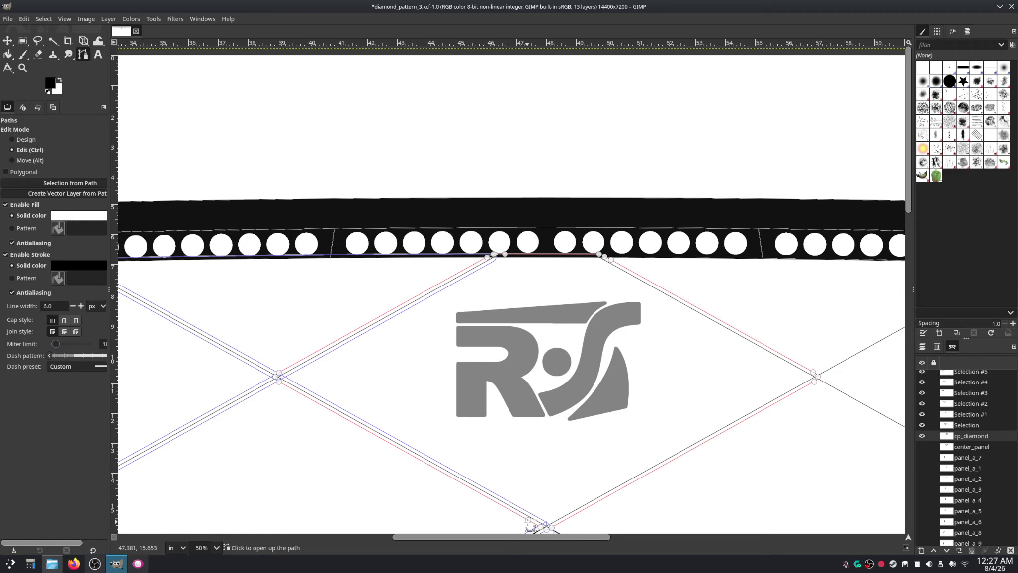
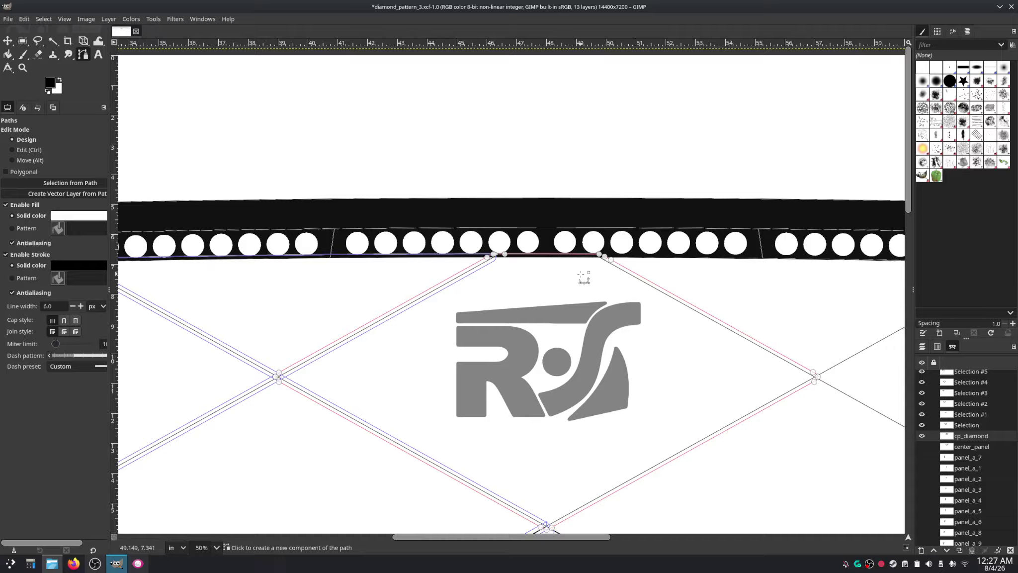
pyautogui.rightClick(949, 436)
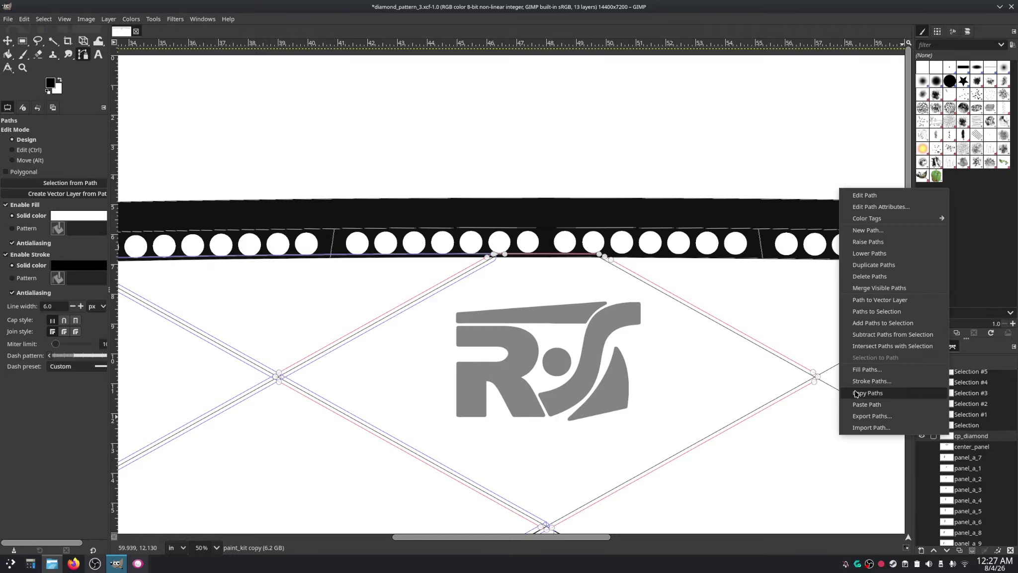
pyautogui.click(873, 265)
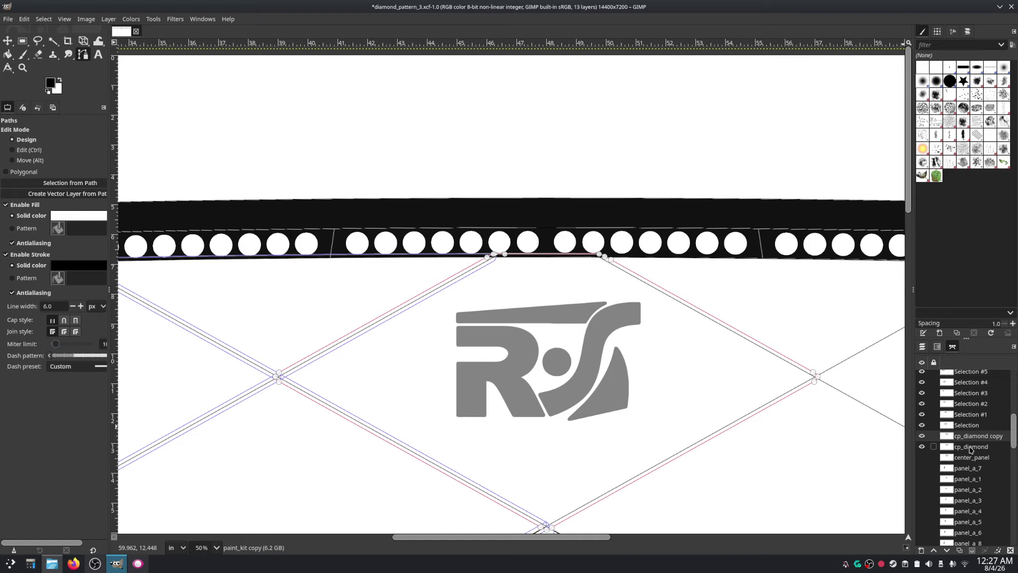
# Step: Select the interior of the center diamond around the logo on the layer named Layer with Fuzzy Select
pyautogui.click(923, 347)
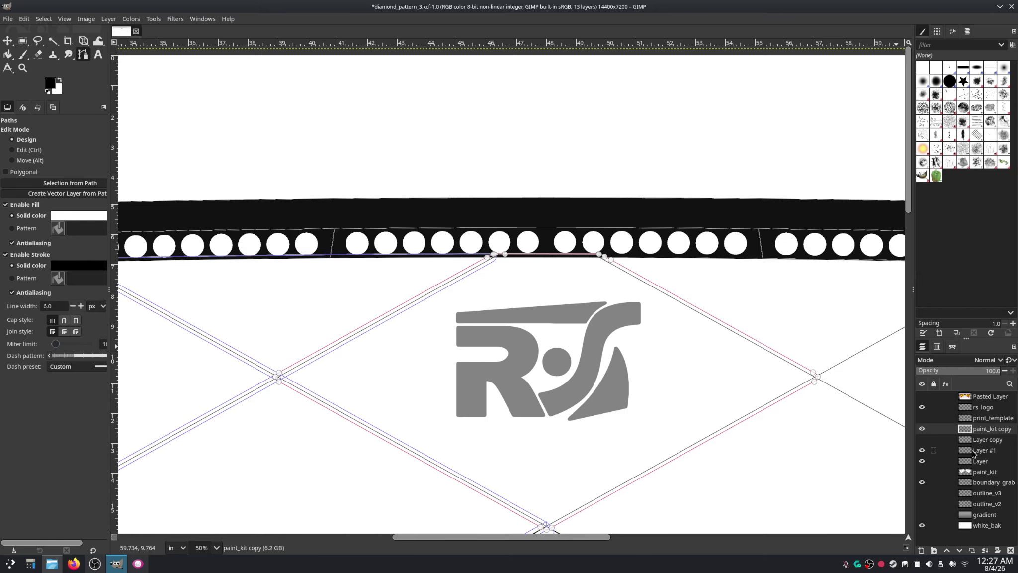
pyautogui.click(981, 458)
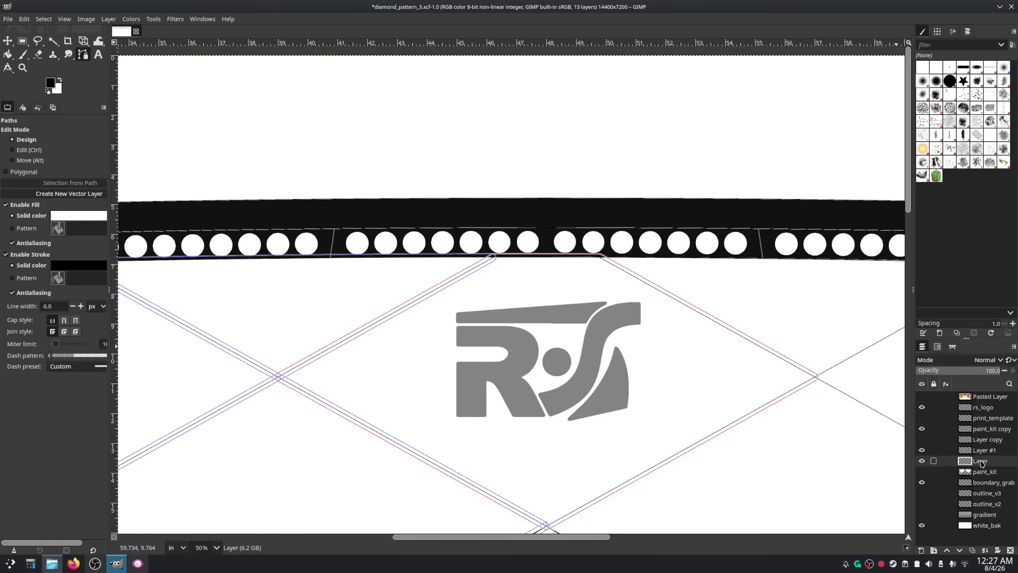
pyautogui.click(922, 461)
pyautogui.click(921, 461)
pyautogui.click(68, 41)
pyautogui.click(53, 41)
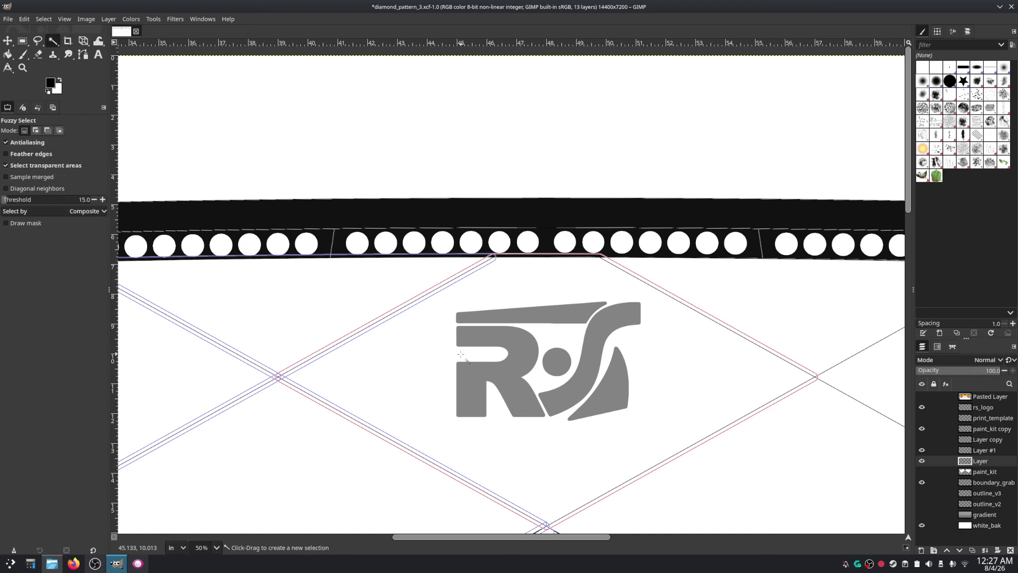
pyautogui.click(429, 369)
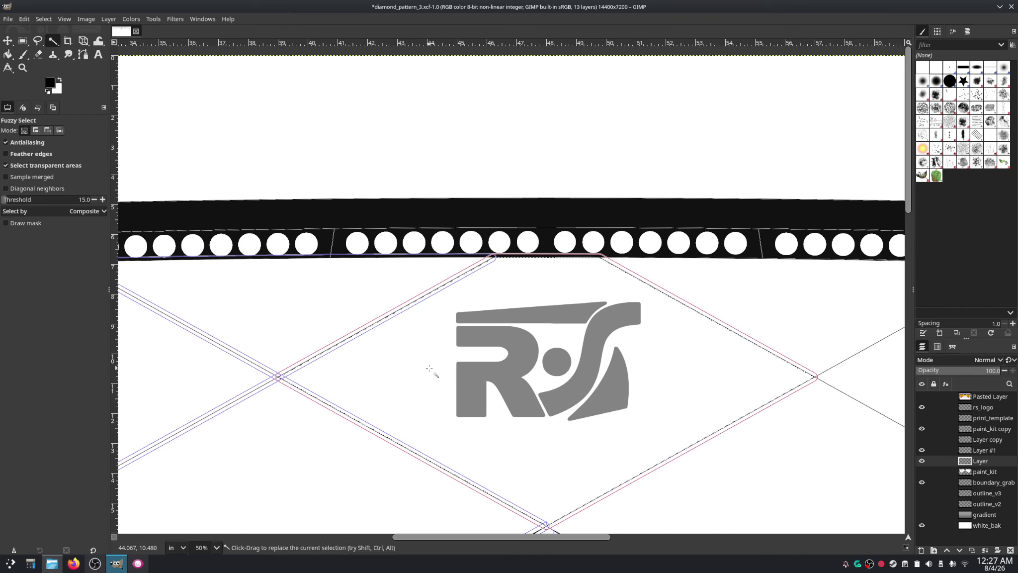
# Step: Grow the center diamond selection by 0.25 in
pyautogui.click(42, 20)
pyautogui.click(61, 149)
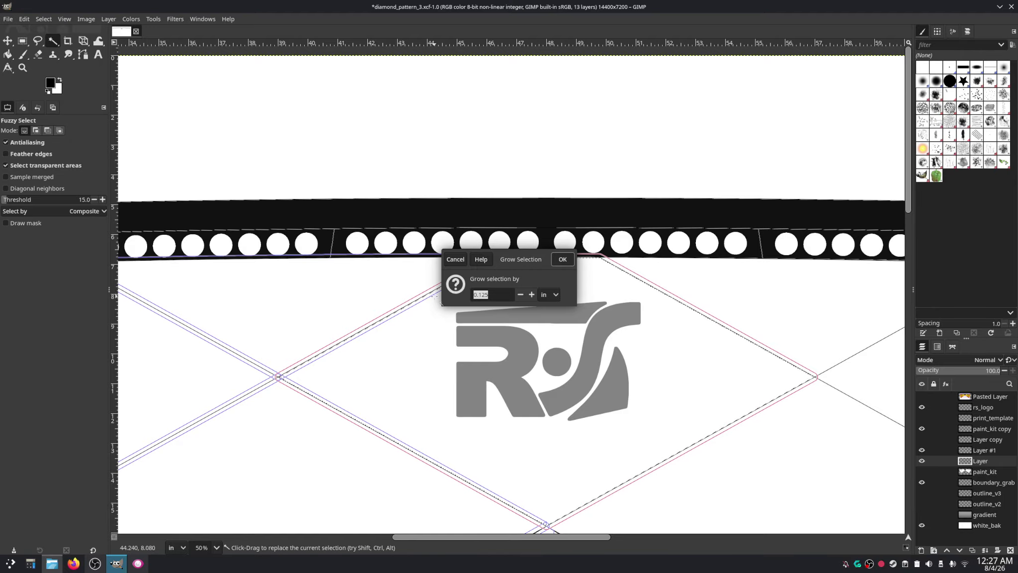
pyautogui.write('.')
pyautogui.press('BackSpace')
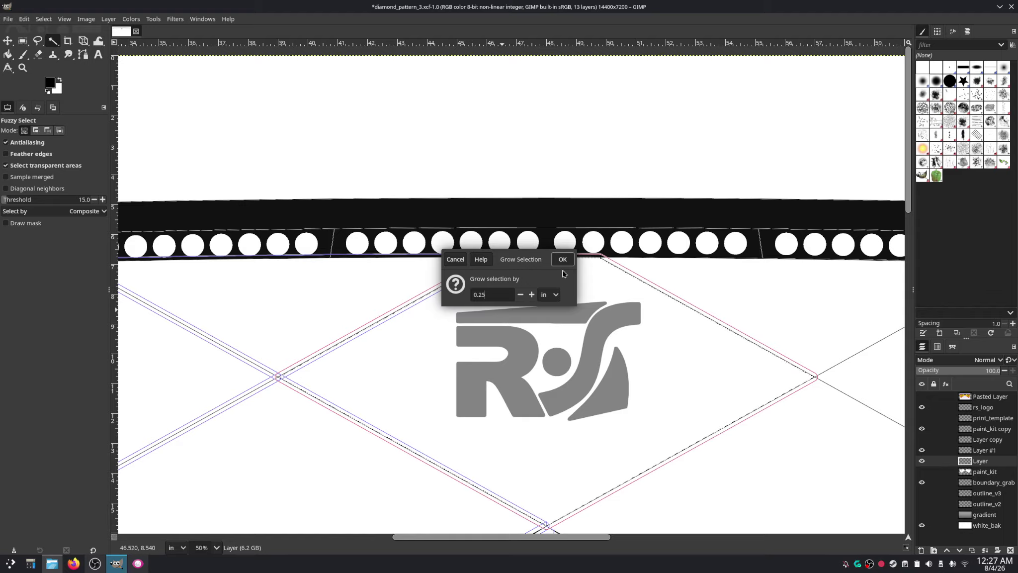
pyautogui.click(562, 259)
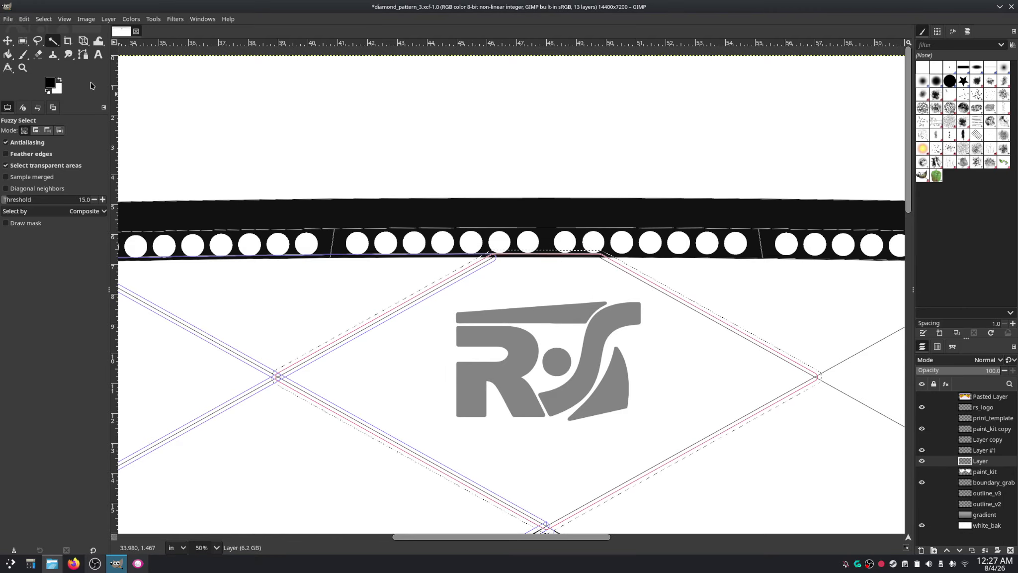
# Step: Convert the grown diamond selection to a path, clear the selection and make the new path visible
pyautogui.click(44, 19)
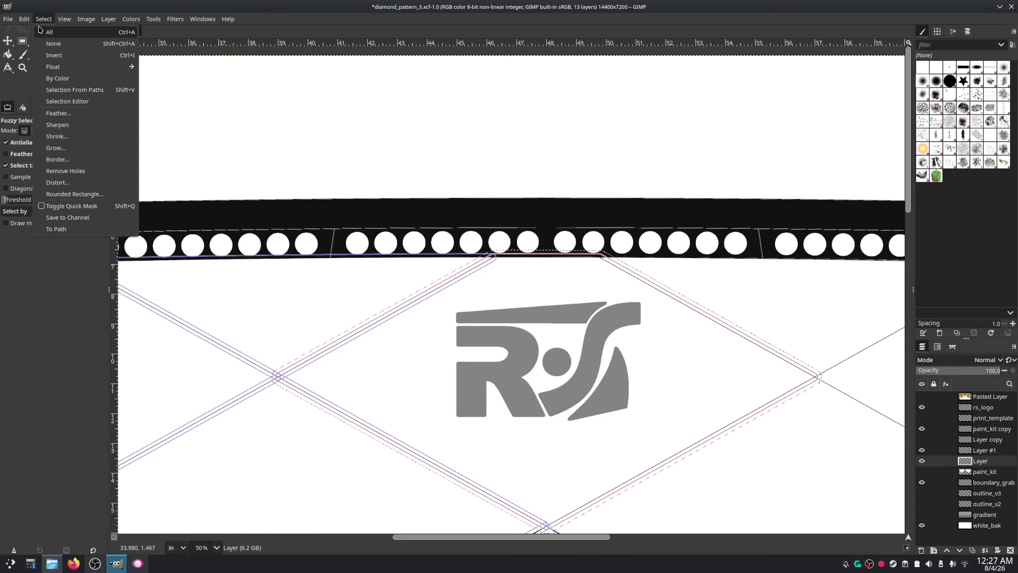
pyautogui.click(56, 229)
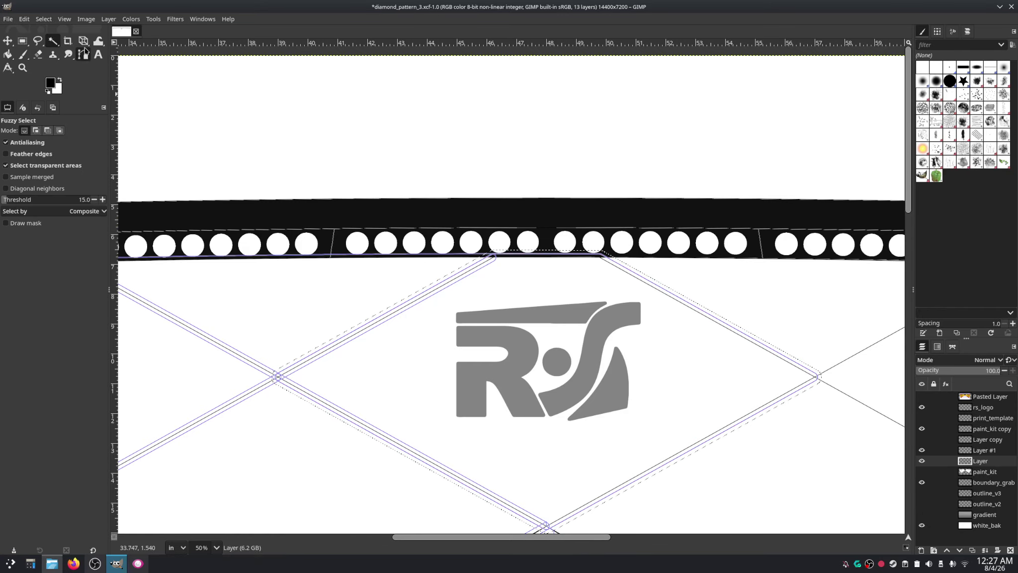
pyautogui.click(44, 19)
pyautogui.click(53, 43)
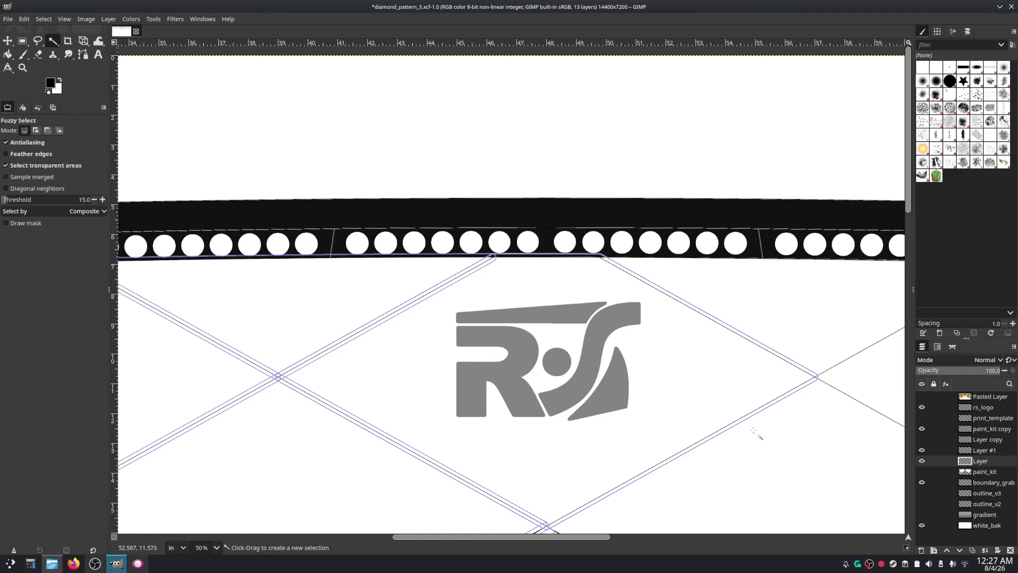
pyautogui.click(953, 348)
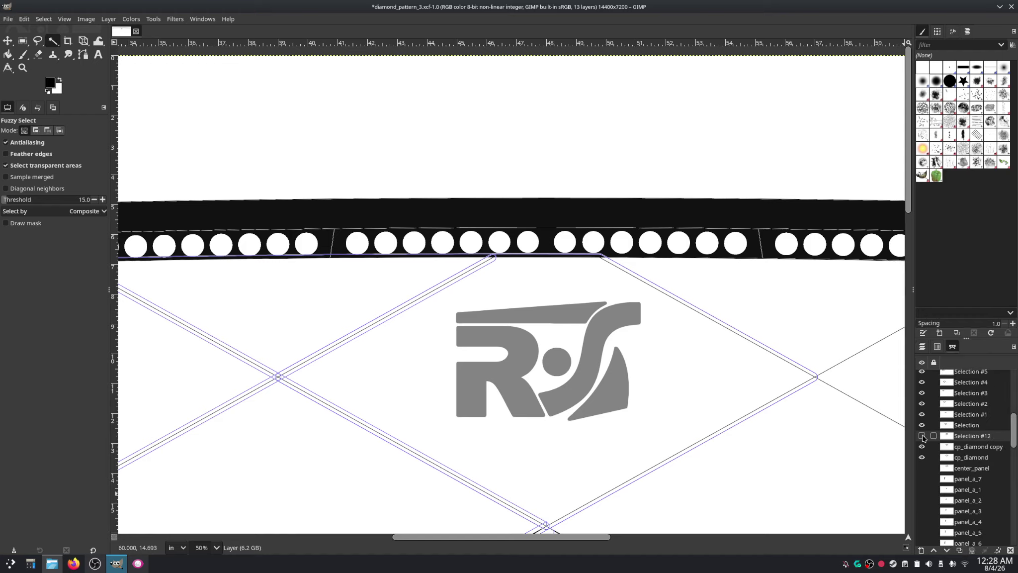
pyautogui.click(922, 436)
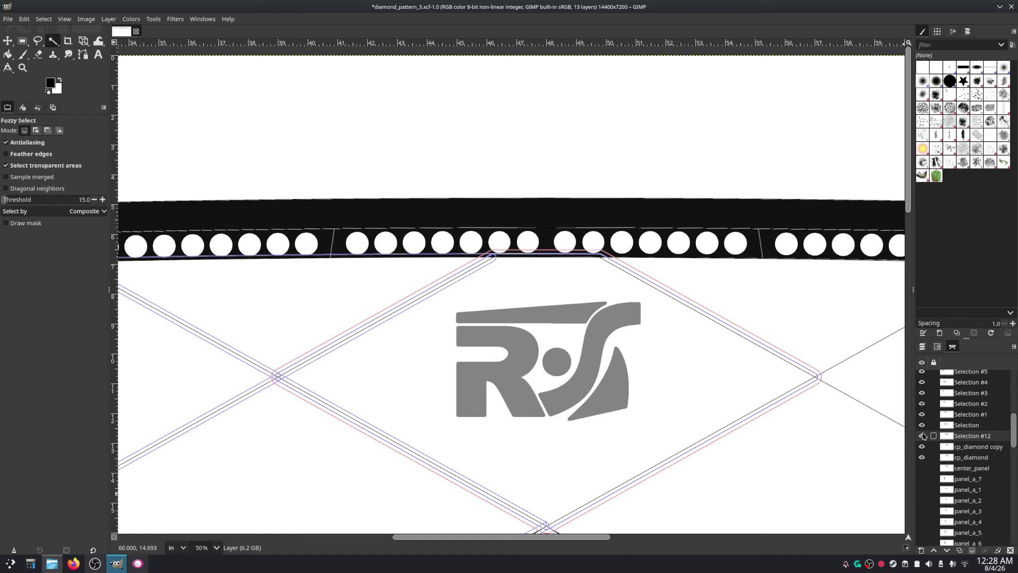
# Step: Move the three upper-left corner anchors of the cp_diamond copy path up to the grown outline's upper edge and right, back onto its original sloping side
pyautogui.click(961, 449)
pyautogui.doubleClick(945, 449)
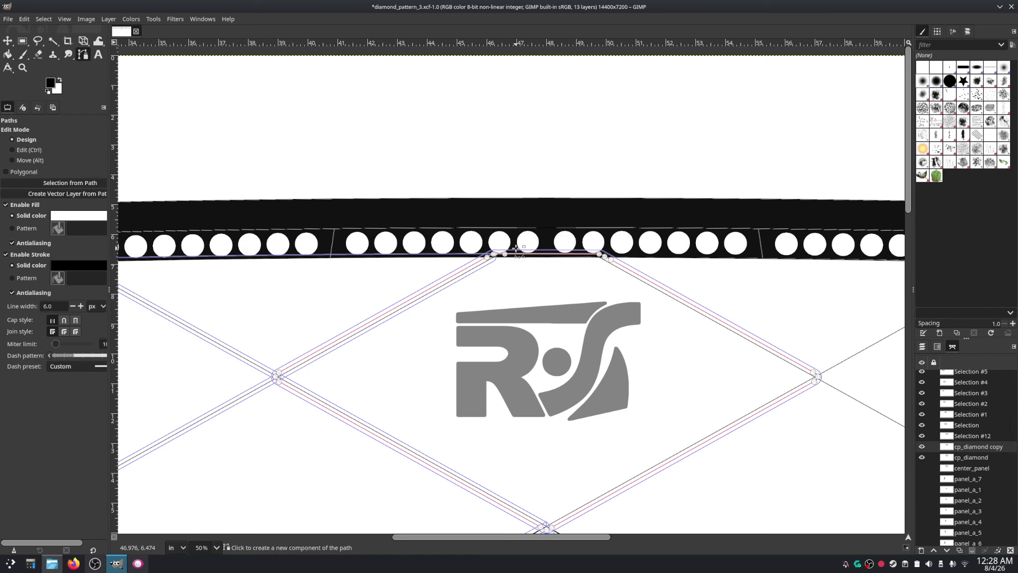
pyautogui.press('2')
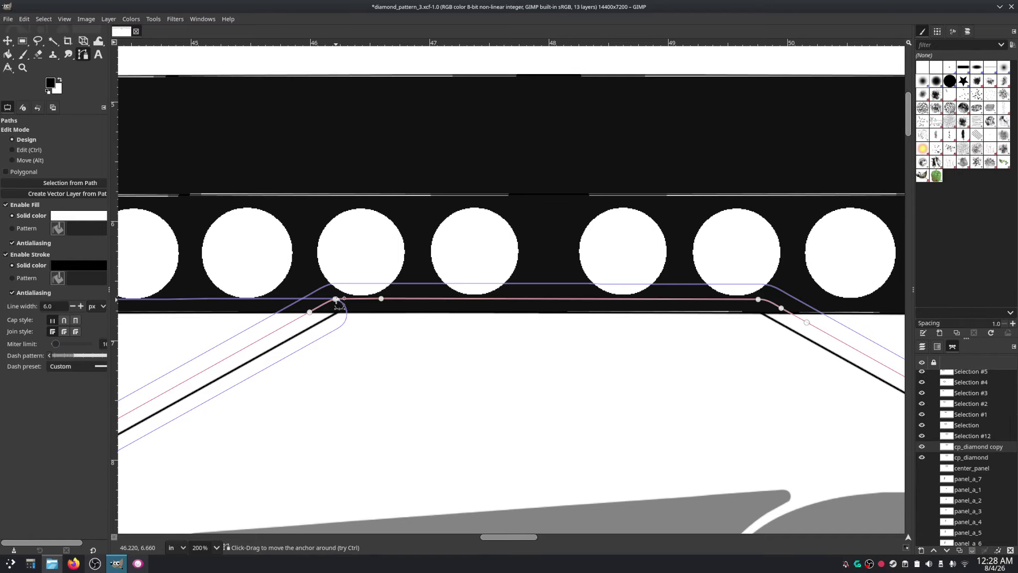
pyautogui.click(310, 311)
pyautogui.keyDown('shift'); pyautogui.click(335, 299); pyautogui.keyUp('shift')
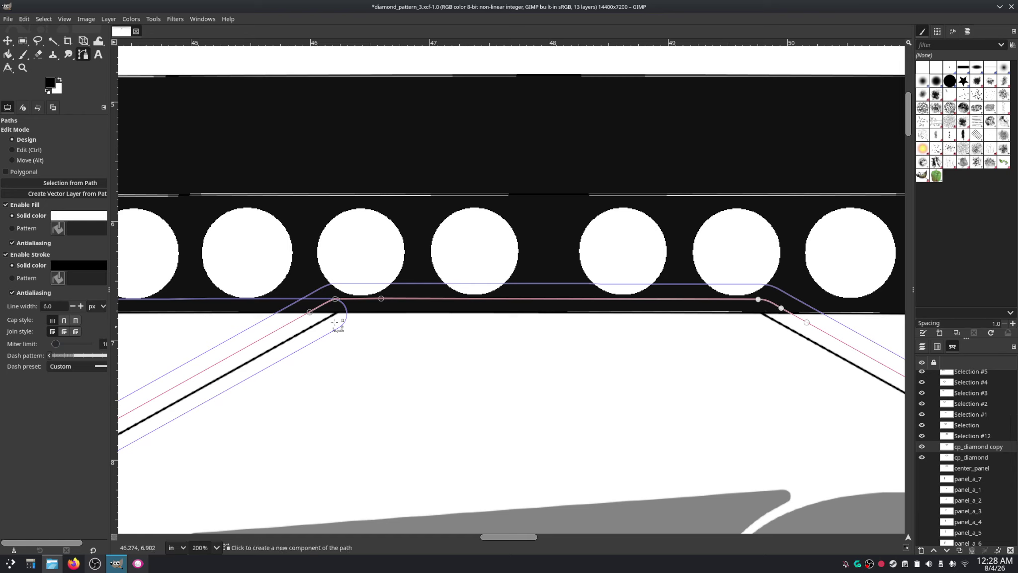
pyautogui.press('Up')
pyautogui.press('Up')
pyautogui.press('Up')
pyautogui.press('Up')
pyautogui.press('Up')
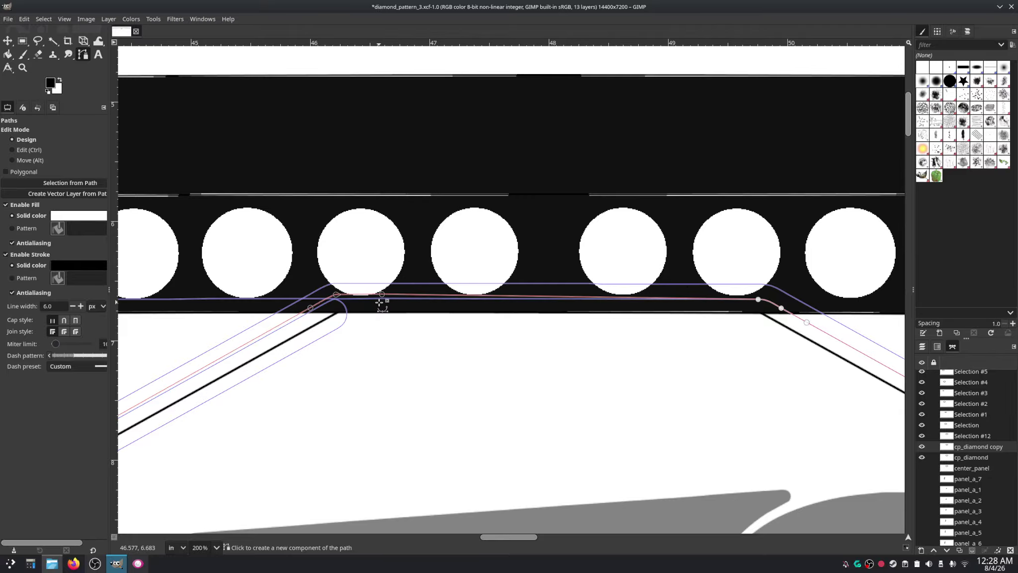
pyautogui.press('Up')
pyautogui.press('Up')
pyautogui.press('Up')
pyautogui.press('Up')
pyautogui.press('Up')
pyautogui.press('Up')
pyautogui.press('Up')
pyautogui.press('Up')
pyautogui.press('Right')
pyautogui.press('Right')
pyautogui.press('Right')
pyautogui.press('Right')
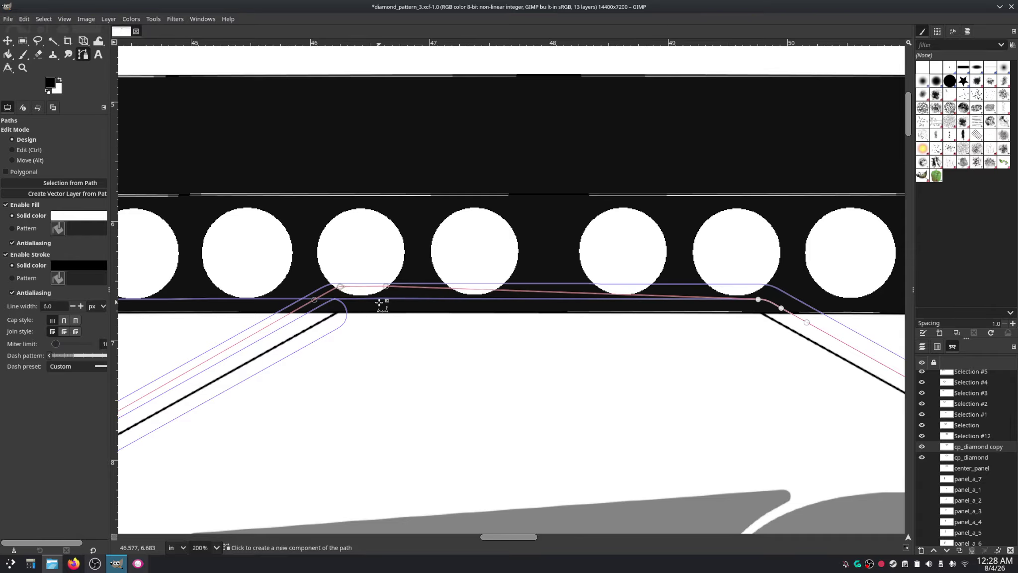
pyautogui.press('Up')
pyautogui.press('Up')
pyautogui.press('Up')
pyautogui.press('Up')
pyautogui.press('Up')
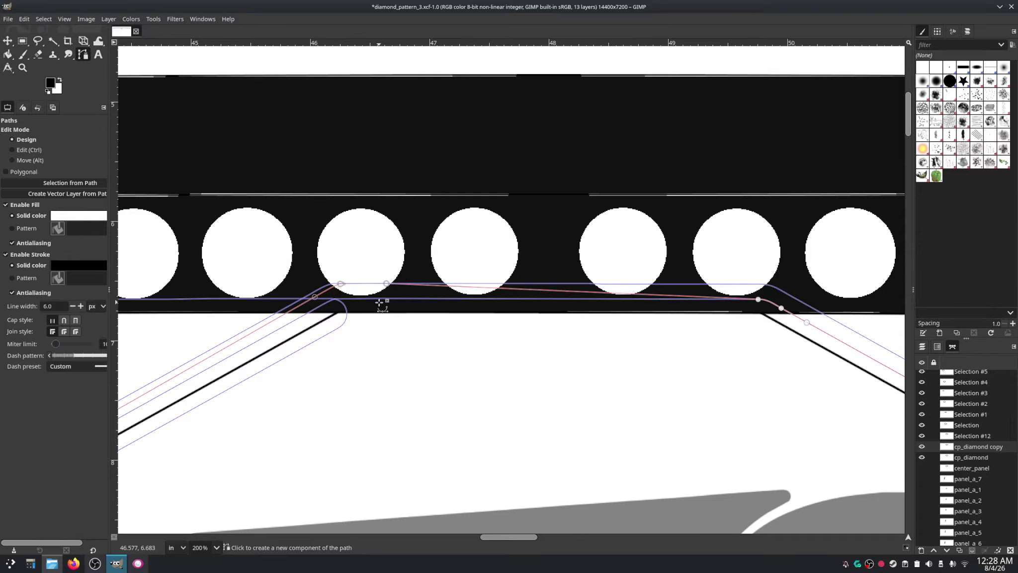
pyautogui.press('Right')
pyautogui.press('Right')
pyautogui.press('Right')
pyautogui.press('Right')
pyautogui.press('Right')
pyautogui.press('Right')
pyautogui.press('Right')
pyautogui.press('Right')
pyautogui.press('Right')
pyautogui.press('Right')
pyautogui.press('Right')
pyautogui.press('Right')
pyautogui.press('Right')
pyautogui.press('Right')
pyautogui.press('Right')
pyautogui.press('Right')
pyautogui.press('Right')
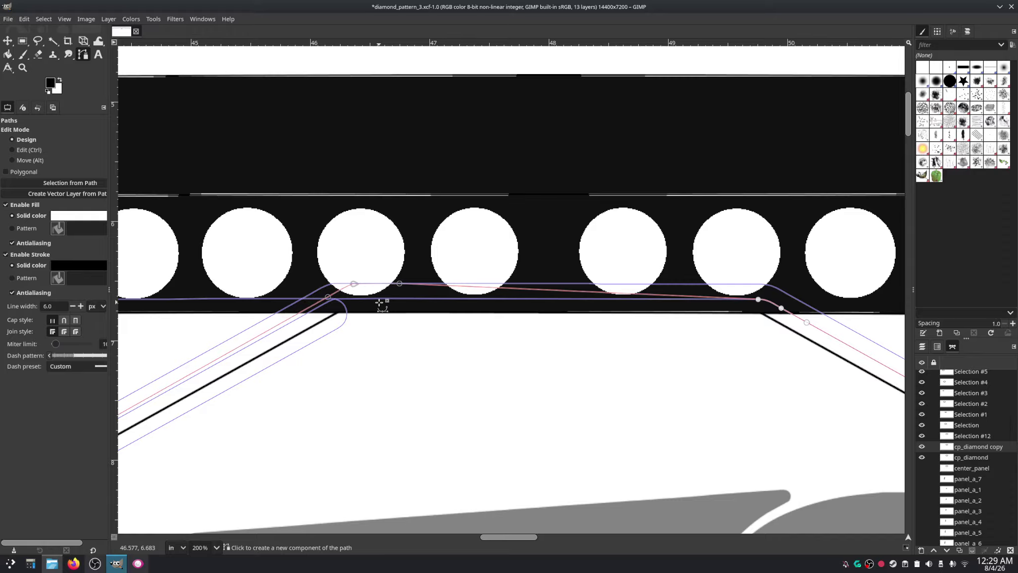
pyautogui.press('Right')
pyautogui.press('Right')
pyautogui.press('Right')
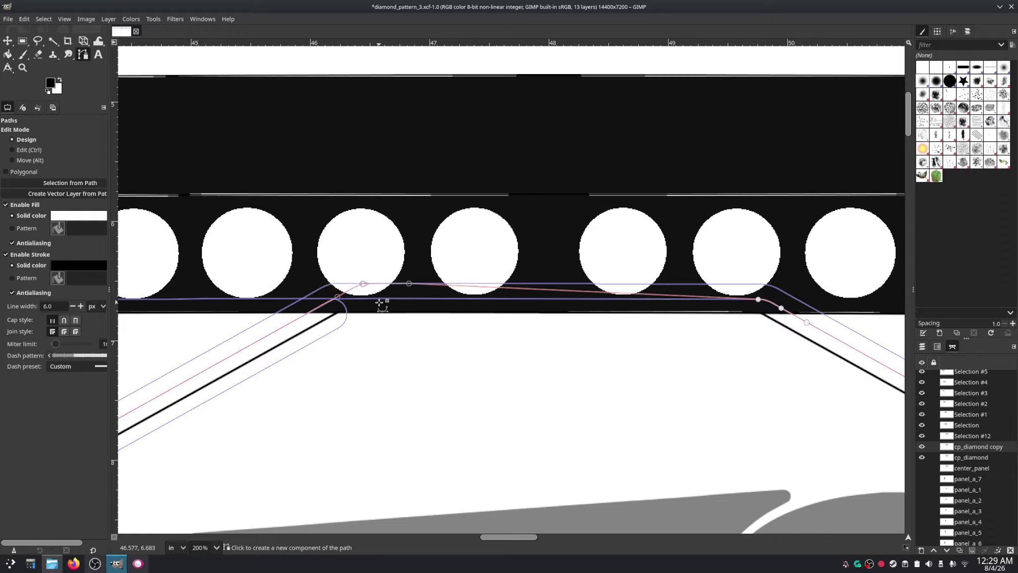
pyautogui.press('Left')
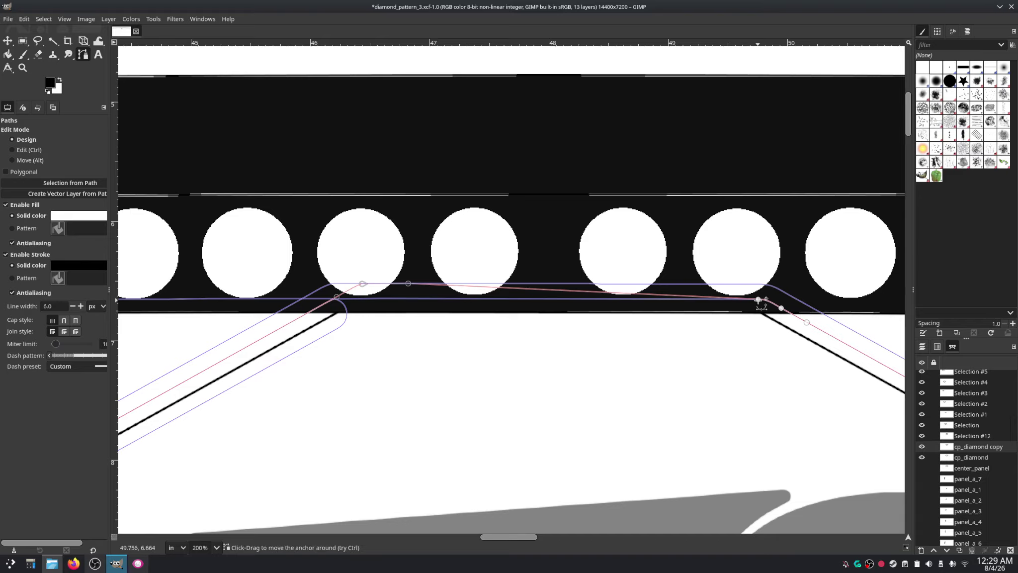
# Step: Move the upper-right corner anchors of cp_diamond copy up to the grown outline's upper edge and left, back onto the original sloping side
pyautogui.click(759, 298)
pyautogui.click(801, 322)
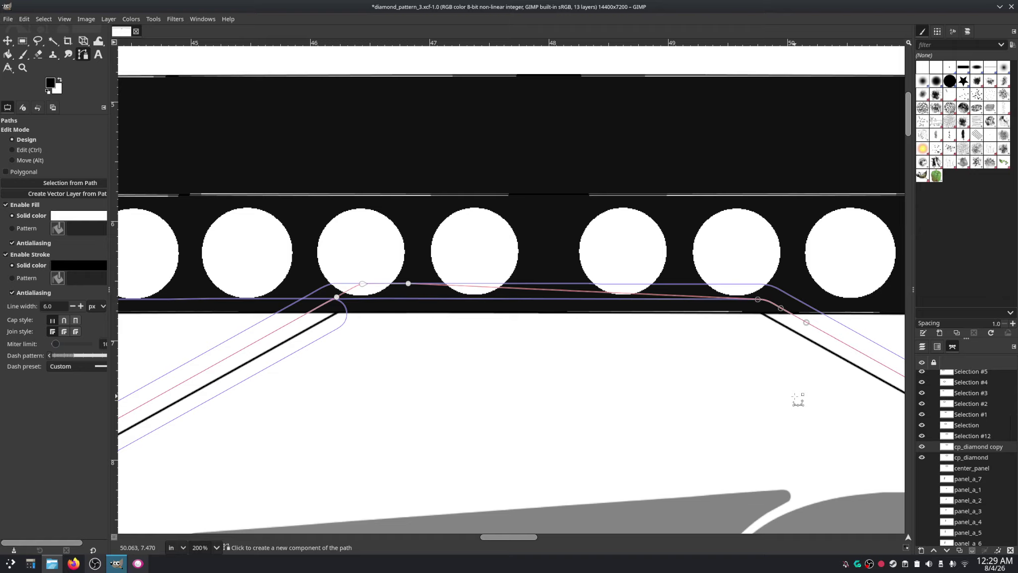
pyautogui.press('Left')
pyautogui.press('Left')
pyautogui.press('Left')
pyautogui.press('Left')
pyautogui.press('Left')
pyautogui.press('Left')
pyautogui.press('Left')
pyautogui.press('Left')
pyautogui.press('Left')
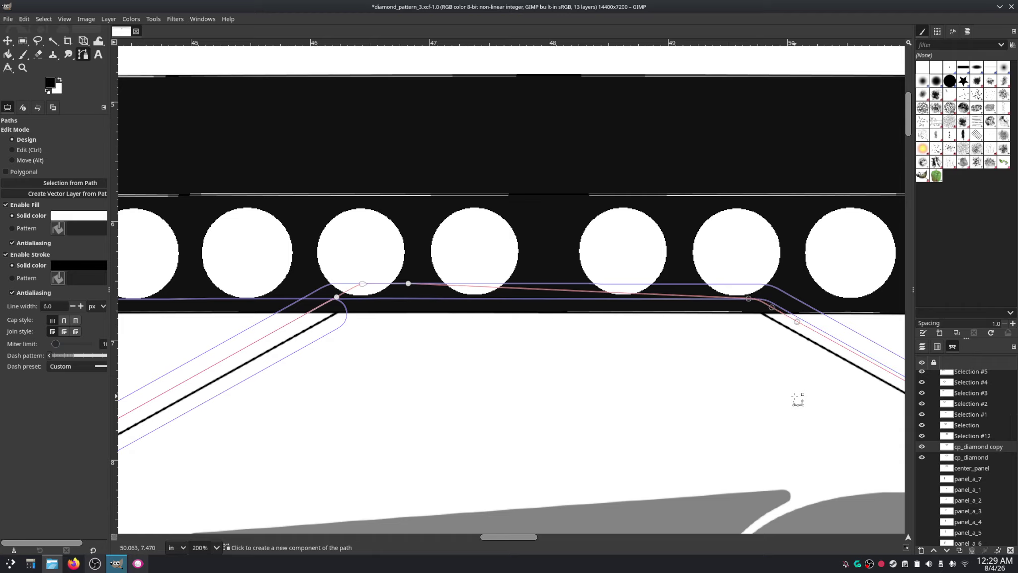
pyautogui.press('Up')
pyautogui.press('Up')
pyautogui.press('Up')
pyautogui.press('Up')
pyautogui.press('Up')
pyautogui.press('Up')
pyautogui.press('Up')
pyautogui.press('Up')
pyautogui.press('Up')
pyautogui.press('Up')
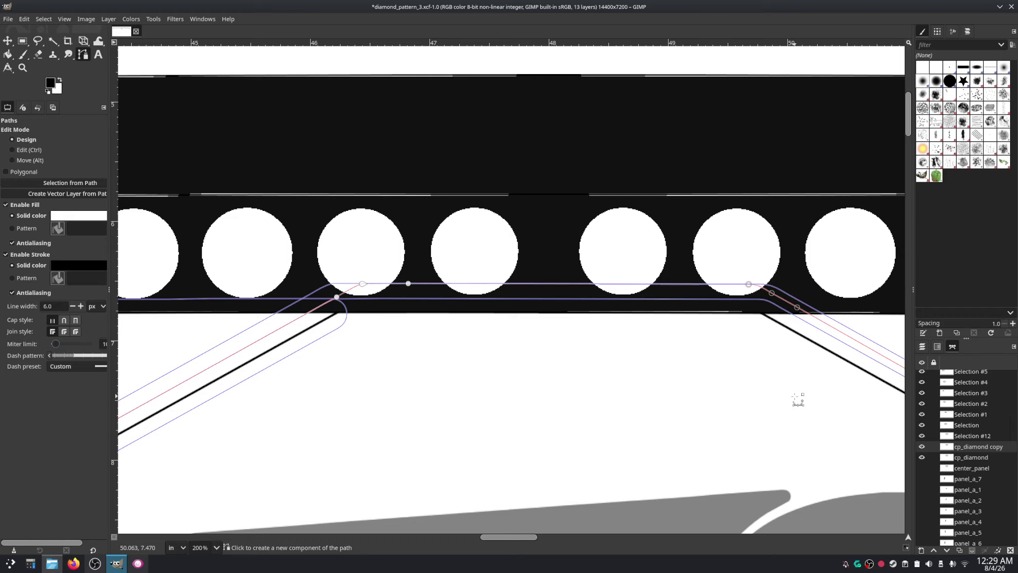
pyautogui.press('Left')
pyautogui.press('Left')
pyautogui.press('Left')
pyautogui.press('Left')
pyautogui.press('Left')
pyautogui.press('Left')
pyautogui.press('Left')
pyautogui.press('Left')
pyautogui.press('Left')
pyautogui.press('Left')
pyautogui.press('Left')
pyautogui.press('Left')
pyautogui.press('Left')
pyautogui.press('Left')
pyautogui.press('Left')
pyautogui.press('Left')
pyautogui.press('Left')
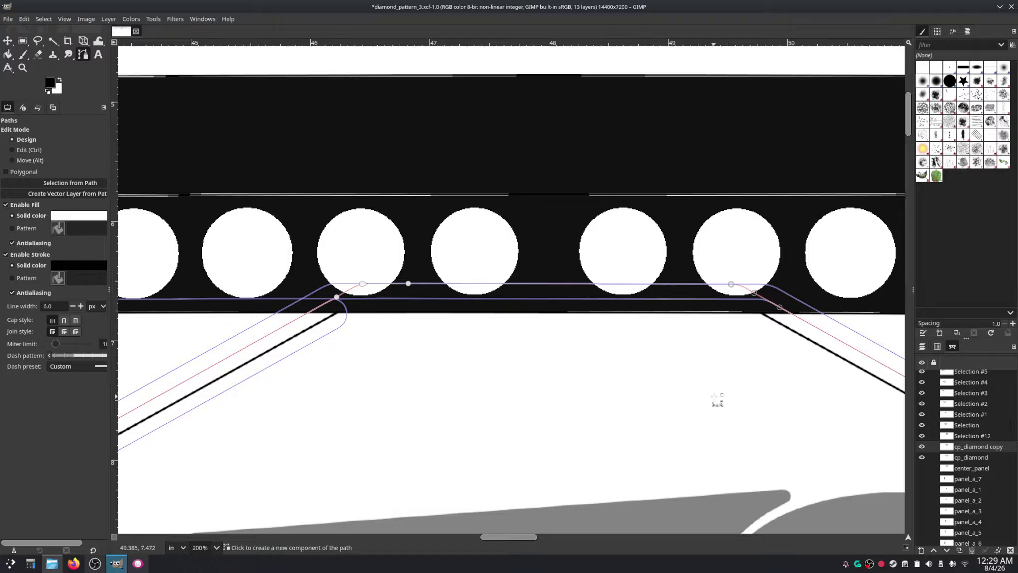
pyautogui.click(408, 282)
pyautogui.scroll(-3, 548, 404)
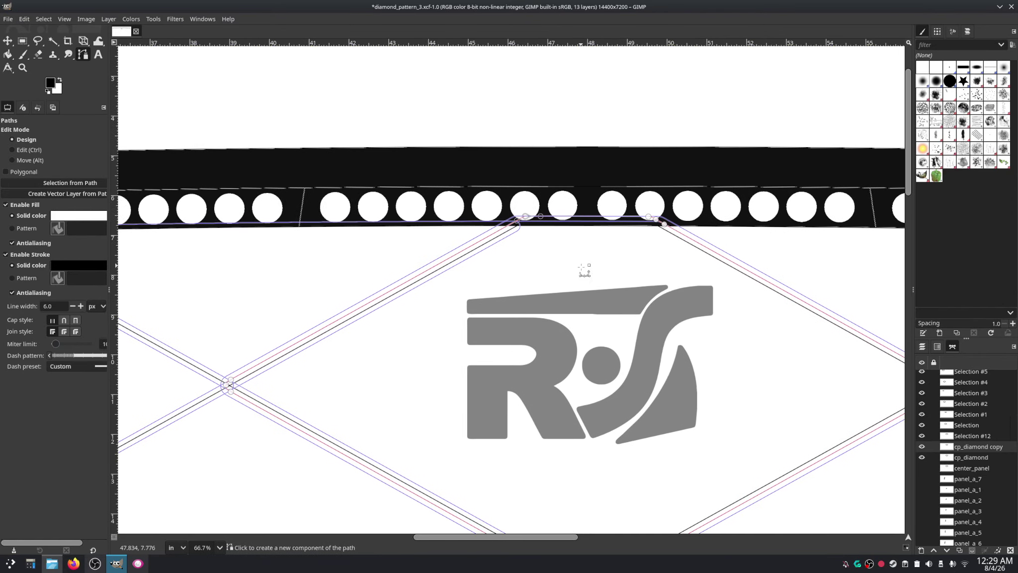
# Step: Delete the Selection #12, cp_diamond and center_panel paths one after another
pyautogui.click(970, 437)
pyautogui.rightClick(970, 438)
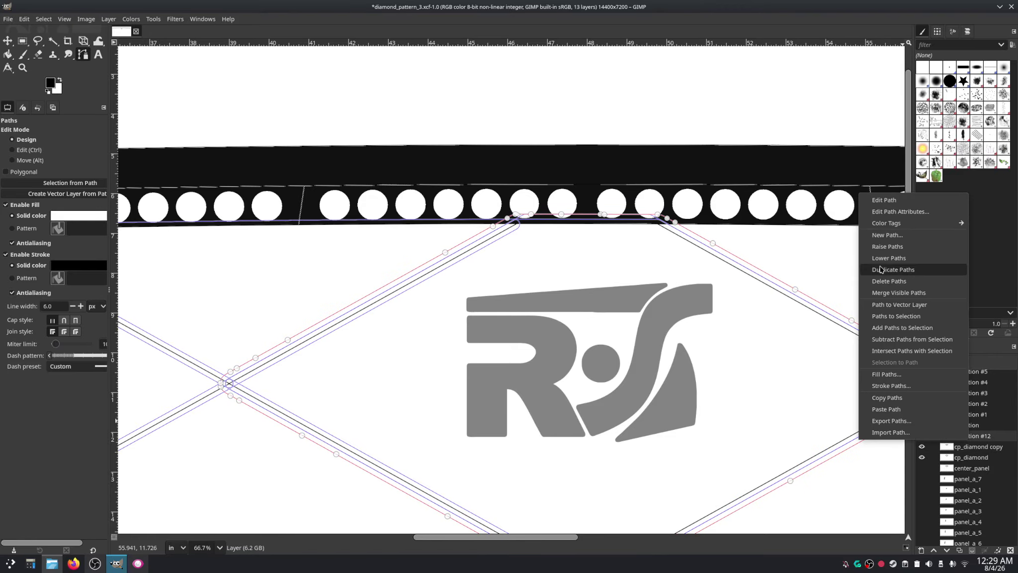
pyautogui.click(889, 281)
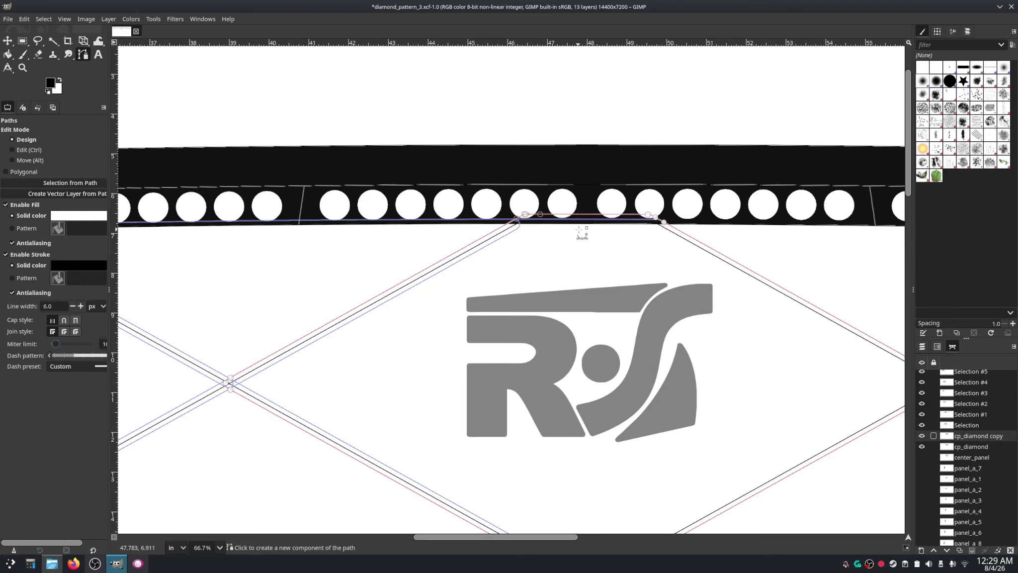
pyautogui.click(967, 450)
pyautogui.rightClick(968, 450)
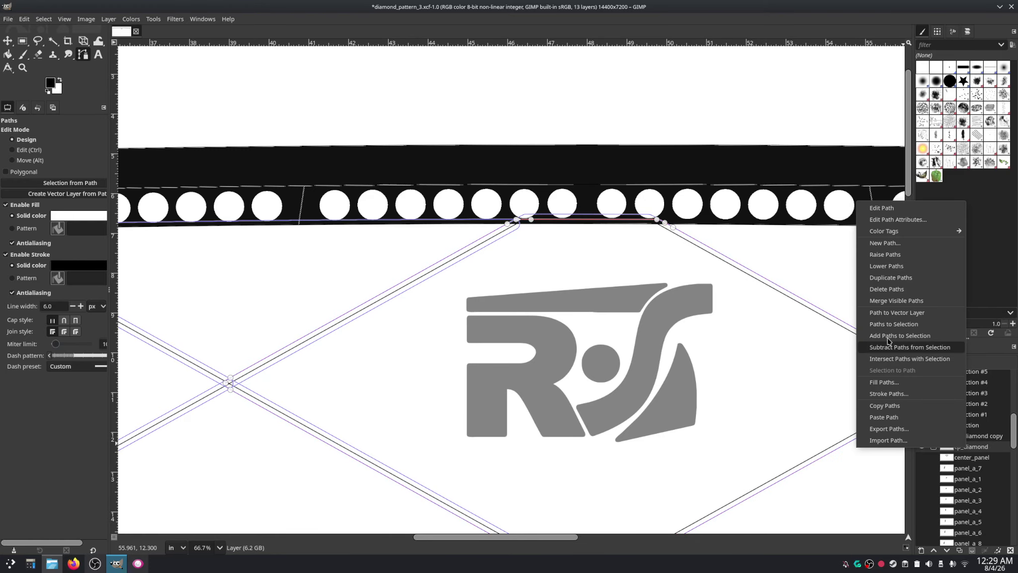
pyautogui.click(888, 291)
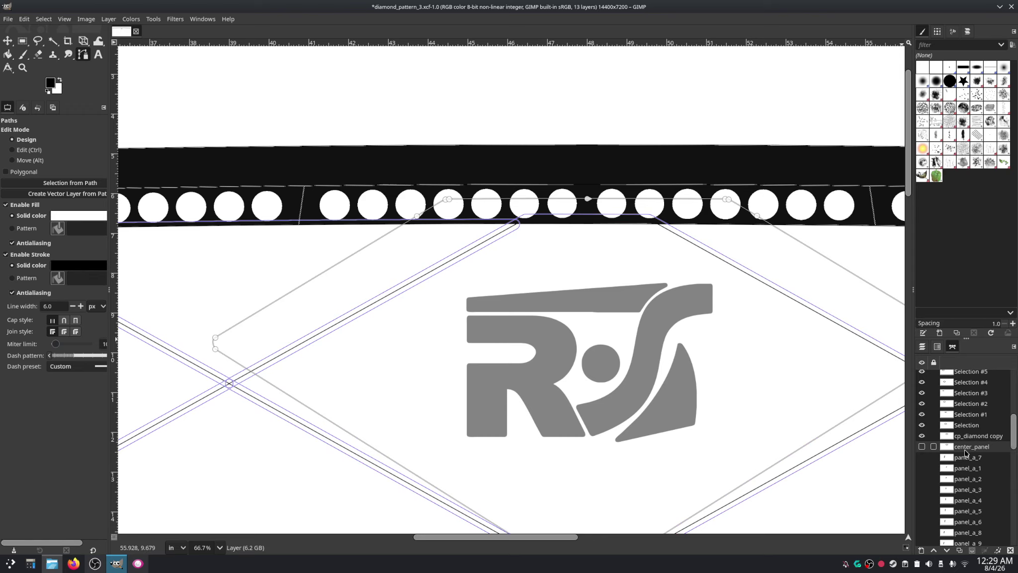
pyautogui.press('-')
pyautogui.press('-')
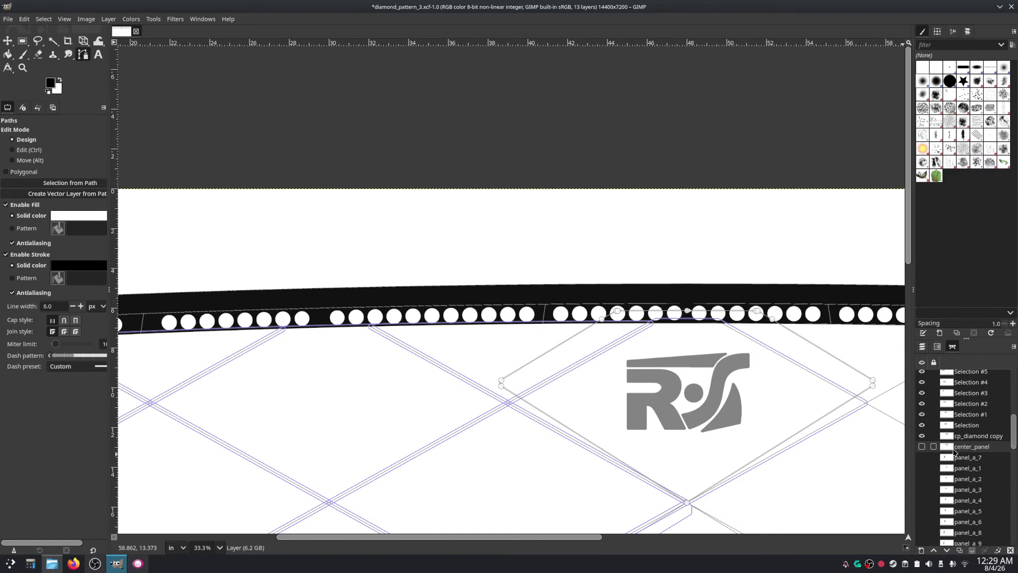
pyautogui.rightClick(966, 448)
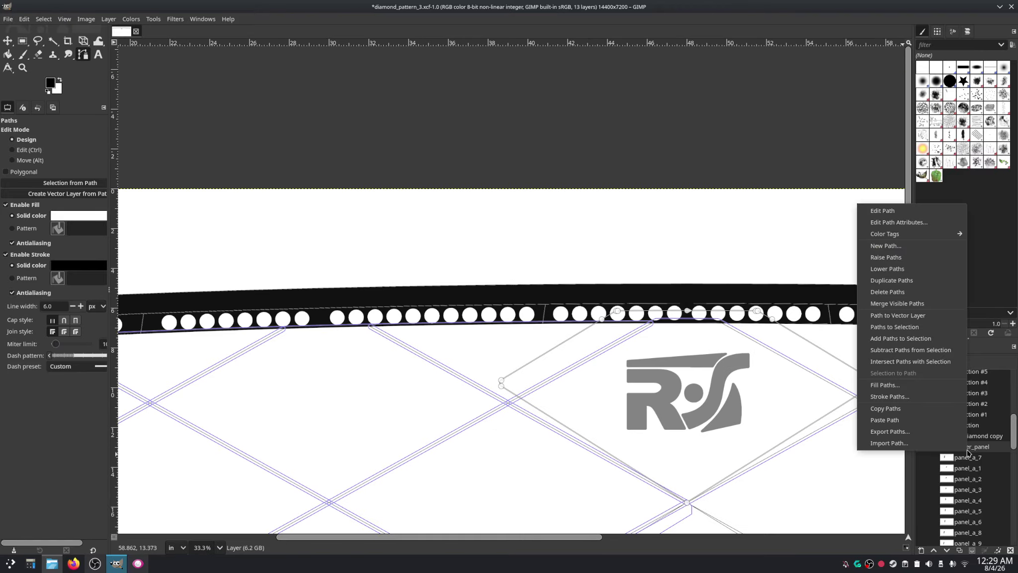
pyautogui.click(889, 292)
# Step: Delete the ten hidden paths panel_a_1 through panel_a_10 together
pyautogui.moveTo(748, 433); pyautogui.dragTo(684, 230)
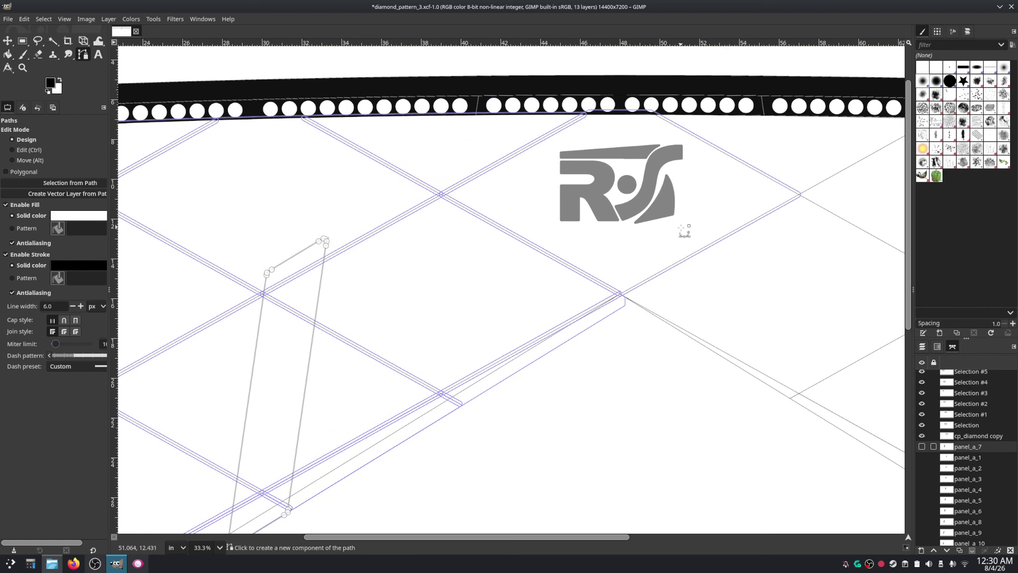
pyautogui.keyDown('ctrl'); pyautogui.click(950, 458); pyautogui.keyUp('ctrl')
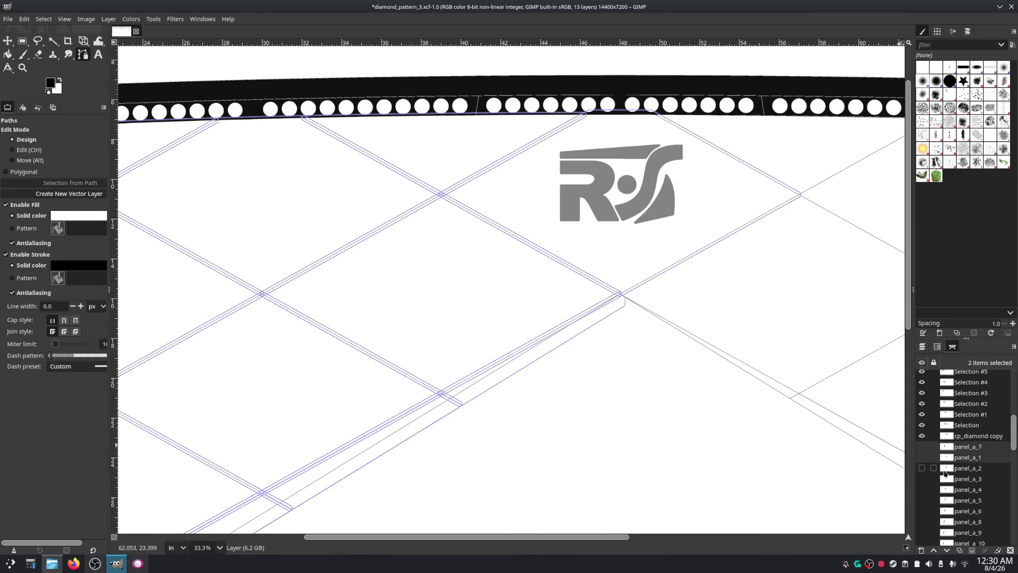
pyautogui.keyDown('ctrl'); pyautogui.click(945, 470); pyautogui.keyUp('ctrl')
pyautogui.keyDown('ctrl'); pyautogui.click(946, 479); pyautogui.keyUp('ctrl')
pyautogui.keyDown('ctrl'); pyautogui.click(948, 489); pyautogui.keyUp('ctrl')
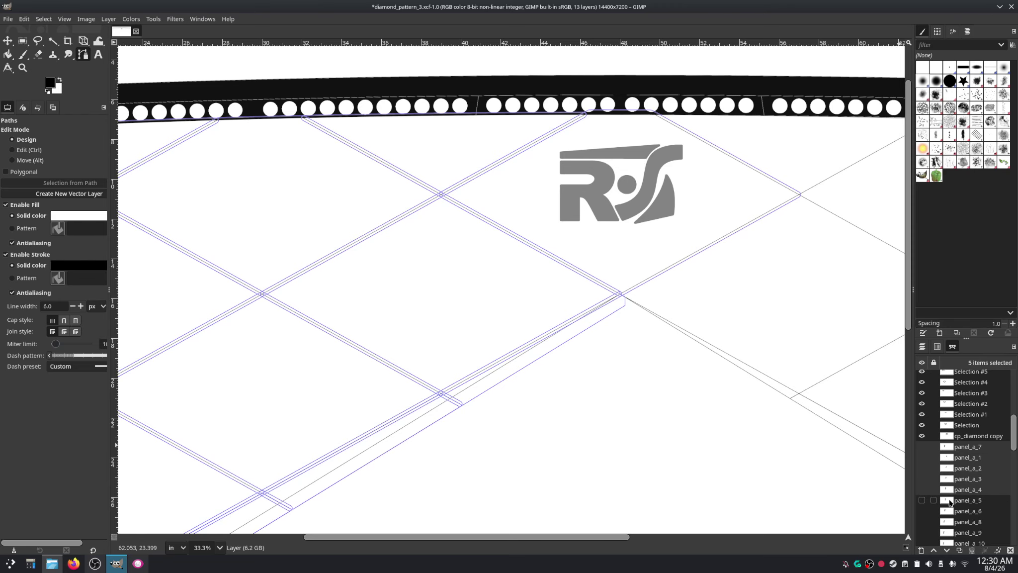
pyautogui.keyDown('ctrl'); pyautogui.click(949, 501); pyautogui.keyUp('ctrl')
pyautogui.keyDown('ctrl'); pyautogui.click(949, 511); pyautogui.keyUp('ctrl')
pyautogui.keyDown('ctrl'); pyautogui.click(948, 522); pyautogui.keyUp('ctrl')
pyautogui.keyDown('ctrl'); pyautogui.click(949, 533); pyautogui.keyUp('ctrl')
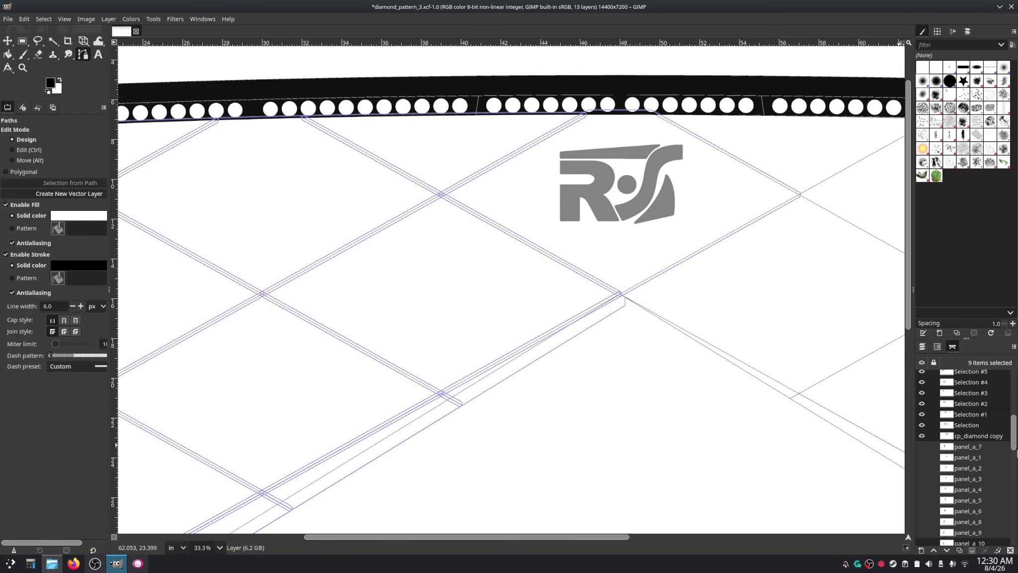
pyautogui.moveTo(1014, 430); pyautogui.dragTo(1014, 449)
pyautogui.keyDown('ctrl'); pyautogui.click(950, 441); pyautogui.keyUp('ctrl')
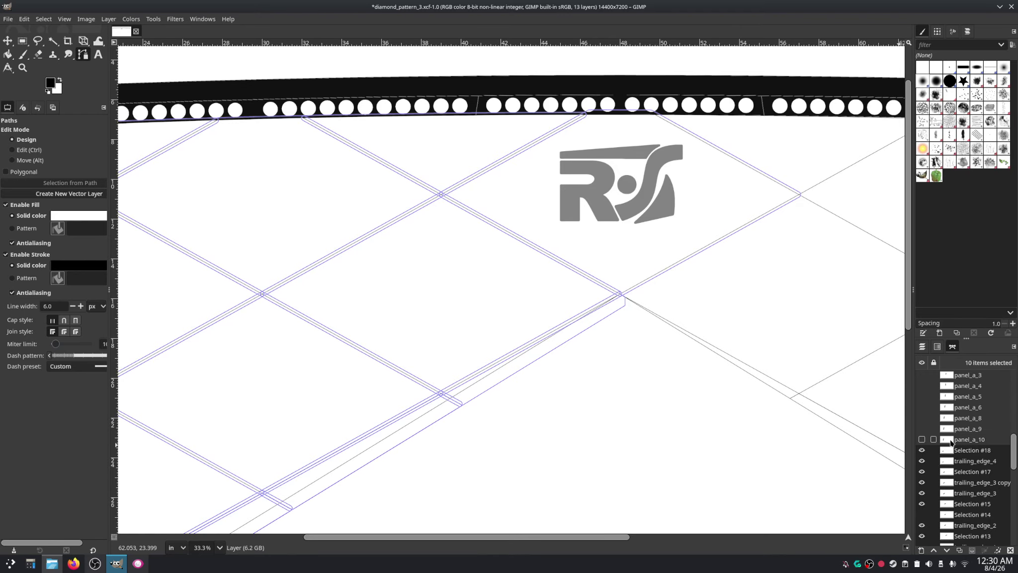
pyautogui.scroll(-2, 514, 400)
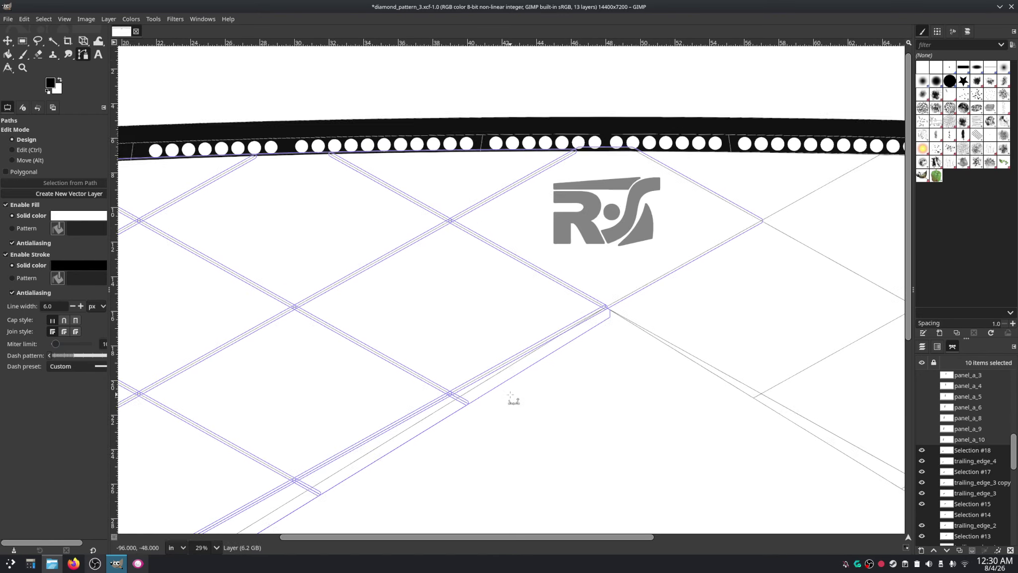
pyautogui.click(921, 439)
pyautogui.click(922, 440)
pyautogui.click(921, 440)
pyautogui.click(921, 440)
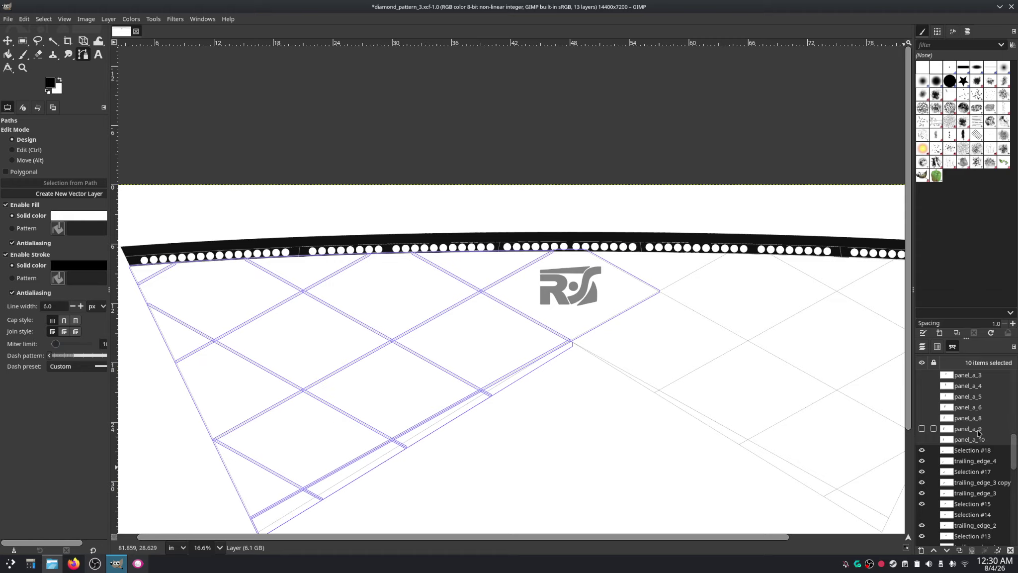
pyautogui.rightClick(965, 419)
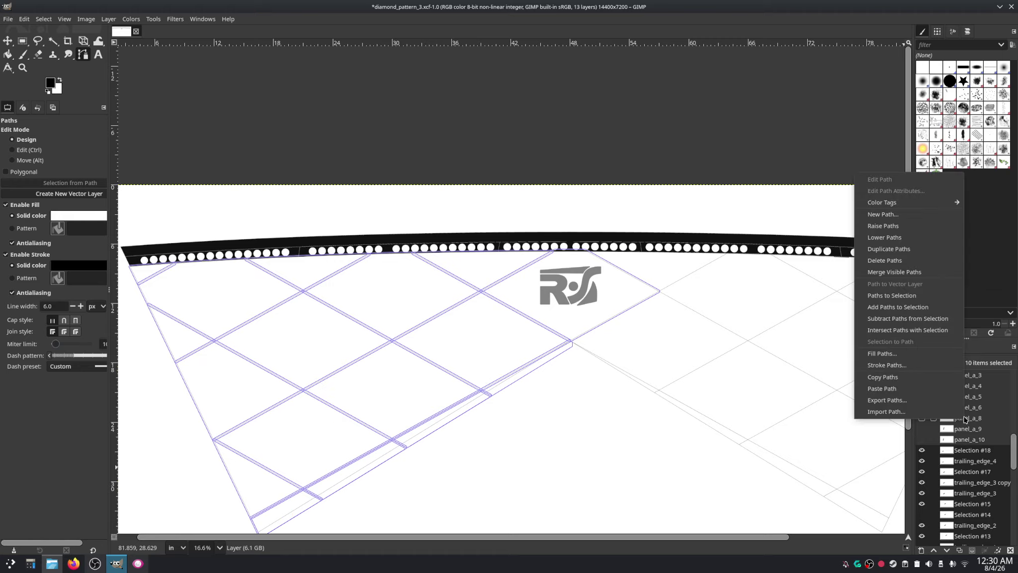
pyautogui.click(890, 261)
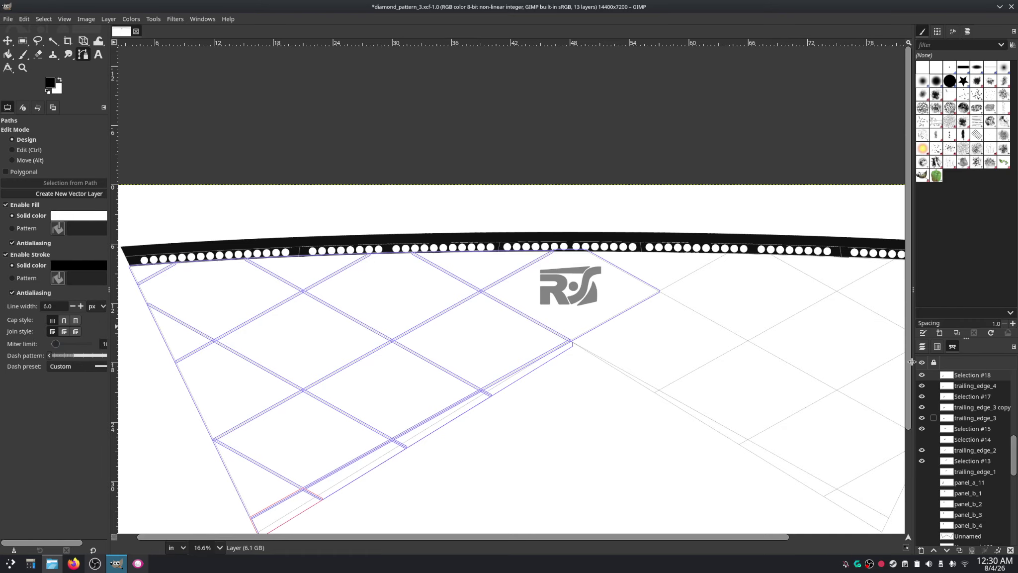
# Step: Check what the hidden Selection #14 path outlines by toggling its visibility, and delete that path
pyautogui.click(921, 440)
pyautogui.click(921, 440)
pyautogui.click(922, 440)
pyautogui.click(921, 440)
pyautogui.click(921, 440)
pyautogui.click(921, 440)
pyautogui.rightClick(956, 439)
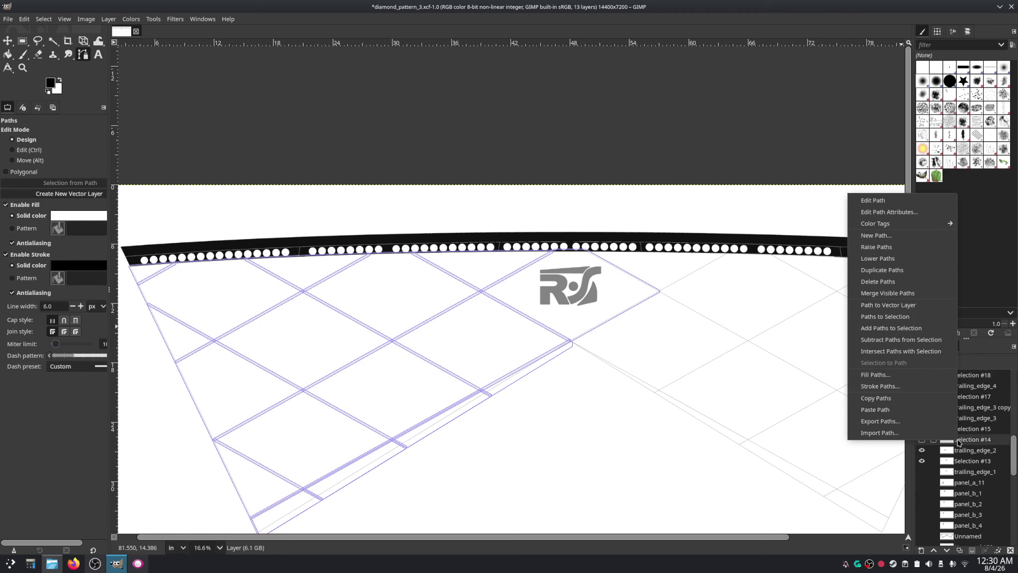
pyautogui.click(888, 285)
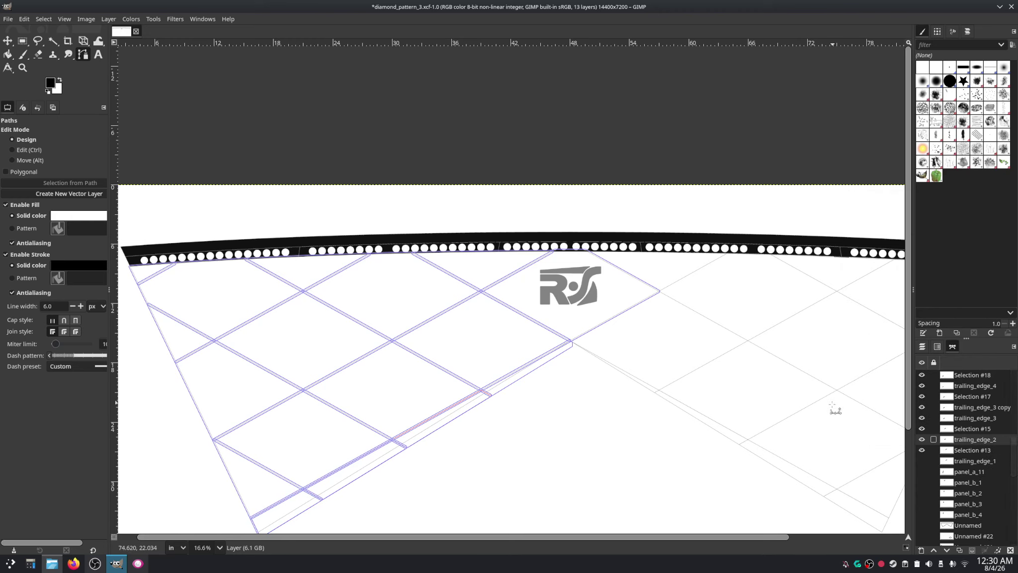
# Step: Toggle the visibility of the trailing_edge_1 path to check its position, and delete that path
pyautogui.click(922, 462)
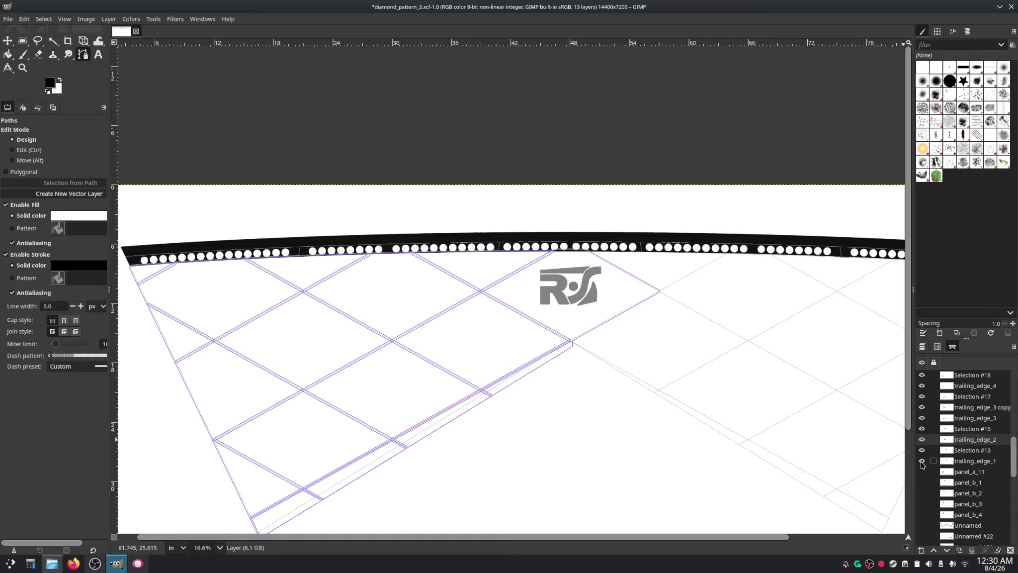
pyautogui.click(921, 461)
pyautogui.click(922, 461)
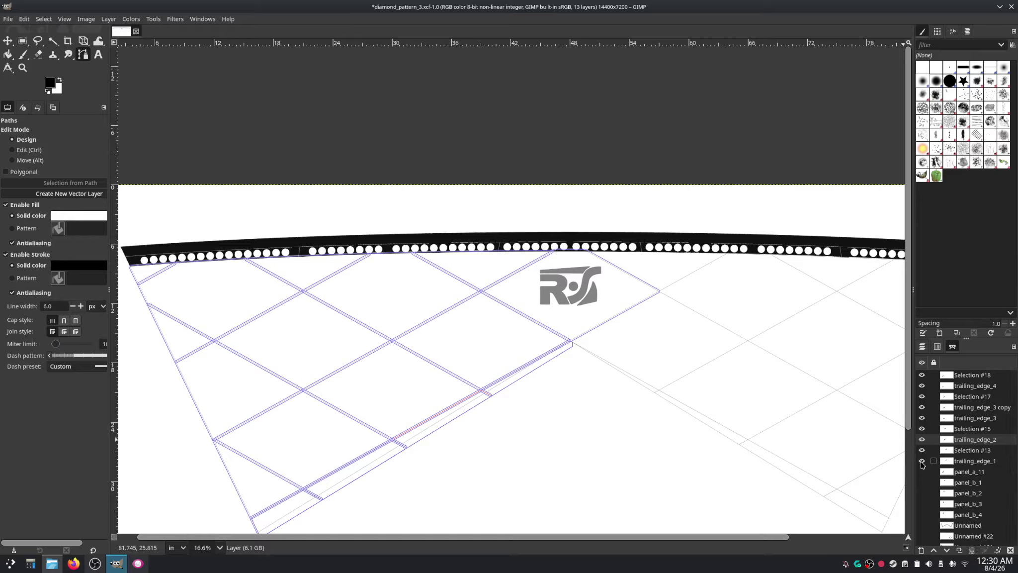
pyautogui.click(921, 462)
pyautogui.click(922, 461)
pyautogui.click(921, 462)
pyautogui.click(921, 461)
pyautogui.rightClick(922, 461)
pyautogui.click(891, 303)
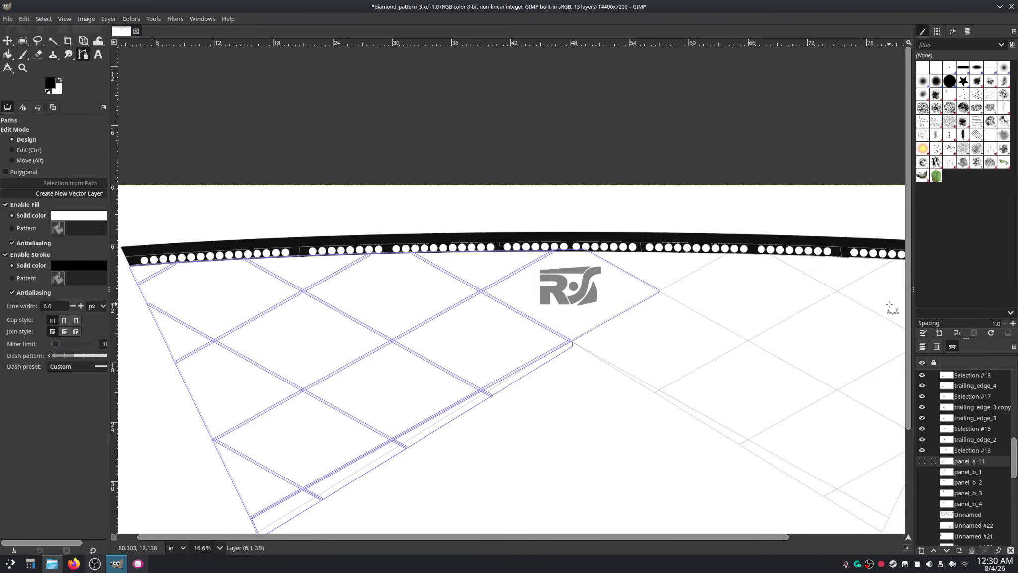
# Step: Check what the hidden panel_b_1 and panel_a_11 paths outline by toggling their visibility
pyautogui.click(922, 472)
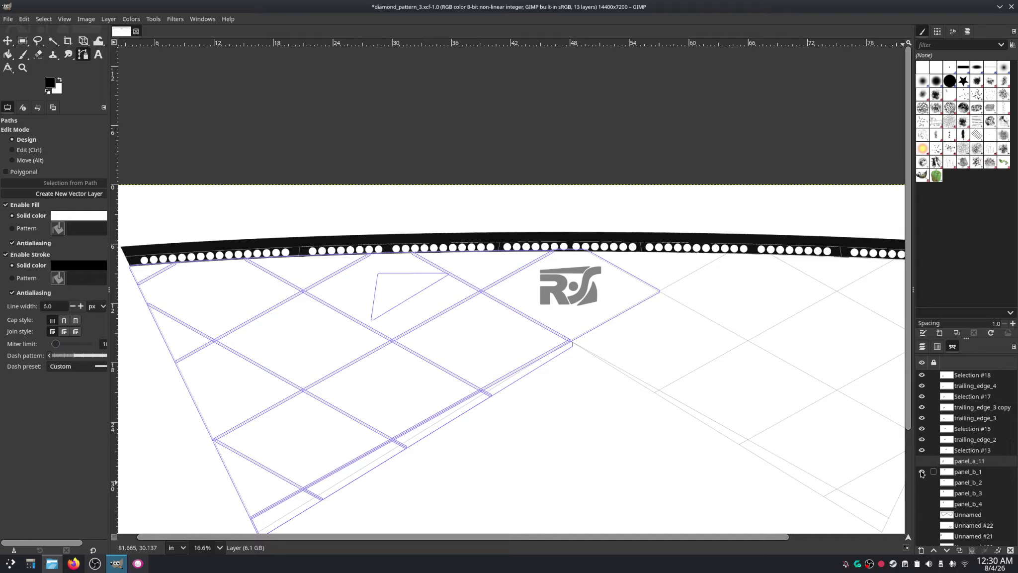
pyautogui.click(922, 472)
pyautogui.click(922, 471)
pyautogui.click(921, 472)
pyautogui.click(922, 472)
pyautogui.click(922, 471)
pyautogui.click(923, 461)
pyautogui.click(922, 461)
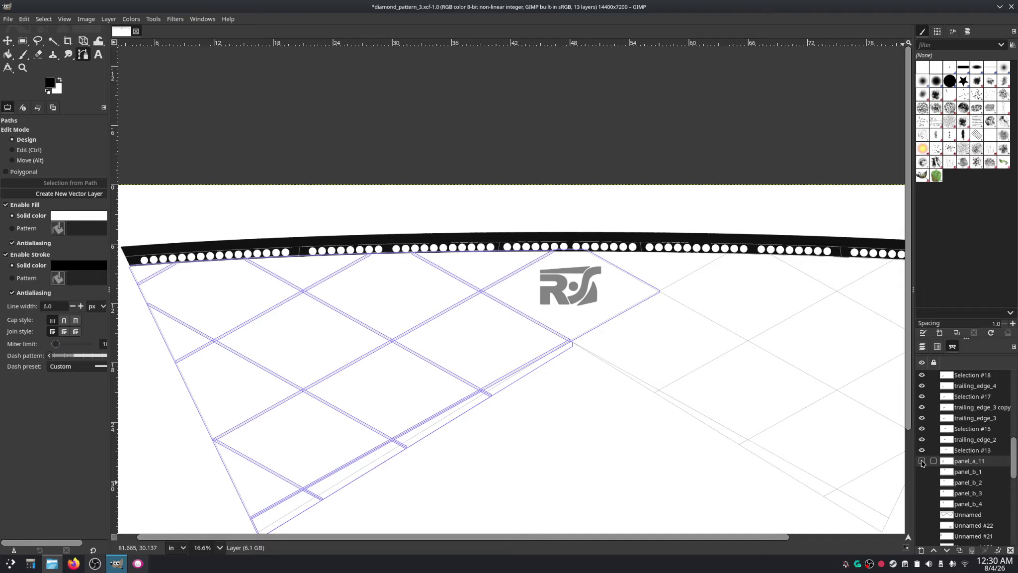
pyautogui.click(922, 462)
pyautogui.click(922, 461)
pyautogui.click(922, 461)
pyautogui.click(922, 461)
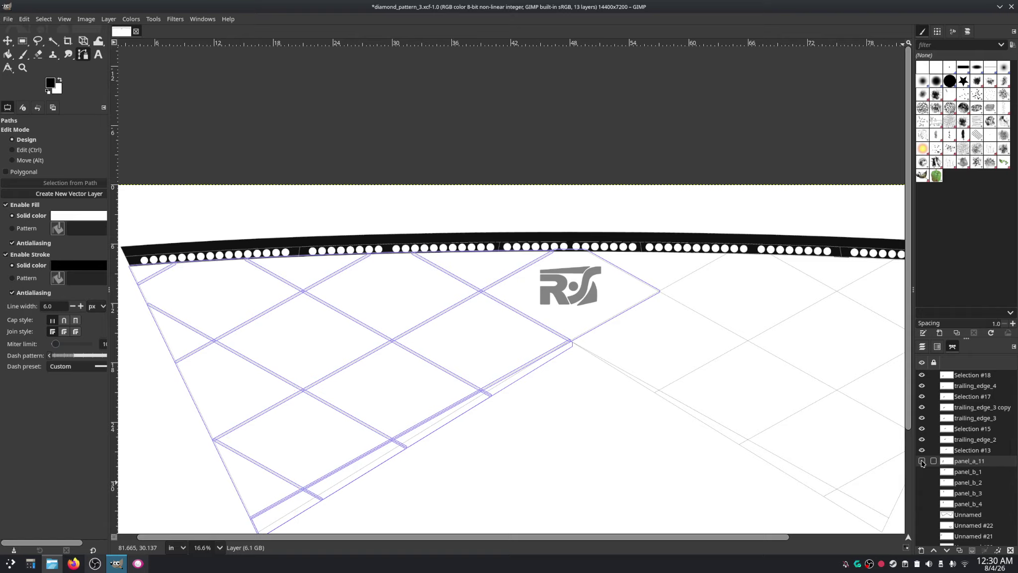
# Step: Delete the hidden panel_a_11 path together with panel_b_1 through panel_b_4
pyautogui.click(973, 462)
pyautogui.keyDown('shift'); pyautogui.click(969, 493); pyautogui.keyUp('shift')
pyautogui.keyDown('shift'); pyautogui.click(967, 506); pyautogui.keyUp('shift')
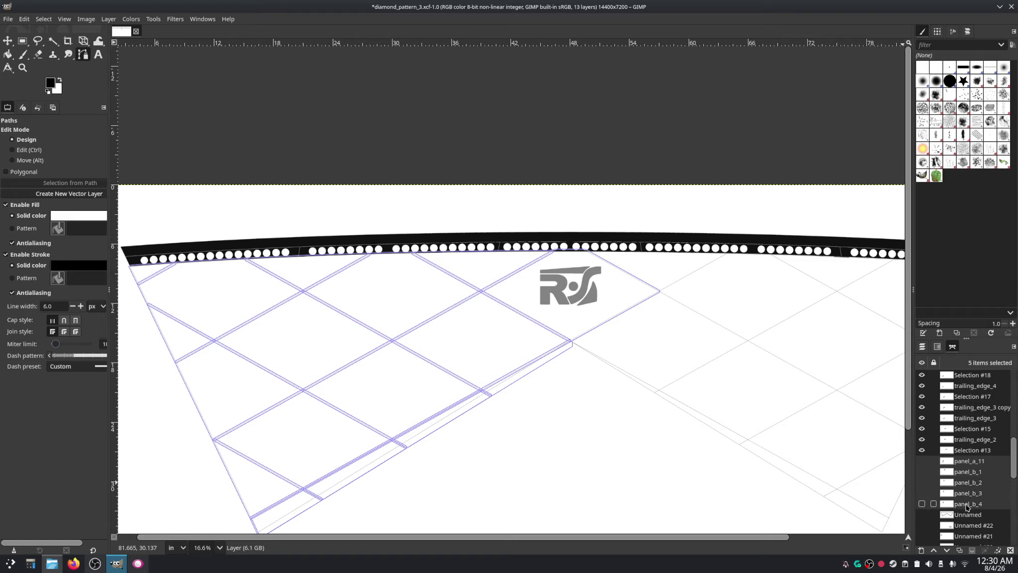
pyautogui.rightClick(967, 473)
pyautogui.click(885, 310)
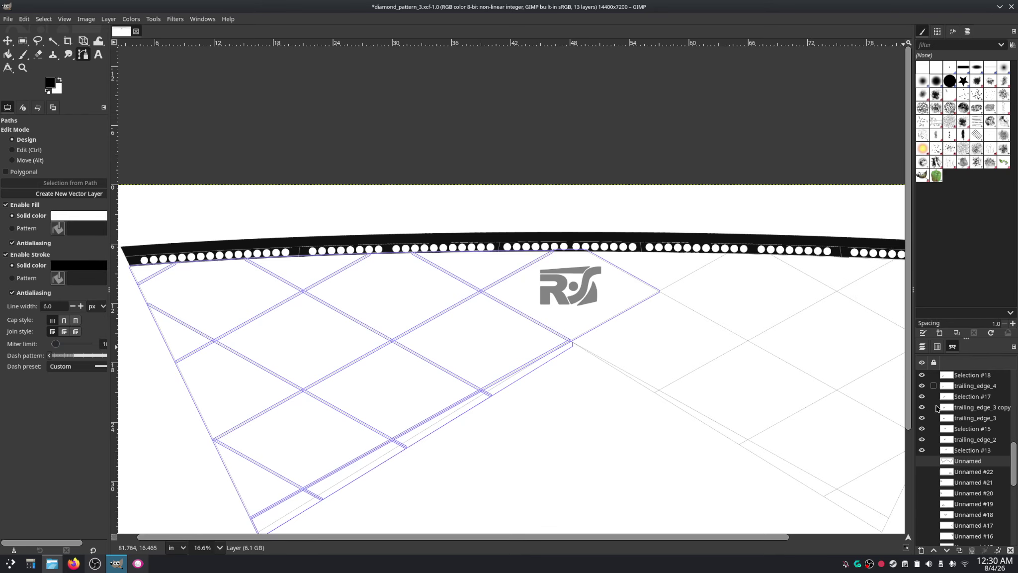
# Step: Find the panel_c_1 path near the end of the path list and check its outline by toggling its visibility
pyautogui.scroll(-3, 1015, 515)
pyautogui.scroll(-2, 1015, 515)
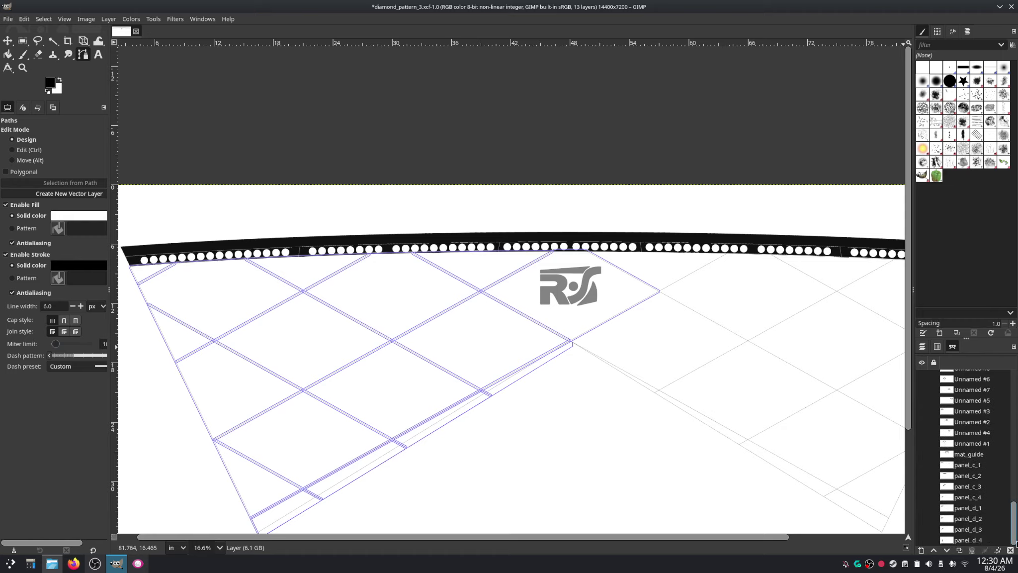
pyautogui.click(922, 467)
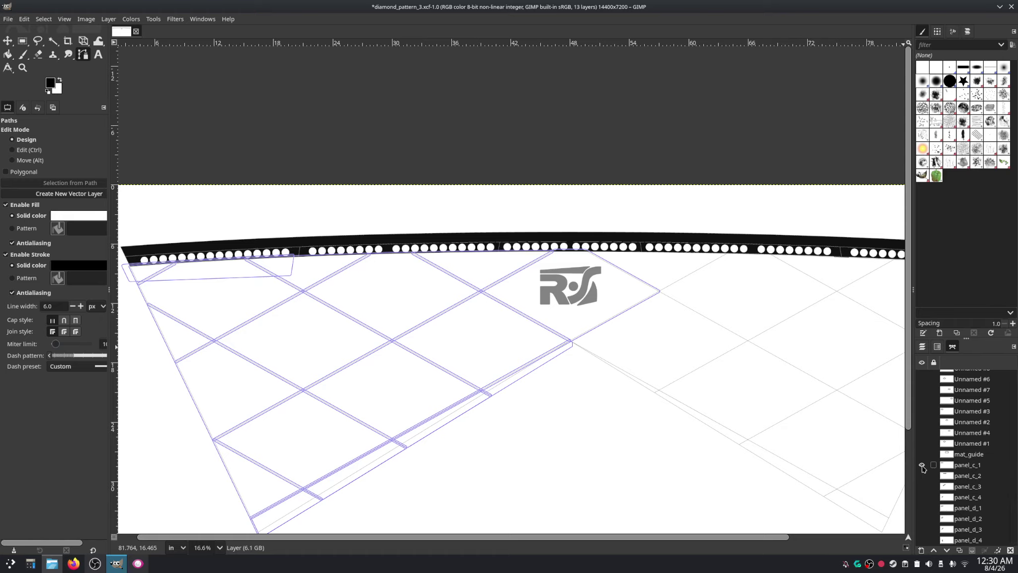
pyautogui.click(922, 466)
pyautogui.click(922, 466)
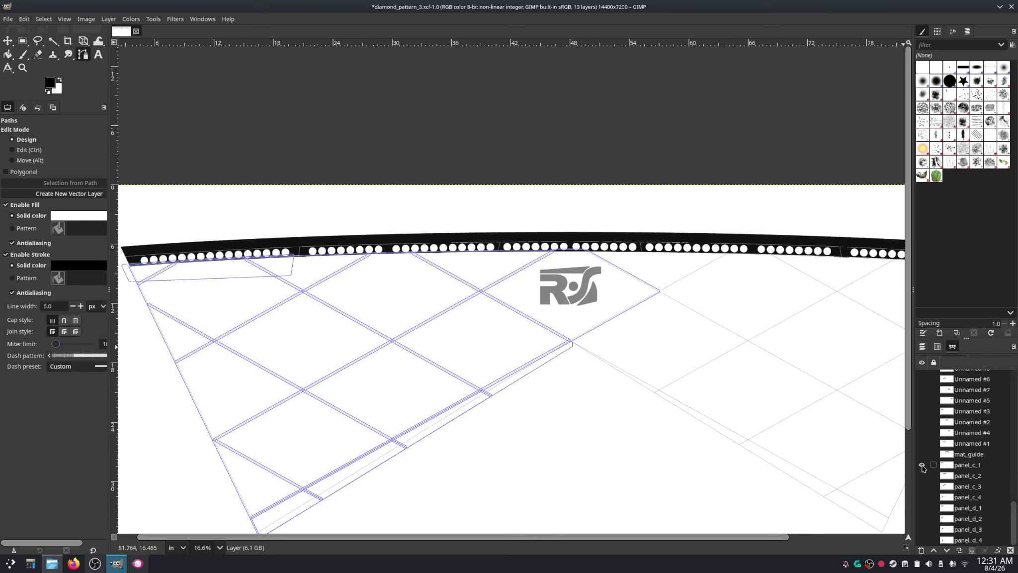
pyautogui.click(922, 466)
pyautogui.click(922, 466)
# Step: Toggle the visibility of the panel_c_2 path to check its outline, and delete that path
pyautogui.click(922, 475)
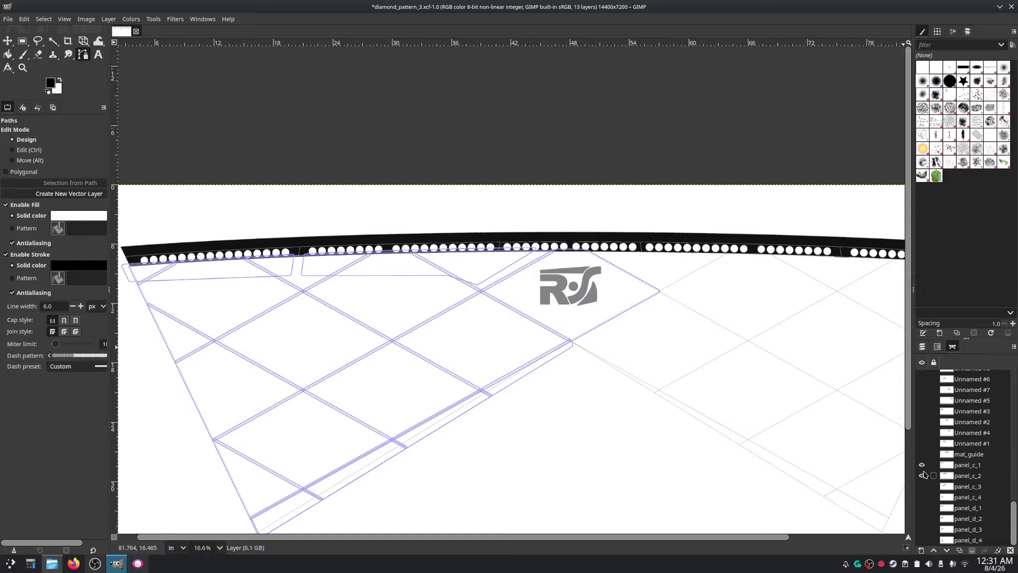
pyautogui.click(923, 475)
pyautogui.click(922, 475)
pyautogui.click(922, 476)
pyautogui.click(923, 476)
pyautogui.click(923, 476)
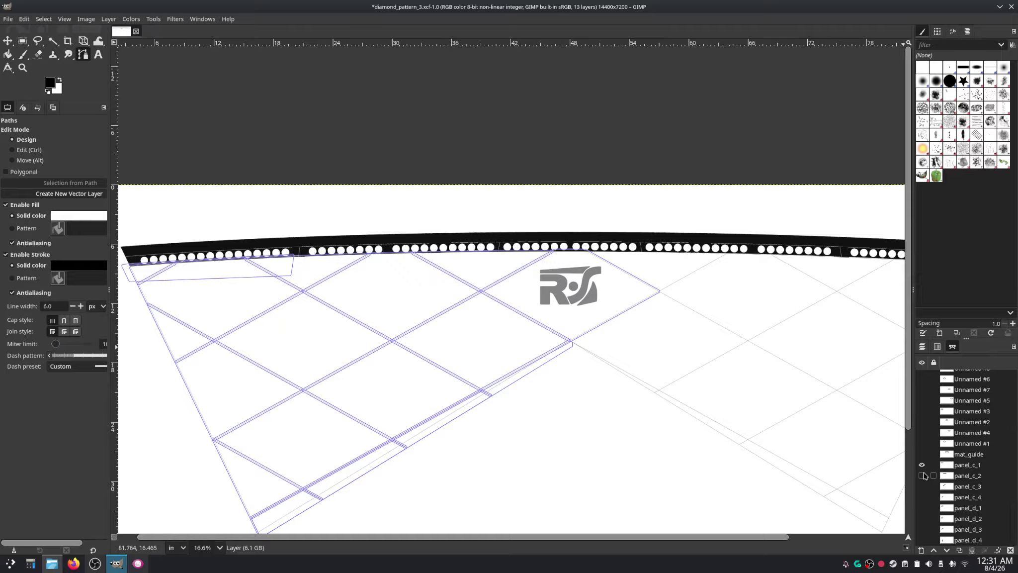
pyautogui.rightClick(973, 477)
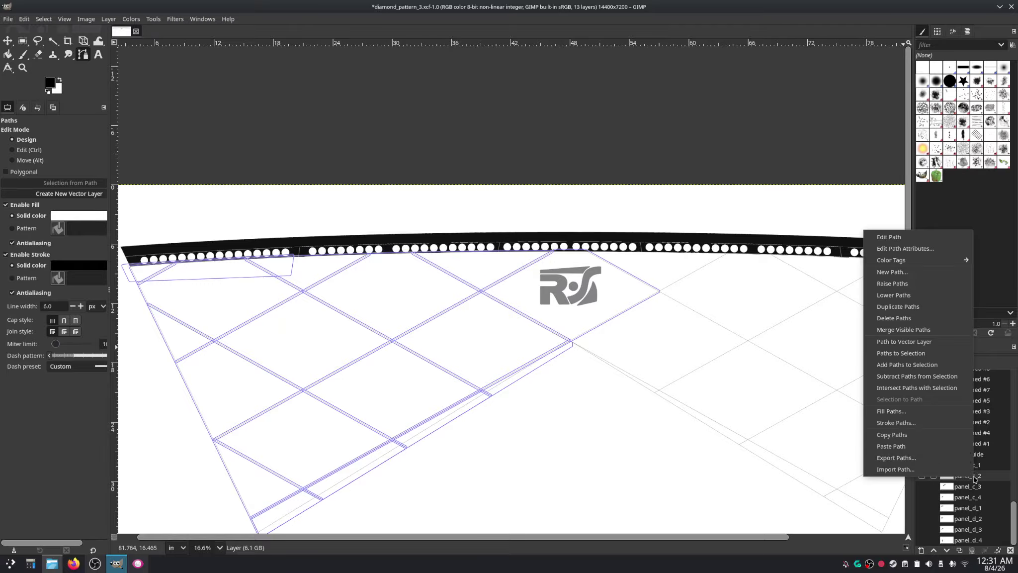
pyautogui.click(915, 324)
# Step: Show the panel_c_3 path to check its position, and delete it
pyautogui.click(923, 486)
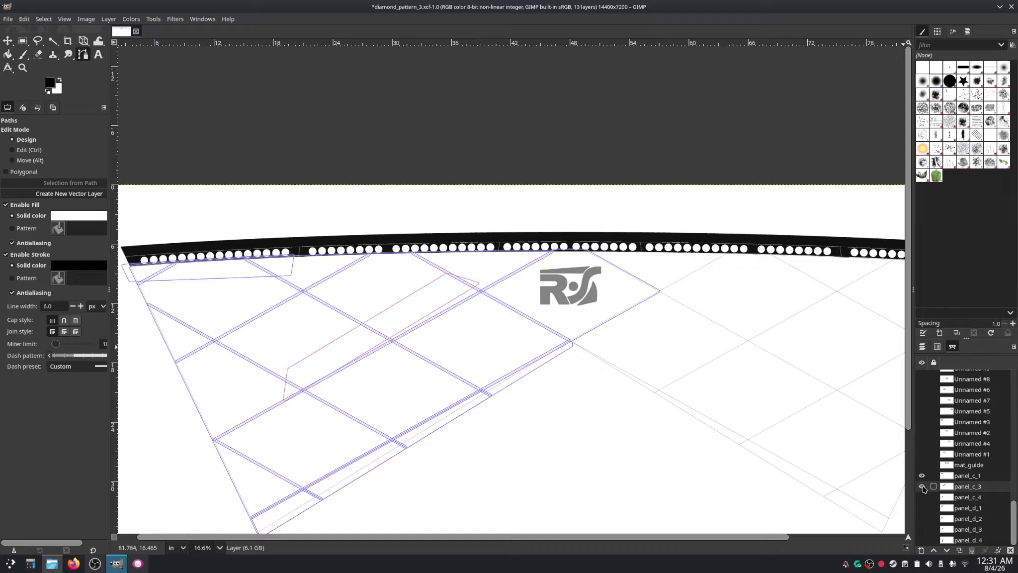
pyautogui.rightClick(963, 491)
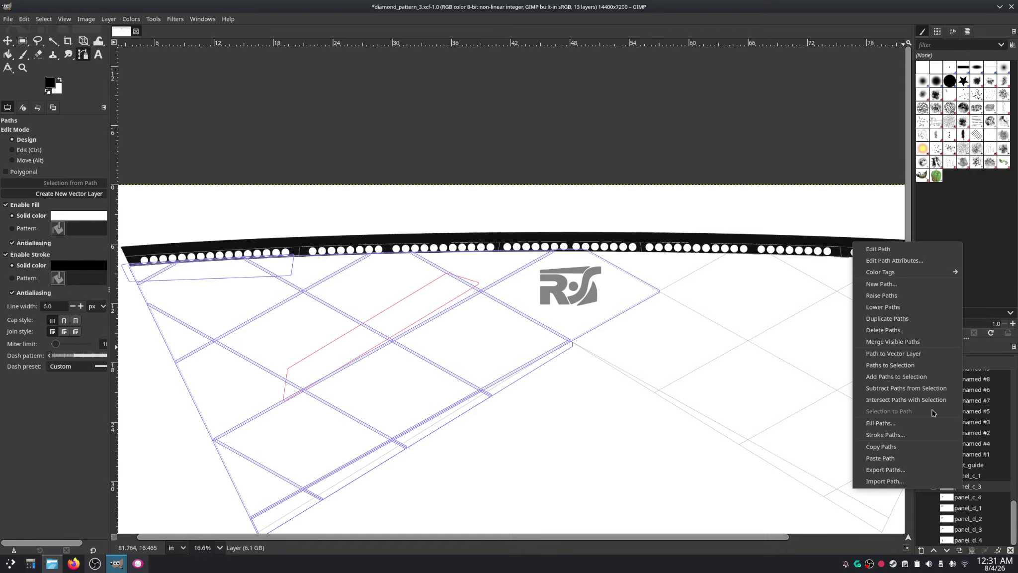
pyautogui.click(901, 330)
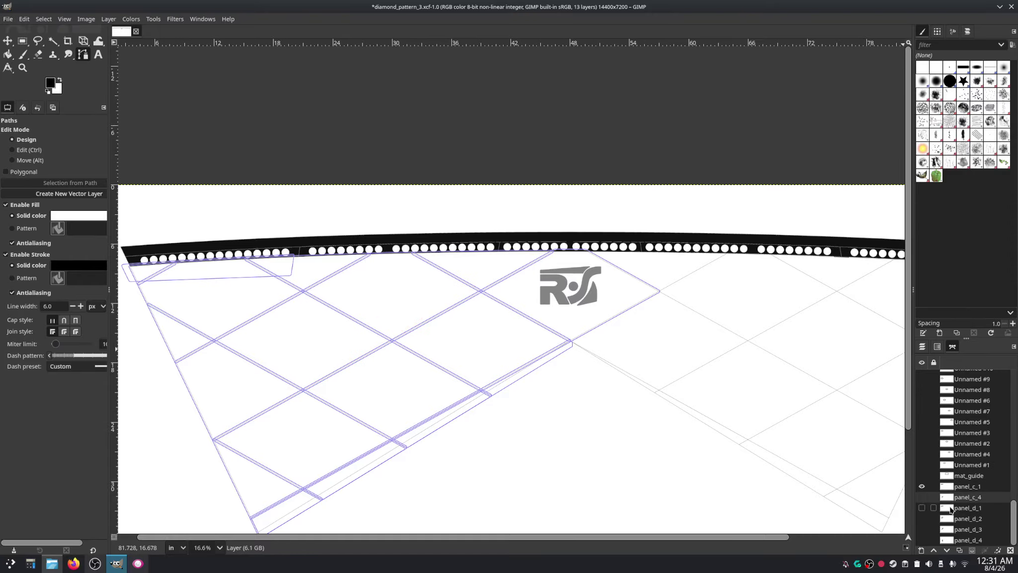
# Step: Show the panel_c_4, panel_d_1 and panel_d_2 paths to check their outlines
pyautogui.click(921, 497)
pyautogui.click(921, 507)
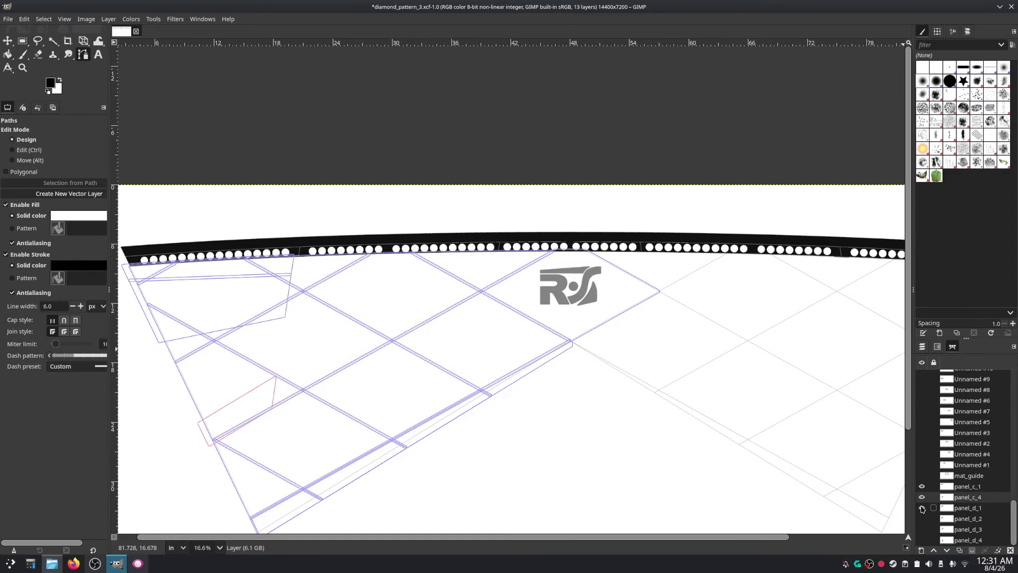
pyautogui.click(922, 518)
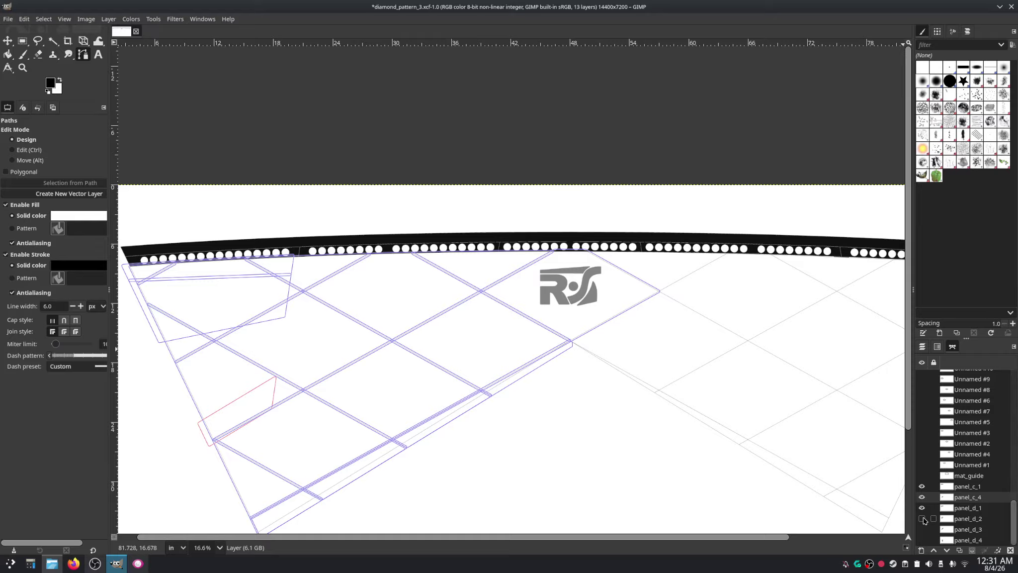
# Step: Compare the panel_d_3 path with its neighbouring panels by toggling its visibility, and delete that path
pyautogui.click(923, 529)
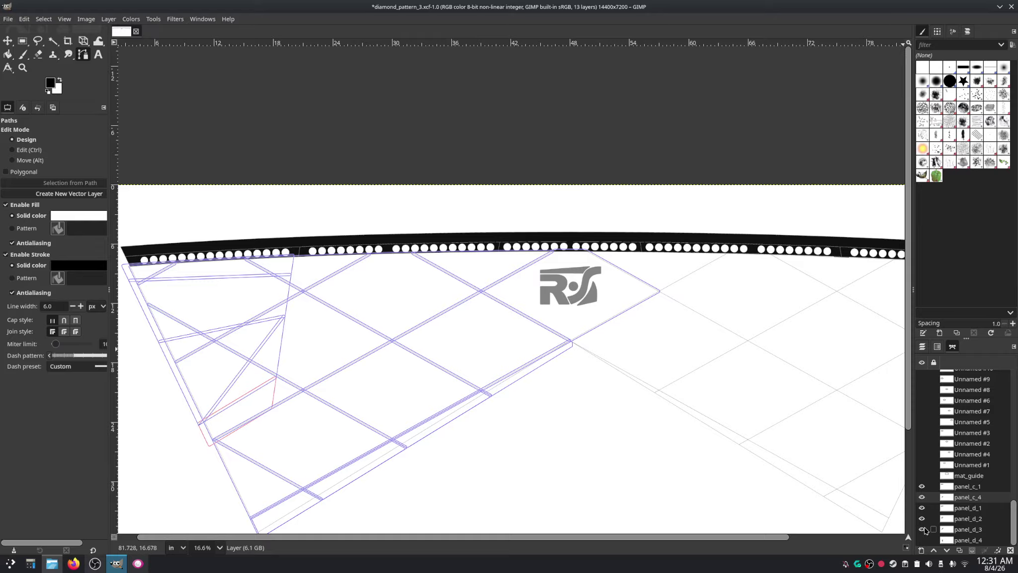
pyautogui.click(923, 529)
pyautogui.click(923, 529)
pyautogui.click(923, 529)
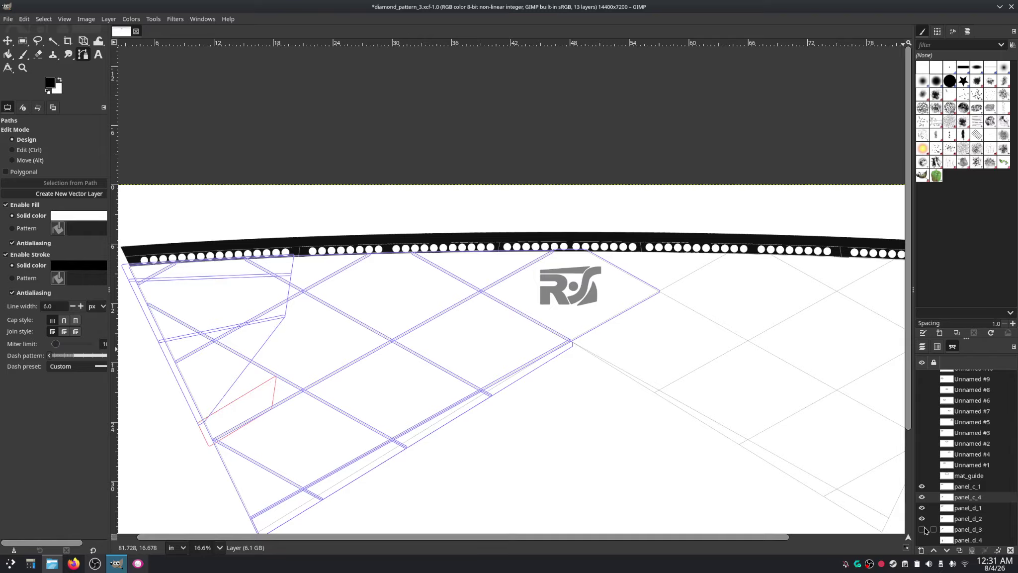
pyautogui.click(922, 529)
pyautogui.click(922, 529)
pyautogui.click(922, 529)
pyautogui.rightClick(968, 529)
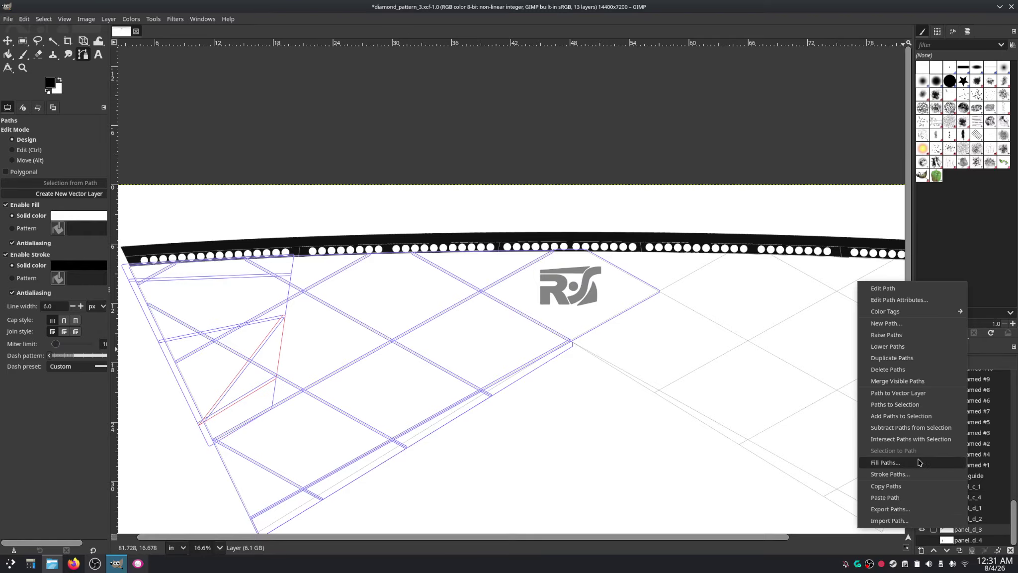
pyautogui.click(901, 374)
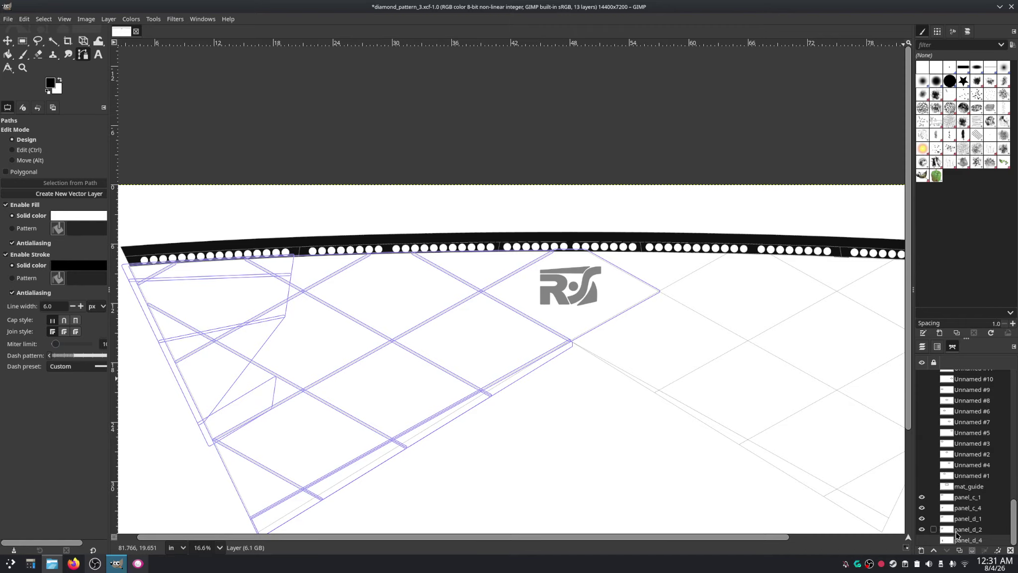
# Step: Show panel_d_4 to check its outline, and hide panel_c_1, panel_c_4, panel_d_1, panel_d_2 and panel_d_4 again
pyautogui.click(923, 542)
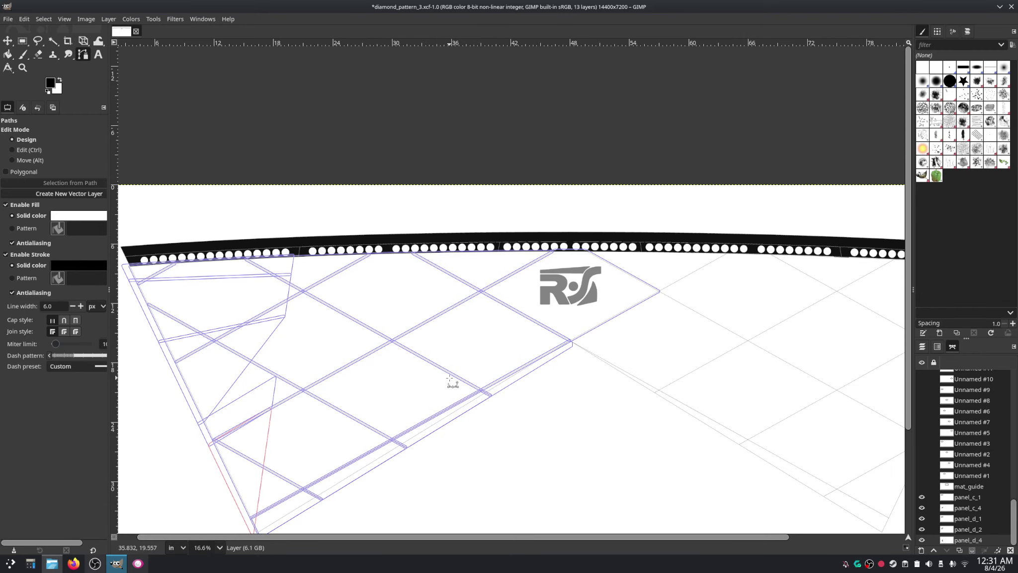
pyautogui.moveTo(452, 387); pyautogui.dragTo(557, 303)
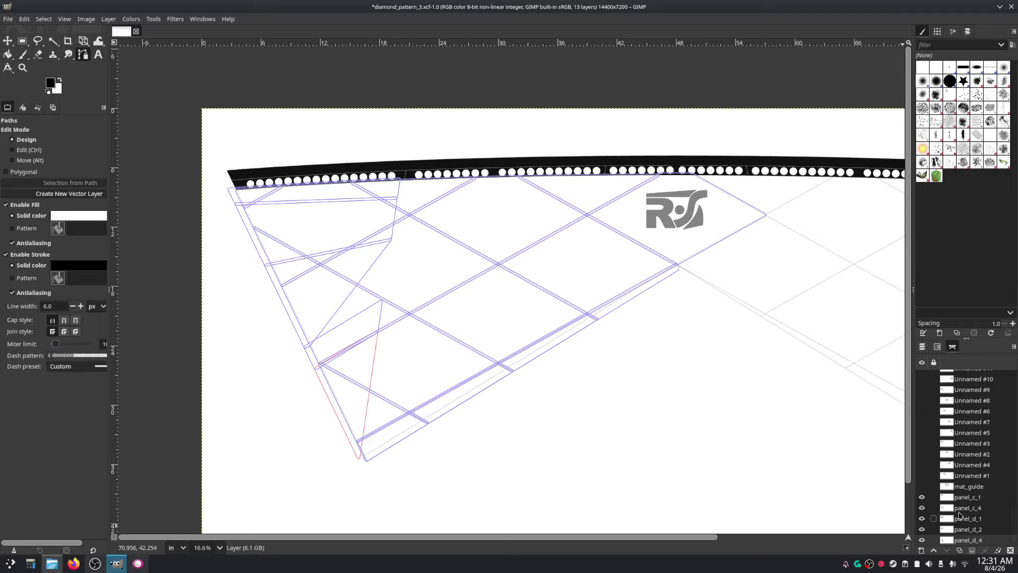
pyautogui.click(921, 497)
pyautogui.click(921, 508)
pyautogui.click(922, 518)
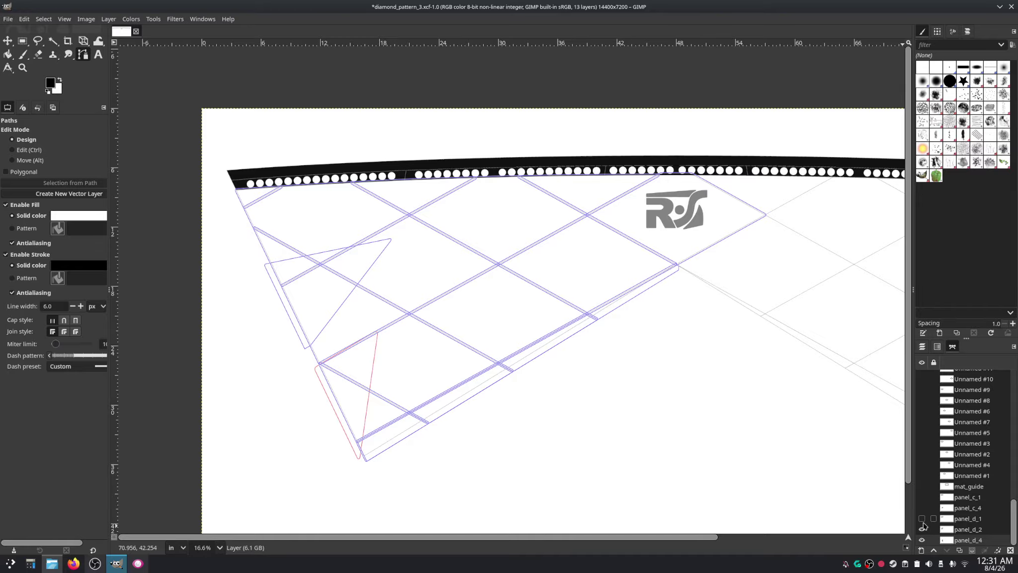
pyautogui.click(921, 529)
pyautogui.click(921, 540)
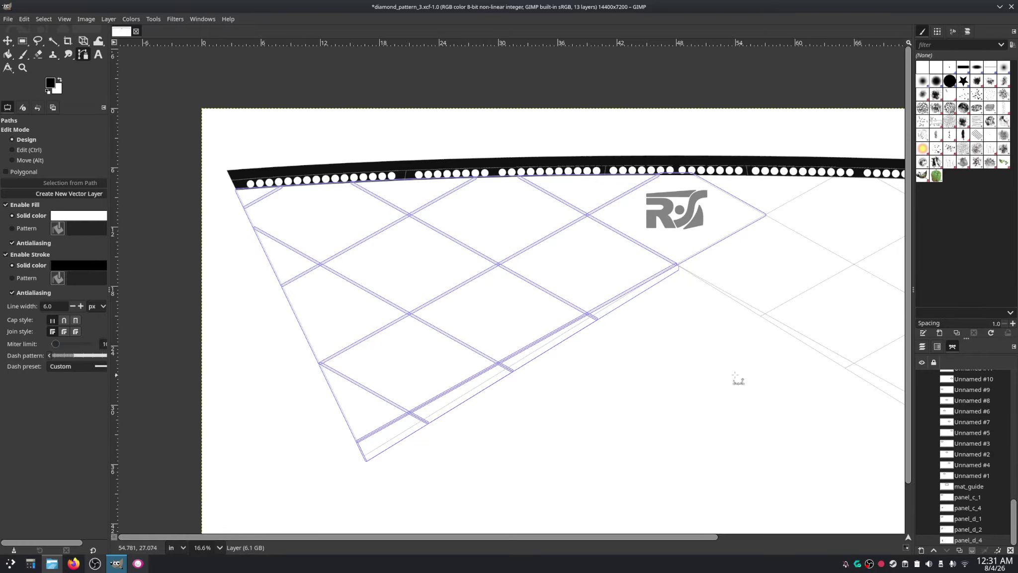
# Step: Save the diamond_pattern_3 image with the reduced set of paths
pyautogui.moveTo(668, 302); pyautogui.dragTo(678, 348)
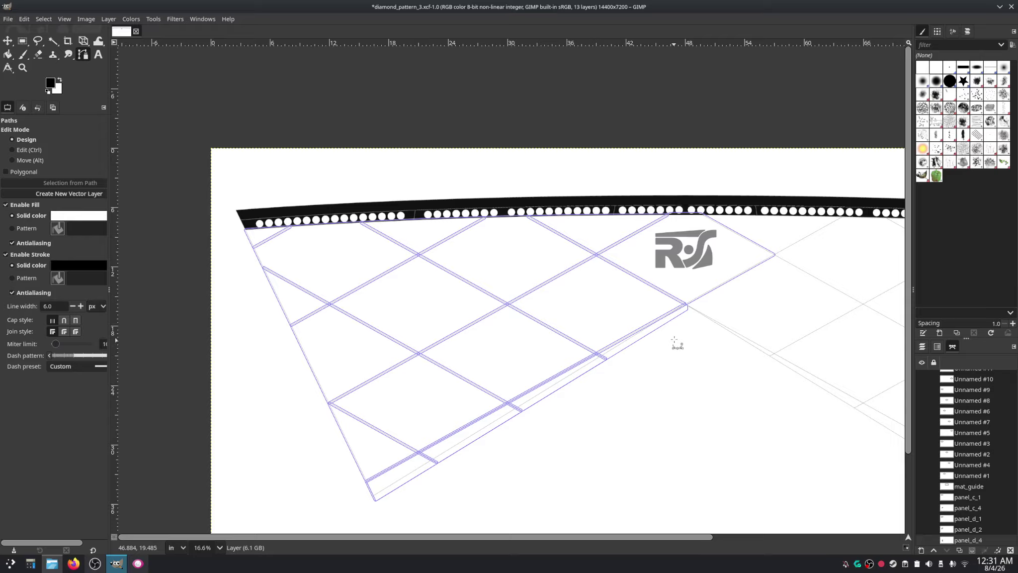
pyautogui.click(9, 19)
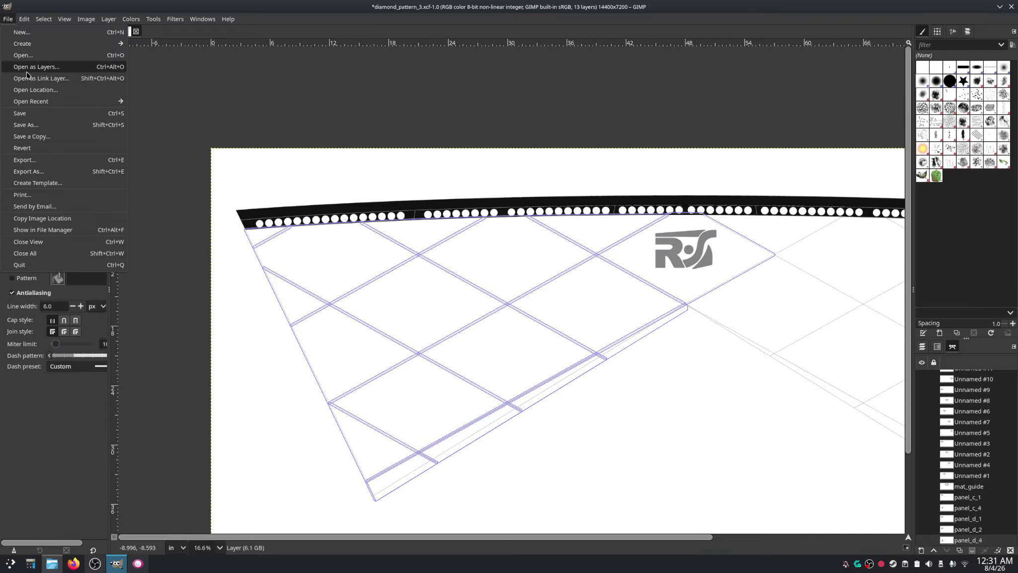
pyautogui.click(20, 114)
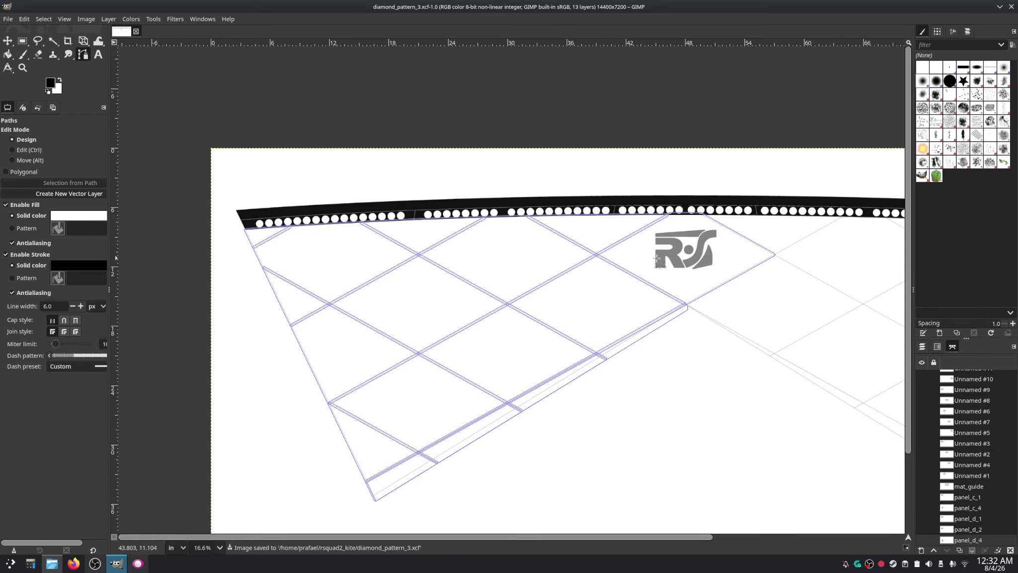
# Step: Examine the offset diamond panel outlines up close, from the leading-edge band down to the trailing edge
pyautogui.scroll(3, 613, 225)
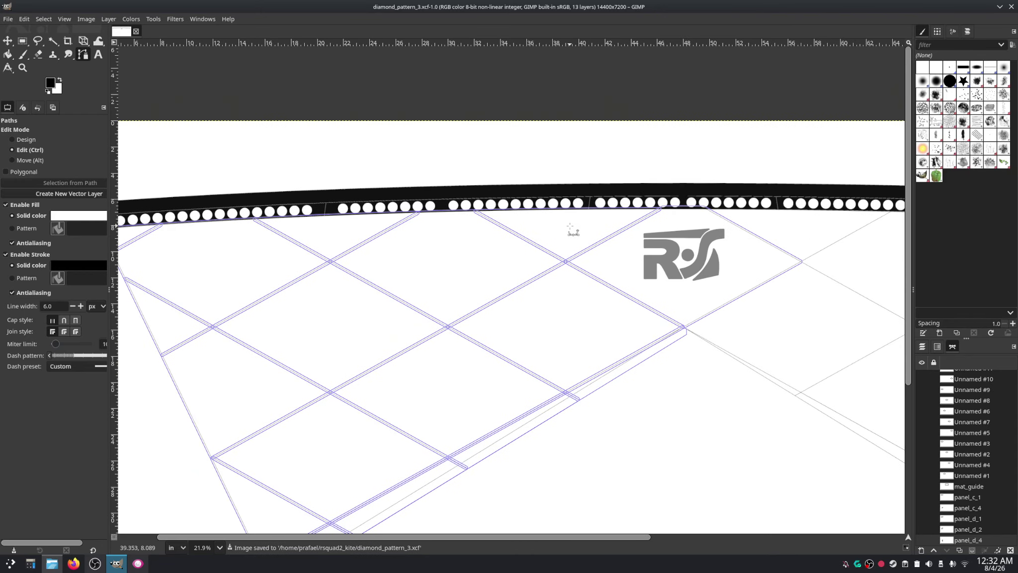
pyautogui.scroll(1, 570, 226)
pyautogui.scroll(-1, 583, 234)
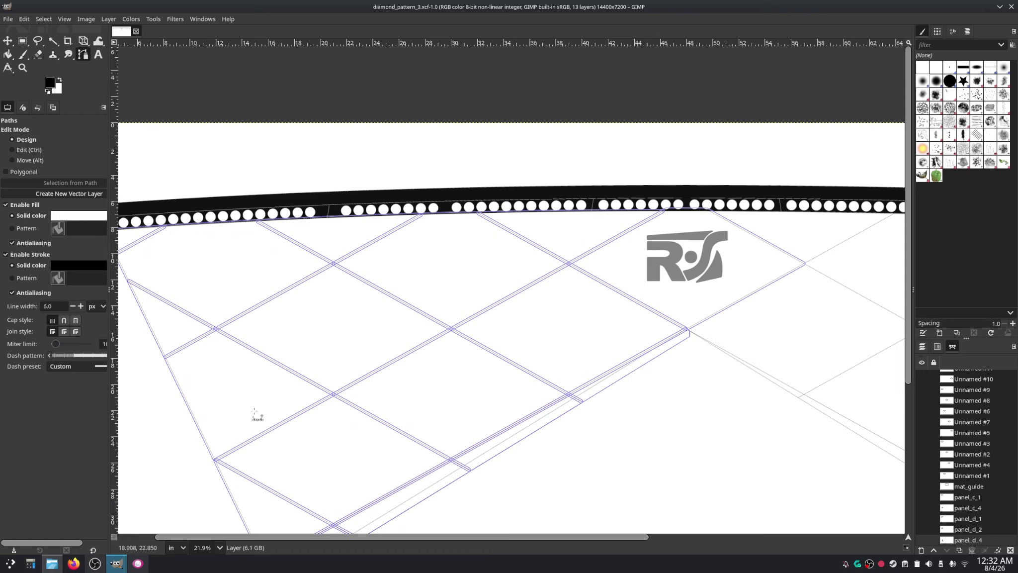
pyautogui.scroll(-3, 210, 342)
pyautogui.hscroll(-5, 210, 342)
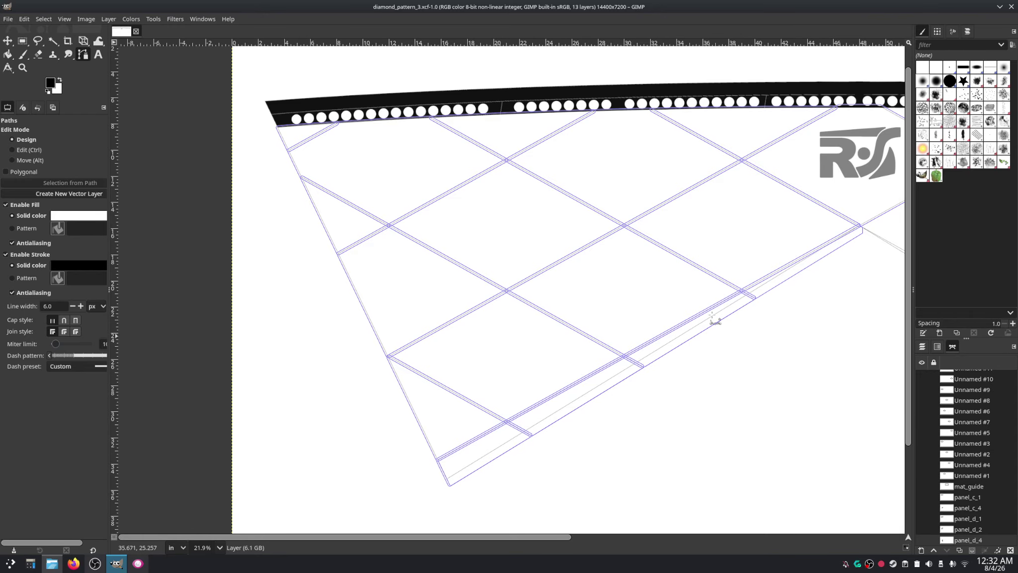
pyautogui.scroll(2, 715, 319)
pyautogui.hscroll(-5, 715, 318)
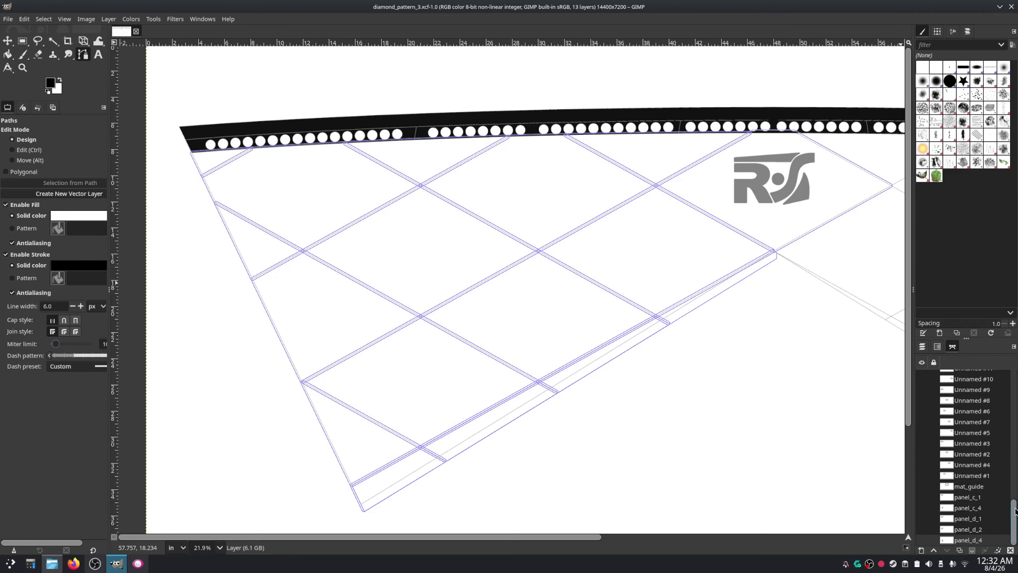
# Step: Check what the puzzle_p_1 through puzzle_p_5 paths at the start of the path list outline by toggling their visibility
pyautogui.moveTo(1017, 487); pyautogui.dragTo(1017, 381)
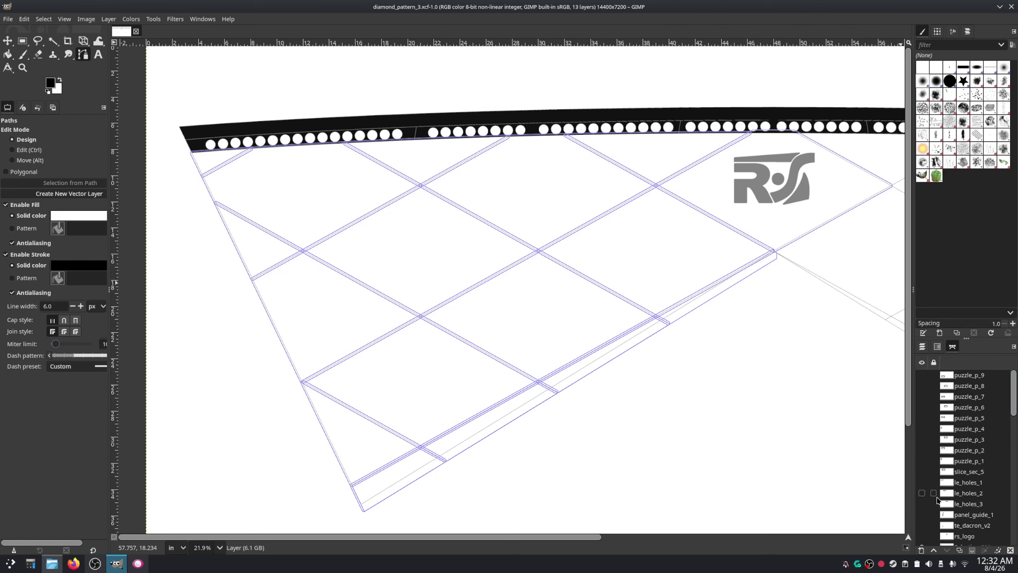
pyautogui.click(922, 461)
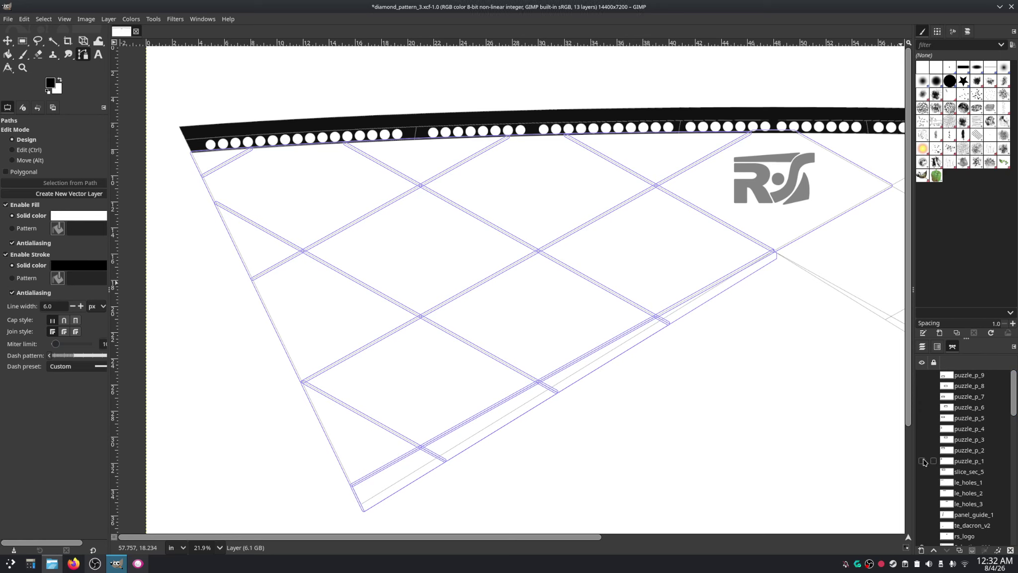
pyautogui.click(922, 461)
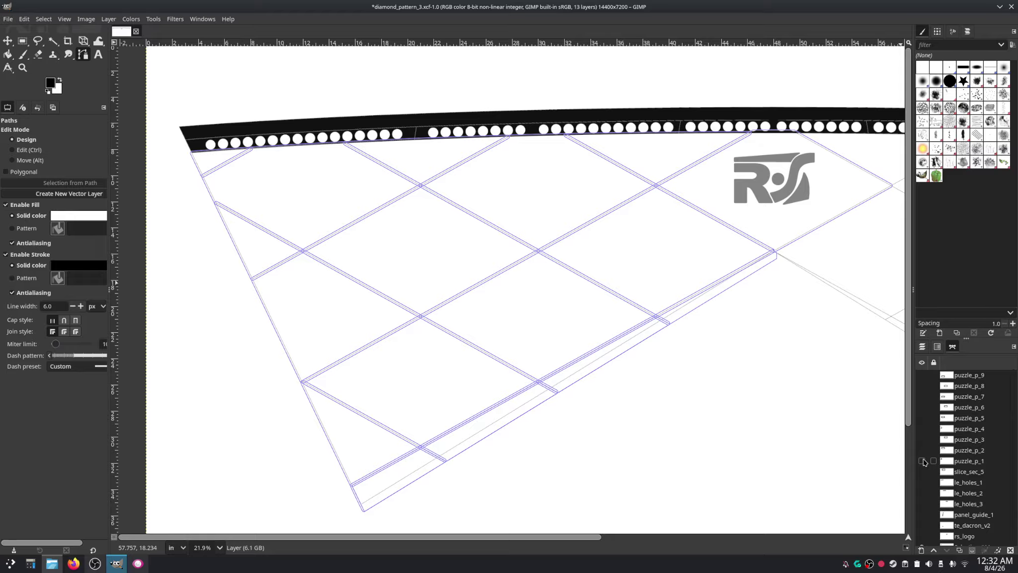
pyautogui.click(922, 450)
pyautogui.click(922, 449)
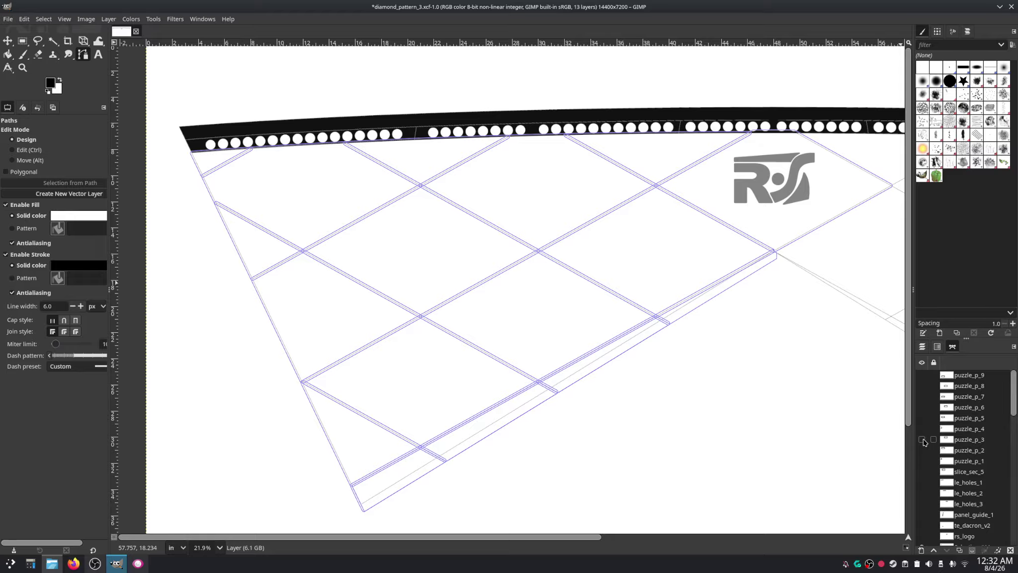
pyautogui.click(922, 429)
pyautogui.click(922, 429)
pyautogui.click(922, 418)
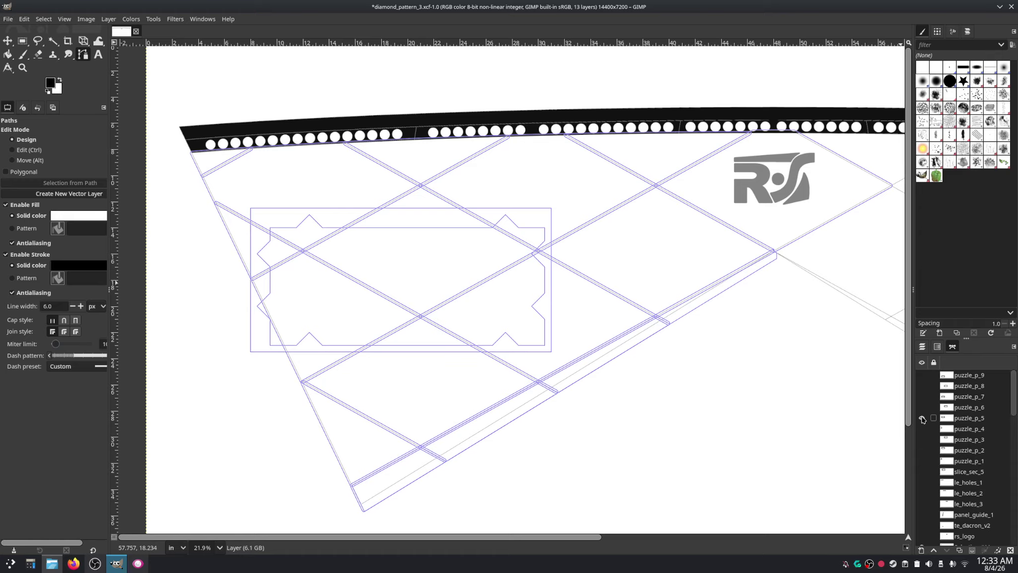
pyautogui.click(922, 419)
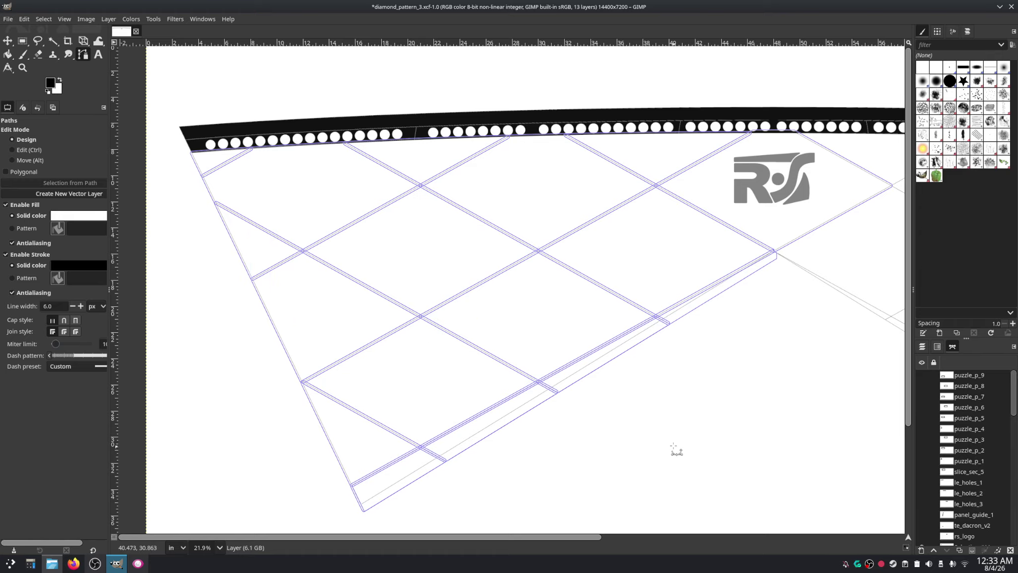